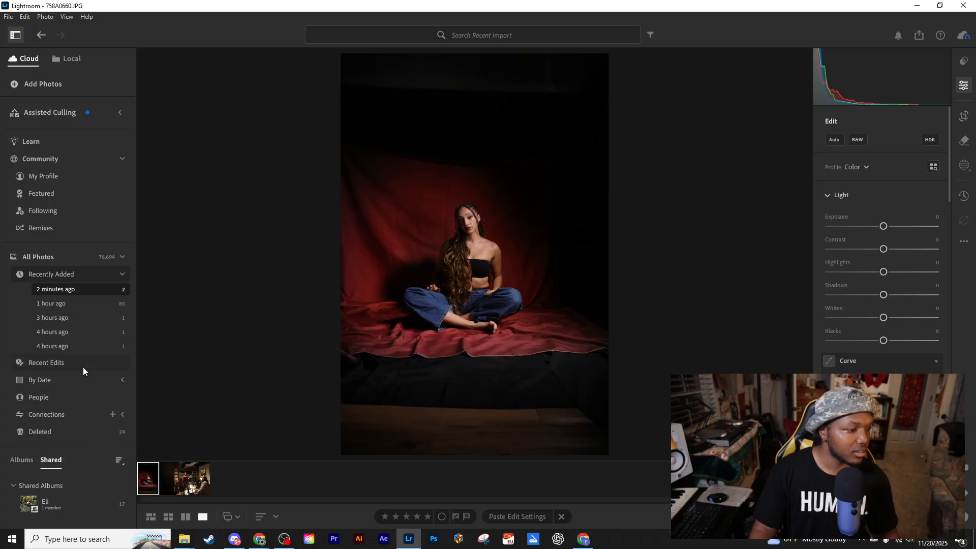
Show the personal albums in place of the shared ones and open the Editing Workshop album.
{"action": "left_click", "coordinate": [60, 380]}
{"action": "left_click", "coordinate": [60, 380]}
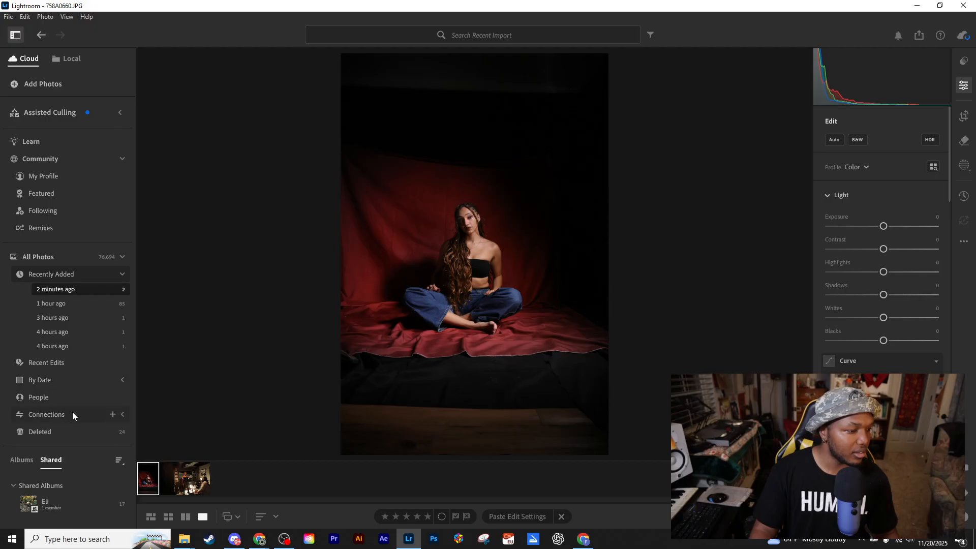
{"action": "left_click", "coordinate": [31, 462]}
{"action": "scroll", "coordinate": [36, 471], "scroll_direction": "down", "scroll_amount": 3}
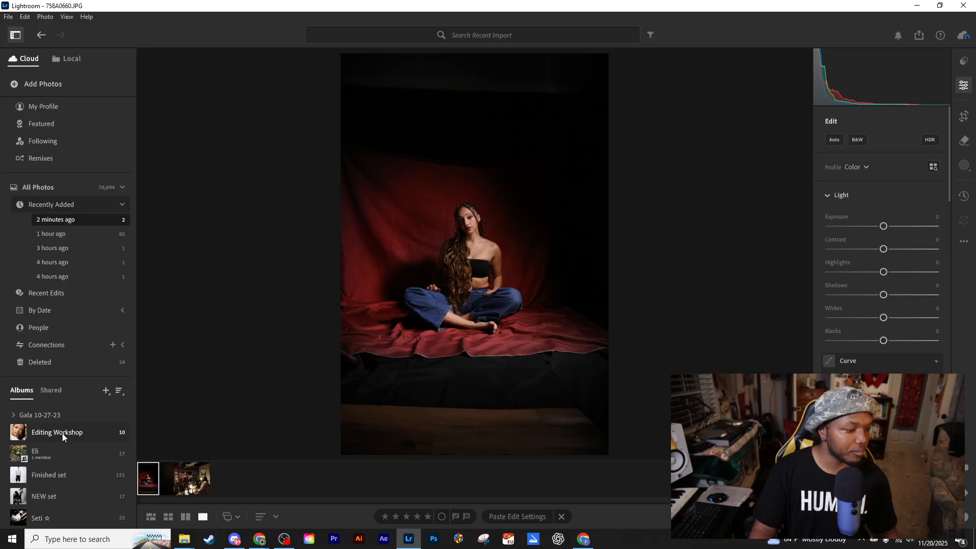
{"action": "left_click", "coordinate": [62, 433]}
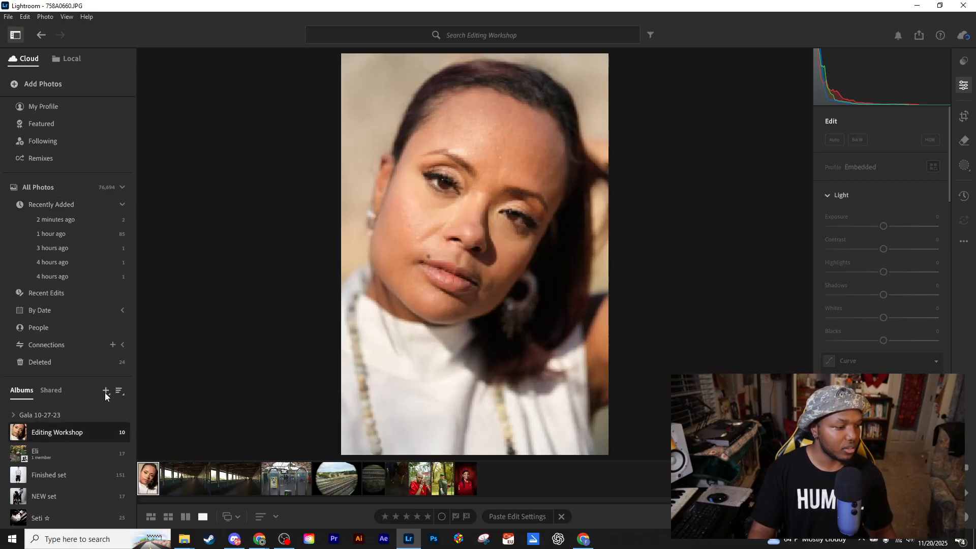
Check the options for creating albums and folders, and reopen the most recently added photos.
{"action": "left_click", "coordinate": [105, 391]}
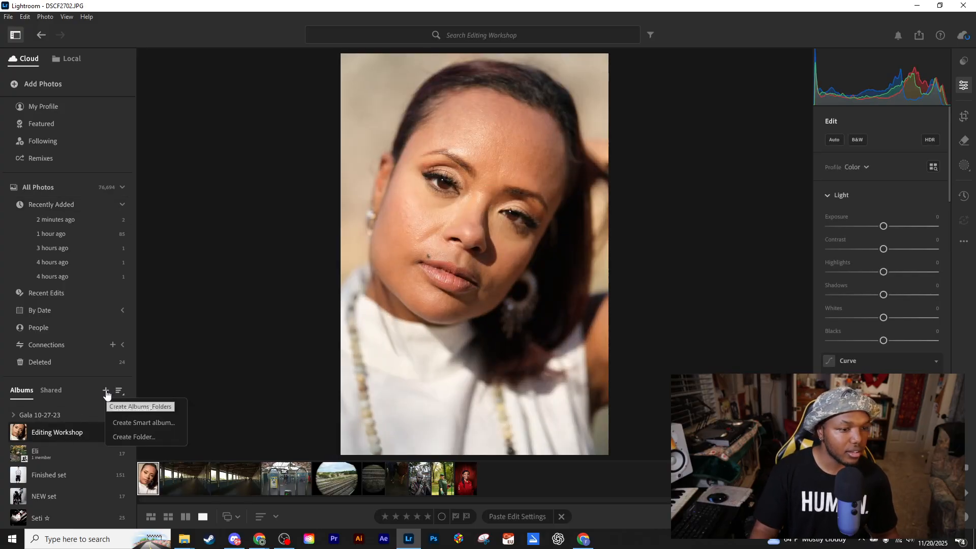
{"action": "left_click", "coordinate": [220, 331]}
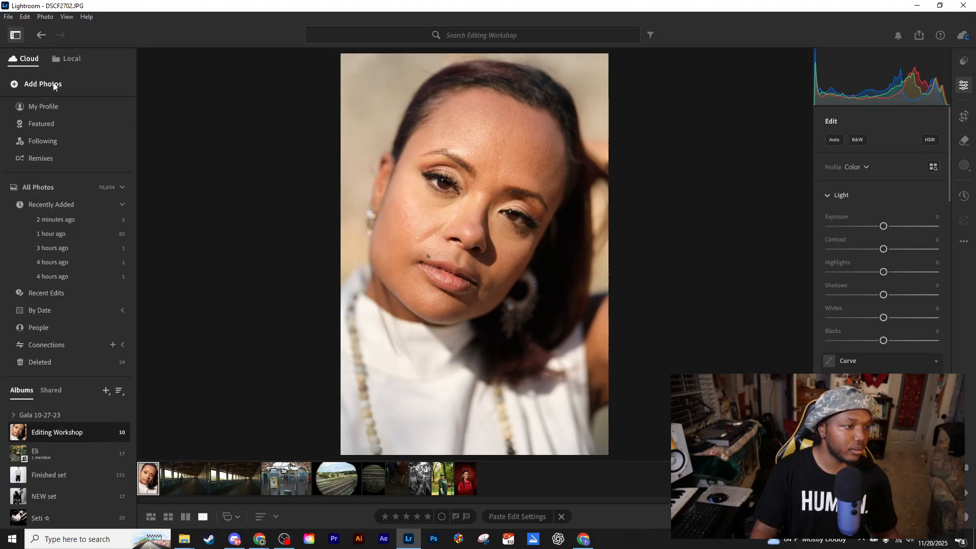
{"action": "left_click", "coordinate": [56, 219]}
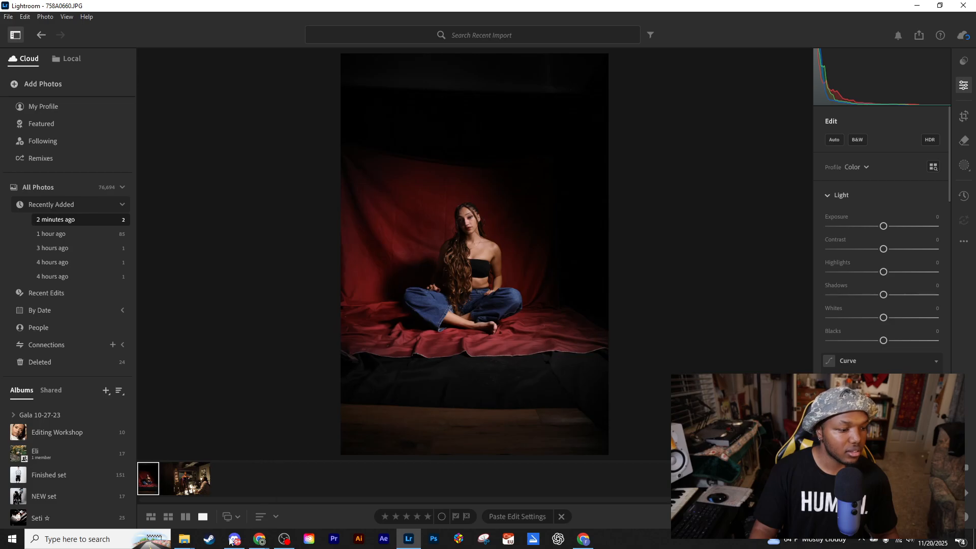
Bring the six selected photos from the drive-download folder in File Explorer into Lightroom's import review.
{"action": "mouse_move", "coordinate": [189, 543]}
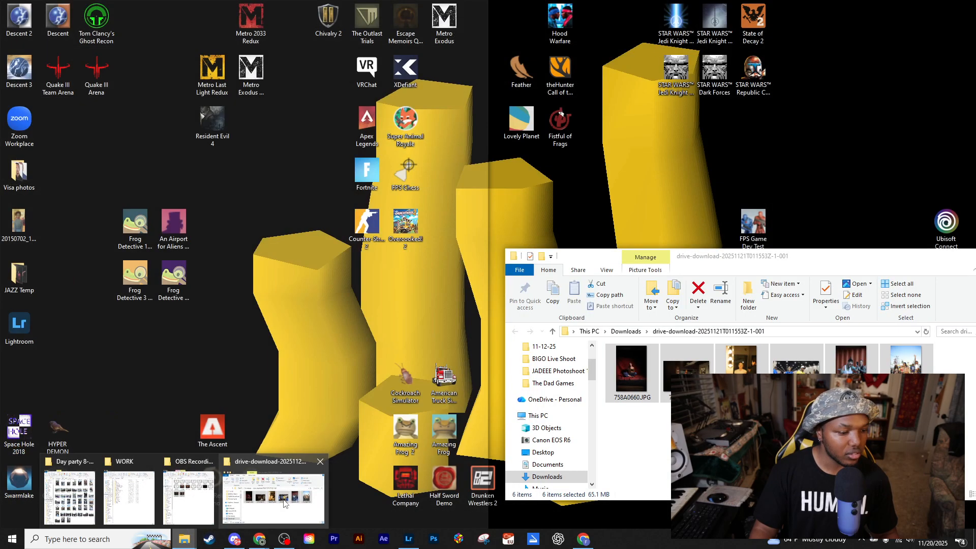
{"action": "left_click", "coordinate": [274, 497]}
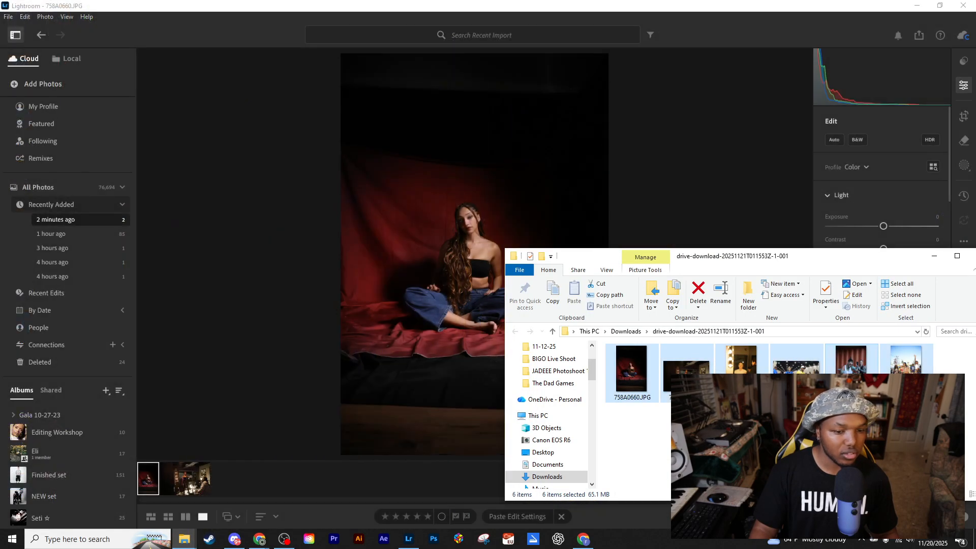
{"action": "left_click_drag", "start_coordinate": [741, 359], "coordinate": [327, 476]}
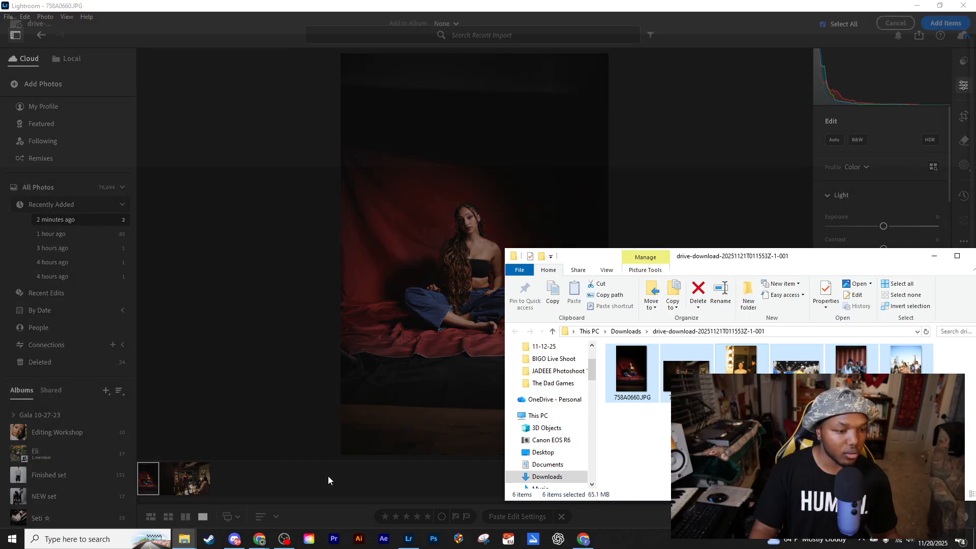
{"action": "left_click", "coordinate": [648, 5]}
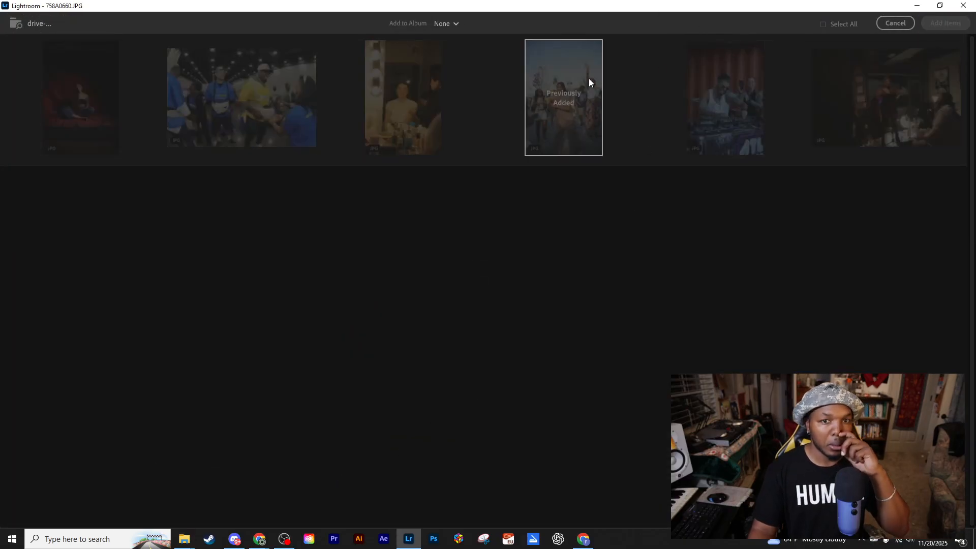
Set Editing Workshop as the import's target album, open the source file picker, and cancel out of the import.
{"action": "left_click", "coordinate": [451, 24]}
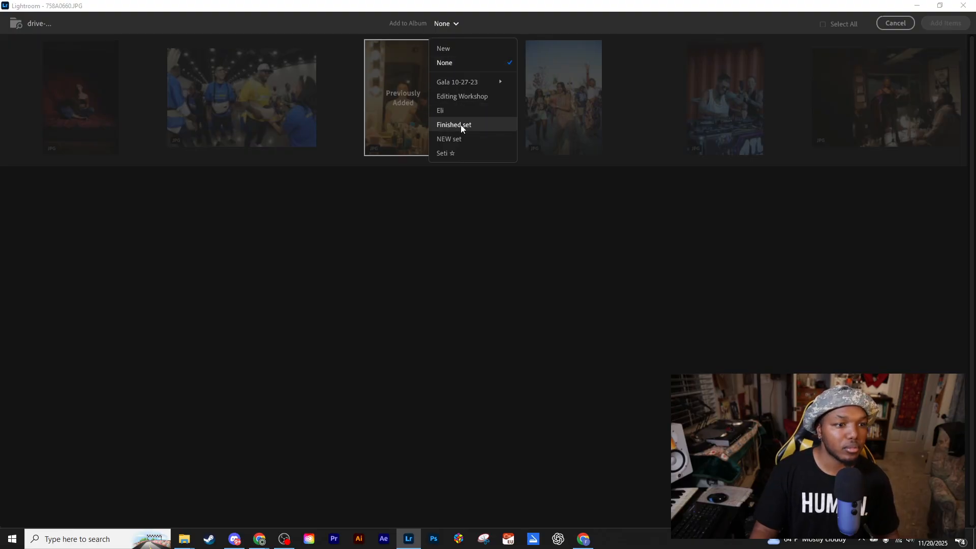
{"action": "left_click", "coordinate": [460, 96]}
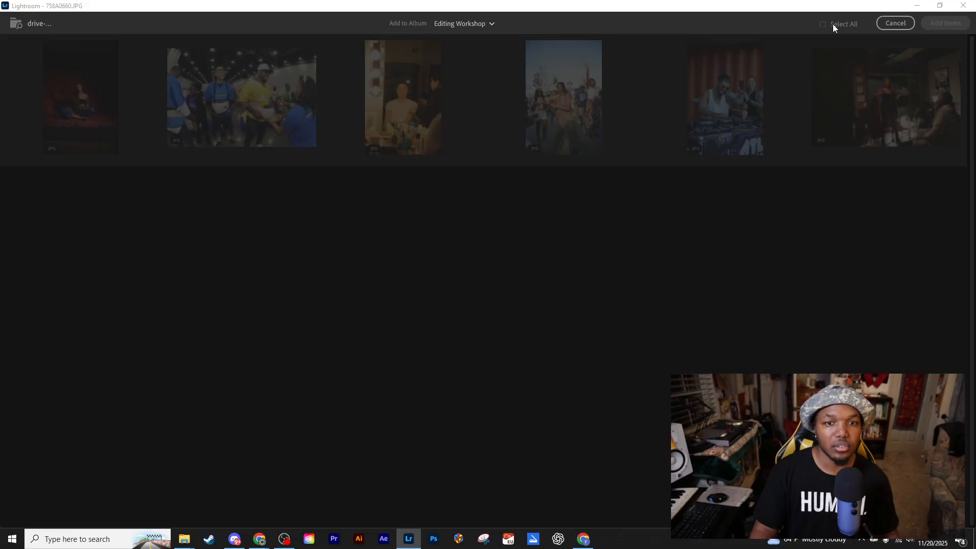
{"action": "left_click", "coordinate": [47, 22]}
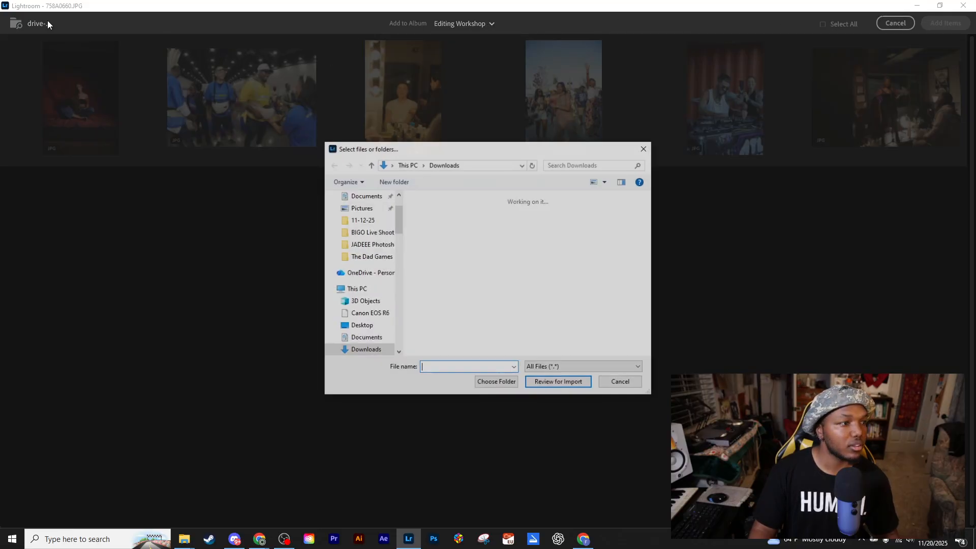
{"action": "left_click", "coordinate": [621, 383]}
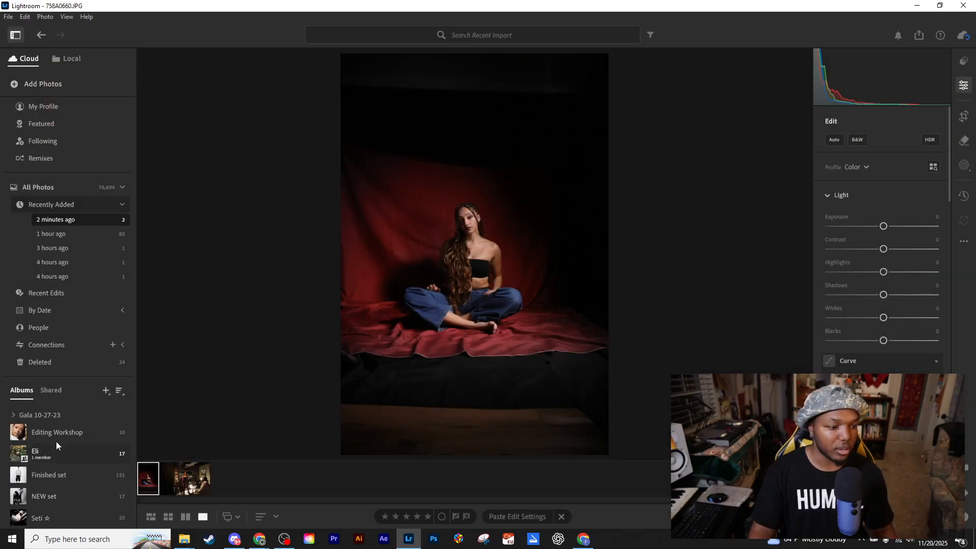
View the photo added 3 hours ago and return to the most recent import.
{"action": "left_click", "coordinate": [54, 310]}
{"action": "left_click", "coordinate": [119, 300]}
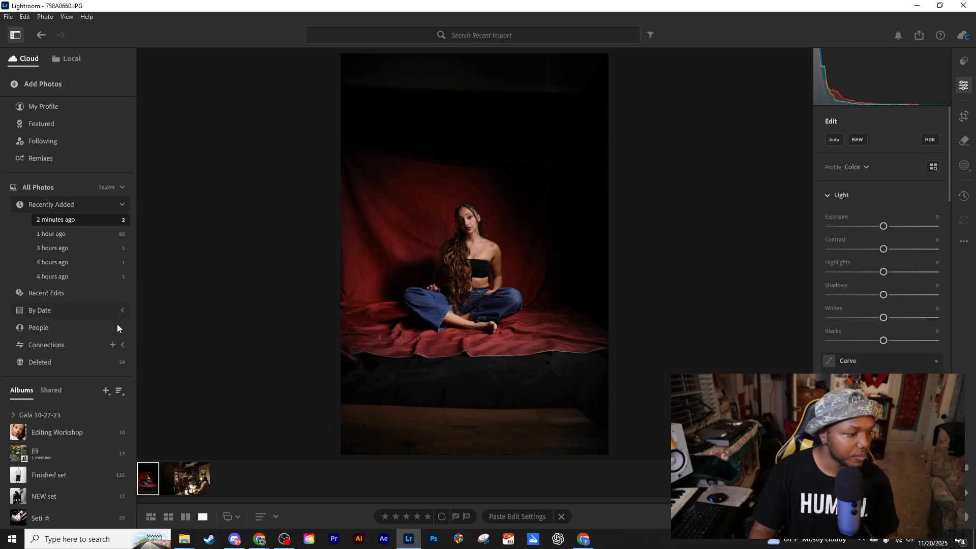
{"action": "left_click", "coordinate": [81, 249]}
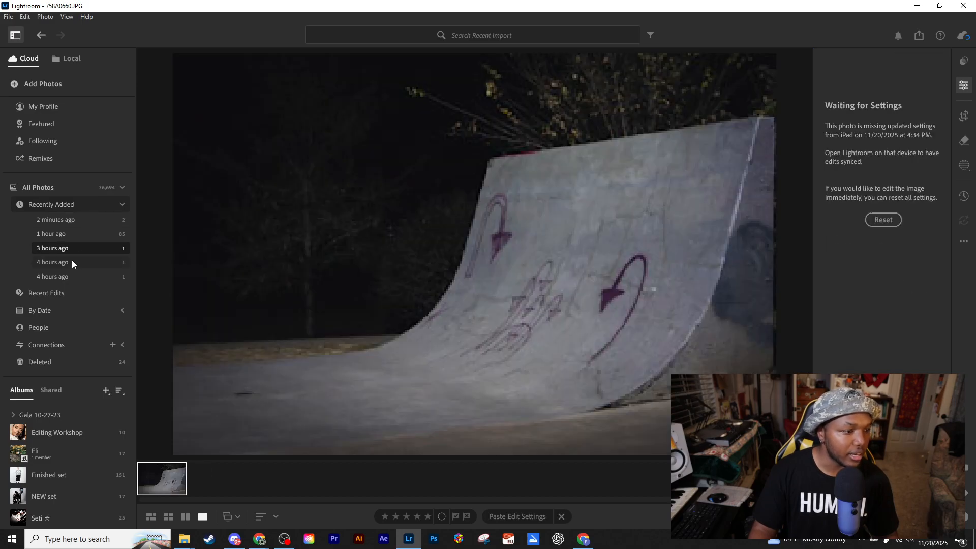
{"action": "left_click", "coordinate": [68, 221]}
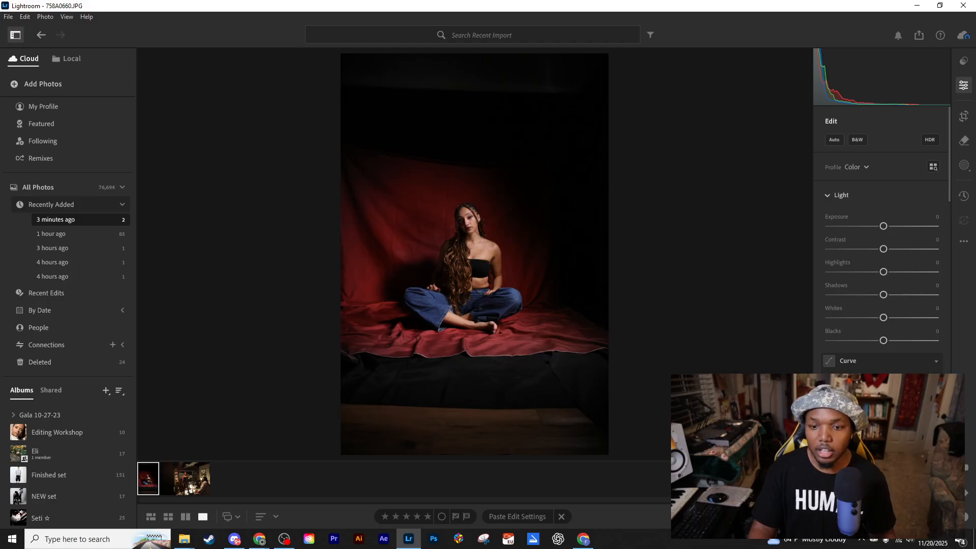
Move the other window out of the way, view Recent Edits and the By Date list, and reopen the latest import.
{"action": "key", "text": "alt+Tab"}
{"action": "left_click_drag", "start_coordinate": [910, 260], "coordinate": [975, 217]}
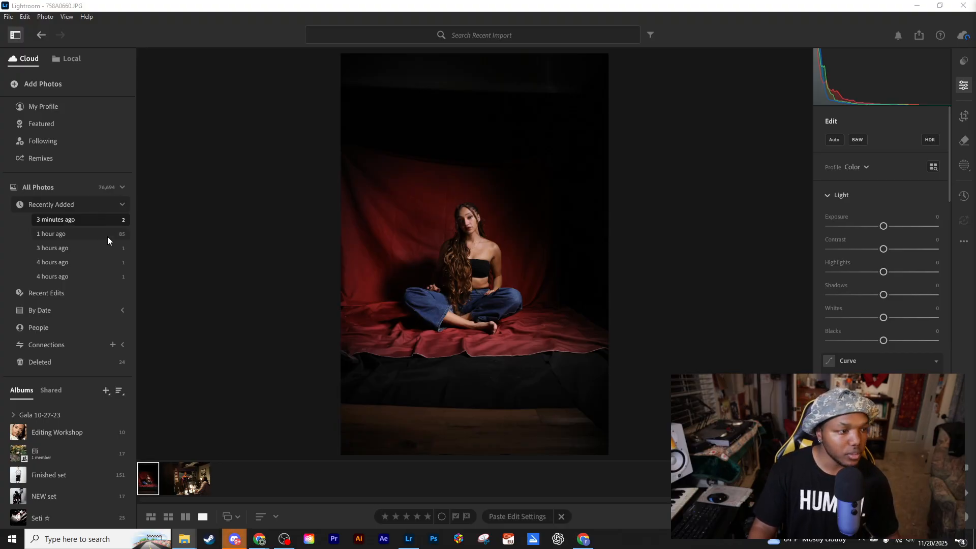
{"action": "left_click", "coordinate": [53, 293]}
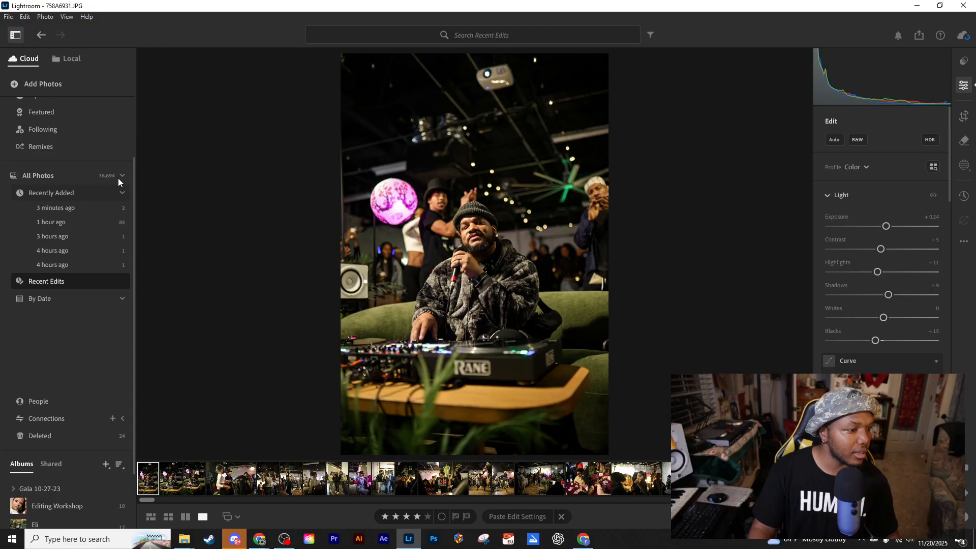
{"action": "left_click", "coordinate": [55, 299]}
{"action": "left_click", "coordinate": [61, 297]}
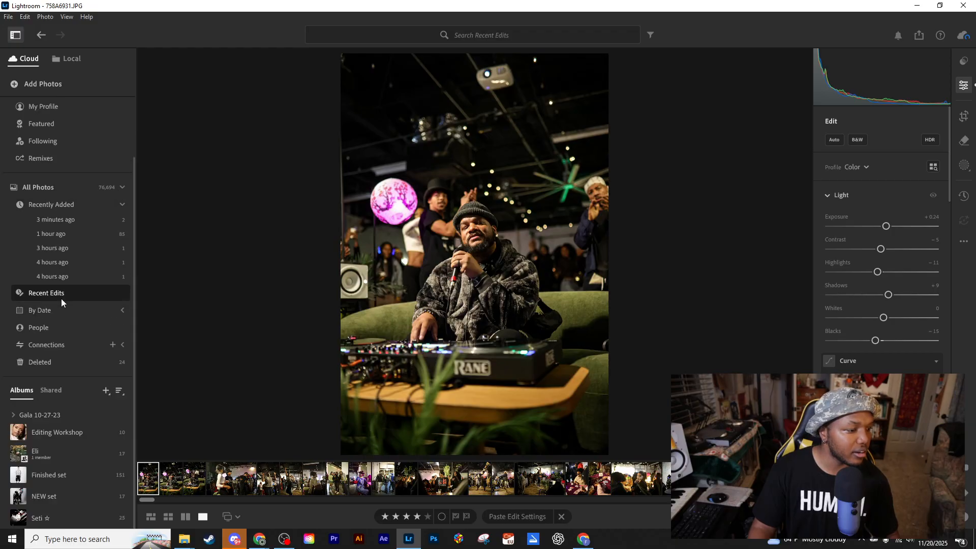
{"action": "left_click", "coordinate": [81, 219]}
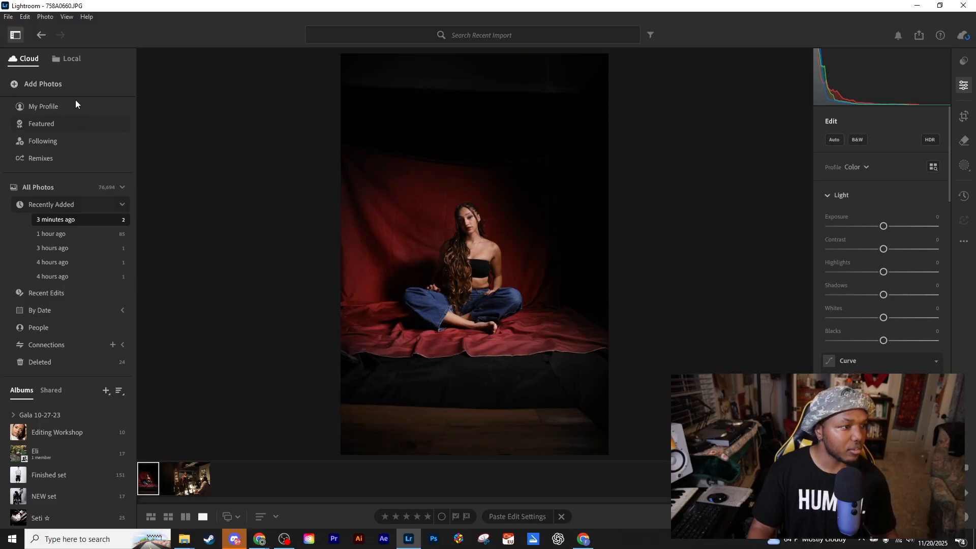
Examine the photo commands and the albums offered for adding the current photo, without choosing one.
{"action": "left_click", "coordinate": [47, 17]}
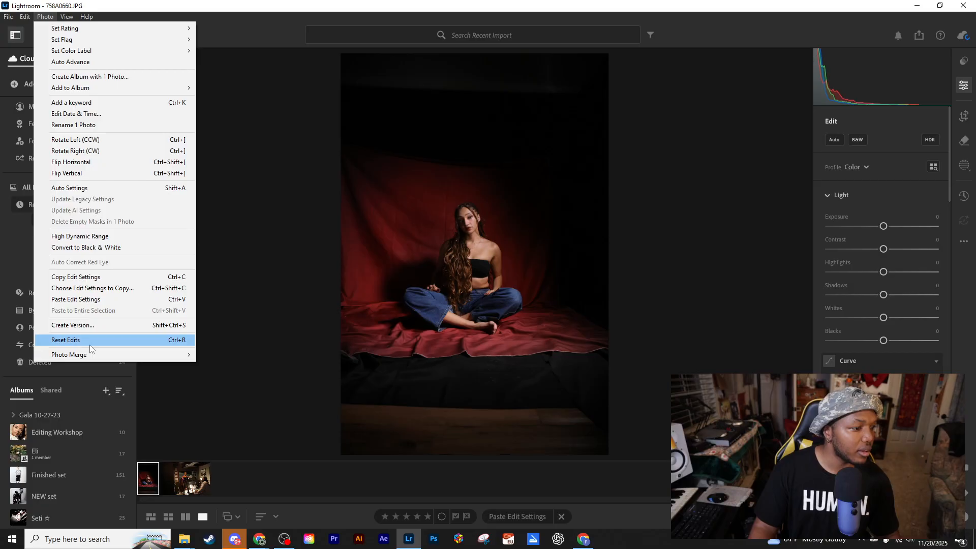
{"action": "left_click", "coordinate": [10, 15]}
{"action": "mouse_move", "coordinate": [45, 17]}
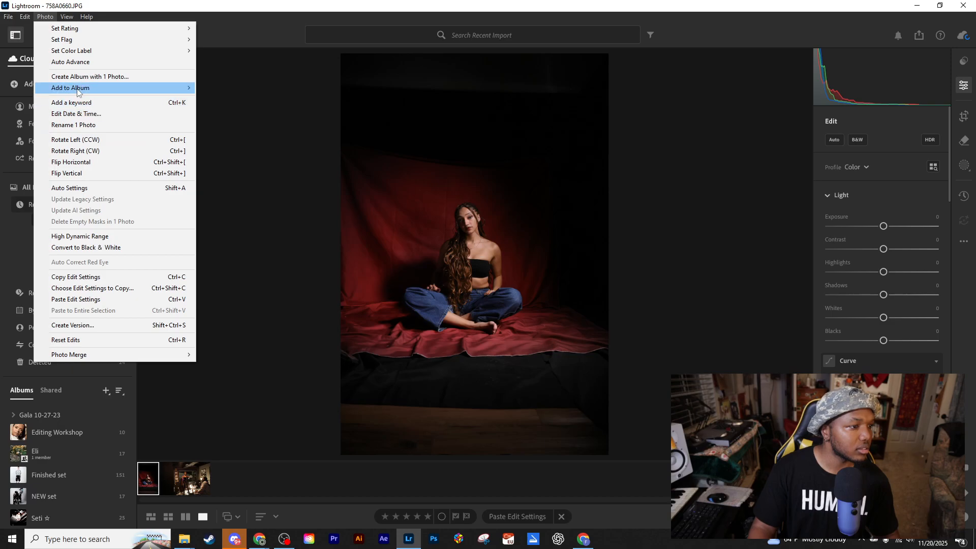
{"action": "mouse_move", "coordinate": [77, 92]}
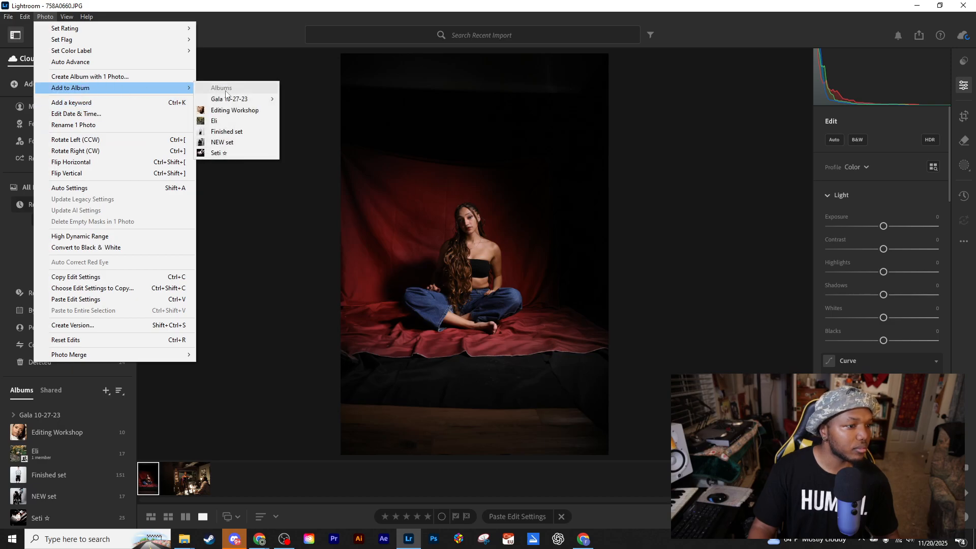
{"action": "left_click", "coordinate": [284, 3]}
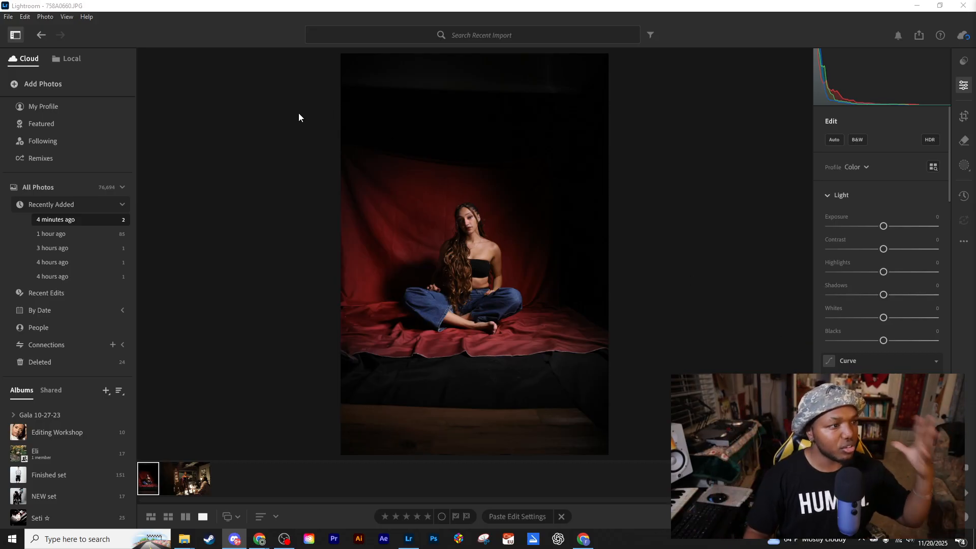
Hide the library sidebar and collapse the Light, Color, Effects, Detail and Optics edit sections.
{"action": "key", "text": "ctrl+/"}
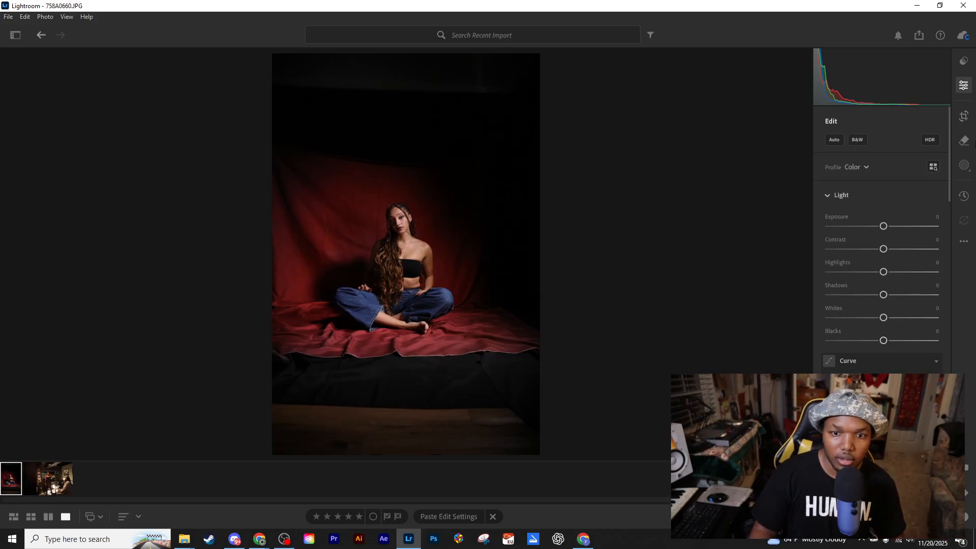
{"action": "left_click", "coordinate": [825, 195]}
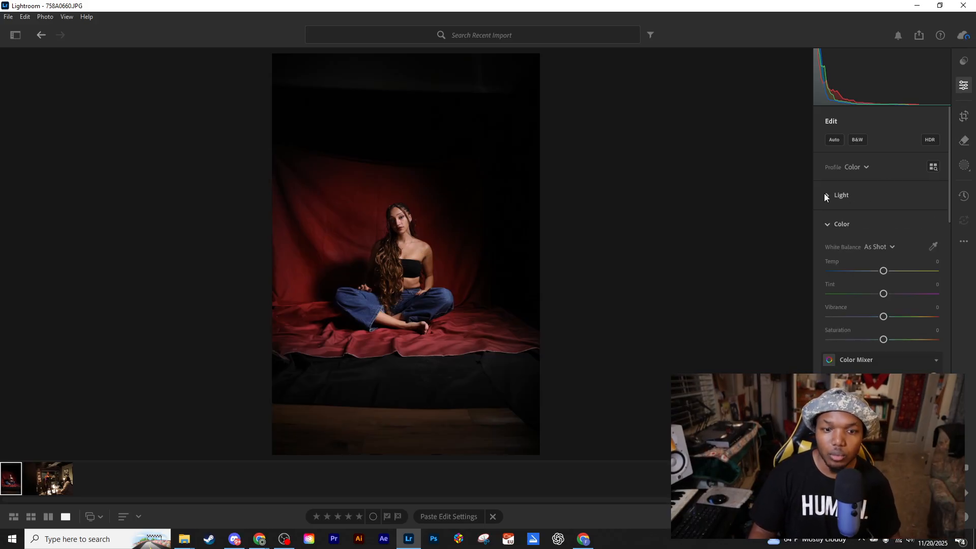
{"action": "left_click", "coordinate": [825, 222]}
{"action": "left_click", "coordinate": [827, 253]}
{"action": "left_click", "coordinate": [827, 254]}
{"action": "left_click", "coordinate": [827, 281]}
{"action": "left_click", "coordinate": [830, 309]}
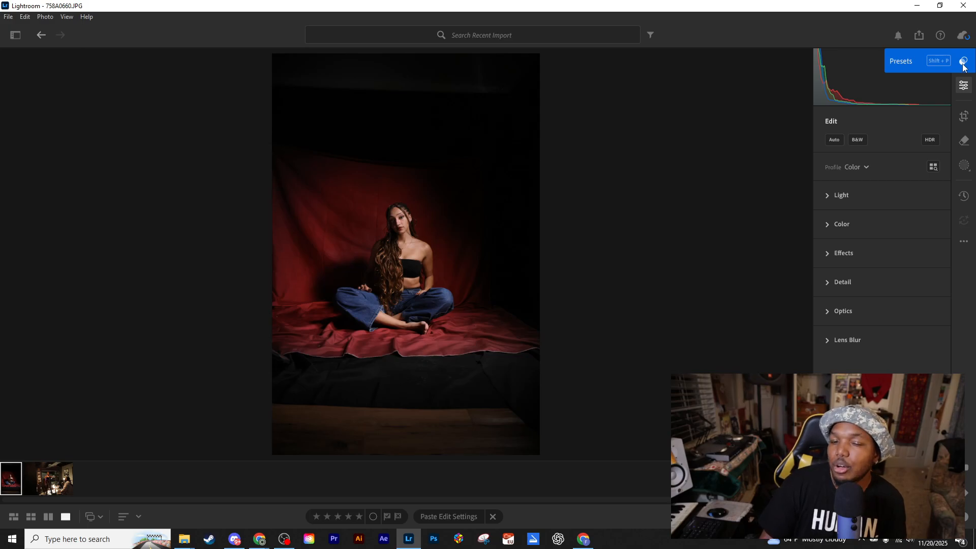
Start cropping the photo, and try the horizontal and vertical flips, reversing each one.
{"action": "left_click", "coordinate": [963, 118]}
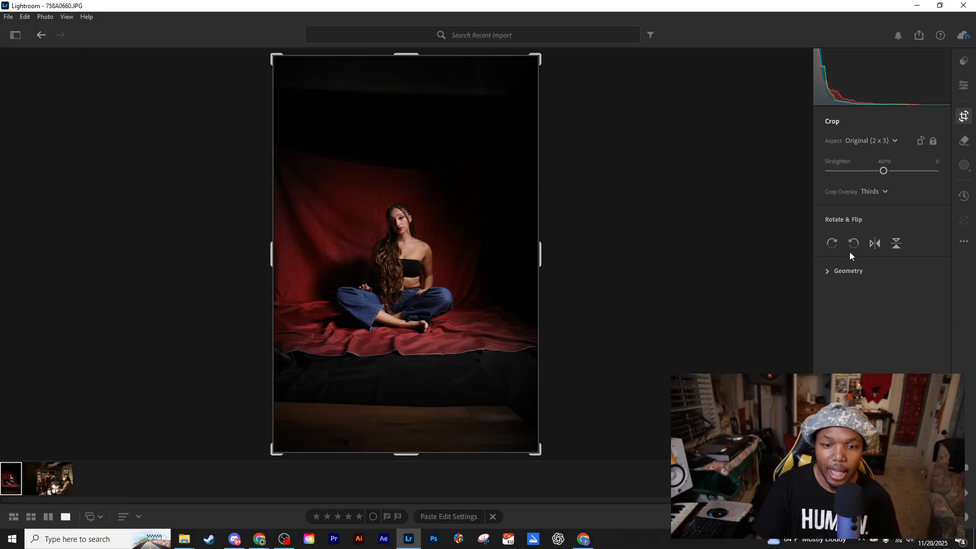
{"action": "left_click", "coordinate": [875, 243]}
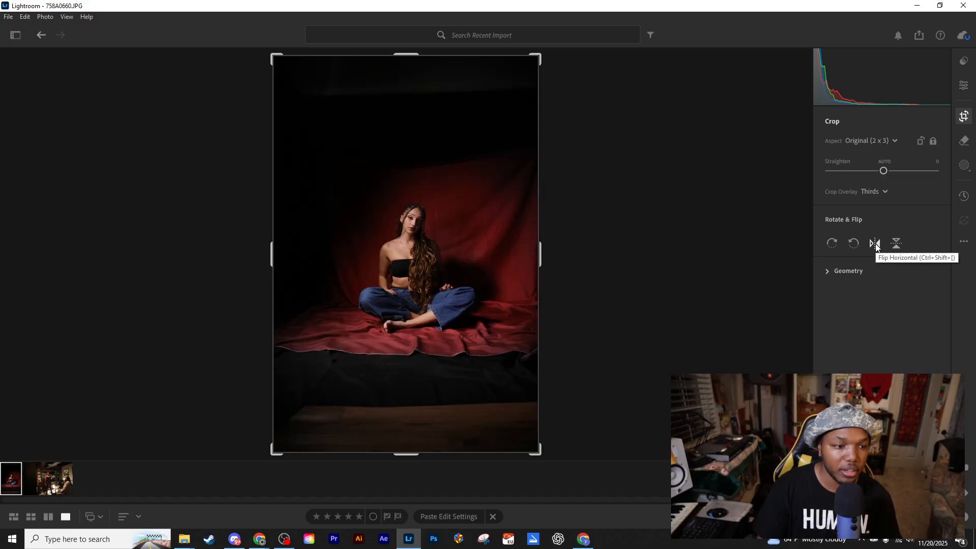
{"action": "left_click", "coordinate": [875, 243]}
{"action": "left_click", "coordinate": [896, 243]}
{"action": "left_click", "coordinate": [896, 244]}
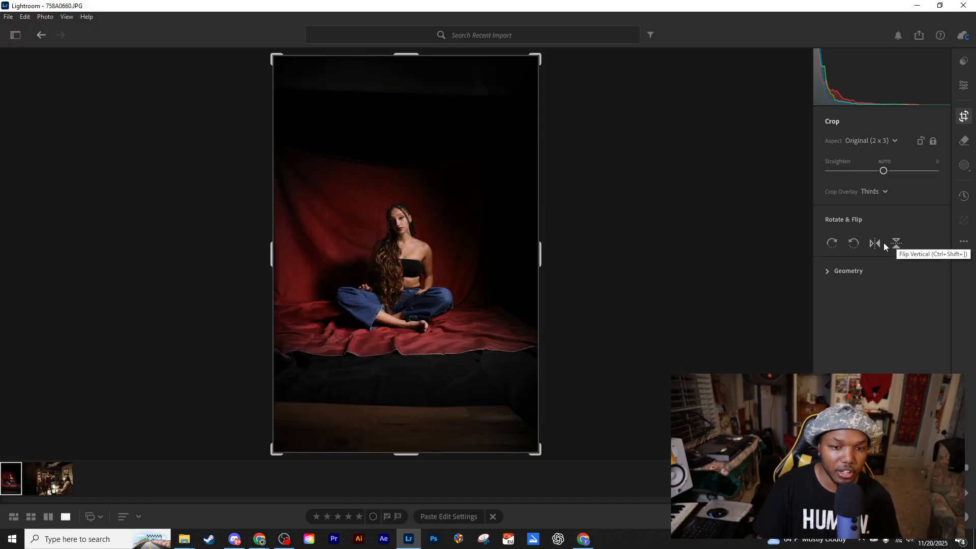
Rotate the photo counterclockwise in 90-degree turns until it is upright again.
{"action": "left_click", "coordinate": [854, 244]}
{"action": "left_click", "coordinate": [854, 244]}
{"action": "left_click", "coordinate": [854, 244]}
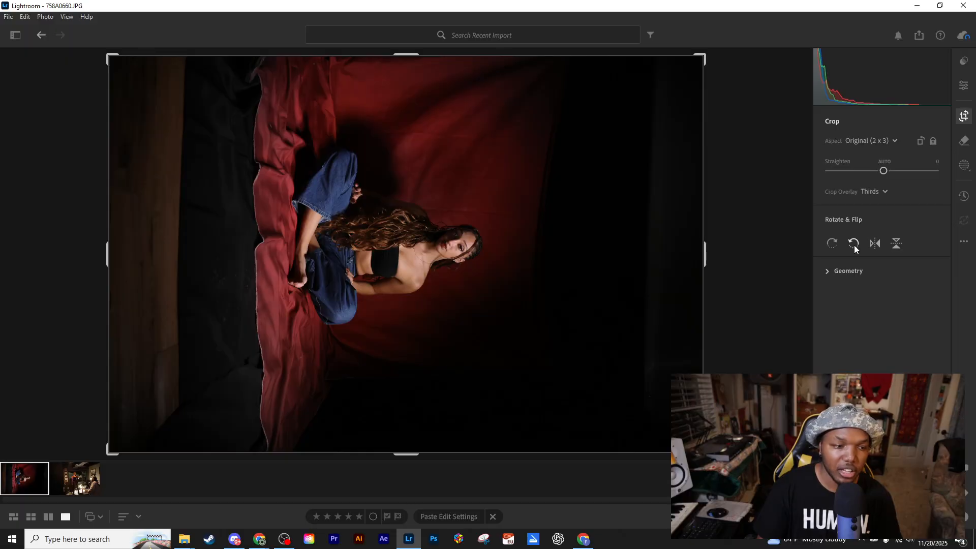
{"action": "left_click", "coordinate": [854, 244]}
{"action": "left_click", "coordinate": [854, 244]}
{"action": "left_click", "coordinate": [854, 244]}
{"action": "left_click", "coordinate": [854, 243]}
{"action": "left_click", "coordinate": [854, 244]}
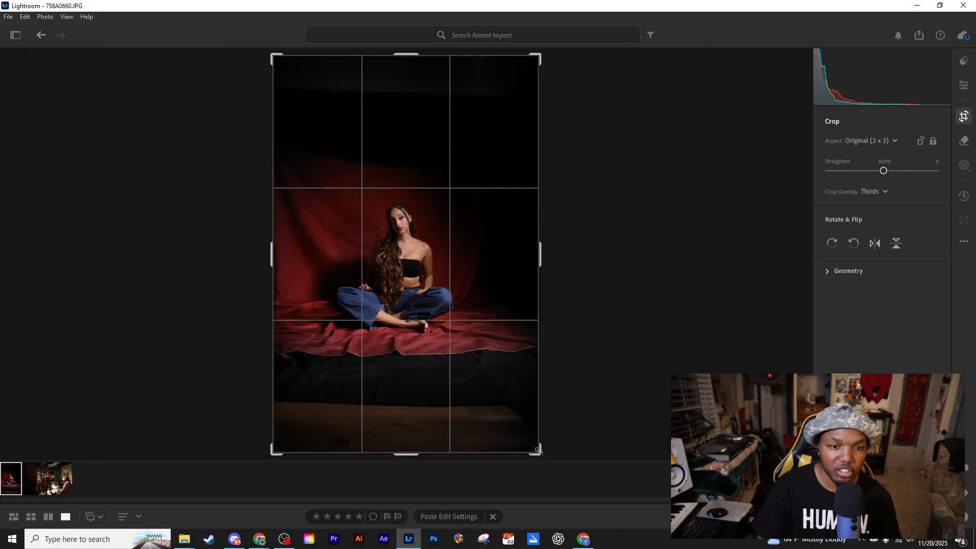
Set the photo's crop aspect ratio to 1 x 1.
{"action": "left_click", "coordinate": [889, 141]}
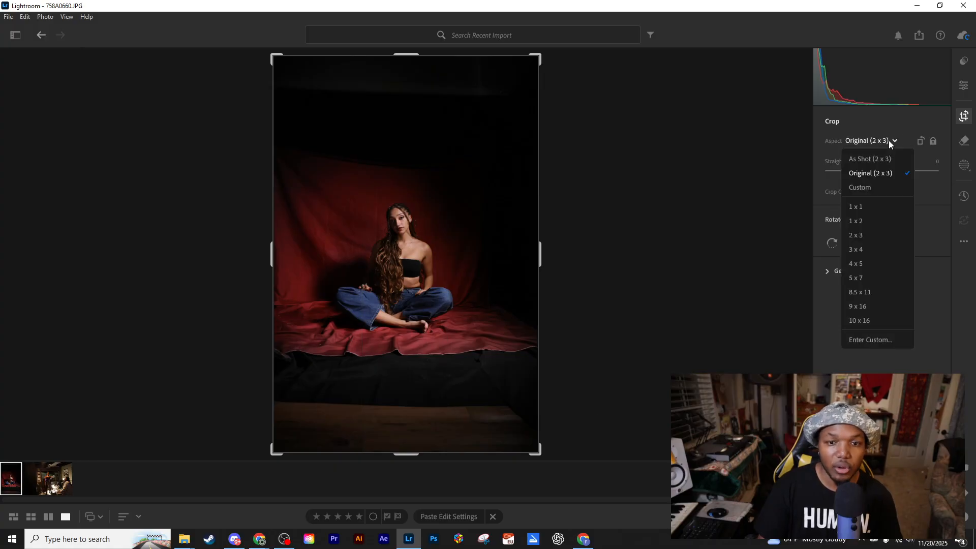
{"action": "left_click", "coordinate": [867, 205]}
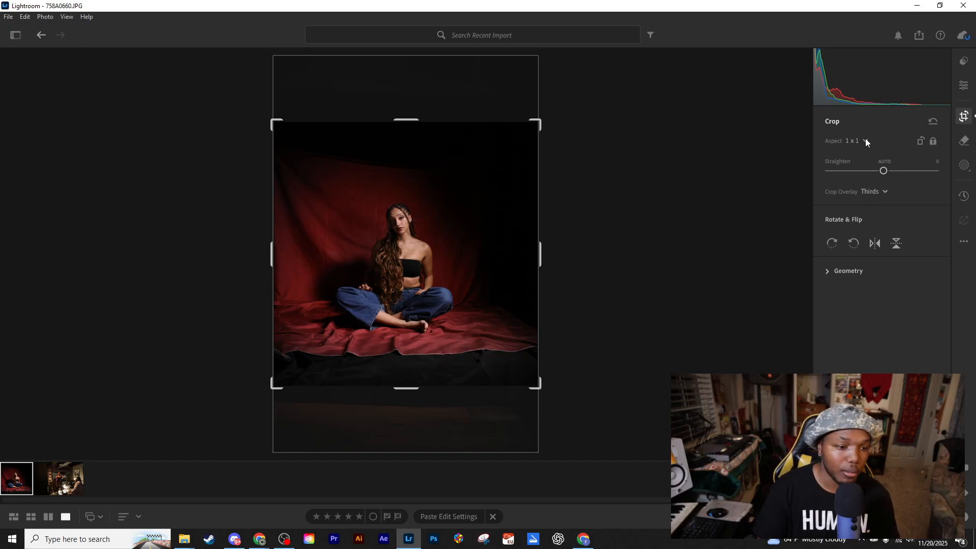
Reposition the photo within the square crop, and try the 3 x 4 aspect ratio before returning to Original (2 x 3).
{"action": "left_click_drag", "start_coordinate": [457, 290], "coordinate": [446, 278]}
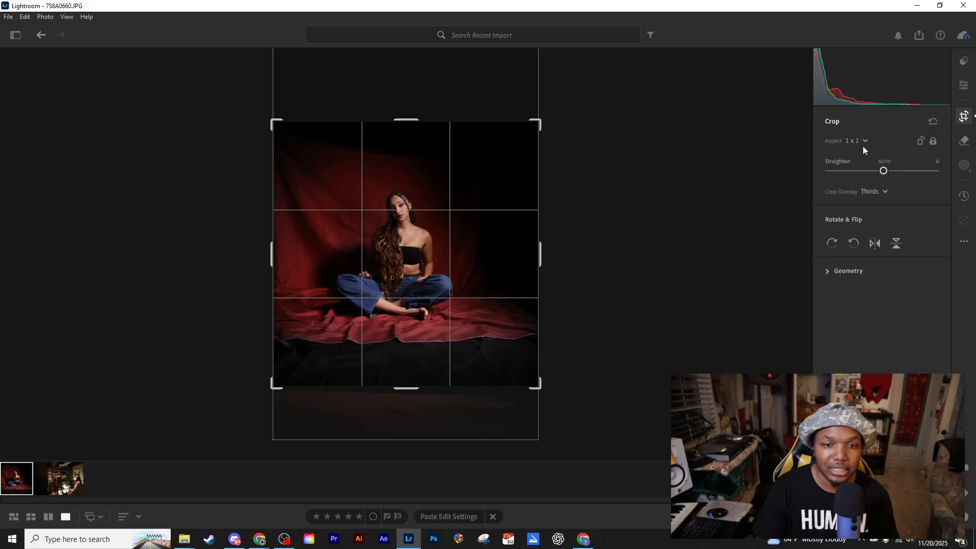
{"action": "left_click", "coordinate": [854, 143]}
{"action": "left_click", "coordinate": [853, 250]}
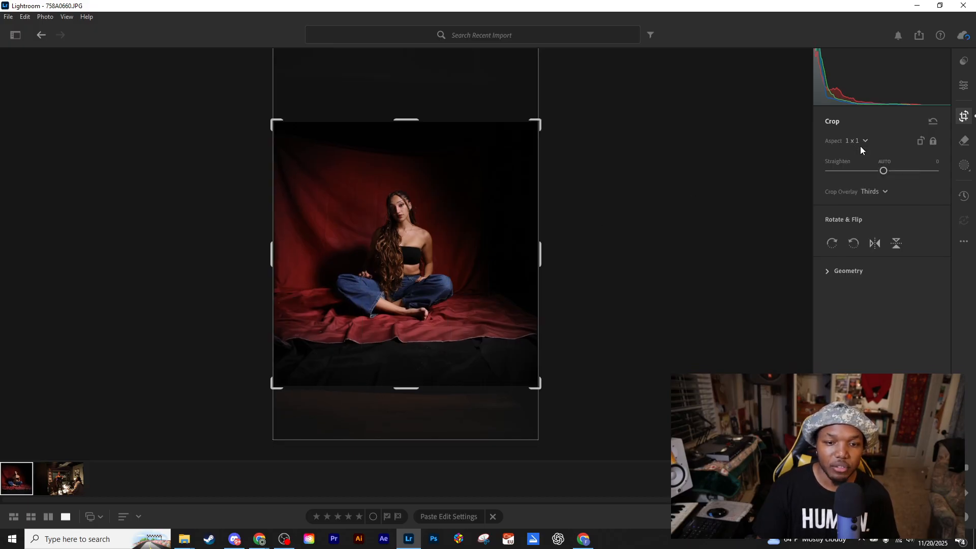
{"action": "left_click", "coordinate": [858, 143]}
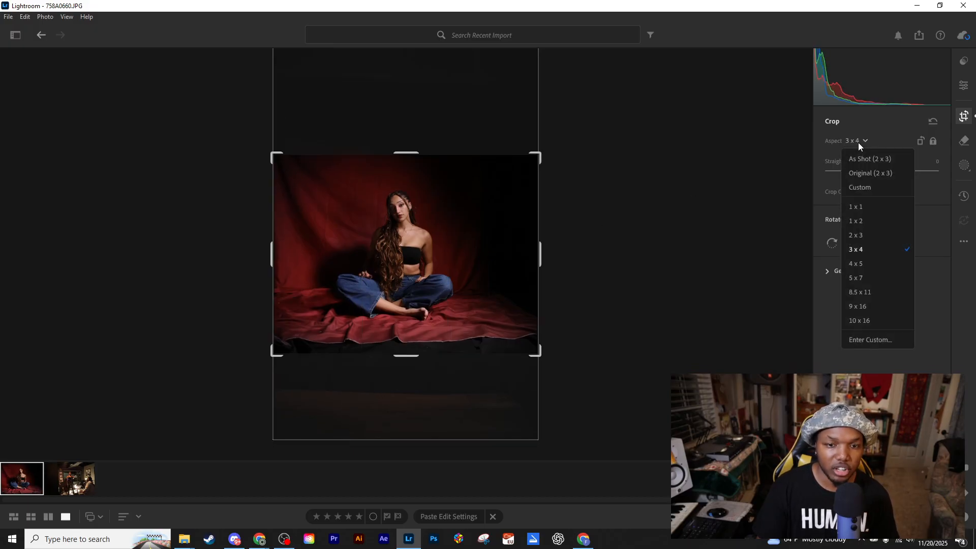
{"action": "left_click", "coordinate": [866, 173]}
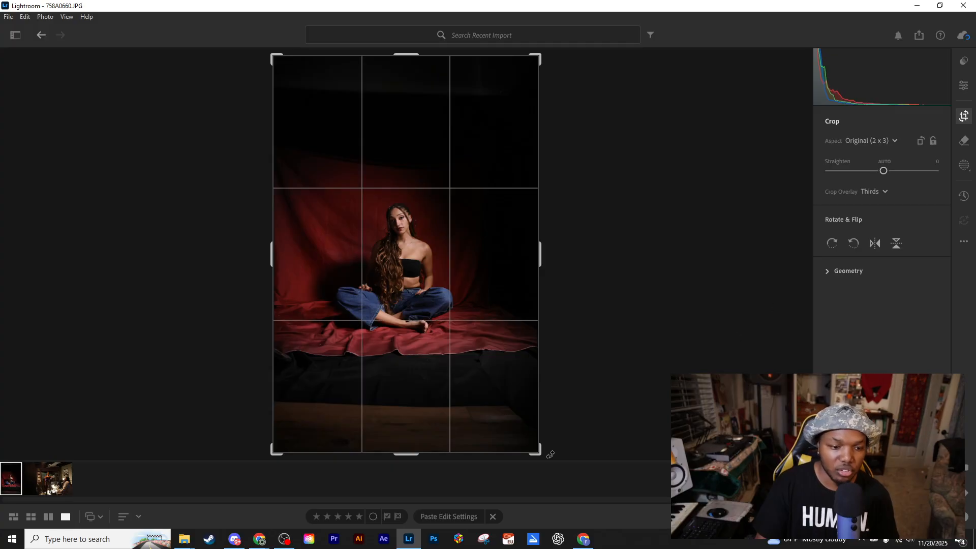
Try resizing the crop from its lower-right corner with the aspect ratio unlocked and locked, restoring the full frame each time.
{"action": "left_click_drag", "start_coordinate": [548, 399], "coordinate": [518, 418]}
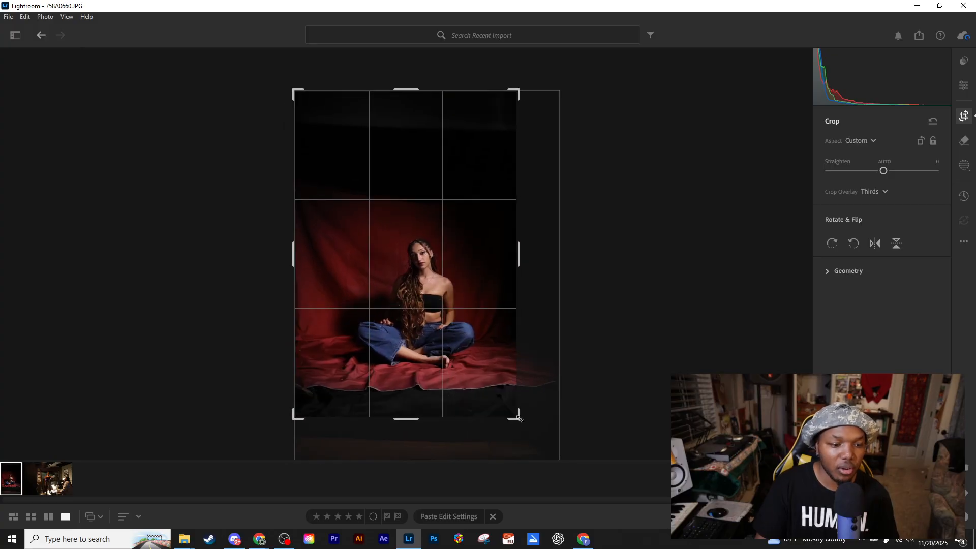
{"action": "left_click_drag", "start_coordinate": [562, 459], "coordinate": [563, 460]}
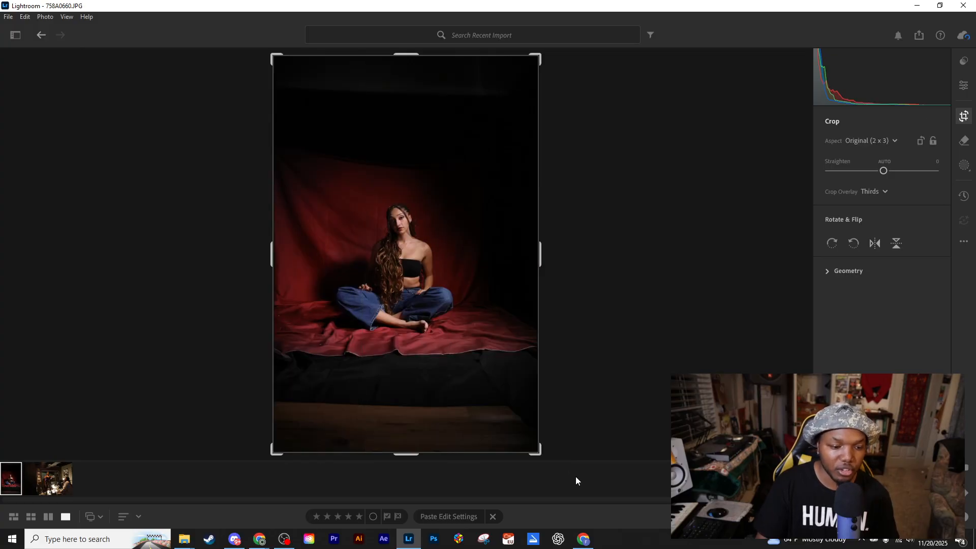
{"action": "left_click", "coordinate": [932, 142]}
{"action": "left_click_drag", "start_coordinate": [542, 452], "coordinate": [585, 457]}
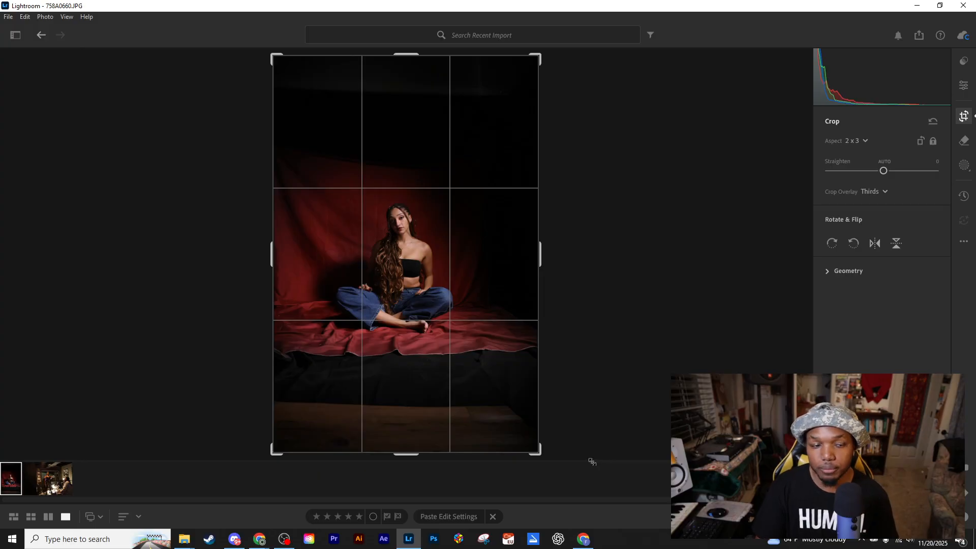
{"action": "left_click", "coordinate": [962, 116]}
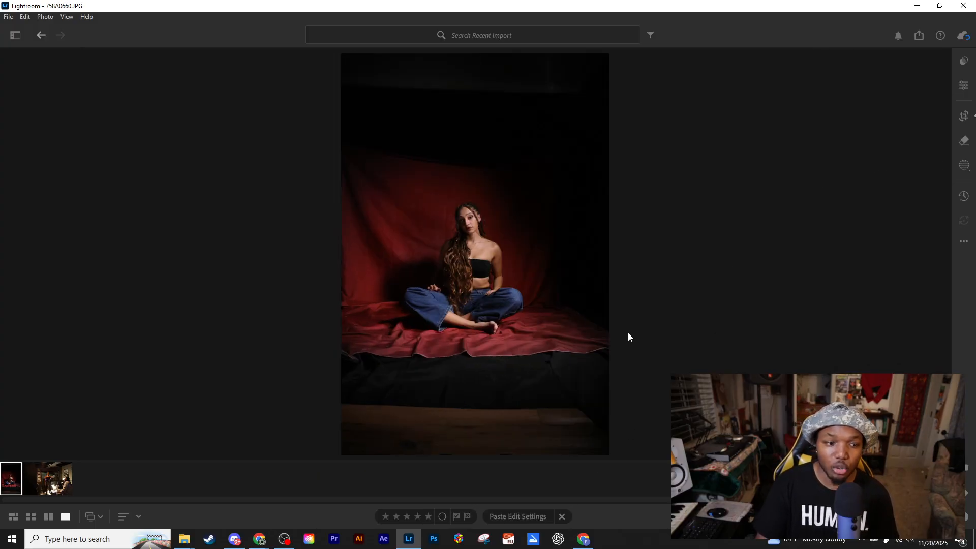
{"action": "left_click", "coordinate": [964, 118]}
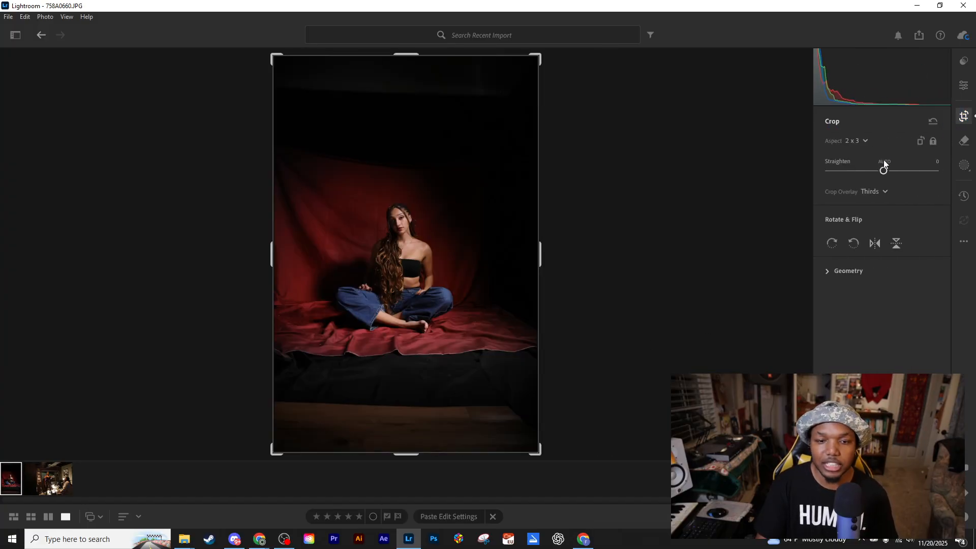
Auto-straighten the photo and try resizing and repositioning the crop, ending by resetting all crop changes.
{"action": "left_click", "coordinate": [883, 164]}
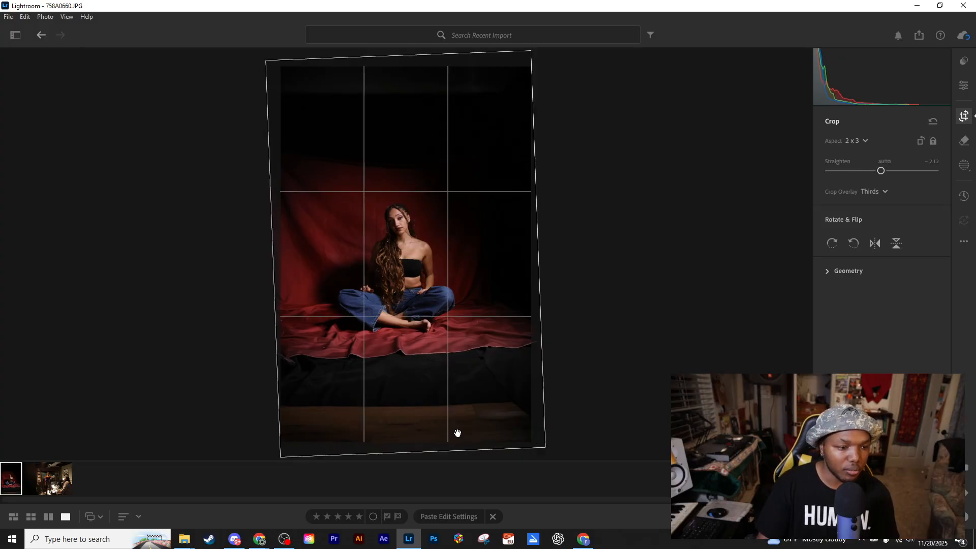
{"action": "left_click_drag", "start_coordinate": [420, 446], "coordinate": [423, 427]}
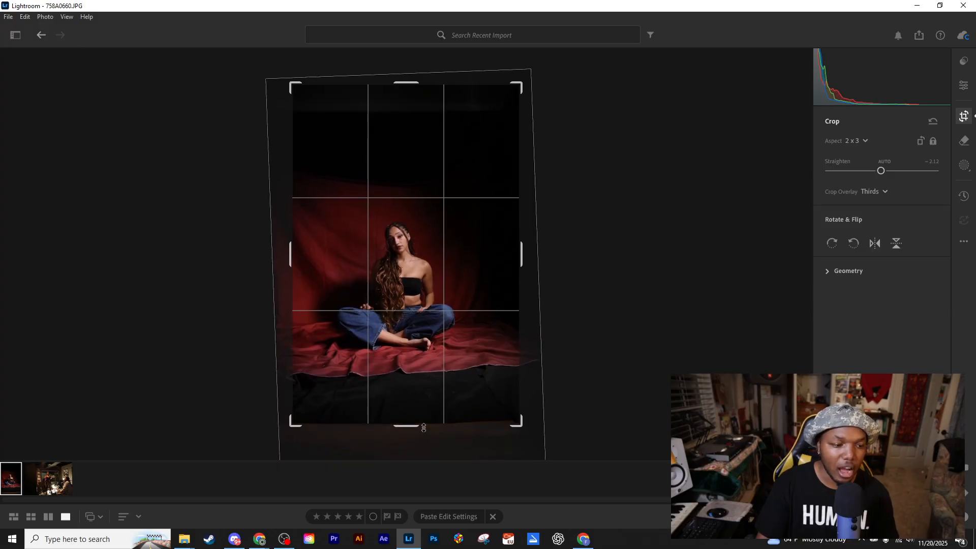
{"action": "left_click_drag", "start_coordinate": [381, 327], "coordinate": [422, 357]}
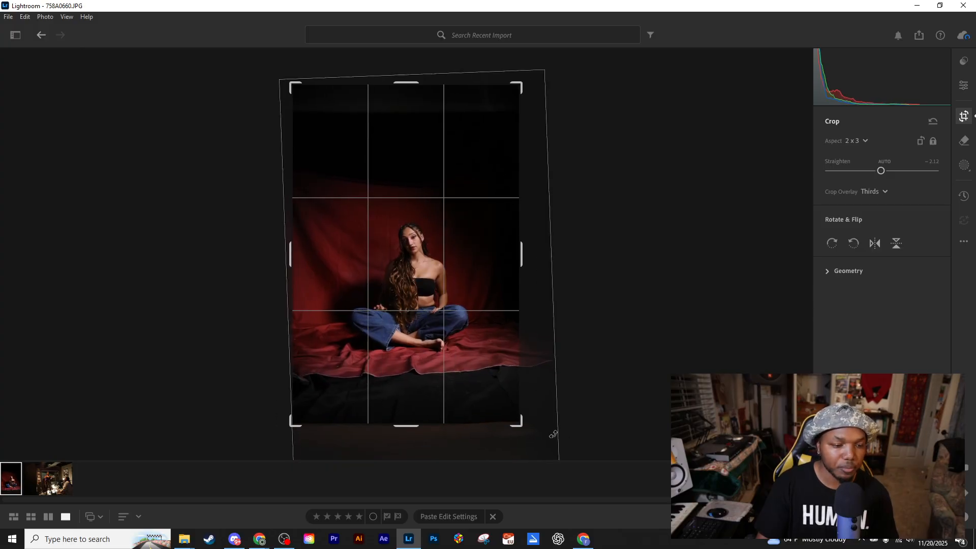
{"action": "left_click_drag", "start_coordinate": [464, 393], "coordinate": [458, 394]}
{"action": "left_click_drag", "start_coordinate": [525, 427], "coordinate": [552, 450]}
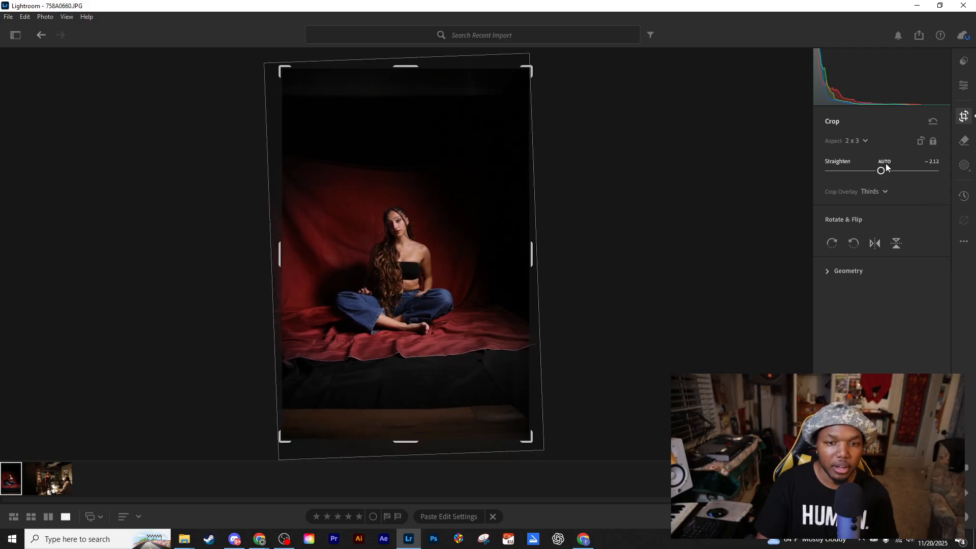
{"action": "left_click", "coordinate": [933, 121]}
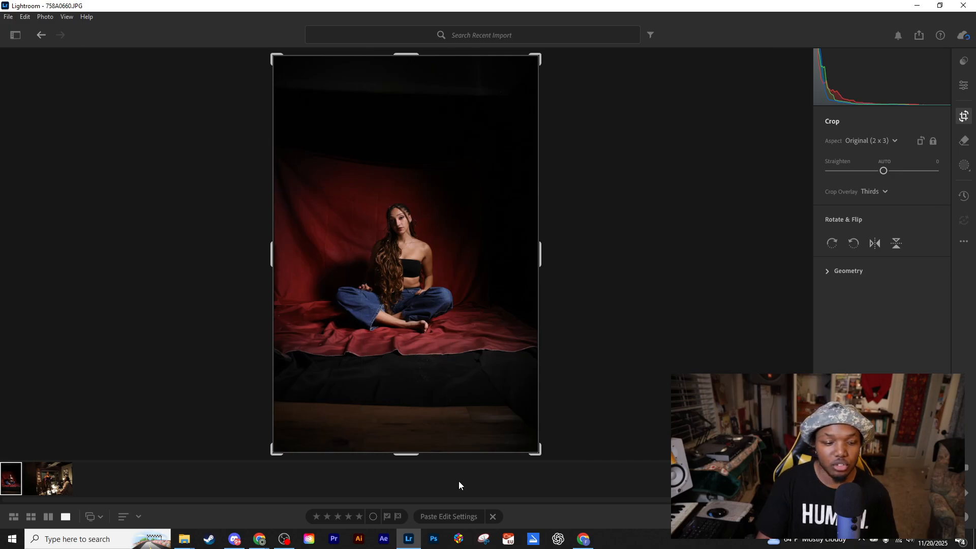
{"action": "left_click", "coordinate": [284, 540]}
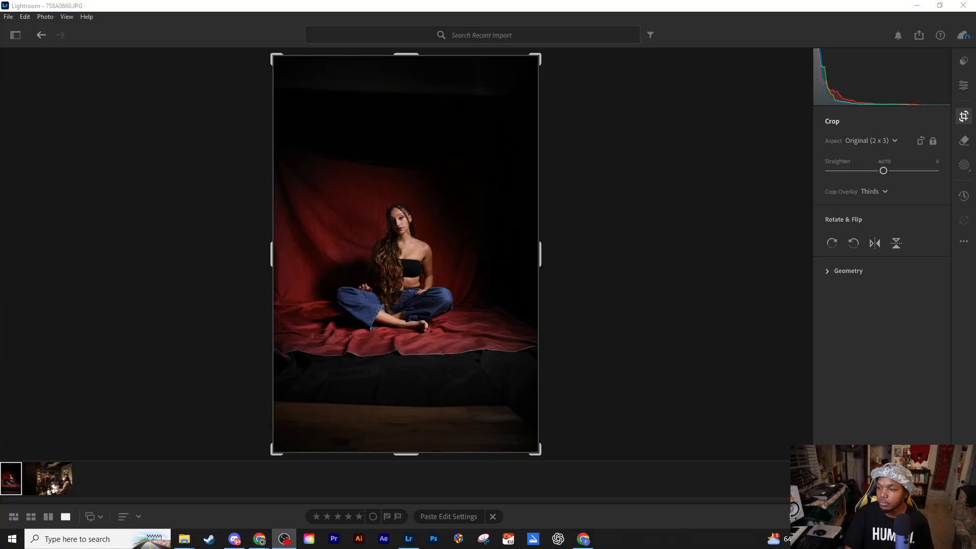
{"action": "left_click", "coordinate": [858, 8]}
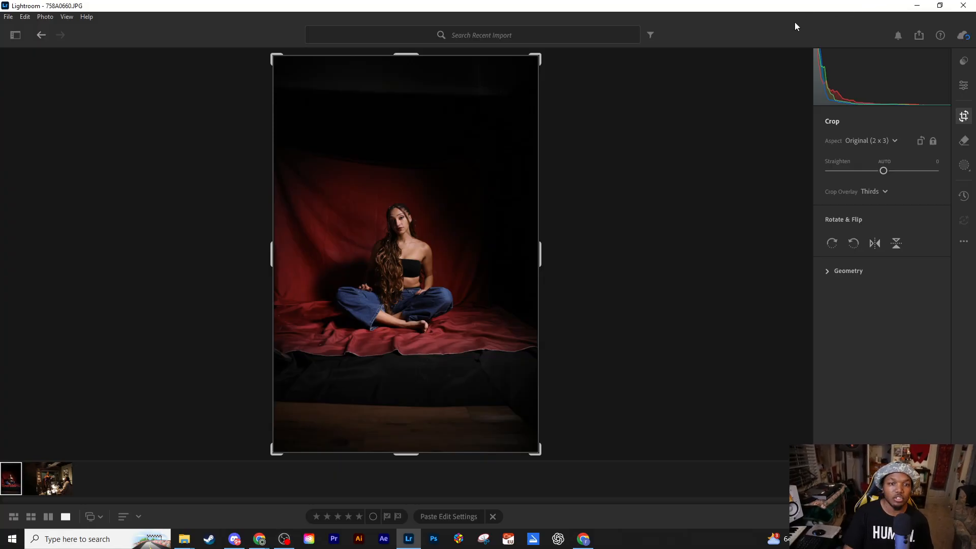
Leave cropping for the photo's edit settings and expand the Color section.
{"action": "left_click", "coordinate": [964, 87]}
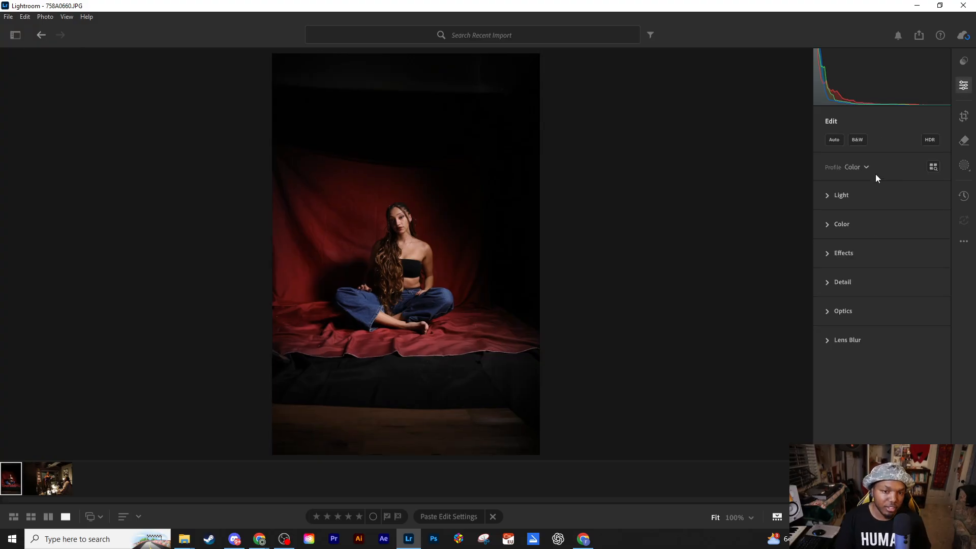
{"action": "left_click", "coordinate": [827, 223]}
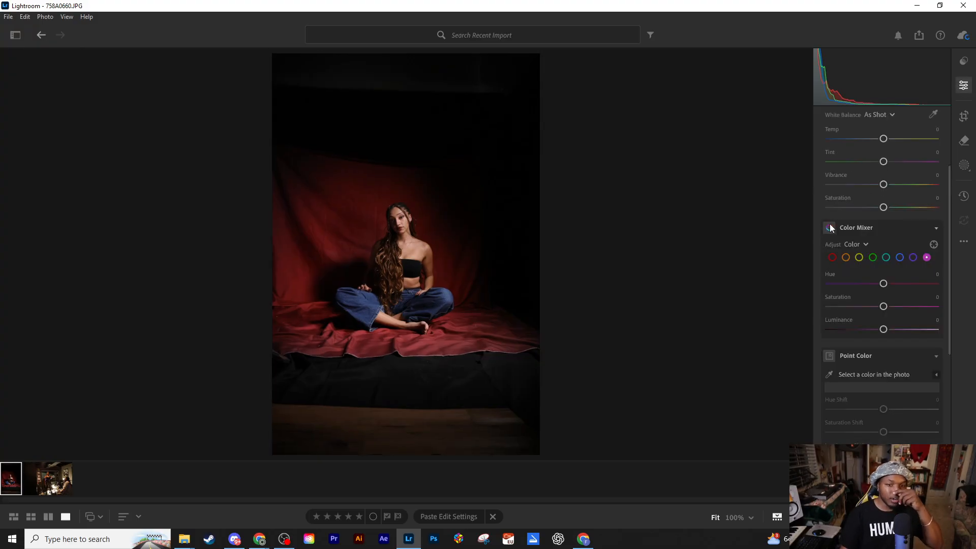
{"action": "scroll", "coordinate": [862, 259], "scroll_direction": "up", "scroll_amount": 2}
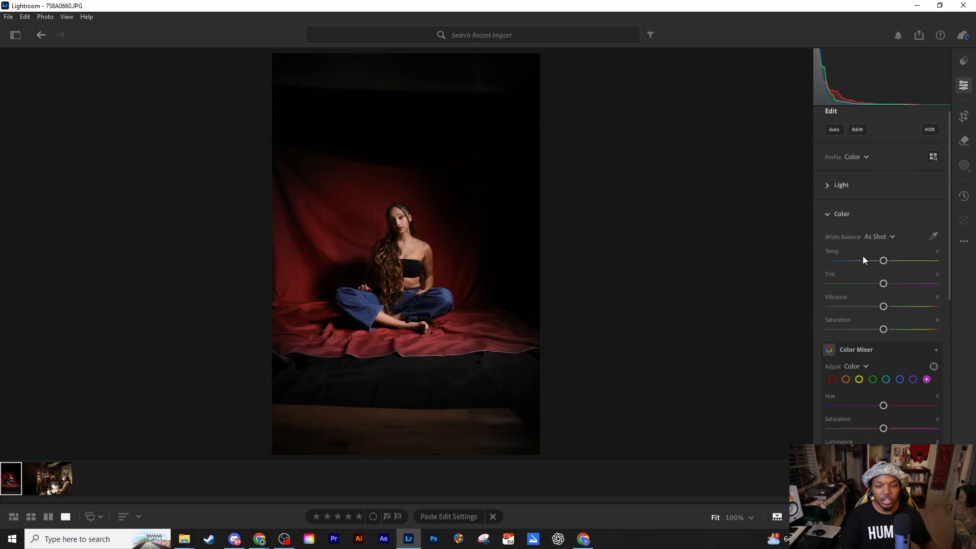
Enlarge the photo to 33% around the woman and sample the white balance from the blue denim on her knee.
{"action": "left_click", "coordinate": [933, 237]}
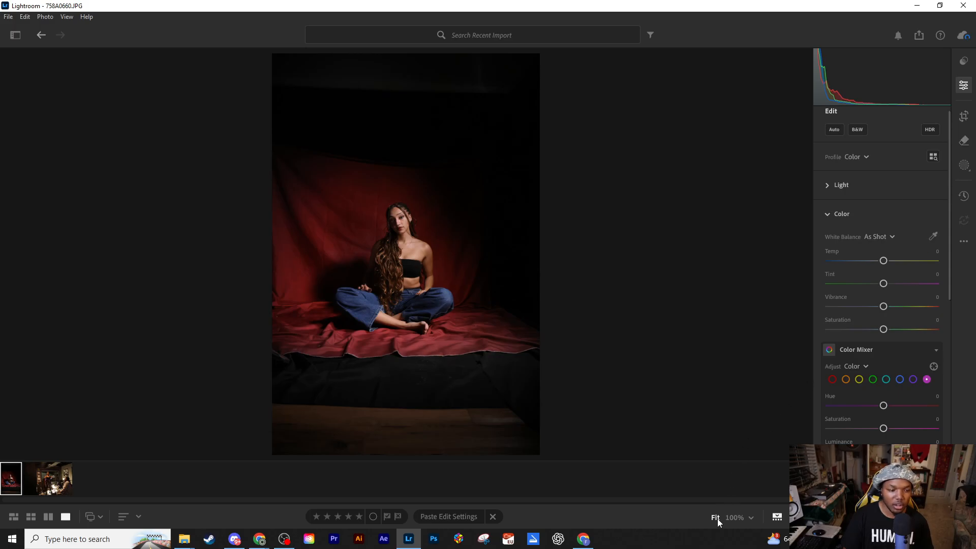
{"action": "left_click", "coordinate": [737, 517]}
{"action": "left_click_drag", "start_coordinate": [233, 198], "coordinate": [508, 424]}
{"action": "left_click", "coordinate": [750, 517]}
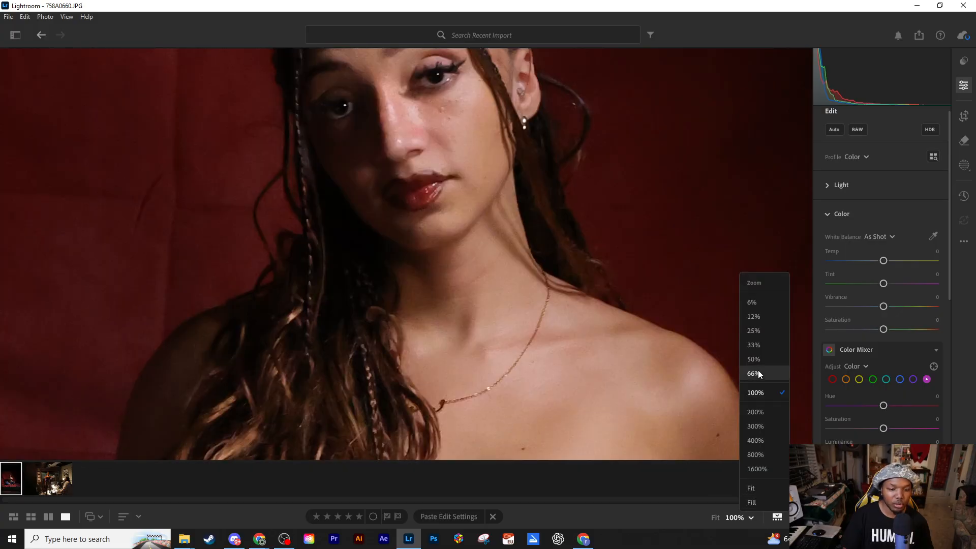
{"action": "left_click", "coordinate": [759, 343]}
{"action": "left_click_drag", "start_coordinate": [556, 394], "coordinate": [492, 251]}
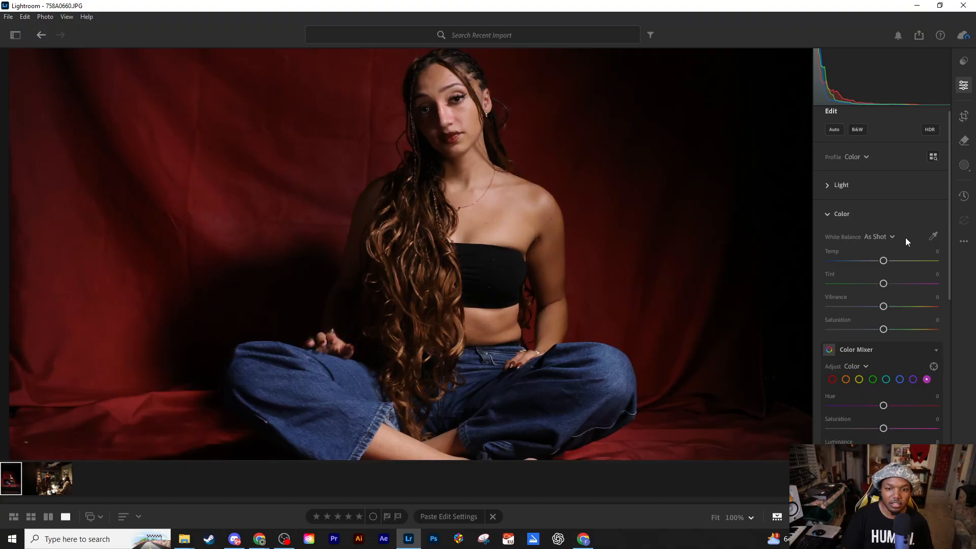
{"action": "left_click", "coordinate": [934, 236]}
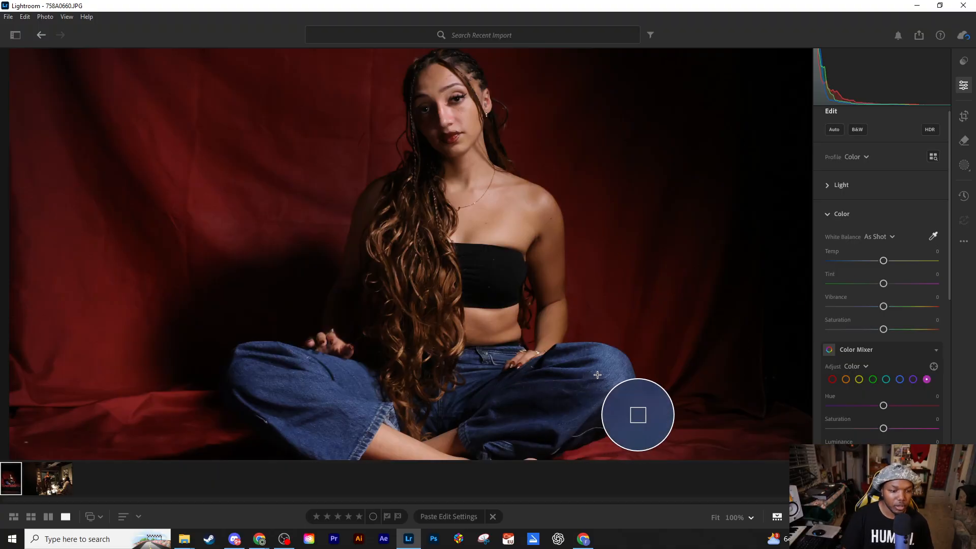
{"action": "left_click", "coordinate": [615, 363]}
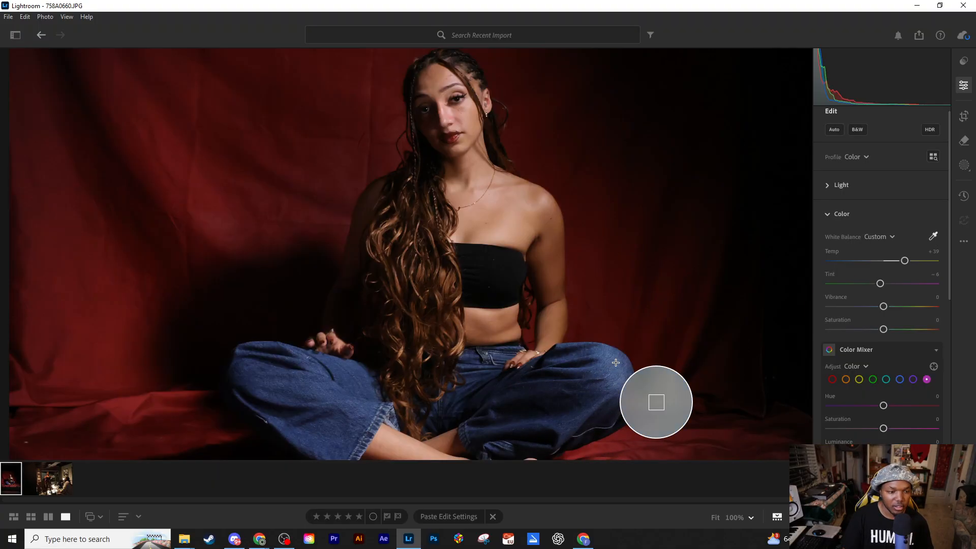
{"action": "left_click", "coordinate": [616, 362]}
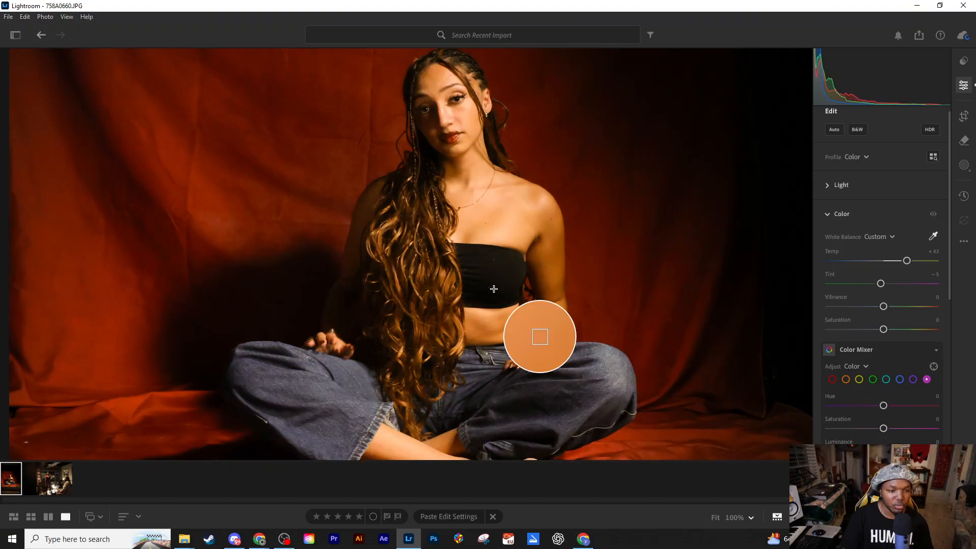
Try sampling the white balance from the red backdrop, the woman's hair and her eye.
{"action": "left_click", "coordinate": [135, 318]}
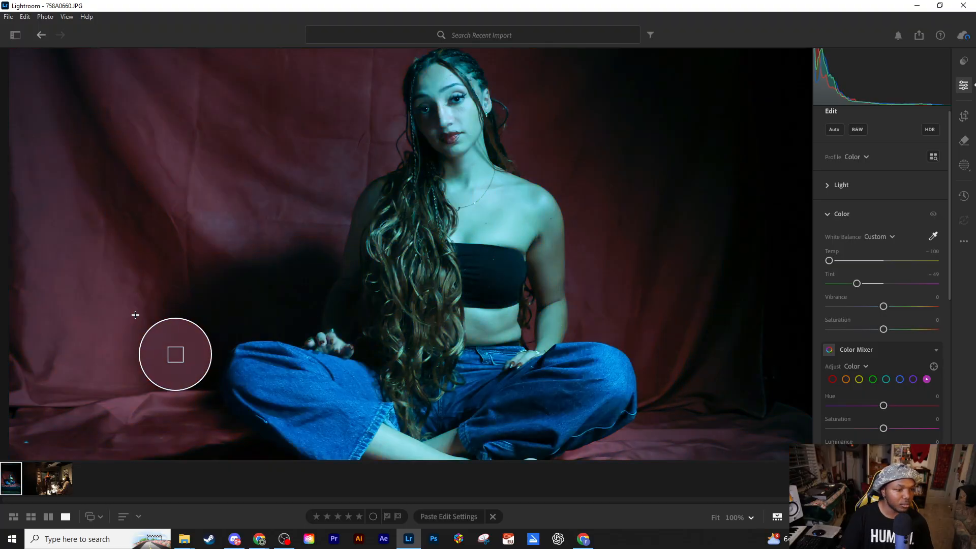
{"action": "left_click", "coordinate": [428, 229]}
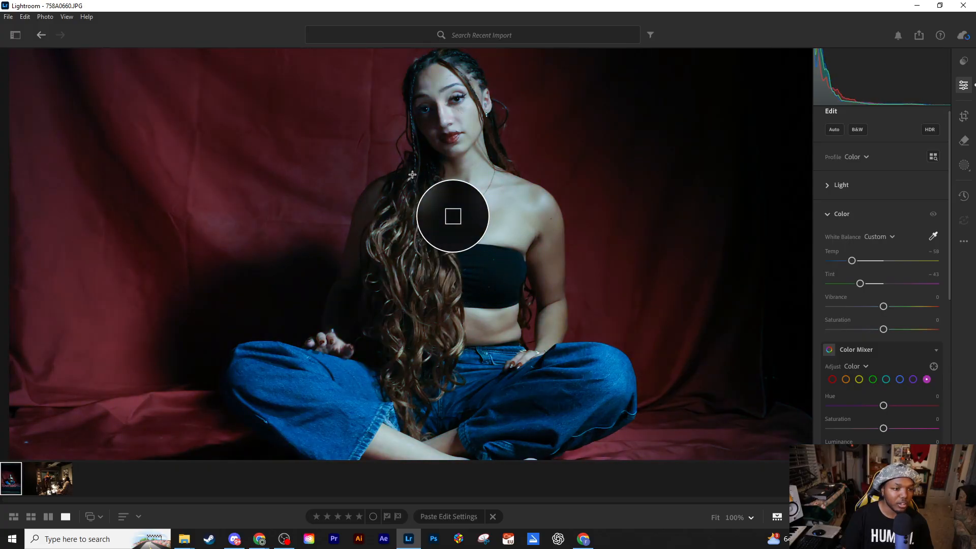
{"action": "left_click", "coordinate": [457, 99]}
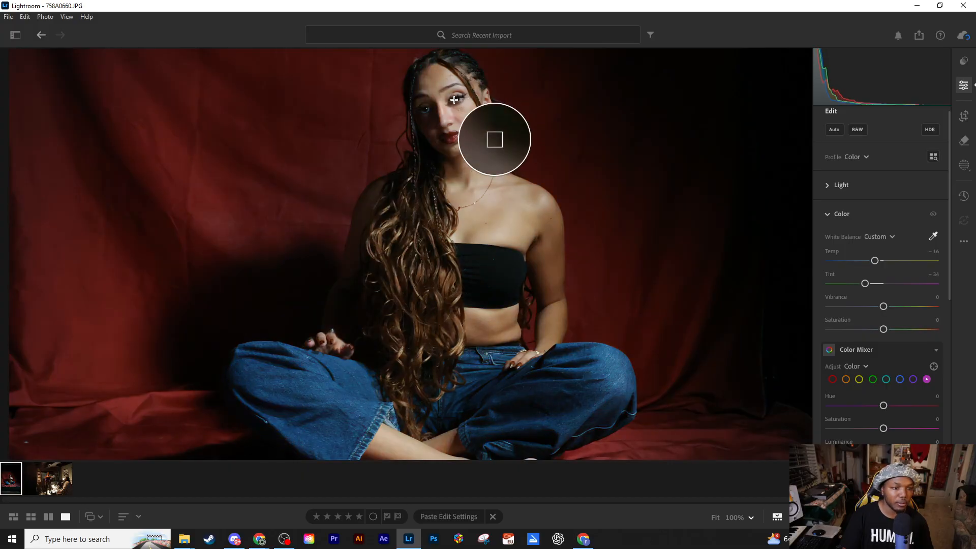
{"action": "left_click", "coordinate": [455, 99]}
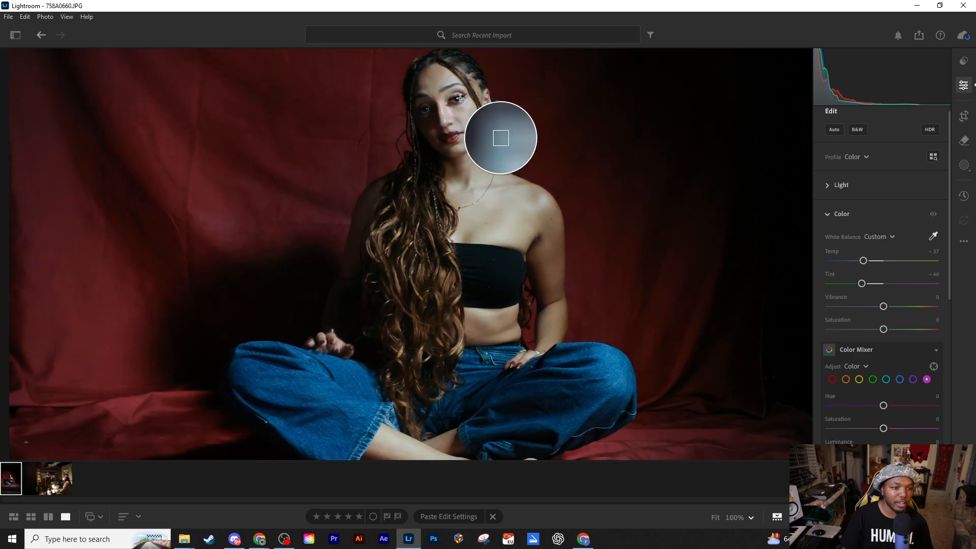
{"action": "left_click", "coordinate": [459, 99]}
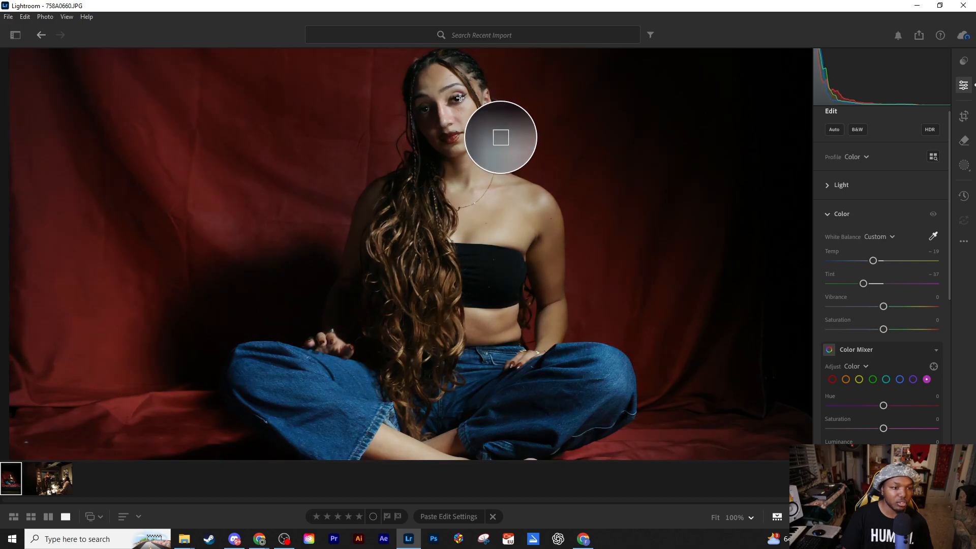
Reset the white balance Temp and Tint to 0.
{"action": "double_click", "coordinate": [873, 261]}
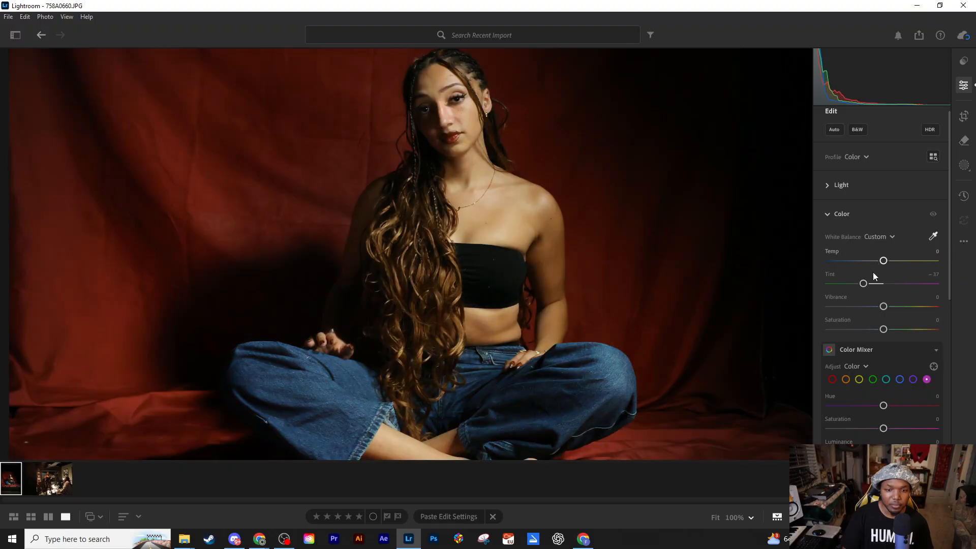
{"action": "double_click", "coordinate": [863, 283]}
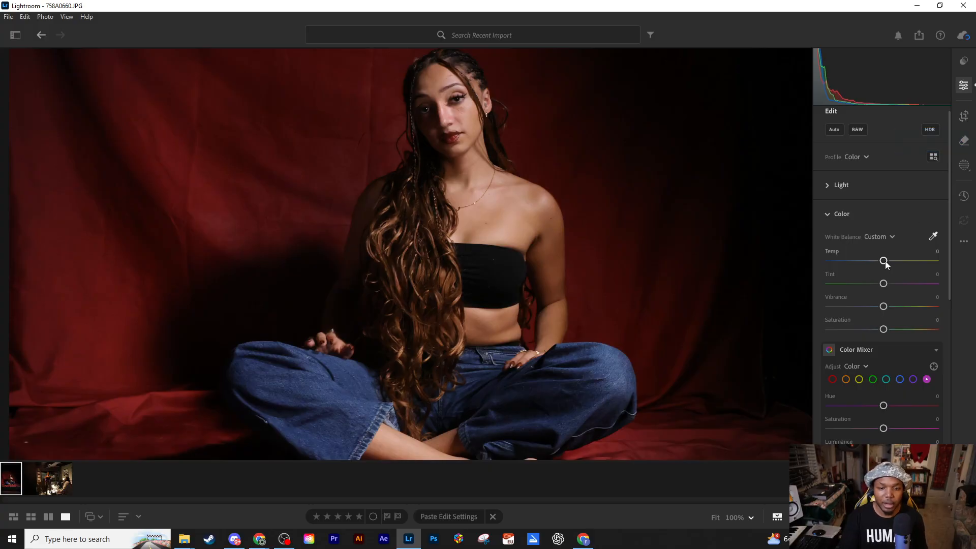
Set the photo's white balance Temp to -3 and Tint to -2.
{"action": "key", "text": "Down"}
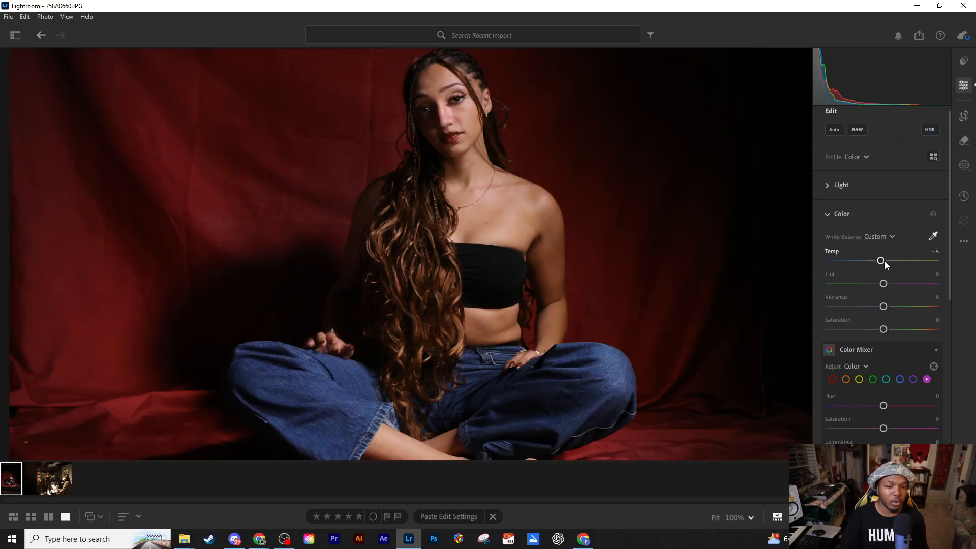
{"action": "key", "text": "Up"}
{"action": "key", "text": "Down"}
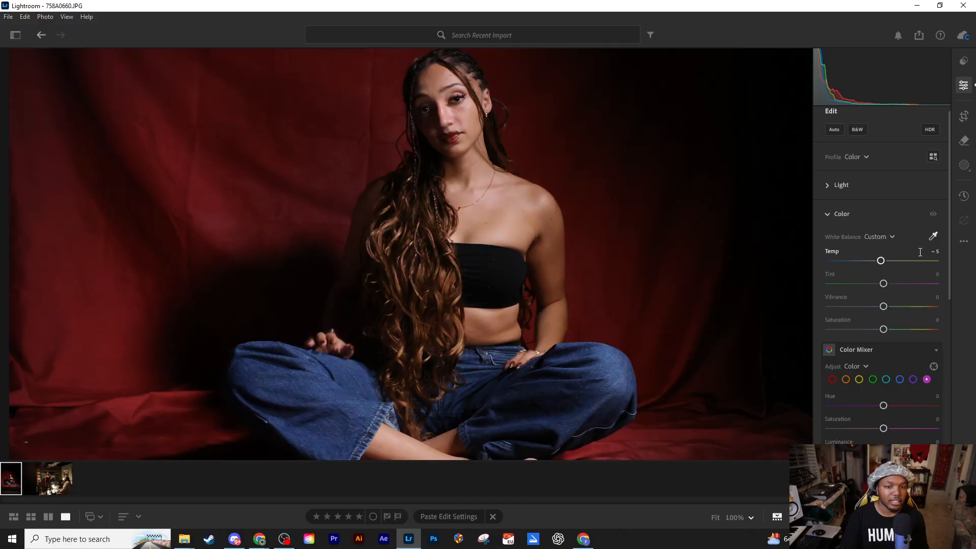
{"action": "left_click", "coordinate": [933, 251]}
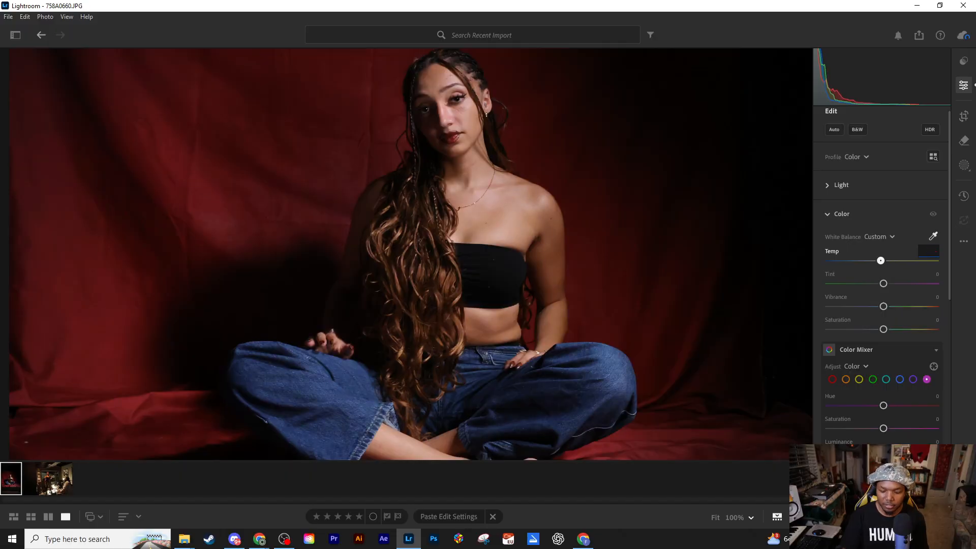
{"action": "type", "text": "-3"}
{"action": "key", "text": "Tab"}
{"action": "left_click", "coordinate": [934, 275]}
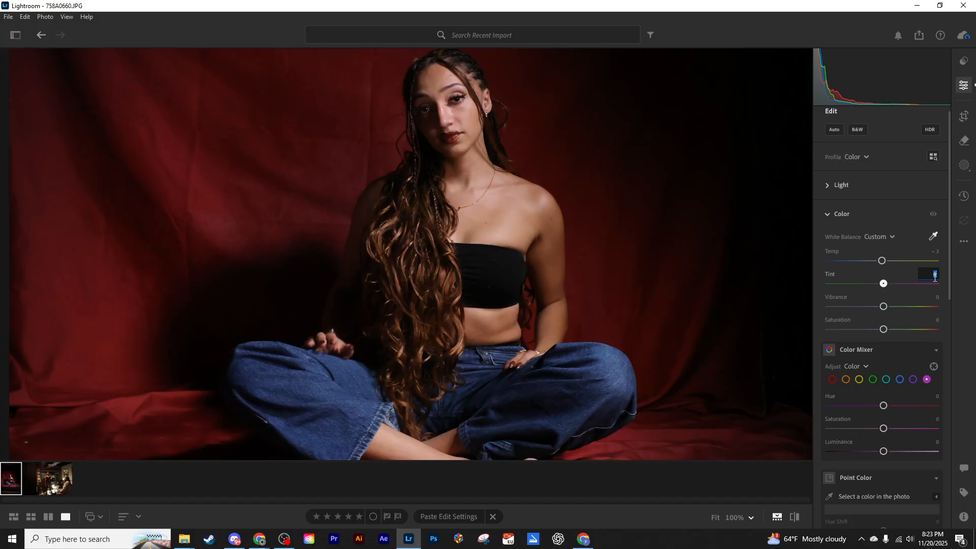
{"action": "type", "text": "-2"}
{"action": "key", "text": "Return"}
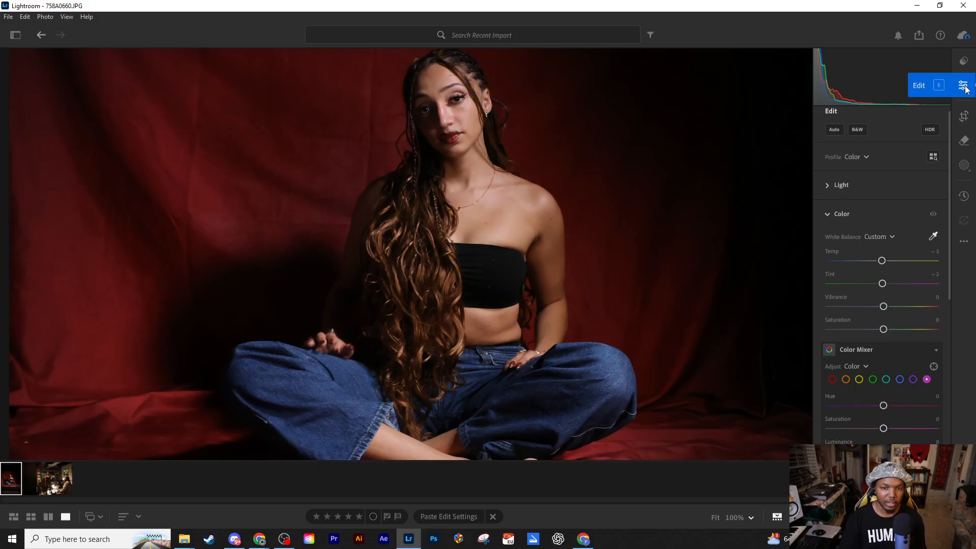
Rotate the 2 x 3 crop to a Straighten angle of -1.33, tighten it slightly and shift the photo upward within the frame.
{"action": "left_click", "coordinate": [597, 216]}
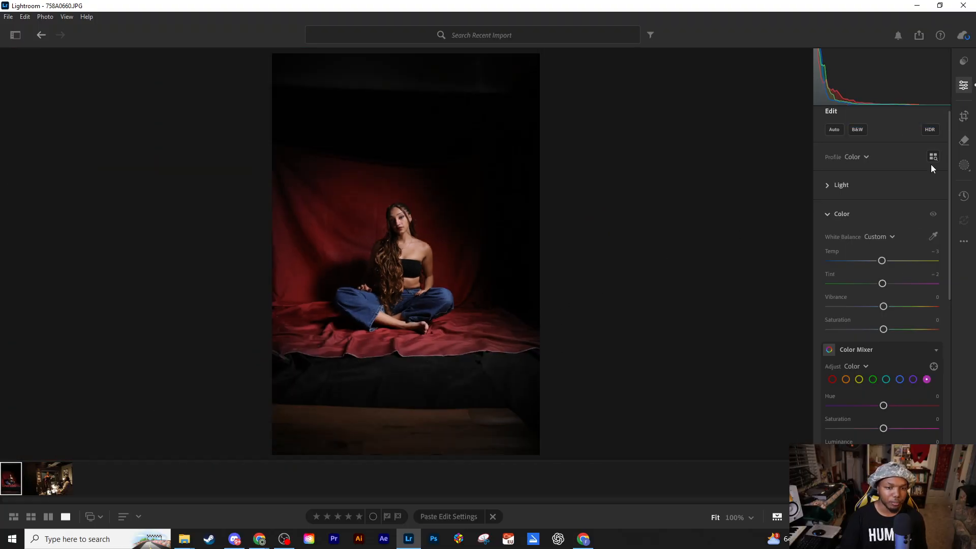
{"action": "left_click", "coordinate": [963, 115]}
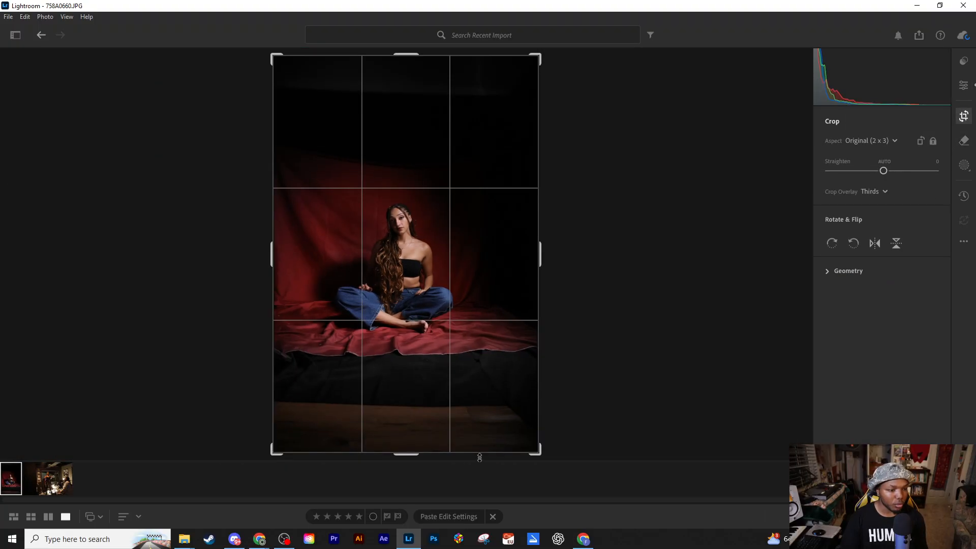
{"action": "left_click_drag", "start_coordinate": [558, 453], "coordinate": [528, 442]}
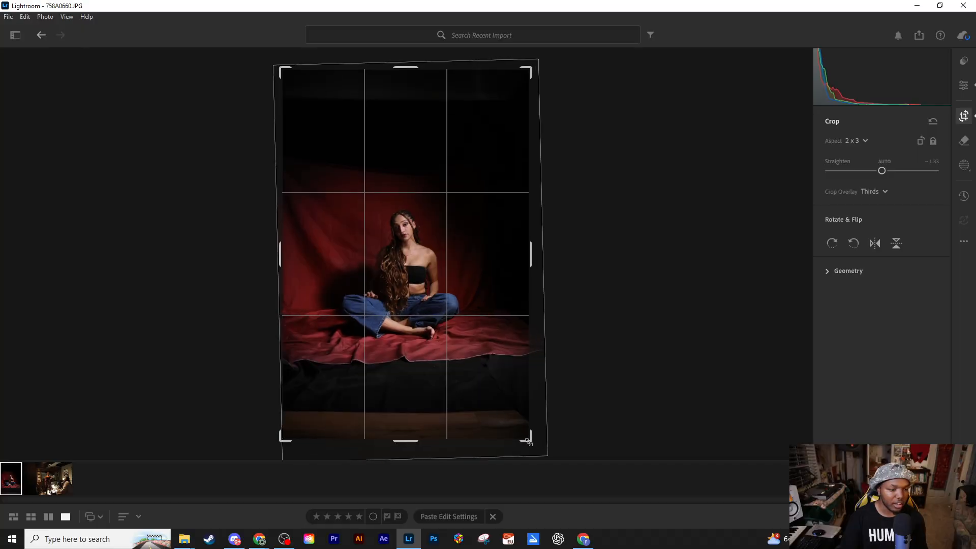
{"action": "left_click_drag", "start_coordinate": [470, 392], "coordinate": [473, 390]}
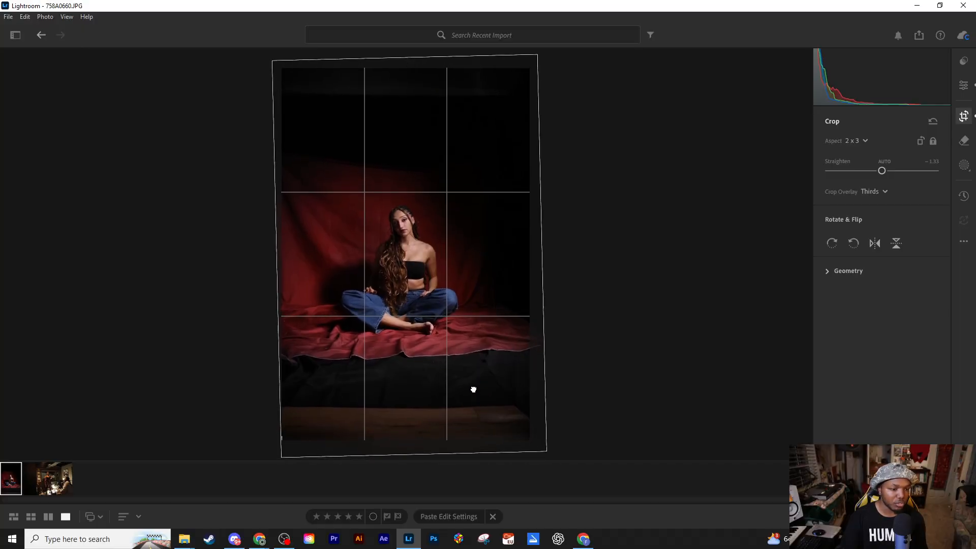
{"action": "left_click_drag", "start_coordinate": [532, 438], "coordinate": [531, 438]}
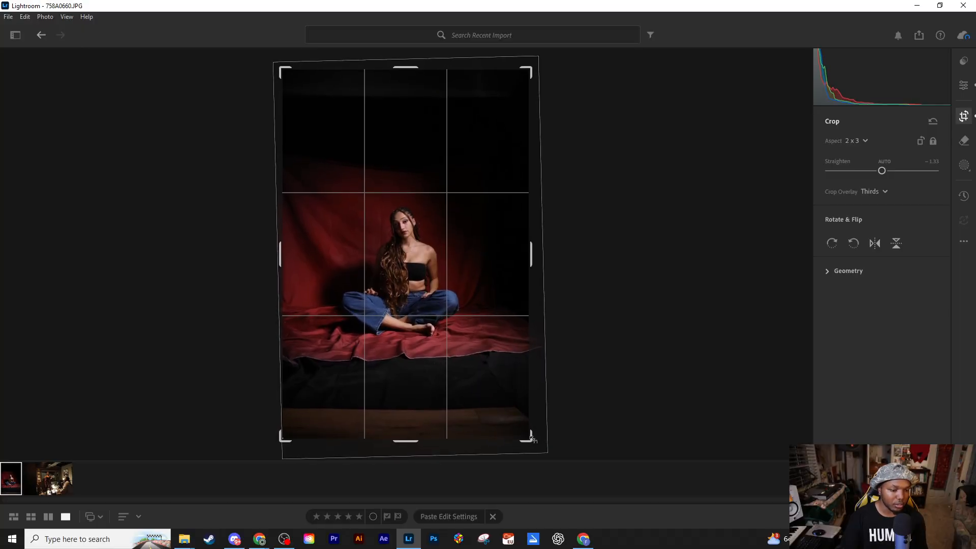
{"action": "left_click_drag", "start_coordinate": [480, 404], "coordinate": [488, 392]}
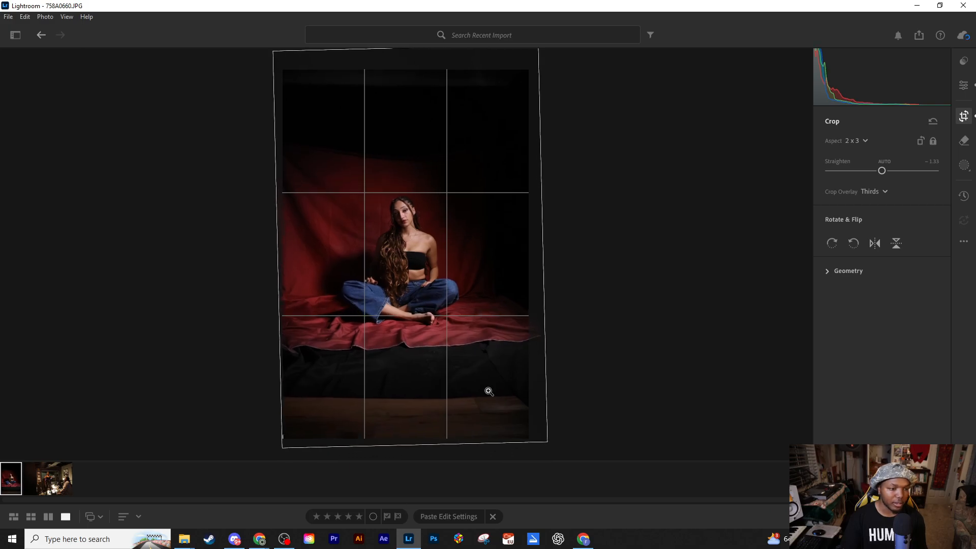
{"action": "key", "text": "Return"}
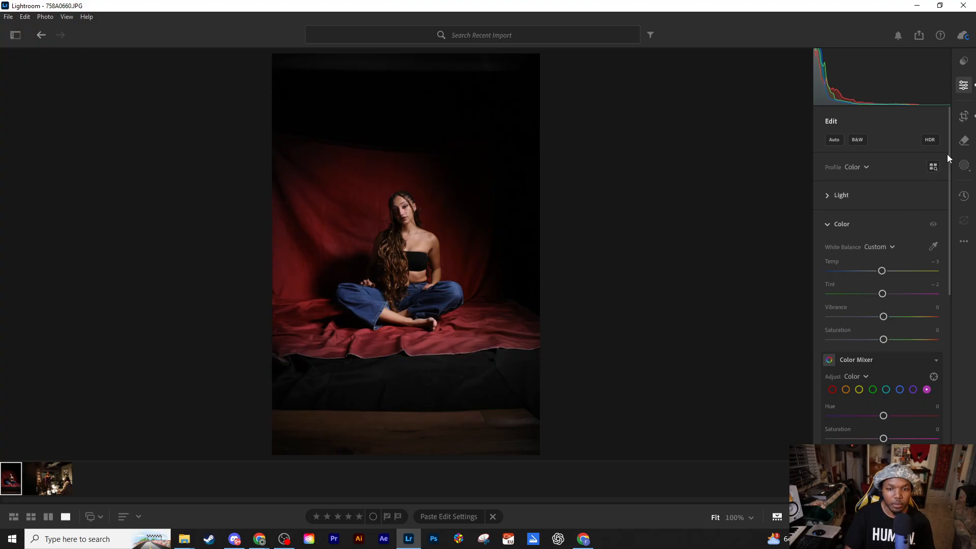
Use generative Remove with a size 33 brush to replace the black cloth and wooden floor below the red fabric.
{"action": "left_click", "coordinate": [963, 141]}
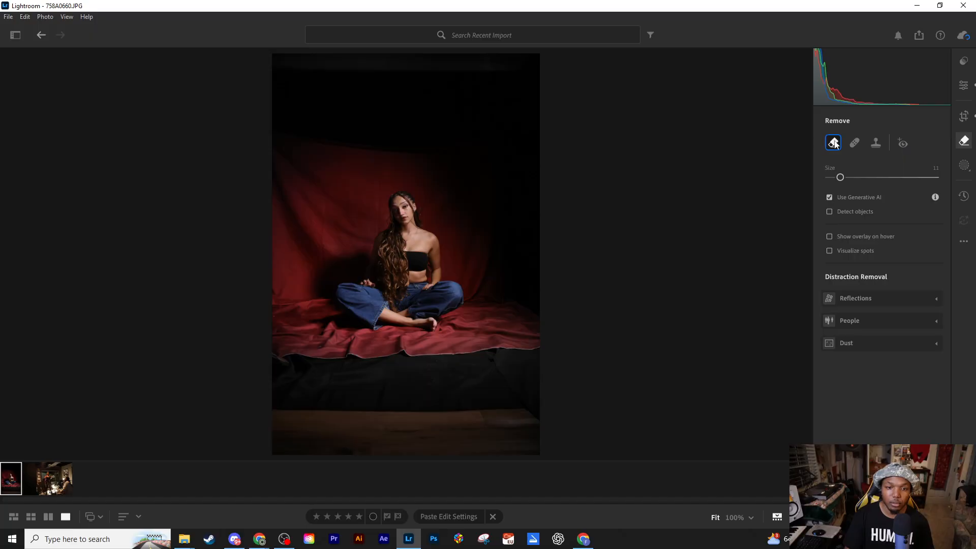
{"action": "mouse_move", "coordinate": [834, 142]}
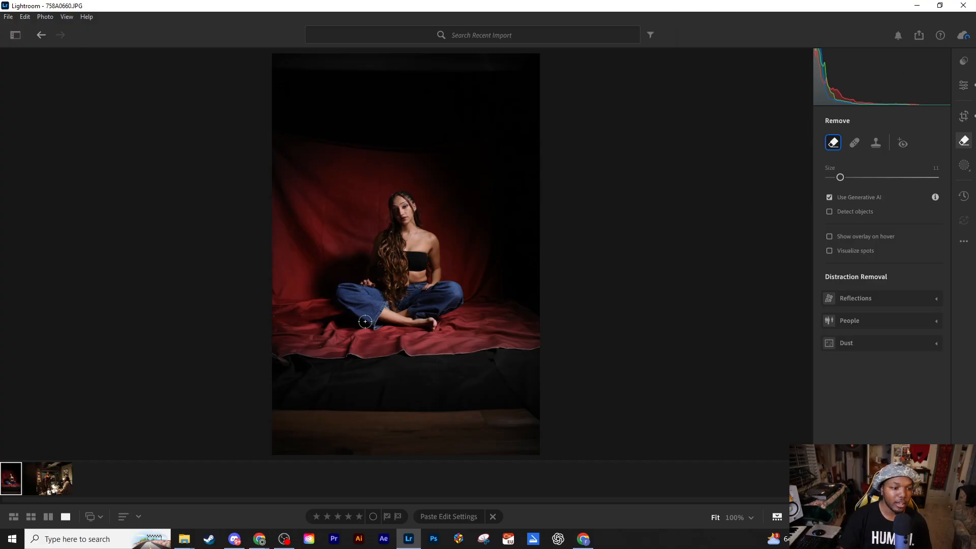
{"action": "scroll", "coordinate": [514, 346], "scroll_direction": "up", "scroll_amount": 5}
{"action": "scroll", "coordinate": [523, 359], "scroll_direction": "up", "scroll_amount": 5}
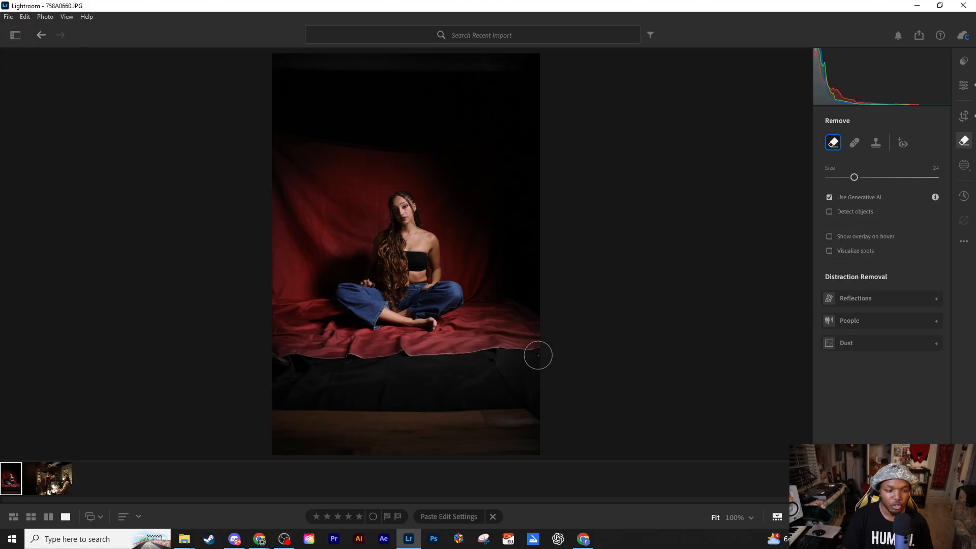
{"action": "key", "text": "bracketright"}
{"action": "key", "text": "bracketright"}
{"action": "key", "text": "bracketright"}
{"action": "mouse_move", "coordinate": [539, 361]}
{"action": "left_mouse_down"}
{"action": "mouse_move", "coordinate": [286, 365]}
{"action": "mouse_move", "coordinate": [275, 394]}
{"action": "mouse_move", "coordinate": [272, 428]}
{"action": "mouse_move", "coordinate": [286, 448]}
{"action": "mouse_move", "coordinate": [518, 456]}
{"action": "mouse_move", "coordinate": [535, 435]}
{"action": "mouse_move", "coordinate": [535, 398]}
{"action": "mouse_move", "coordinate": [315, 398]}
{"action": "mouse_move", "coordinate": [296, 408]}
{"action": "mouse_move", "coordinate": [323, 424]}
{"action": "mouse_move", "coordinate": [506, 428]}
{"action": "mouse_move", "coordinate": [353, 421]}
{"action": "mouse_move", "coordinate": [284, 394]}
{"action": "mouse_move", "coordinate": [266, 363]}
{"action": "mouse_move", "coordinate": [524, 446]}
{"action": "left_mouse_up"}
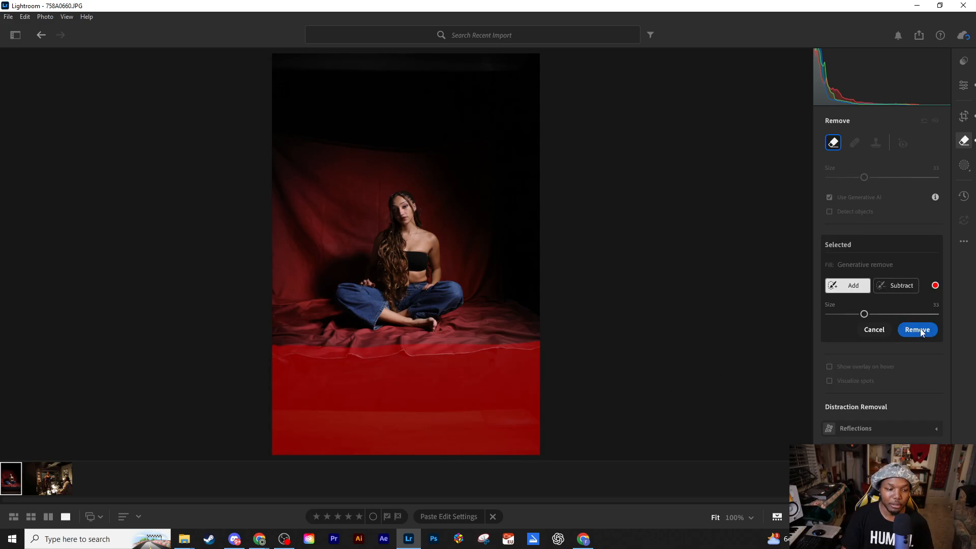
{"action": "left_click", "coordinate": [920, 329]}
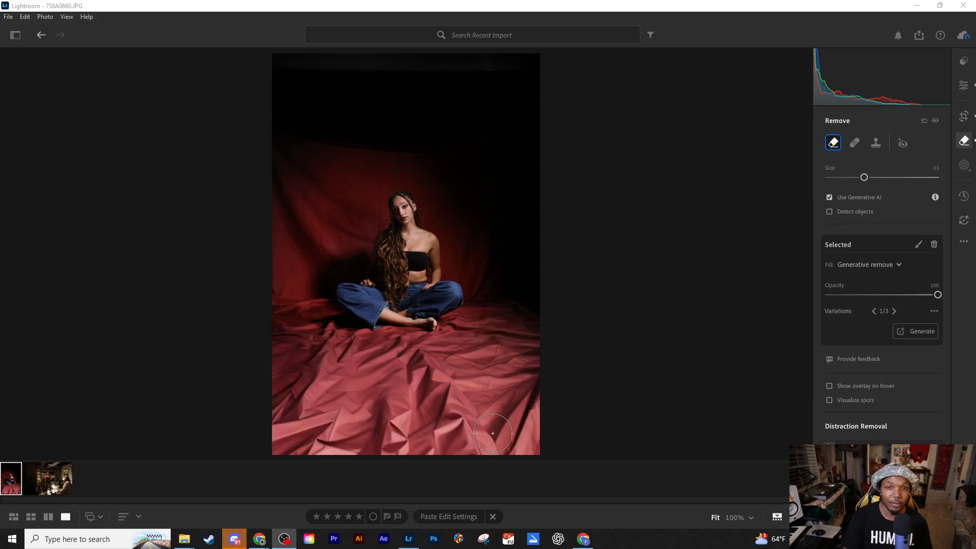
Use generative Remove with a size 27 brush on the bright fabric folds along the photo's lower edge.
{"action": "key", "text": "bracketleft"}
{"action": "key", "text": "bracketleft"}
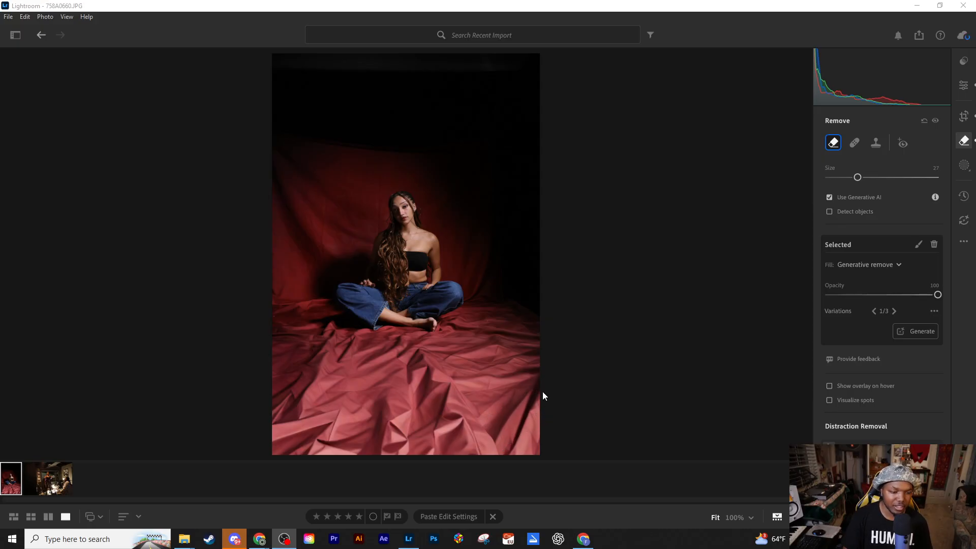
{"action": "mouse_move", "coordinate": [531, 397]}
{"action": "left_mouse_down"}
{"action": "mouse_move", "coordinate": [499, 447]}
{"action": "mouse_move", "coordinate": [527, 404]}
{"action": "mouse_move", "coordinate": [505, 437]}
{"action": "left_mouse_up"}
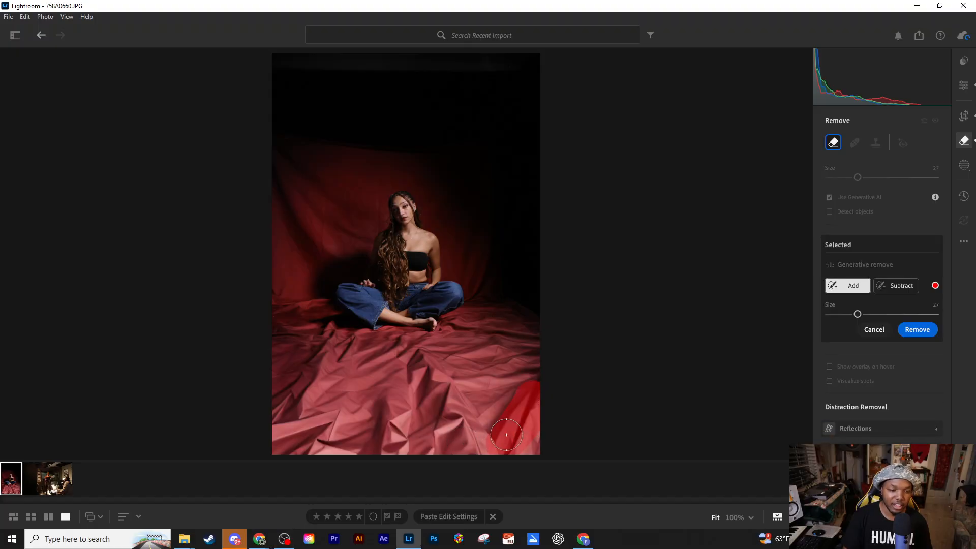
{"action": "mouse_move", "coordinate": [401, 421]}
{"action": "left_mouse_down"}
{"action": "mouse_move", "coordinate": [400, 446]}
{"action": "mouse_move", "coordinate": [341, 456]}
{"action": "mouse_move", "coordinate": [341, 420]}
{"action": "mouse_move", "coordinate": [262, 433]}
{"action": "mouse_move", "coordinate": [326, 447]}
{"action": "left_mouse_up"}
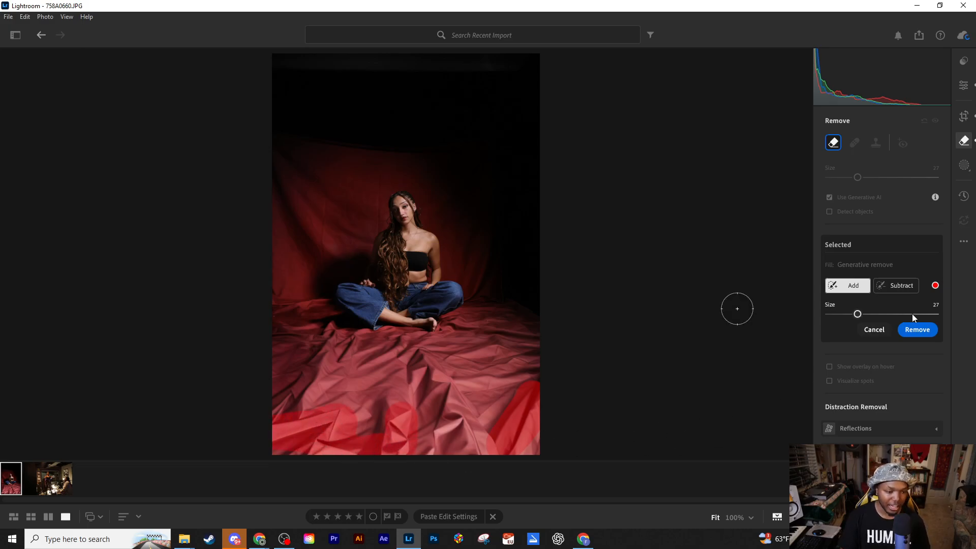
{"action": "left_click", "coordinate": [924, 329]}
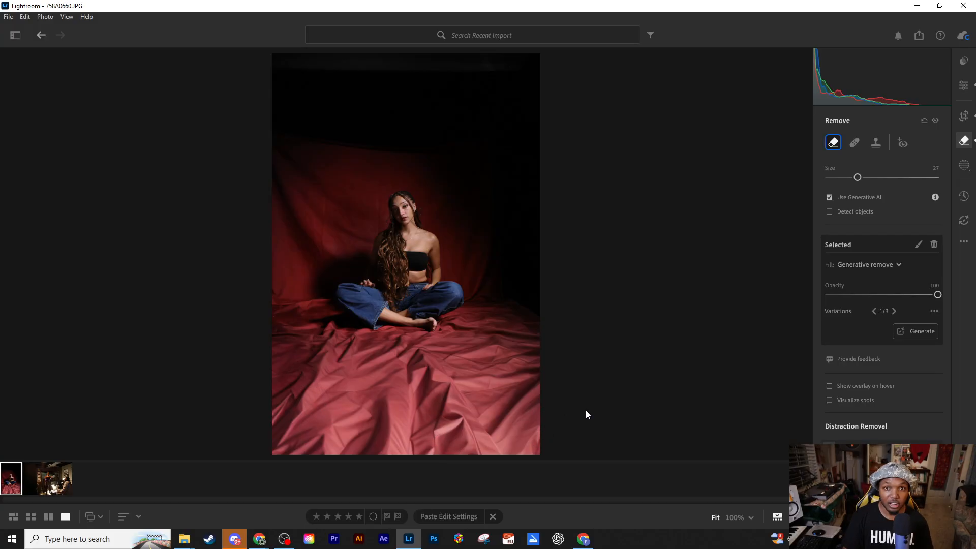
Use generative Remove with a size 36 brush across the dark area above the red backdrop.
{"action": "key", "text": "bracketright"}
{"action": "key", "text": "bracketright"}
{"action": "key", "text": "bracketright"}
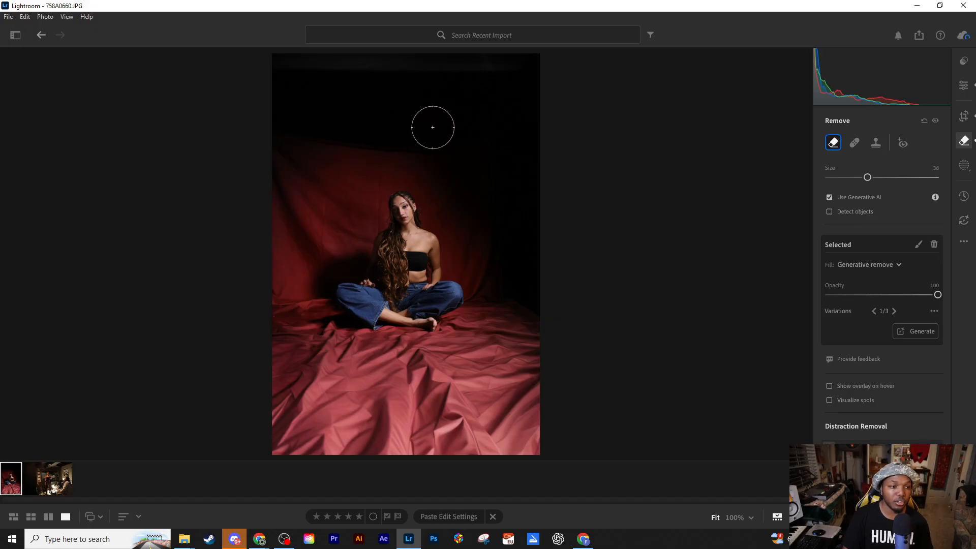
{"action": "mouse_move", "coordinate": [297, 124]}
{"action": "left_mouse_down"}
{"action": "mouse_move", "coordinate": [444, 133]}
{"action": "mouse_move", "coordinate": [519, 124]}
{"action": "mouse_move", "coordinate": [541, 81]}
{"action": "mouse_move", "coordinate": [270, 72]}
{"action": "mouse_move", "coordinate": [319, 96]}
{"action": "mouse_move", "coordinate": [438, 94]}
{"action": "mouse_move", "coordinate": [517, 83]}
{"action": "mouse_move", "coordinate": [538, 60]}
{"action": "mouse_move", "coordinate": [384, 106]}
{"action": "mouse_move", "coordinate": [261, 108]}
{"action": "mouse_move", "coordinate": [294, 116]}
{"action": "mouse_move", "coordinate": [262, 118]}
{"action": "mouse_move", "coordinate": [557, 111]}
{"action": "left_mouse_up"}
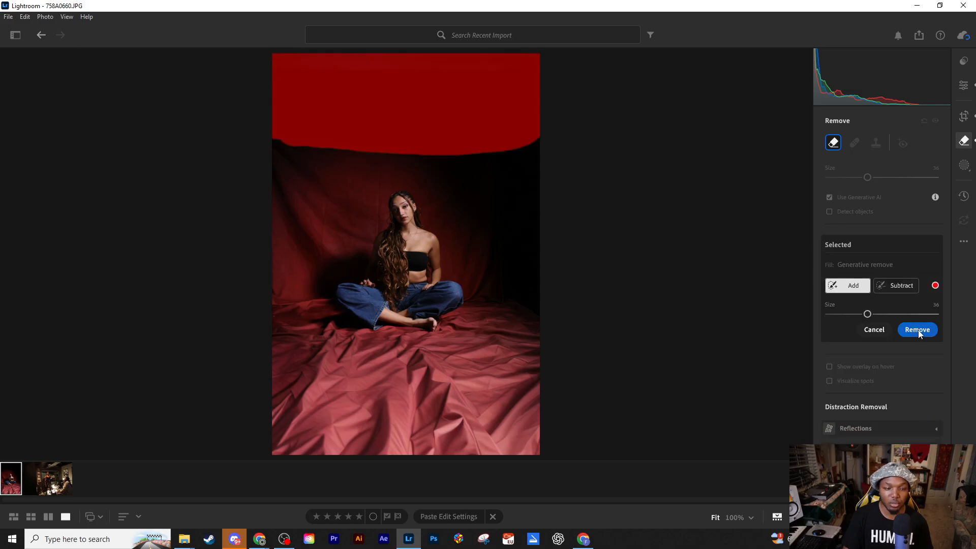
{"action": "left_click", "coordinate": [918, 331]}
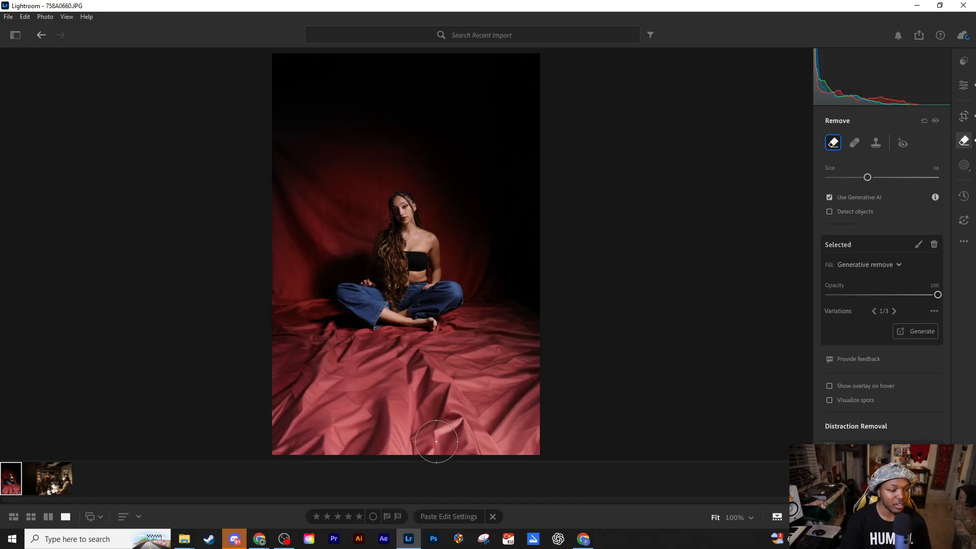
Crop the photo tighter around the seated woman at 2 x 3, reposition it in the frame and return to the edit settings.
{"action": "left_click", "coordinate": [964, 116]}
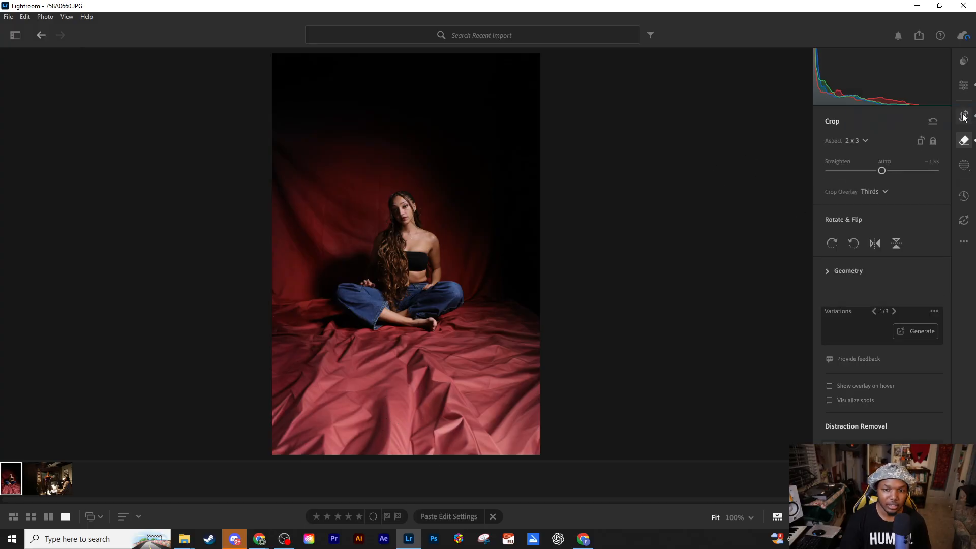
{"action": "left_click_drag", "start_coordinate": [430, 438], "coordinate": [431, 410]}
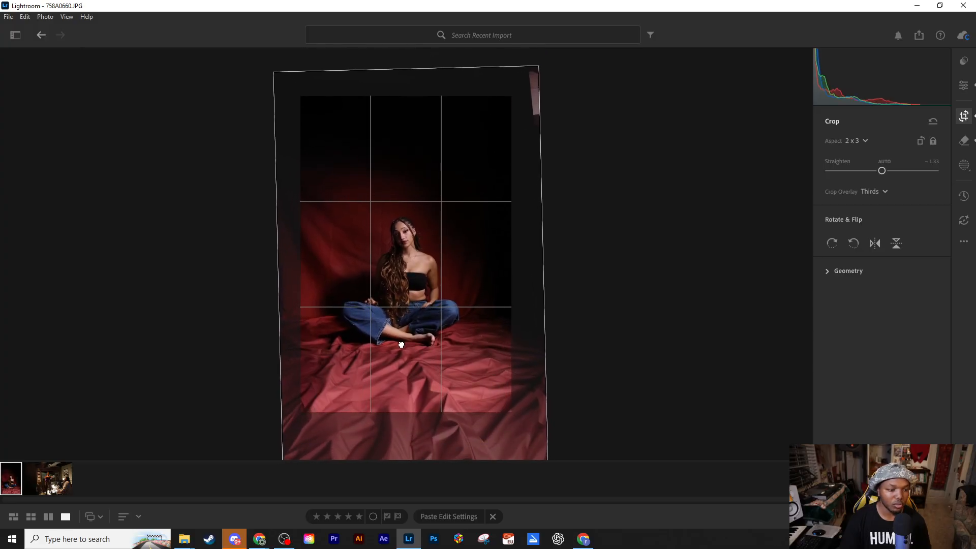
{"action": "key", "text": "e"}
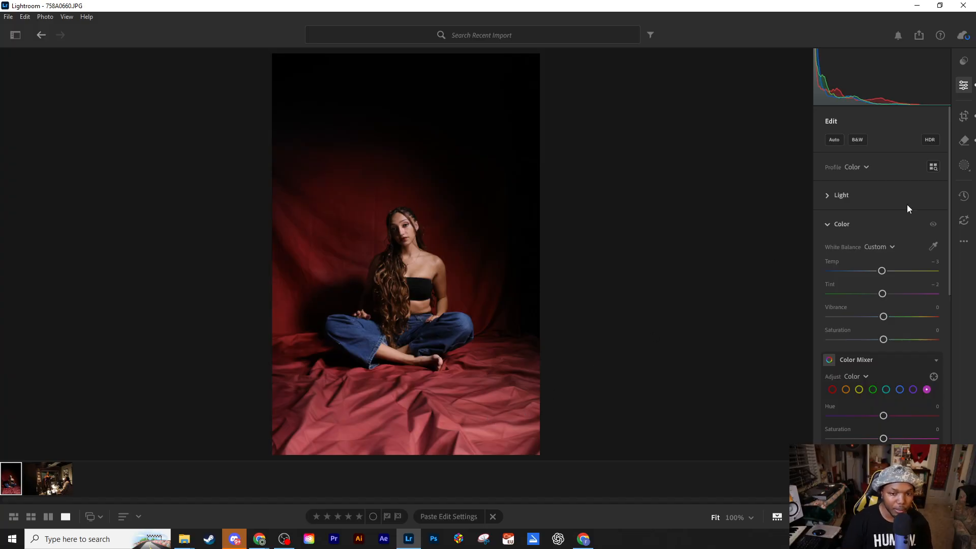
Collapse the Color section, expand Detail and set Sharpening to 83.
{"action": "left_click", "coordinate": [837, 225]}
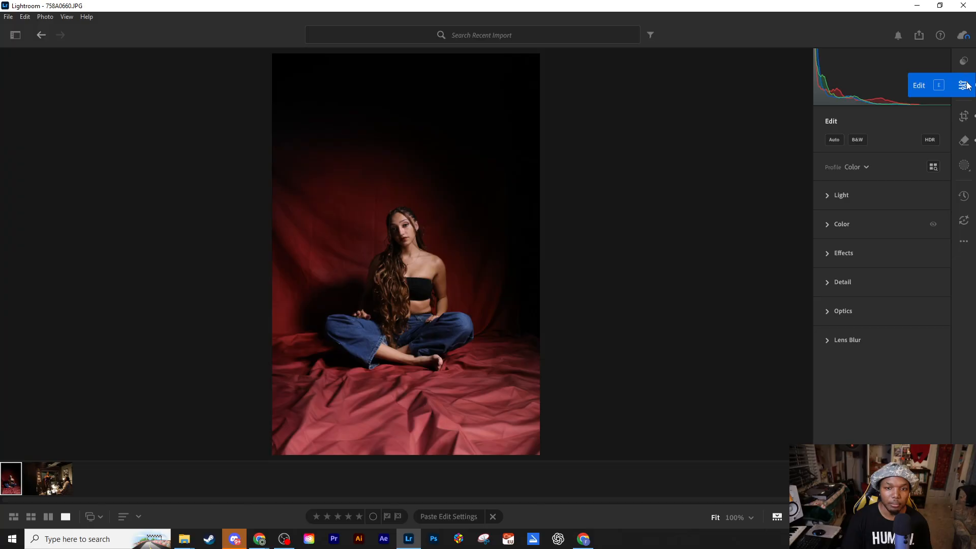
{"action": "left_click", "coordinate": [828, 282]}
{"action": "scroll", "coordinate": [862, 370], "scroll_direction": "down", "scroll_amount": 4}
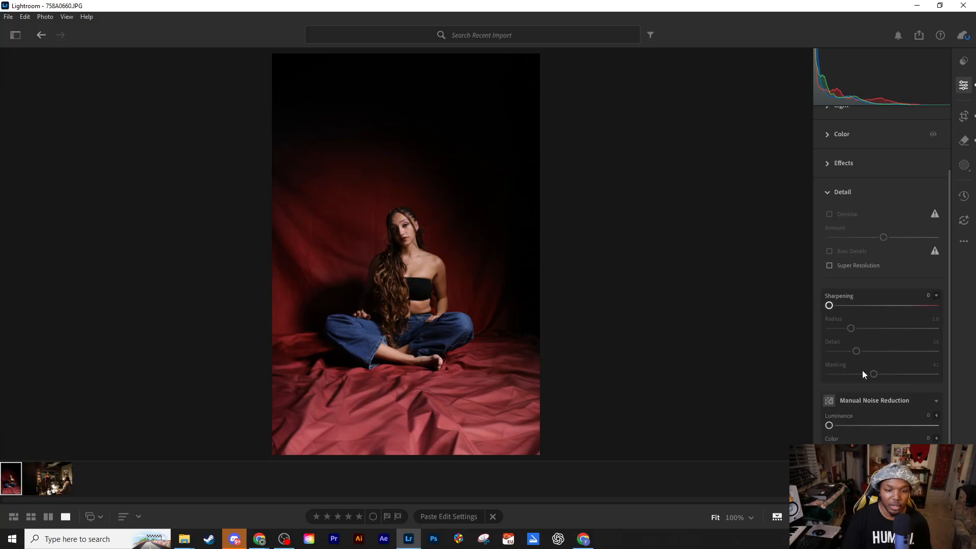
{"action": "left_click_drag", "start_coordinate": [897, 305], "coordinate": [889, 306]}
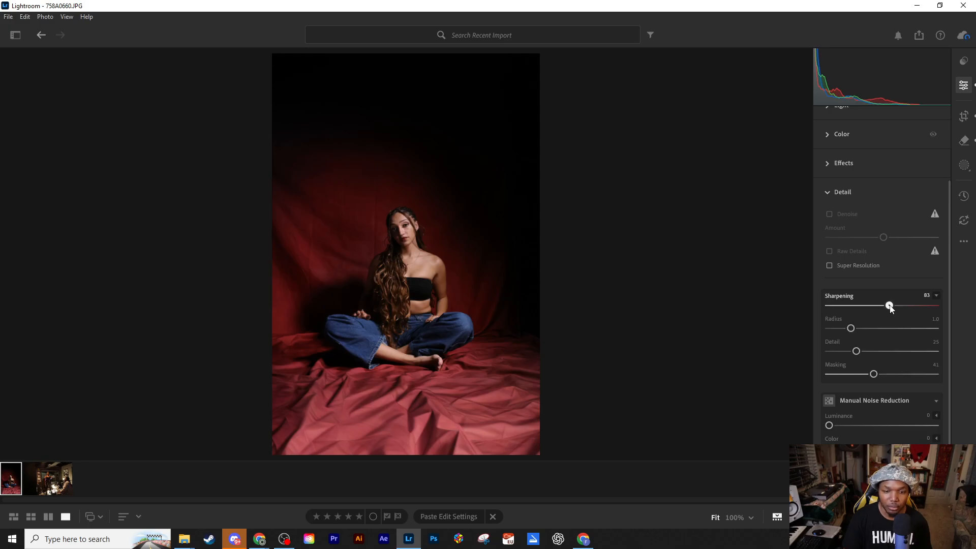
Reset the sharpening Masking, try different strengths on the woman's face and settle on 63.
{"action": "double_click", "coordinate": [874, 374]}
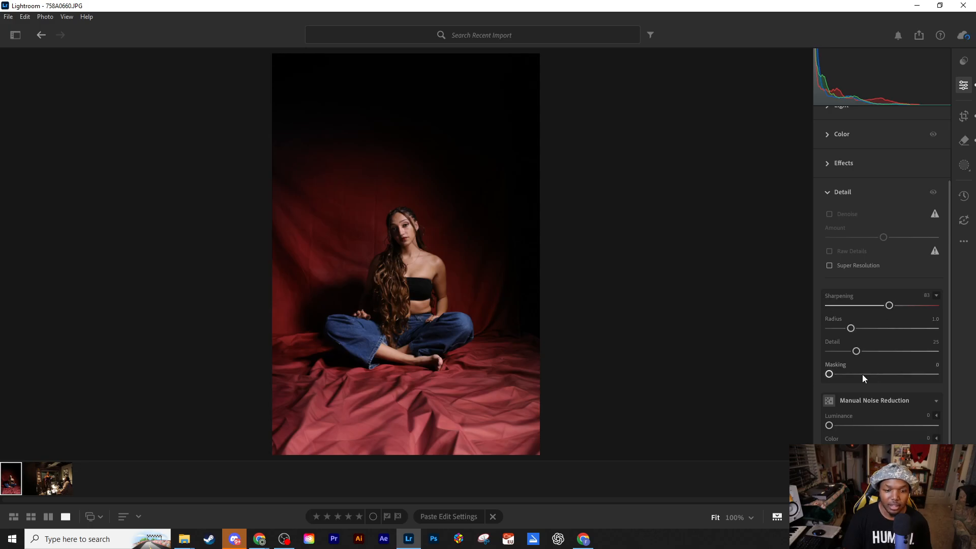
{"action": "left_click", "coordinate": [405, 227]}
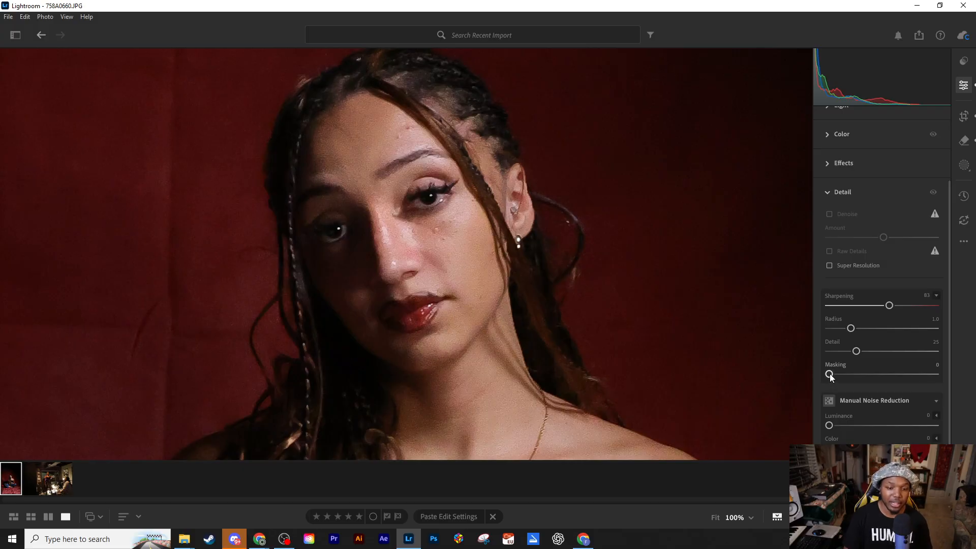
{"action": "left_click_drag", "start_coordinate": [829, 374], "coordinate": [895, 374]}
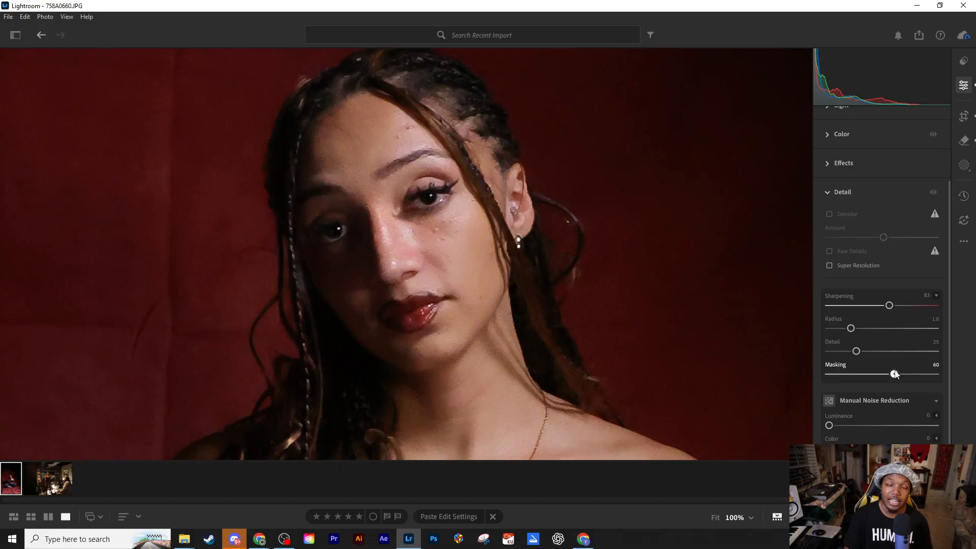
{"action": "mouse_move", "coordinate": [895, 374]}
{"action": "left_mouse_down"}
{"action": "mouse_move", "coordinate": [844, 374]}
{"action": "mouse_move", "coordinate": [908, 374]}
{"action": "left_mouse_up"}
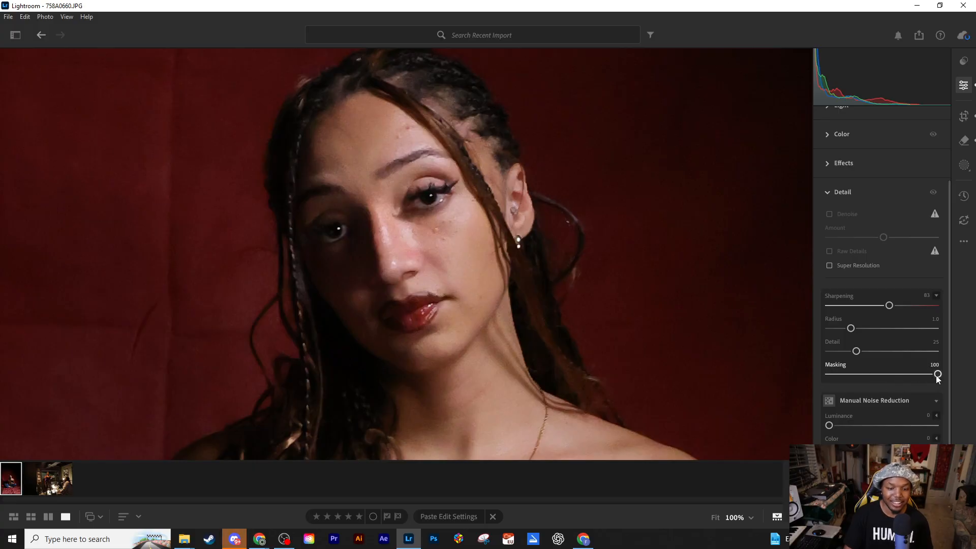
{"action": "left_click_drag", "start_coordinate": [938, 377], "coordinate": [897, 375]}
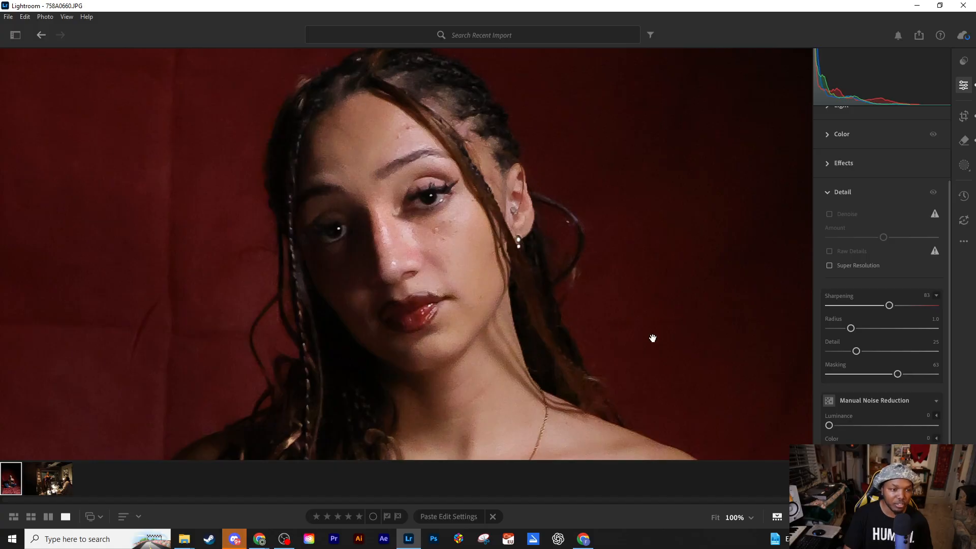
Lower the sharpening Masking to 35, try Luminance noise reduction at 100 and settle it at 15.
{"action": "left_click_drag", "start_coordinate": [895, 376], "coordinate": [892, 376]}
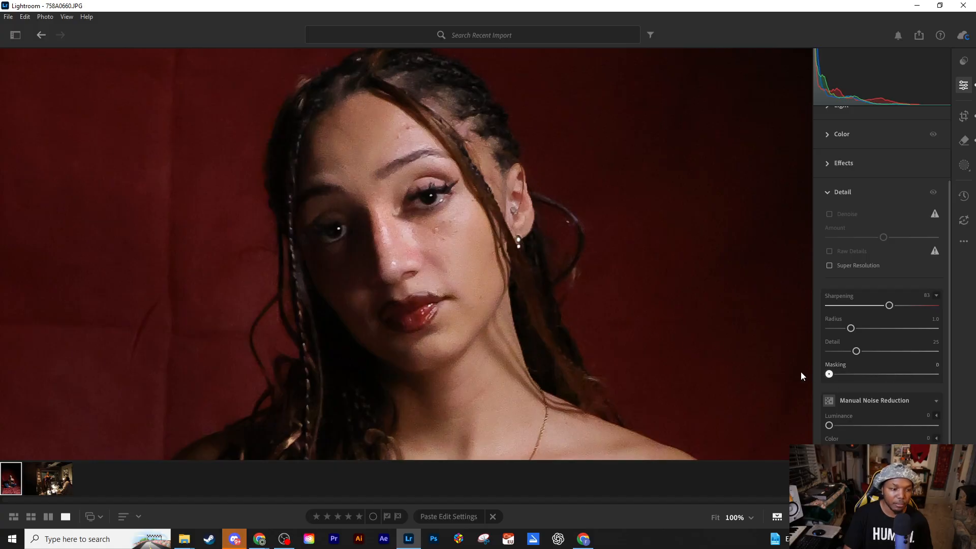
{"action": "left_click_drag", "start_coordinate": [829, 374], "coordinate": [865, 378]}
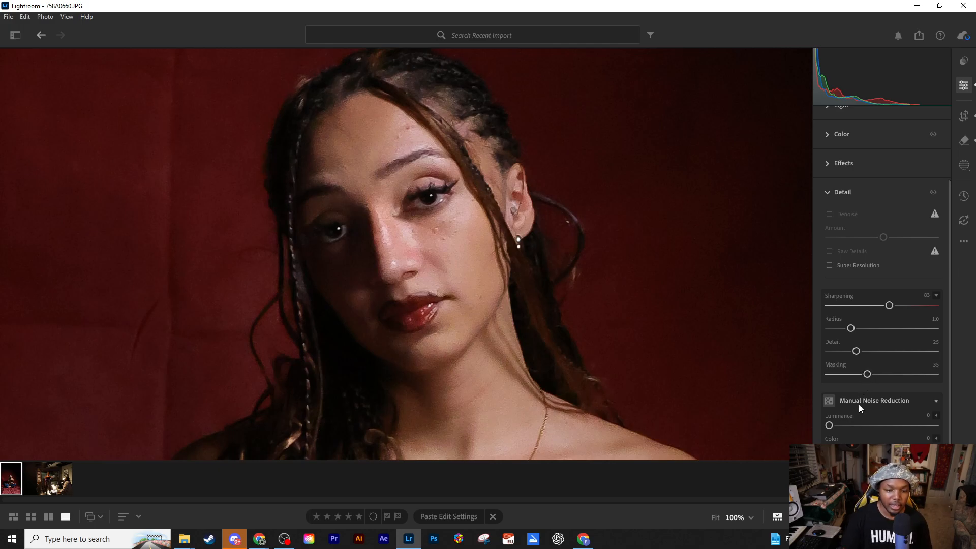
{"action": "left_click_drag", "start_coordinate": [829, 425], "coordinate": [940, 426]}
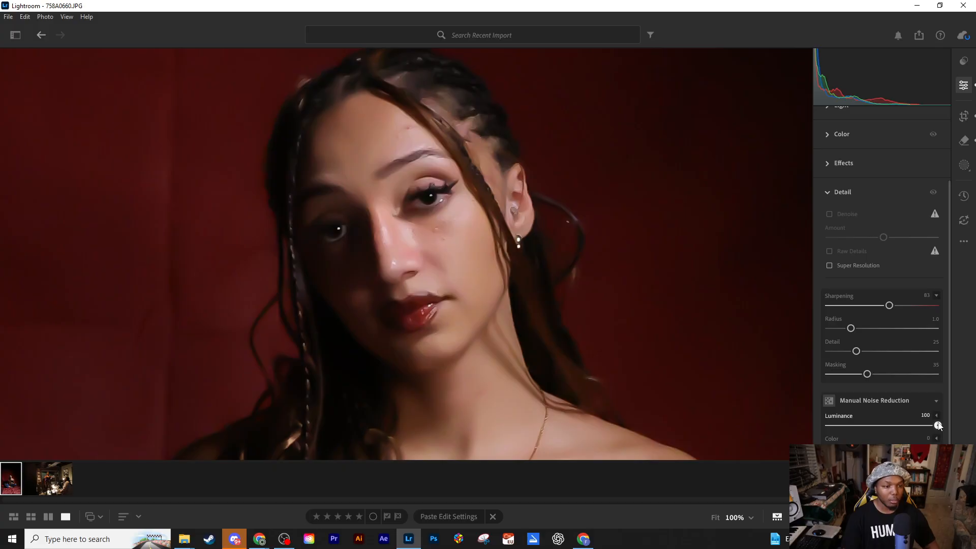
{"action": "left_click_drag", "start_coordinate": [938, 426], "coordinate": [843, 427]}
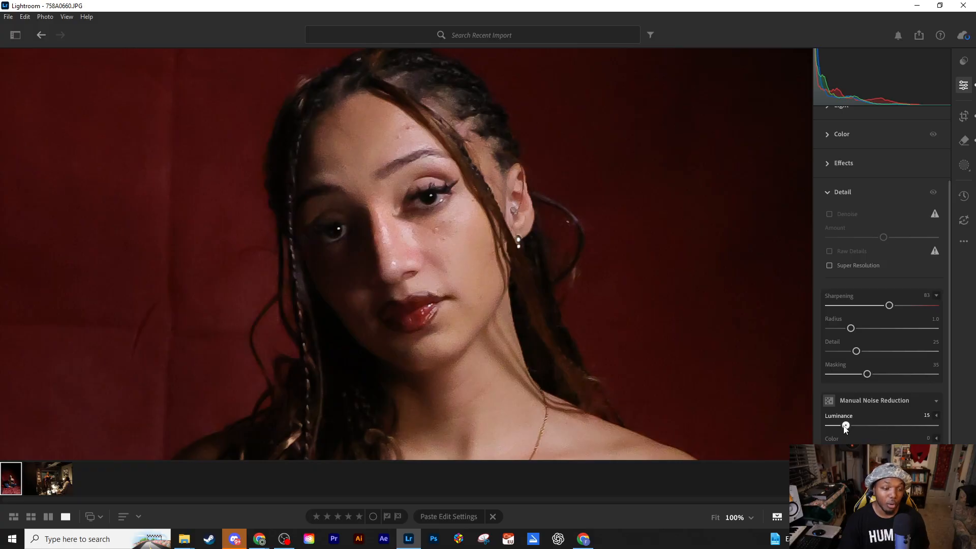
{"action": "left_click_drag", "start_coordinate": [845, 428], "coordinate": [844, 426]}
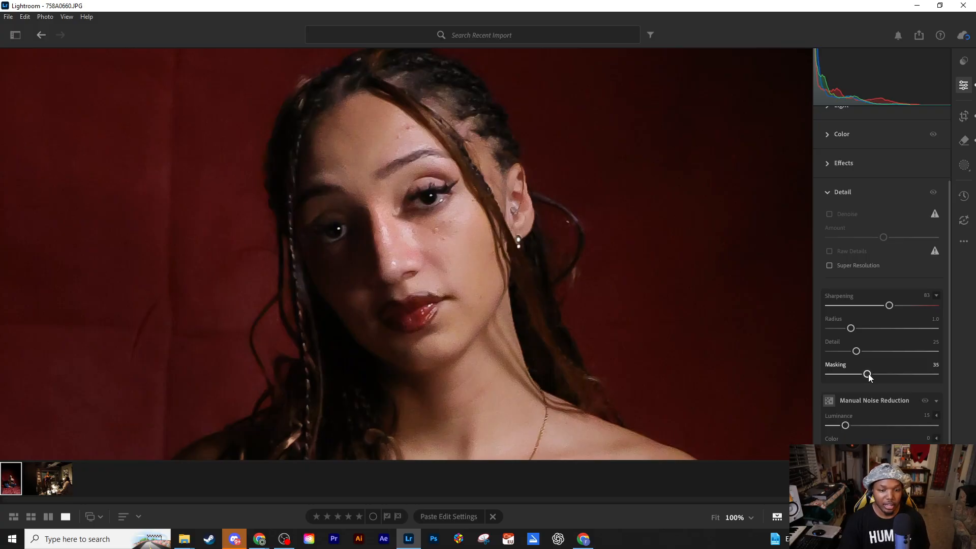
Reduce the sharpening Masking to 28 and collapse the Detail section.
{"action": "left_click_drag", "start_coordinate": [869, 375], "coordinate": [859, 374]}
{"action": "scroll", "coordinate": [847, 425], "scroll_direction": "up", "scroll_amount": 3}
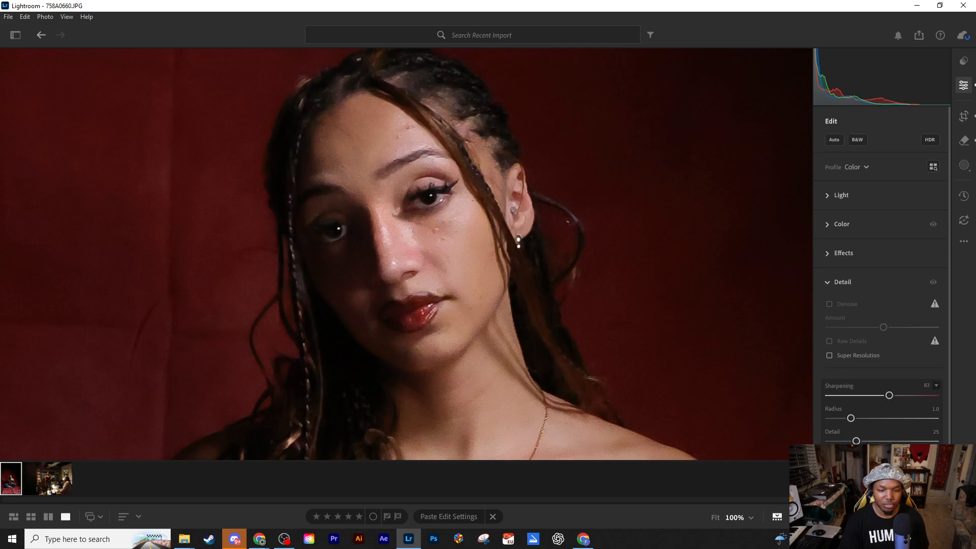
{"action": "scroll", "coordinate": [882, 305], "scroll_direction": "down", "scroll_amount": 2}
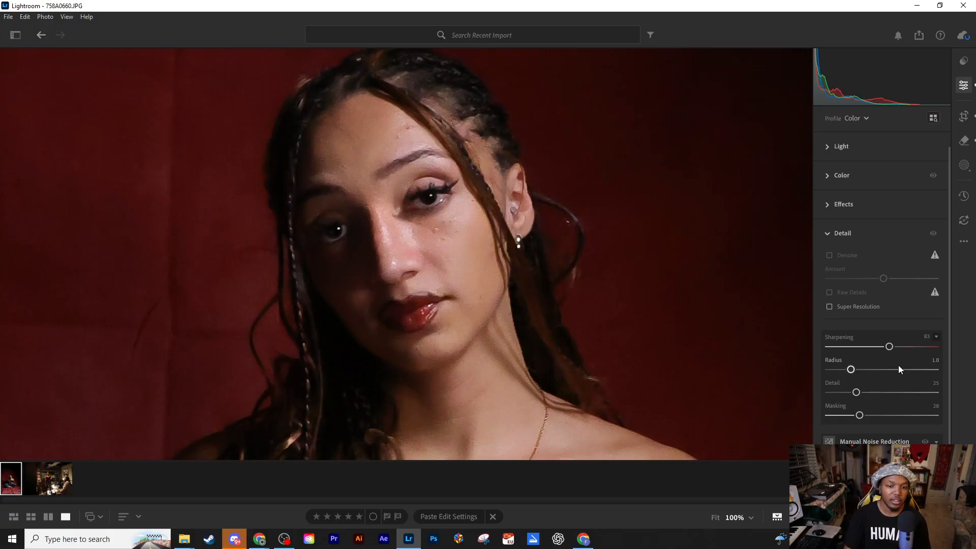
{"action": "scroll", "coordinate": [864, 353], "scroll_direction": "up", "scroll_amount": 2}
{"action": "left_click", "coordinate": [828, 281]}
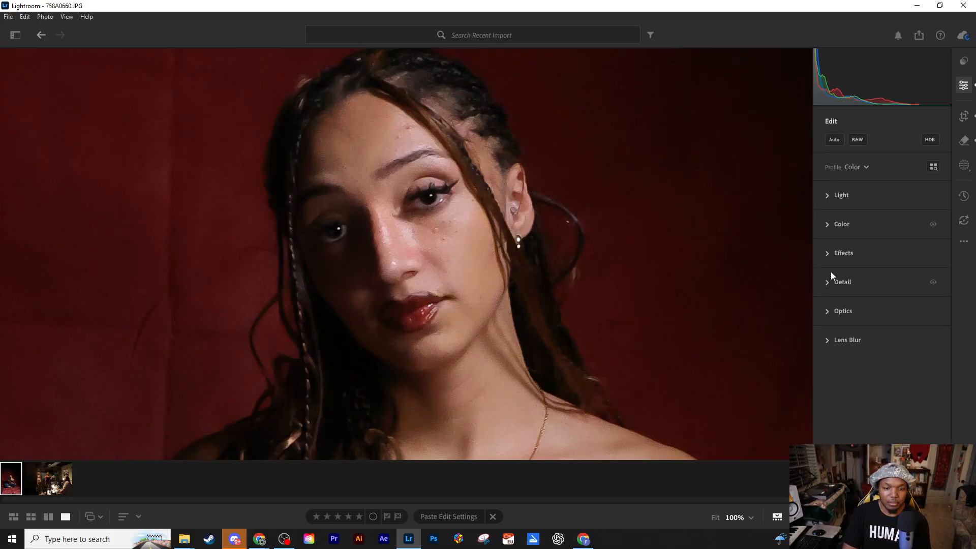
Expand the Effects section and set both Texture and Clarity to +10.
{"action": "left_click", "coordinate": [826, 255]}
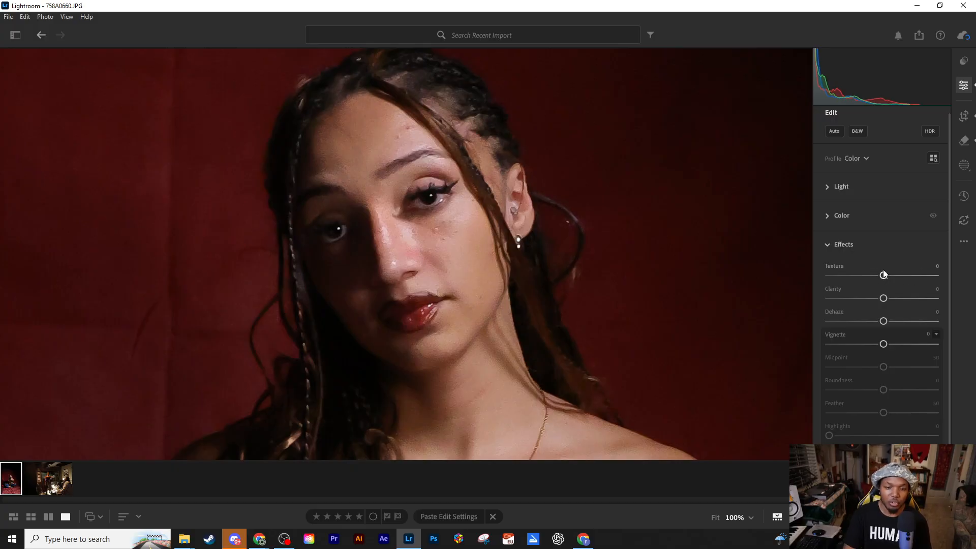
{"action": "left_click_drag", "start_coordinate": [884, 275], "coordinate": [886, 274]}
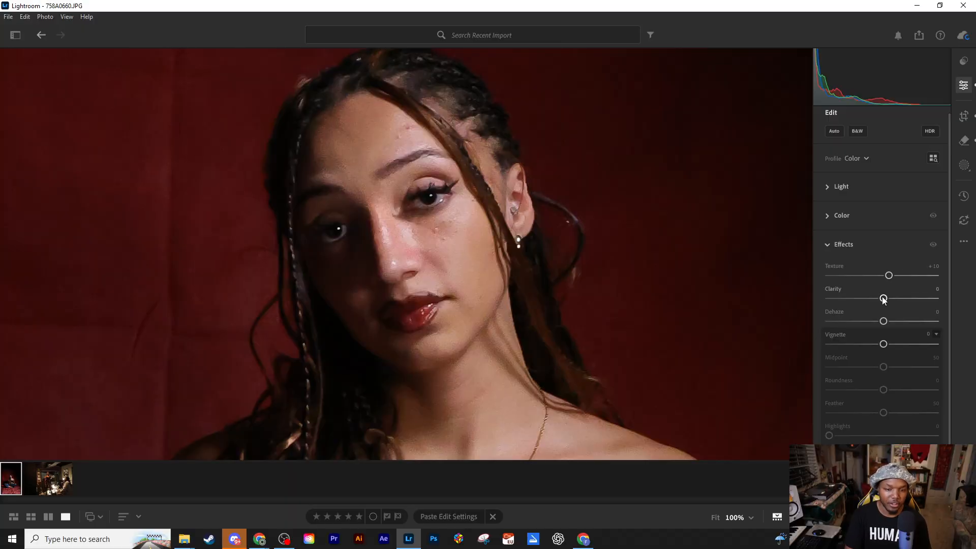
{"action": "left_click_drag", "start_coordinate": [882, 299], "coordinate": [886, 299]}
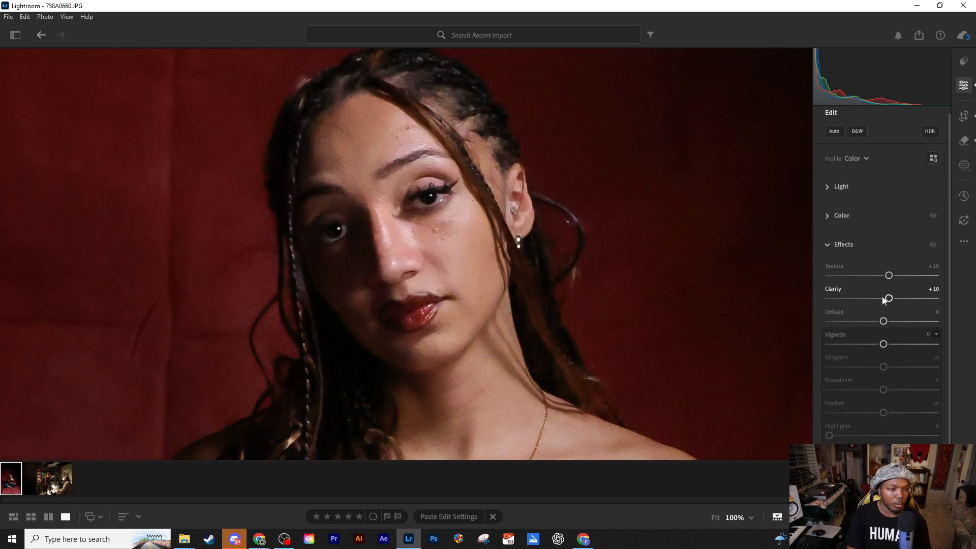
Try Clarity at -5 and other strengths on the woman's face, and return it to +10.
{"action": "left_click", "coordinate": [883, 299]}
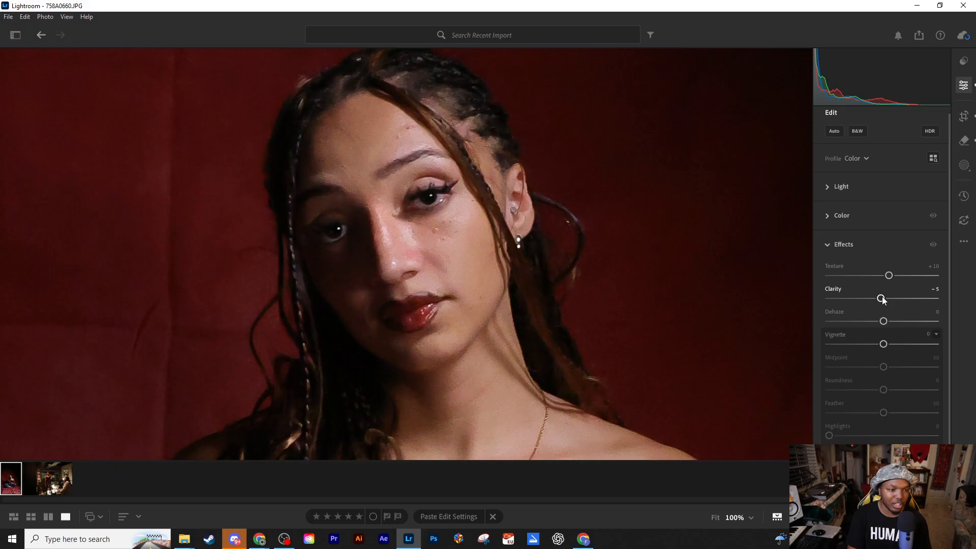
{"action": "key", "text": "Down"}
{"action": "key", "text": "Down"}
{"action": "key", "text": "Up"}
{"action": "key", "text": "Up"}
{"action": "key", "text": "Down"}
{"action": "key", "text": "Up"}
{"action": "key", "text": "Up"}
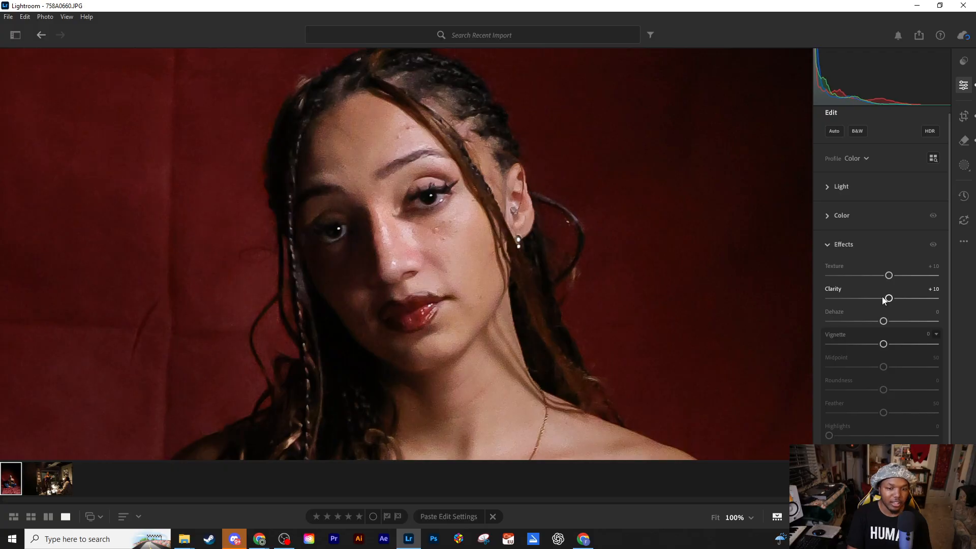
{"action": "key", "text": "Up"}
{"action": "key", "text": "Up"}
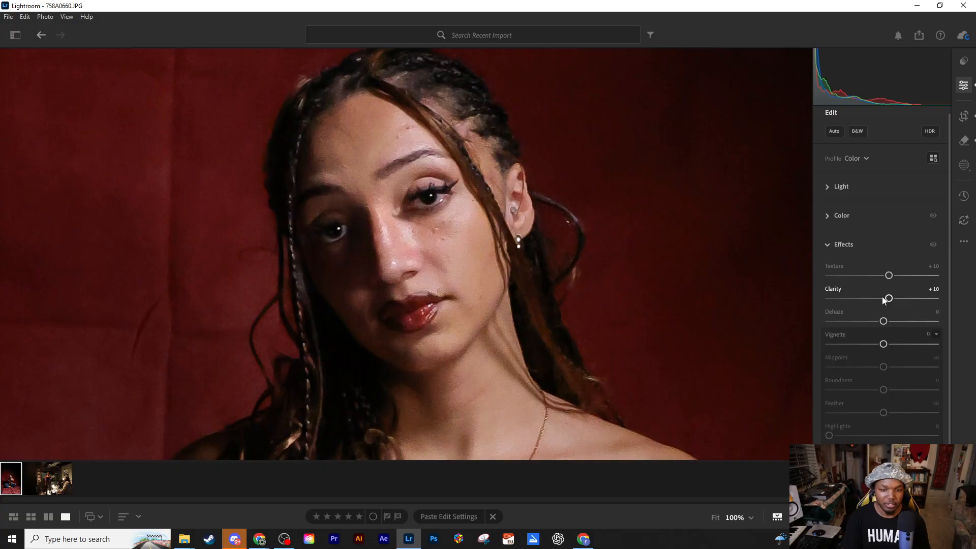
Compare the edited photo with the original, both in full view and at 100% on the woman's face.
{"action": "left_click", "coordinate": [610, 260]}
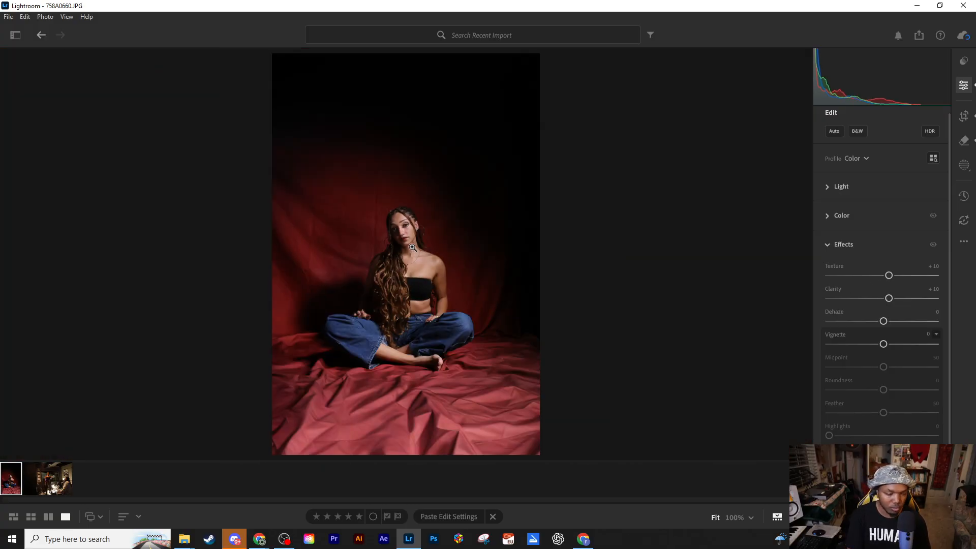
{"action": "key", "text": "backslash"}
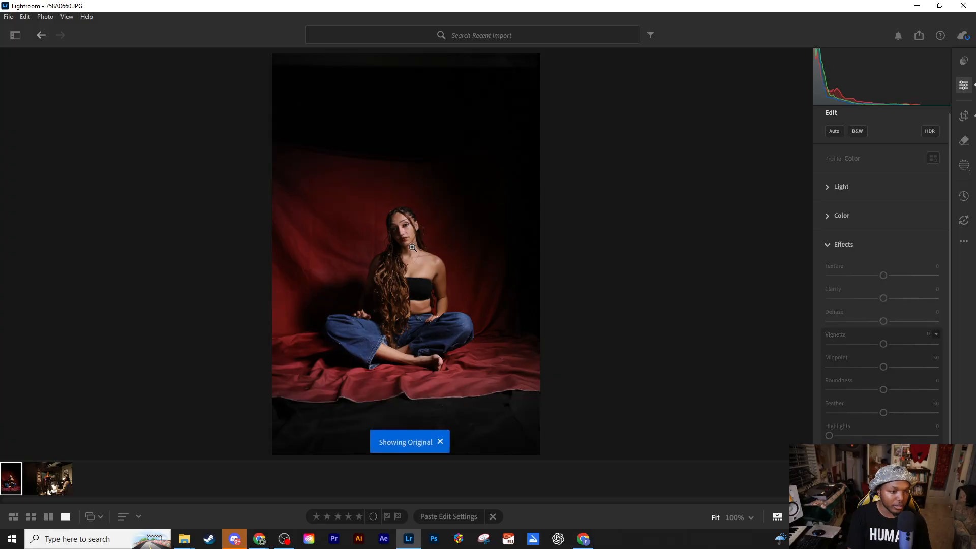
{"action": "key", "text": "backslash"}
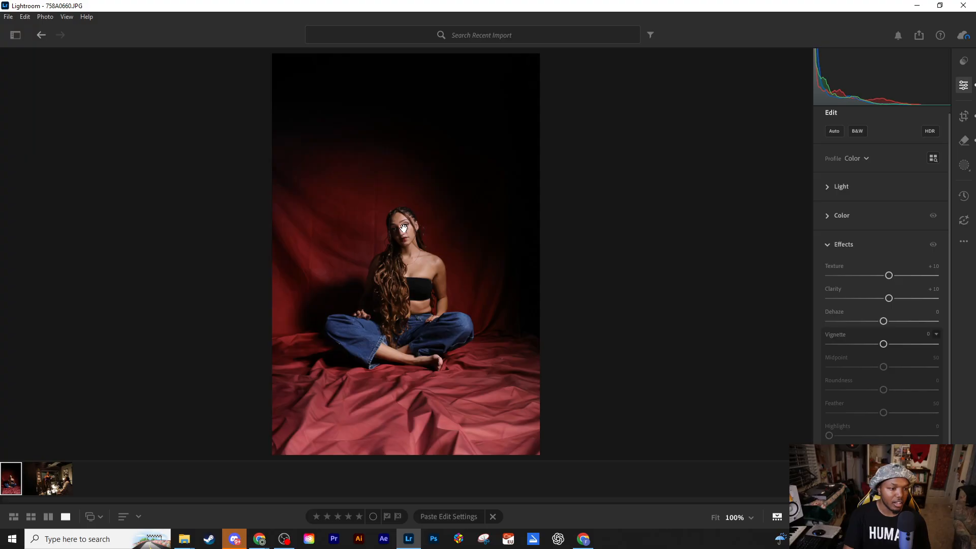
{"action": "left_click", "coordinate": [404, 228]}
{"action": "key", "text": "backslash"}
{"action": "key", "text": "backslash"}
{"action": "key", "text": "backslash"}
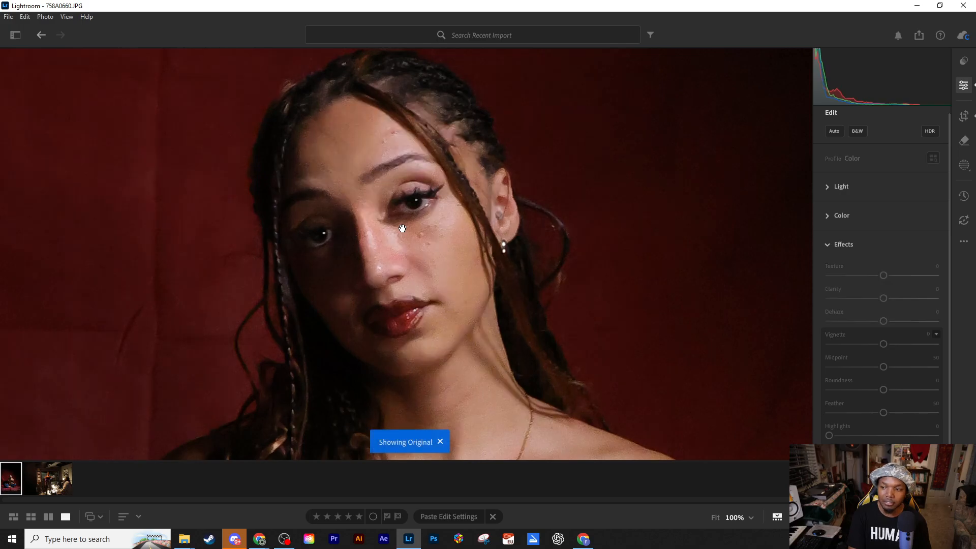
{"action": "key", "text": "backslash"}
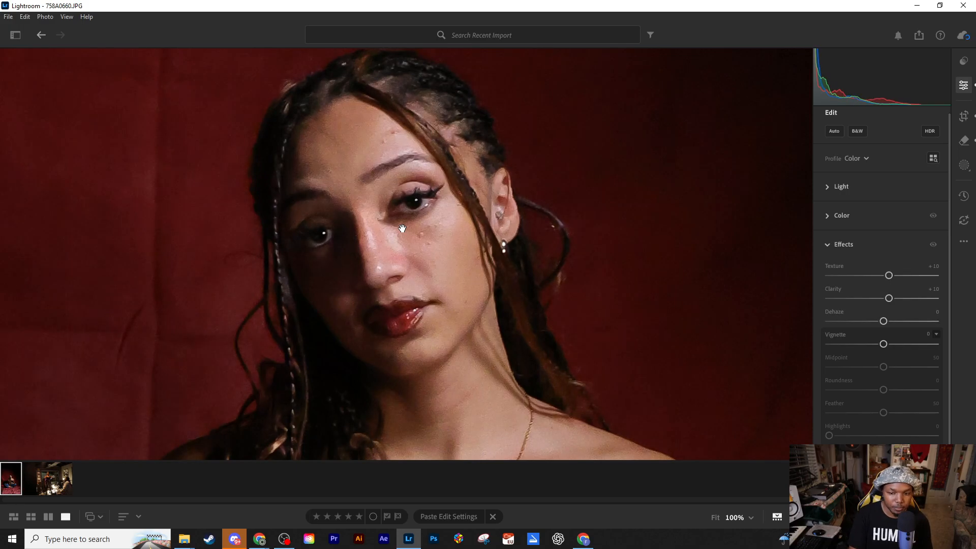
{"action": "key", "text": "backslash"}
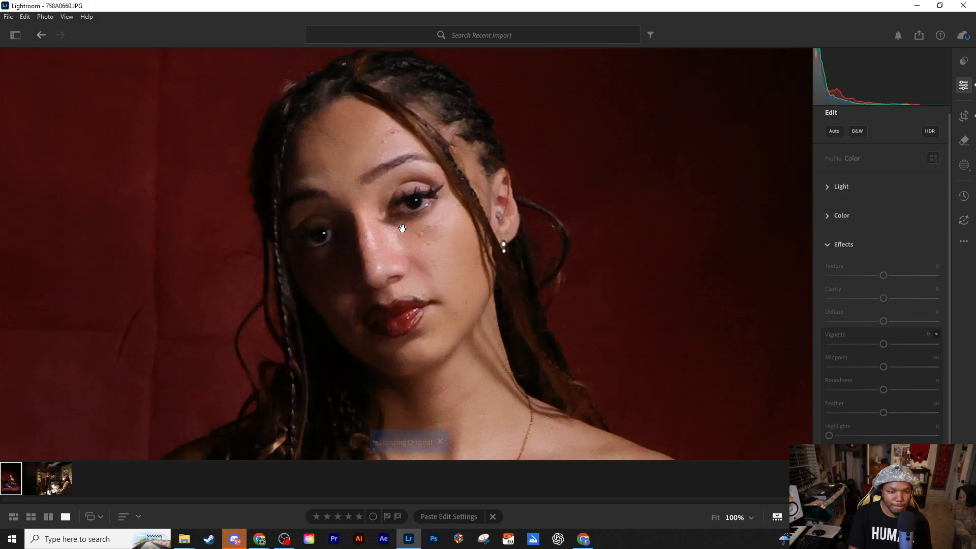
{"action": "key", "text": "backslash"}
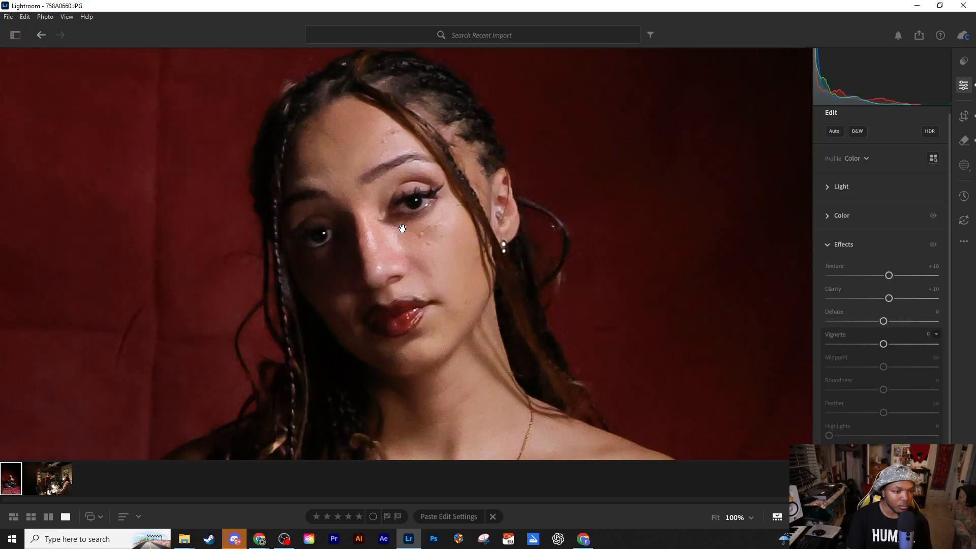
Collapse Effects, expand Color with the whole photo in view, and look over the white balance, Color Mixer and Color Grading controls.
{"action": "left_click", "coordinate": [827, 246]}
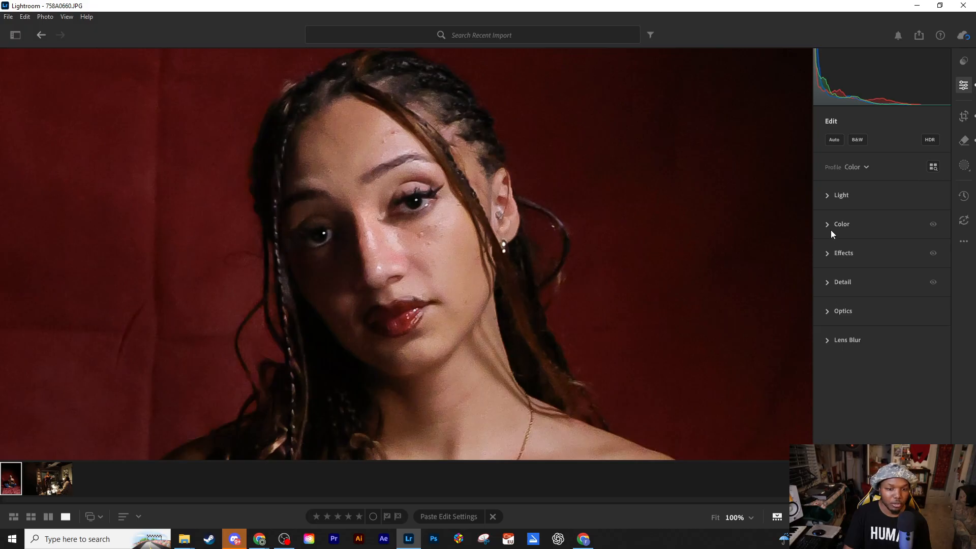
{"action": "left_click", "coordinate": [586, 263]}
{"action": "left_click", "coordinate": [830, 224]}
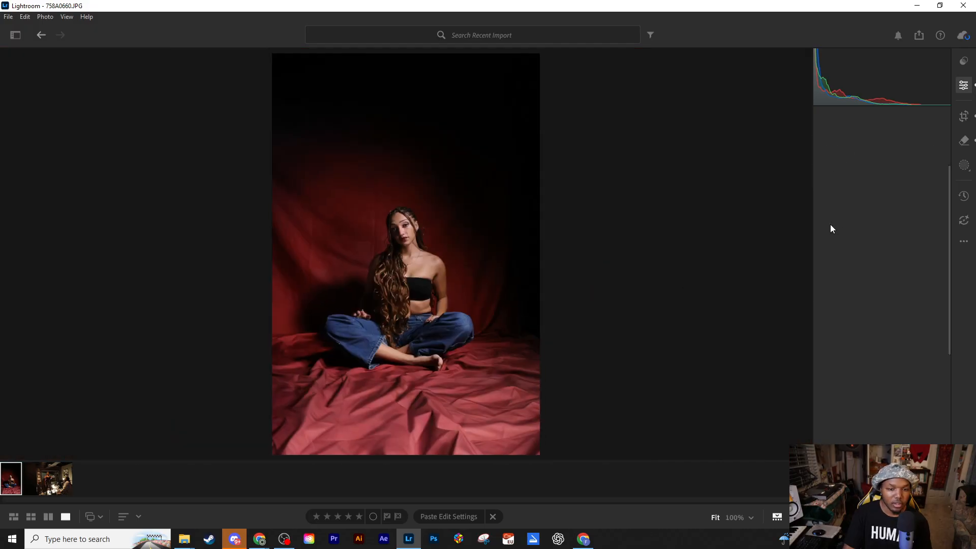
{"action": "scroll", "coordinate": [889, 273], "scroll_direction": "up", "scroll_amount": 3}
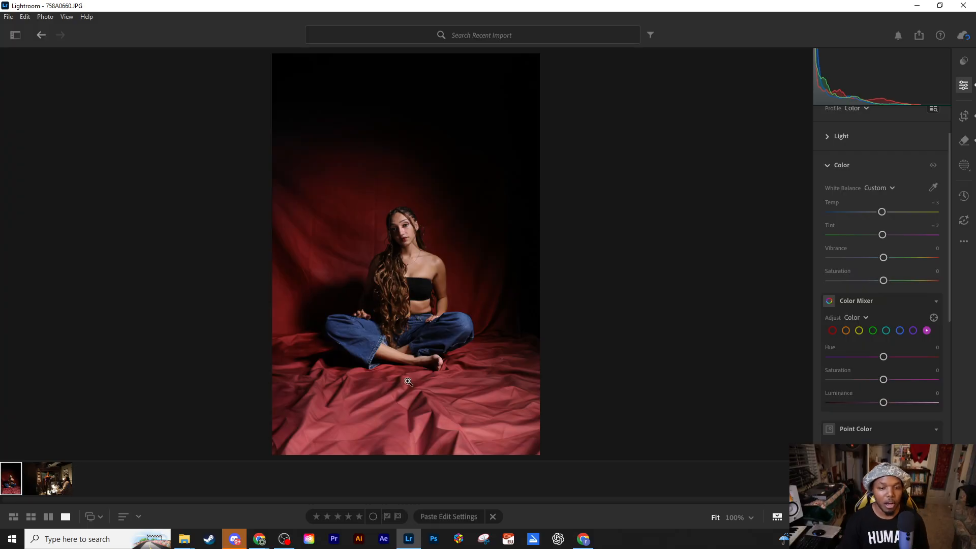
{"action": "scroll", "coordinate": [867, 401], "scroll_direction": "down", "scroll_amount": 7}
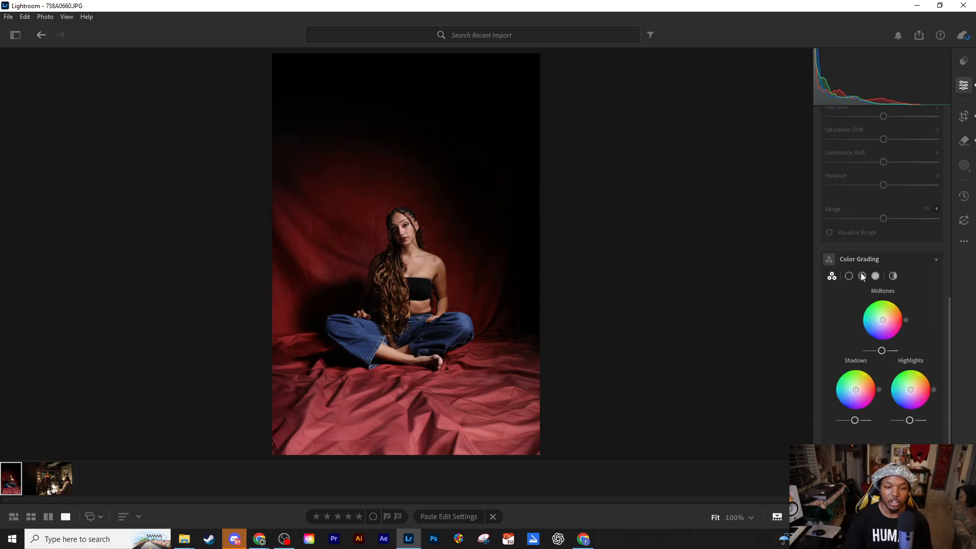
{"action": "scroll", "coordinate": [860, 269], "scroll_direction": "up", "scroll_amount": 10}
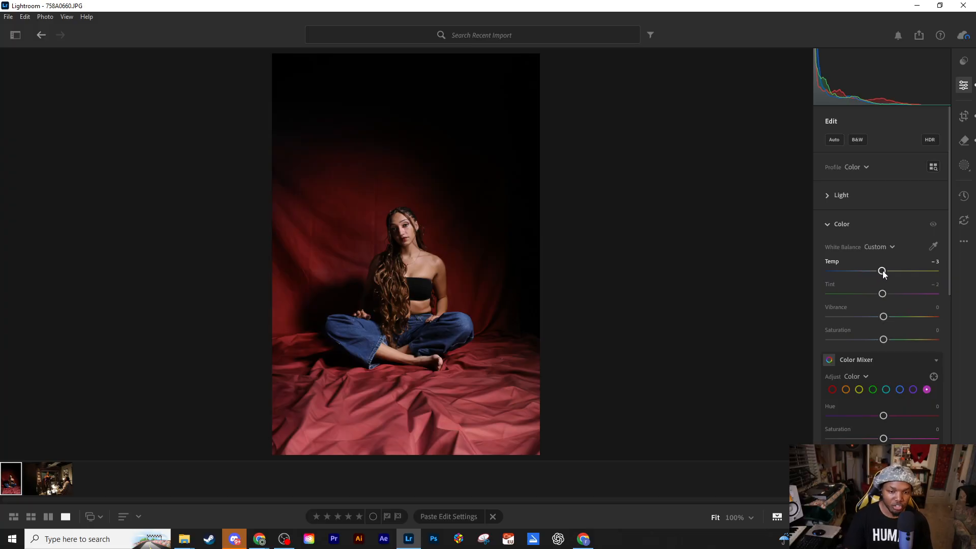
{"action": "scroll", "coordinate": [892, 272], "scroll_direction": "down", "scroll_amount": 10}
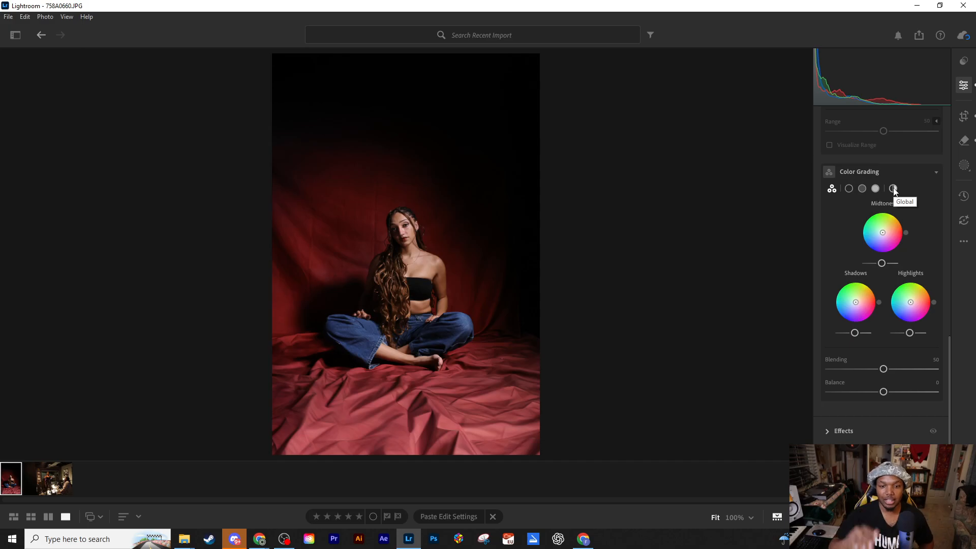
Try warming the whole photo with a Temp of +42, and undo the change.
{"action": "scroll", "coordinate": [893, 189], "scroll_direction": "up", "scroll_amount": 8}
{"action": "left_click_drag", "start_coordinate": [881, 221], "coordinate": [906, 222]}
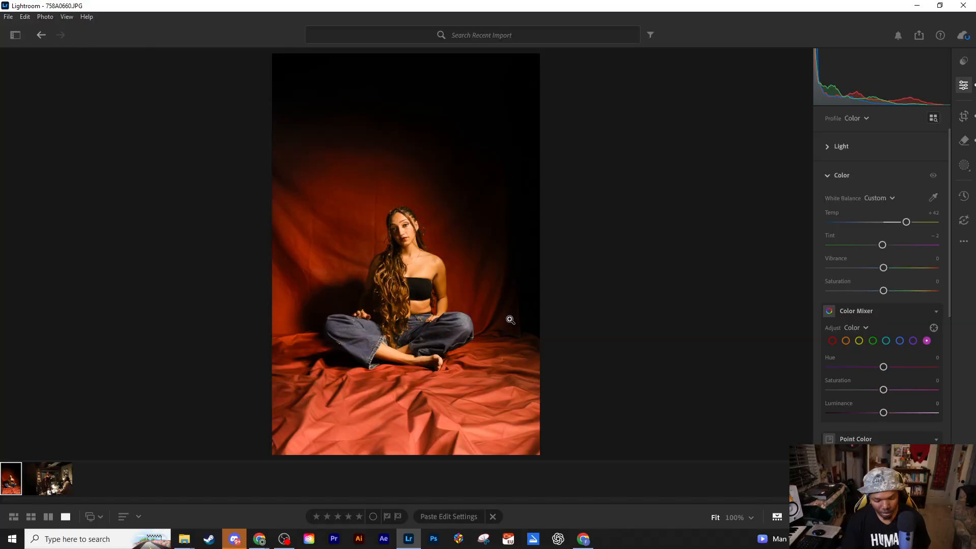
{"action": "key", "text": "ctrl+z"}
Color grade the whole photo with the Global wheel at Hue 45, Sat 19 and Luminance +30, viewing the woman at 33%.
{"action": "scroll", "coordinate": [868, 319], "scroll_direction": "down", "scroll_amount": 10}
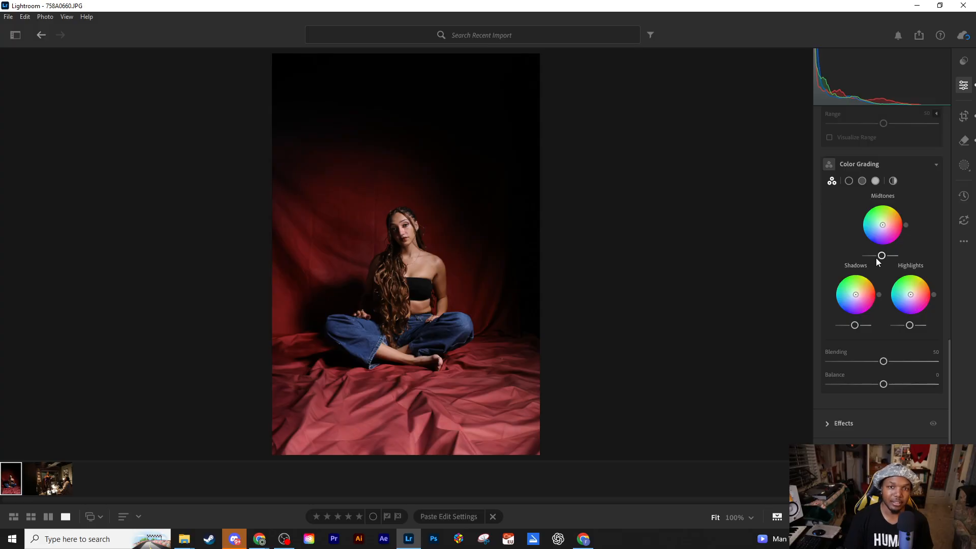
{"action": "left_click", "coordinate": [892, 181]}
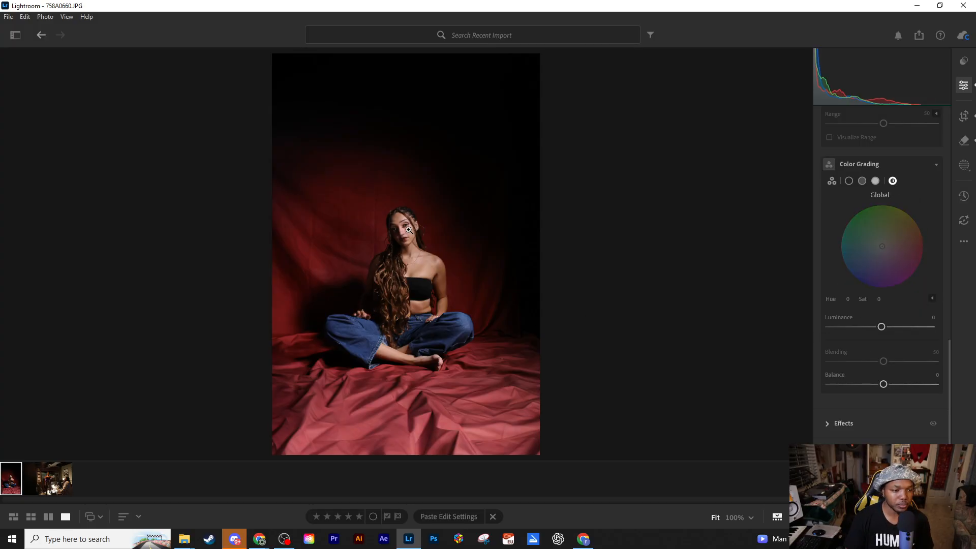
{"action": "left_click", "coordinate": [751, 518]}
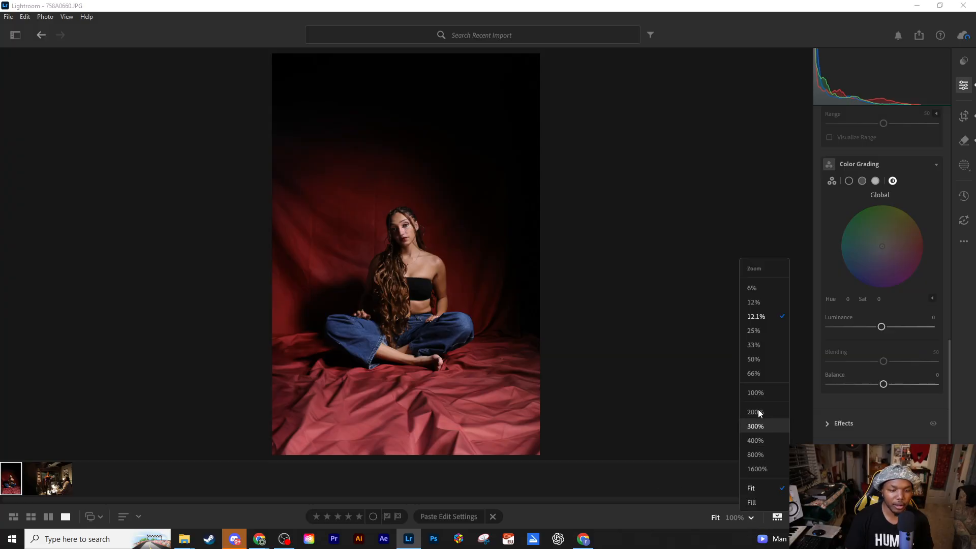
{"action": "left_click", "coordinate": [759, 346]}
{"action": "left_click_drag", "start_coordinate": [405, 390], "coordinate": [361, 263]}
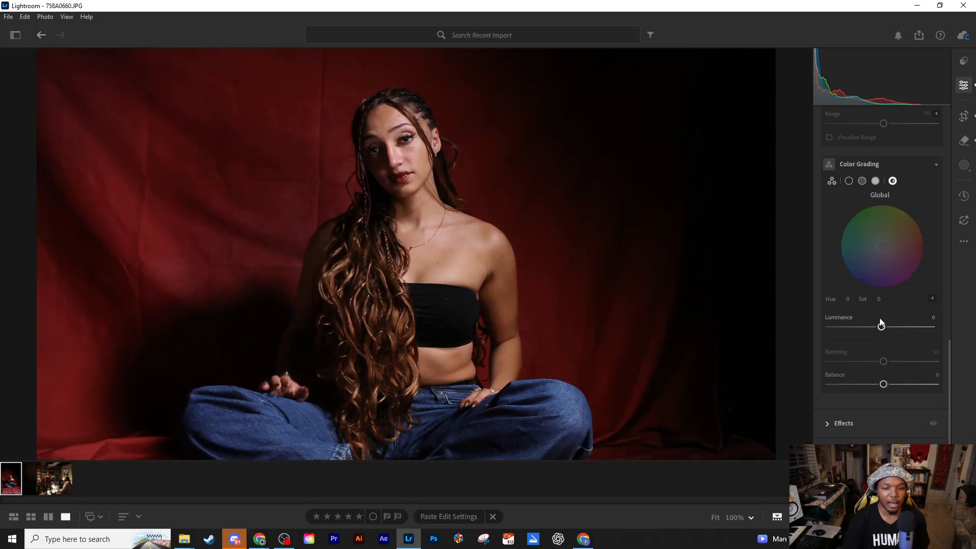
{"action": "left_click_drag", "start_coordinate": [882, 247], "coordinate": [889, 240]}
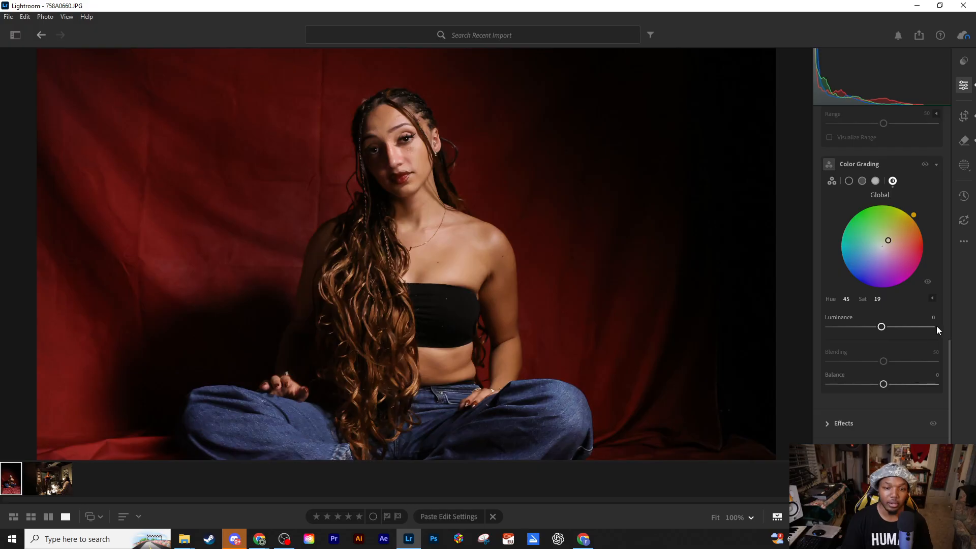
{"action": "mouse_move", "coordinate": [881, 326]}
{"action": "left_mouse_down"}
{"action": "mouse_move", "coordinate": [840, 327]}
{"action": "mouse_move", "coordinate": [882, 326]}
{"action": "left_mouse_up"}
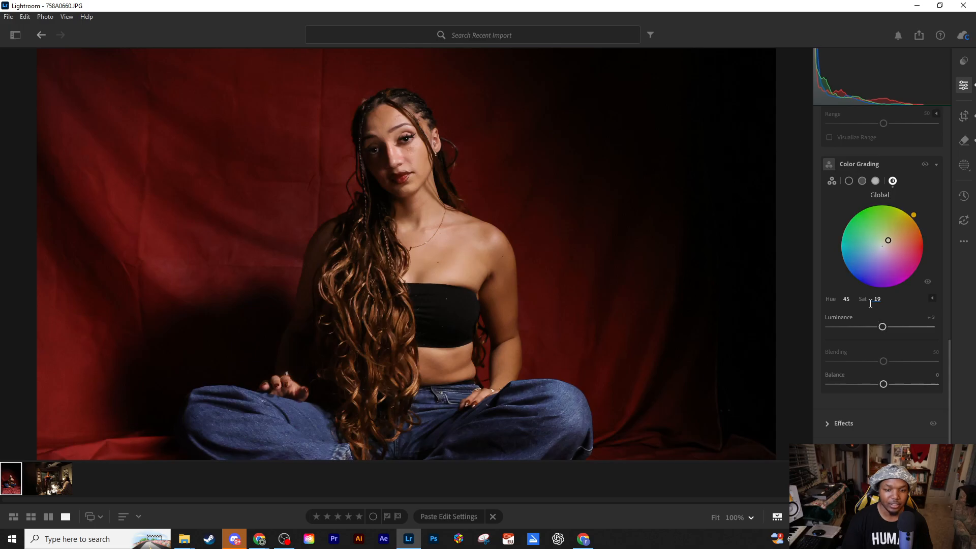
{"action": "mouse_move", "coordinate": [882, 327]}
{"action": "left_mouse_down"}
{"action": "mouse_move", "coordinate": [917, 328]}
{"action": "mouse_move", "coordinate": [898, 331]}
{"action": "left_mouse_up"}
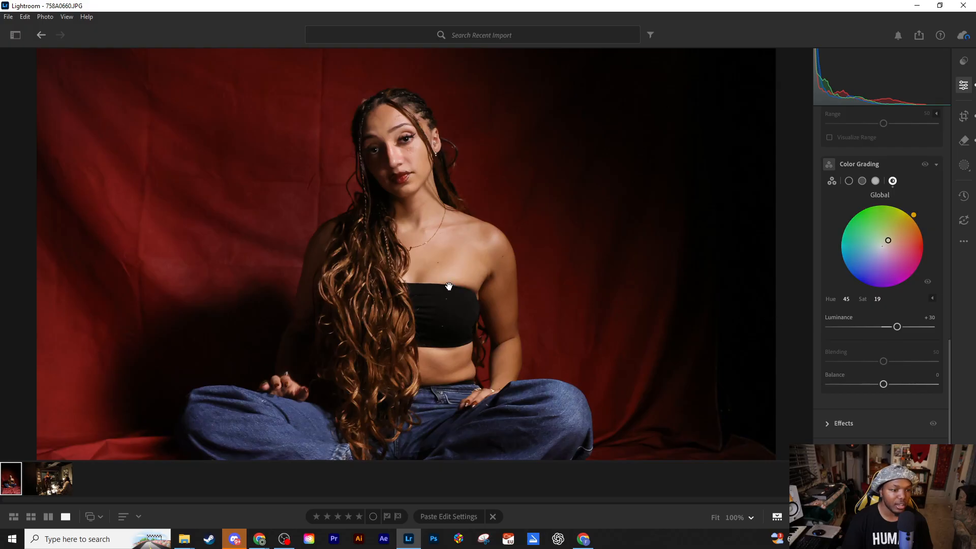
Collapse the Color Grading and Color sections and expand the Light adjustments.
{"action": "scroll", "coordinate": [858, 303], "scroll_direction": "up", "scroll_amount": 6}
{"action": "scroll", "coordinate": [856, 303], "scroll_direction": "down", "scroll_amount": 6}
{"action": "scroll", "coordinate": [859, 304], "scroll_direction": "up", "scroll_amount": 2}
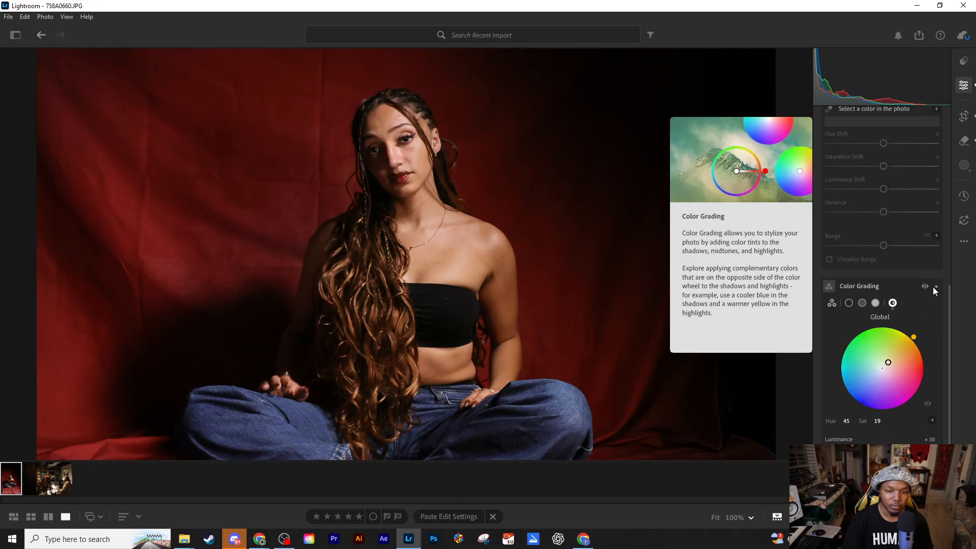
{"action": "left_click", "coordinate": [935, 286]}
{"action": "scroll", "coordinate": [867, 303], "scroll_direction": "up", "scroll_amount": 3}
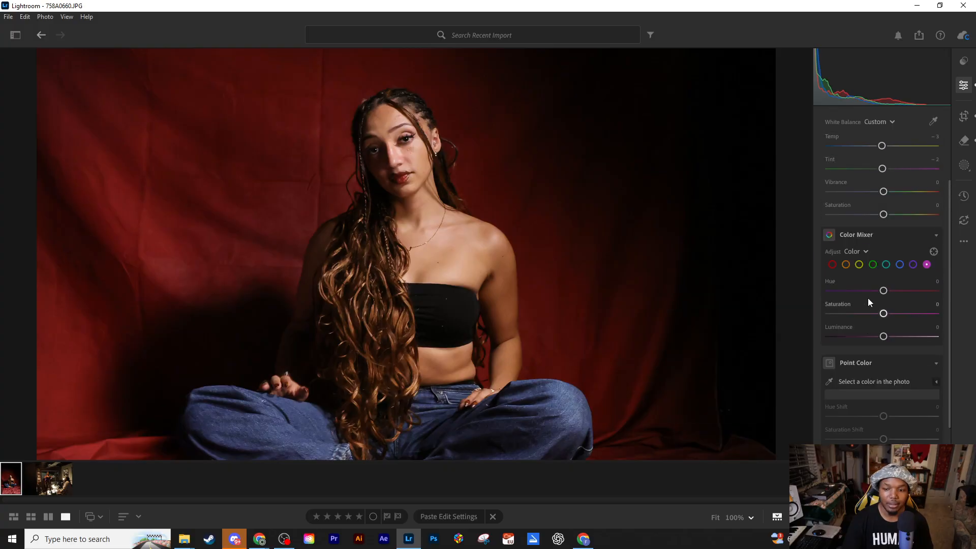
{"action": "scroll", "coordinate": [884, 307], "scroll_direction": "up", "scroll_amount": 2}
{"action": "scroll", "coordinate": [892, 312], "scroll_direction": "up", "scroll_amount": 1}
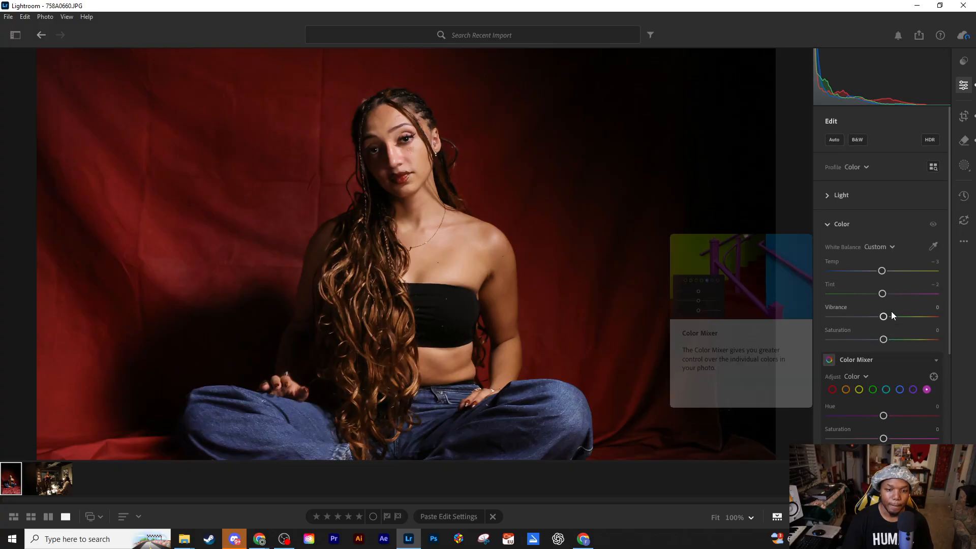
{"action": "left_click", "coordinate": [827, 223]}
{"action": "left_click", "coordinate": [829, 195]}
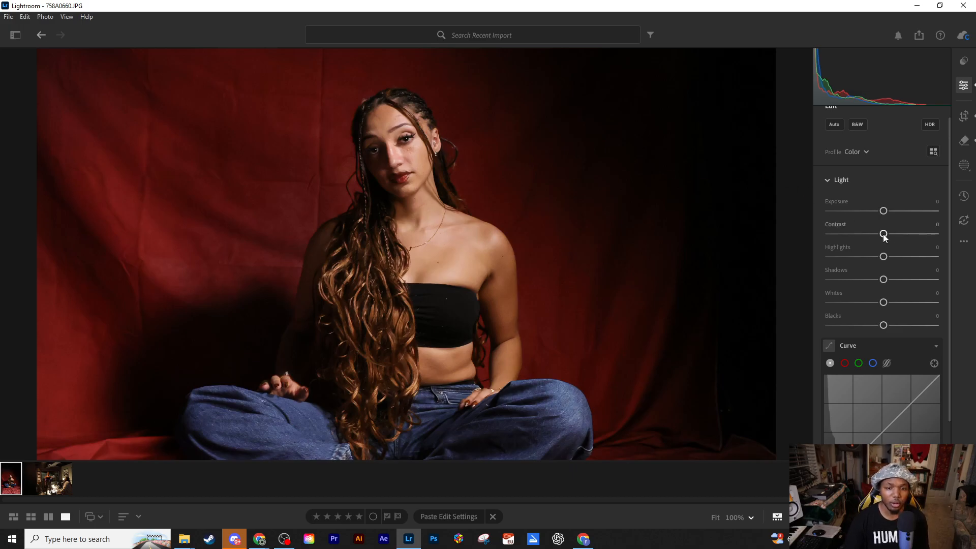
Lower the whole photo's Contrast to -20, checking the effect on the woman's face at 100%.
{"action": "left_click_drag", "start_coordinate": [883, 237], "coordinate": [875, 235]}
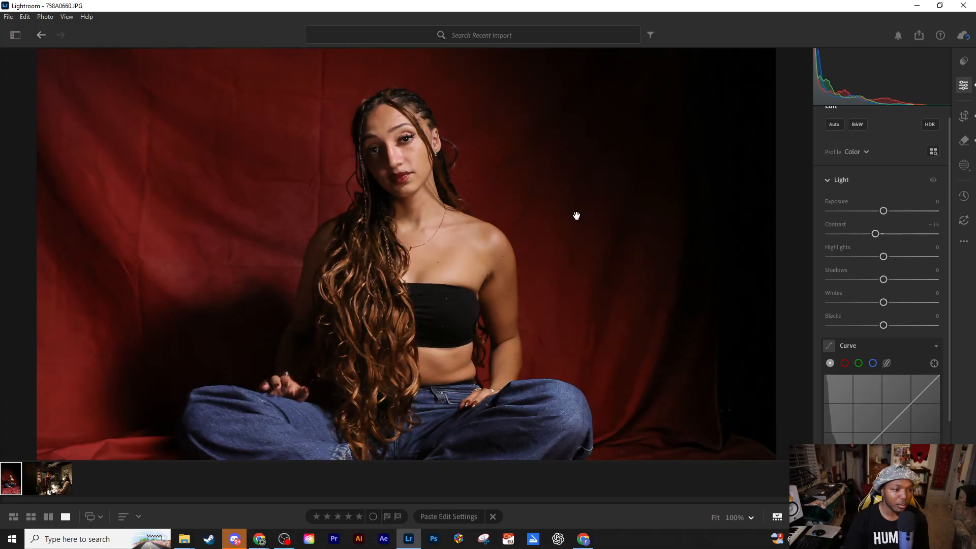
{"action": "left_click", "coordinate": [409, 312]}
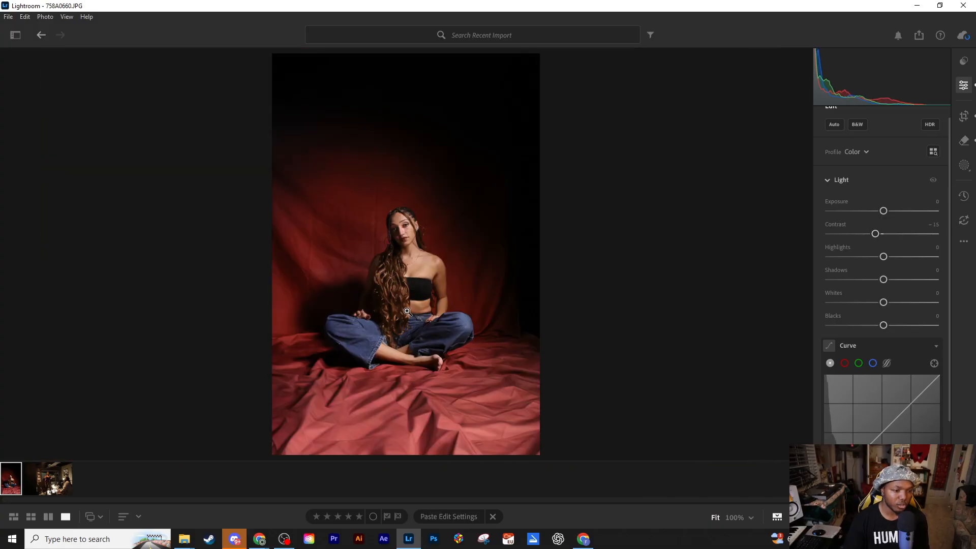
{"action": "left_click", "coordinate": [393, 236]}
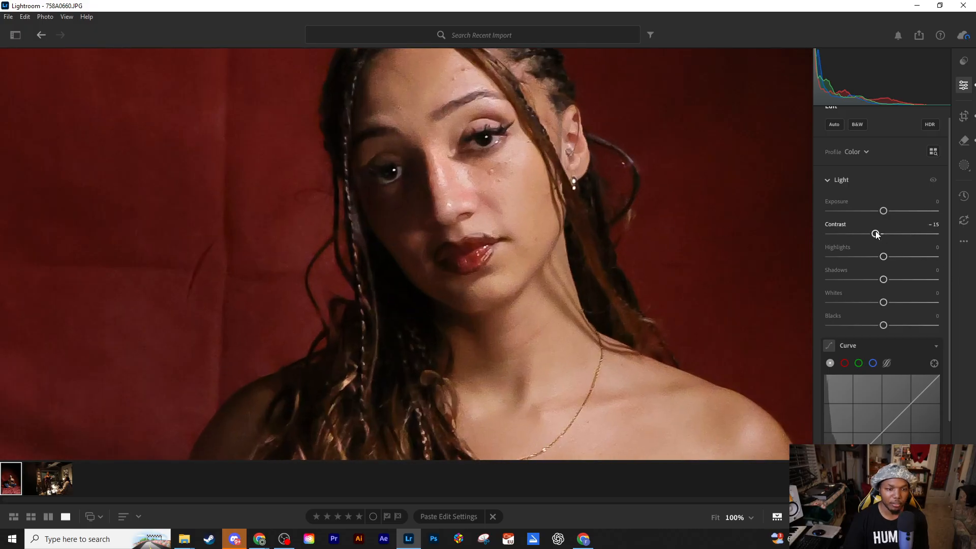
{"action": "key", "text": "Down"}
{"action": "key", "text": "Up"}
{"action": "key", "text": "Down"}
{"action": "key", "text": "Down"}
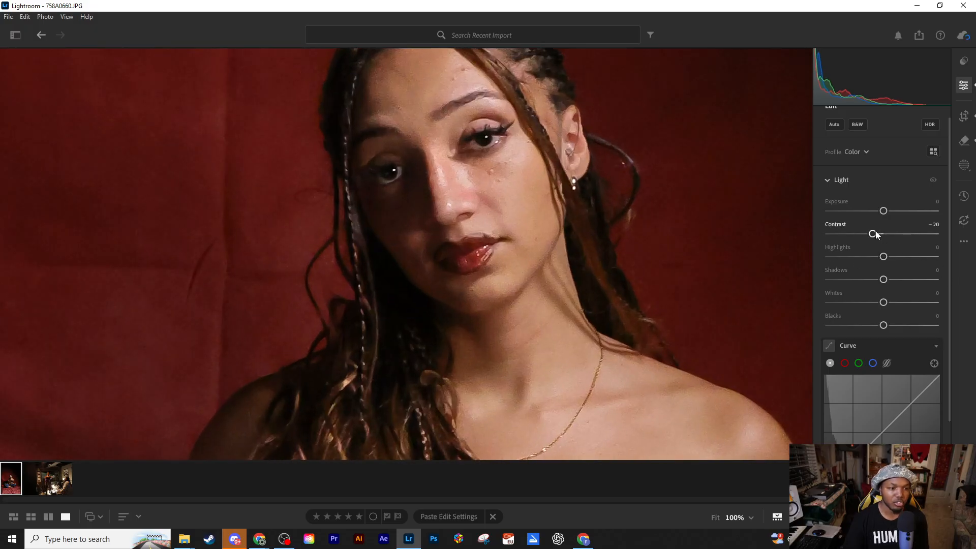
{"action": "key", "text": "Up"}
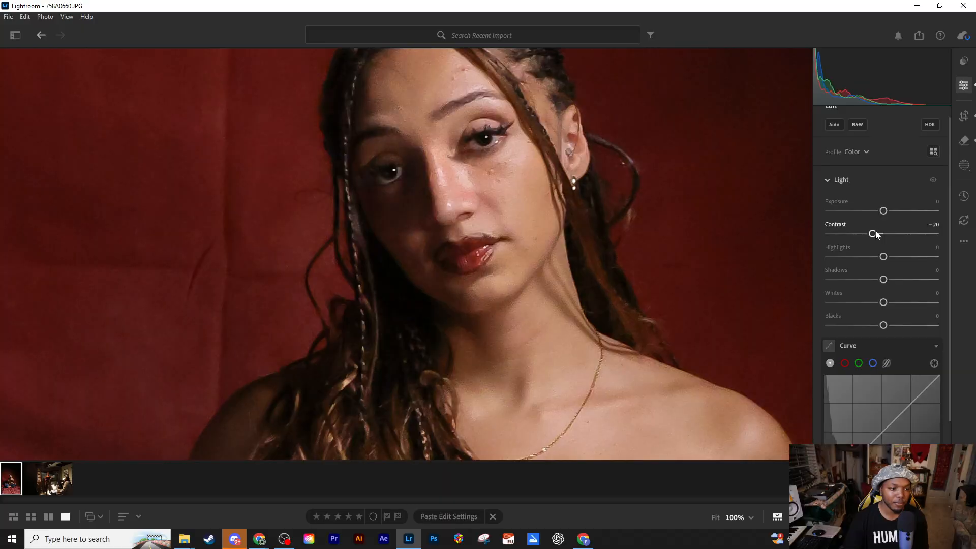
Compare the edited photo with the original on the woman's face at 100%.
{"action": "key", "text": "backslash"}
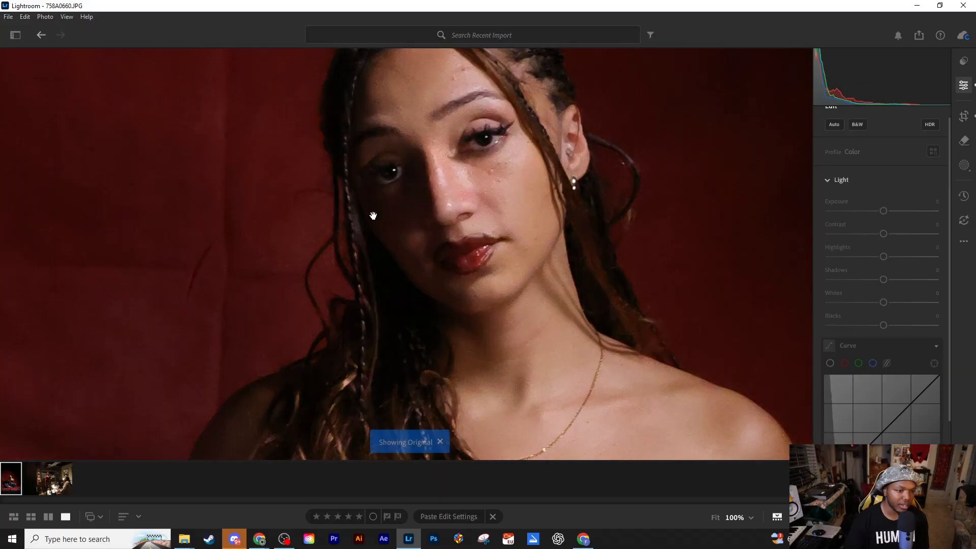
{"action": "key", "text": "backslash"}
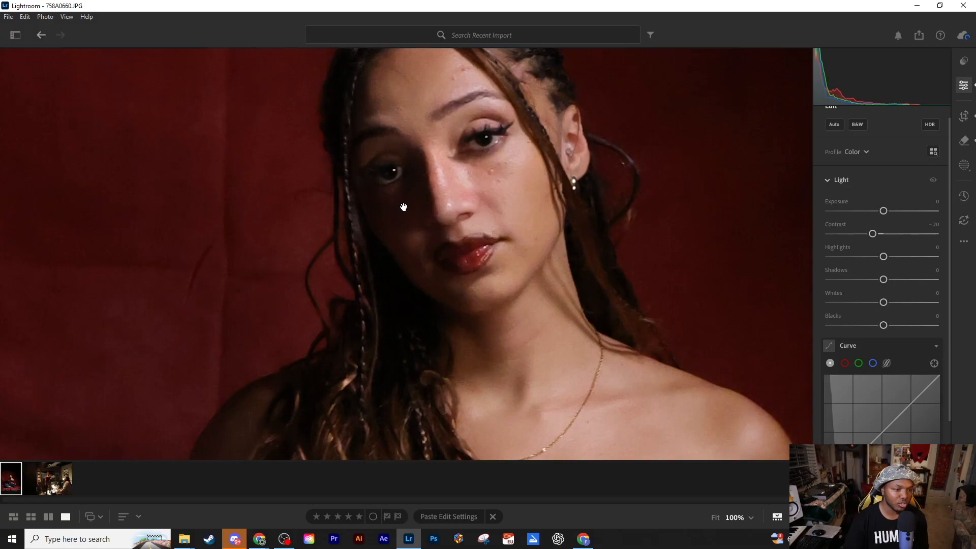
{"action": "key", "text": "backslash"}
{"action": "key", "text": "backslash"}
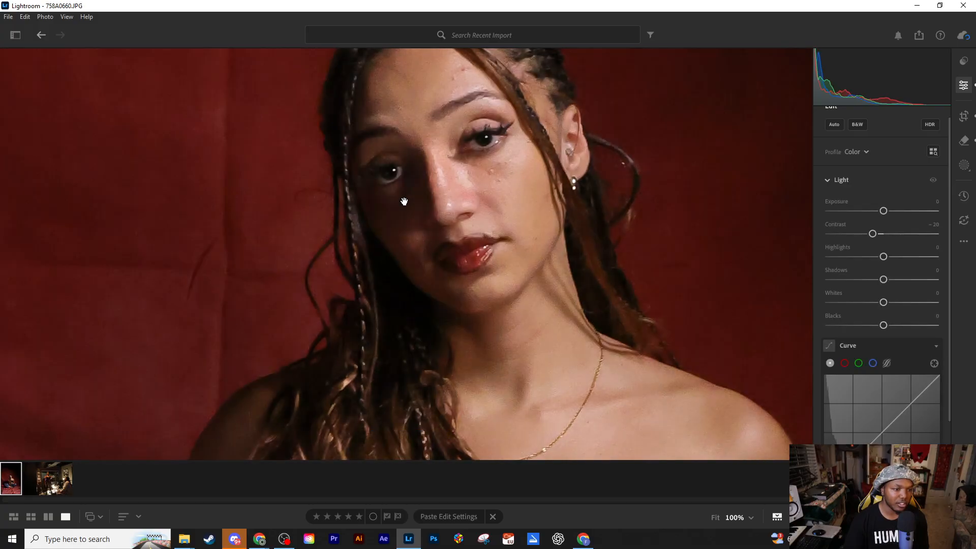
{"action": "right_click", "coordinate": [404, 201]}
{"action": "left_click", "coordinate": [401, 191]}
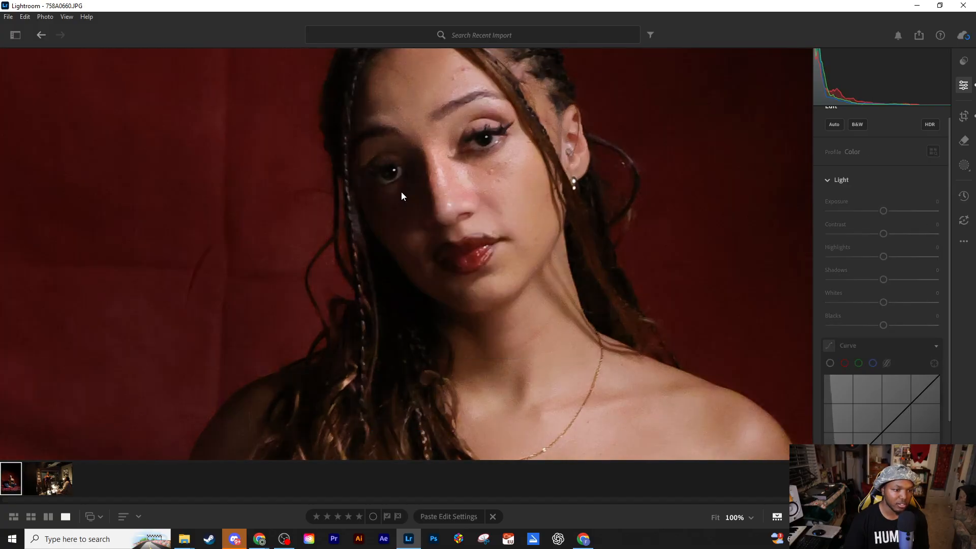
{"action": "left_click", "coordinate": [401, 191]}
{"action": "left_click", "coordinate": [395, 234]}
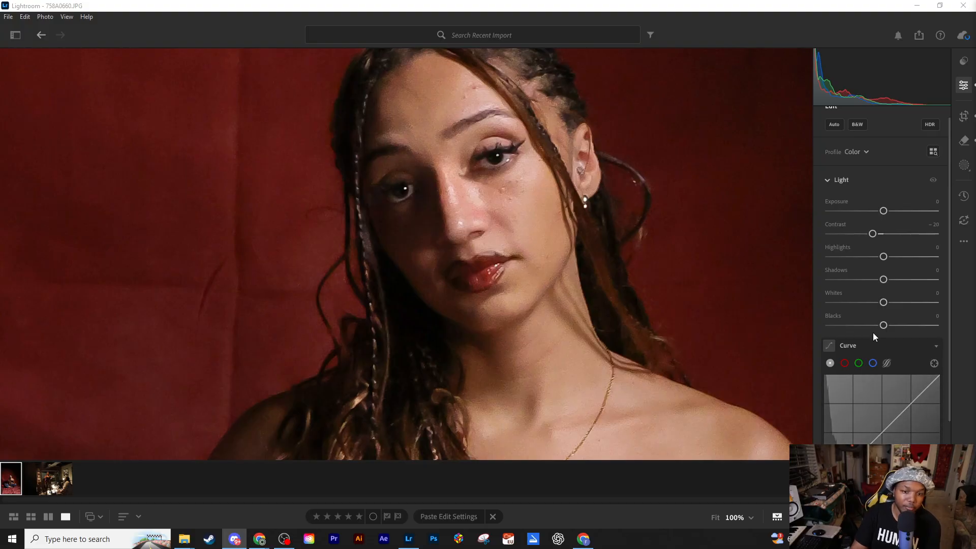
Try desaturating the reds to -100 in the Color Mixer, check the face and backdrop, and reset the saturation.
{"action": "scroll", "coordinate": [892, 273], "scroll_direction": "down", "scroll_amount": 3}
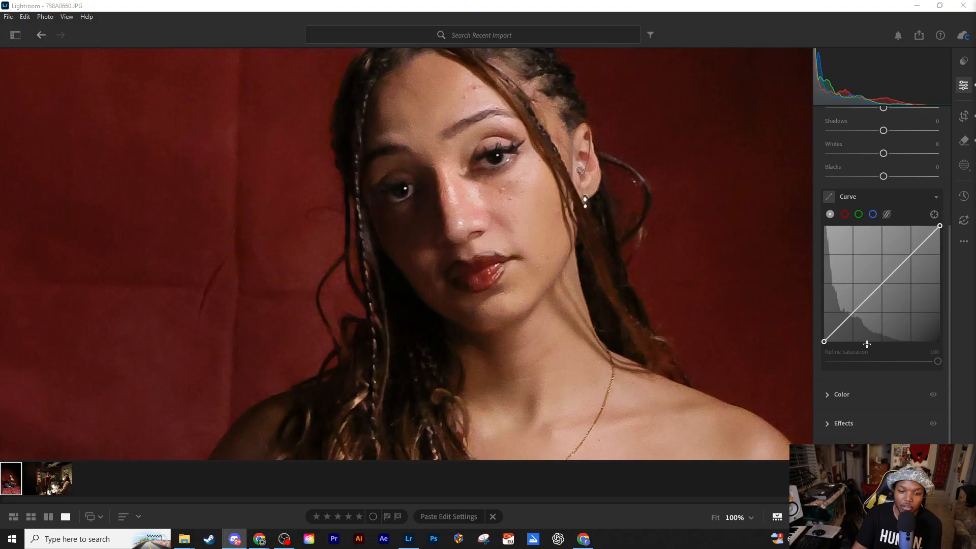
{"action": "left_click", "coordinate": [829, 395]}
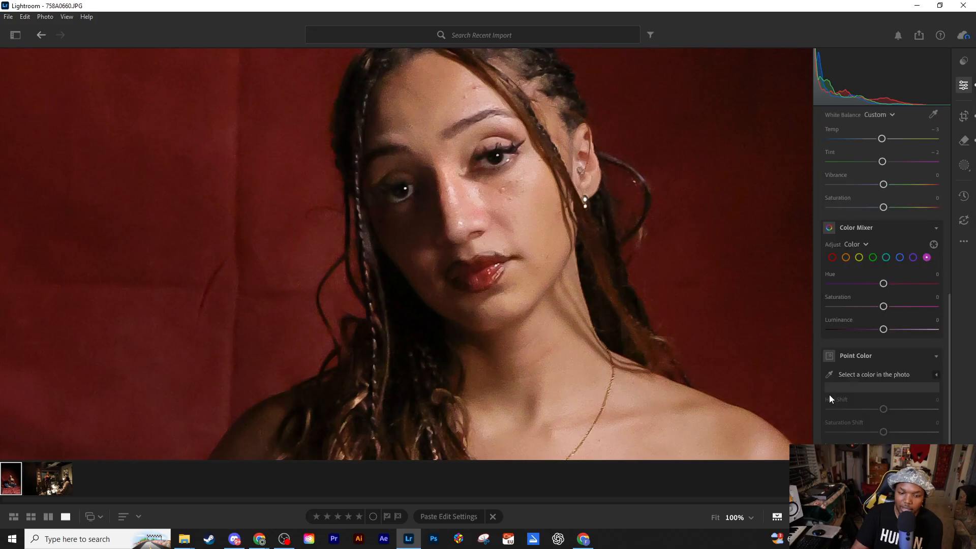
{"action": "left_click", "coordinate": [832, 257]}
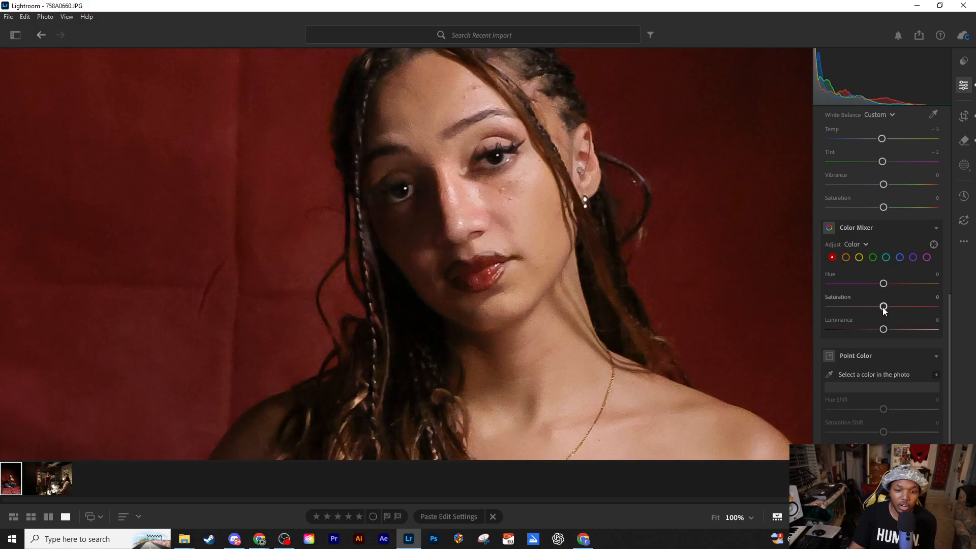
{"action": "left_click_drag", "start_coordinate": [883, 306], "coordinate": [785, 313]}
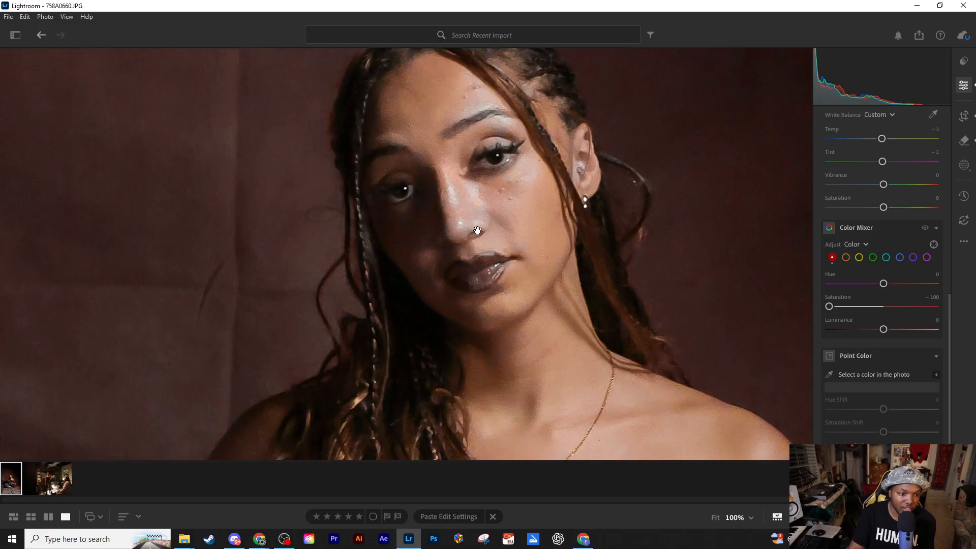
{"action": "left_click_drag", "start_coordinate": [514, 242], "coordinate": [527, 294]}
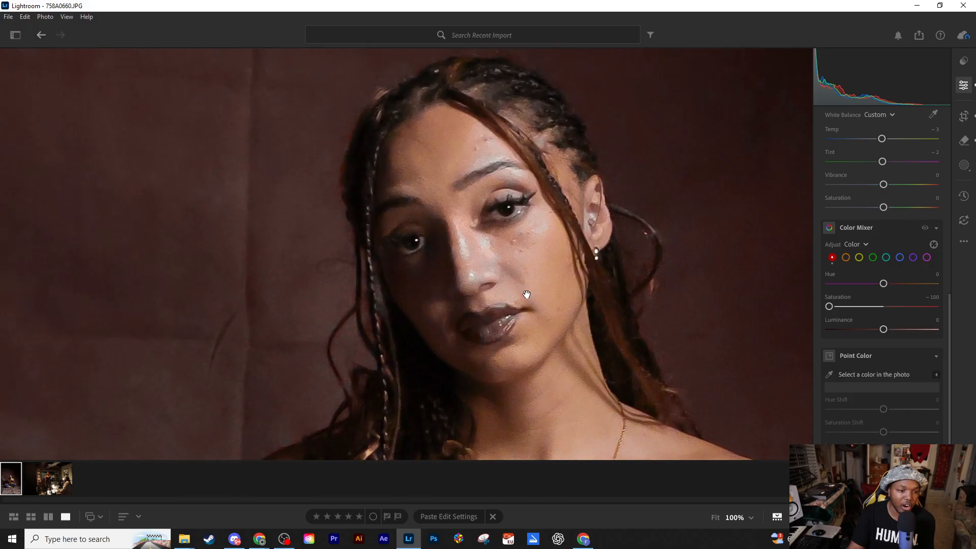
{"action": "double_click", "coordinate": [829, 307]}
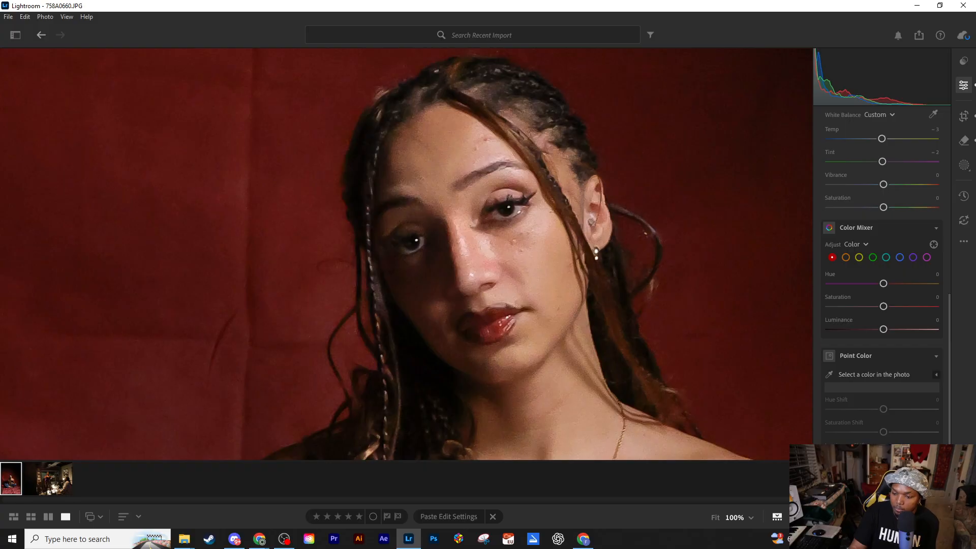
Create a new Background mask with the whole photo in view.
{"action": "left_click", "coordinate": [626, 263]}
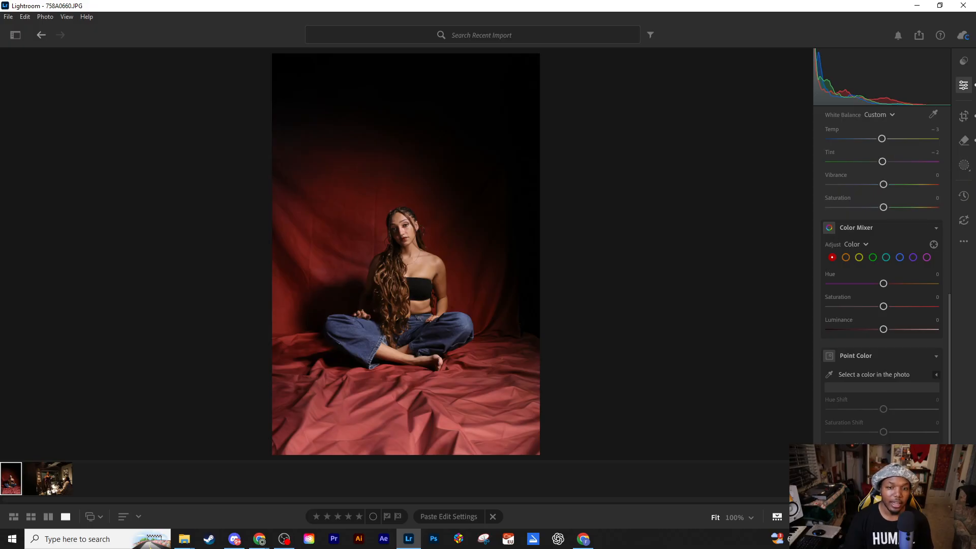
{"action": "left_click", "coordinate": [964, 165]}
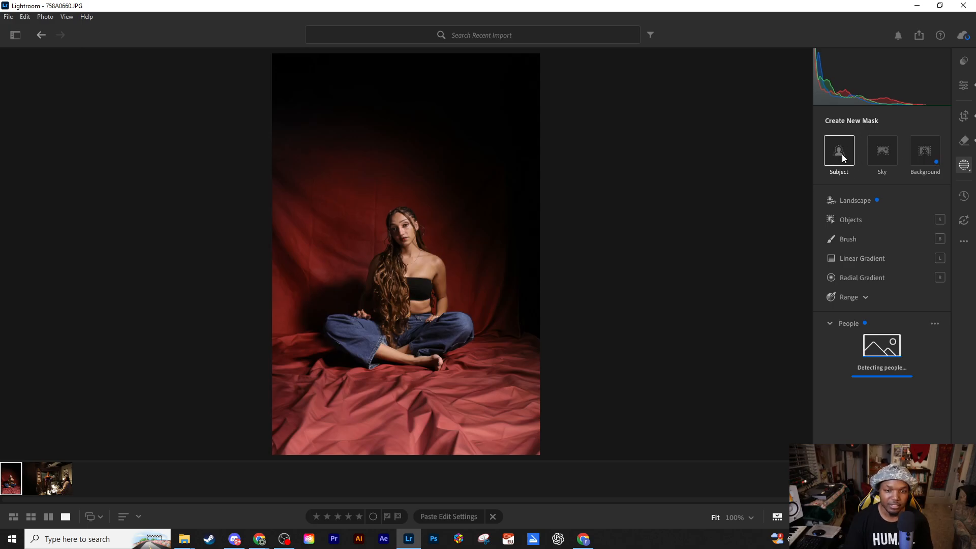
{"action": "left_click", "coordinate": [924, 153]}
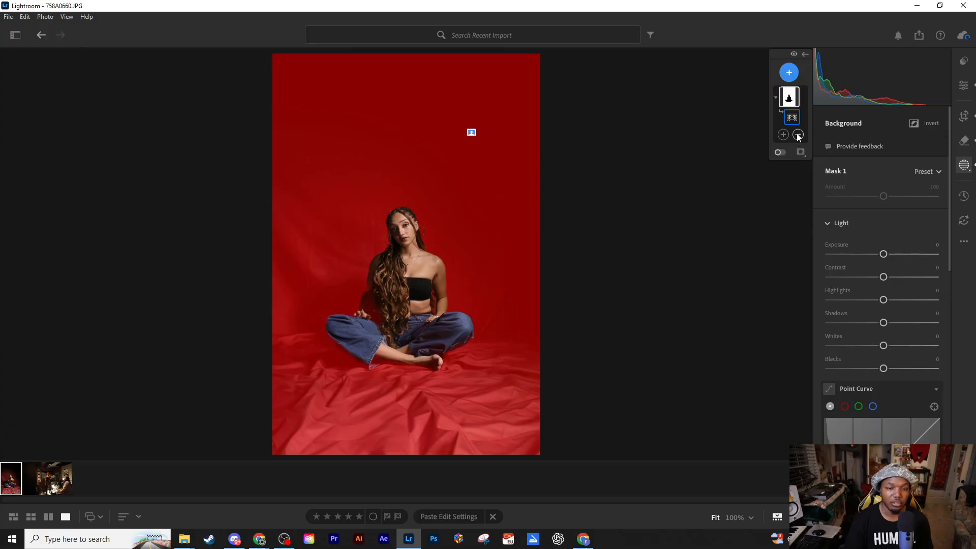
Examine the background mask's edges around the jeans, feet, hand and hair at 100%.
{"action": "left_click", "coordinate": [388, 279]}
{"action": "left_click_drag", "start_coordinate": [413, 305], "coordinate": [340, 96]}
{"action": "left_click_drag", "start_coordinate": [338, 275], "coordinate": [538, 92]}
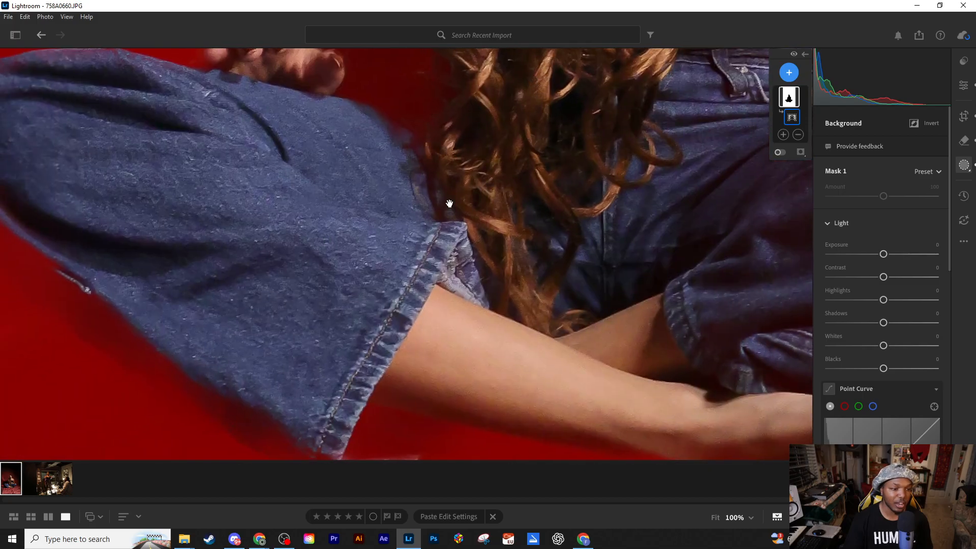
{"action": "left_click_drag", "start_coordinate": [493, 315], "coordinate": [348, 163]}
{"action": "left_click_drag", "start_coordinate": [666, 182], "coordinate": [420, 329]}
{"action": "left_click_drag", "start_coordinate": [514, 200], "coordinate": [471, 344]}
{"action": "left_click_drag", "start_coordinate": [427, 124], "coordinate": [523, 259]}
{"action": "left_click_drag", "start_coordinate": [478, 178], "coordinate": [670, 517]}
{"action": "left_click_drag", "start_coordinate": [543, 362], "coordinate": [601, 276]}
{"action": "left_click_drag", "start_coordinate": [643, 147], "coordinate": [524, 311]}
{"action": "left_click_drag", "start_coordinate": [559, 192], "coordinate": [515, 288]}
{"action": "left_click_drag", "start_coordinate": [367, 380], "coordinate": [436, 182]}
{"action": "left_click_drag", "start_coordinate": [349, 268], "coordinate": [468, 105]}
{"action": "left_click_drag", "start_coordinate": [377, 357], "coordinate": [473, 174]}
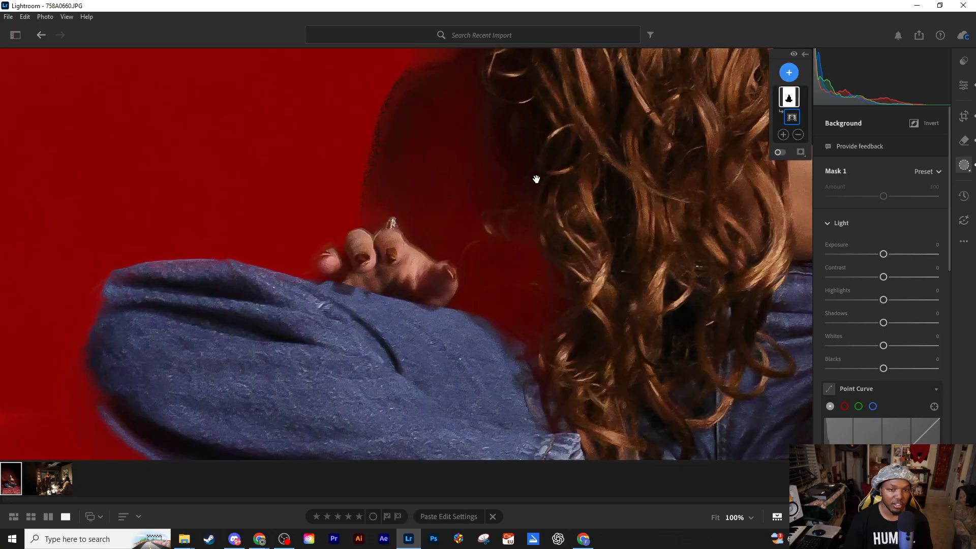
{"action": "left_click_drag", "start_coordinate": [536, 180], "coordinate": [491, 332]}
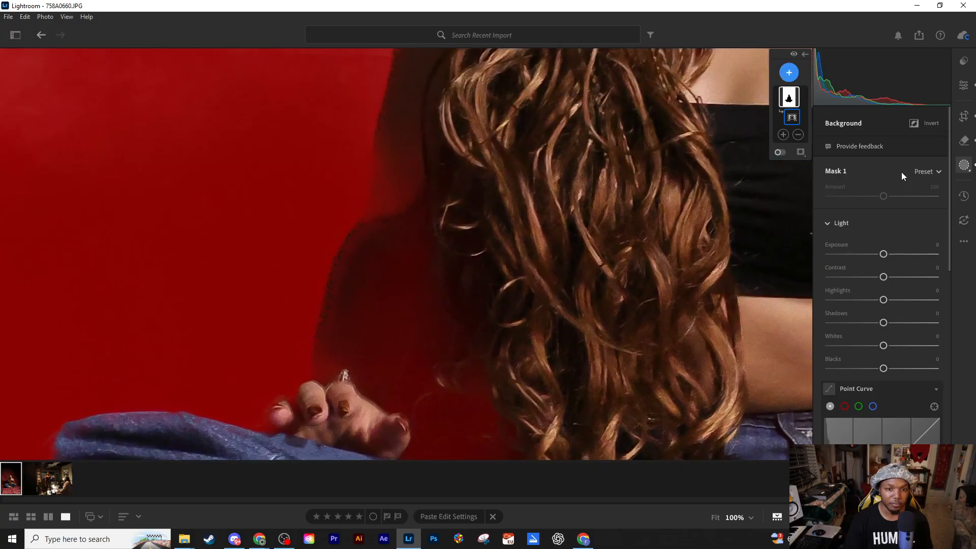
Add a Brush component to the background mask.
{"action": "left_click", "coordinate": [799, 135]}
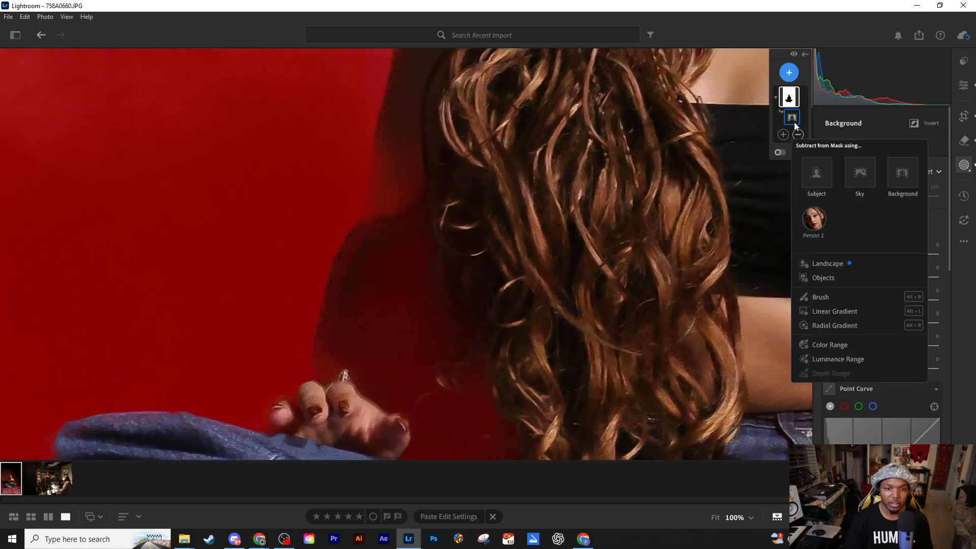
{"action": "key", "text": "Escape"}
{"action": "left_click", "coordinate": [784, 135]}
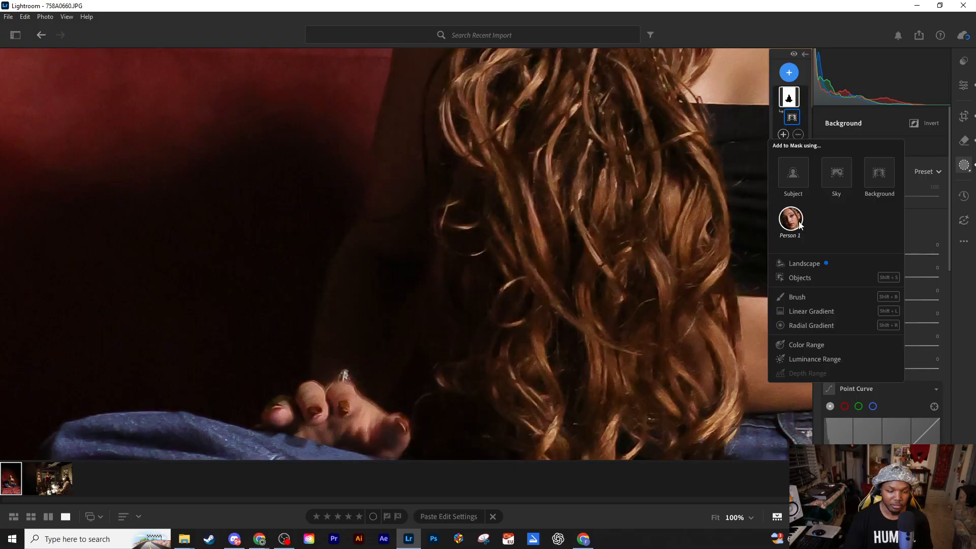
{"action": "left_click", "coordinate": [809, 297]}
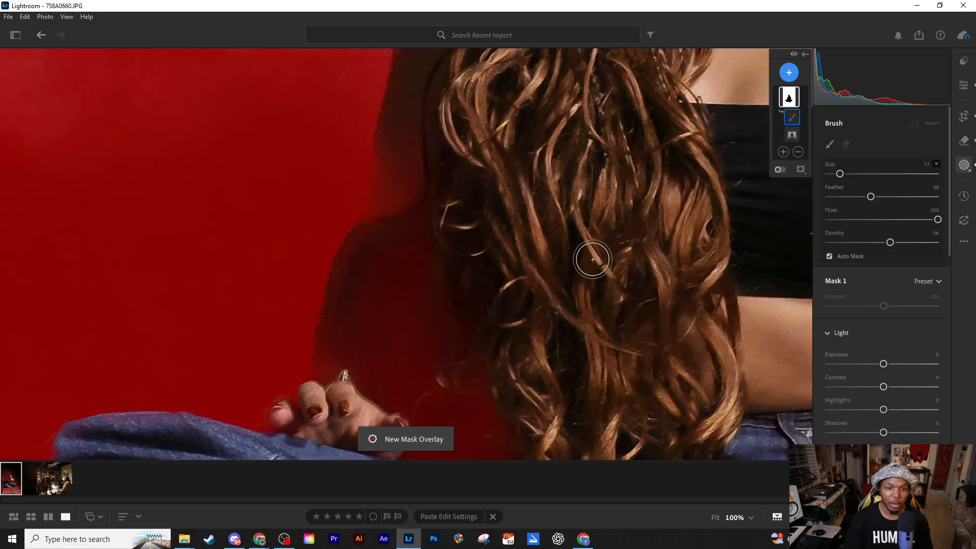
{"action": "key", "text": "alt"}
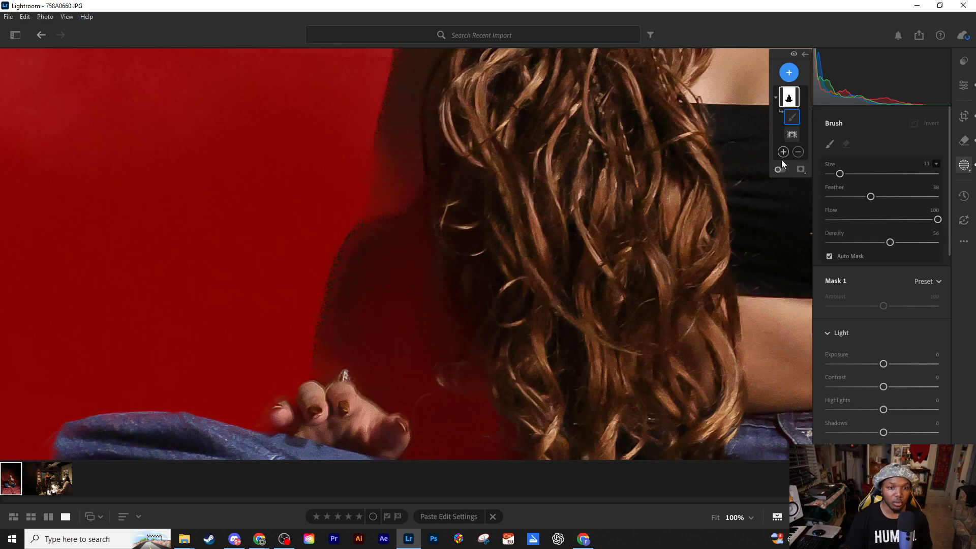
{"action": "key", "text": "alt"}
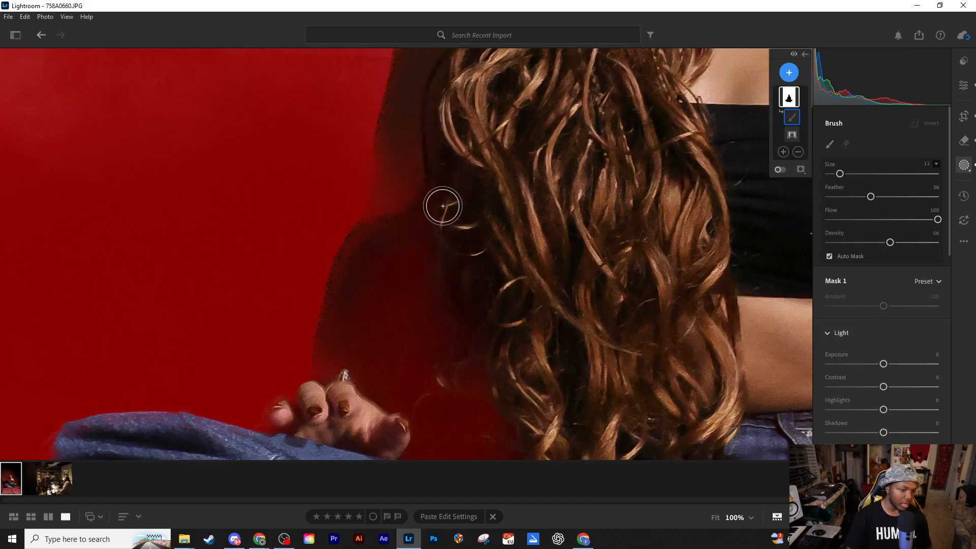
Try painting a patch of mask over the woman's hair, erase it, and set the brush size to 13.
{"action": "left_click_drag", "start_coordinate": [580, 163], "coordinate": [609, 167]}
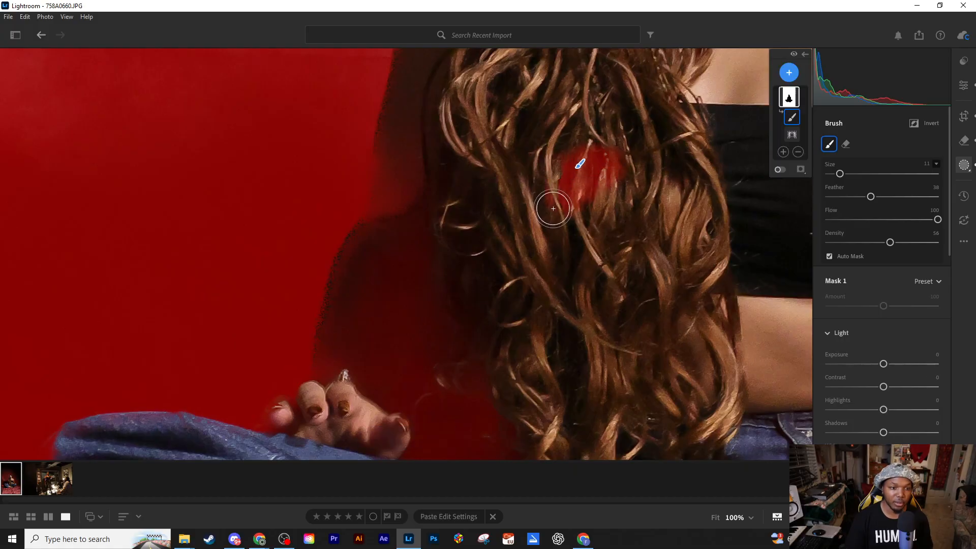
{"action": "mouse_move", "coordinate": [610, 163]}
{"action": "left_mouse_down"}
{"action": "mouse_move", "coordinate": [584, 181]}
{"action": "mouse_move", "coordinate": [605, 180]}
{"action": "mouse_move", "coordinate": [585, 214]}
{"action": "mouse_move", "coordinate": [563, 206]}
{"action": "mouse_move", "coordinate": [568, 159]}
{"action": "mouse_move", "coordinate": [585, 153]}
{"action": "mouse_move", "coordinate": [572, 131]}
{"action": "mouse_move", "coordinate": [646, 137]}
{"action": "mouse_move", "coordinate": [612, 134]}
{"action": "mouse_move", "coordinate": [571, 160]}
{"action": "mouse_move", "coordinate": [472, 151]}
{"action": "left_mouse_up"}
{"action": "scroll", "coordinate": [469, 185], "scroll_direction": "up", "scroll_amount": 1}
{"action": "scroll", "coordinate": [468, 185], "scroll_direction": "down", "scroll_amount": 2}
{"action": "scroll", "coordinate": [469, 185], "scroll_direction": "up", "scroll_amount": 2}
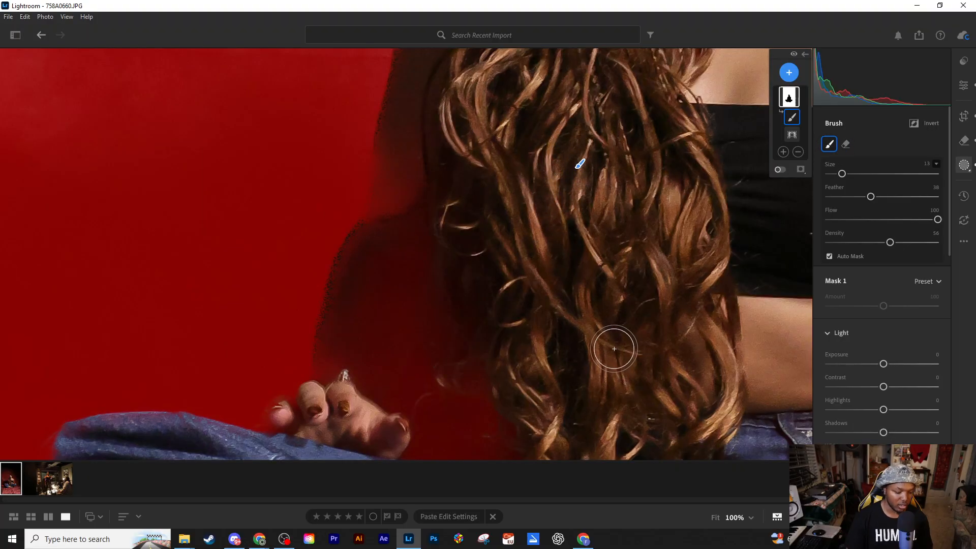
Examine the background mask's edges along the woman's hair, shoulders and neck at 100%.
{"action": "left_click_drag", "start_coordinate": [563, 290], "coordinate": [525, 153]}
{"action": "scroll", "coordinate": [563, 286], "scroll_direction": "down", "scroll_amount": 3}
{"action": "scroll", "coordinate": [563, 287], "scroll_direction": "up", "scroll_amount": 12}
{"action": "scroll", "coordinate": [522, 286], "scroll_direction": "down", "scroll_amount": 1}
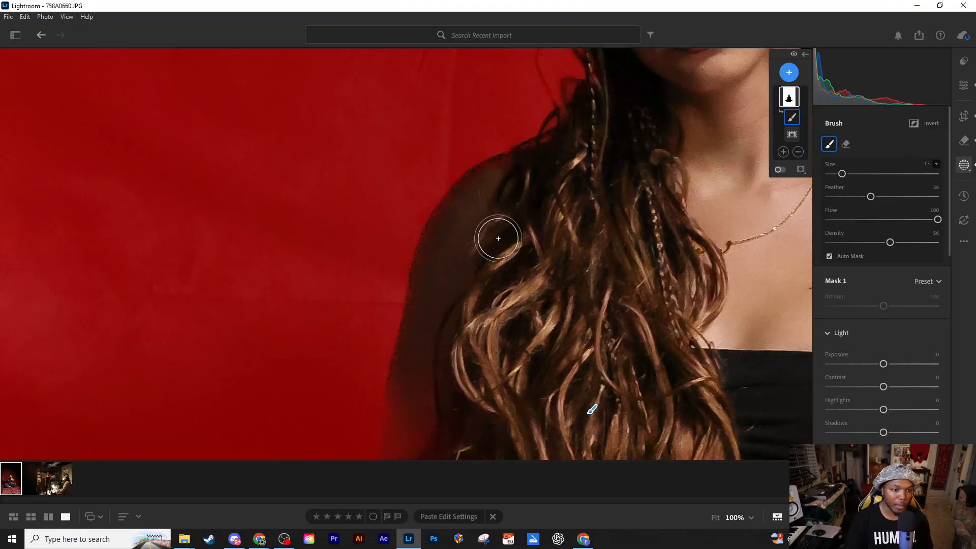
{"action": "mouse_move", "coordinate": [487, 232]}
{"action": "left_mouse_down"}
{"action": "mouse_move", "coordinate": [446, 123]}
{"action": "mouse_move", "coordinate": [327, 255]}
{"action": "mouse_move", "coordinate": [366, 264]}
{"action": "mouse_move", "coordinate": [202, 289]}
{"action": "left_mouse_up"}
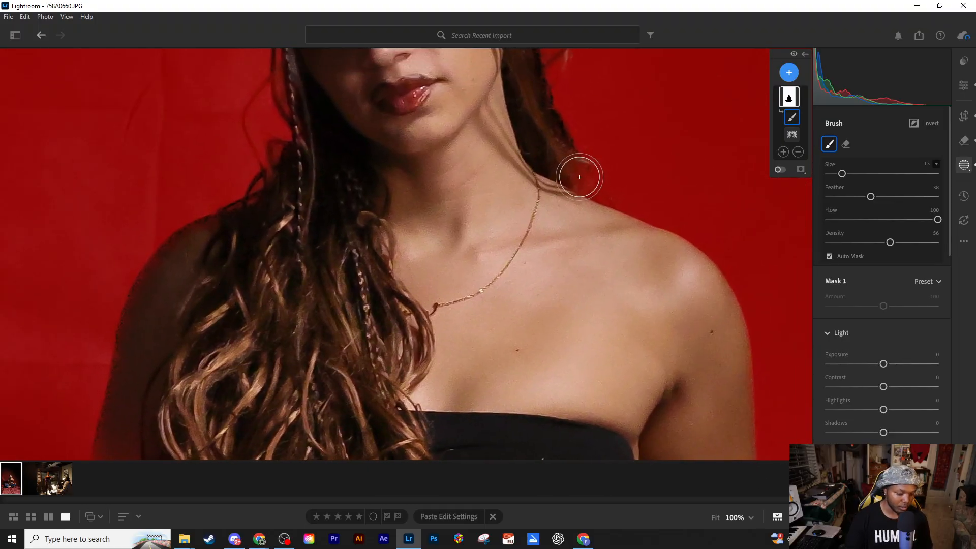
Set the eraser size to 10 and erase the brushed mask over the hair ends beside the woman's neck.
{"action": "key", "text": "alt"}
{"action": "key", "text": "bracketleft"}
{"action": "key", "text": "bracketleft"}
{"action": "key", "text": "bracketleft"}
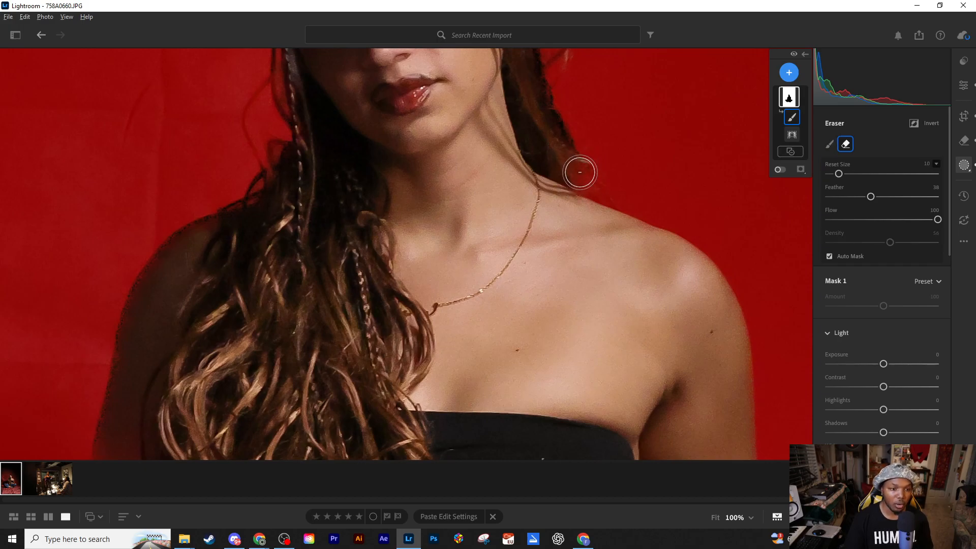
{"action": "mouse_move", "coordinate": [558, 150]}
{"action": "left_mouse_down"}
{"action": "mouse_move", "coordinate": [576, 168]}
{"action": "mouse_move", "coordinate": [551, 157]}
{"action": "mouse_move", "coordinate": [584, 184]}
{"action": "mouse_move", "coordinate": [568, 165]}
{"action": "left_mouse_up"}
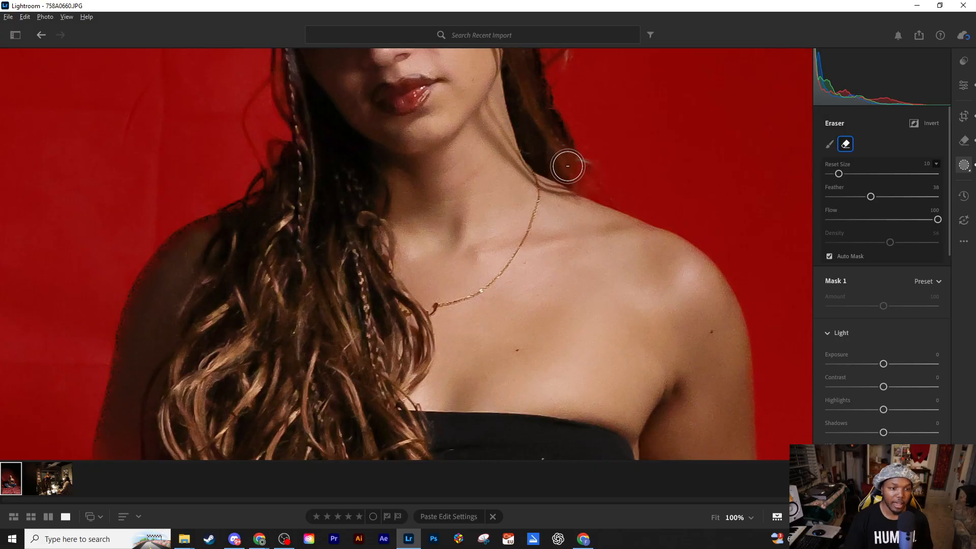
{"action": "left_click_drag", "start_coordinate": [261, 326], "coordinate": [438, 112]}
{"action": "key", "text": "alt"}
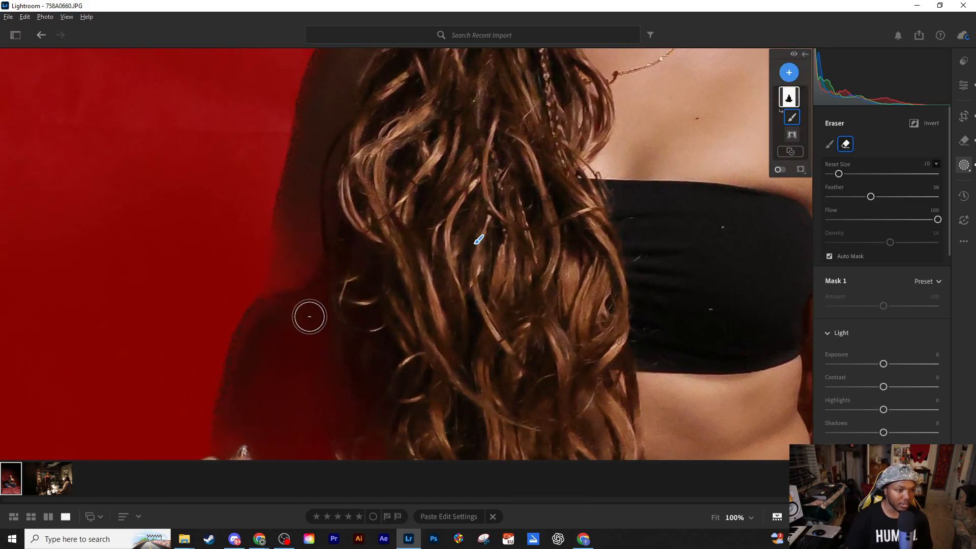
Examine the background mask's overlay and the options for subtracting from the mask.
{"action": "left_click", "coordinate": [789, 98]}
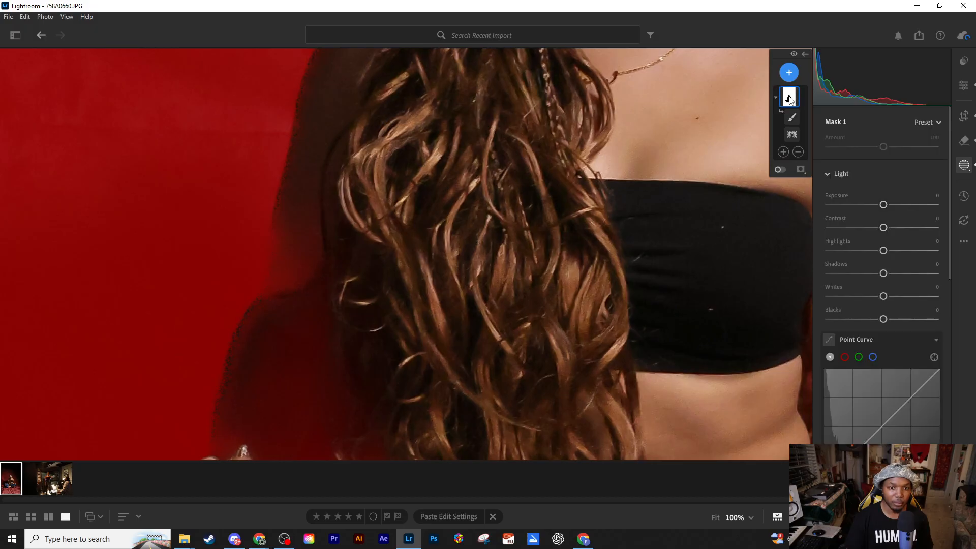
{"action": "key", "text": "shift+o"}
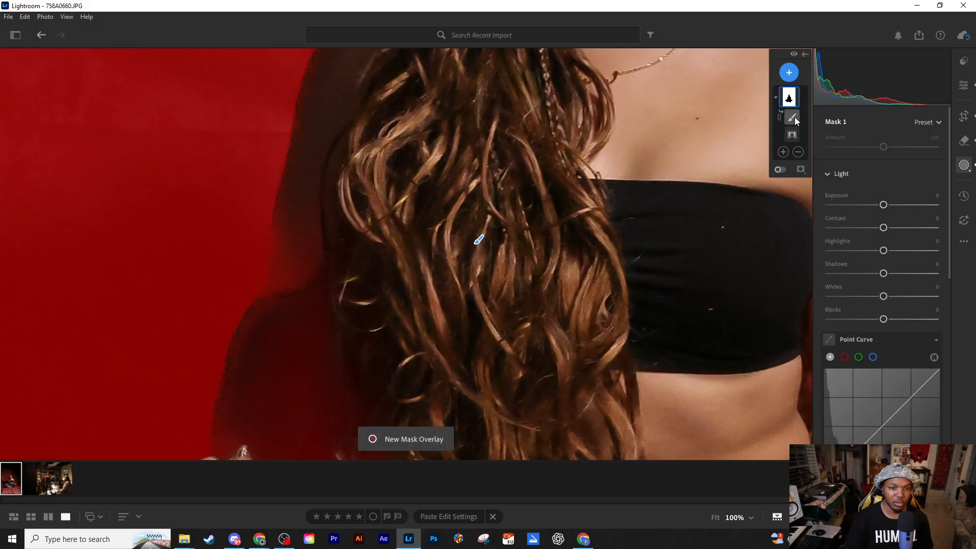
{"action": "left_click", "coordinate": [788, 98]}
{"action": "left_click", "coordinate": [789, 98]}
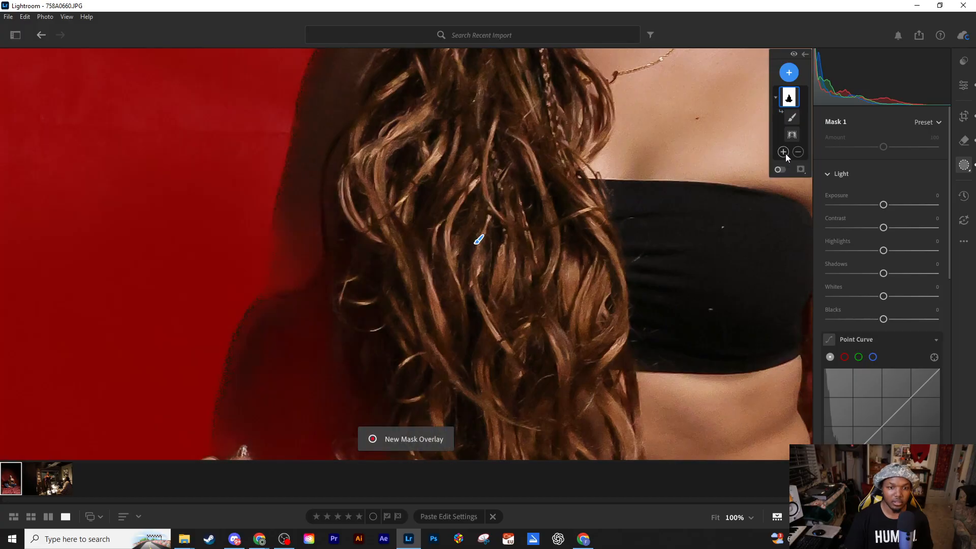
{"action": "left_click", "coordinate": [798, 151]}
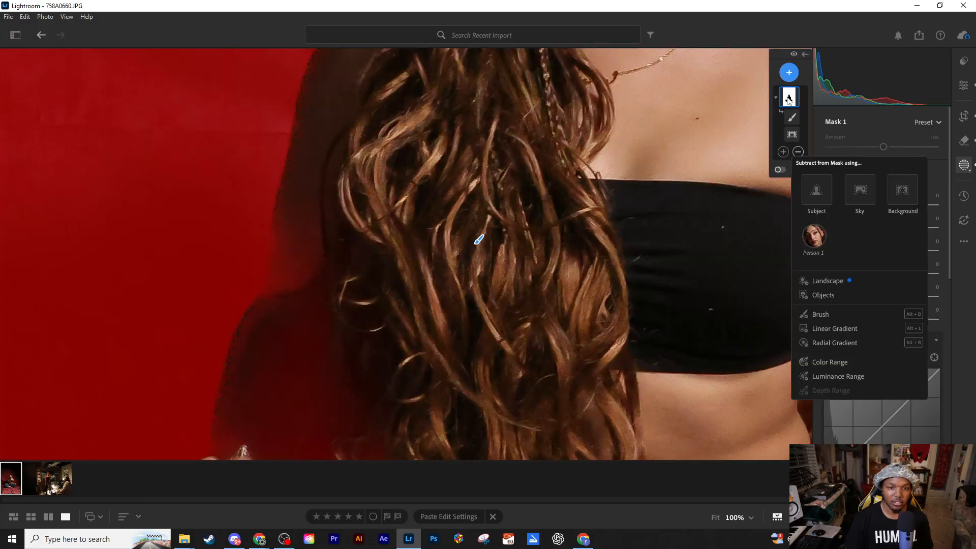
{"action": "left_click", "coordinate": [789, 98]}
{"action": "left_click", "coordinate": [789, 98]}
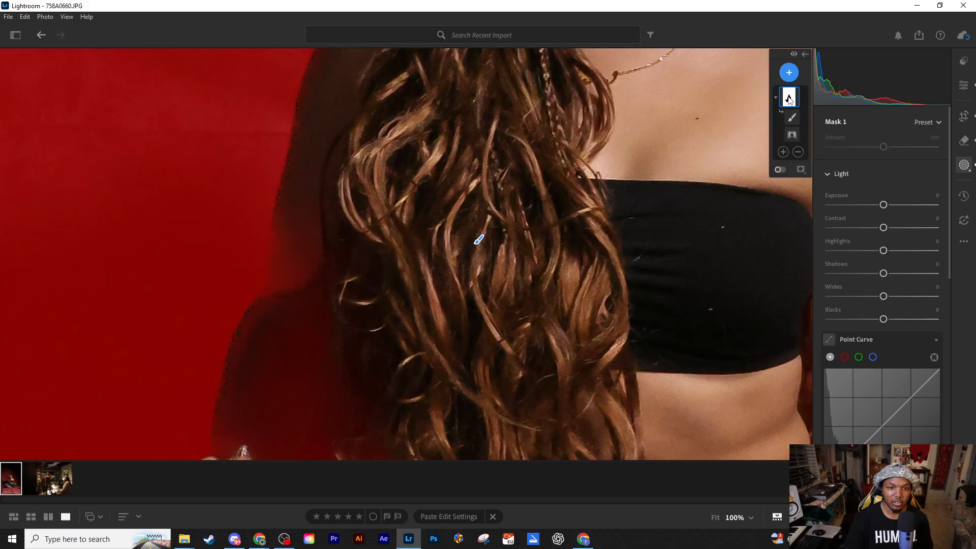
Erase the brushed mask down the woman's long hair, with the whole photo in view.
{"action": "left_click", "coordinate": [793, 119]}
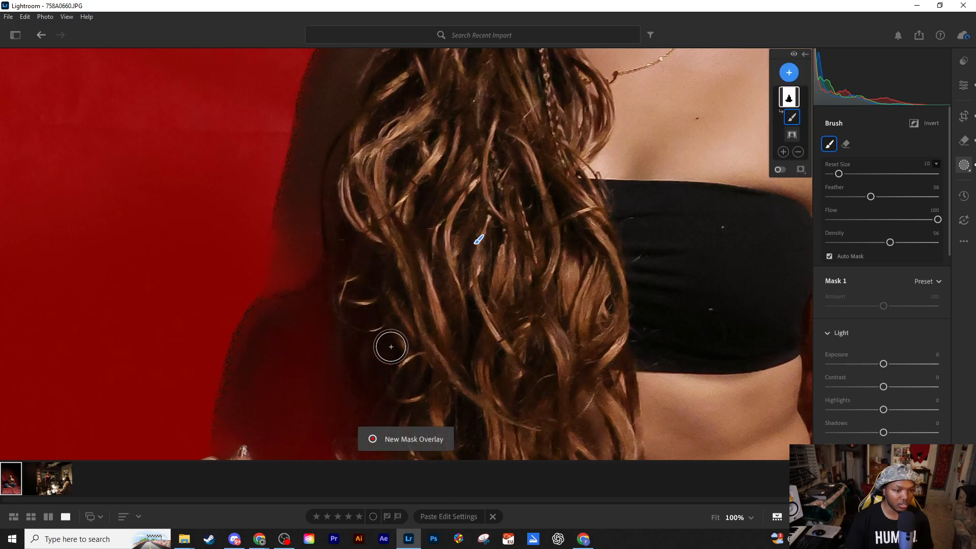
{"action": "key", "text": "z"}
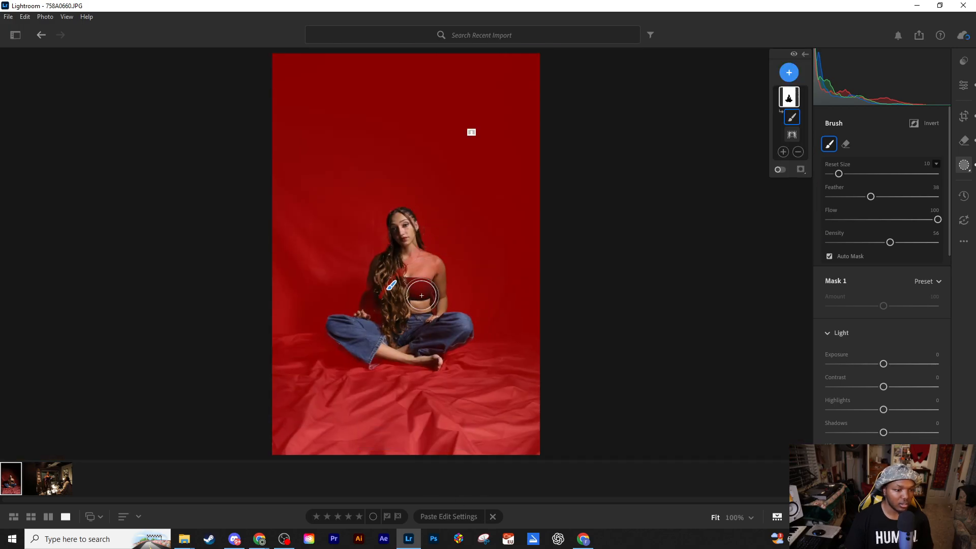
{"action": "key", "text": "alt"}
{"action": "mouse_move", "coordinate": [393, 295]}
{"action": "left_mouse_down"}
{"action": "mouse_move", "coordinate": [398, 264]}
{"action": "mouse_move", "coordinate": [411, 268]}
{"action": "mouse_move", "coordinate": [397, 296]}
{"action": "mouse_move", "coordinate": [428, 287]}
{"action": "mouse_move", "coordinate": [411, 258]}
{"action": "mouse_move", "coordinate": [373, 319]}
{"action": "mouse_move", "coordinate": [399, 320]}
{"action": "left_mouse_up"}
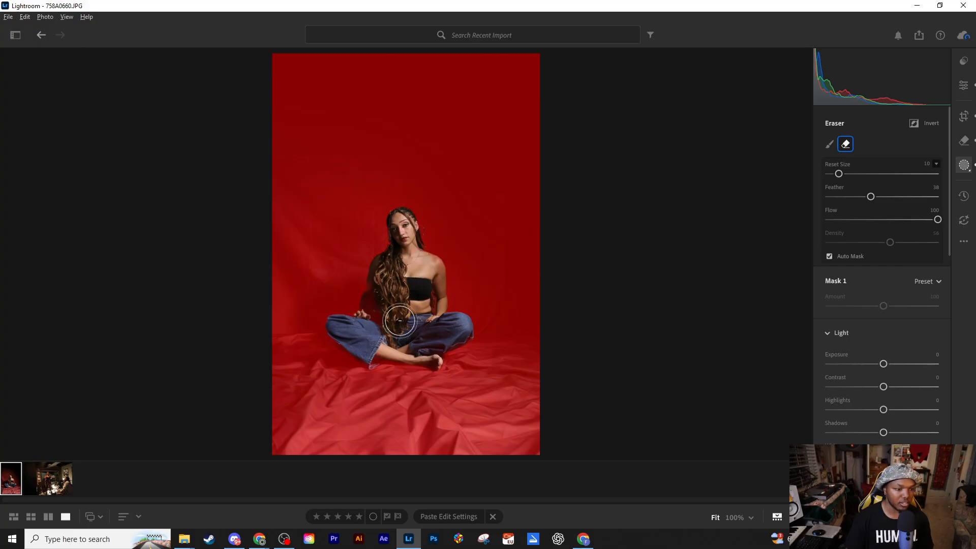
Add a second Background selection to the existing background mask.
{"action": "left_click", "coordinate": [791, 98]}
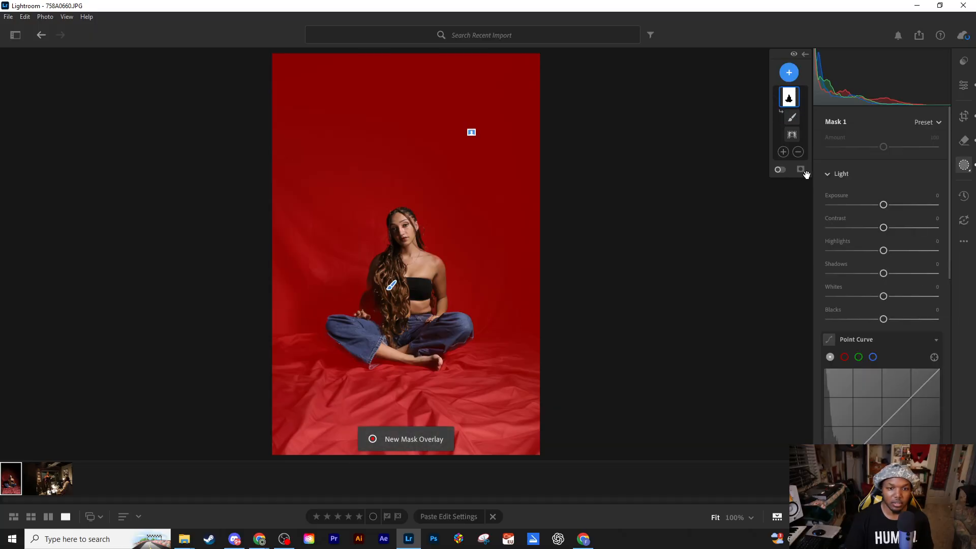
{"action": "left_click", "coordinate": [791, 135]}
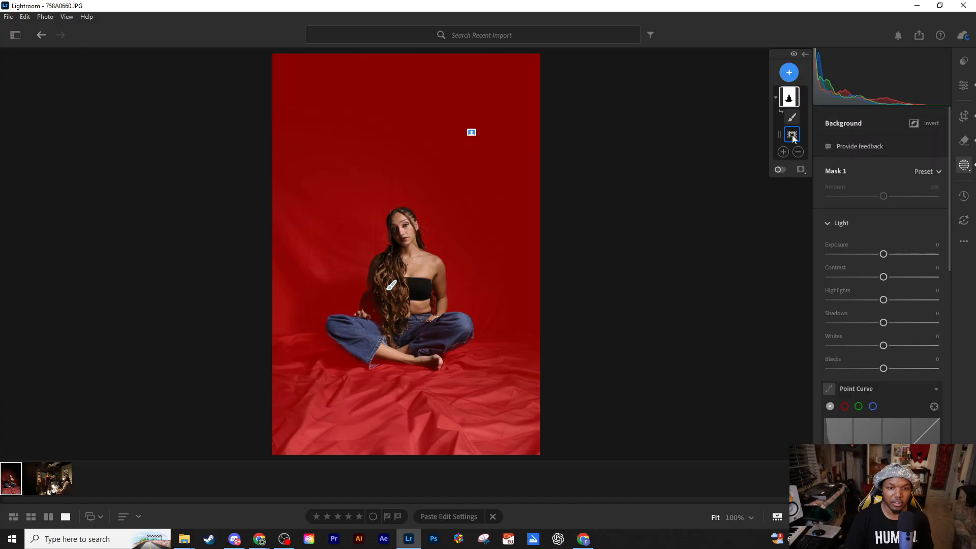
{"action": "left_click", "coordinate": [799, 151]}
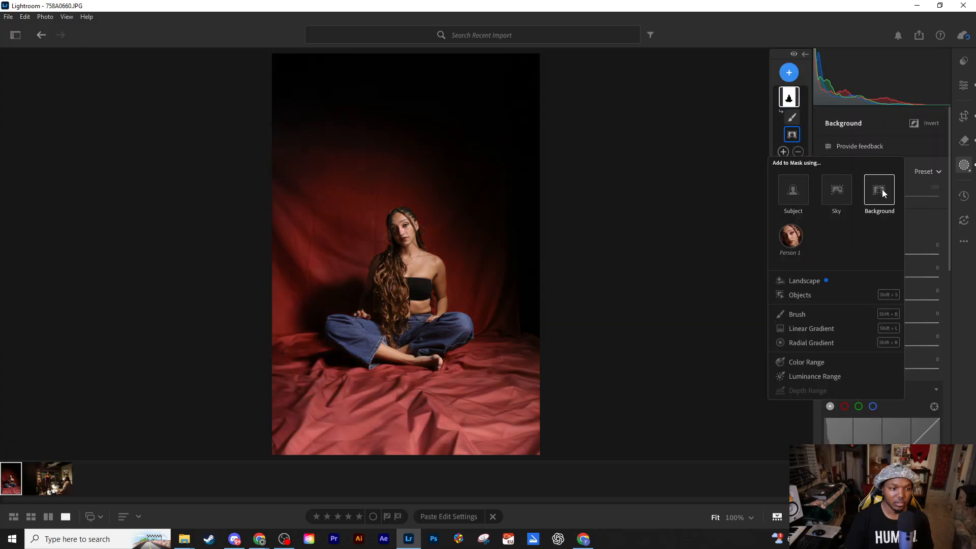
{"action": "left_click", "coordinate": [882, 190]}
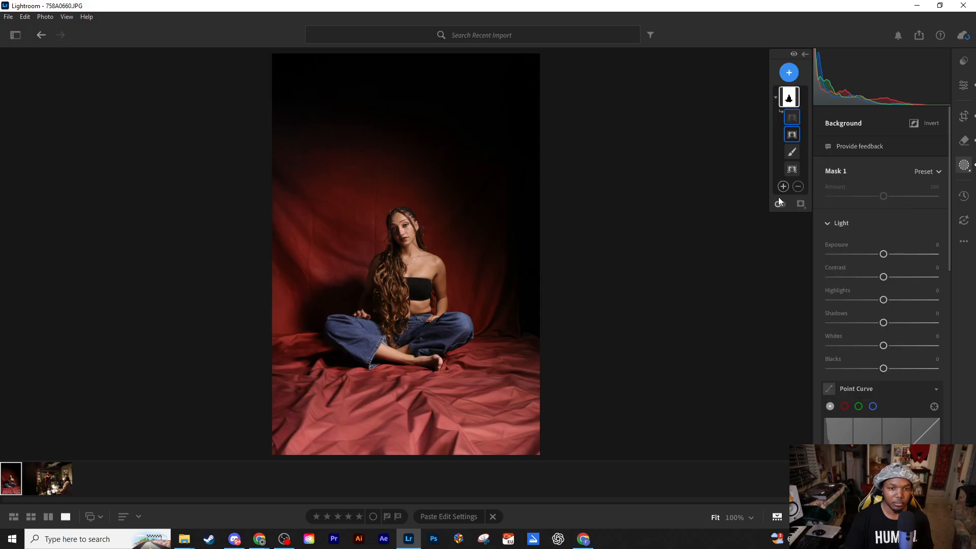
Examine the mask overlay around the woman and compare the areas covered by the Brush and Background components.
{"action": "key", "text": "o"}
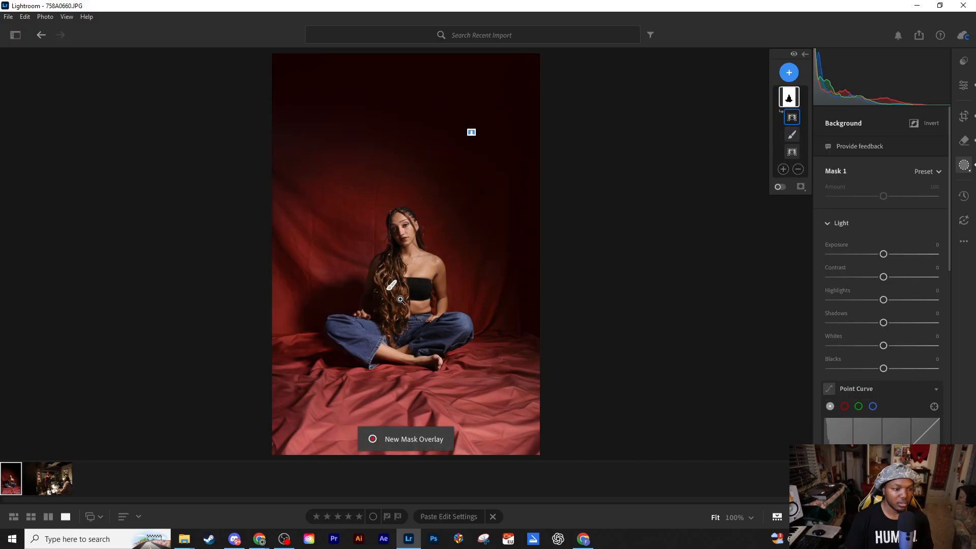
{"action": "key", "text": "o"}
{"action": "key", "text": "o"}
{"action": "key", "text": "o"}
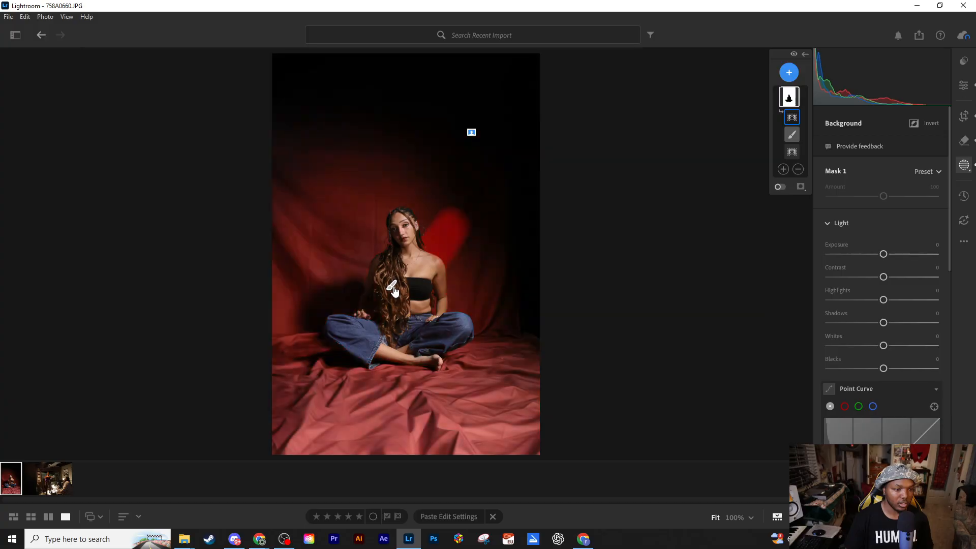
{"action": "key", "text": "o"}
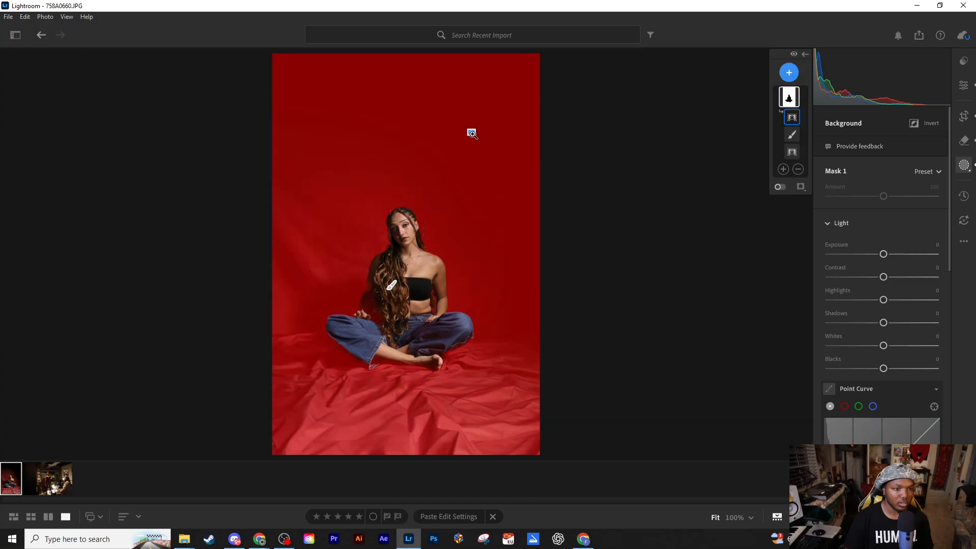
{"action": "left_click", "coordinate": [471, 133]}
{"action": "left_click", "coordinate": [466, 123]}
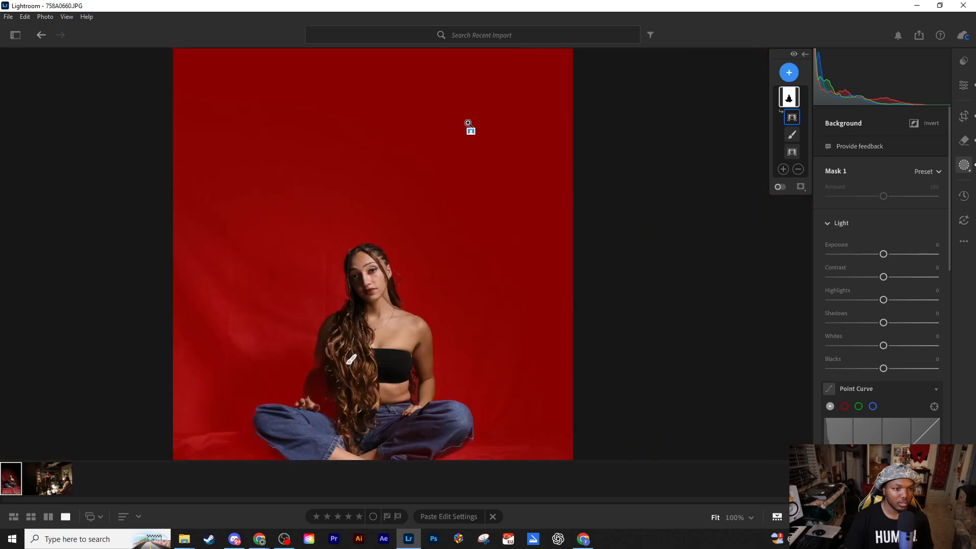
Try erasing the brush mask over the woman's hair, and delete the Brush component from the background mask.
{"action": "key", "text": "b"}
{"action": "key", "text": "alt"}
{"action": "mouse_move", "coordinate": [373, 314]}
{"action": "left_mouse_down"}
{"action": "mouse_move", "coordinate": [370, 326]}
{"action": "mouse_move", "coordinate": [372, 312]}
{"action": "mouse_move", "coordinate": [374, 321]}
{"action": "mouse_move", "coordinate": [387, 311]}
{"action": "left_mouse_up"}
{"action": "key", "text": "alt"}
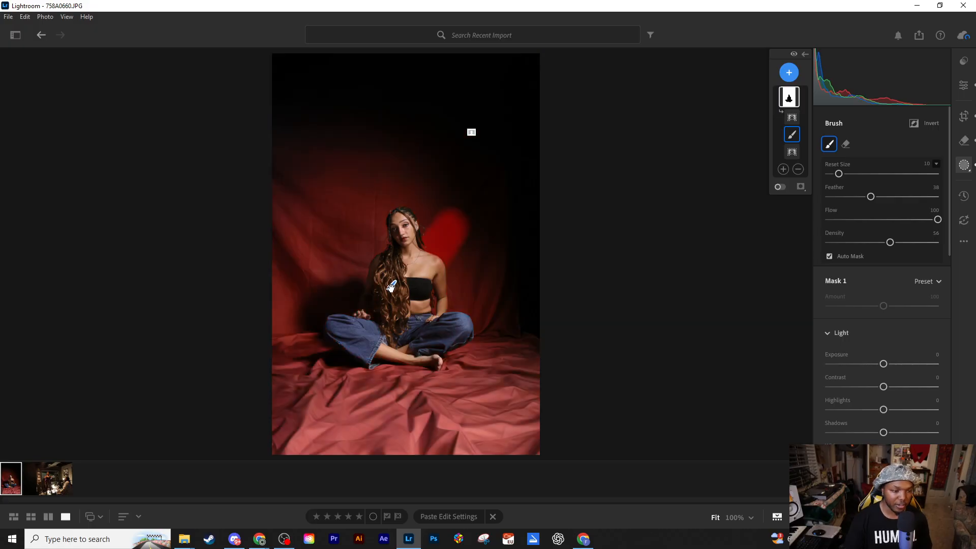
{"action": "key", "text": "Delete"}
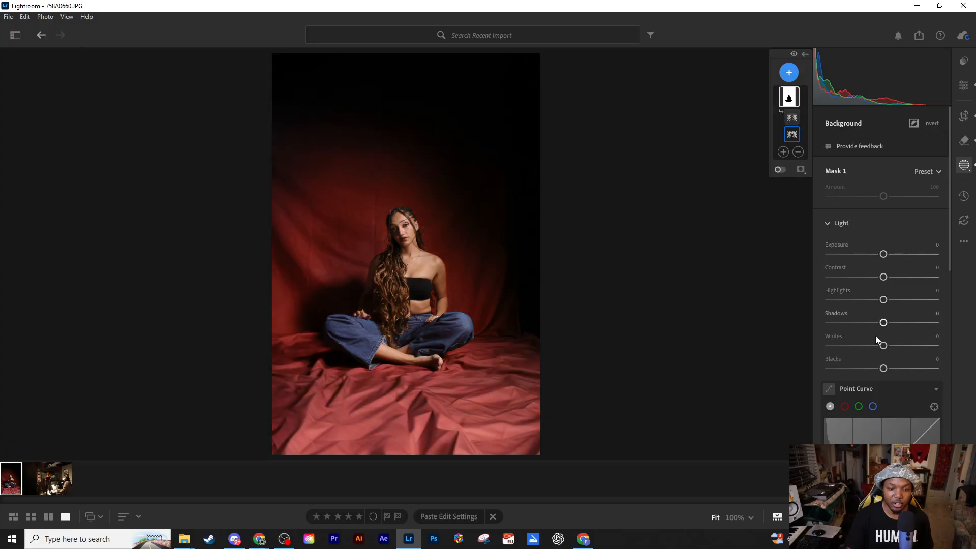
Try a slightly lower Exposure on the background mask and reset it.
{"action": "scroll", "coordinate": [871, 309], "scroll_direction": "down", "scroll_amount": 10}
{"action": "scroll", "coordinate": [877, 310], "scroll_direction": "up", "scroll_amount": 10}
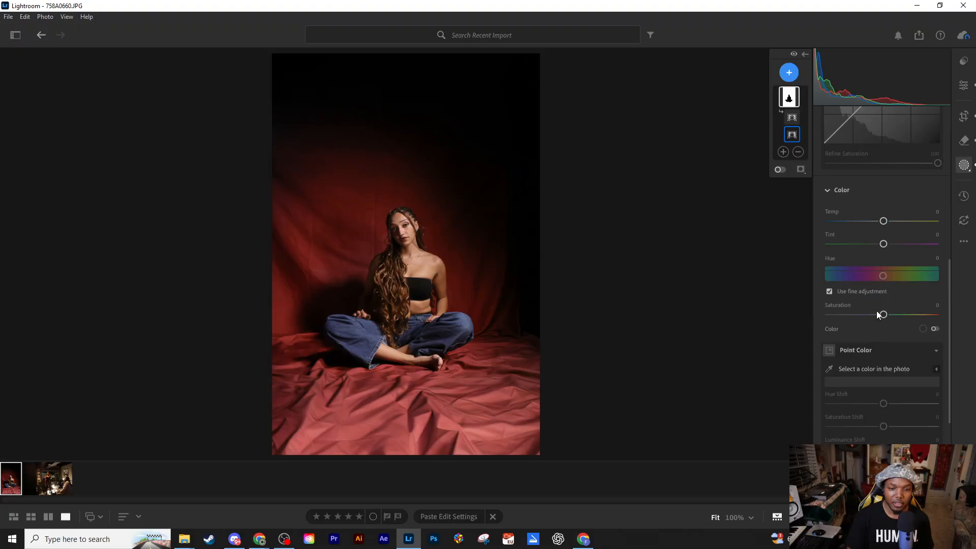
{"action": "scroll", "coordinate": [895, 239], "scroll_direction": "up", "scroll_amount": 1}
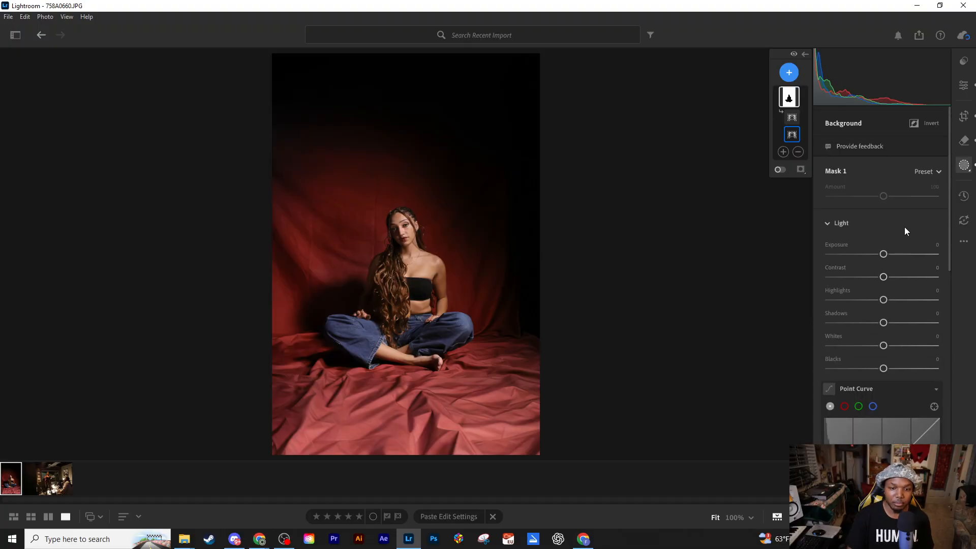
{"action": "mouse_move", "coordinate": [883, 255]}
{"action": "left_mouse_down"}
{"action": "mouse_move", "coordinate": [832, 260]}
{"action": "mouse_move", "coordinate": [921, 254]}
{"action": "mouse_move", "coordinate": [878, 255]}
{"action": "left_mouse_up"}
{"action": "double_click", "coordinate": [880, 254]}
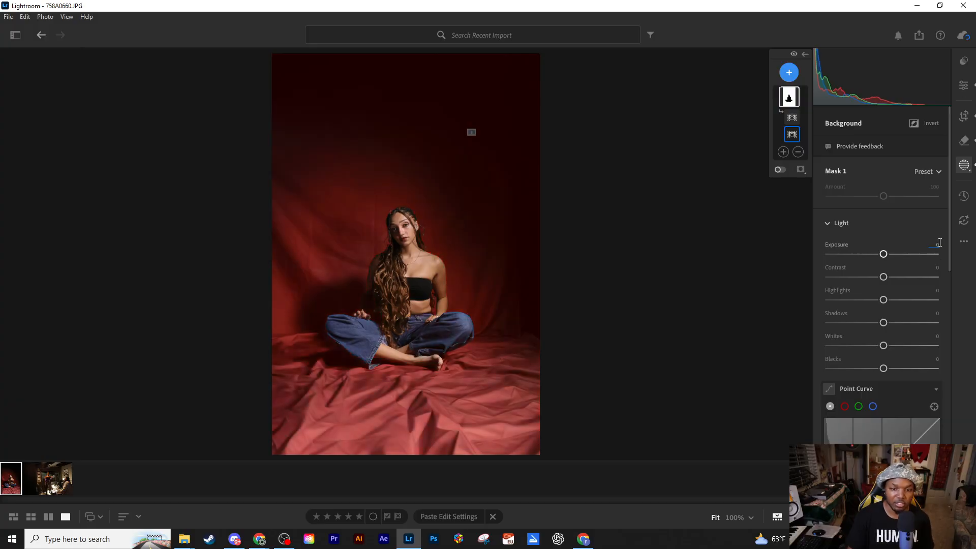
Try shifting the background mask's Hue, reset it, and set the mask's Saturation to +34.
{"action": "left_click_drag", "start_coordinate": [950, 233], "coordinate": [950, 472]}
{"action": "scroll", "coordinate": [938, 365], "scroll_direction": "up", "scroll_amount": 6}
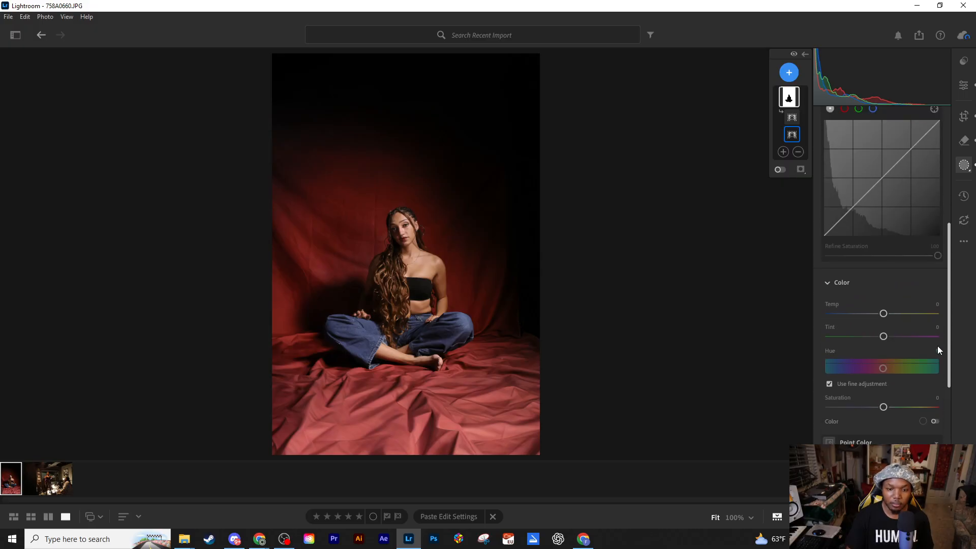
{"action": "mouse_move", "coordinate": [882, 368]}
{"action": "left_mouse_down"}
{"action": "mouse_move", "coordinate": [896, 368]}
{"action": "mouse_move", "coordinate": [884, 368]}
{"action": "left_mouse_up"}
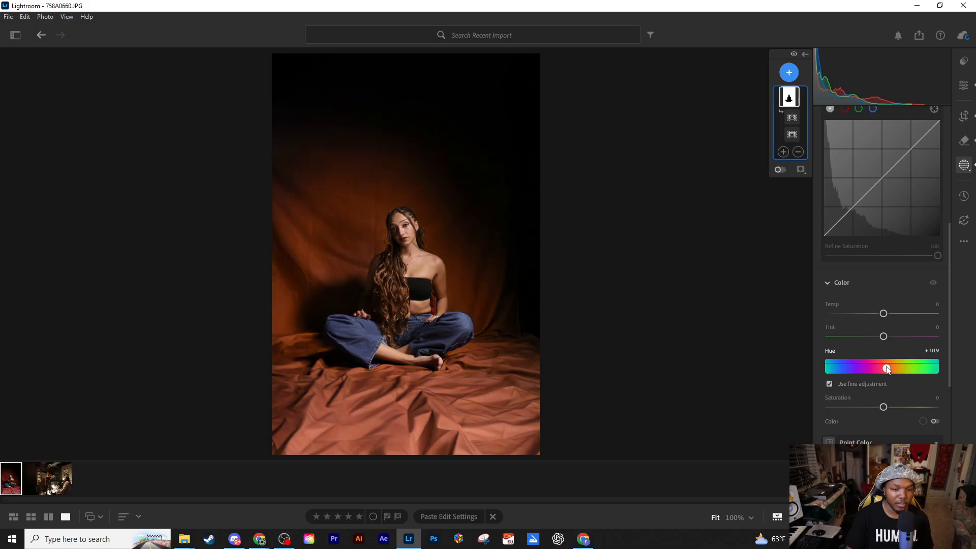
{"action": "left_click_drag", "start_coordinate": [883, 407], "coordinate": [929, 405]}
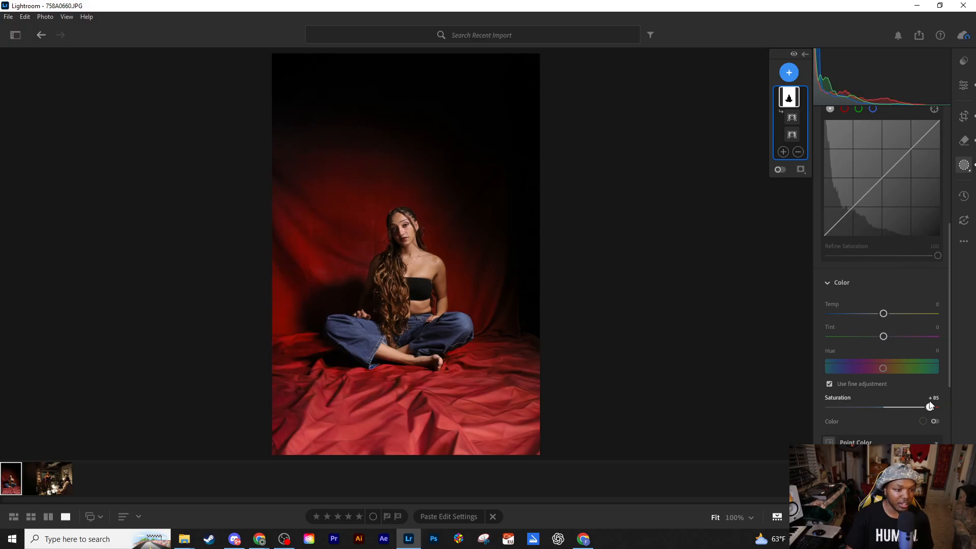
{"action": "left_click", "coordinate": [733, 517]}
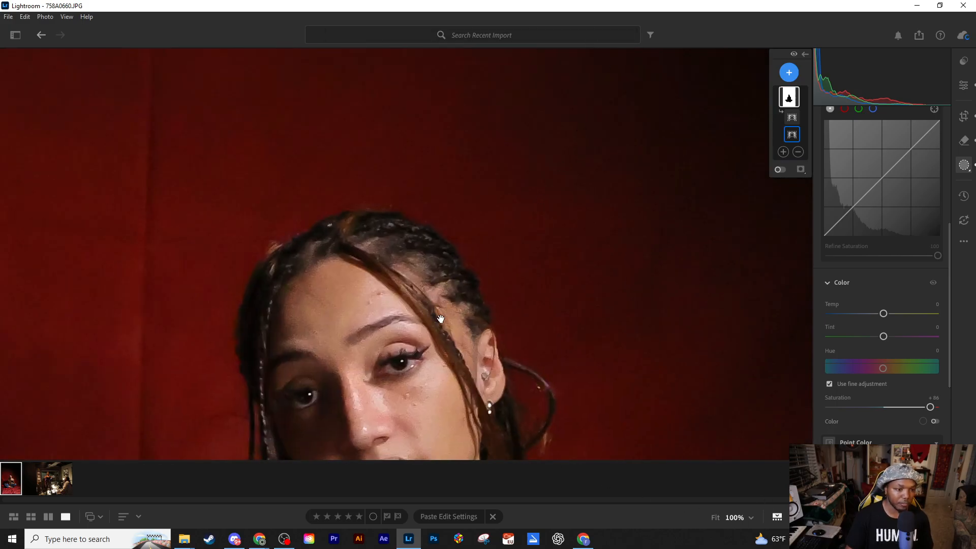
{"action": "left_click_drag", "start_coordinate": [930, 407], "coordinate": [902, 407]}
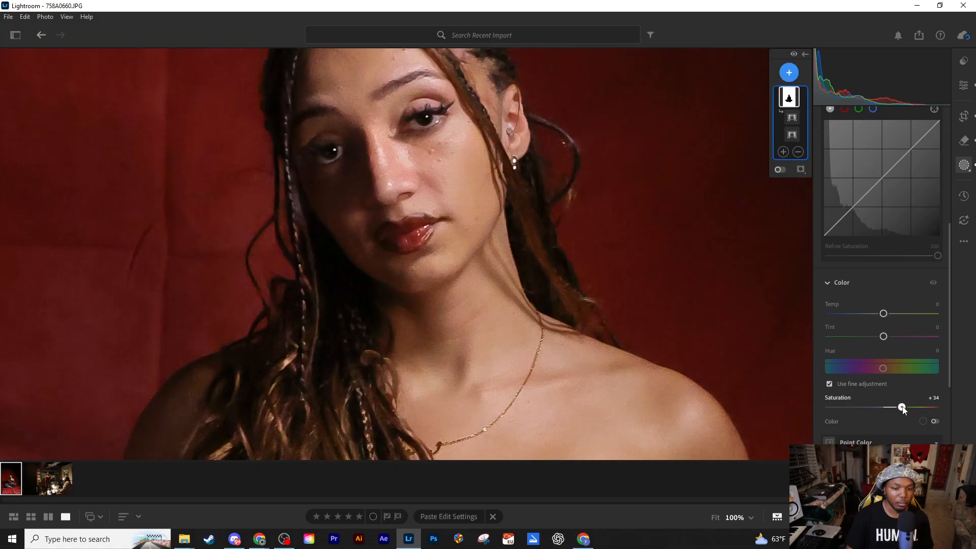
{"action": "left_click", "coordinate": [531, 300]}
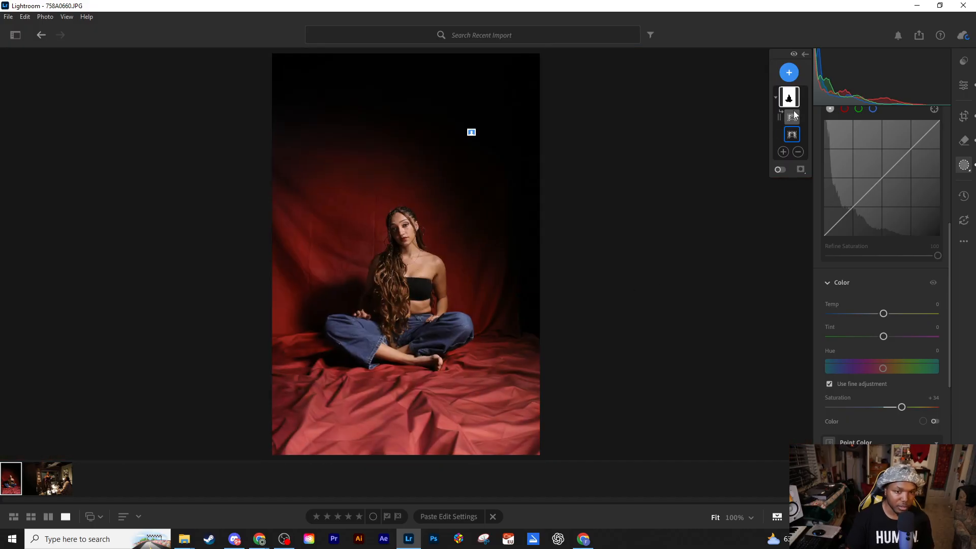
{"action": "mouse_move", "coordinate": [791, 96]}
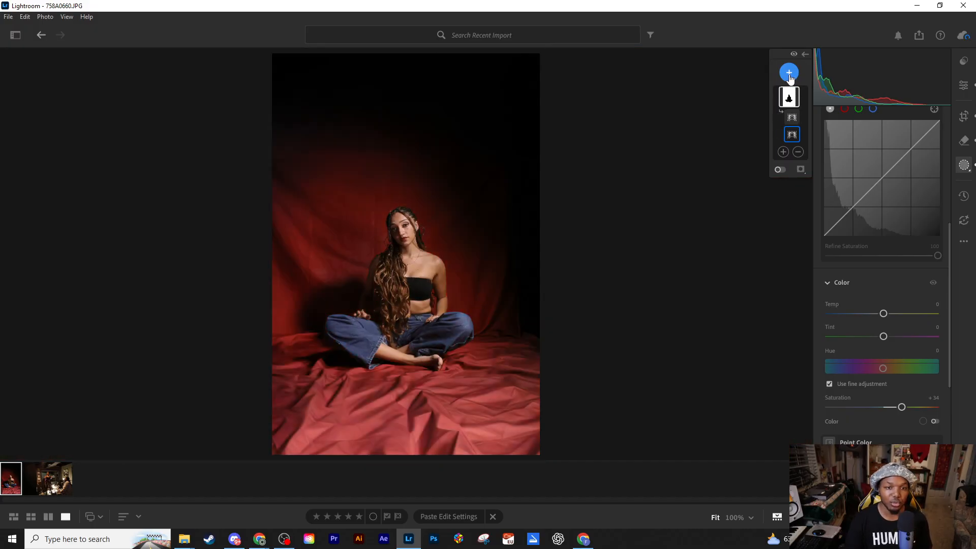
{"action": "left_click", "coordinate": [789, 97]}
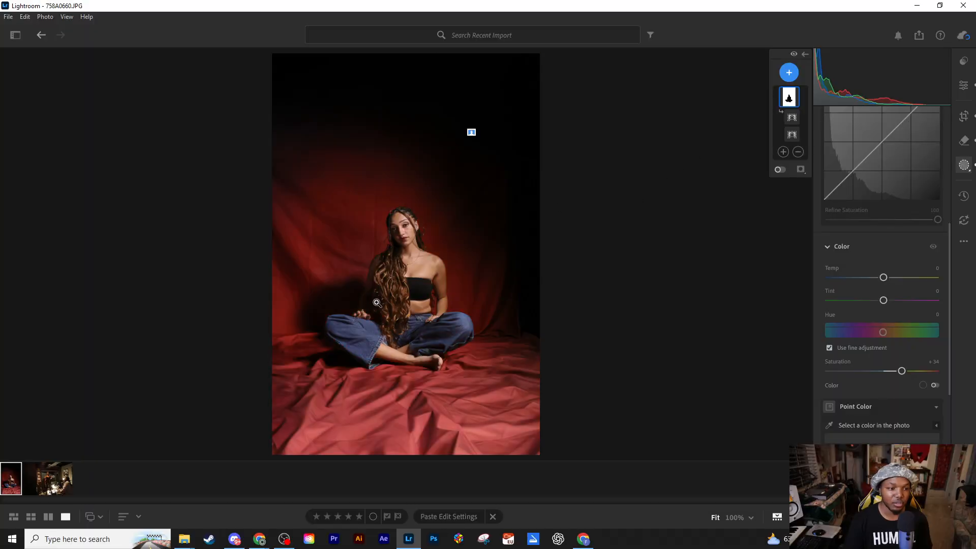
{"action": "left_click", "coordinate": [788, 118]}
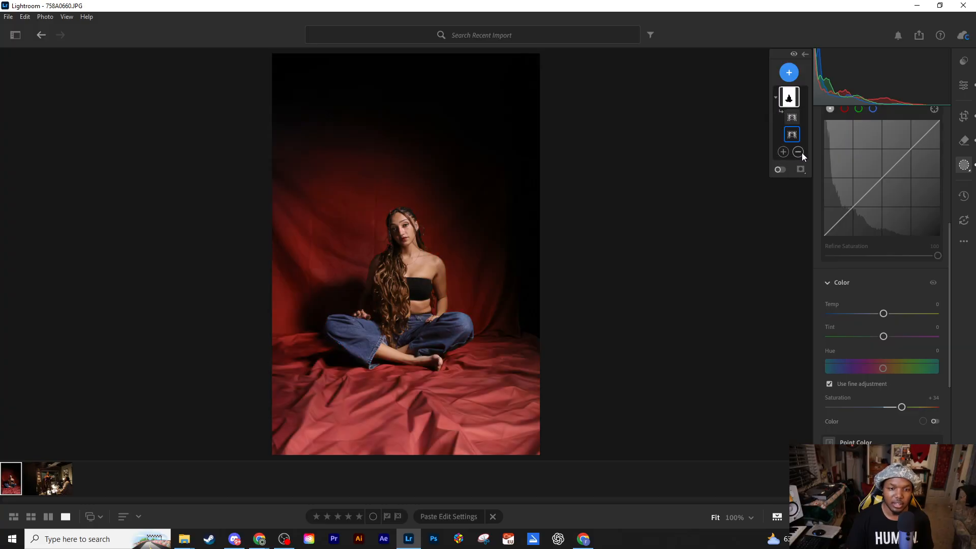
{"action": "left_click", "coordinate": [963, 166]}
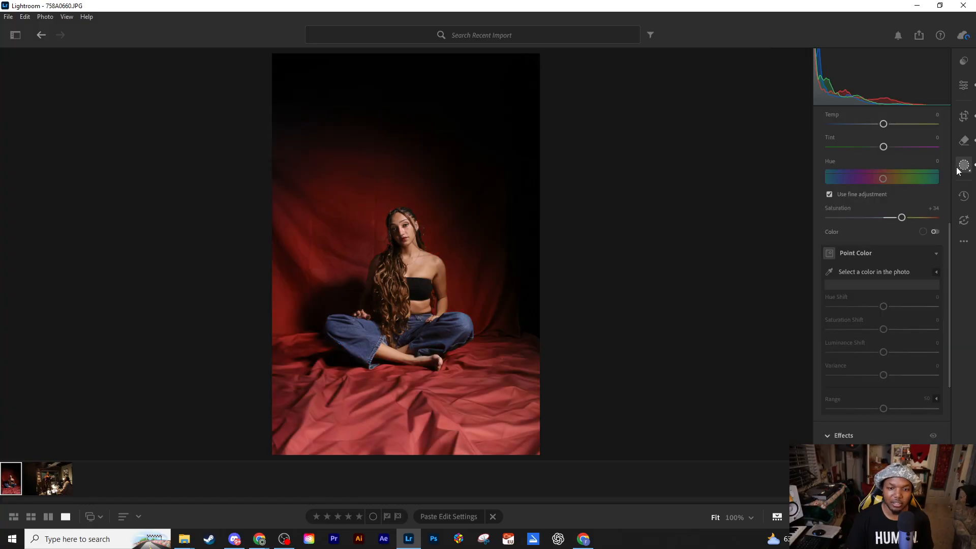
{"action": "left_click", "coordinate": [962, 166]}
{"action": "left_click", "coordinate": [964, 165]}
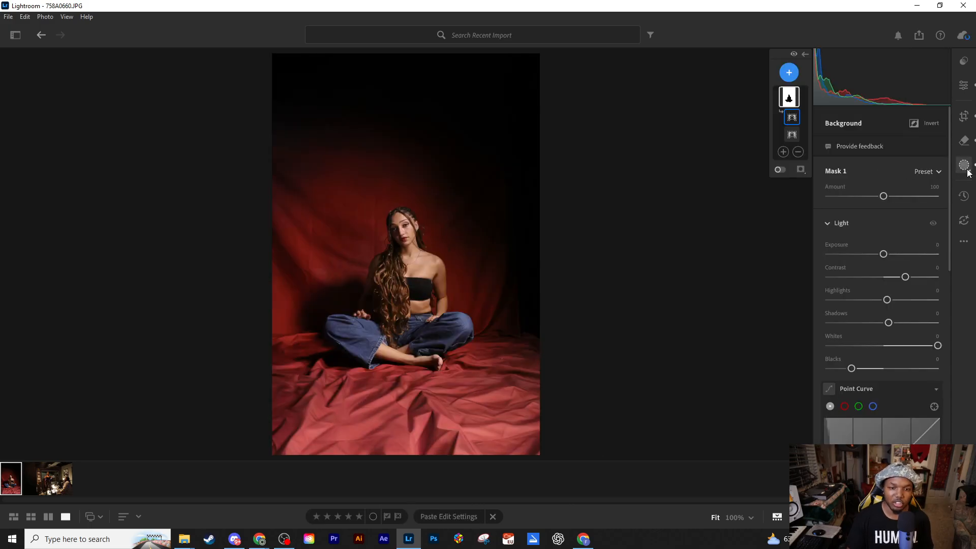
Return from masking to the whole-photo edit settings and enlarge the view on the woman.
{"action": "left_click", "coordinate": [968, 171]}
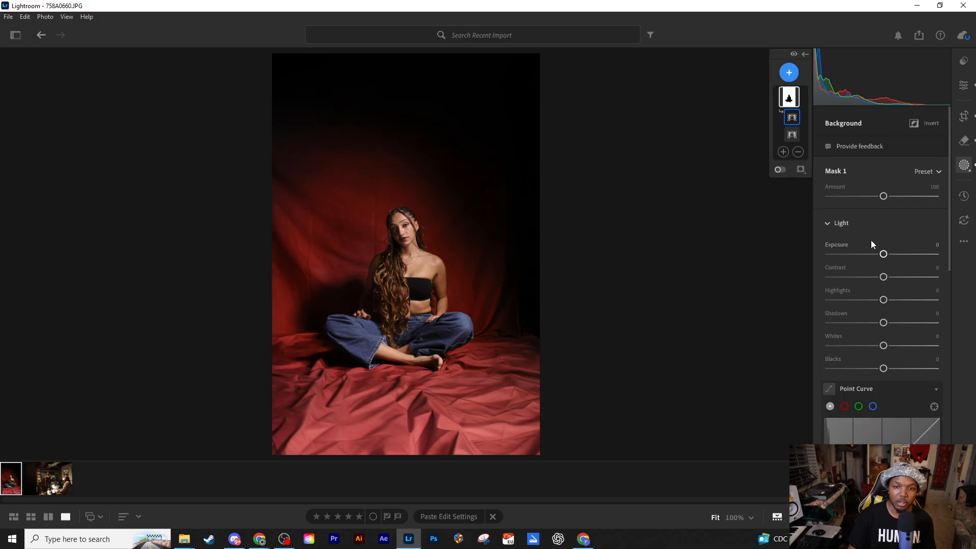
{"action": "left_click", "coordinate": [964, 86]}
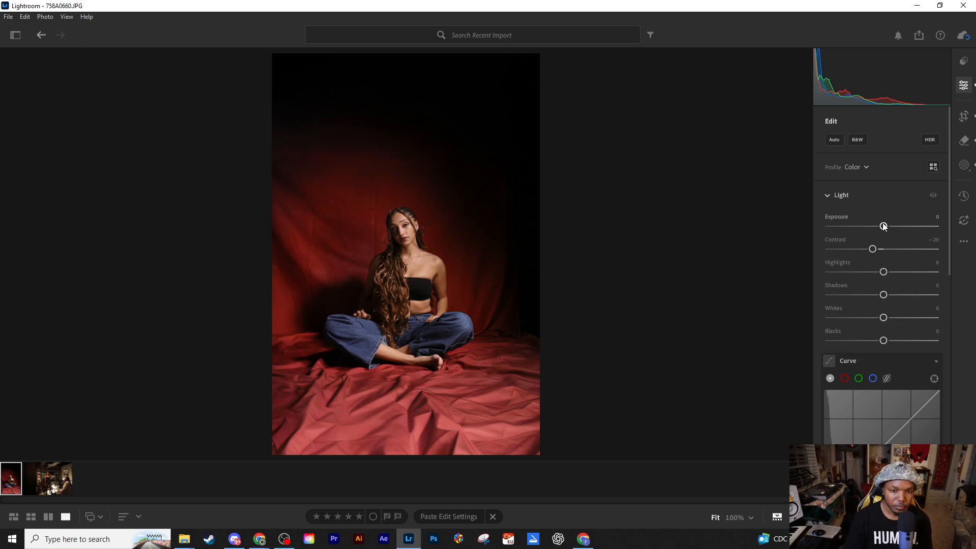
{"action": "left_click_drag", "start_coordinate": [885, 226], "coordinate": [882, 224]}
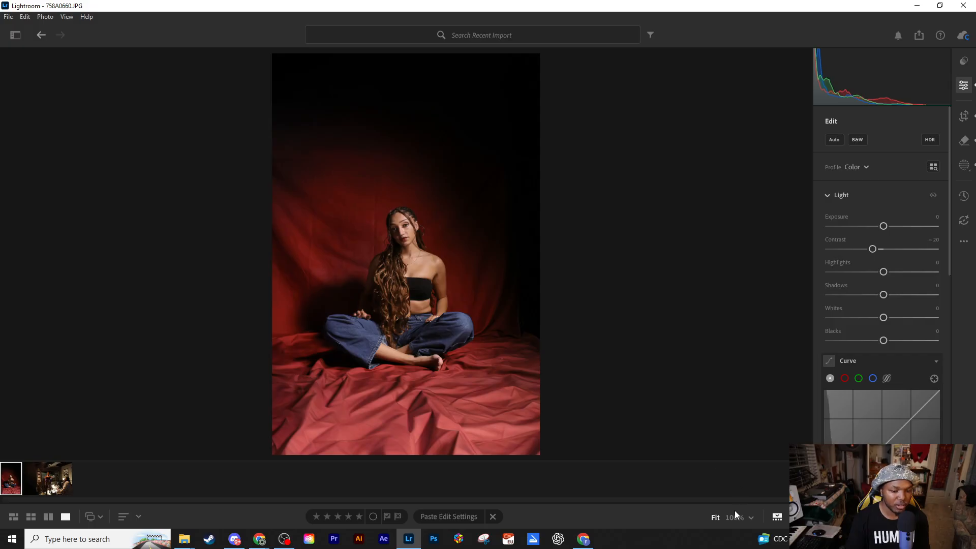
{"action": "left_click", "coordinate": [750, 519]}
{"action": "left_click", "coordinate": [761, 345]}
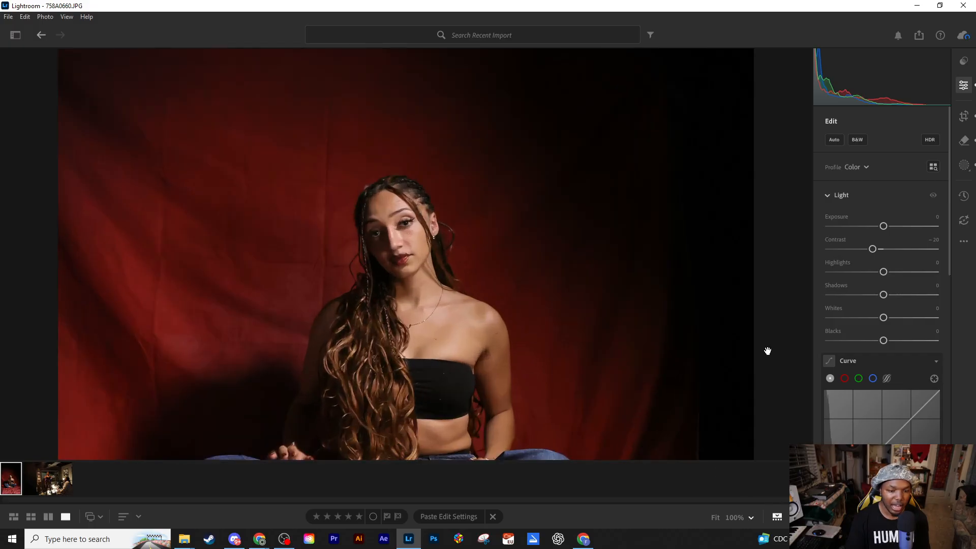
{"action": "left_click_drag", "start_coordinate": [383, 293], "coordinate": [383, 224]}
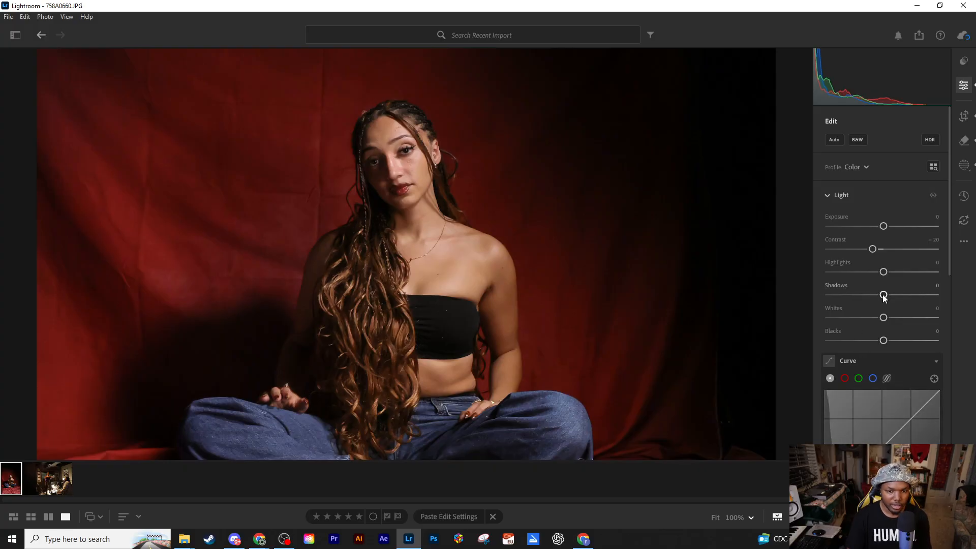
Try Shadows at +10 and +60 on the whole photo, and reset Shadows.
{"action": "key", "text": "Up"}
{"action": "key", "text": "Up"}
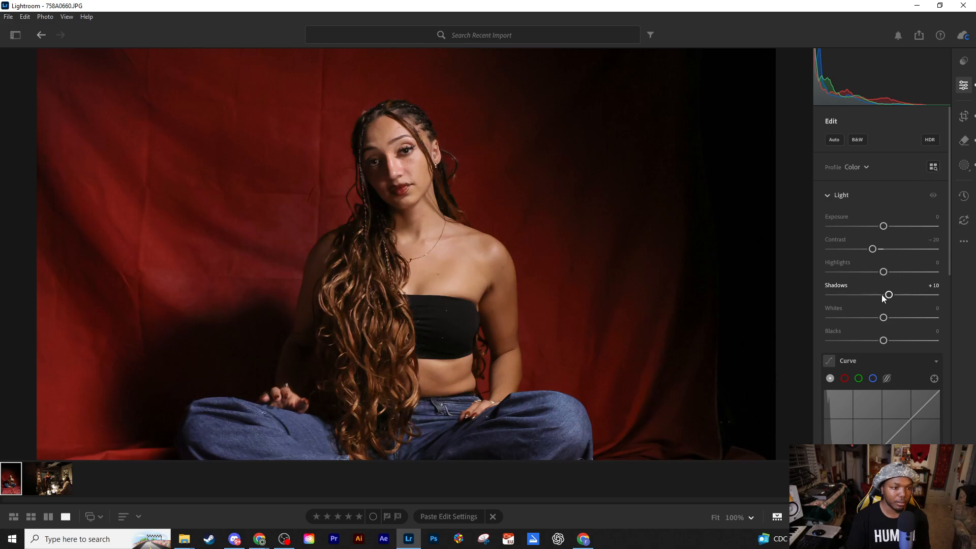
{"action": "left_click_drag", "start_coordinate": [949, 253], "coordinate": [953, 311]}
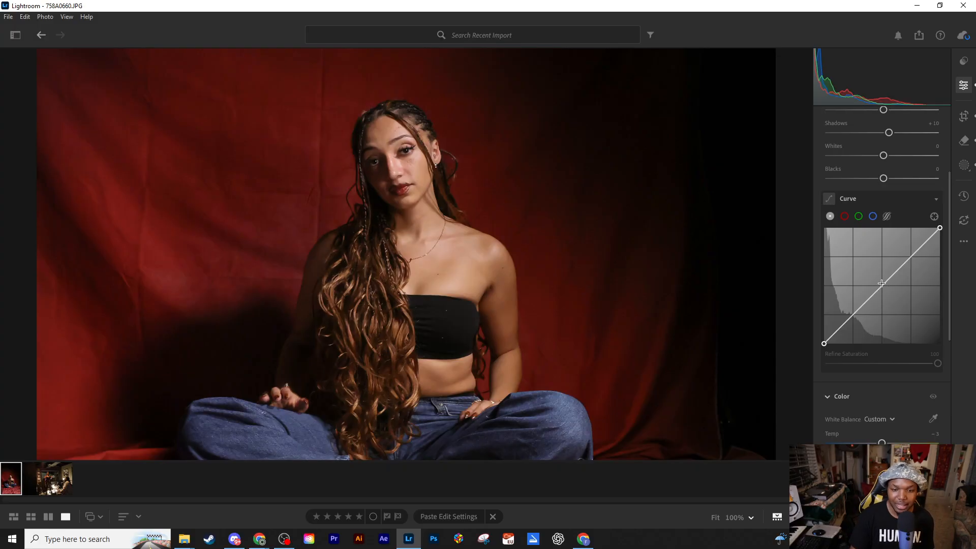
{"action": "scroll", "coordinate": [883, 282], "scroll_direction": "up", "scroll_amount": 4}
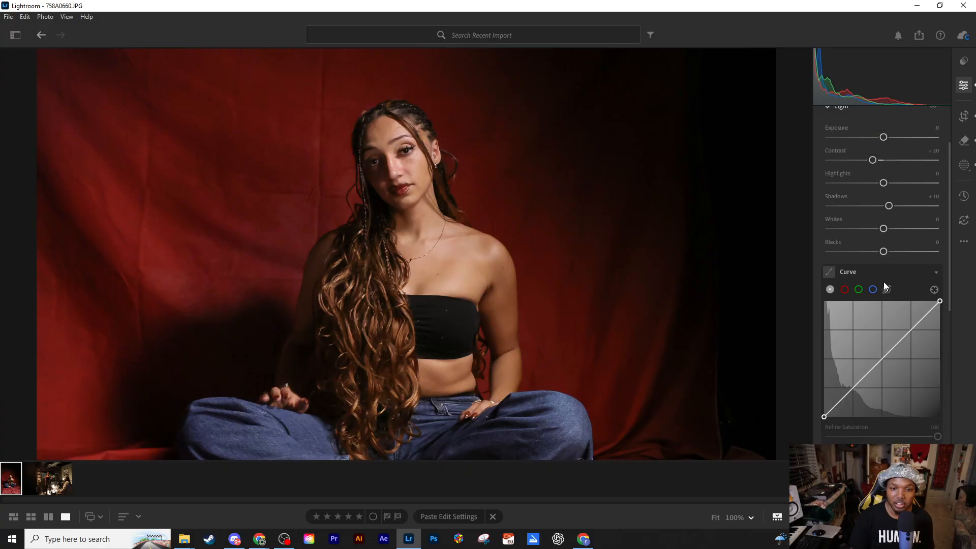
{"action": "left_click_drag", "start_coordinate": [888, 253], "coordinate": [916, 254]}
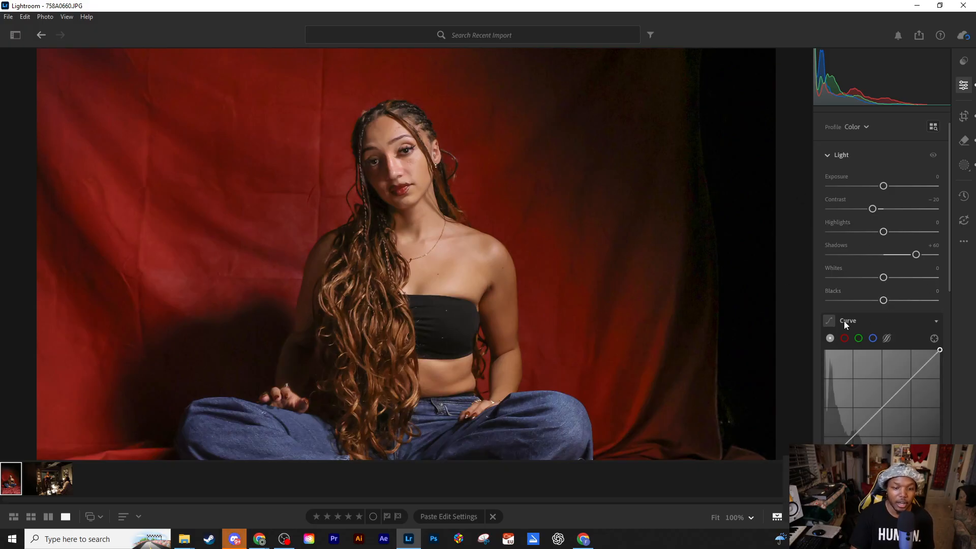
{"action": "double_click", "coordinate": [916, 254]}
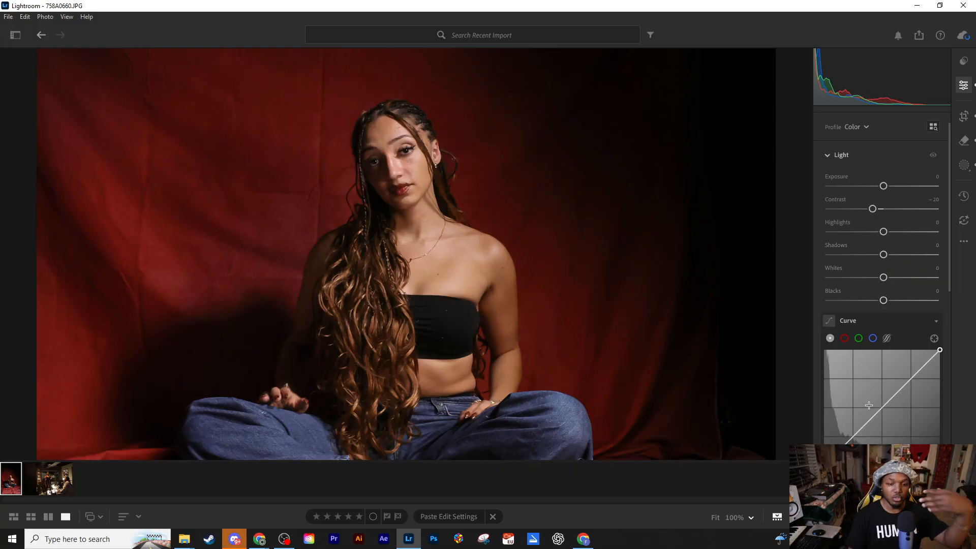
Try darkening the photo by pulling a midtone point below the tone curve's diagonal.
{"action": "mouse_move", "coordinate": [881, 405]}
{"action": "left_mouse_down"}
{"action": "mouse_move", "coordinate": [884, 422]}
{"action": "mouse_move", "coordinate": [846, 393]}
{"action": "mouse_move", "coordinate": [889, 425]}
{"action": "mouse_move", "coordinate": [879, 412]}
{"action": "left_mouse_up"}
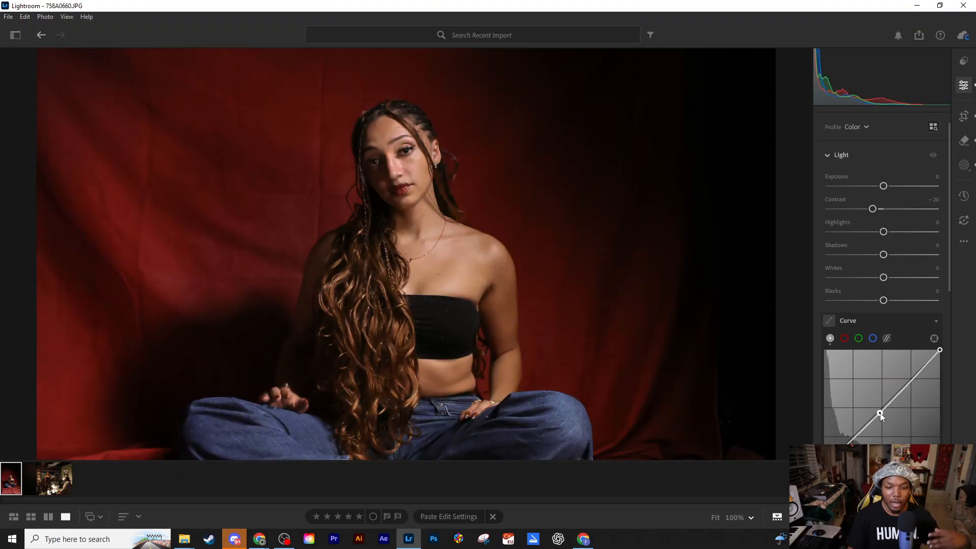
{"action": "double_click", "coordinate": [879, 412]}
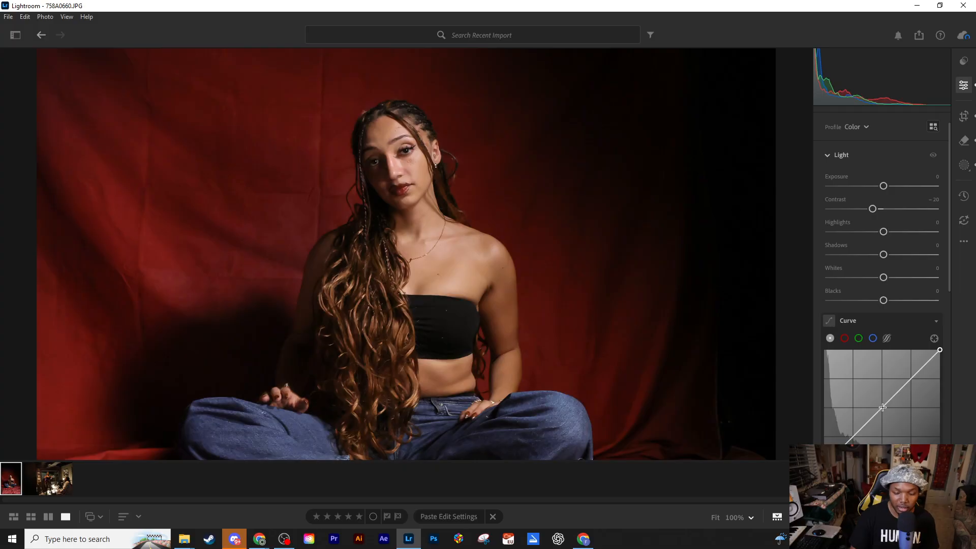
{"action": "left_click_drag", "start_coordinate": [882, 408], "coordinate": [863, 435]}
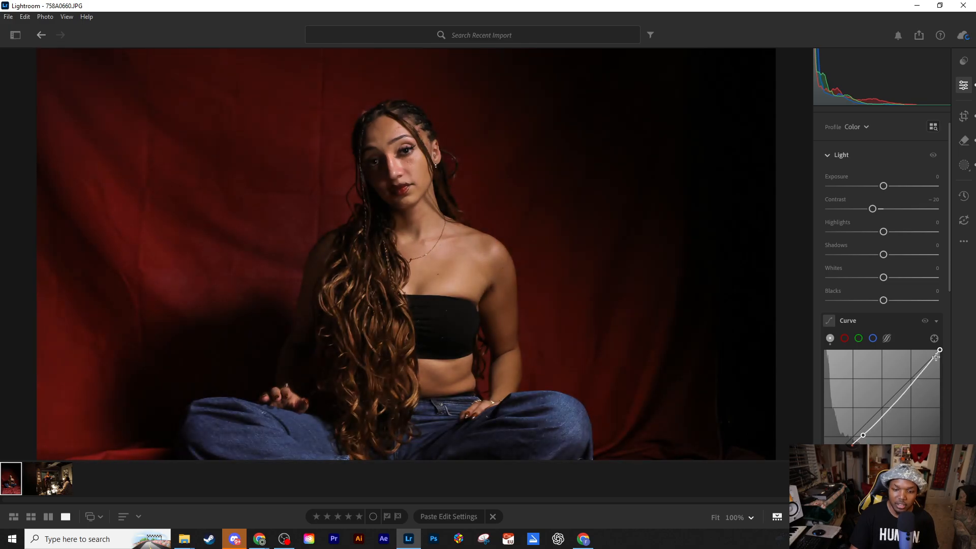
Place midtone, highlight and shadow anchor points on the tone curve's diagonal where the grid lines cross.
{"action": "left_click_drag", "start_coordinate": [863, 435], "coordinate": [880, 408]}
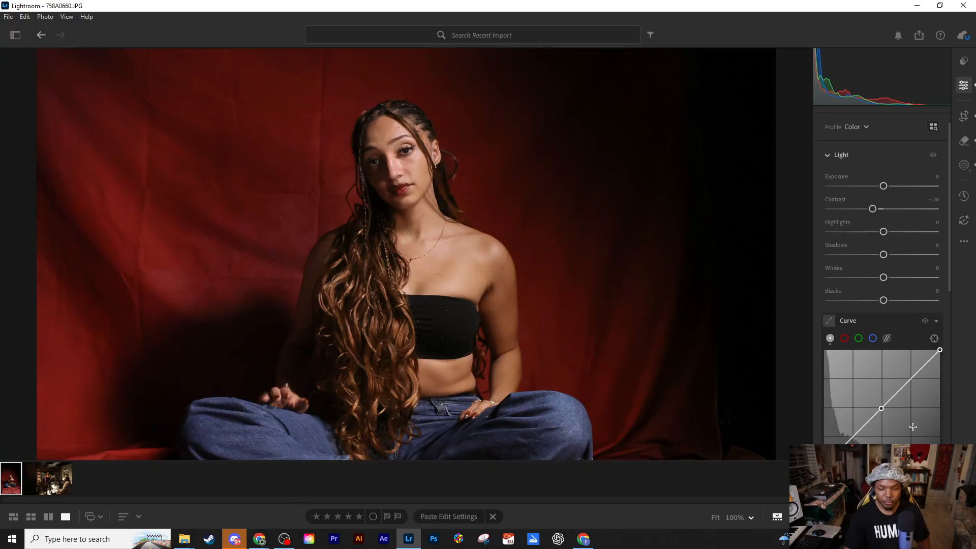
{"action": "left_click", "coordinate": [912, 379]}
{"action": "left_click", "coordinate": [852, 438]}
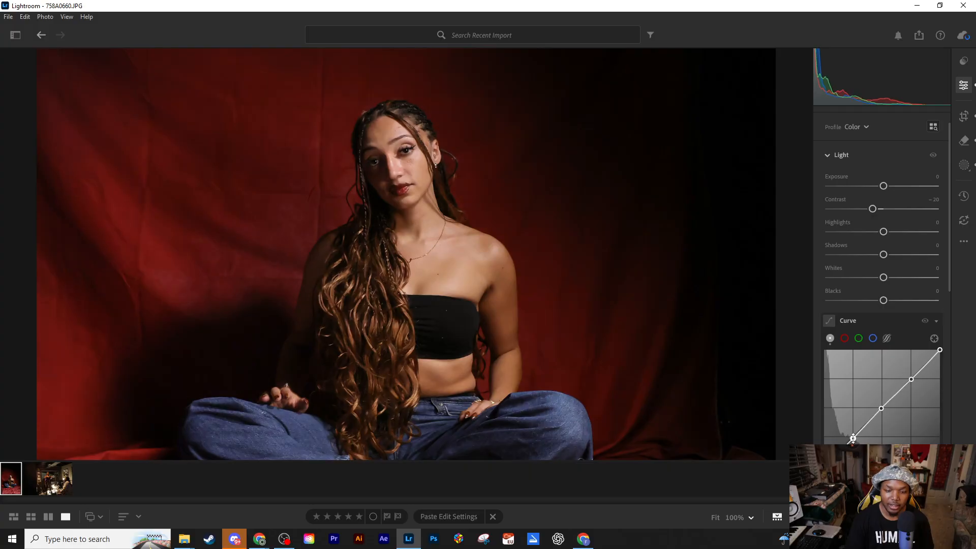
{"action": "left_click_drag", "start_coordinate": [852, 438], "coordinate": [853, 437]}
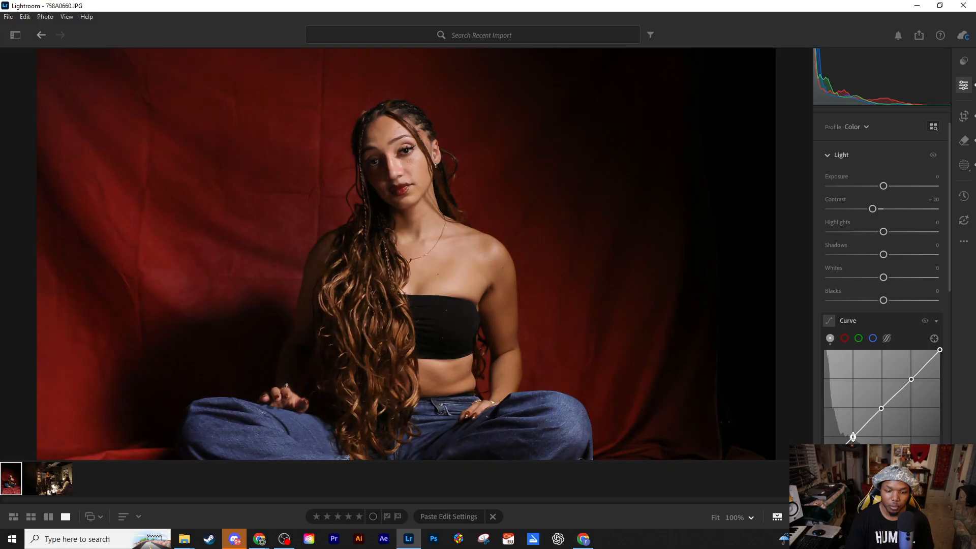
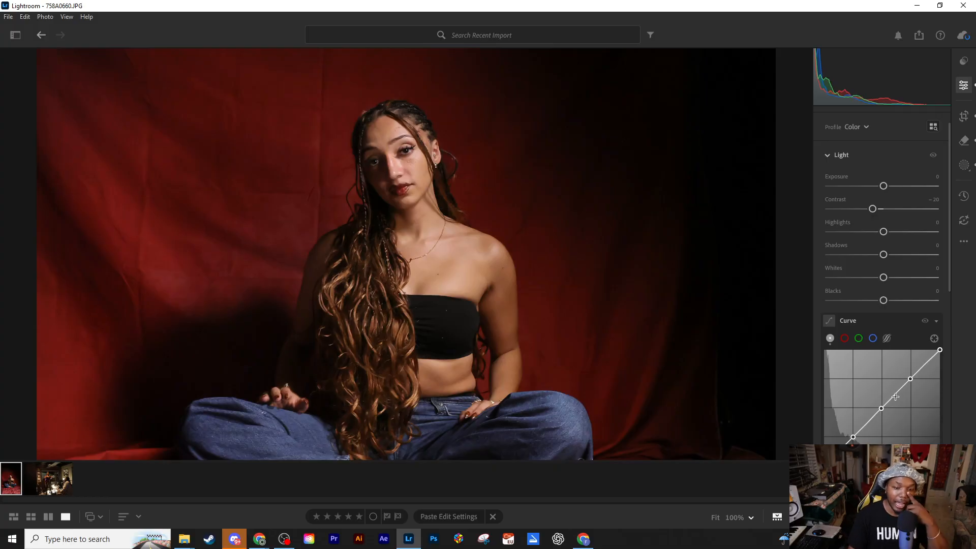
{"action": "left_click_drag", "start_coordinate": [896, 399], "coordinate": [920, 366]}
{"action": "mouse_move", "coordinate": [864, 428]}
{"action": "left_mouse_down"}
{"action": "mouse_move", "coordinate": [858, 409]}
{"action": "mouse_move", "coordinate": [875, 425]}
{"action": "mouse_move", "coordinate": [865, 416]}
{"action": "left_mouse_up"}
{"action": "double_click", "coordinate": [865, 416]}
{"action": "mouse_move", "coordinate": [839, 451]}
{"action": "left_mouse_down"}
{"action": "mouse_move", "coordinate": [848, 460]}
{"action": "mouse_move", "coordinate": [835, 443]}
{"action": "mouse_move", "coordinate": [843, 460]}
{"action": "mouse_move", "coordinate": [839, 451]}
{"action": "left_mouse_up"}
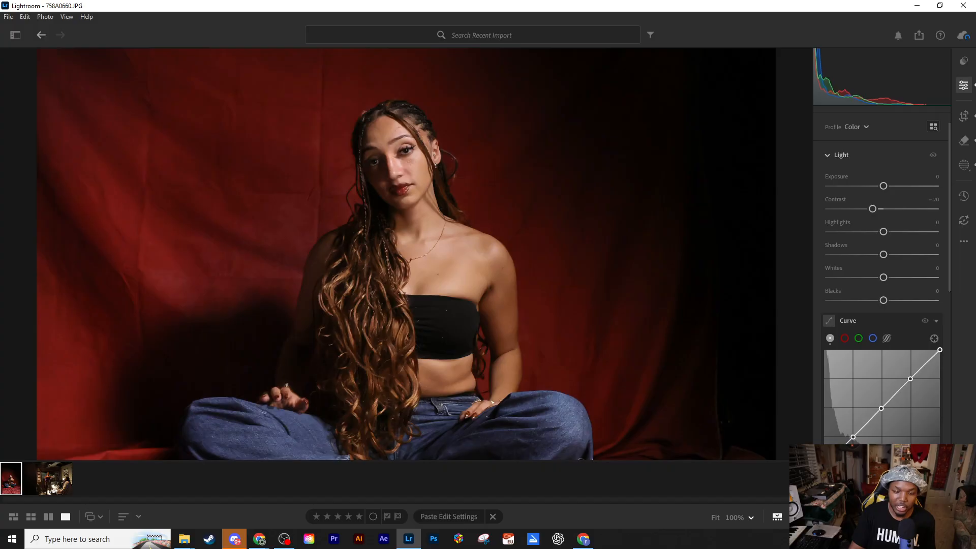
Try darker and lighter positions for the shadow point on the tone curve.
{"action": "left_click_drag", "start_coordinate": [853, 436], "coordinate": [857, 440]}
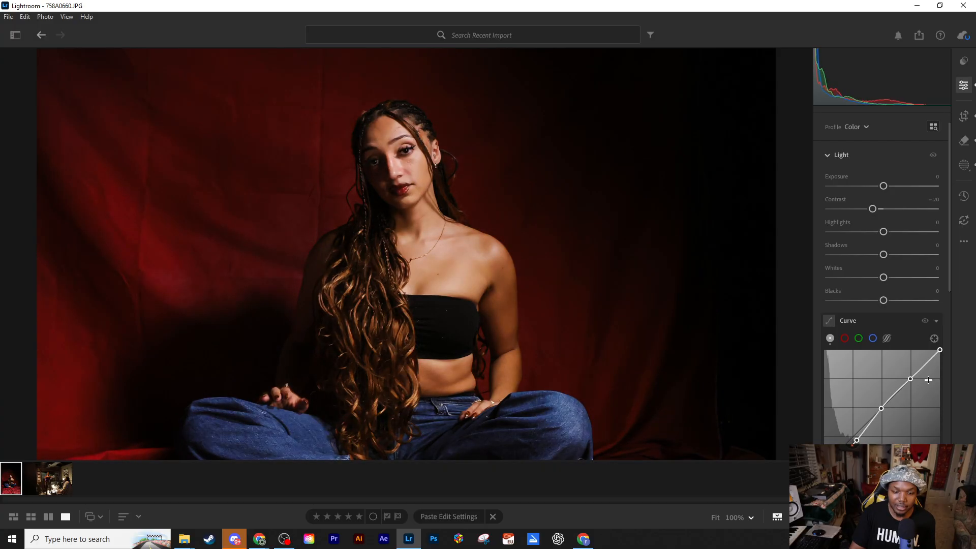
{"action": "left_click_drag", "start_coordinate": [857, 440], "coordinate": [852, 435]}
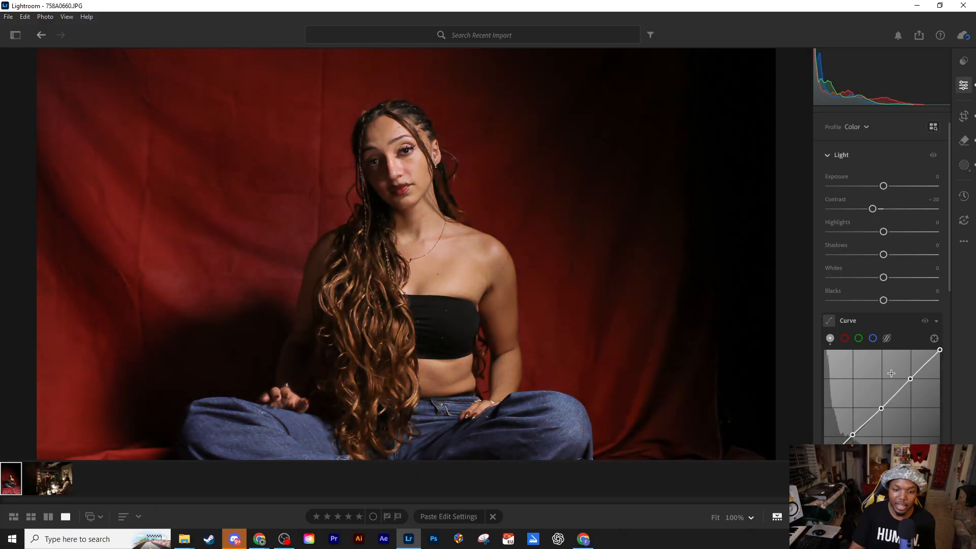
{"action": "left_click_drag", "start_coordinate": [853, 435], "coordinate": [859, 442]}
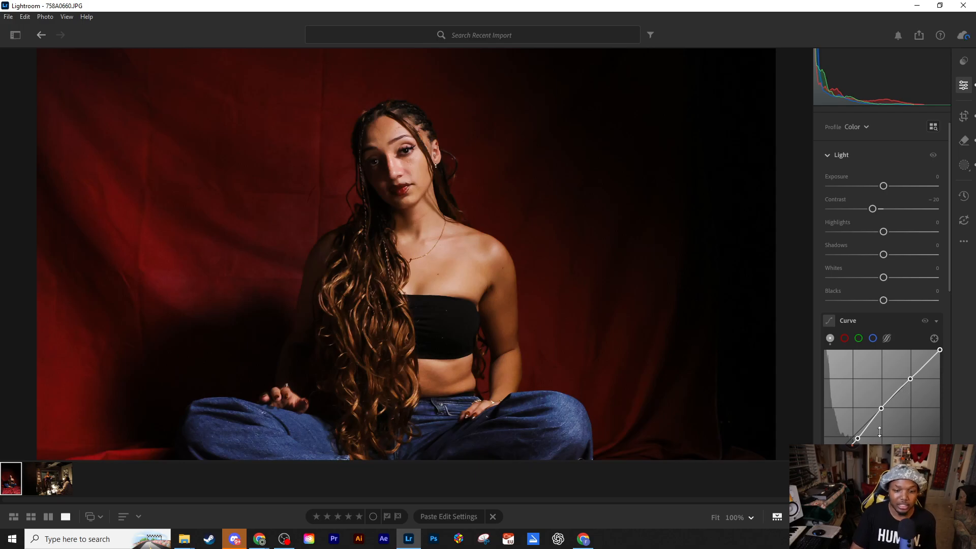
{"action": "left_click_drag", "start_coordinate": [858, 439], "coordinate": [856, 440]}
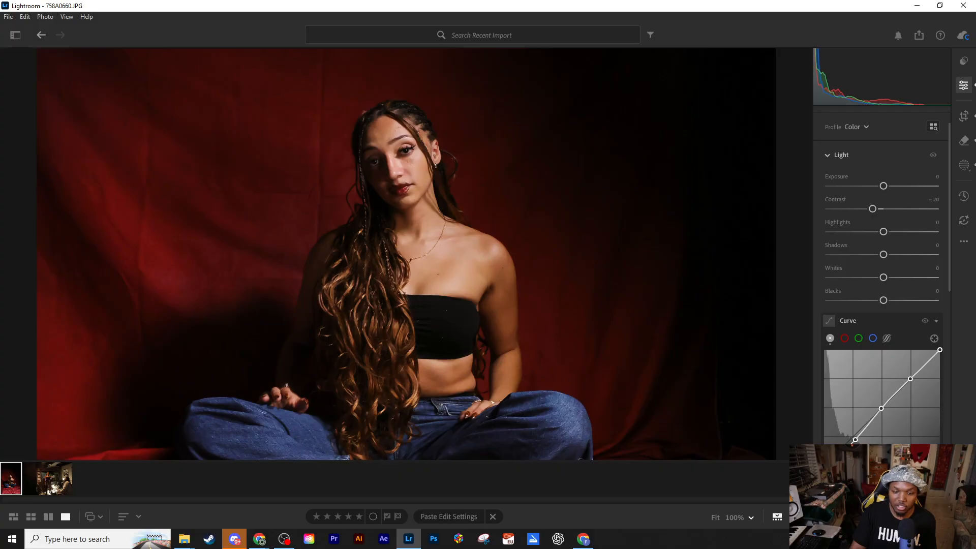
{"action": "left_click_drag", "start_coordinate": [855, 440], "coordinate": [854, 441]}
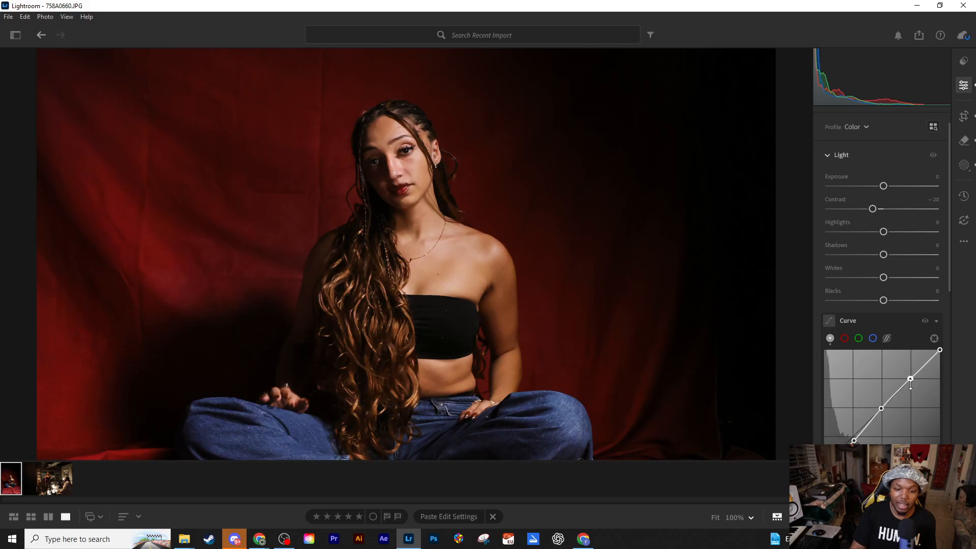
Try pulling the tone curve's highlights below the diagonal, and return the highlight and shadow points to the diagonal.
{"action": "left_click_drag", "start_coordinate": [910, 378], "coordinate": [947, 383]}
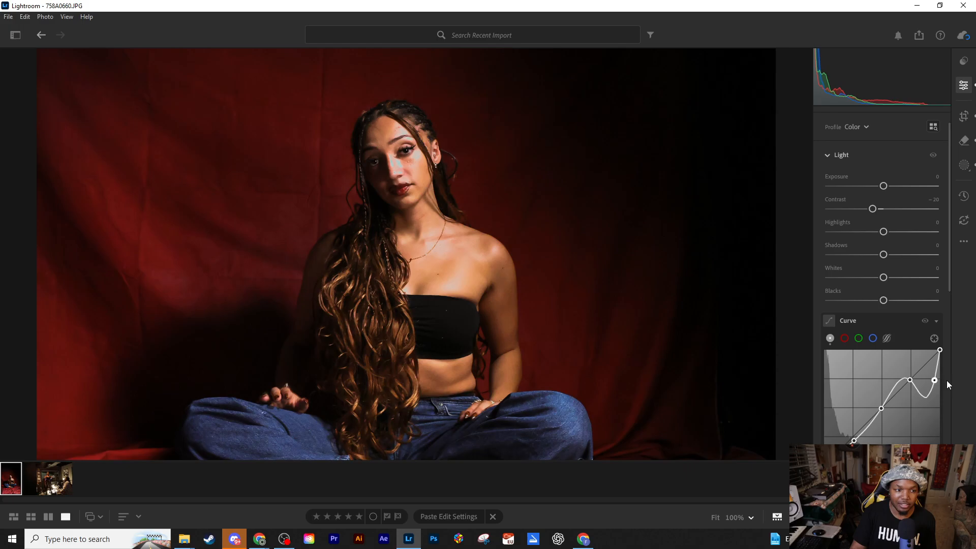
{"action": "double_click", "coordinate": [934, 380]}
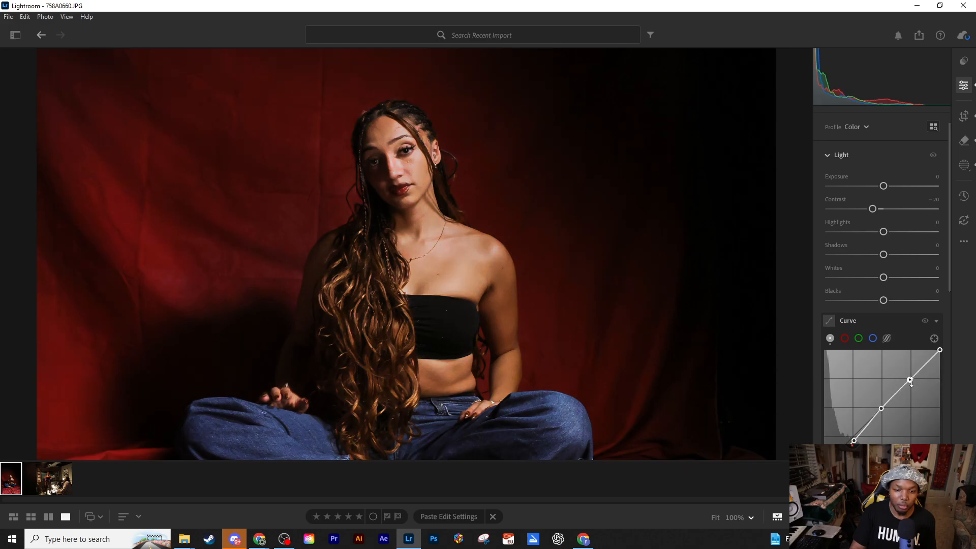
{"action": "left_click_drag", "start_coordinate": [910, 380], "coordinate": [920, 383]}
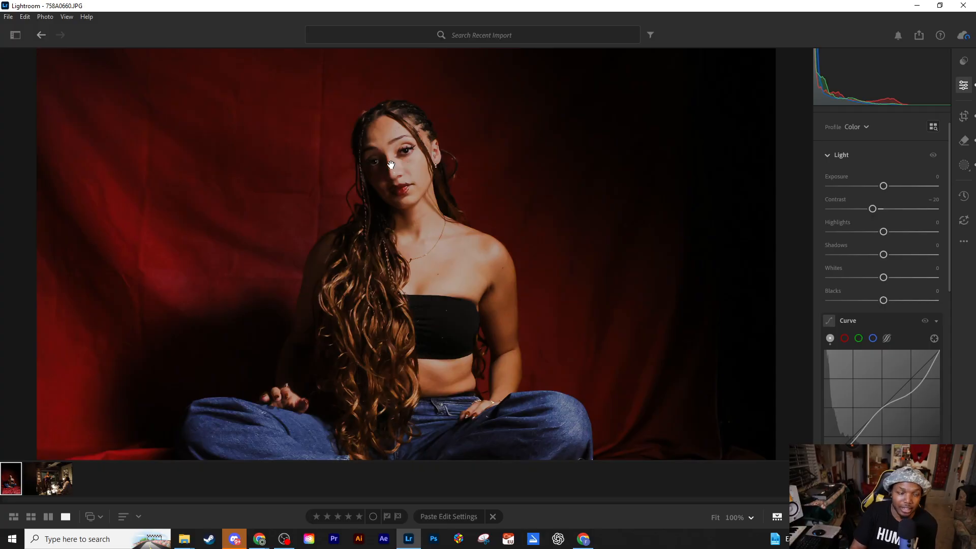
{"action": "left_click_drag", "start_coordinate": [920, 369], "coordinate": [920, 385]}
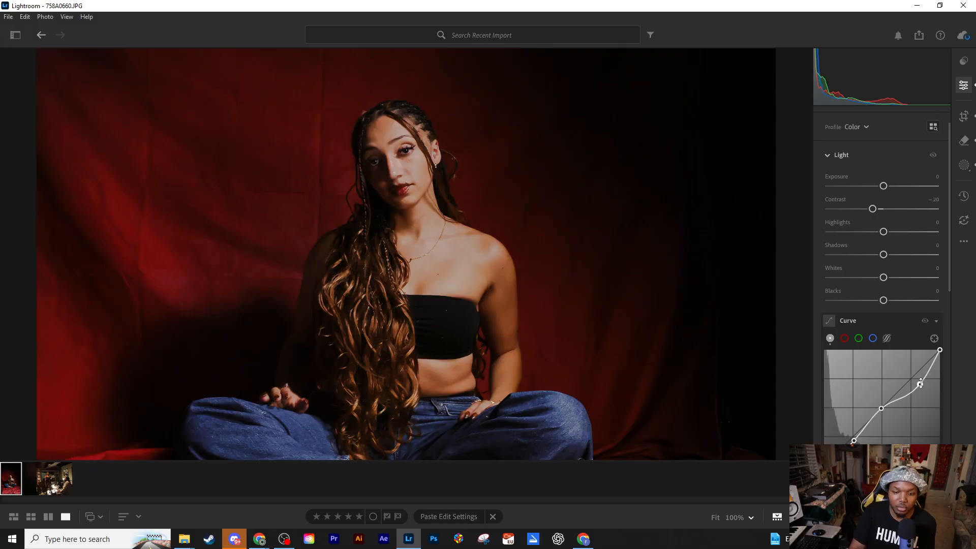
{"action": "left_click_drag", "start_coordinate": [920, 384], "coordinate": [911, 379]}
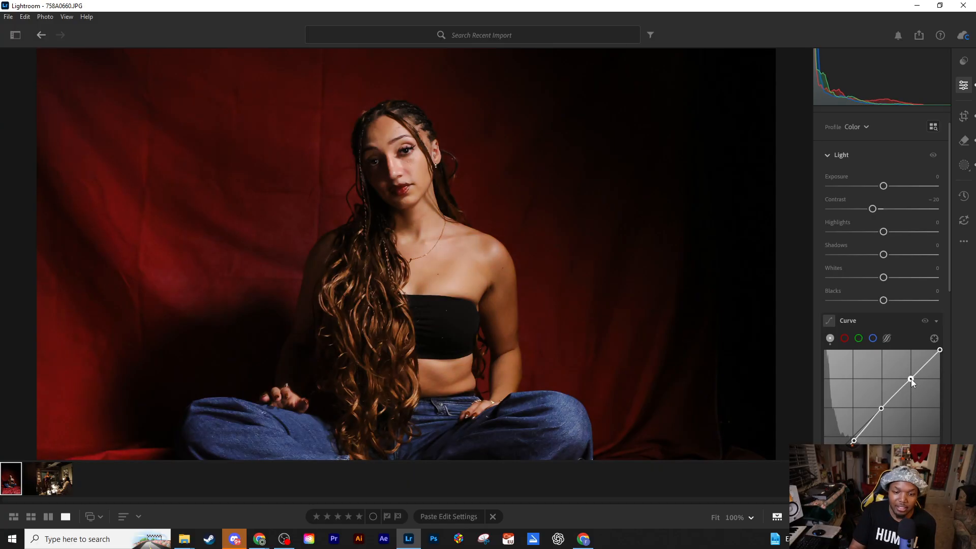
{"action": "left_click_drag", "start_coordinate": [853, 441], "coordinate": [852, 437]}
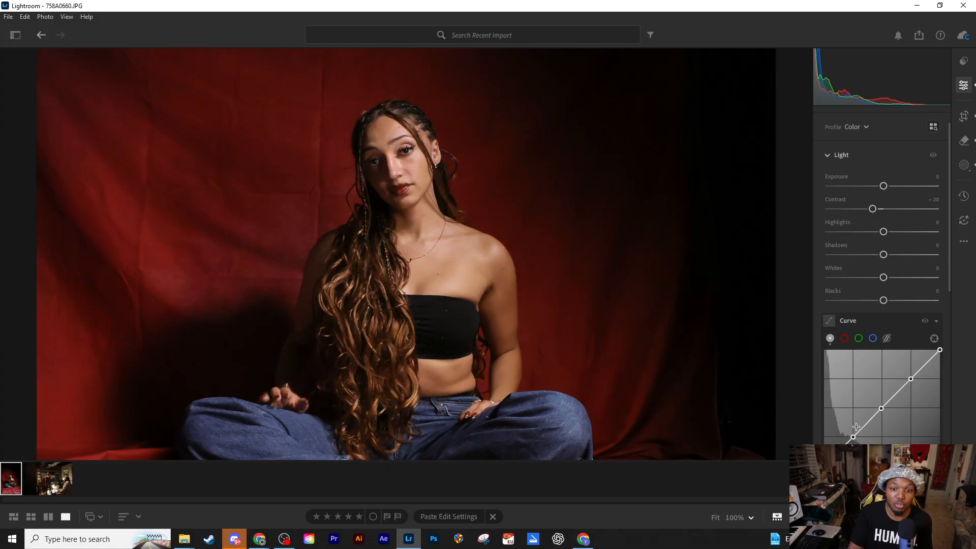
{"action": "left_click_drag", "start_coordinate": [391, 248], "coordinate": [405, 209]}
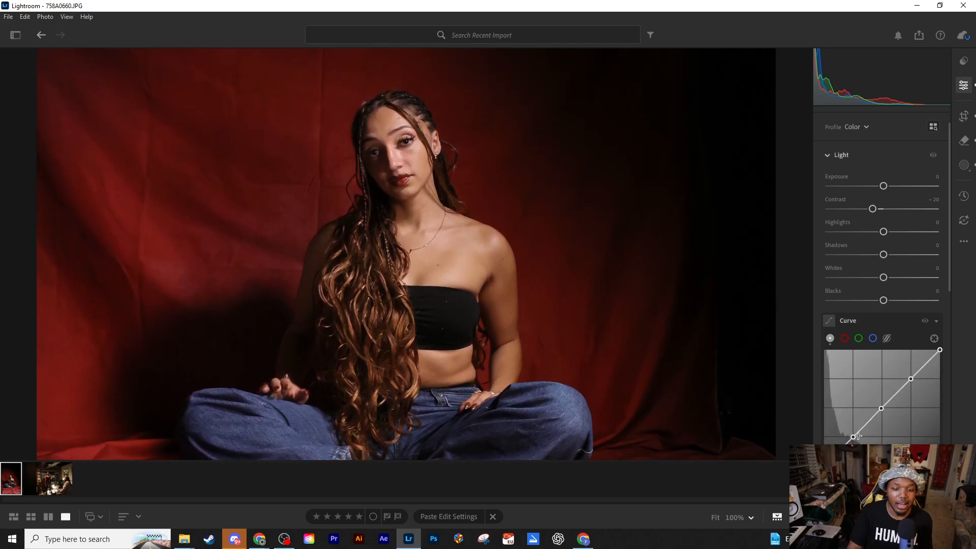
Try darkening the photo with the curve's shadow point and with a lower Blacks value, and reset both.
{"action": "left_click_drag", "start_coordinate": [852, 437], "coordinate": [854, 440]}
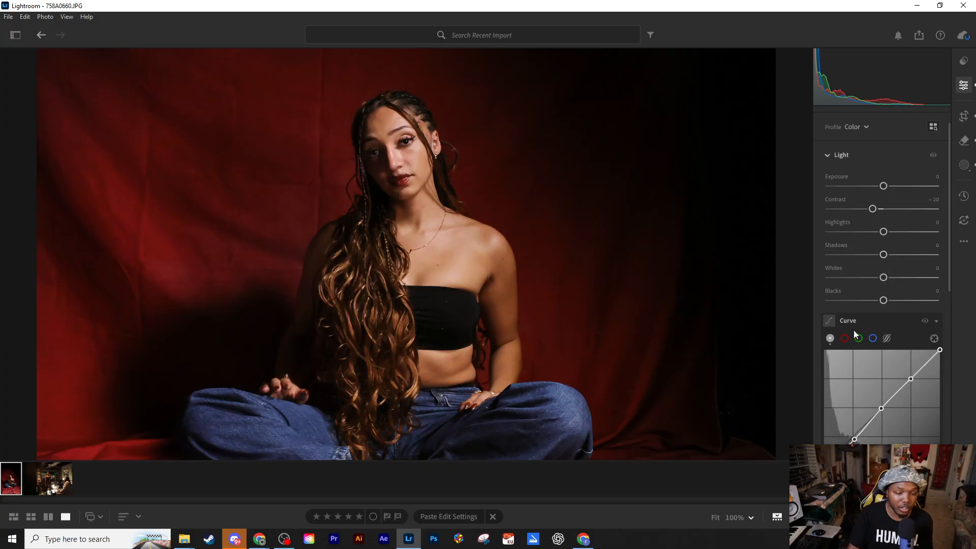
{"action": "left_click_drag", "start_coordinate": [855, 440], "coordinate": [853, 436]}
{"action": "double_click", "coordinate": [853, 436]}
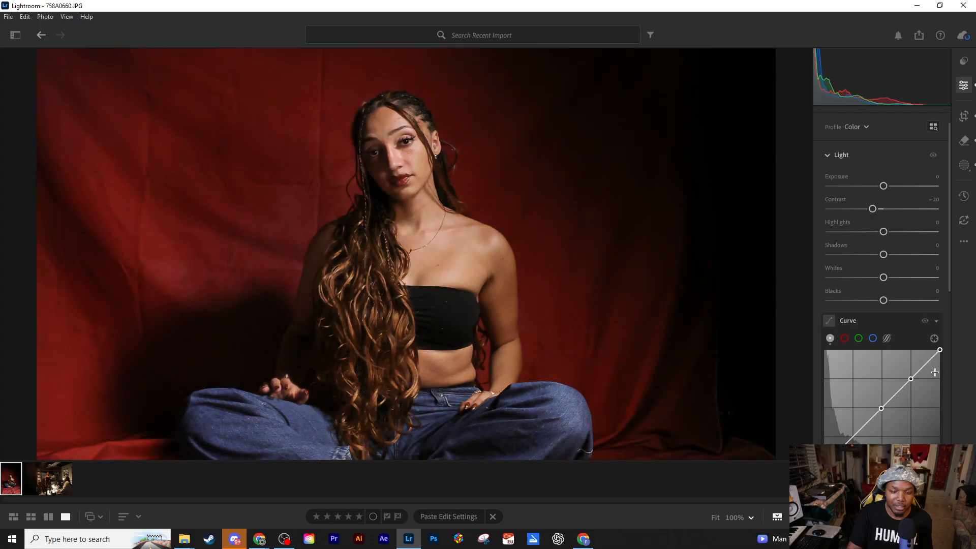
{"action": "left_click_drag", "start_coordinate": [883, 300], "coordinate": [858, 301]}
{"action": "double_click", "coordinate": [858, 301]}
Shape the tone curve for faded blacks and subtle contrast, lowering the shadow point and slightly raising the midtone and highlight points.
{"action": "left_click_drag", "start_coordinate": [852, 436], "coordinate": [858, 438]}
{"action": "left_click_drag", "start_coordinate": [858, 440], "coordinate": [854, 439]}
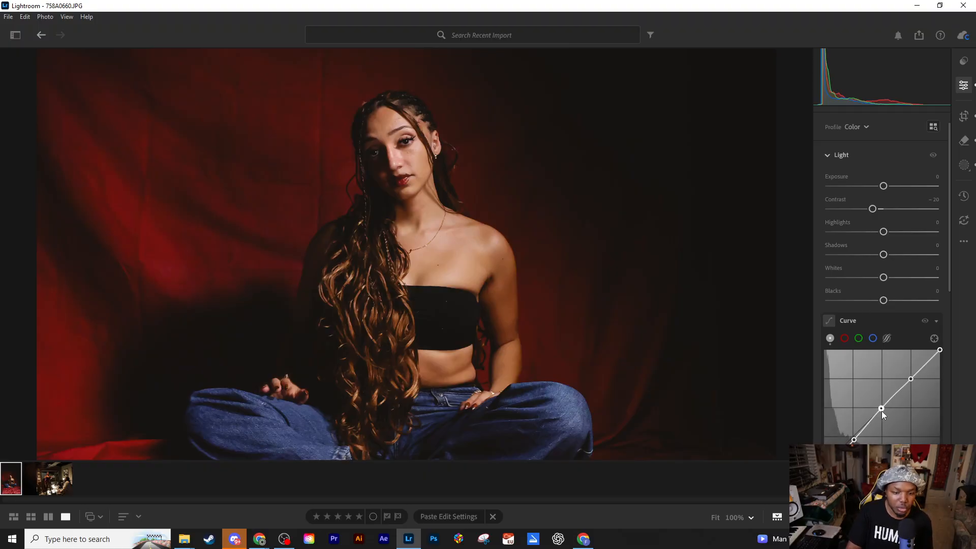
{"action": "left_click_drag", "start_coordinate": [882, 410], "coordinate": [881, 407]}
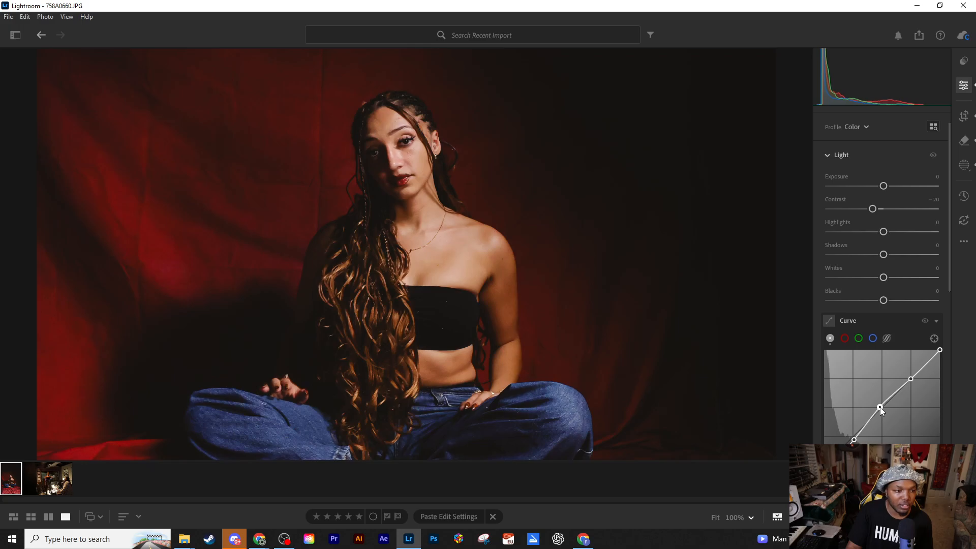
{"action": "left_click_drag", "start_coordinate": [911, 378], "coordinate": [911, 376]}
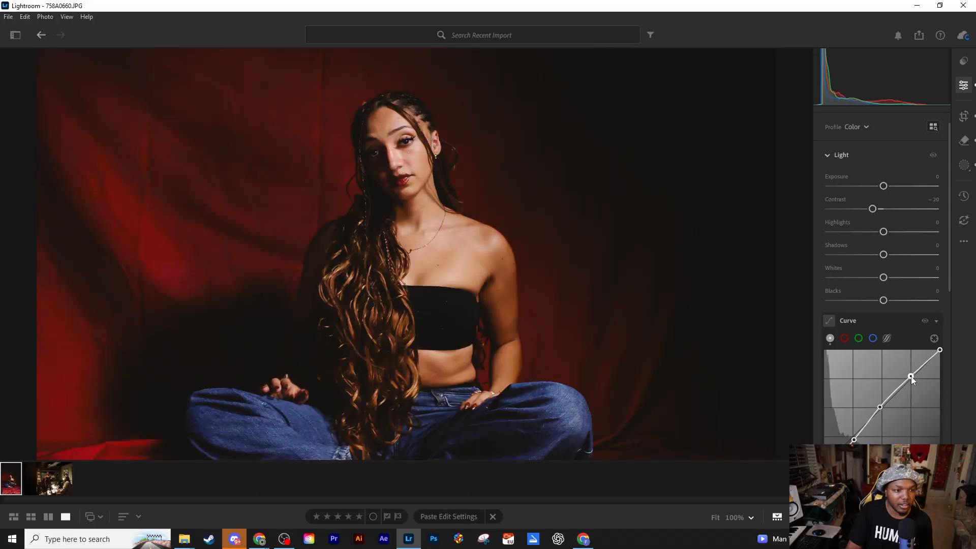
Lower the tone curve's white endpoint slightly to mute the photo's brightest tones.
{"action": "mouse_move", "coordinate": [939, 350]}
{"action": "left_mouse_down"}
{"action": "mouse_move", "coordinate": [944, 376]}
{"action": "mouse_move", "coordinate": [944, 361]}
{"action": "left_mouse_up"}
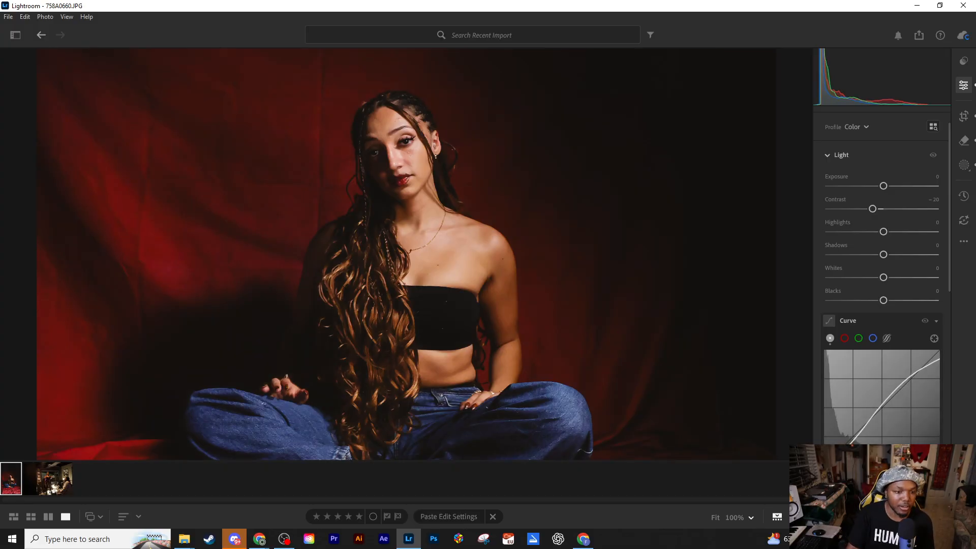
{"action": "scroll", "coordinate": [721, 396], "scroll_direction": "down", "scroll_amount": 3}
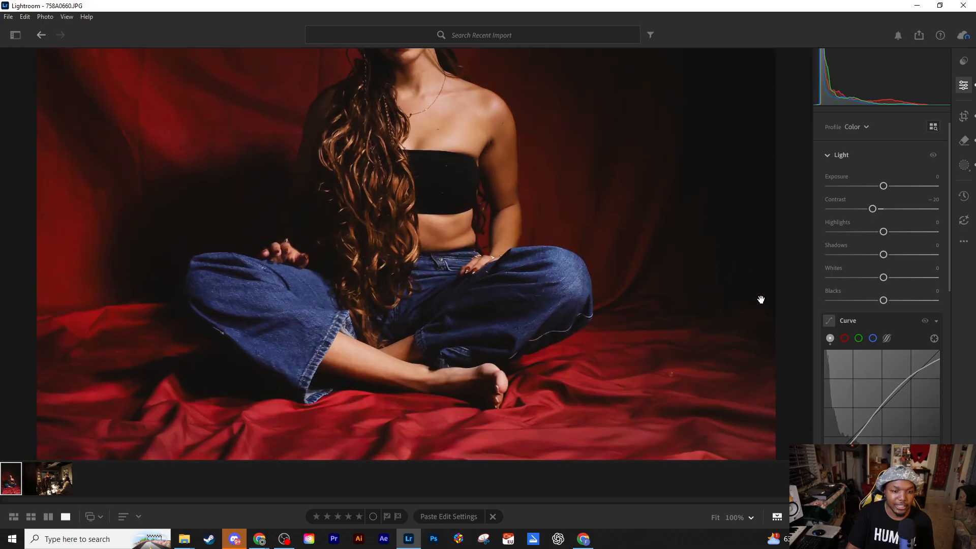
{"action": "left_click_drag", "start_coordinate": [742, 239], "coordinate": [760, 299]}
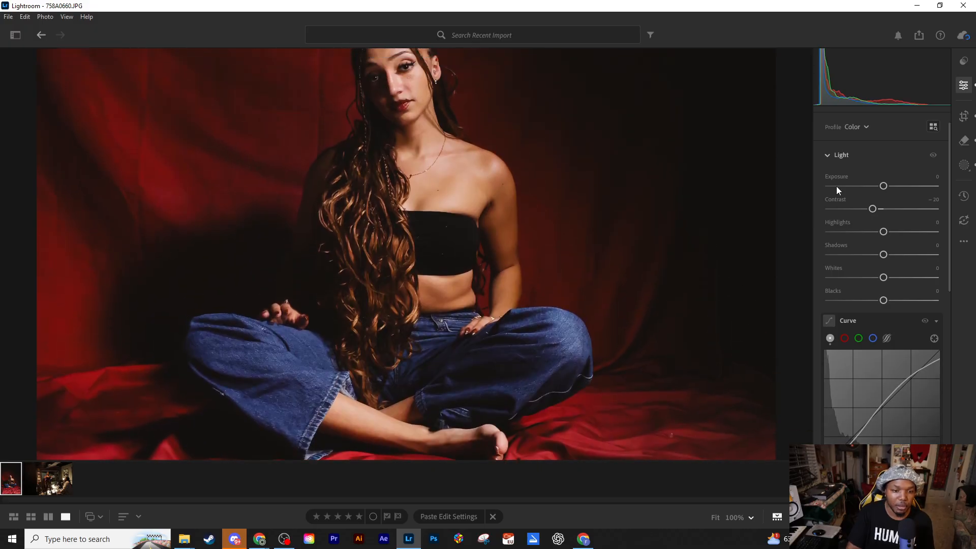
Brush over the dark strip along the backdrop's right edge with a size 36 brush and apply Generative Remove.
{"action": "left_click", "coordinate": [963, 141]}
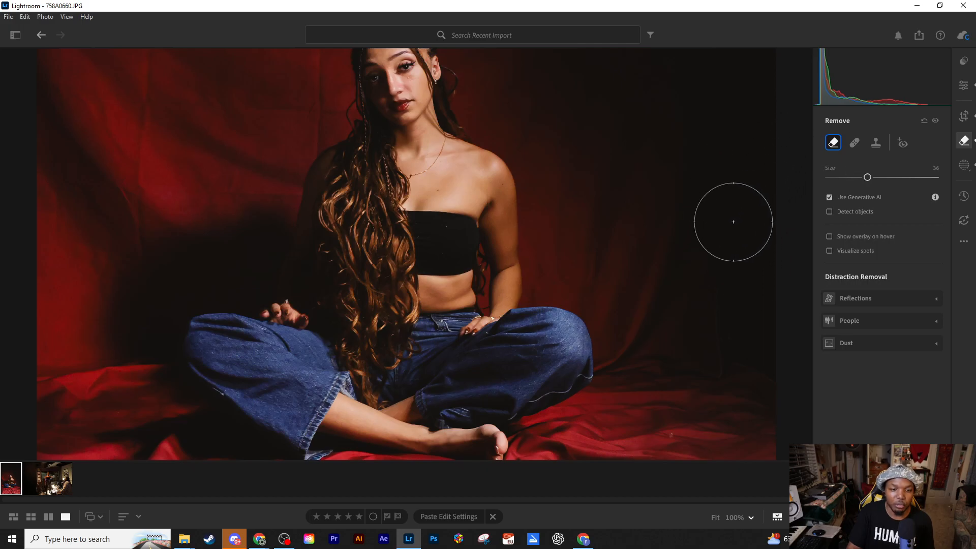
{"action": "mouse_move", "coordinate": [729, 213]}
{"action": "left_mouse_down"}
{"action": "mouse_move", "coordinate": [726, 369]}
{"action": "mouse_move", "coordinate": [762, 387]}
{"action": "mouse_move", "coordinate": [755, 178]}
{"action": "left_mouse_up"}
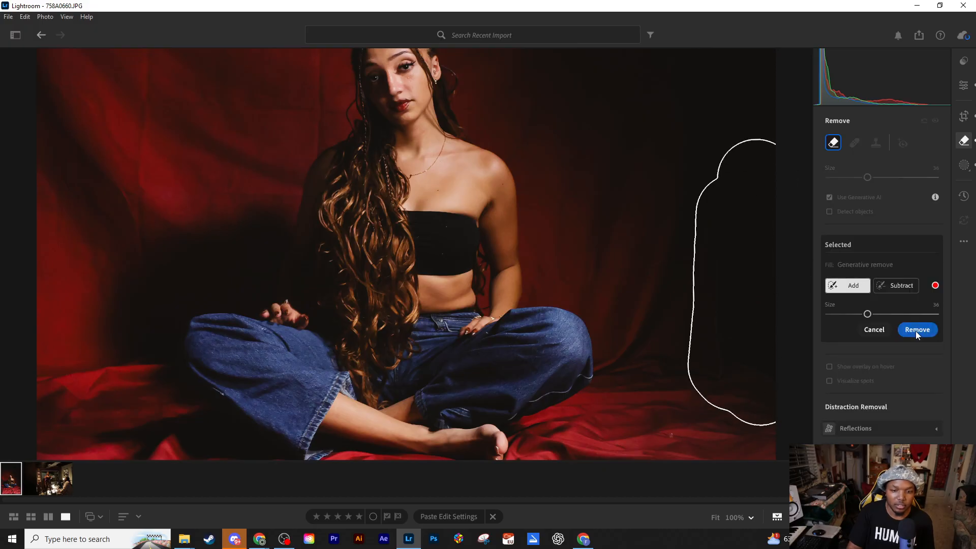
{"action": "left_click", "coordinate": [915, 330]}
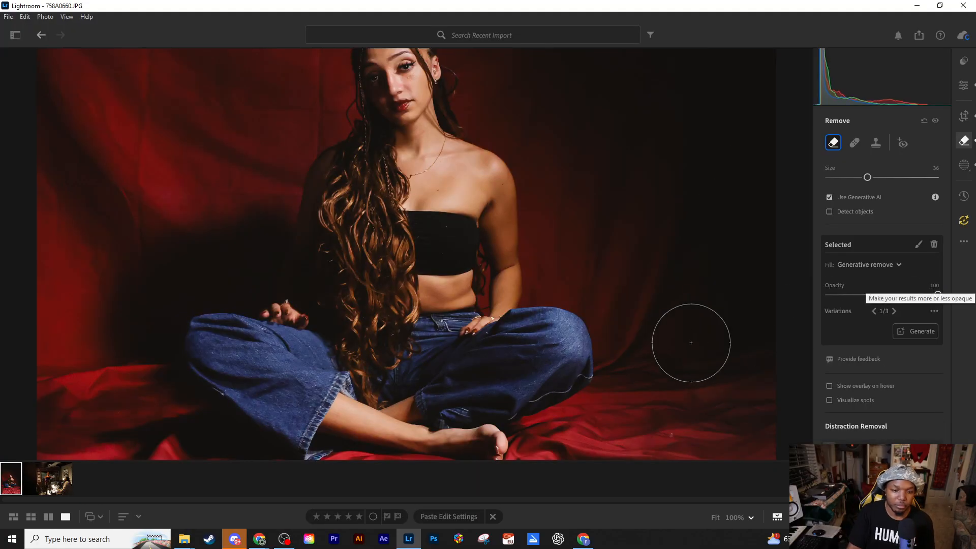
Return to the light adjustments and try Exposure at −0.10 with Contrast at −30.
{"action": "left_click", "coordinate": [964, 85]}
{"action": "left_click", "coordinate": [447, 214]}
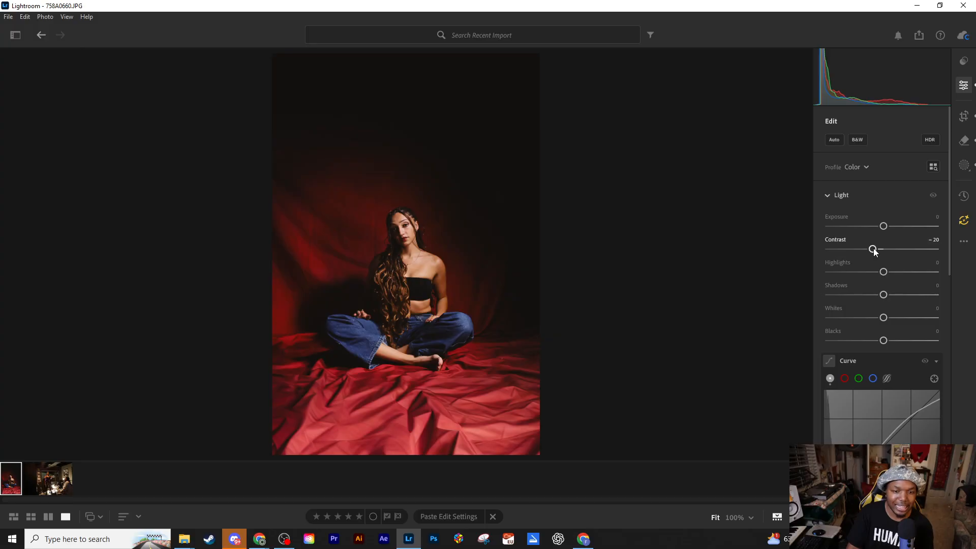
{"action": "left_click_drag", "start_coordinate": [883, 226], "coordinate": [882, 225]}
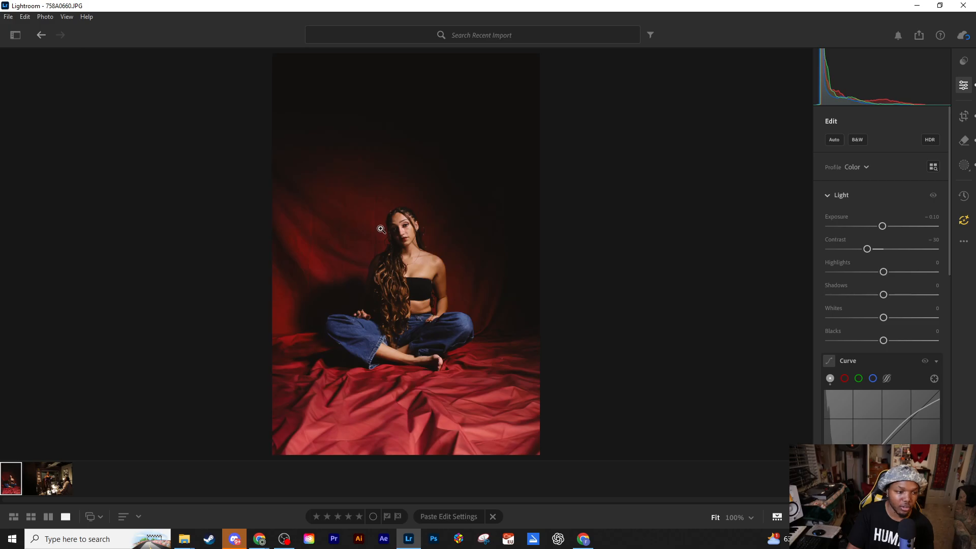
Set Vibrance to −5, judging the effect on the close-up face and the whole photo.
{"action": "left_click", "coordinate": [401, 228]}
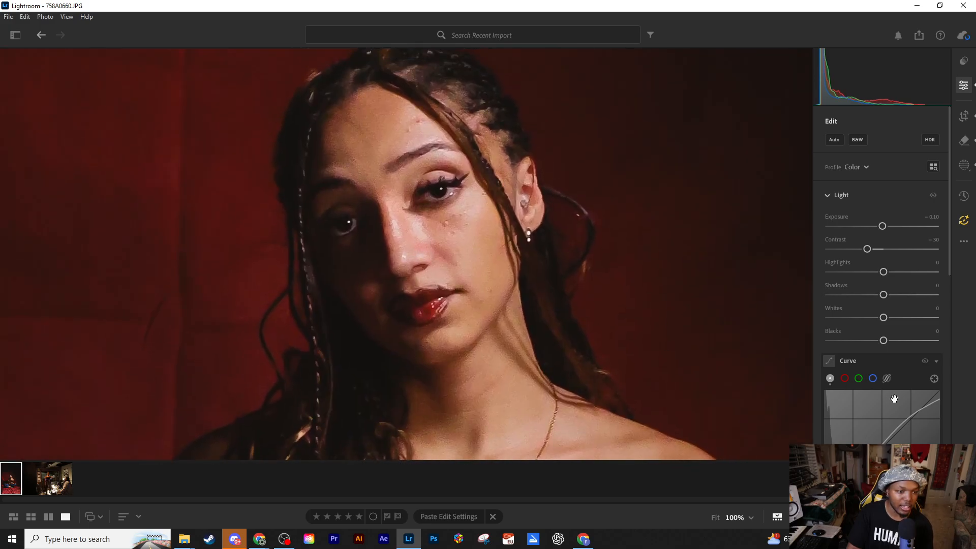
{"action": "scroll", "coordinate": [893, 407], "scroll_direction": "down", "scroll_amount": 5}
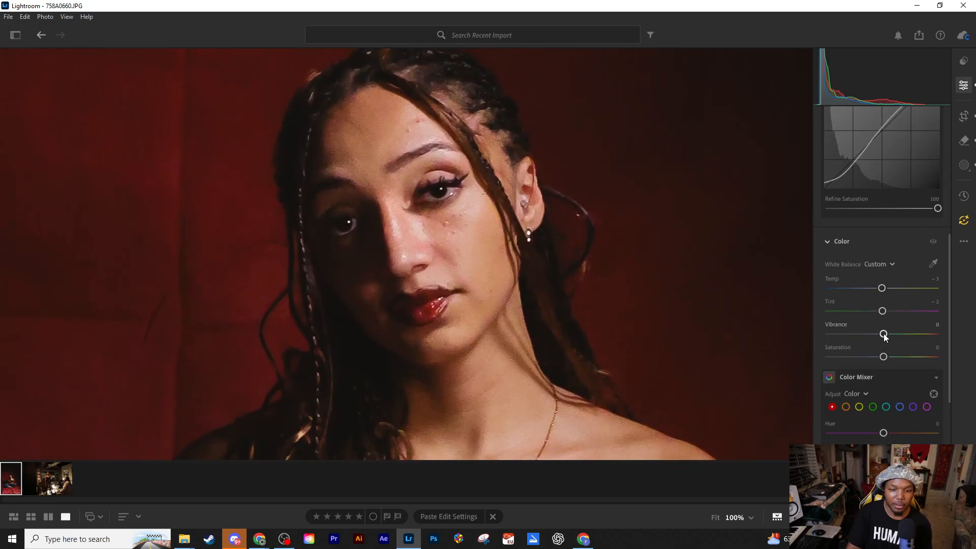
{"action": "left_click_drag", "start_coordinate": [883, 334], "coordinate": [881, 334]}
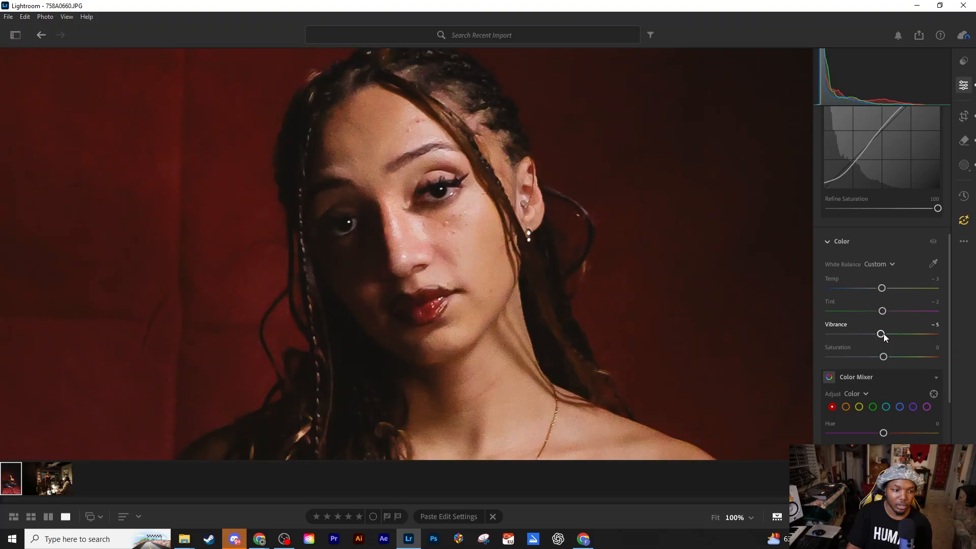
{"action": "left_click", "coordinate": [638, 333]}
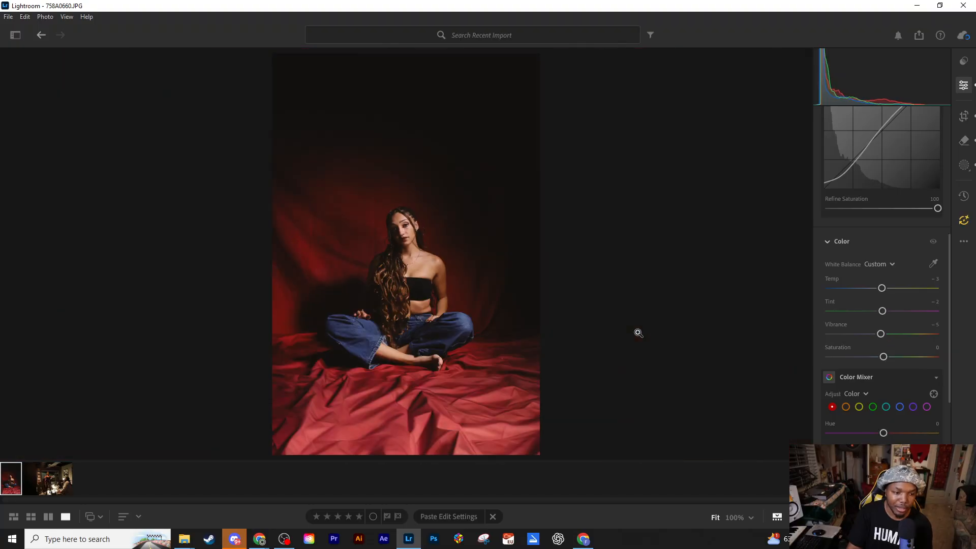
Set Exposure to +0.20 and Contrast to −35.
{"action": "scroll", "coordinate": [865, 383], "scroll_direction": "up", "scroll_amount": 3}
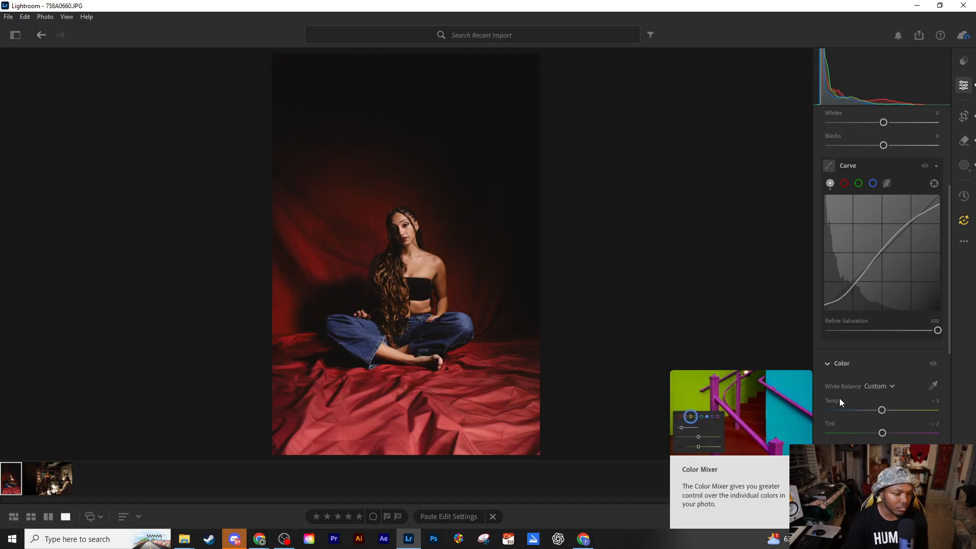
{"action": "scroll", "coordinate": [864, 355], "scroll_direction": "up", "scroll_amount": 4}
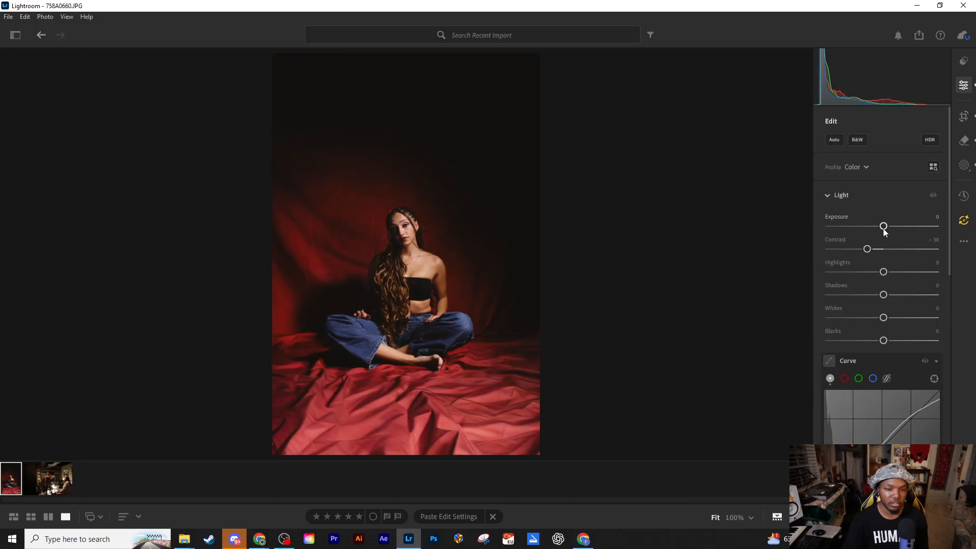
{"action": "left_click_drag", "start_coordinate": [884, 226], "coordinate": [885, 226]}
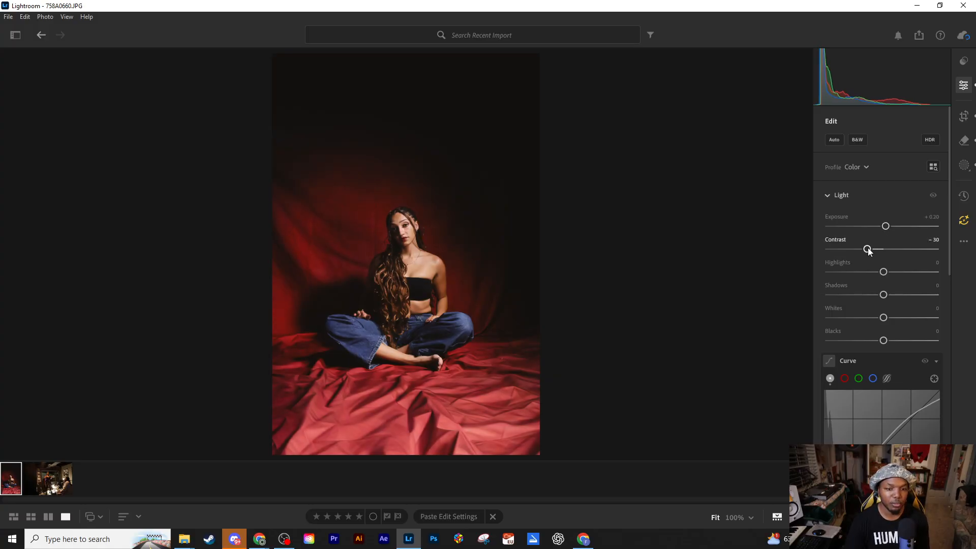
{"action": "left_click_drag", "start_coordinate": [868, 250], "coordinate": [864, 249]}
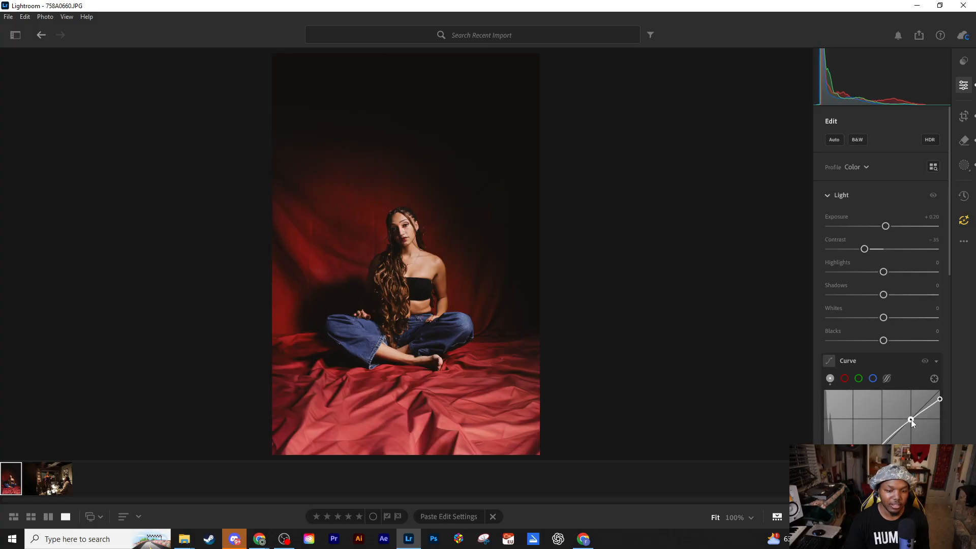
Raise the tone curve's highlight point slightly and check the effect on the face up close.
{"action": "left_click_drag", "start_coordinate": [911, 419], "coordinate": [911, 416]}
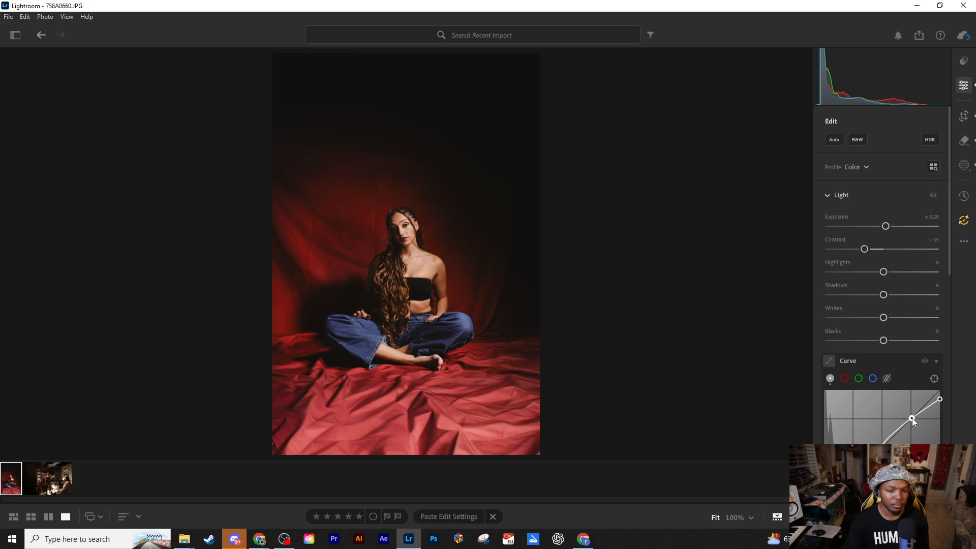
{"action": "left_click", "coordinate": [406, 228]}
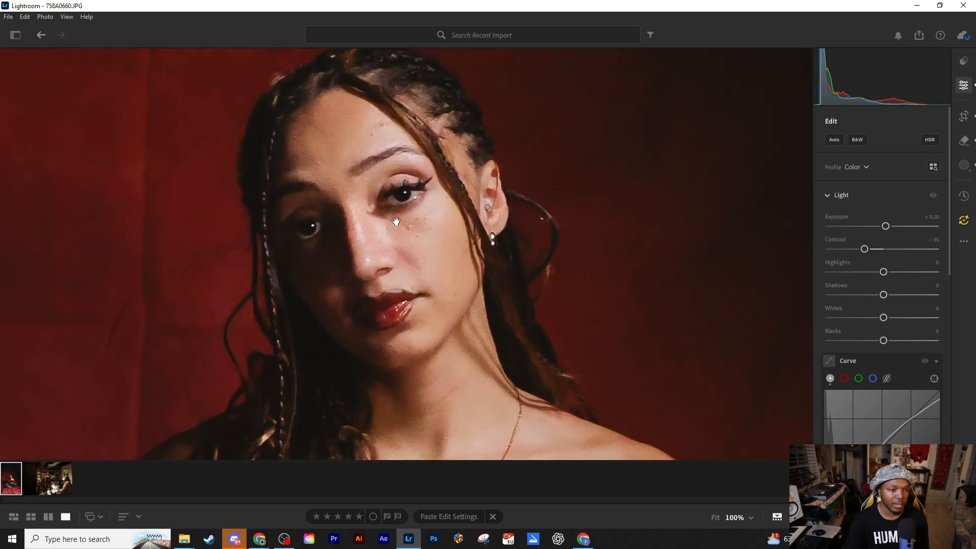
{"action": "left_click", "coordinate": [401, 242]}
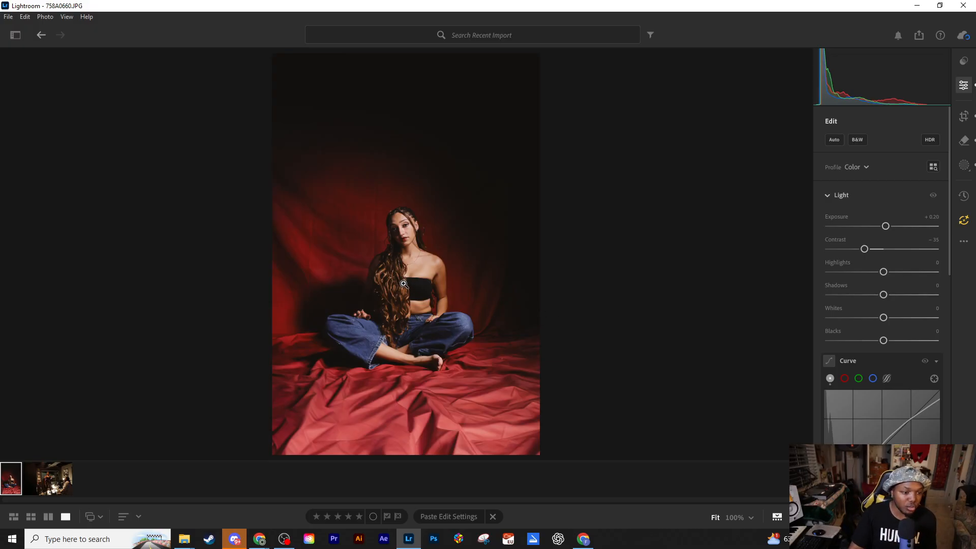
Mark the pale stray mark on the jeans' lower edge and the speck on the red fabric for removal, using brush size 8.
{"action": "left_click", "coordinate": [340, 346]}
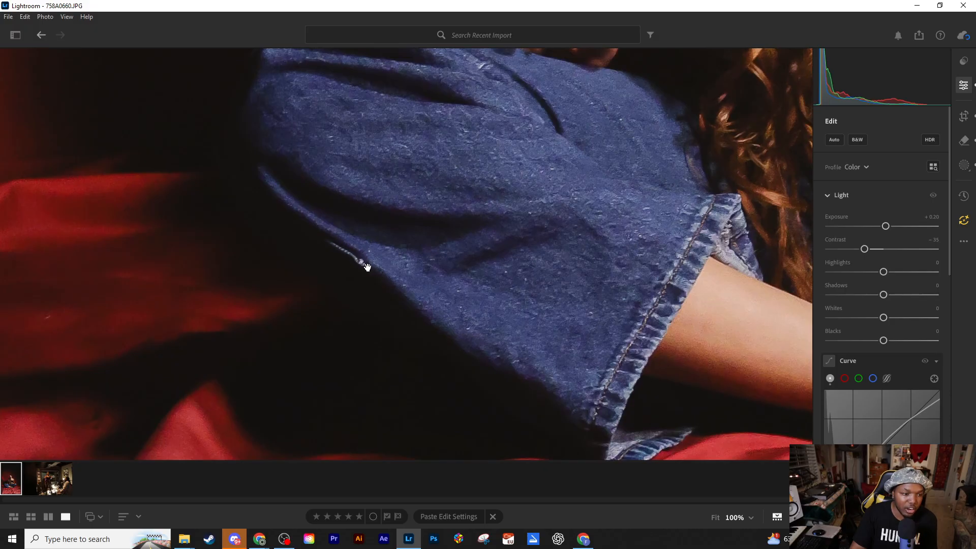
{"action": "left_click", "coordinate": [967, 145]}
{"action": "left_click_drag", "start_coordinate": [867, 178], "coordinate": [843, 181]}
{"action": "scroll", "coordinate": [321, 243], "scroll_direction": "down", "scroll_amount": 3}
{"action": "left_click_drag", "start_coordinate": [323, 242], "coordinate": [363, 263]}
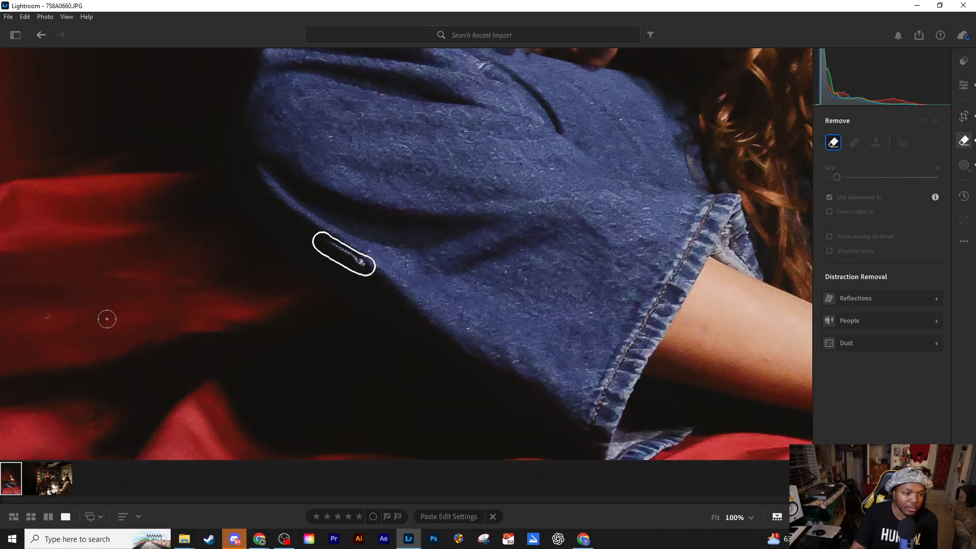
{"action": "left_click", "coordinate": [49, 320]}
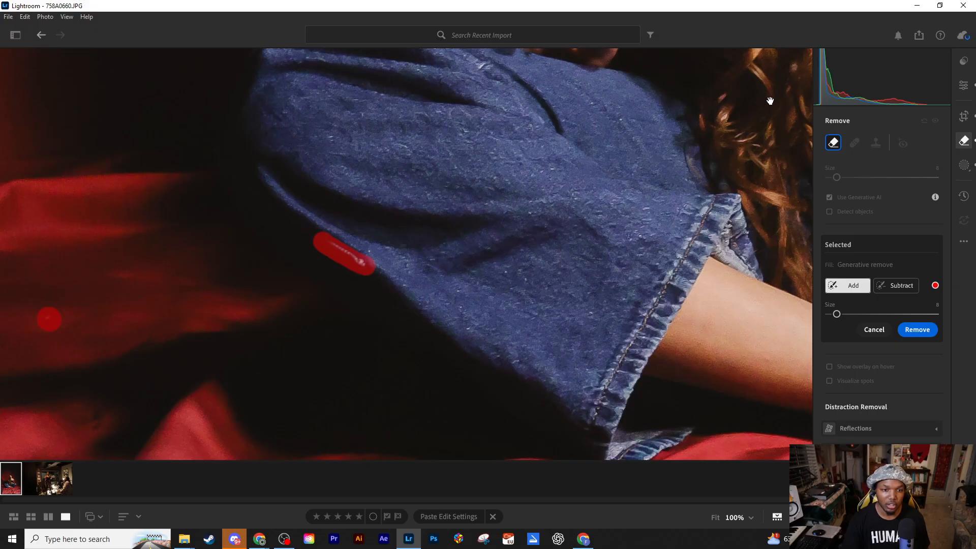
Add the two lint specks on the black top to the removal selection.
{"action": "left_click_drag", "start_coordinate": [770, 99], "coordinate": [575, 307]}
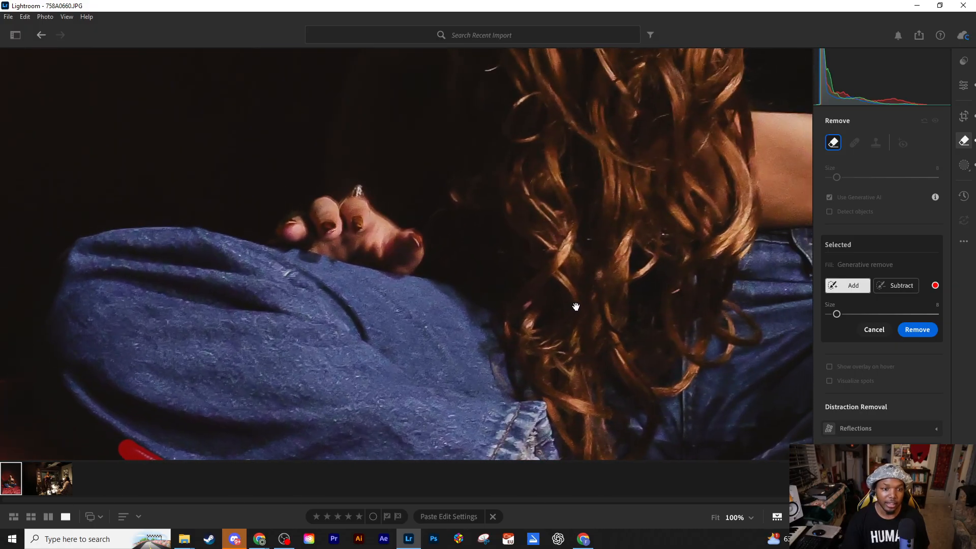
{"action": "left_click_drag", "start_coordinate": [617, 170], "coordinate": [457, 311]}
{"action": "mouse_move", "coordinate": [616, 196]}
{"action": "left_mouse_down"}
{"action": "mouse_move", "coordinate": [532, 252]}
{"action": "mouse_move", "coordinate": [518, 274]}
{"action": "left_mouse_up"}
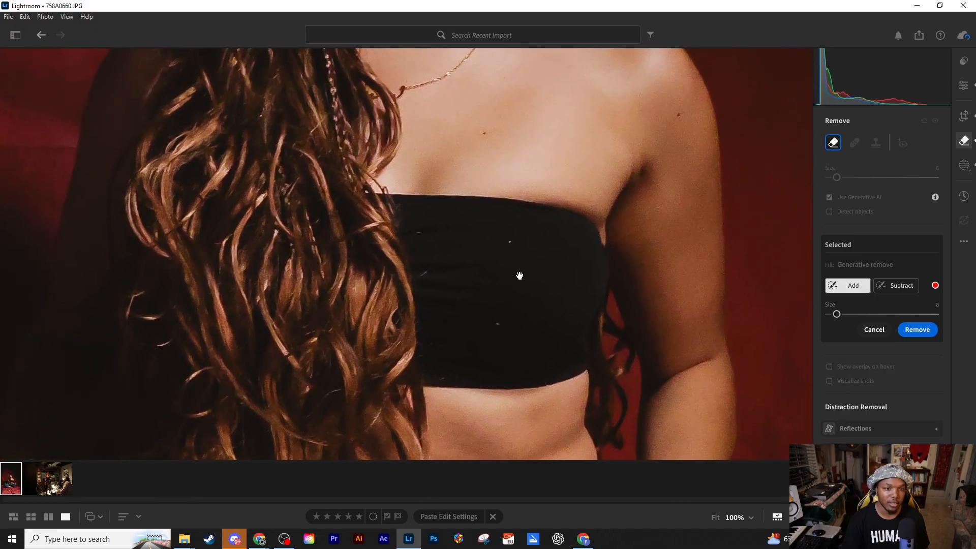
{"action": "left_click", "coordinate": [510, 244]}
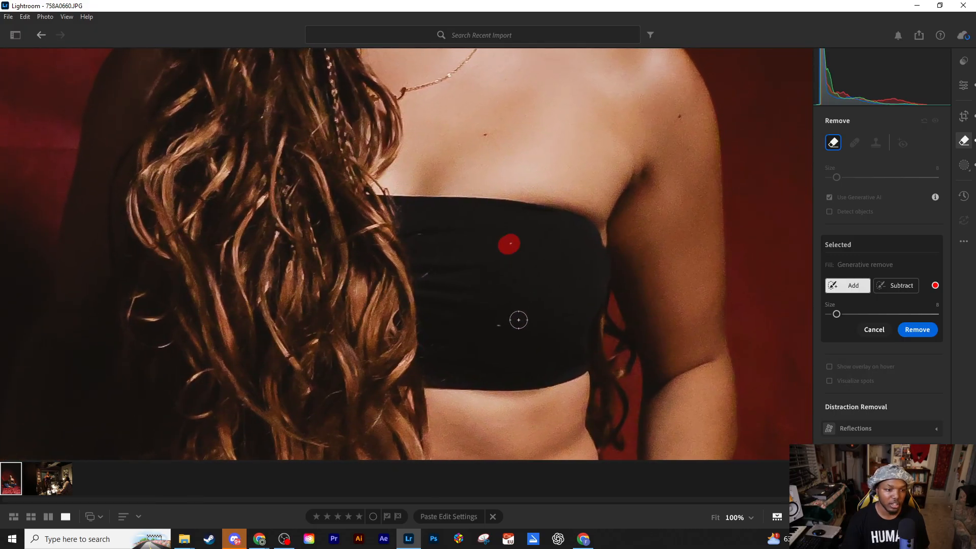
{"action": "left_click", "coordinate": [498, 325]}
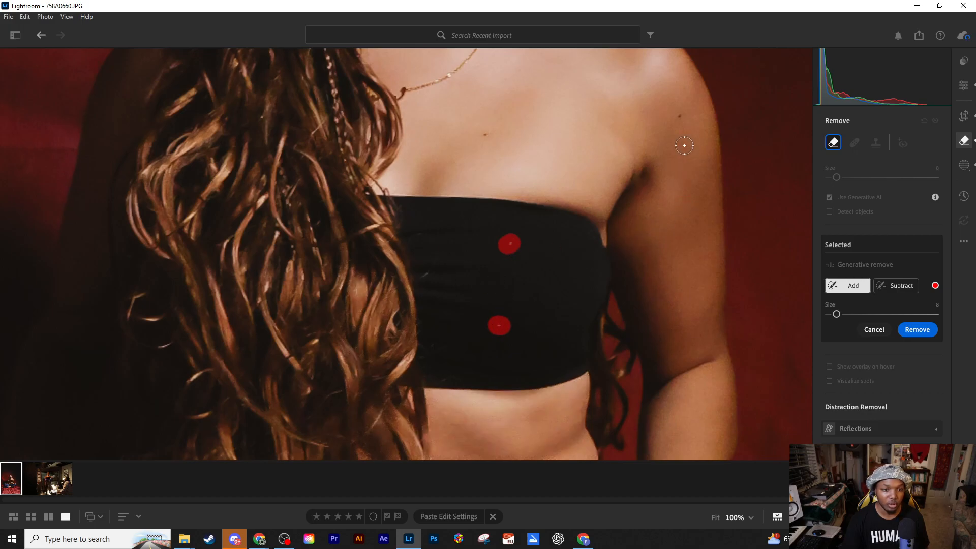
Reduce the Remove brush to size 5 and mark the blemishes under the eye and on the forehead.
{"action": "left_click_drag", "start_coordinate": [694, 124], "coordinate": [623, 384]}
{"action": "left_click_drag", "start_coordinate": [368, 231], "coordinate": [459, 337]}
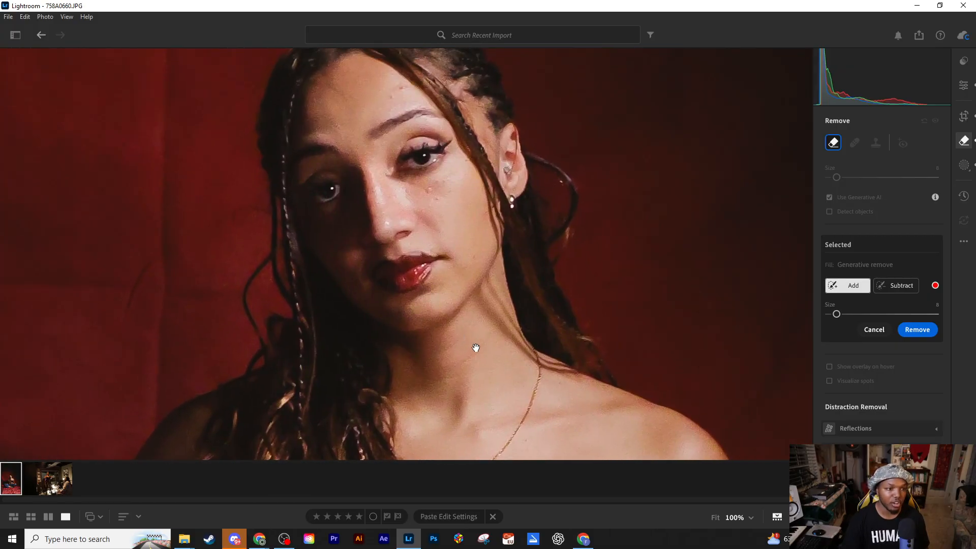
{"action": "key", "text": "bracketleft"}
{"action": "key", "text": "bracketleft"}
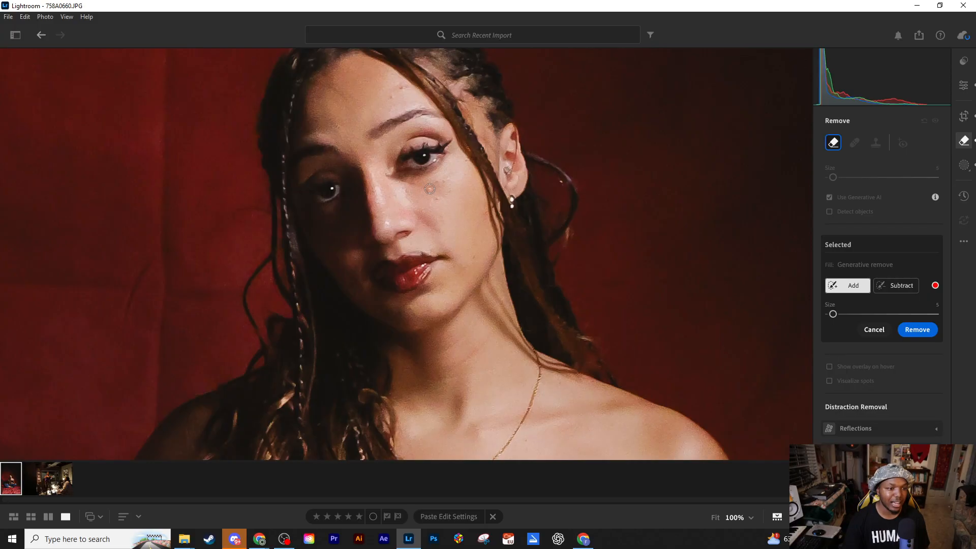
{"action": "left_click", "coordinate": [428, 190]}
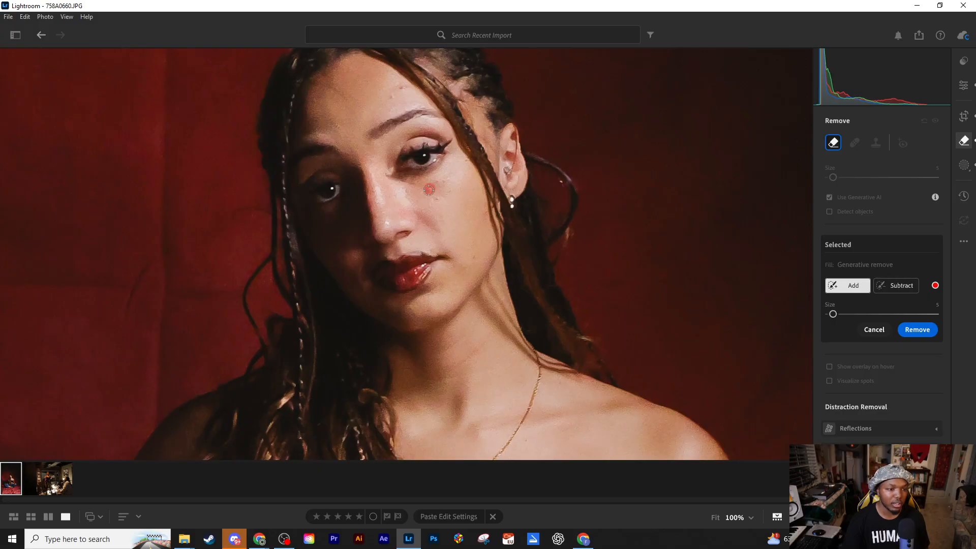
{"action": "left_click", "coordinate": [404, 89]}
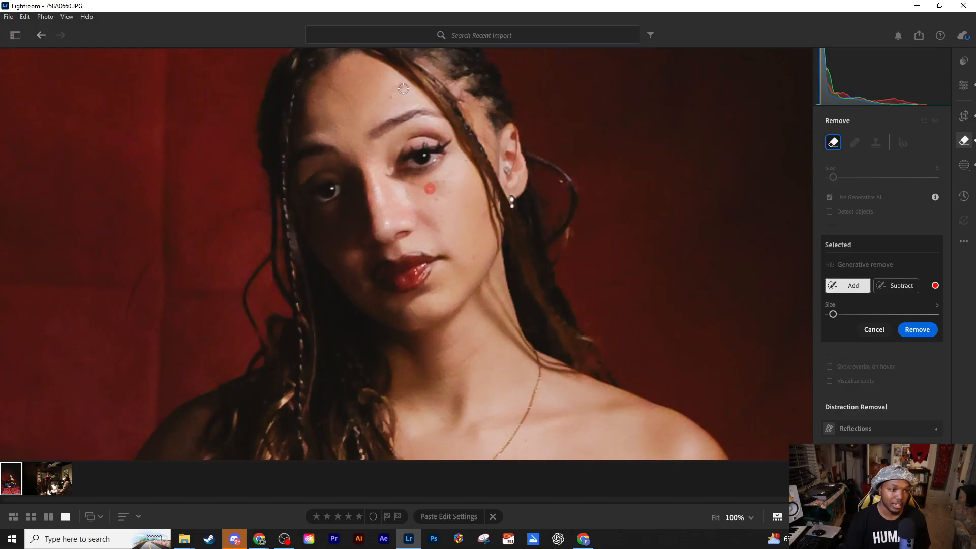
{"action": "left_click_drag", "start_coordinate": [396, 92], "coordinate": [390, 95]}
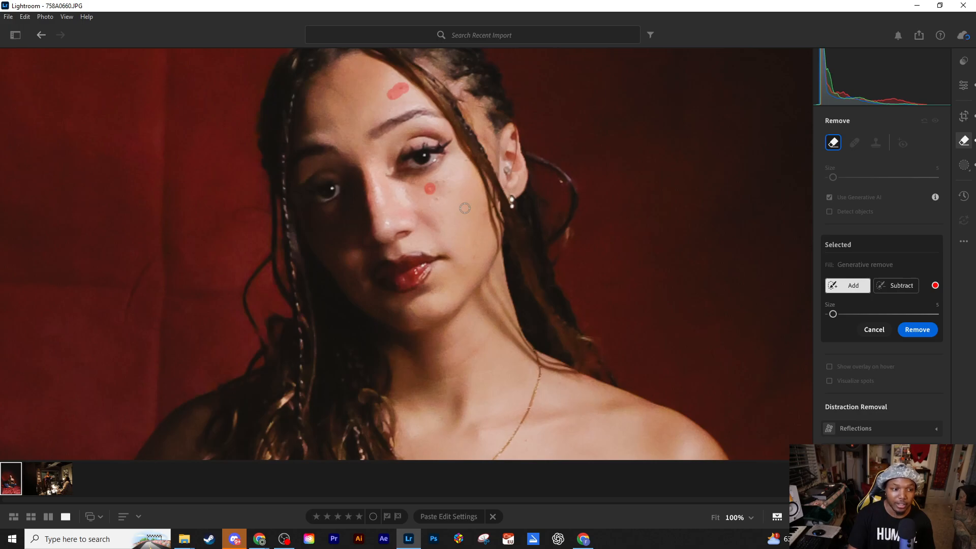
Mark the crease line across the neck for removal.
{"action": "left_click_drag", "start_coordinate": [460, 204], "coordinate": [329, 106]}
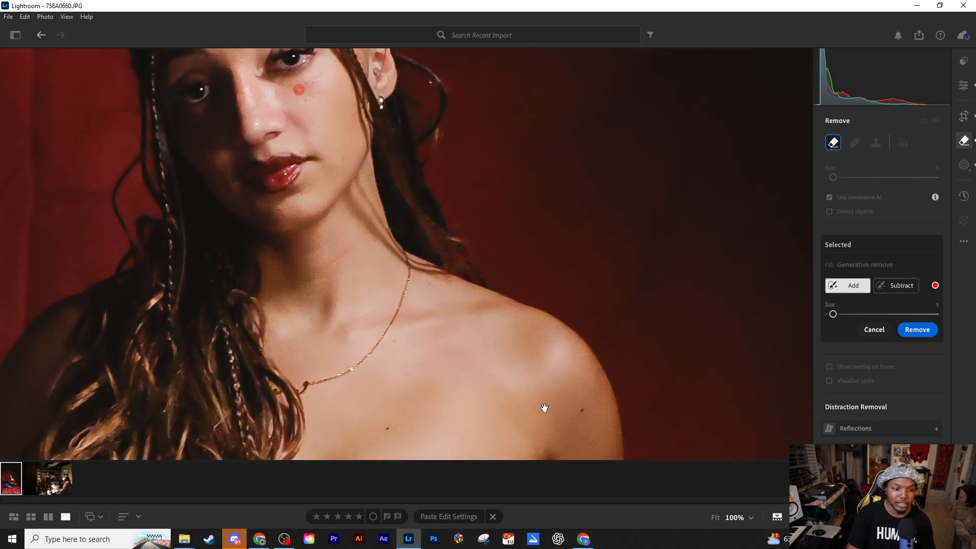
{"action": "left_click_drag", "start_coordinate": [543, 405], "coordinate": [444, 298]}
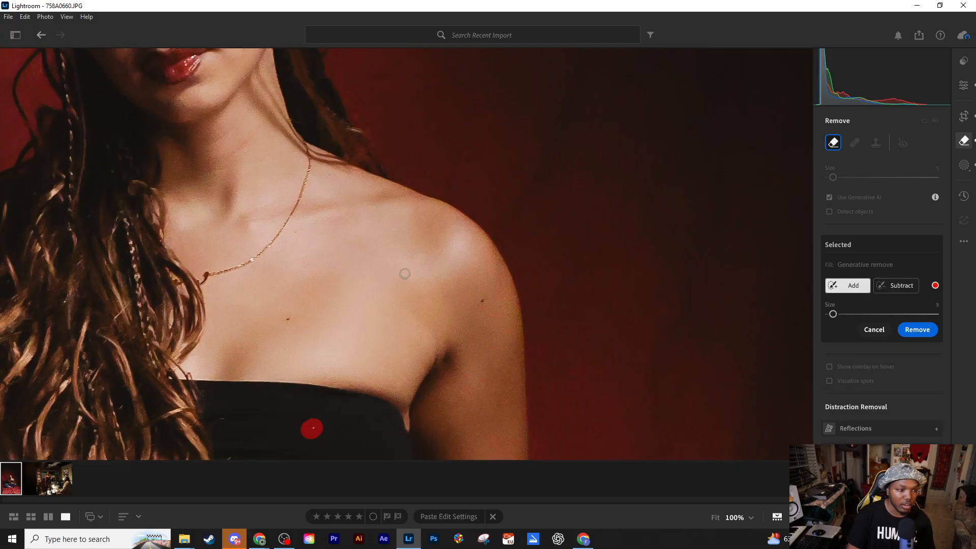
{"action": "left_click_drag", "start_coordinate": [323, 227], "coordinate": [487, 331]}
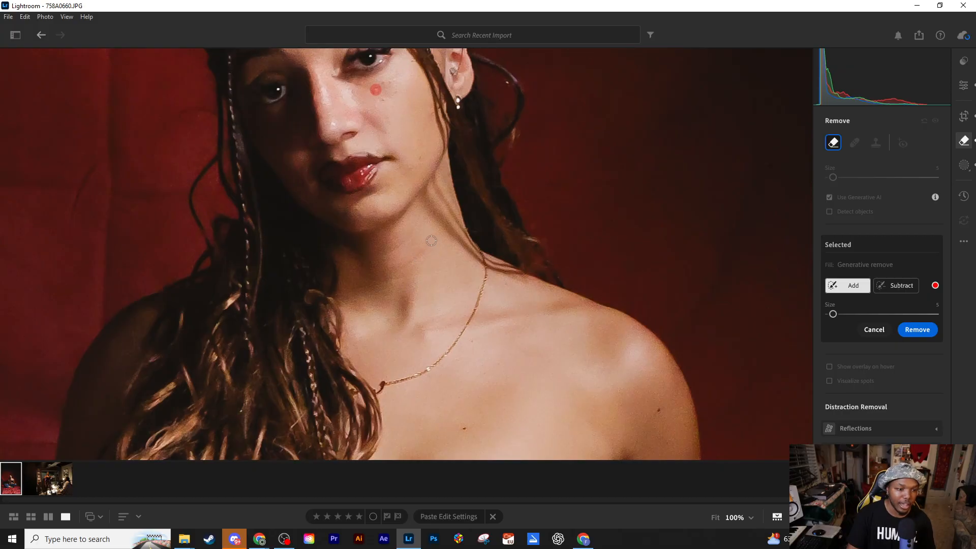
{"action": "left_click_drag", "start_coordinate": [430, 245], "coordinate": [393, 269]}
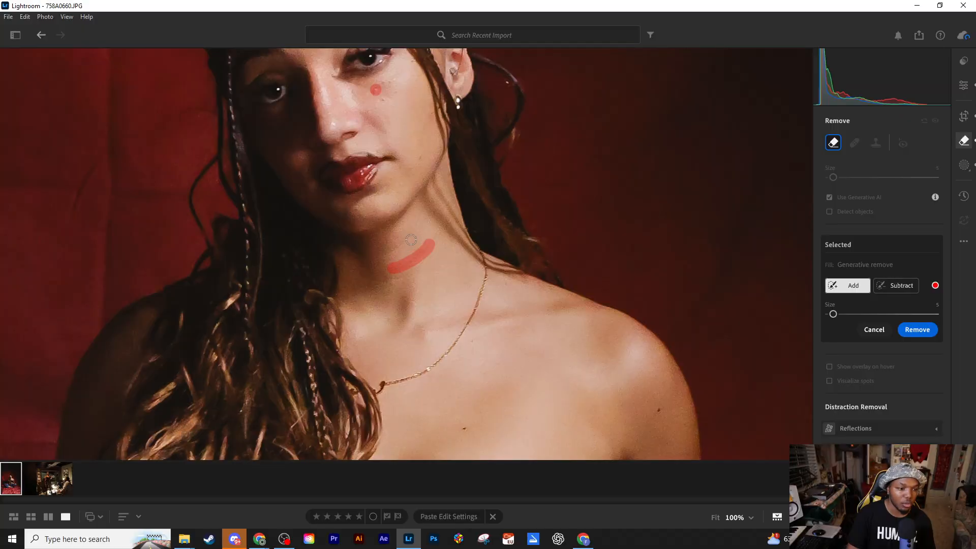
Mark the upper neck crease as well and run the generative removal on all marked spots.
{"action": "left_click_drag", "start_coordinate": [414, 234], "coordinate": [383, 252]}
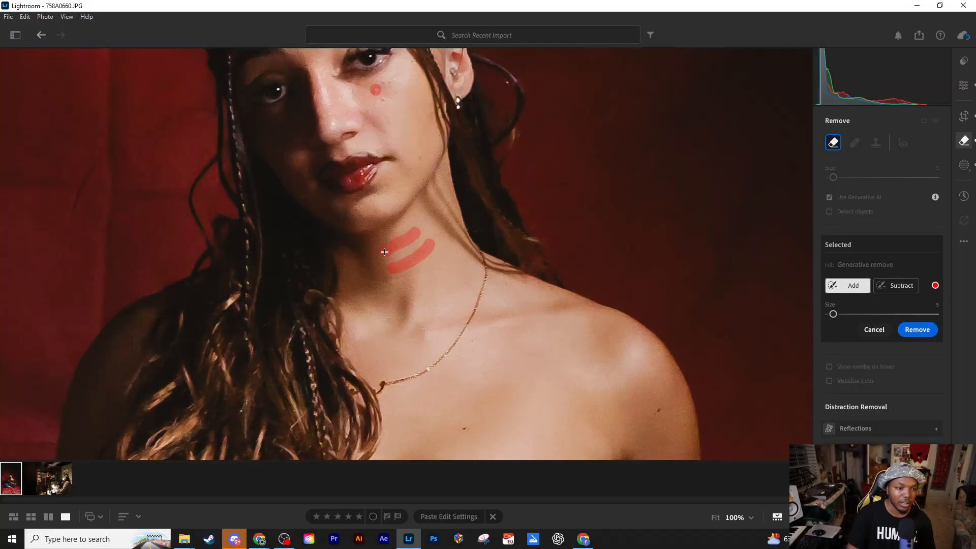
{"action": "left_click", "coordinate": [918, 330]}
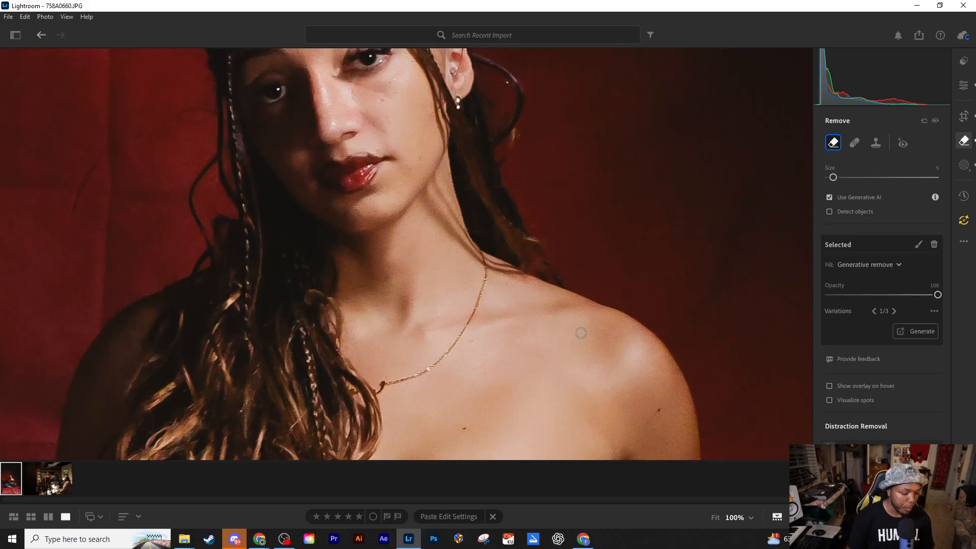
{"action": "left_click", "coordinate": [963, 85]}
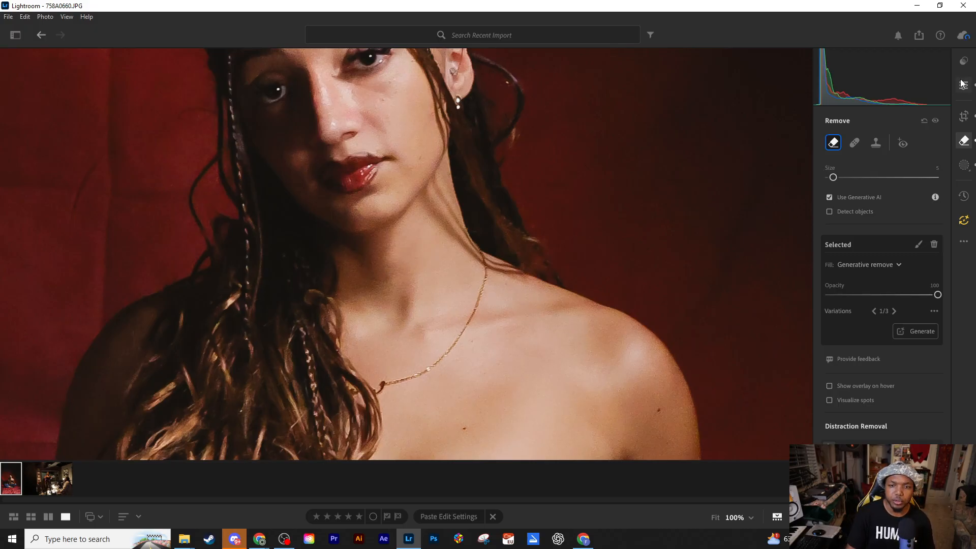
Examine the retouched portrait in full view and close up around the face and backdrop.
{"action": "left_click", "coordinate": [590, 215]}
{"action": "left_click", "coordinate": [573, 234]}
{"action": "left_click", "coordinate": [430, 252]}
{"action": "left_click", "coordinate": [430, 252]}
{"action": "left_click", "coordinate": [387, 302]}
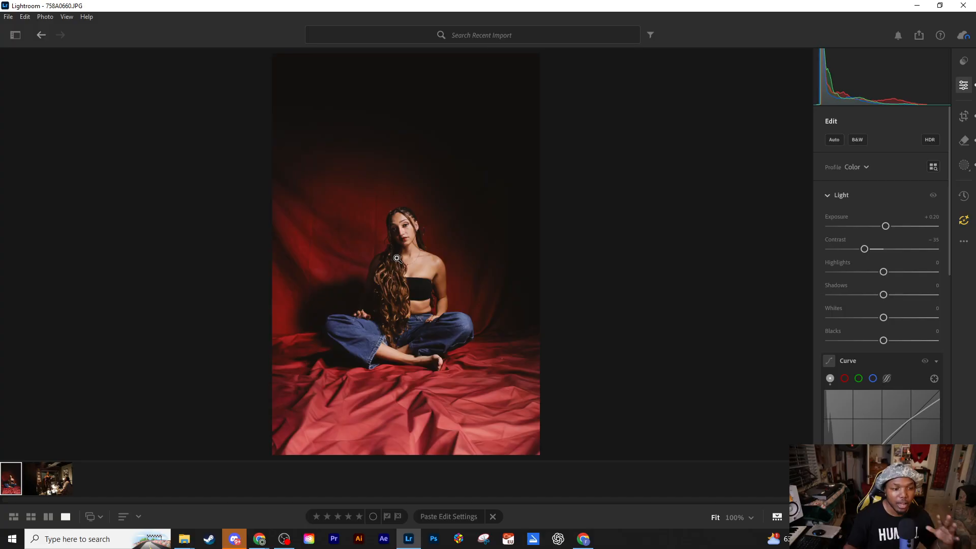
{"action": "left_click", "coordinate": [361, 209]}
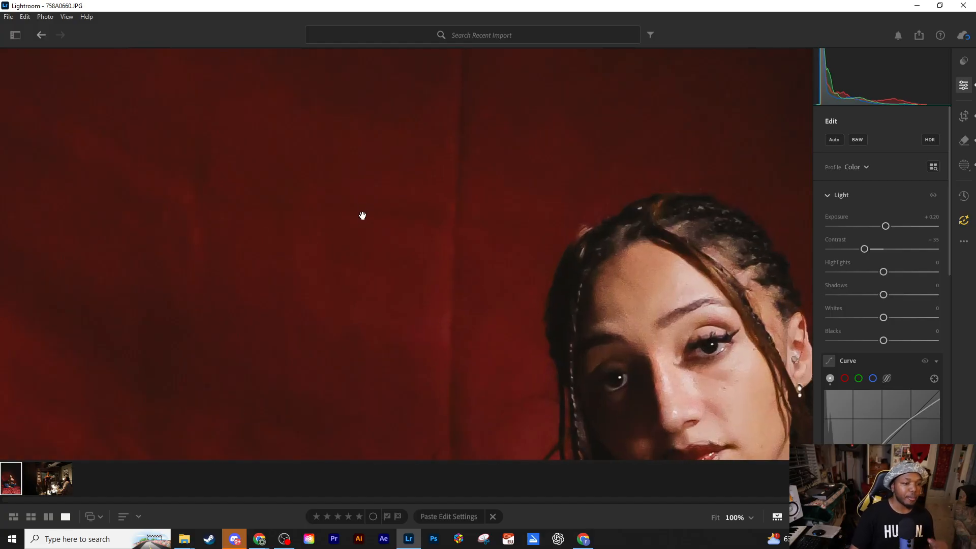
{"action": "left_click", "coordinate": [362, 218]}
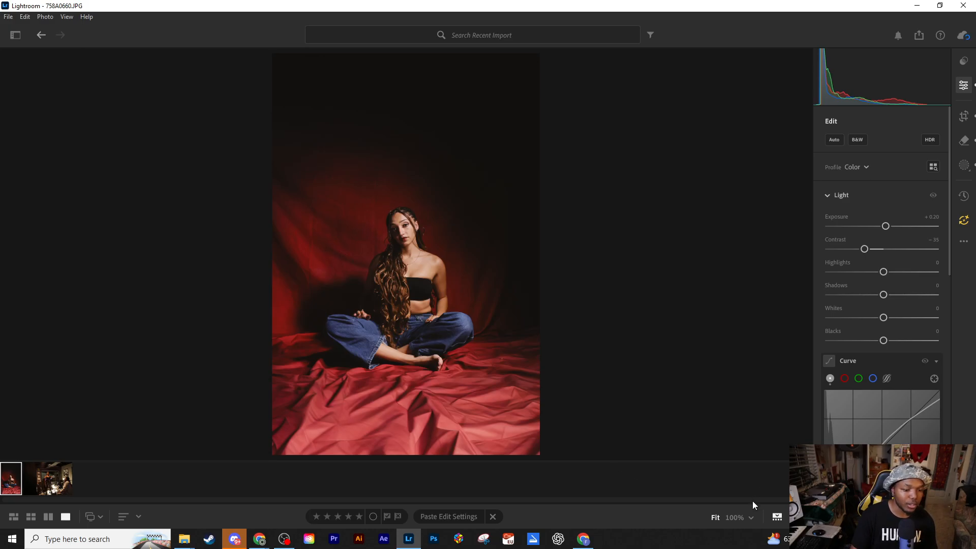
Enlarge the Remove brush to size 14 and mark the long backdrop creases beside the woman's head.
{"action": "left_click", "coordinate": [751, 518]}
{"action": "left_click", "coordinate": [762, 349]}
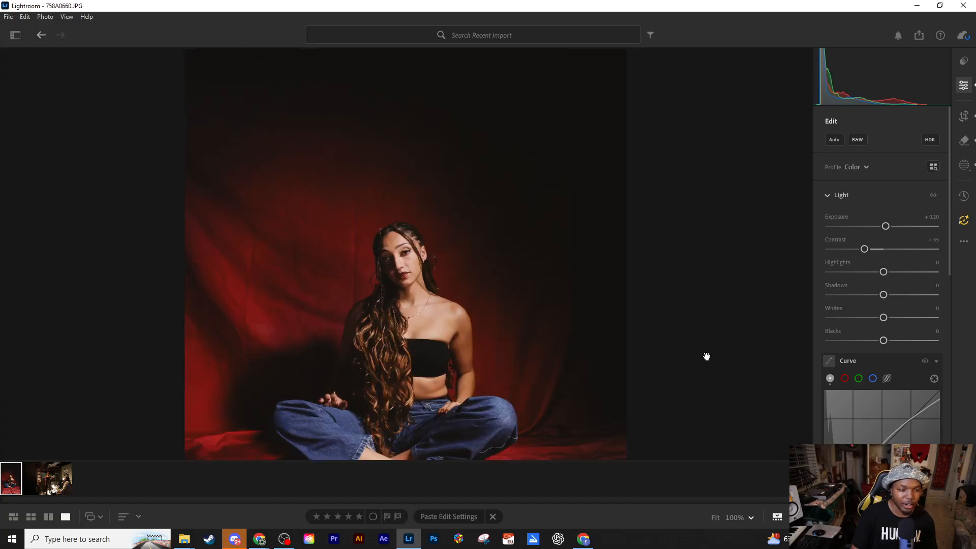
{"action": "left_click_drag", "start_coordinate": [338, 311], "coordinate": [552, 240]}
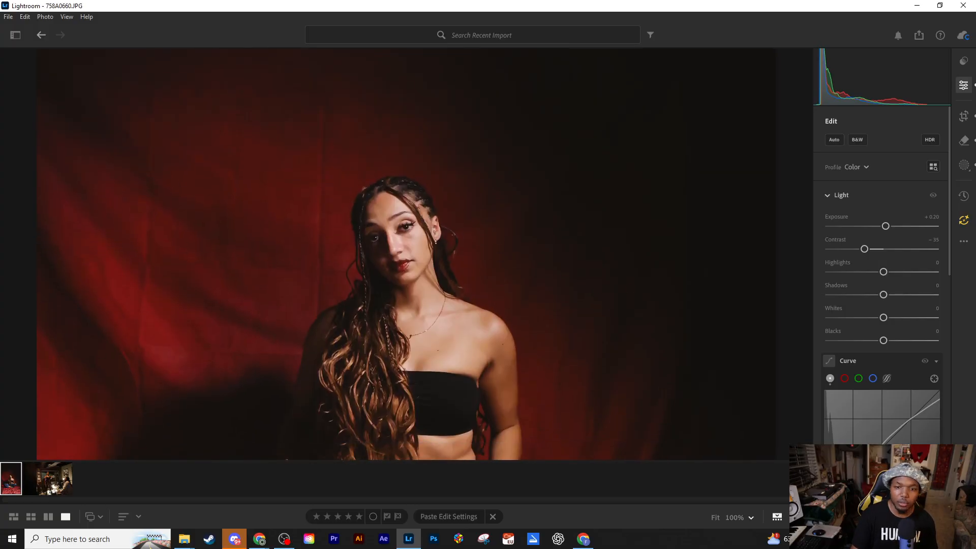
{"action": "left_click", "coordinate": [963, 140]}
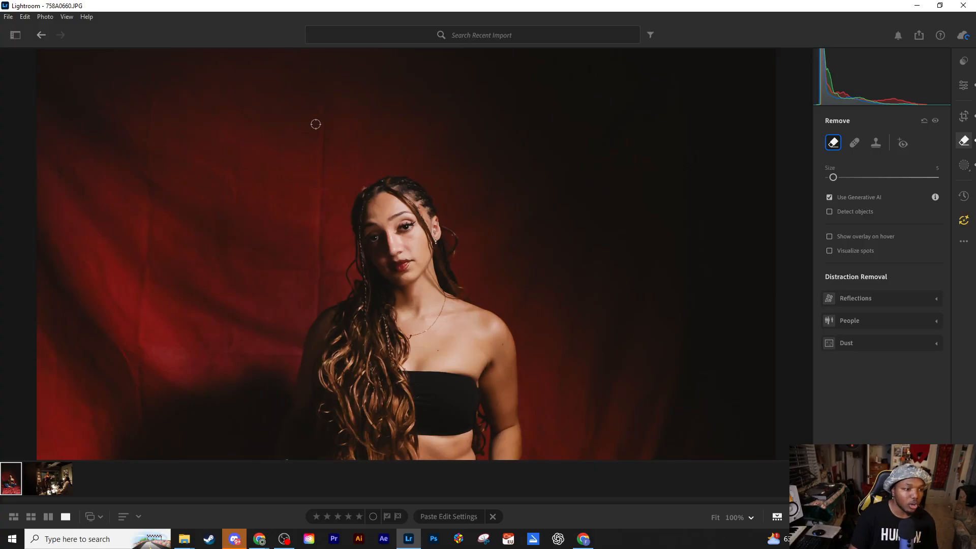
{"action": "key", "text": "bracketright"}
{"action": "key", "text": "bracketright"}
{"action": "key", "text": "bracketright"}
{"action": "key", "text": "bracketright"}
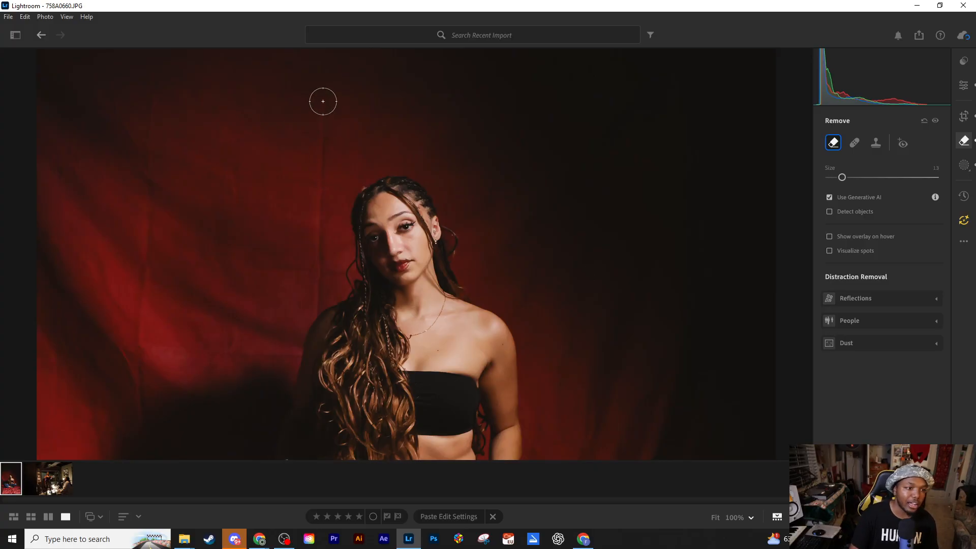
{"action": "key", "text": "bracketright"}
{"action": "mouse_move", "coordinate": [324, 81]}
{"action": "left_mouse_down"}
{"action": "mouse_move", "coordinate": [318, 237]}
{"action": "mouse_move", "coordinate": [331, 271]}
{"action": "mouse_move", "coordinate": [309, 301]}
{"action": "mouse_move", "coordinate": [310, 279]}
{"action": "mouse_move", "coordinate": [154, 263]}
{"action": "mouse_move", "coordinate": [142, 168]}
{"action": "mouse_move", "coordinate": [155, 84]}
{"action": "mouse_move", "coordinate": [145, 151]}
{"action": "mouse_move", "coordinate": [113, 87]}
{"action": "mouse_move", "coordinate": [148, 167]}
{"action": "left_mouse_up"}
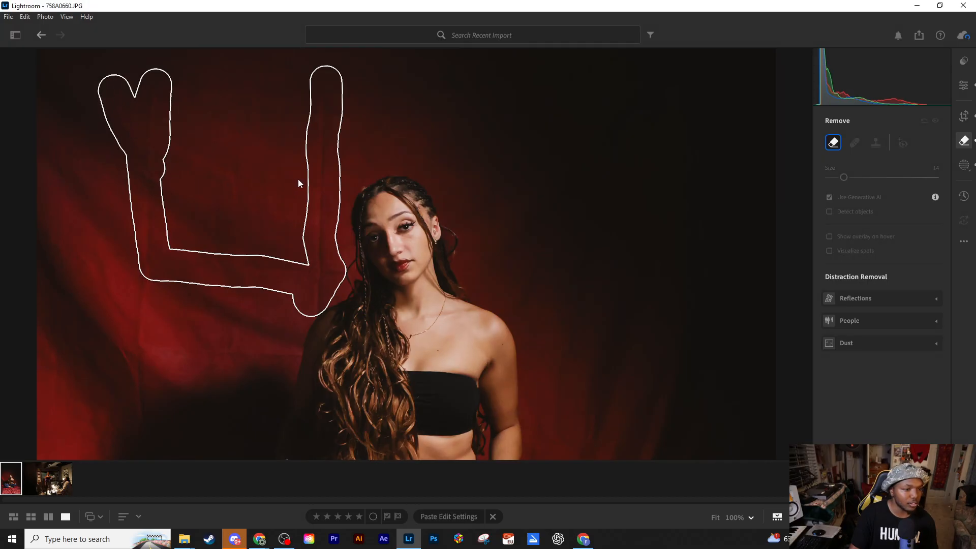
Reduce the Remove brush to size 10 and add the remaining short and lower backdrop creases to the selection.
{"action": "scroll", "coordinate": [300, 180], "scroll_direction": "down", "scroll_amount": 3}
{"action": "scroll", "coordinate": [303, 182], "scroll_direction": "down", "scroll_amount": 1}
{"action": "mouse_move", "coordinate": [300, 181]}
{"action": "left_mouse_down"}
{"action": "mouse_move", "coordinate": [236, 183]}
{"action": "mouse_move", "coordinate": [238, 166]}
{"action": "mouse_move", "coordinate": [227, 184]}
{"action": "left_mouse_up"}
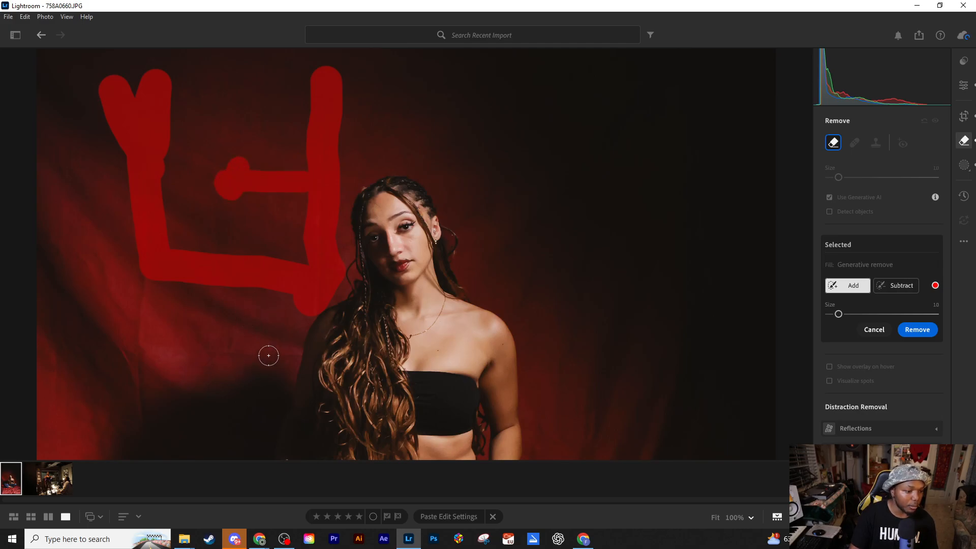
{"action": "left_click_drag", "start_coordinate": [279, 357], "coordinate": [207, 351]}
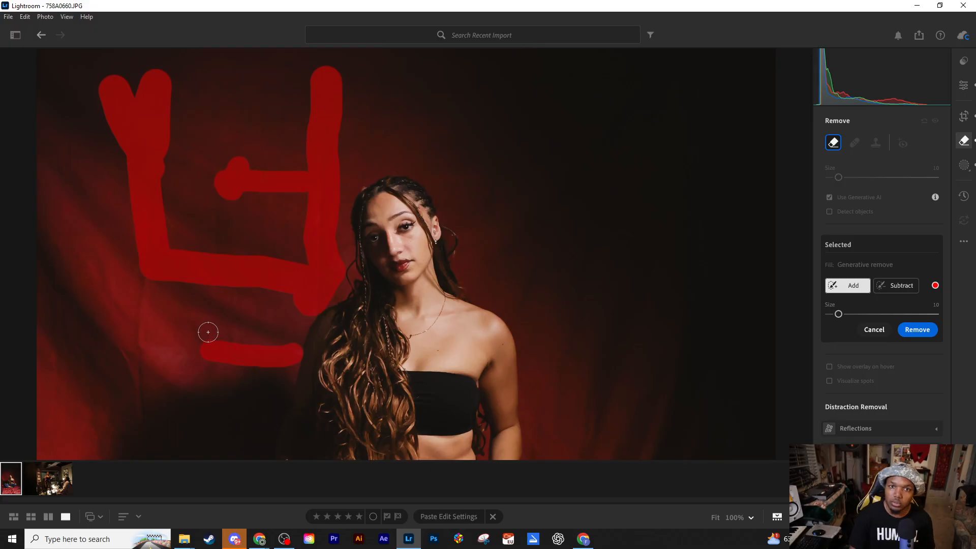
{"action": "mouse_move", "coordinate": [145, 283]}
{"action": "left_mouse_down"}
{"action": "mouse_move", "coordinate": [145, 424]}
{"action": "mouse_move", "coordinate": [120, 342]}
{"action": "mouse_move", "coordinate": [130, 326]}
{"action": "mouse_move", "coordinate": [87, 258]}
{"action": "left_mouse_up"}
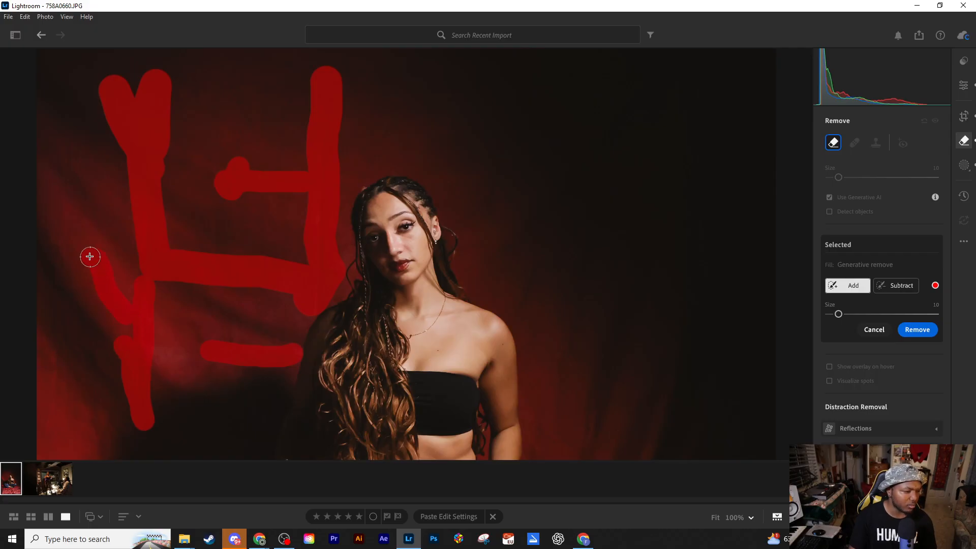
Check the rest of the photo for creases and run the generative removal on the marked backdrop areas.
{"action": "left_click_drag", "start_coordinate": [401, 333], "coordinate": [385, 196]}
{"action": "left_click_drag", "start_coordinate": [464, 212], "coordinate": [440, 347]}
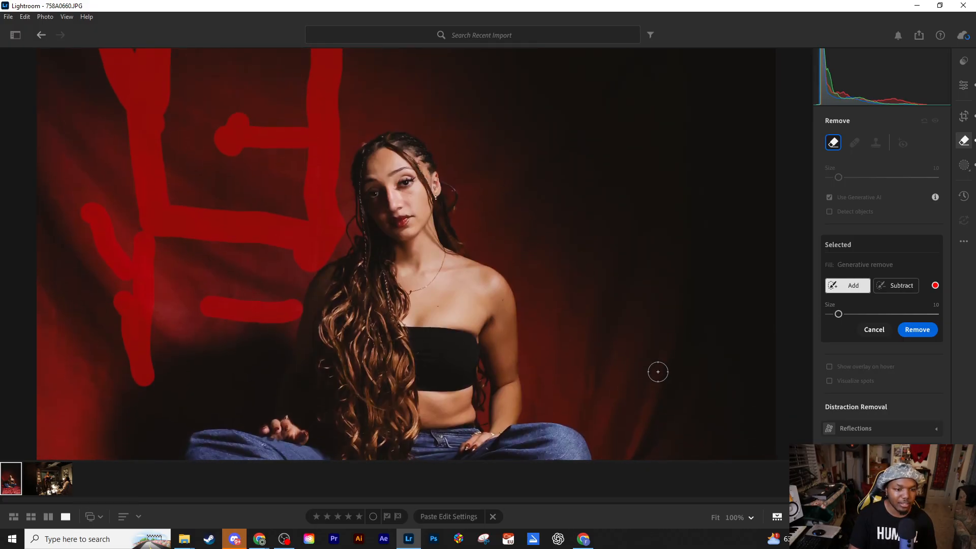
{"action": "mouse_move", "coordinate": [659, 388]}
{"action": "left_mouse_down"}
{"action": "mouse_move", "coordinate": [645, 370]}
{"action": "mouse_move", "coordinate": [660, 323]}
{"action": "left_mouse_up"}
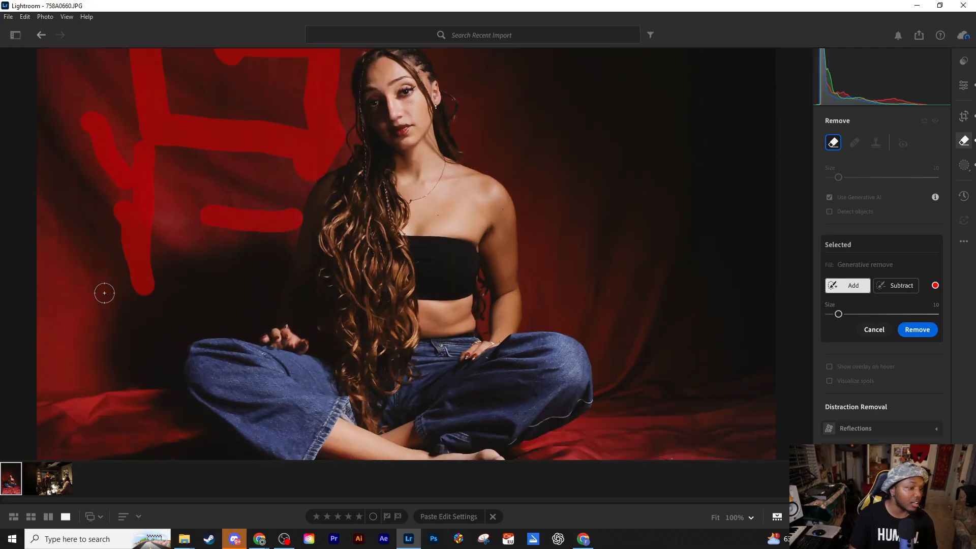
{"action": "left_click_drag", "start_coordinate": [198, 166], "coordinate": [187, 251]}
{"action": "left_click_drag", "start_coordinate": [228, 179], "coordinate": [225, 227]}
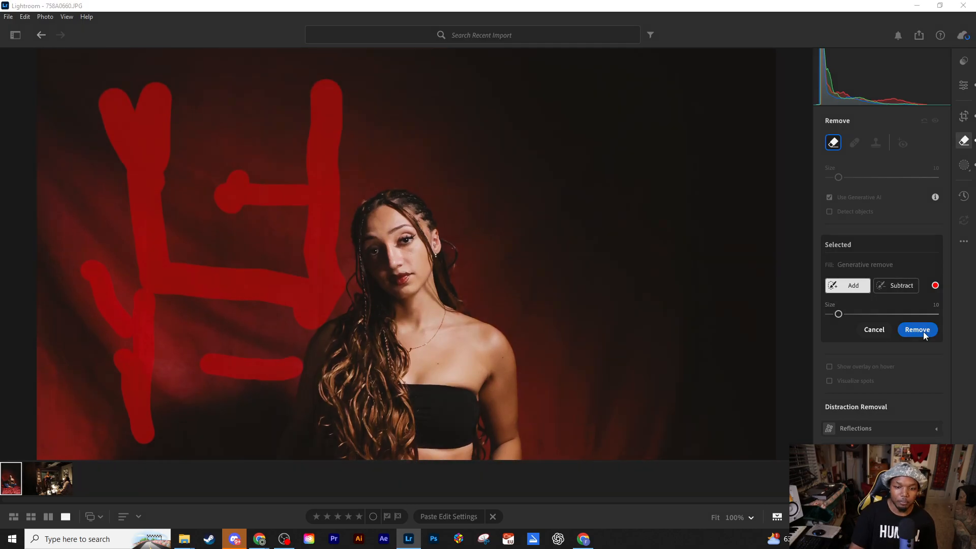
{"action": "left_click", "coordinate": [923, 331]}
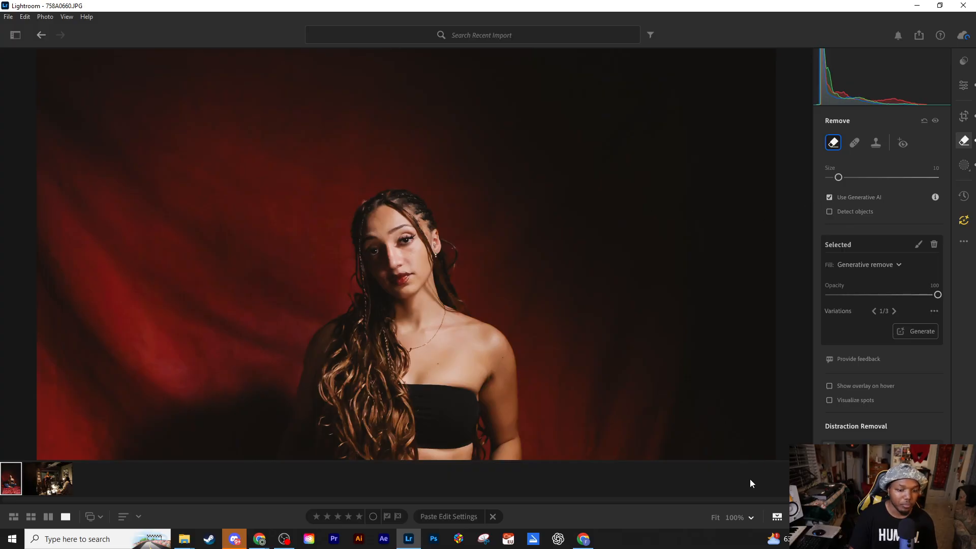
Remove the small speck at the edge of the woman's hair with a size 5 Remove brush at 66% zoom.
{"action": "left_click", "coordinate": [751, 518]}
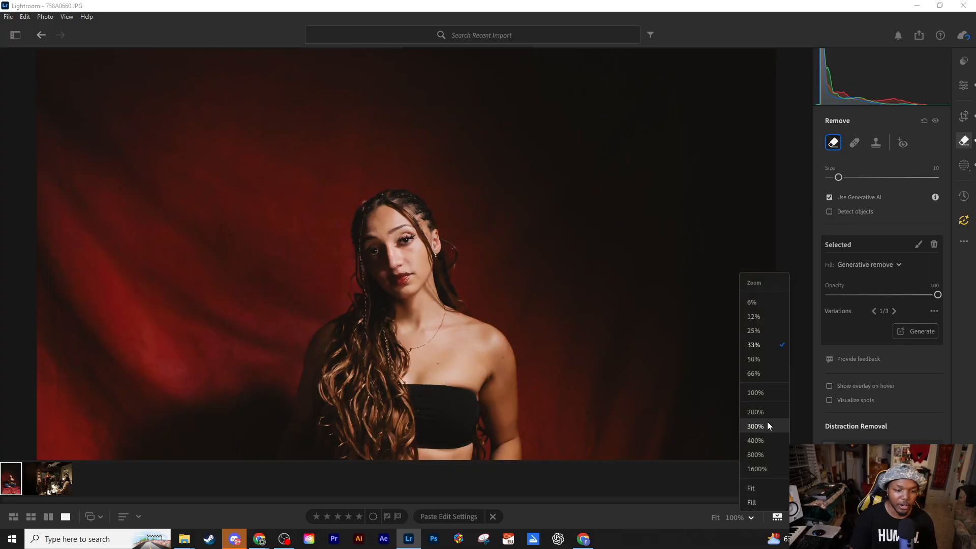
{"action": "left_click", "coordinate": [754, 373]}
{"action": "left_click_drag", "start_coordinate": [691, 264], "coordinate": [375, 387]}
{"action": "scroll", "coordinate": [514, 251], "scroll_direction": "down", "scroll_amount": 1}
{"action": "scroll", "coordinate": [522, 259], "scroll_direction": "down", "scroll_amount": 5}
{"action": "scroll", "coordinate": [524, 262], "scroll_direction": "up", "scroll_amount": 1}
{"action": "left_click_drag", "start_coordinate": [523, 262], "coordinate": [518, 267]}
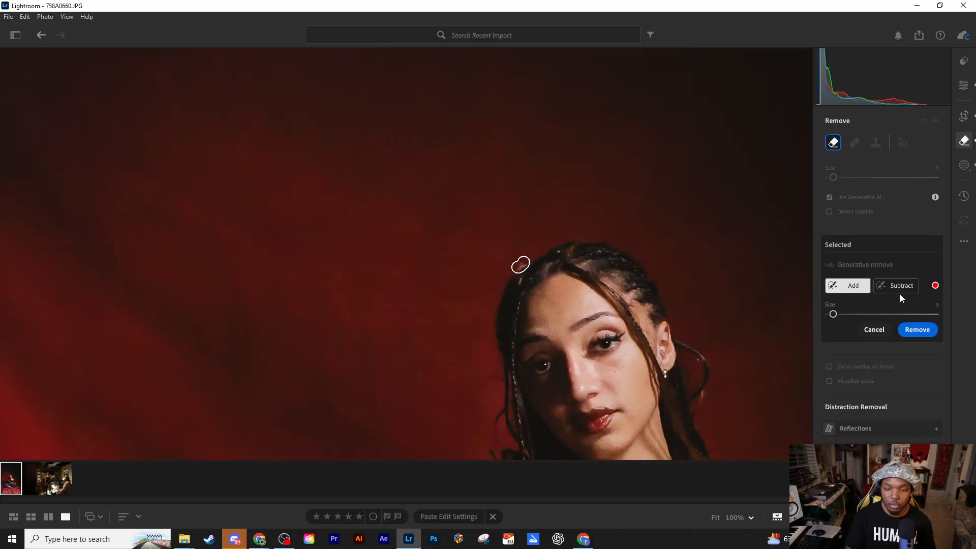
{"action": "left_click", "coordinate": [916, 330]}
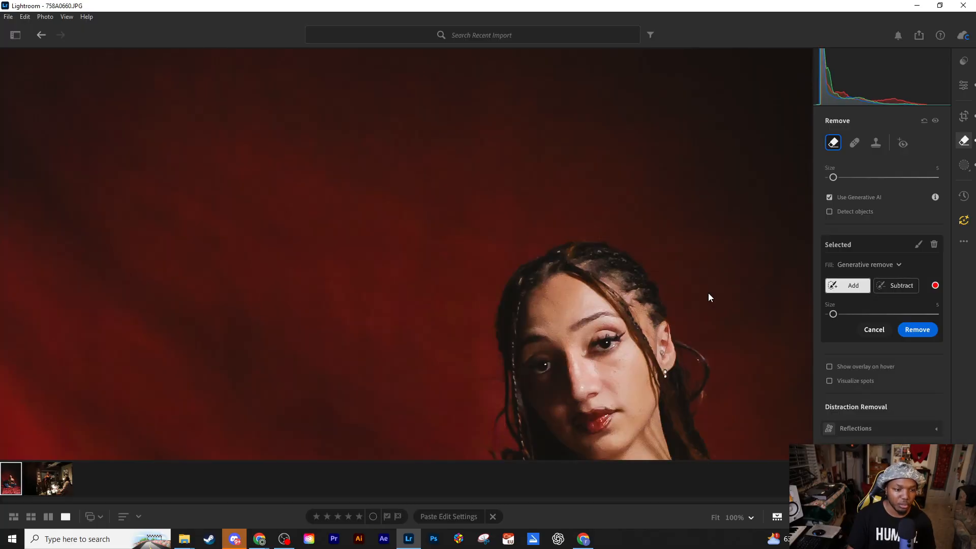
{"action": "left_click", "coordinate": [965, 87]}
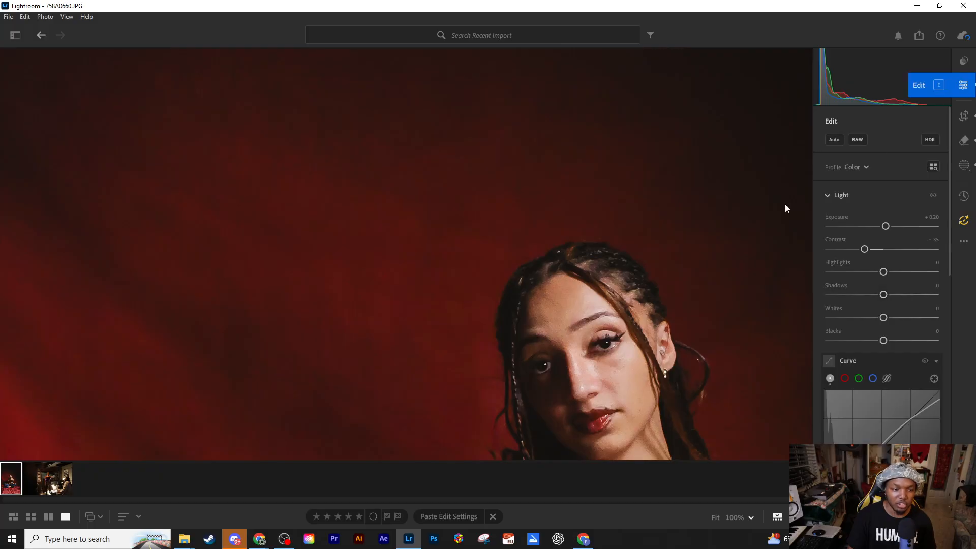
Inspect the retouched face, neck, hair and black top up close for remaining flaws.
{"action": "left_click", "coordinate": [627, 280]}
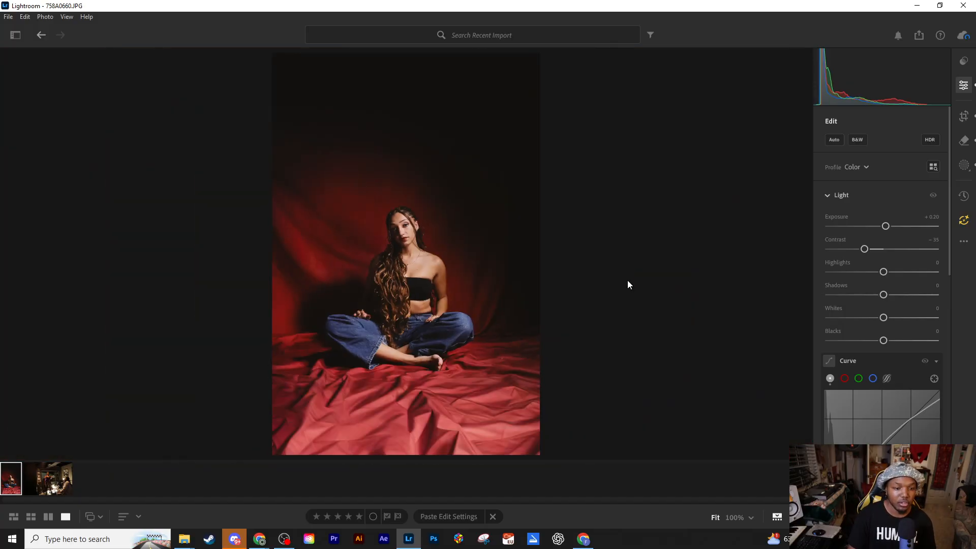
{"action": "left_click", "coordinate": [416, 248]}
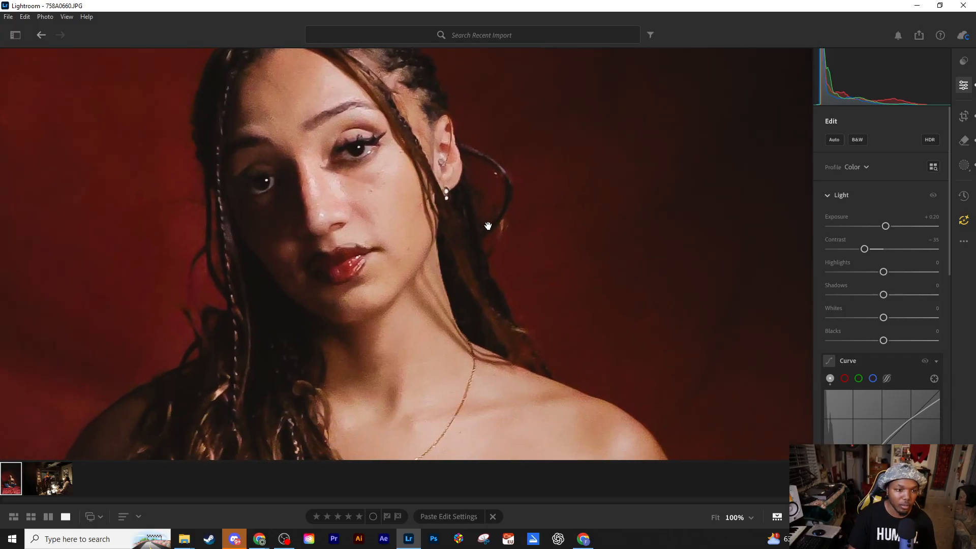
{"action": "scroll", "coordinate": [322, 257], "scroll_direction": "down", "scroll_amount": 5}
{"action": "left_click_drag", "start_coordinate": [360, 413], "coordinate": [357, 173]}
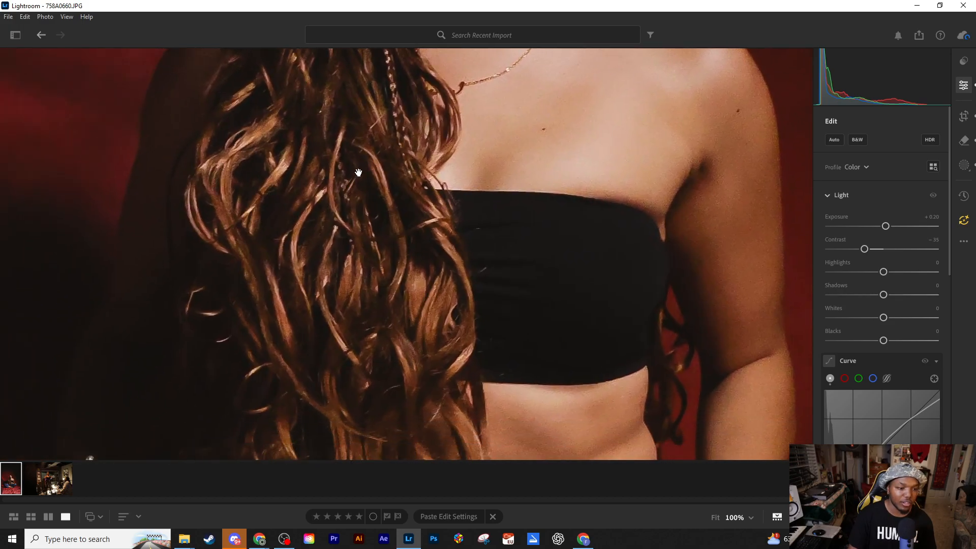
{"action": "left_click_drag", "start_coordinate": [291, 155], "coordinate": [357, 310]}
{"action": "scroll", "coordinate": [386, 163], "scroll_direction": "up", "scroll_amount": 5}
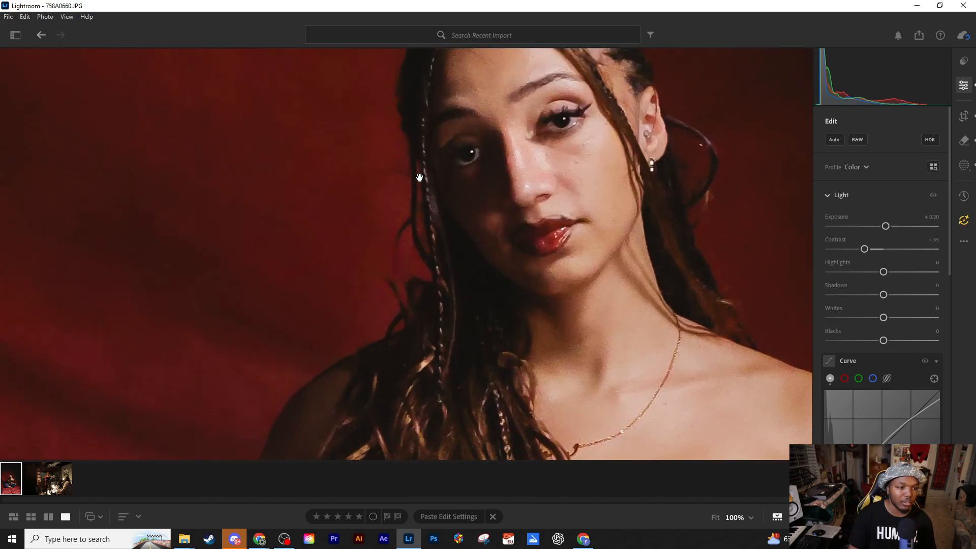
{"action": "left_click_drag", "start_coordinate": [435, 138], "coordinate": [454, 270]}
{"action": "left_click_drag", "start_coordinate": [594, 239], "coordinate": [518, 134]}
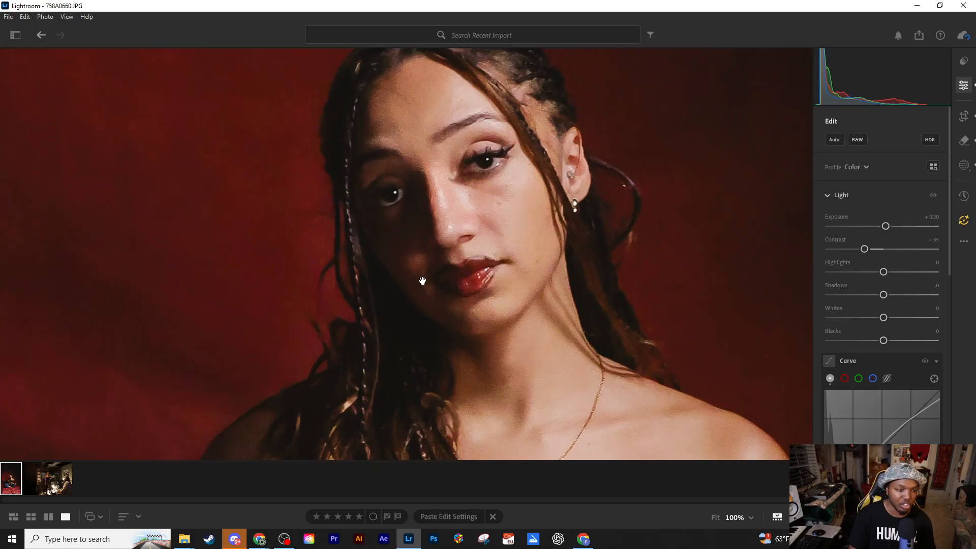
{"action": "left_click_drag", "start_coordinate": [429, 345], "coordinate": [401, 170]}
{"action": "left_click_drag", "start_coordinate": [371, 299], "coordinate": [403, 346]}
{"action": "left_click_drag", "start_coordinate": [407, 110], "coordinate": [416, 290]}
{"action": "left_click", "coordinate": [548, 264]}
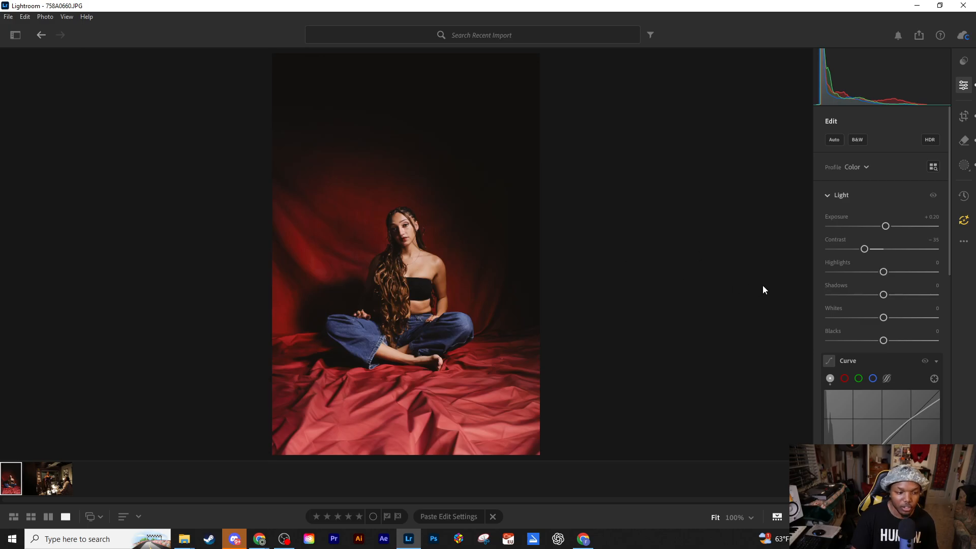
Remove the pale blemish on the red floor fabric beside the jeans using a size 10 Remove brush.
{"action": "left_click", "coordinate": [502, 361]}
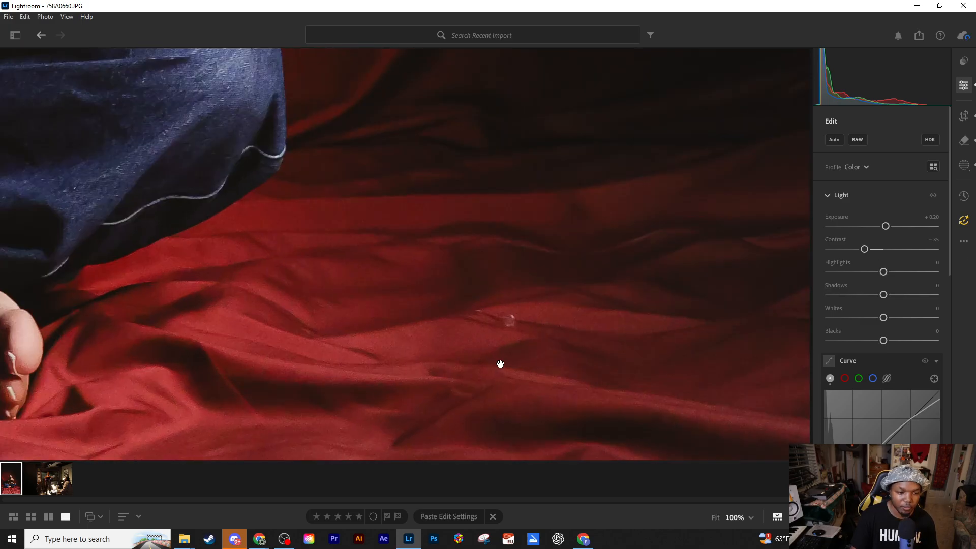
{"action": "left_click", "coordinate": [964, 140]}
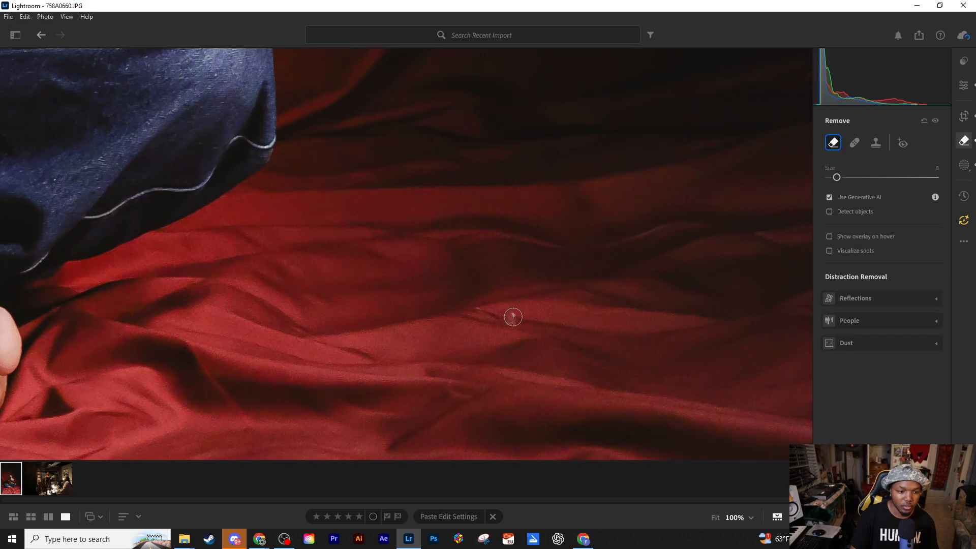
{"action": "key", "text": "bracketleft"}
{"action": "left_click_drag", "start_coordinate": [514, 317], "coordinate": [469, 312]}
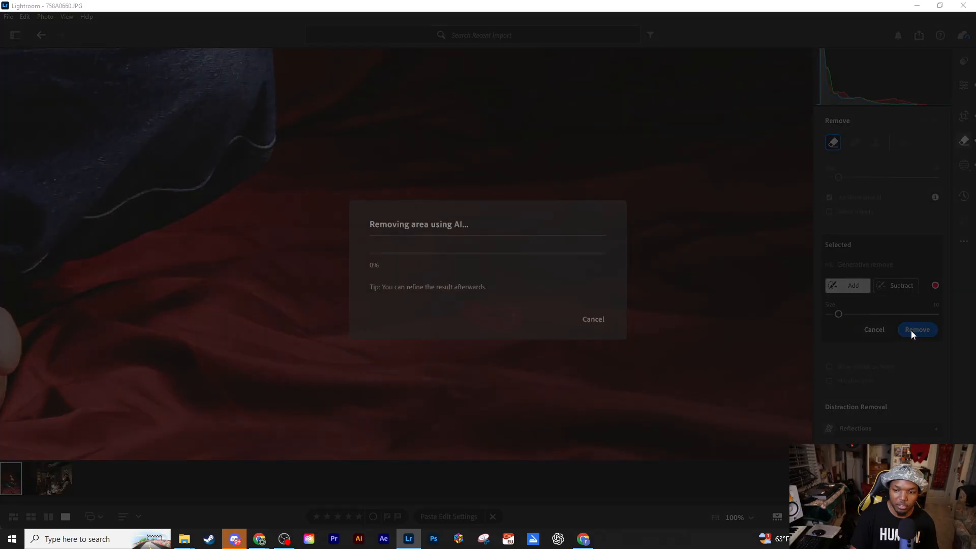
{"action": "left_click", "coordinate": [911, 331]}
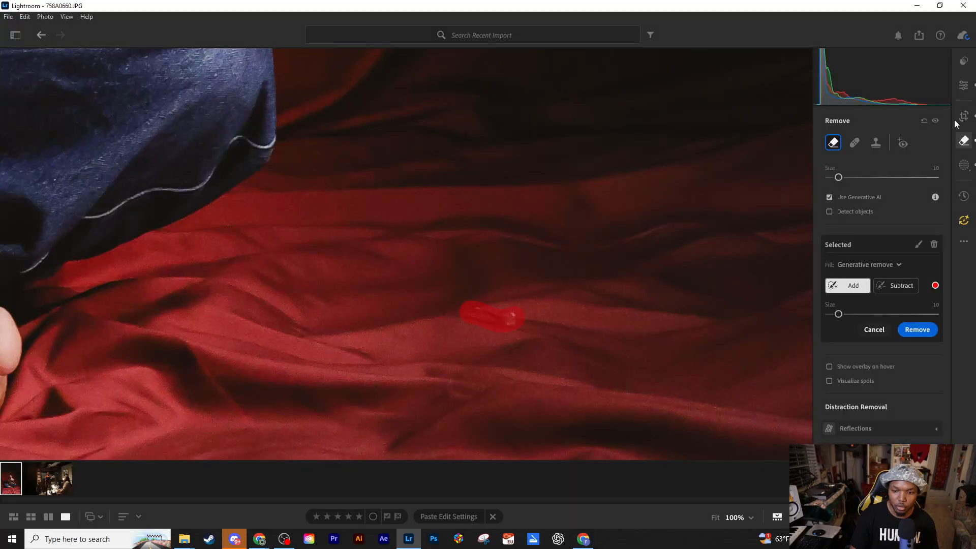
{"action": "key", "text": "e"}
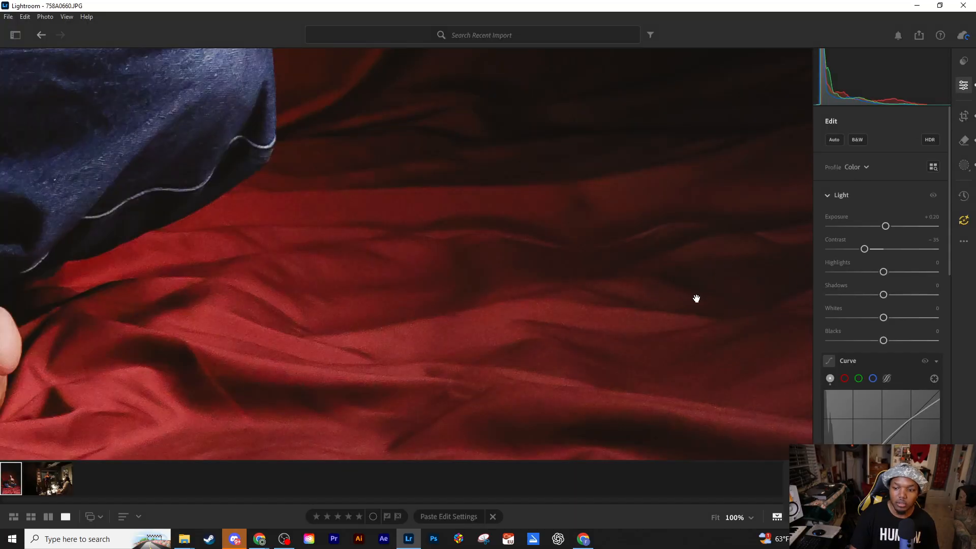
{"action": "left_click", "coordinate": [625, 328]}
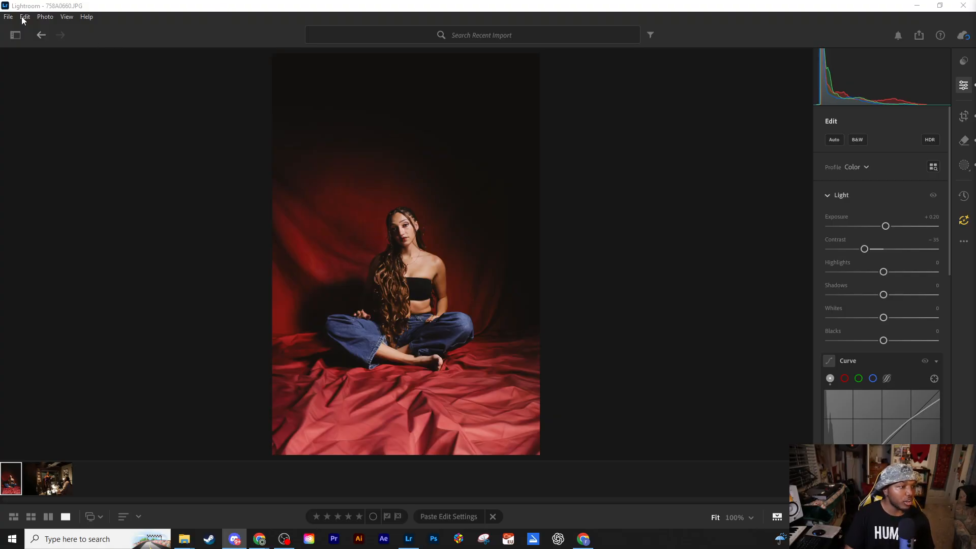
{"action": "left_click", "coordinate": [8, 17]}
{"action": "left_click", "coordinate": [152, 5]}
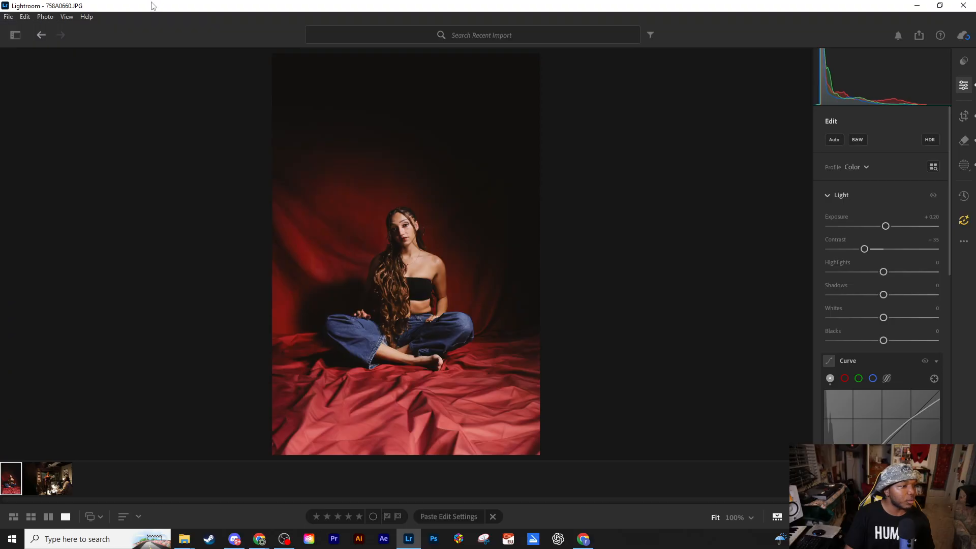
Review the export settings for the portrait without updating its AI settings, and leave without exporting.
{"action": "right_click", "coordinate": [15, 483]}
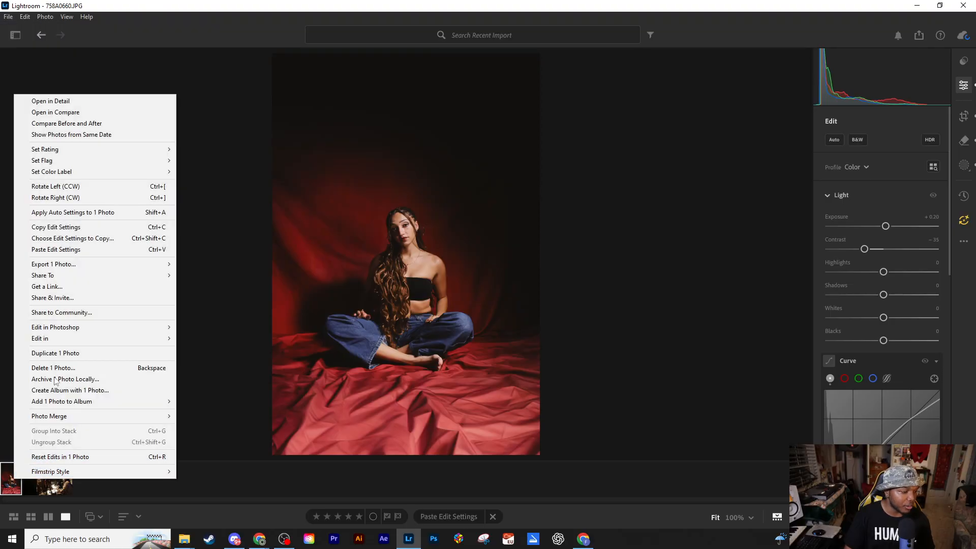
{"action": "mouse_move", "coordinate": [66, 266]}
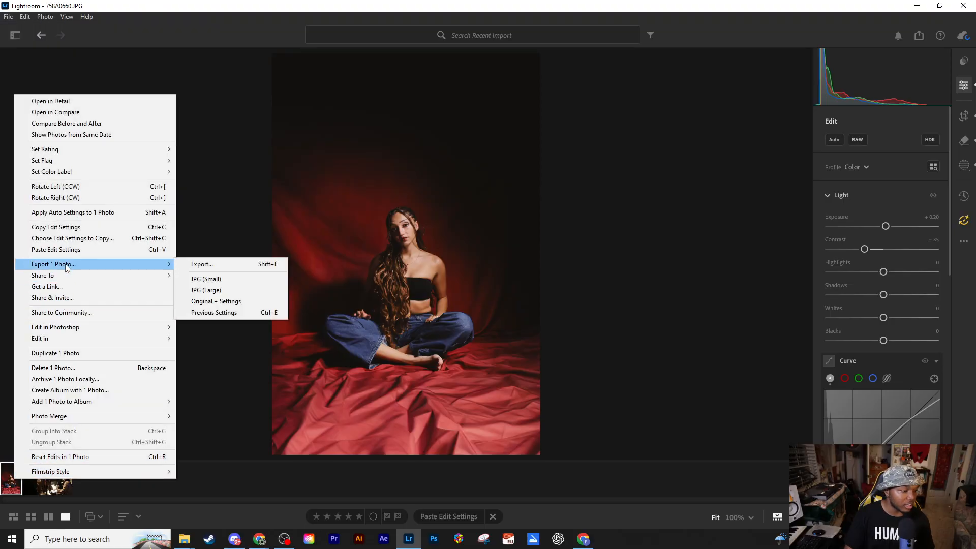
{"action": "left_click", "coordinate": [224, 266]}
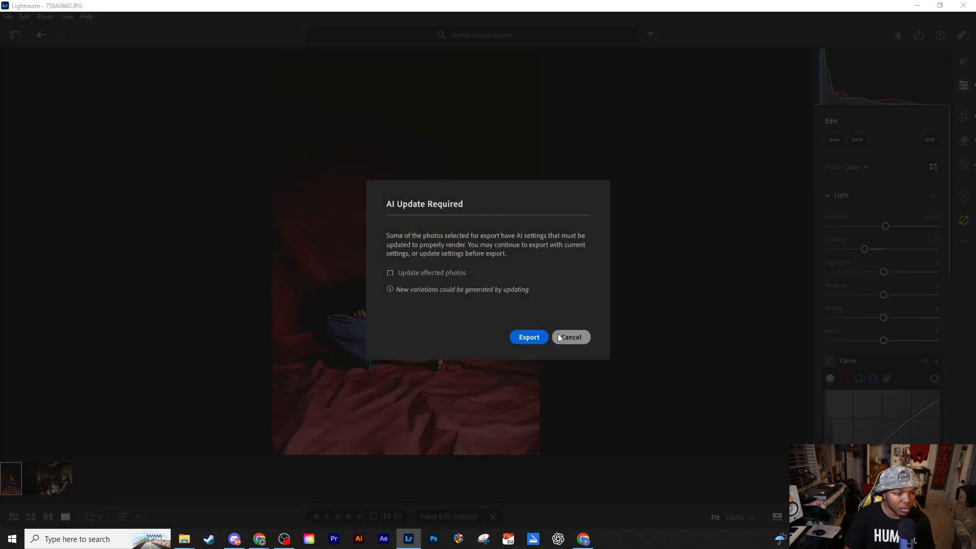
{"action": "left_click", "coordinate": [529, 338]}
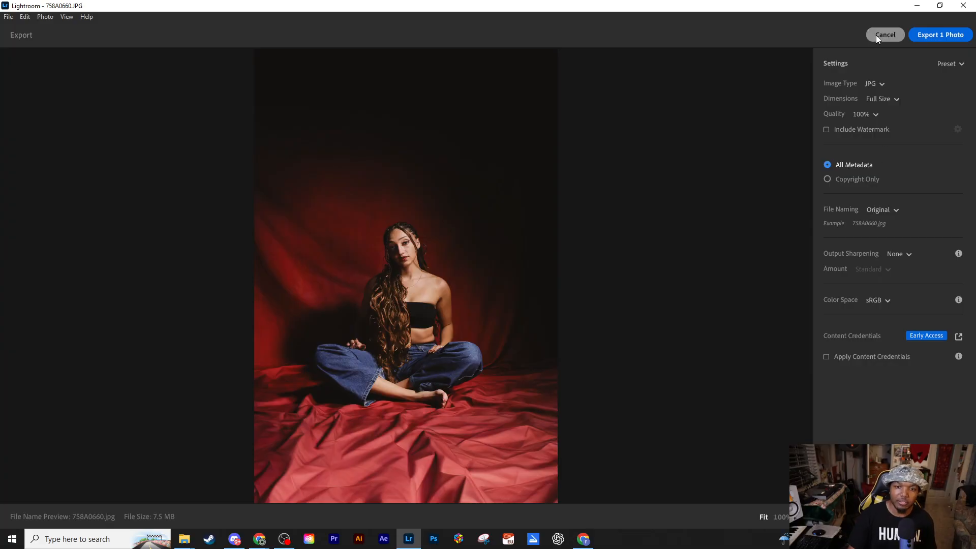
{"action": "left_click", "coordinate": [876, 35]}
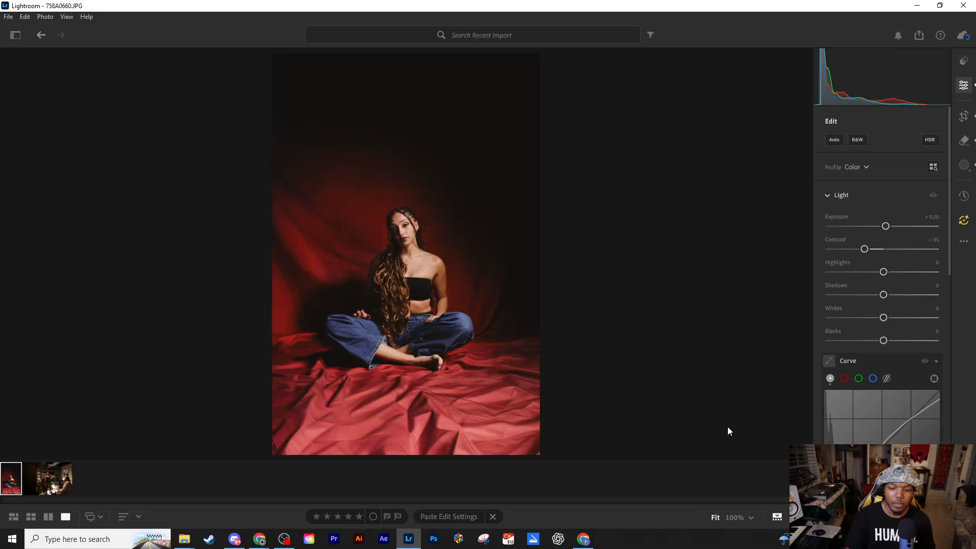
Open the stage photo 758A4363.JPG of the singer at the microphone for cropping.
{"action": "left_click", "coordinate": [53, 487]}
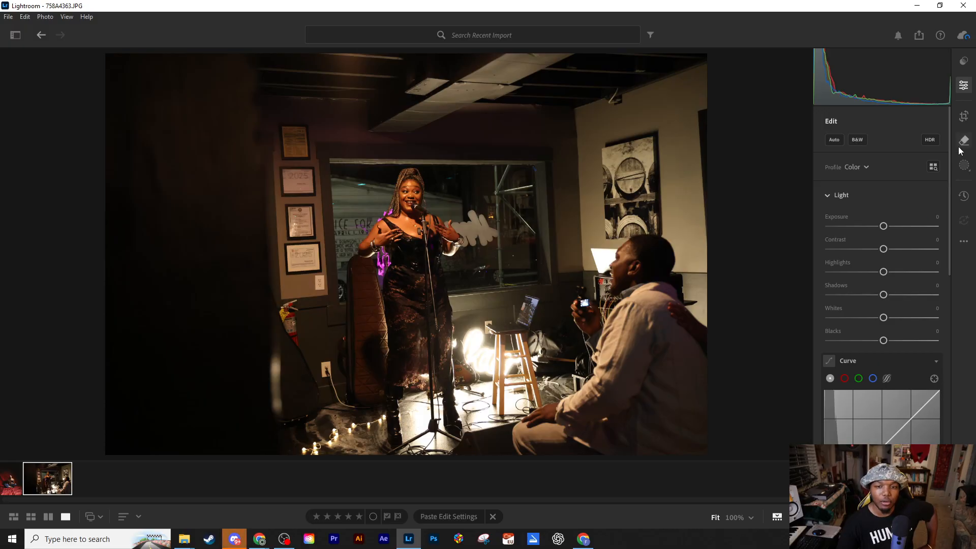
{"action": "left_click", "coordinate": [965, 118]}
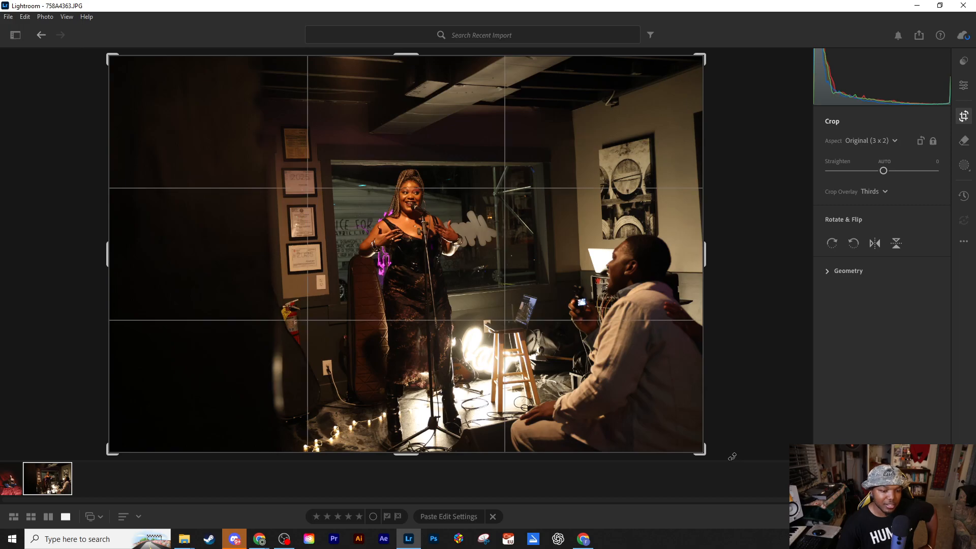
Try straightening the stage photo by rotating its crop manually to about +3.25, and reset the crop.
{"action": "left_click_drag", "start_coordinate": [726, 455], "coordinate": [656, 446]}
{"action": "left_click_drag", "start_coordinate": [543, 367], "coordinate": [529, 365]}
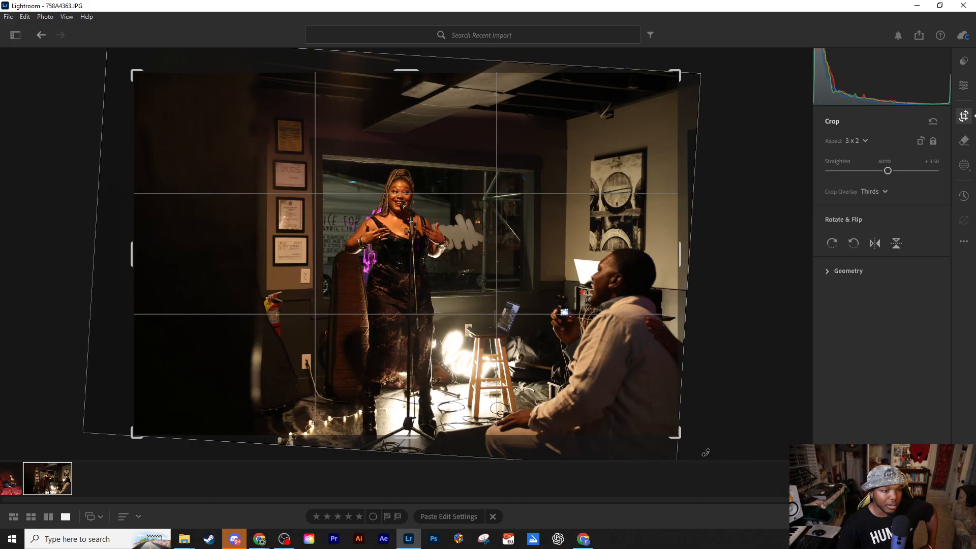
{"action": "mouse_move", "coordinate": [684, 443]}
{"action": "left_mouse_down"}
{"action": "mouse_move", "coordinate": [719, 443]}
{"action": "mouse_move", "coordinate": [698, 438]}
{"action": "left_mouse_up"}
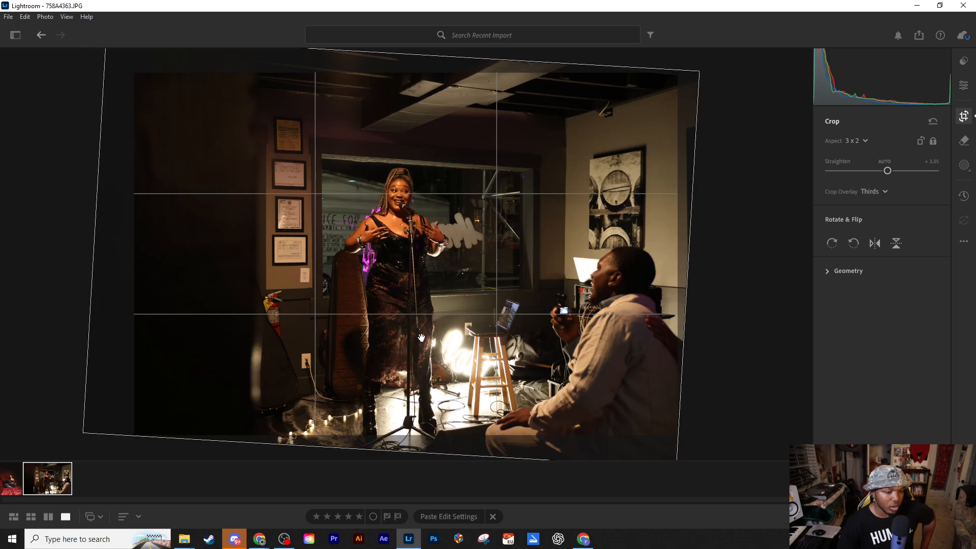
{"action": "left_click", "coordinate": [930, 121]}
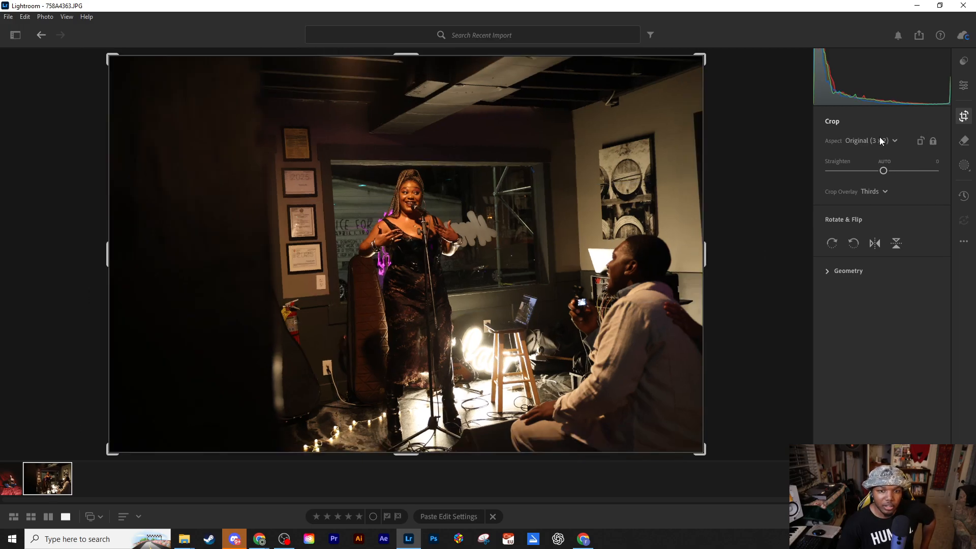
Try the automatic straightening on the stage photo and undo it.
{"action": "left_click", "coordinate": [885, 162]}
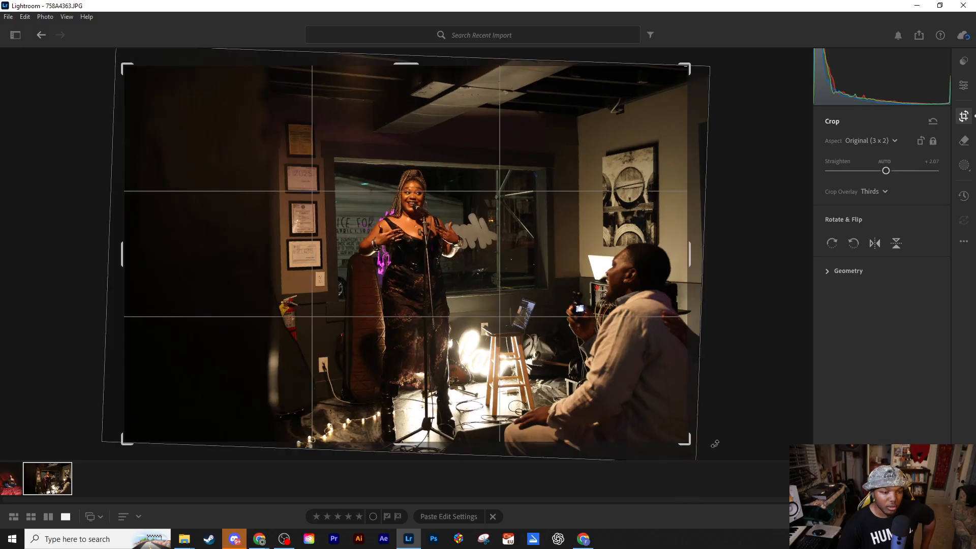
{"action": "key", "text": "e"}
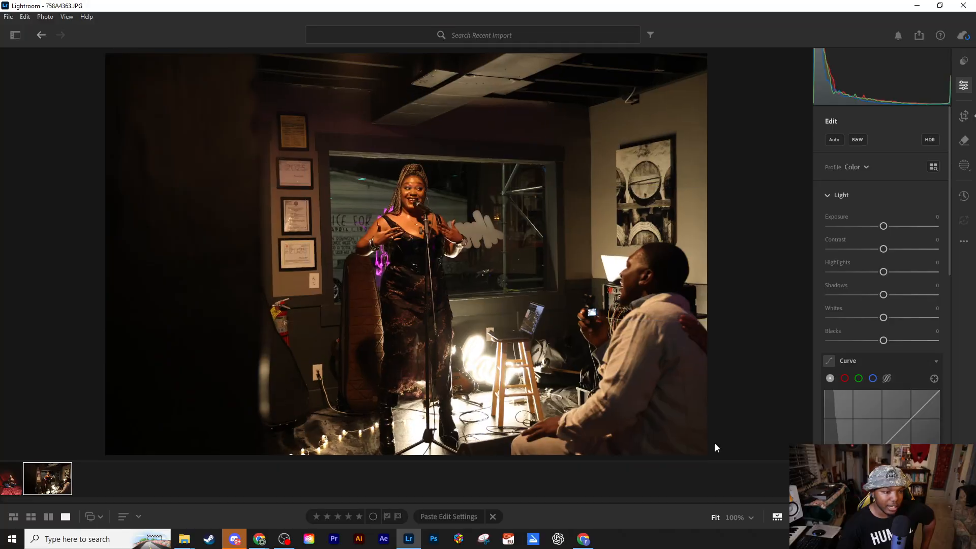
{"action": "key", "text": "ctrl+z"}
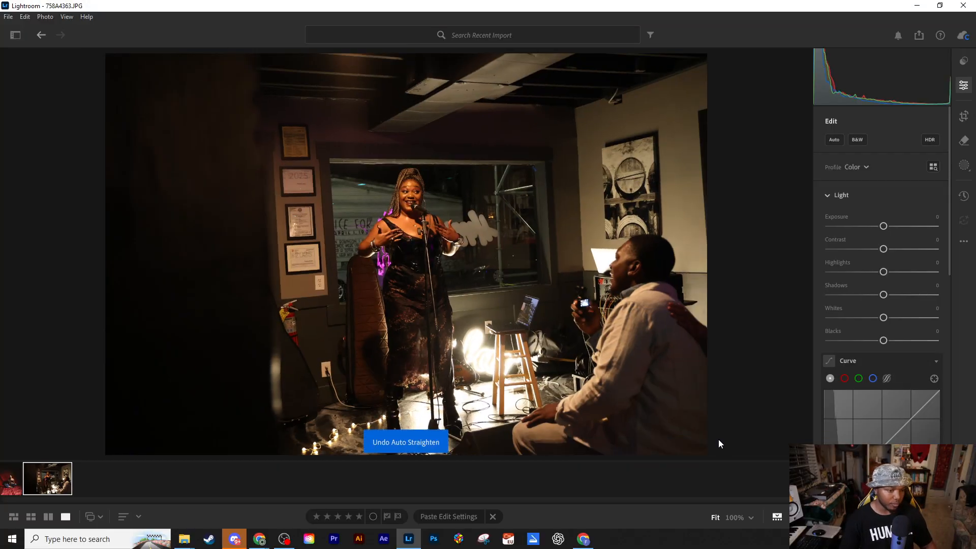
Straighten the stage photo to +3.40 and apply a tighter 3 x 2 crop around the singer and the seated man.
{"action": "left_click", "coordinate": [964, 116]}
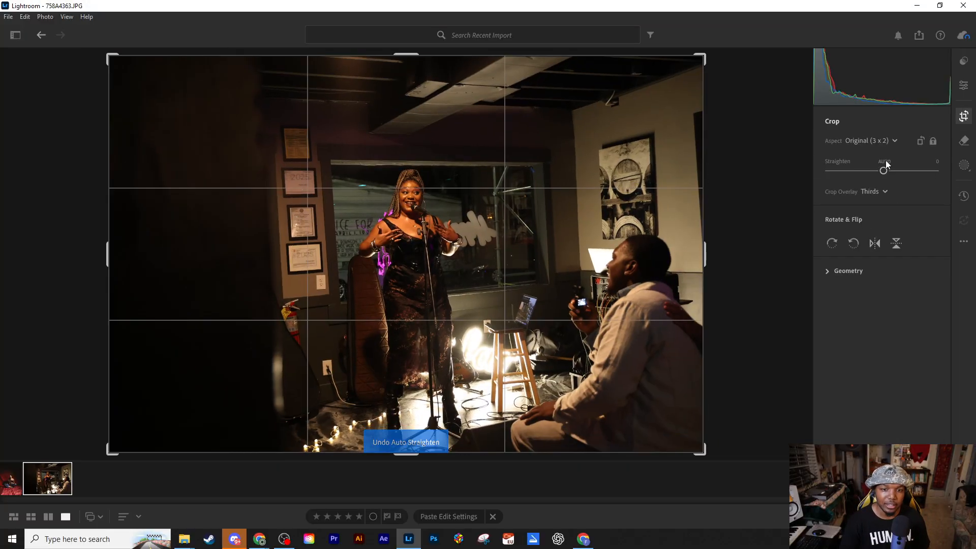
{"action": "left_click", "coordinate": [885, 161]}
{"action": "left_click_drag", "start_coordinate": [712, 445], "coordinate": [699, 445]}
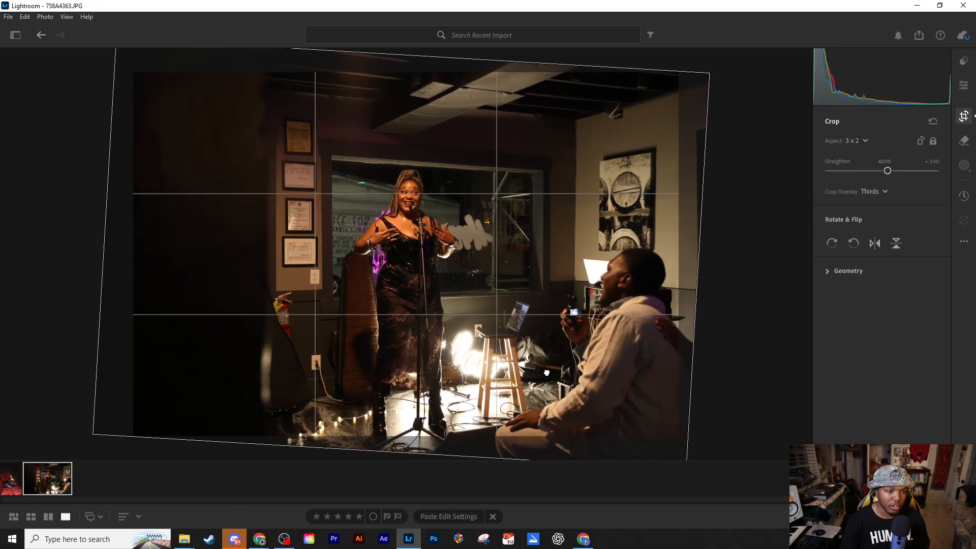
{"action": "left_click_drag", "start_coordinate": [413, 75], "coordinate": [414, 81]}
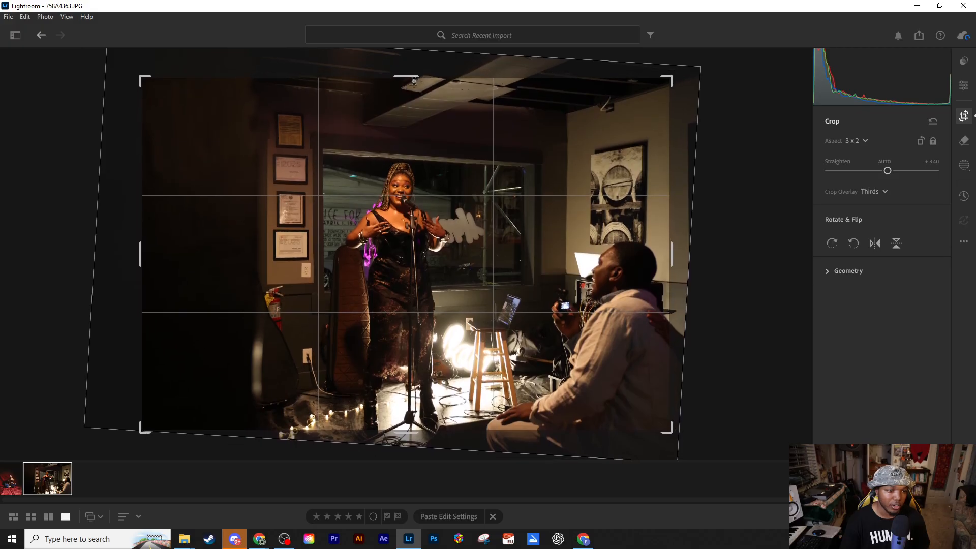
{"action": "left_click_drag", "start_coordinate": [415, 229], "coordinate": [361, 202]}
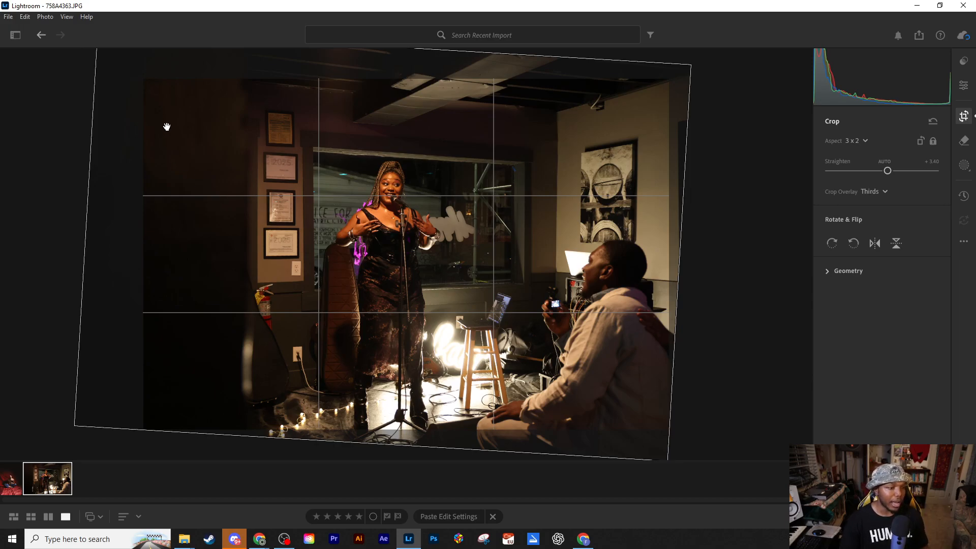
{"action": "left_click_drag", "start_coordinate": [144, 79], "coordinate": [133, 59]}
{"action": "key", "text": "Return"}
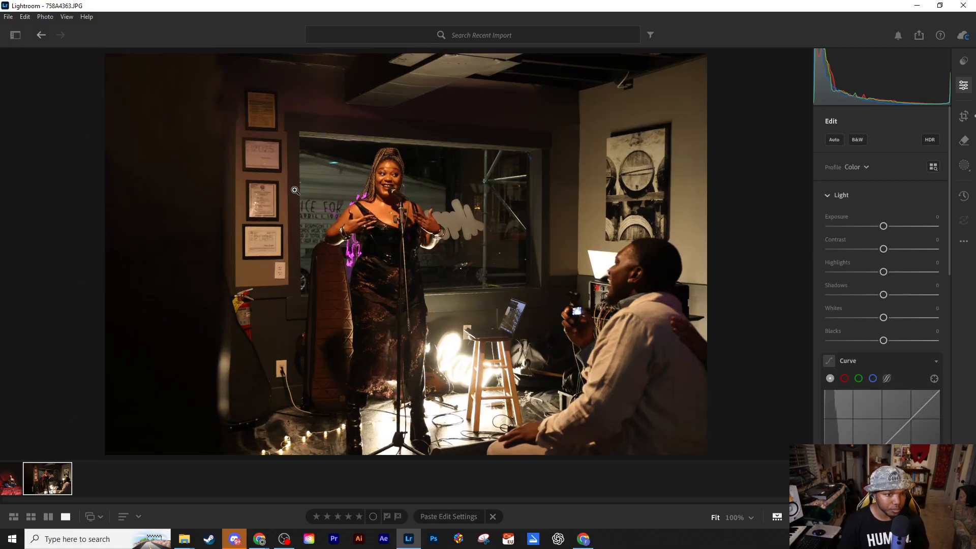
Try white balance samples from the walls, stool area and ceiling of the stage photo, and reset Temp and Tint.
{"action": "scroll", "coordinate": [904, 309], "scroll_direction": "down", "scroll_amount": 5}
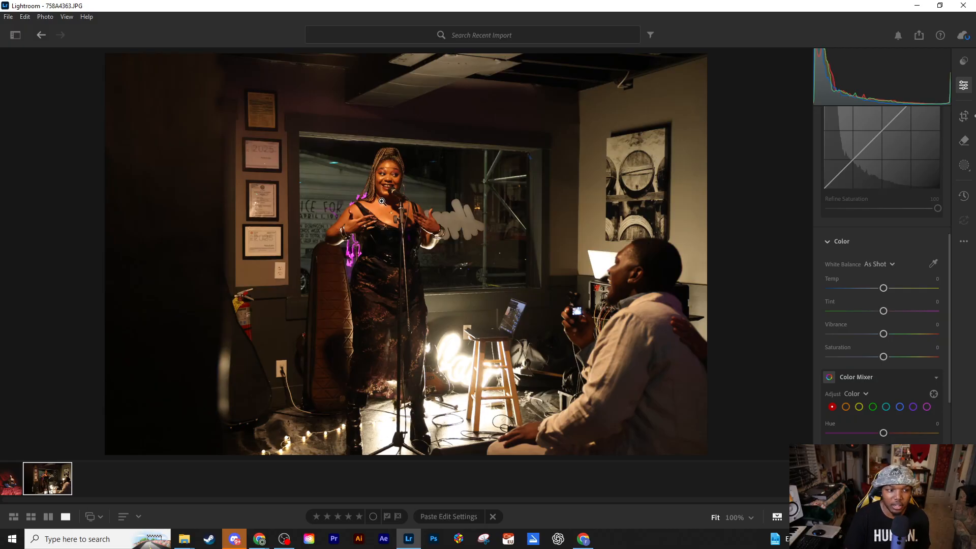
{"action": "left_click", "coordinate": [933, 264]}
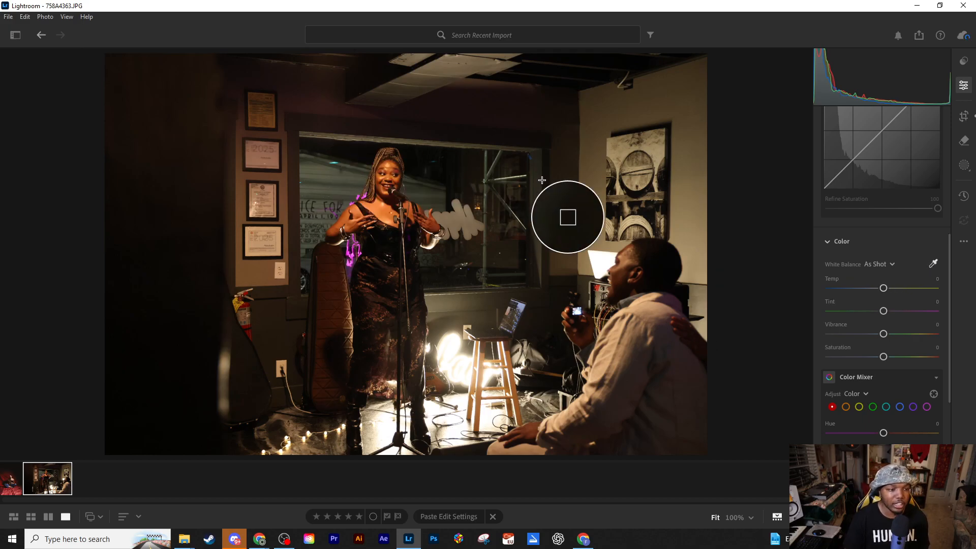
{"action": "left_click", "coordinate": [579, 255]}
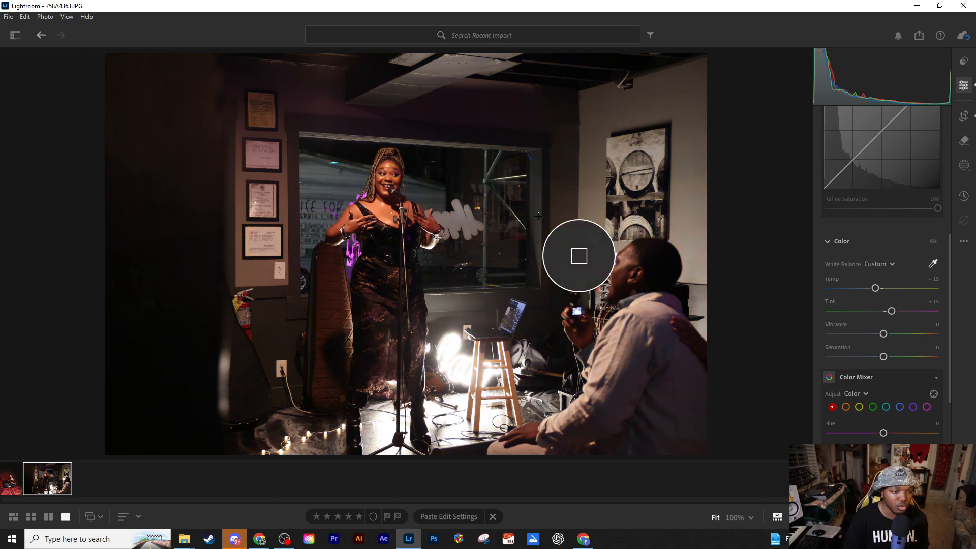
{"action": "left_click", "coordinate": [475, 303]}
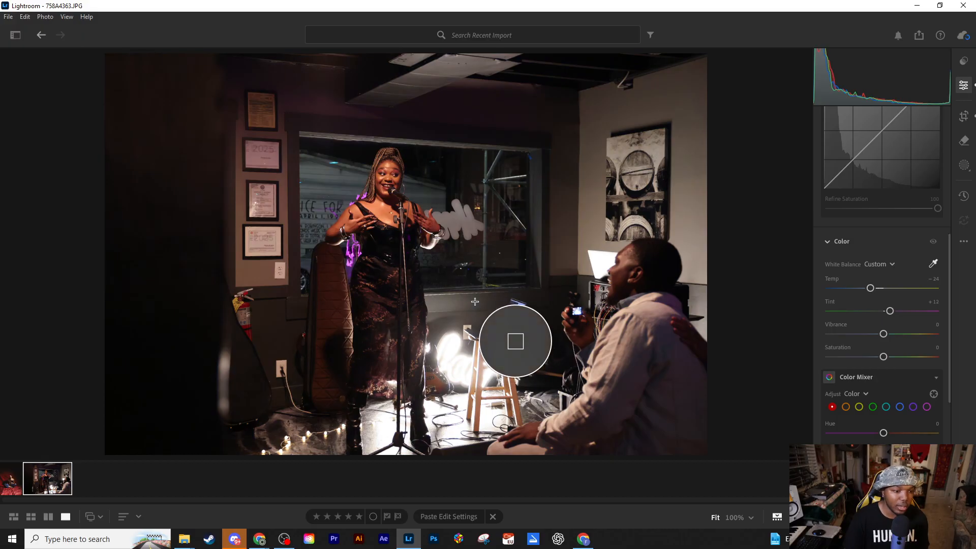
{"action": "left_click", "coordinate": [293, 247]}
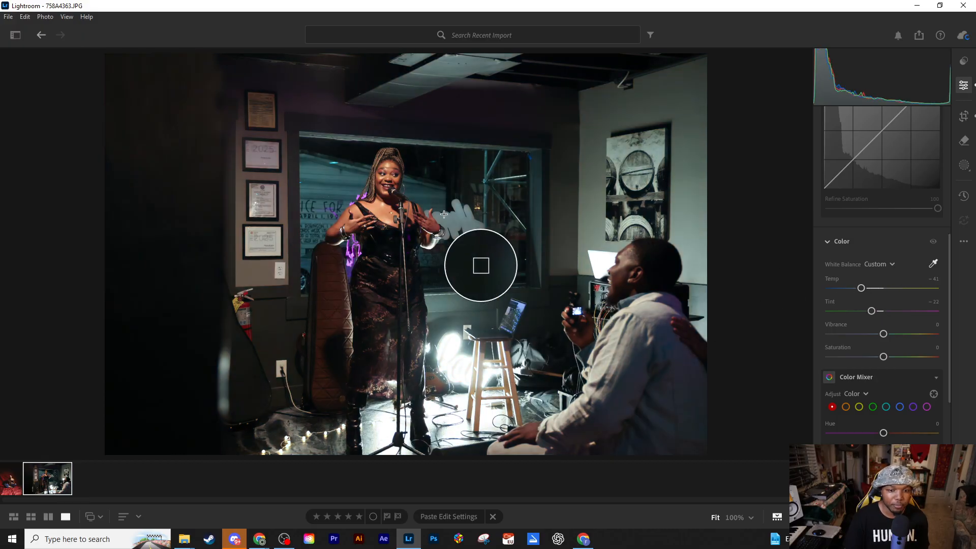
{"action": "left_click", "coordinate": [457, 75]}
{"action": "left_click", "coordinate": [455, 76]}
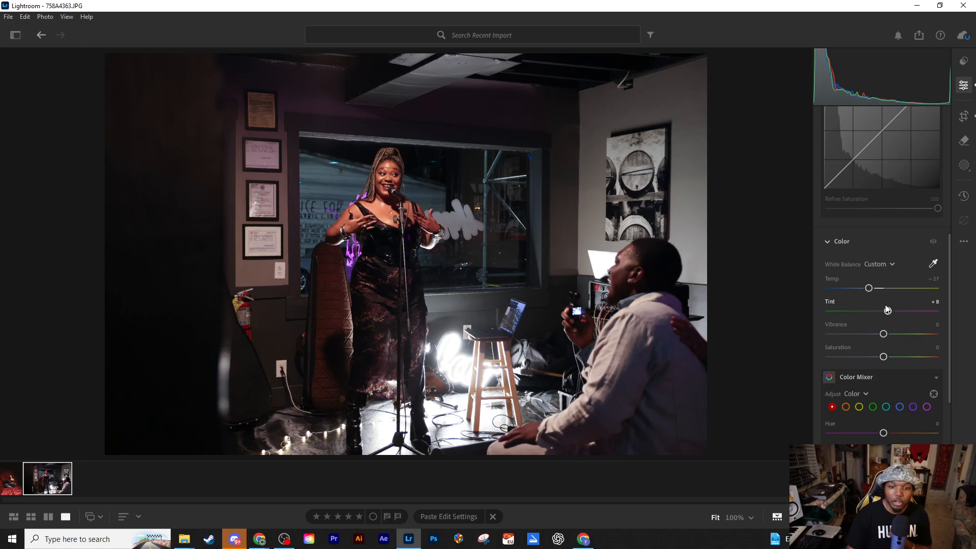
{"action": "double_click", "coordinate": [869, 289]}
{"action": "double_click", "coordinate": [888, 311]}
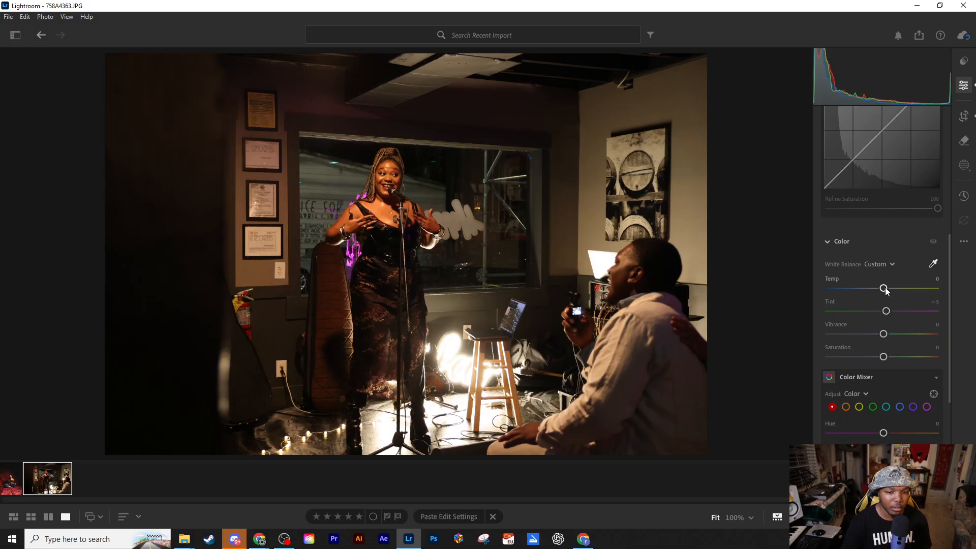
Set the stage photo's white balance to Temp -10 and Tint +5, and compare it with the red-backdrop portrait.
{"action": "key", "text": "Down"}
{"action": "key", "text": "Down"}
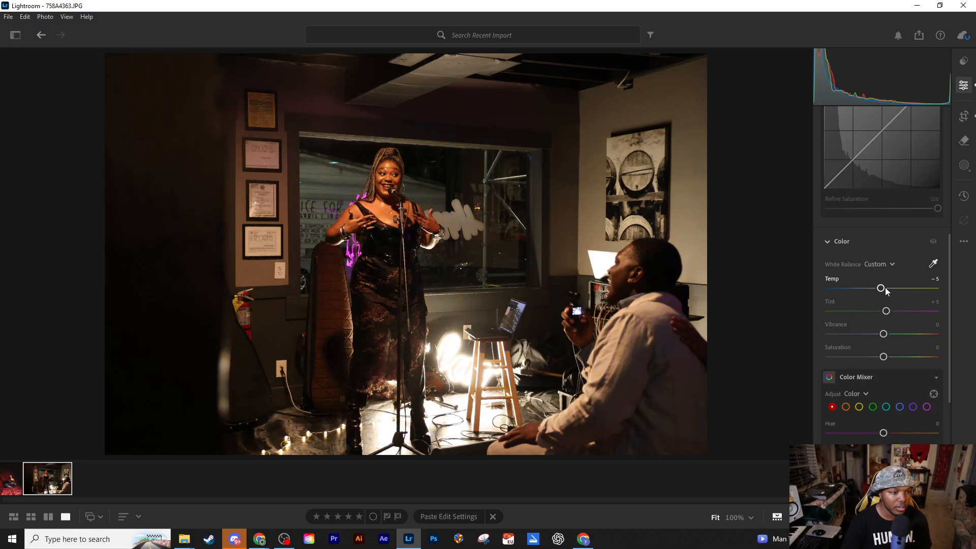
{"action": "key", "text": "w"}
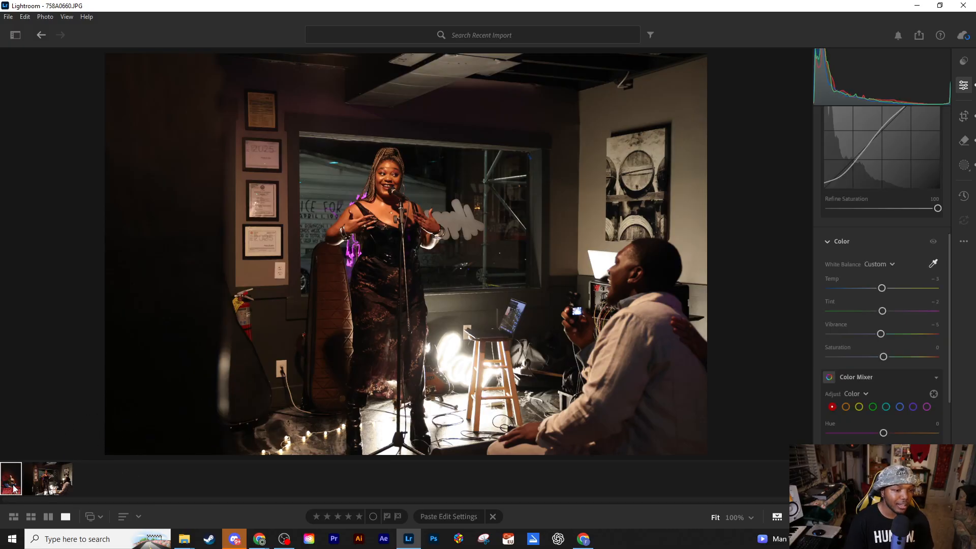
{"action": "left_click", "coordinate": [12, 485]}
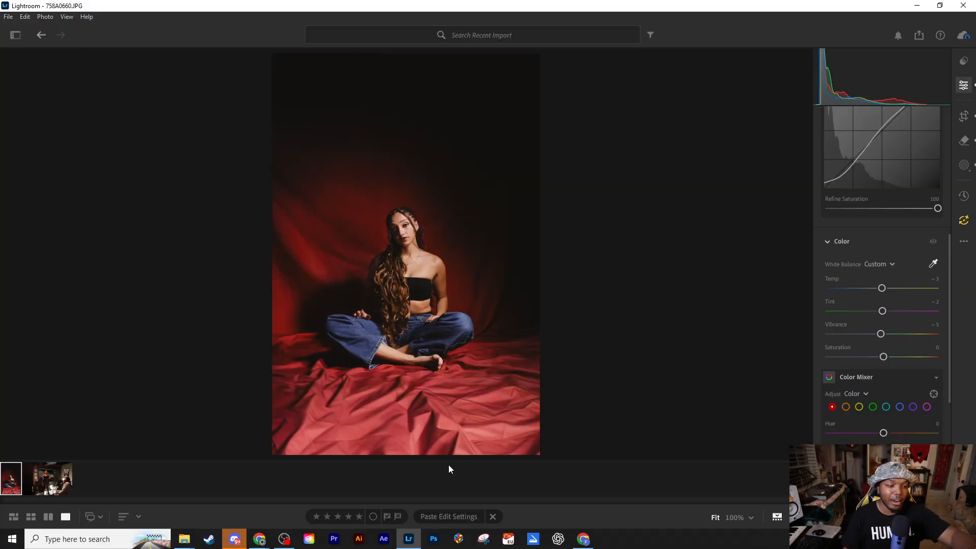
{"action": "left_click", "coordinate": [58, 491]}
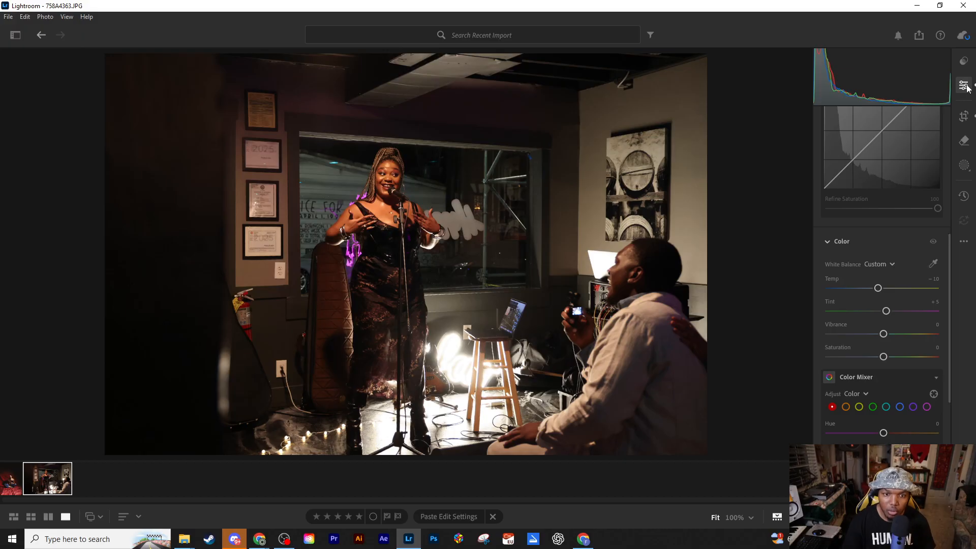
Compare sharpening levels on the singer's face up close and set the Detail Sharpening to 75.
{"action": "scroll", "coordinate": [887, 310], "scroll_direction": "down", "scroll_amount": 8}
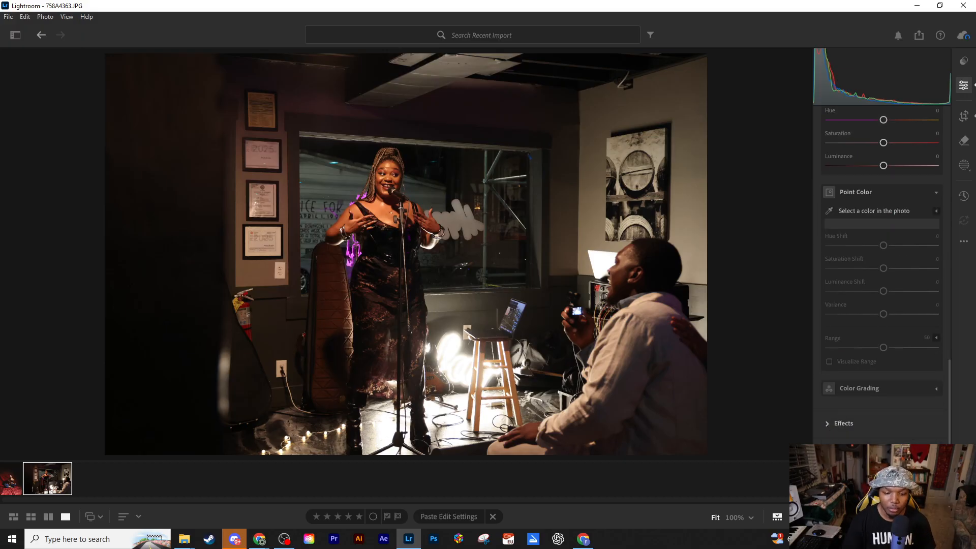
{"action": "scroll", "coordinate": [886, 330], "scroll_direction": "down", "scroll_amount": 4}
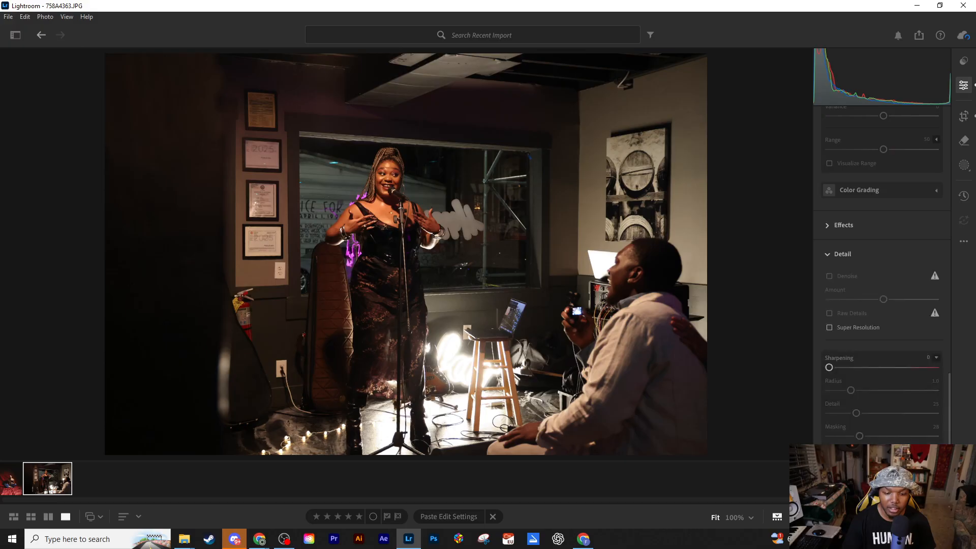
{"action": "left_click", "coordinate": [895, 367]}
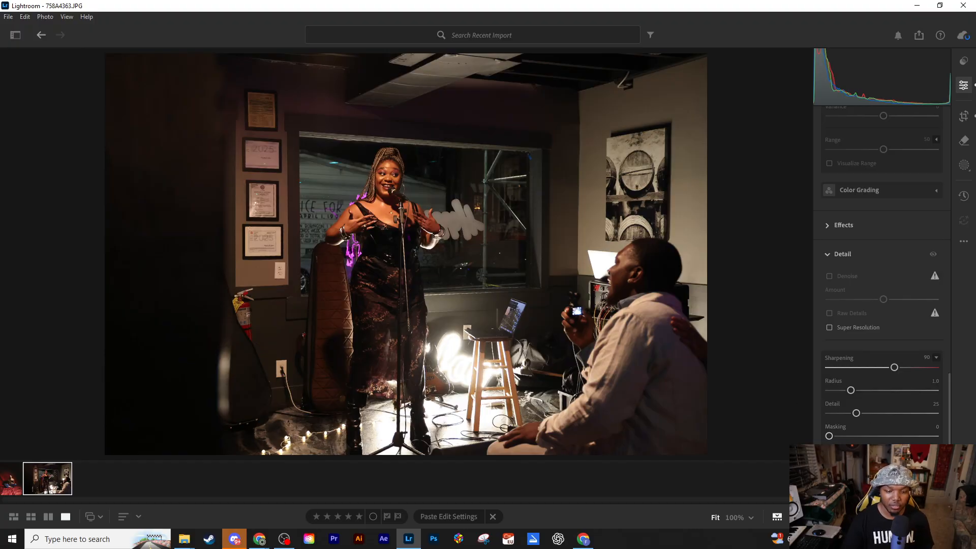
{"action": "left_click_drag", "start_coordinate": [894, 368], "coordinate": [875, 371]}
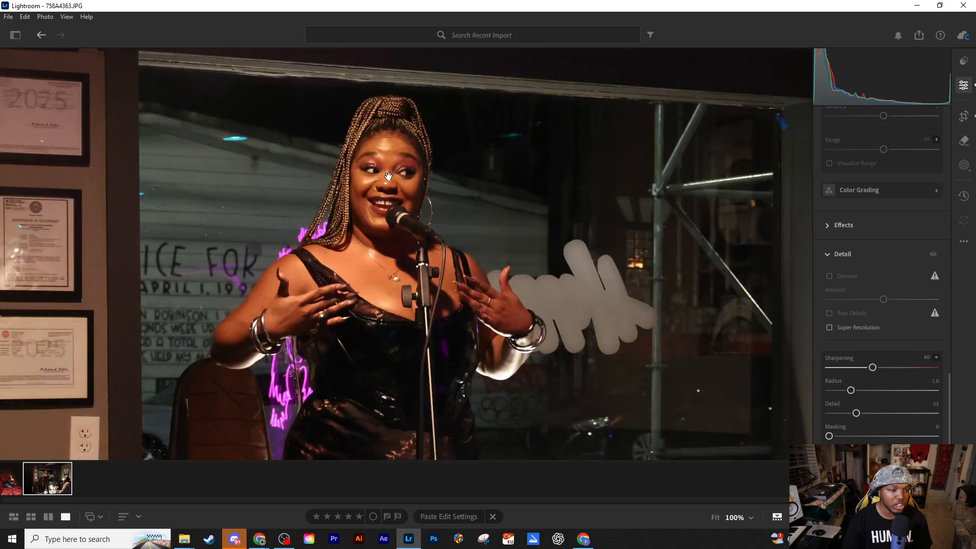
{"action": "left_click", "coordinate": [388, 175]}
{"action": "left_click_drag", "start_coordinate": [872, 367], "coordinate": [807, 367]}
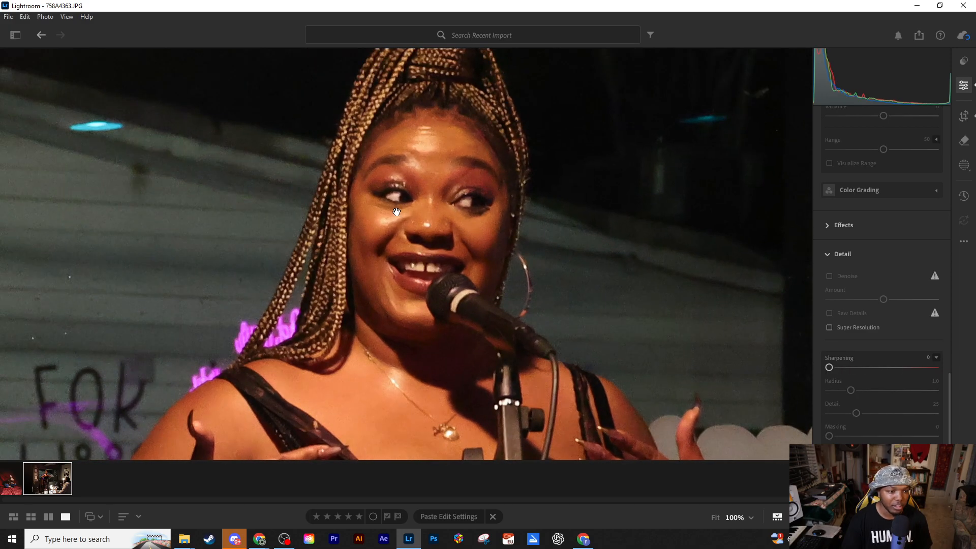
{"action": "left_click_drag", "start_coordinate": [828, 368], "coordinate": [883, 368]}
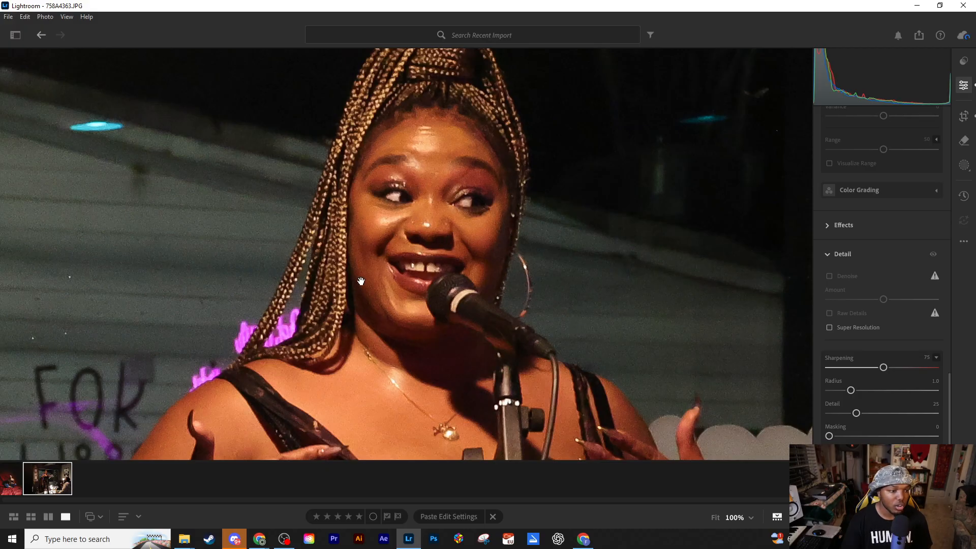
Set the stage photo's sharpening Masking to 40 and its manual noise reduction Luminance to 10.
{"action": "left_click_drag", "start_coordinate": [829, 438], "coordinate": [874, 440]}
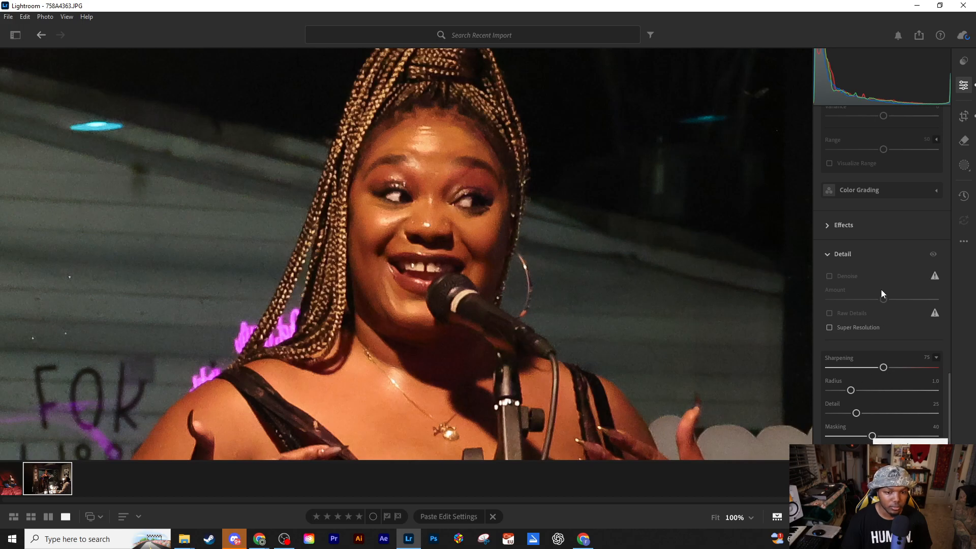
{"action": "scroll", "coordinate": [882, 267], "scroll_direction": "up", "scroll_amount": 4}
{"action": "scroll", "coordinate": [849, 388], "scroll_direction": "down", "scroll_amount": 5}
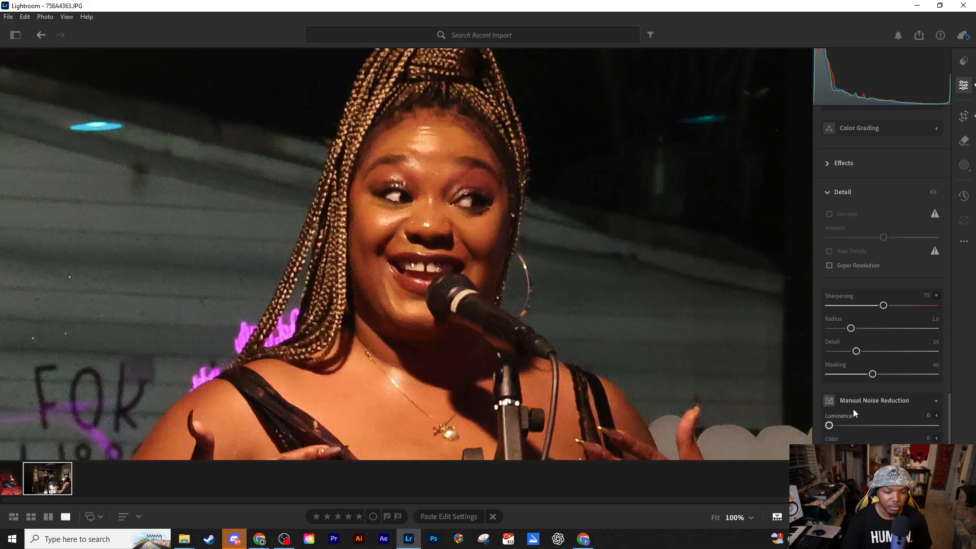
{"action": "left_click_drag", "start_coordinate": [828, 426], "coordinate": [840, 426]}
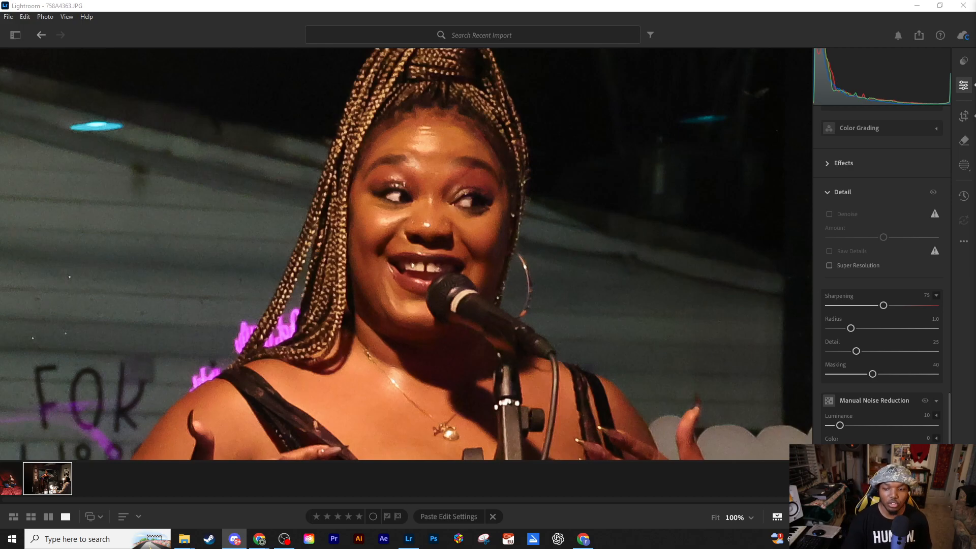
Compare the edited stage photo with its original up close, examining the singer's face and the wall behind the singer.
{"action": "left_click", "coordinate": [749, 12]}
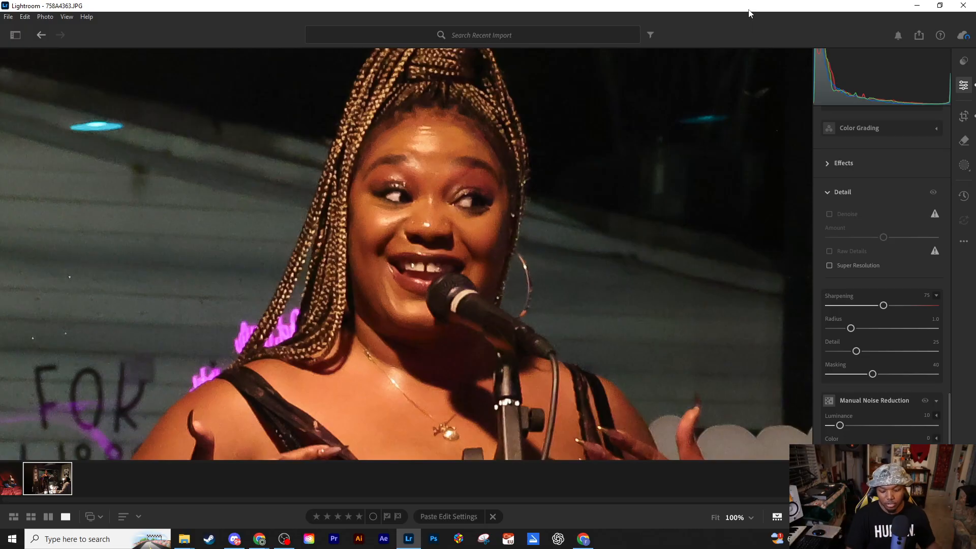
{"action": "key", "text": "backslash"}
{"action": "key", "text": "backslash"}
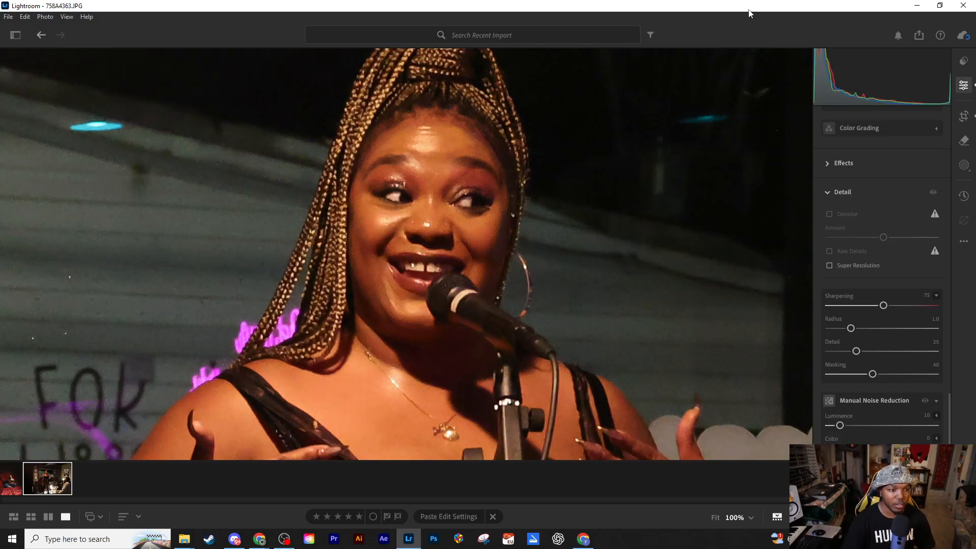
{"action": "key", "text": "backslash"}
{"action": "key", "text": "backslash"}
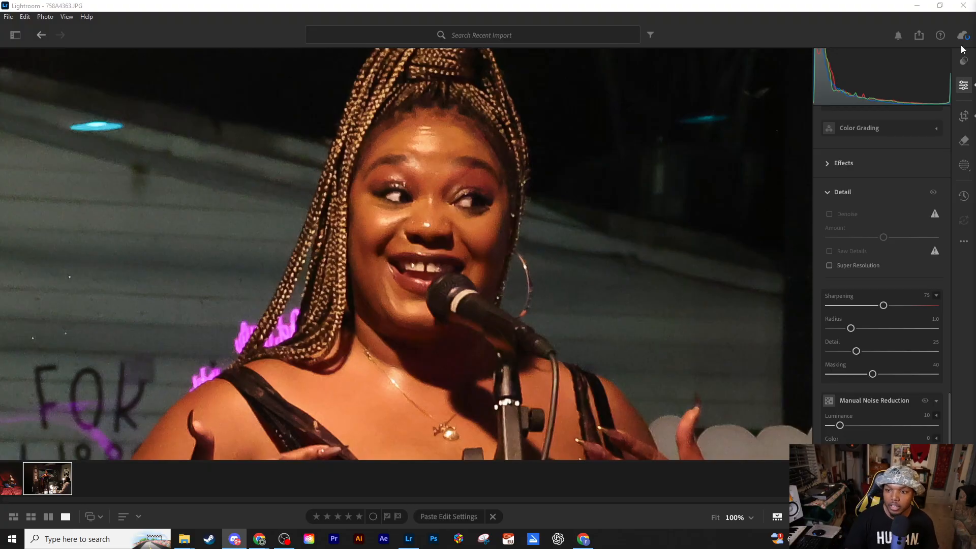
{"action": "left_click", "coordinate": [884, 12]}
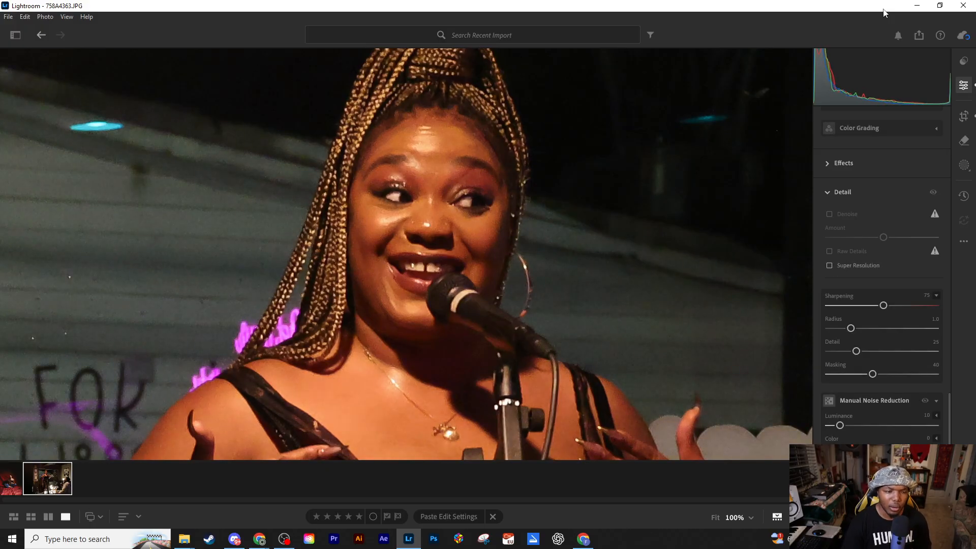
{"action": "key", "text": "backslash"}
{"action": "key", "text": "backslash"}
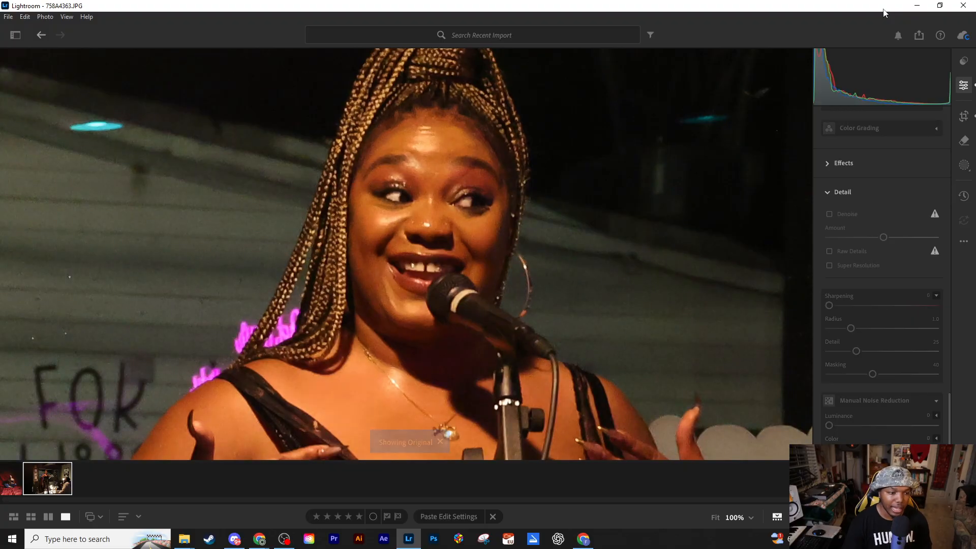
{"action": "key", "text": "backslash"}
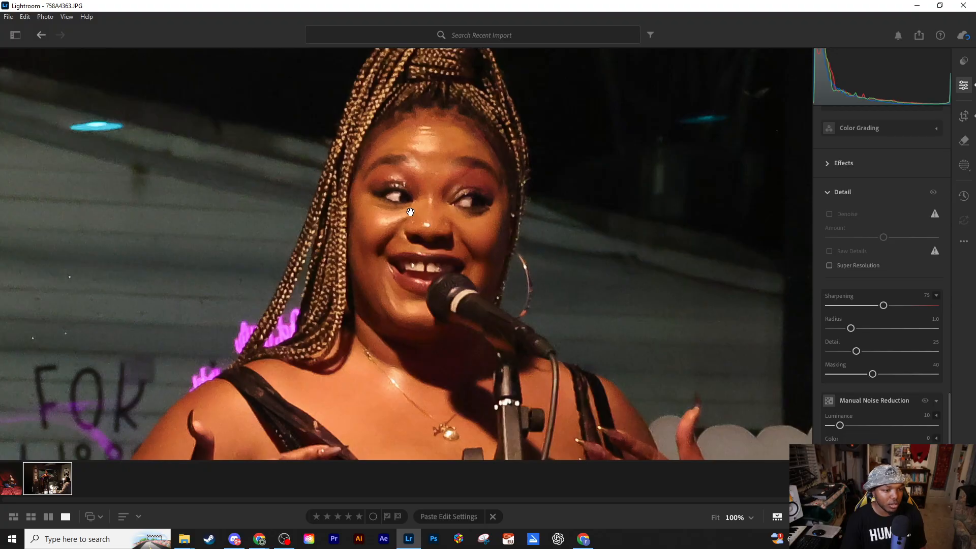
{"action": "key", "text": "backslash"}
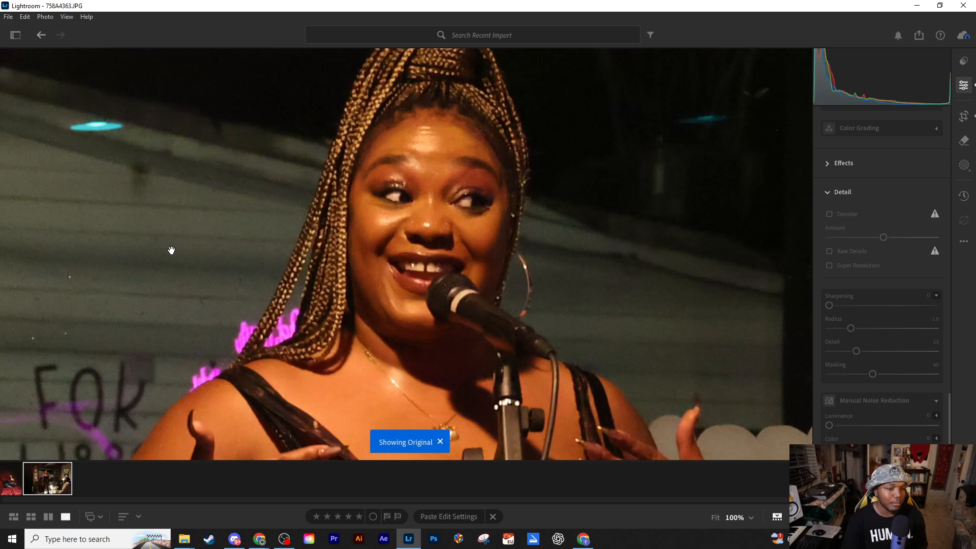
{"action": "left_click_drag", "start_coordinate": [120, 265], "coordinate": [279, 296]}
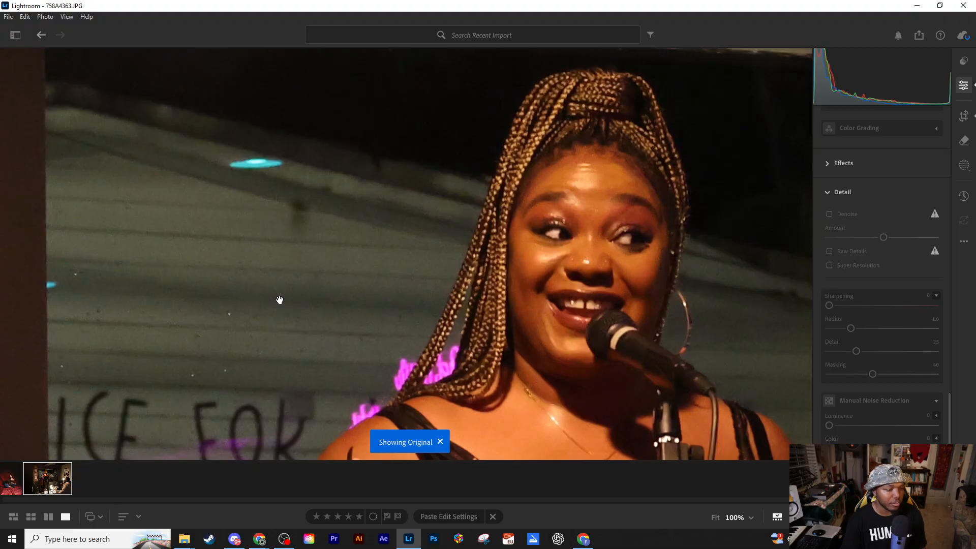
Compare the photo before and after the sharpening and noise reduction at 100%, examining the window background and the singer's face.
{"action": "key", "text": "backslash"}
{"action": "key", "text": "backslash"}
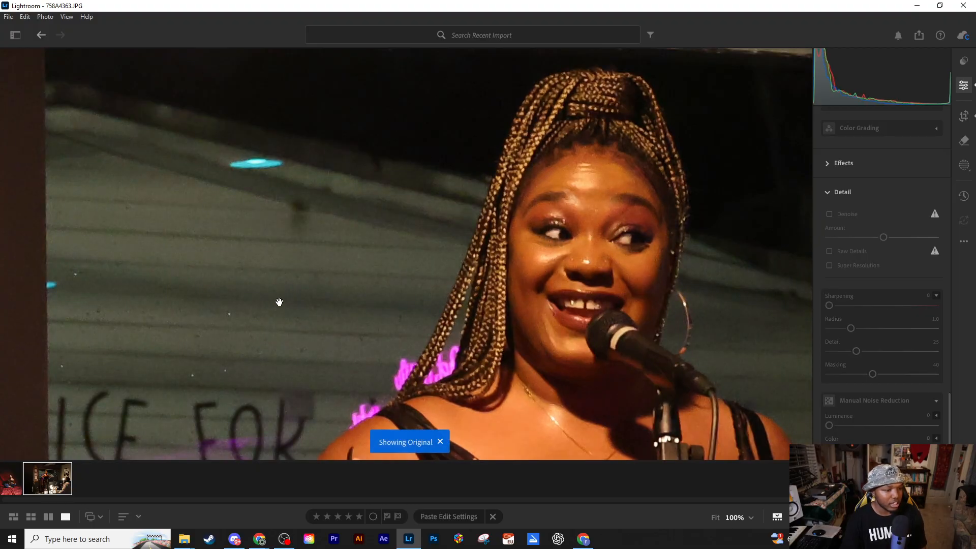
{"action": "key", "text": "backslash"}
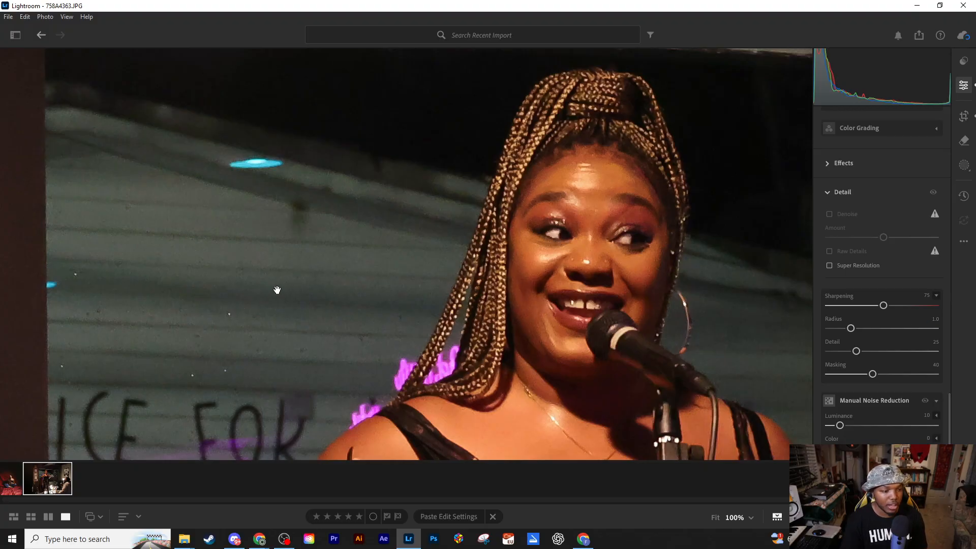
{"action": "key", "text": "backslash"}
{"action": "key", "text": "backslash"}
{"action": "left_click_drag", "start_coordinate": [162, 279], "coordinate": [440, 246]}
{"action": "key", "text": "backslash"}
{"action": "key", "text": "backslash"}
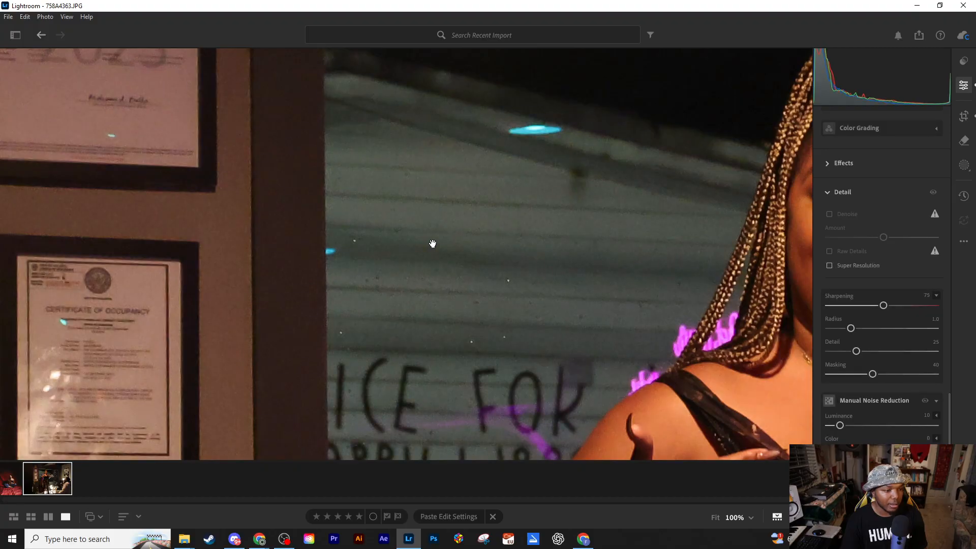
{"action": "key", "text": "backslash"}
{"action": "key", "text": "backslash"}
{"action": "left_click_drag", "start_coordinate": [562, 270], "coordinate": [414, 222]}
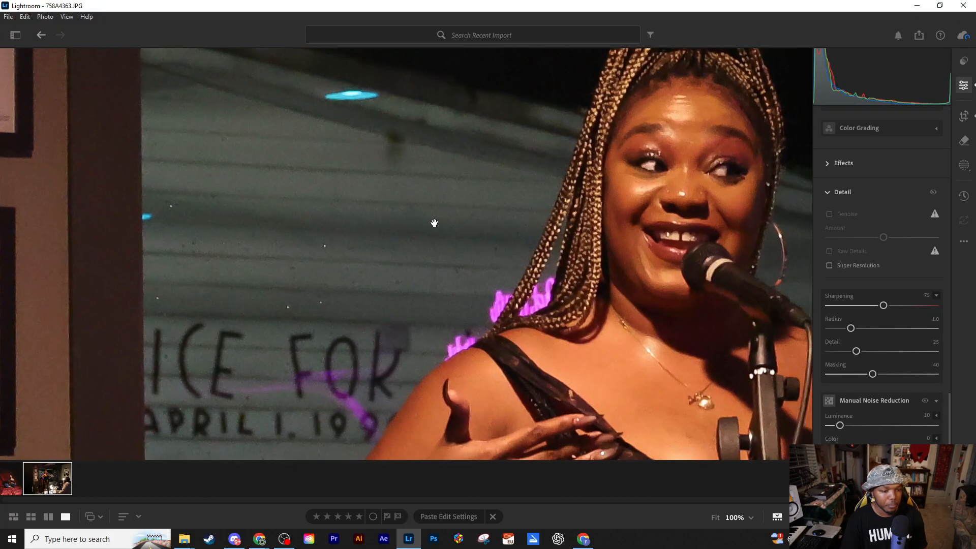
{"action": "left_click", "coordinate": [620, 200]}
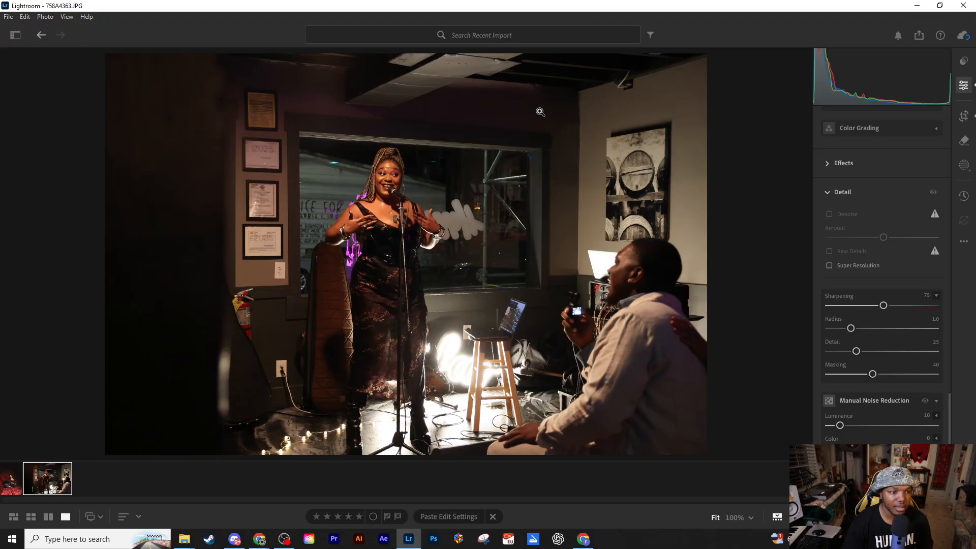
Tighten the 3 x 2 crop from its upper edge to cut away more of the ceiling, keeping the straightening.
{"action": "left_click", "coordinate": [962, 119]}
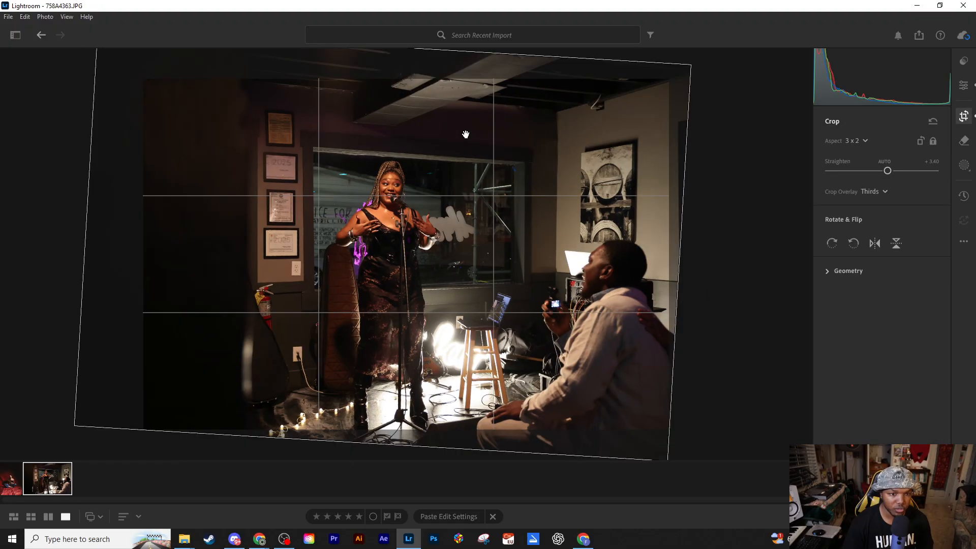
{"action": "left_click_drag", "start_coordinate": [461, 80], "coordinate": [489, 98]}
{"action": "key", "text": "e"}
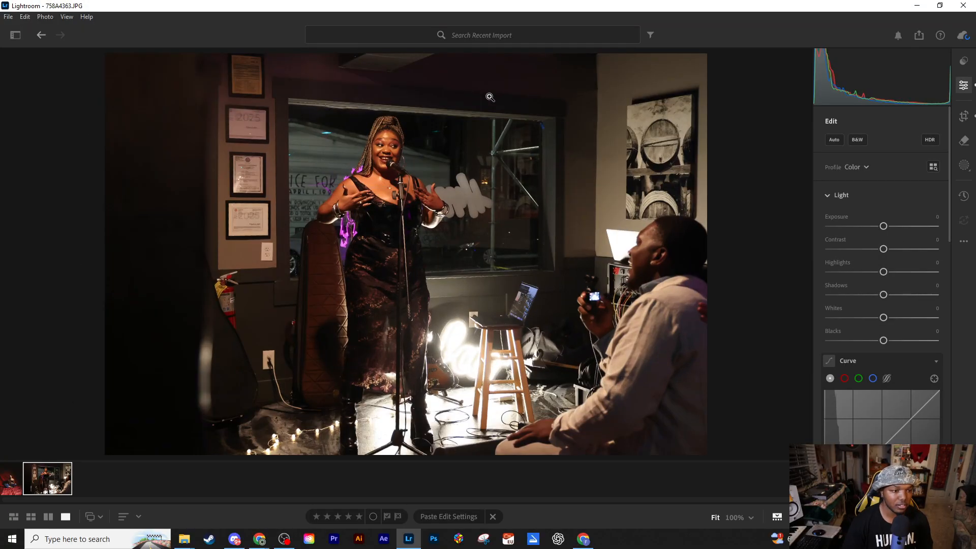
{"action": "key", "text": "c"}
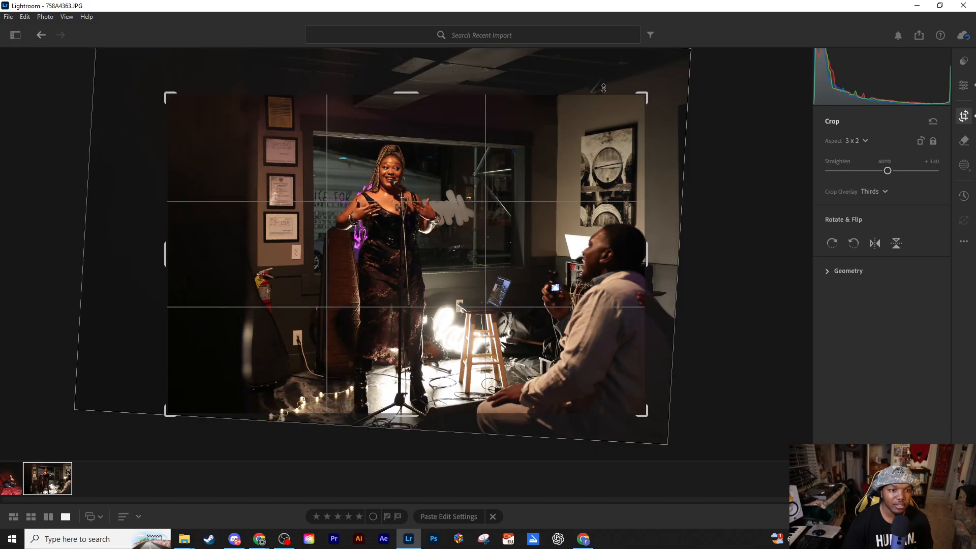
{"action": "mouse_move", "coordinate": [604, 91]}
{"action": "left_mouse_down"}
{"action": "mouse_move", "coordinate": [603, 78]}
{"action": "mouse_move", "coordinate": [616, 98]}
{"action": "left_mouse_up"}
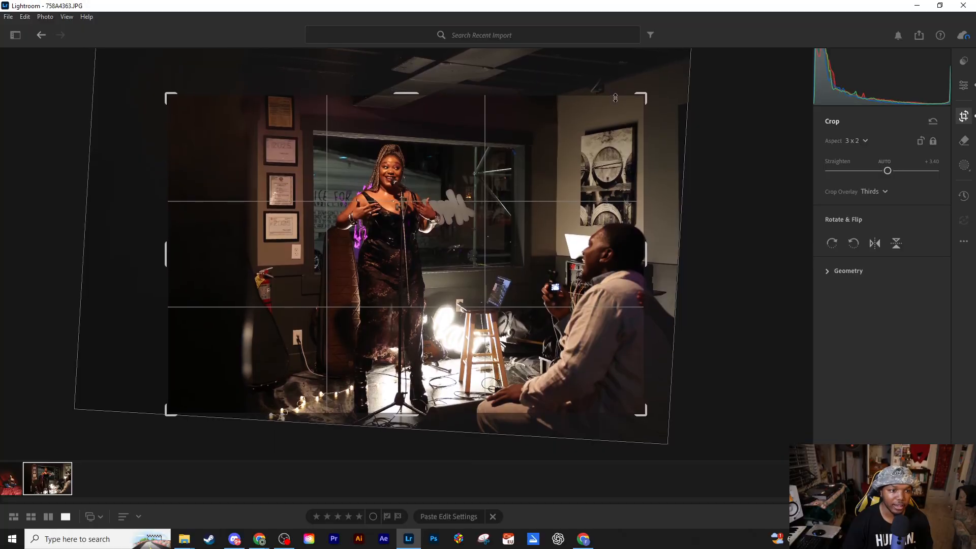
{"action": "key", "text": "e"}
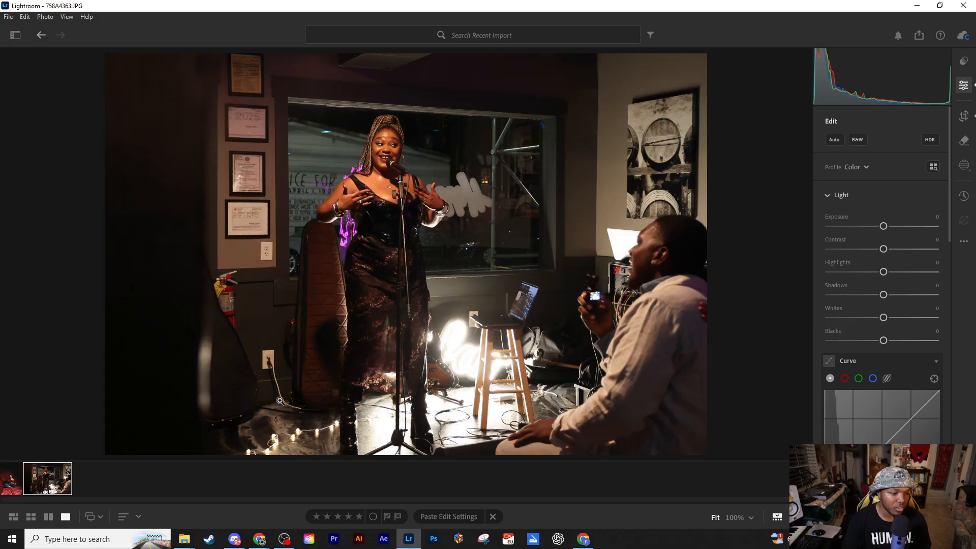
Inspect the framed certificates on the wall beside the singer at 100% magnification.
{"action": "left_click", "coordinate": [269, 253]}
{"action": "left_click", "coordinate": [243, 248]}
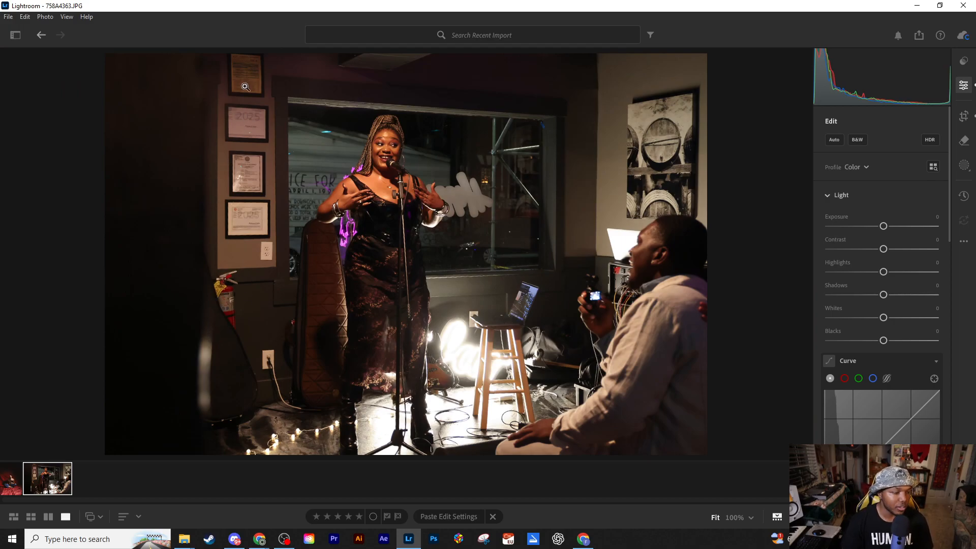
{"action": "left_click", "coordinate": [248, 162]}
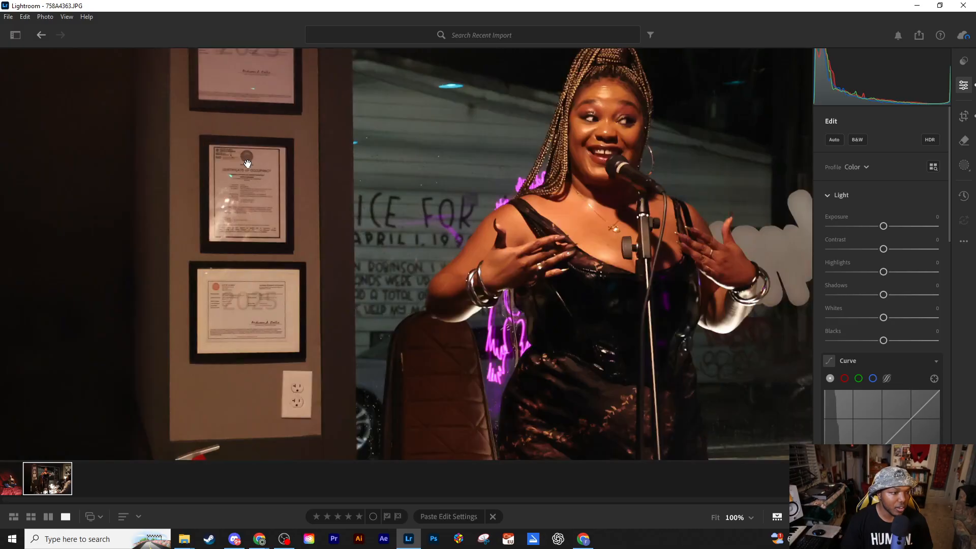
{"action": "left_click_drag", "start_coordinate": [248, 168], "coordinate": [264, 299]}
{"action": "left_click_drag", "start_coordinate": [252, 148], "coordinate": [269, 307]}
{"action": "left_click_drag", "start_coordinate": [251, 166], "coordinate": [271, 148]}
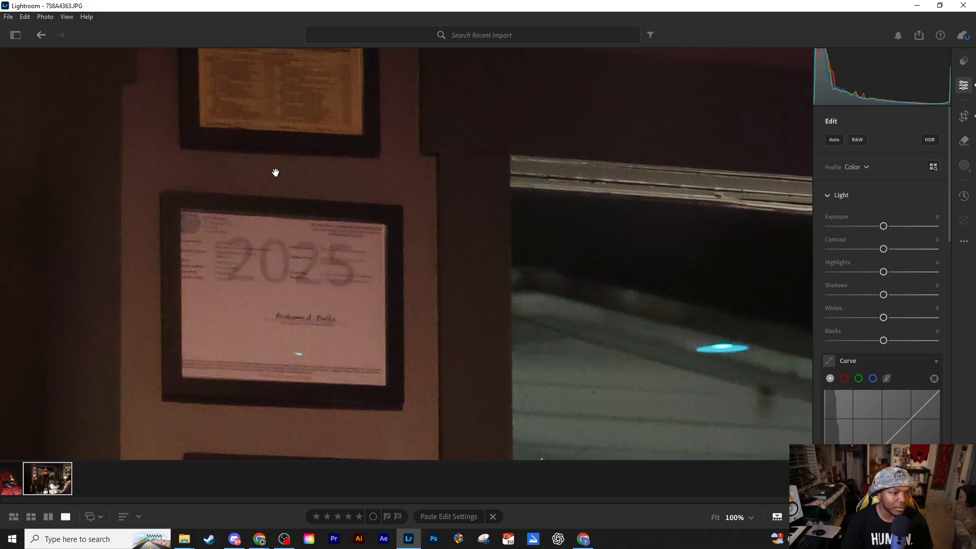
{"action": "left_click", "coordinate": [270, 264]}
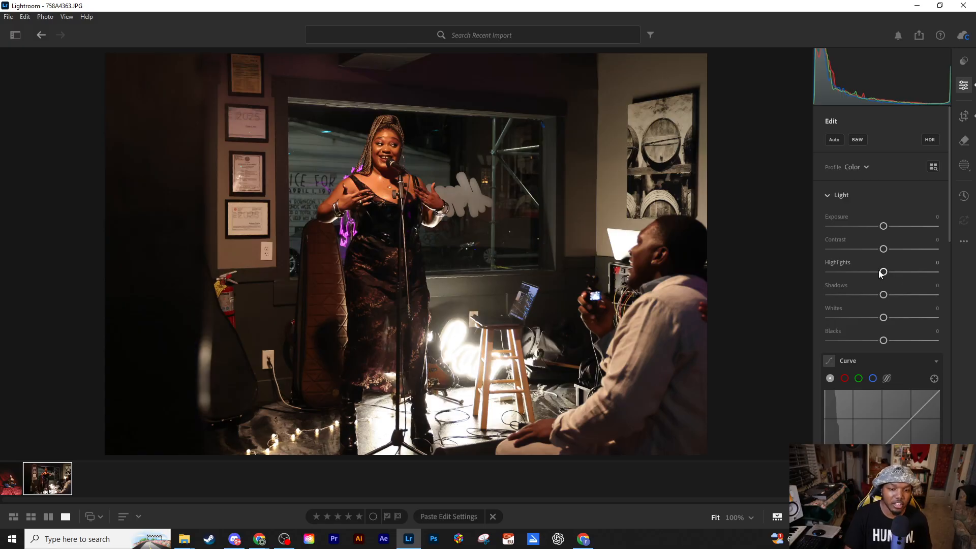
Try Highlights at -100 and slightly raised, plus a small Whites increase, and reset both adjustments to 0.
{"action": "left_click_drag", "start_coordinate": [883, 273], "coordinate": [812, 275]}
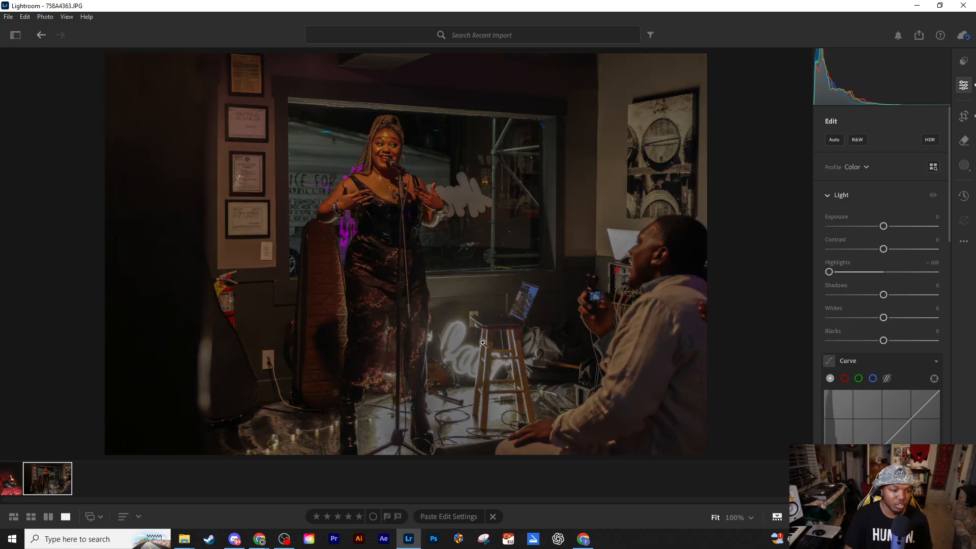
{"action": "left_click_drag", "start_coordinate": [830, 272], "coordinate": [898, 273]}
{"action": "mouse_move", "coordinate": [881, 280]}
{"action": "left_mouse_down"}
{"action": "mouse_move", "coordinate": [914, 276]}
{"action": "mouse_move", "coordinate": [895, 280]}
{"action": "left_mouse_up"}
{"action": "double_click", "coordinate": [887, 273]}
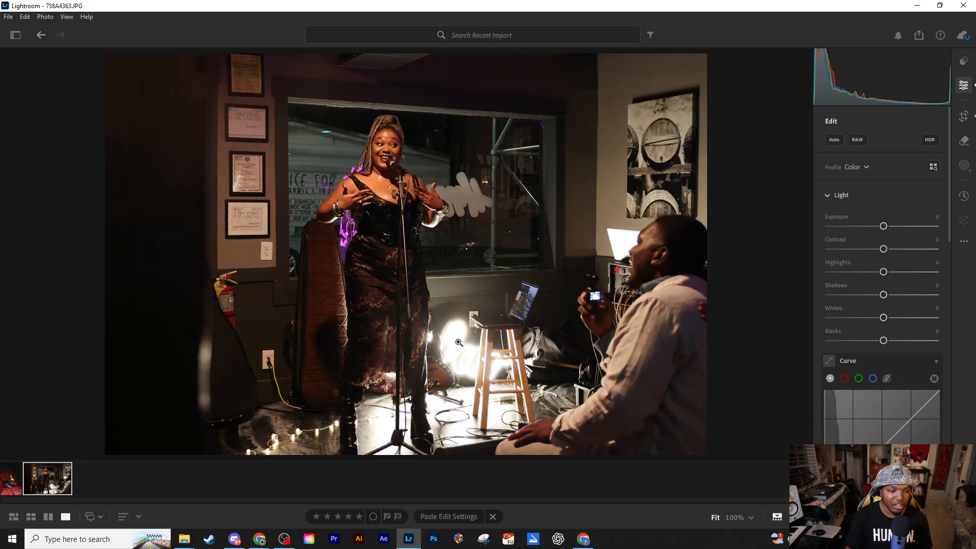
{"action": "mouse_move", "coordinate": [883, 317]}
{"action": "left_mouse_down"}
{"action": "mouse_move", "coordinate": [836, 317]}
{"action": "mouse_move", "coordinate": [919, 317]}
{"action": "mouse_move", "coordinate": [893, 318]}
{"action": "left_mouse_up"}
{"action": "double_click", "coordinate": [890, 318]}
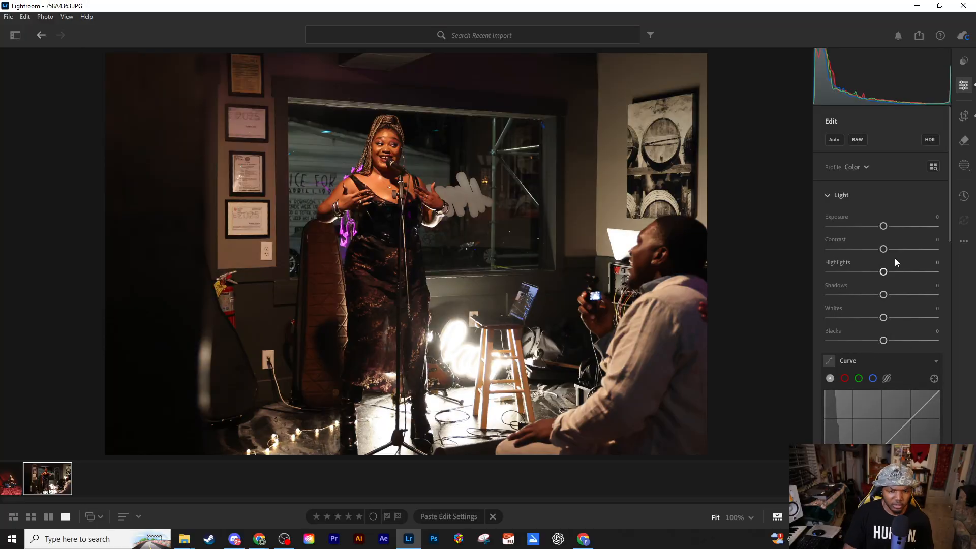
Add an anchor point on the tone curve at the upper-quarter grid intersection, leaving the curve straight.
{"action": "left_click", "coordinate": [910, 419]}
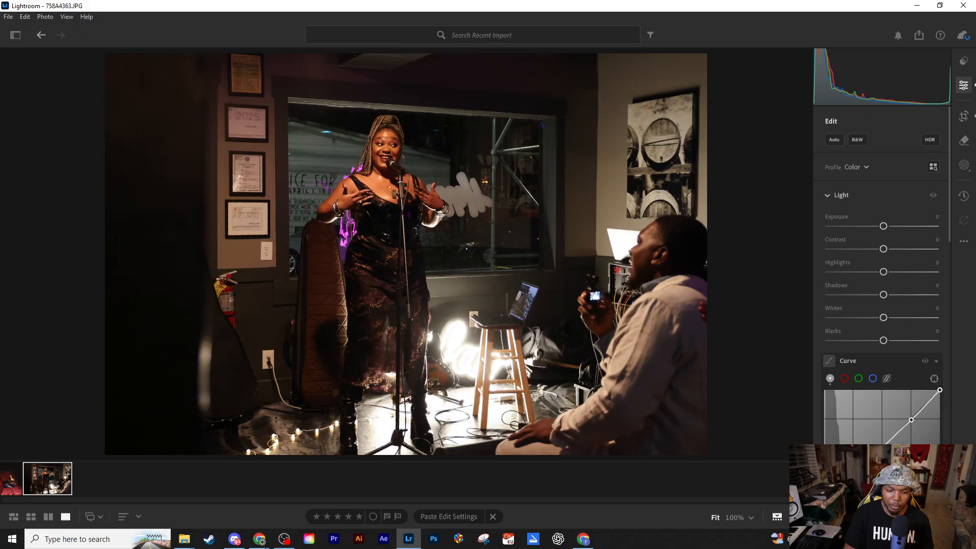
{"action": "mouse_move", "coordinate": [940, 390]}
{"action": "left_mouse_down"}
{"action": "mouse_move", "coordinate": [941, 409]}
{"action": "mouse_move", "coordinate": [944, 389]}
{"action": "left_mouse_up"}
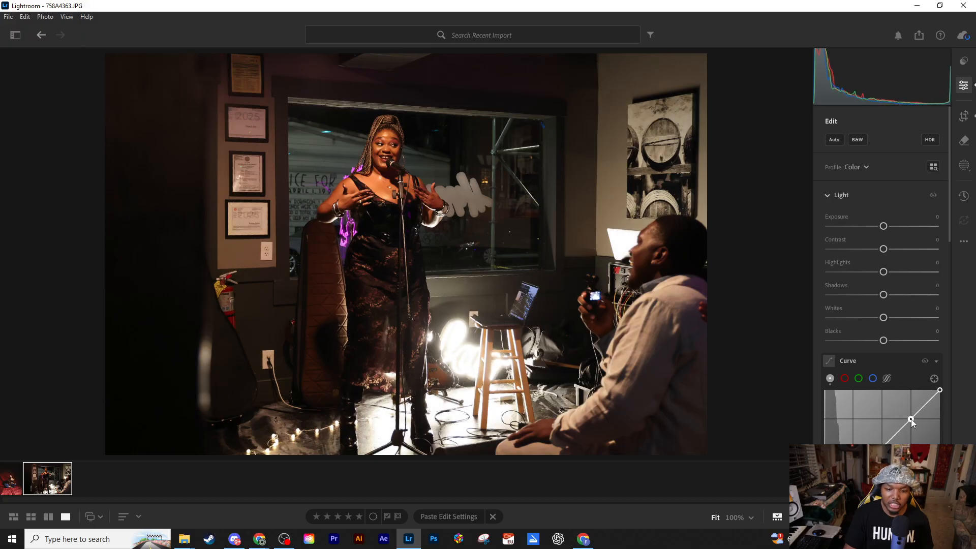
{"action": "left_click", "coordinate": [911, 419]}
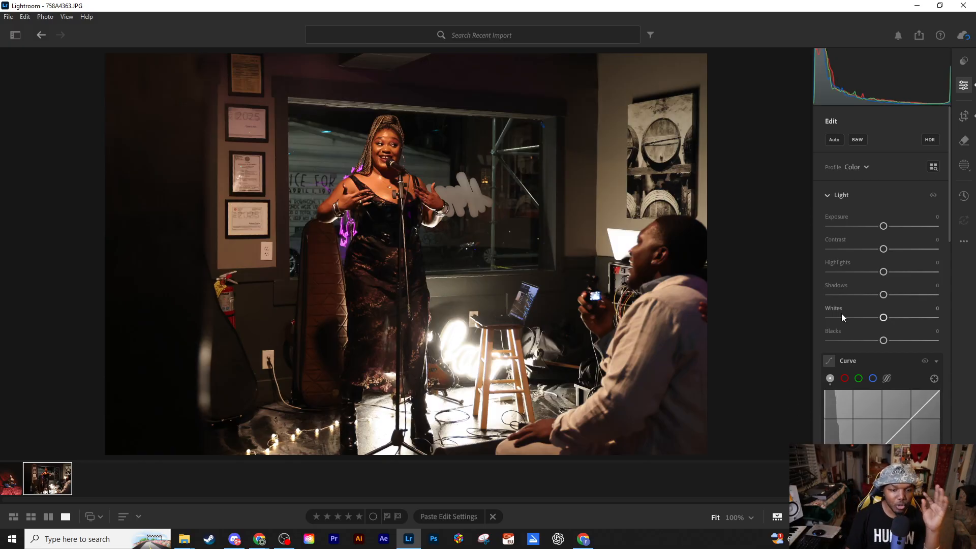
Test the effect of Highlights at -100 against Whites at -100, resetting each adjustment to 0.
{"action": "left_click_drag", "start_coordinate": [884, 275], "coordinate": [800, 281]}
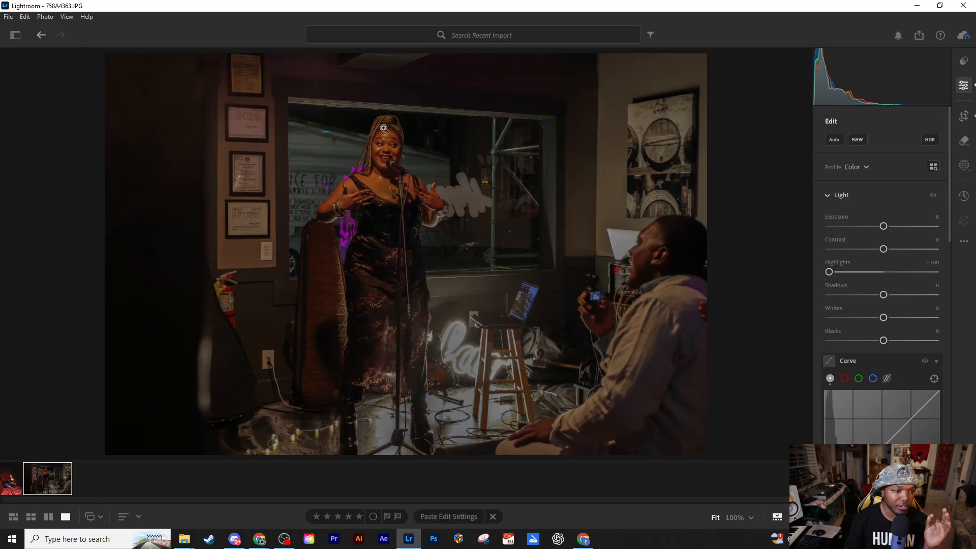
{"action": "double_click", "coordinate": [829, 272]}
{"action": "left_click_drag", "start_coordinate": [883, 319], "coordinate": [783, 313]}
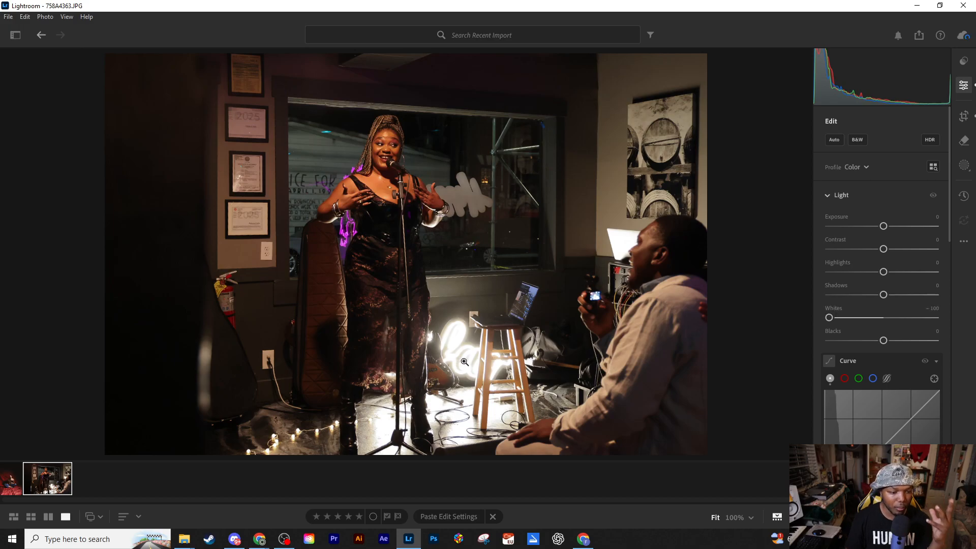
{"action": "left_click_drag", "start_coordinate": [829, 319], "coordinate": [751, 315]}
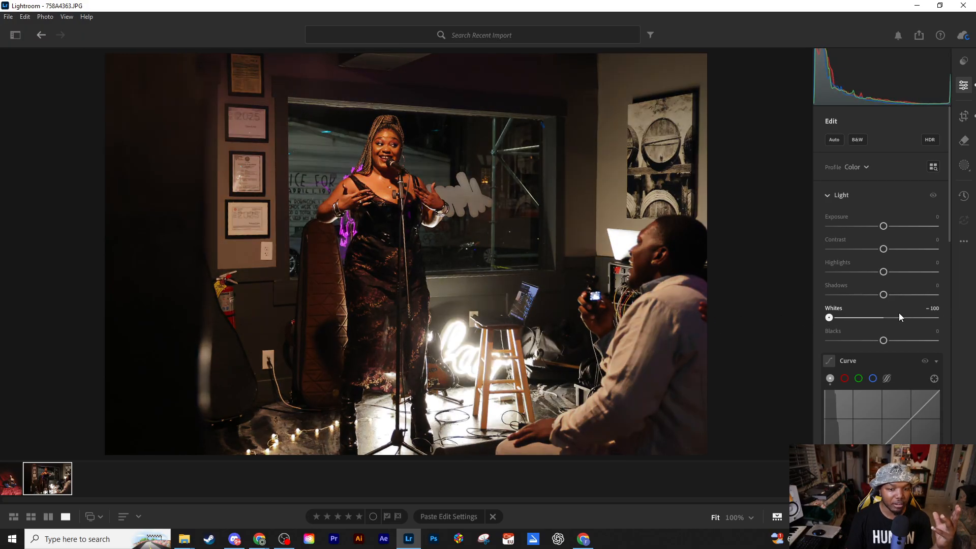
{"action": "left_click", "coordinate": [898, 317]}
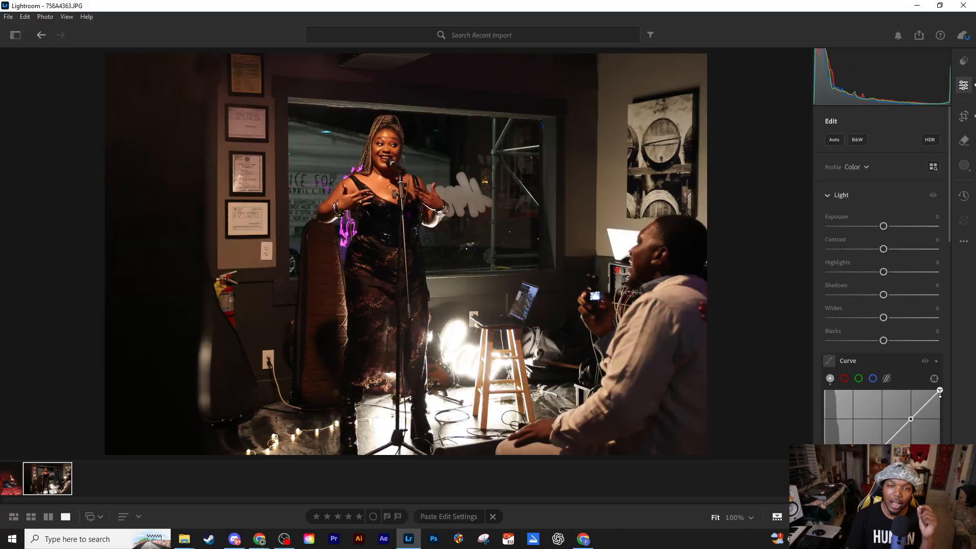
Try pulling the tone curve's white point far down to grey out the brightest areas, and restore it.
{"action": "left_click_drag", "start_coordinate": [940, 391], "coordinate": [944, 434]}
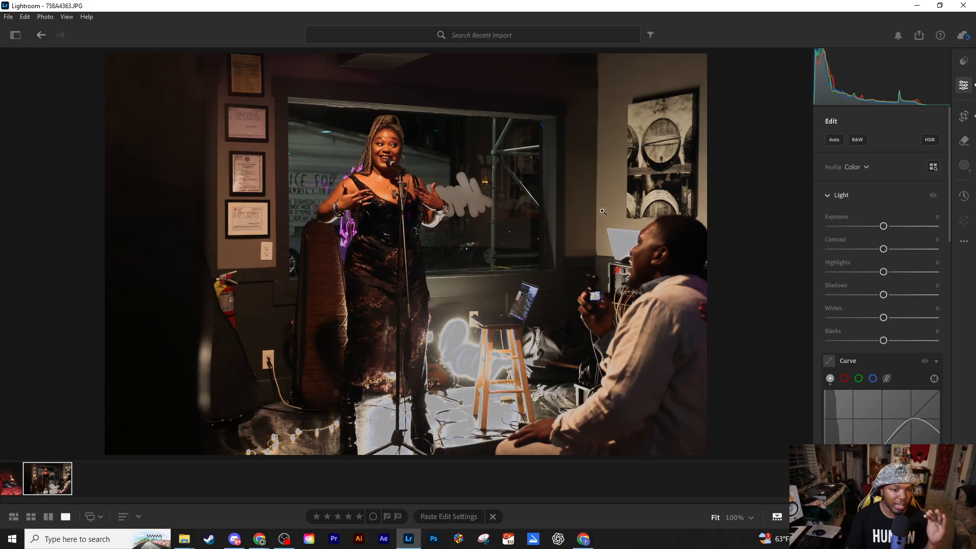
{"action": "left_click_drag", "start_coordinate": [941, 438], "coordinate": [941, 391]}
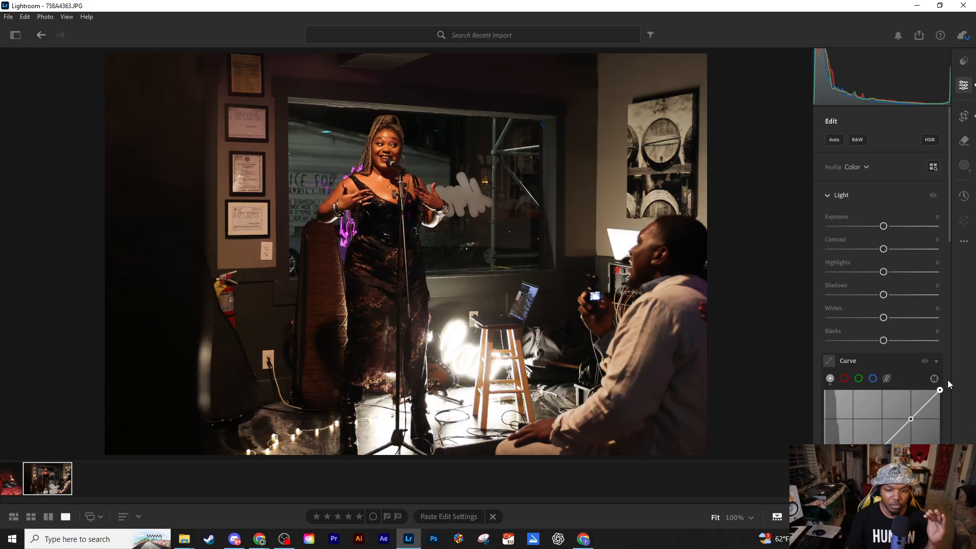
Add a second tone-curve anchor between the first anchor and the white point, and lower the white point to flatten the brightest highlights.
{"action": "left_click", "coordinate": [926, 404]}
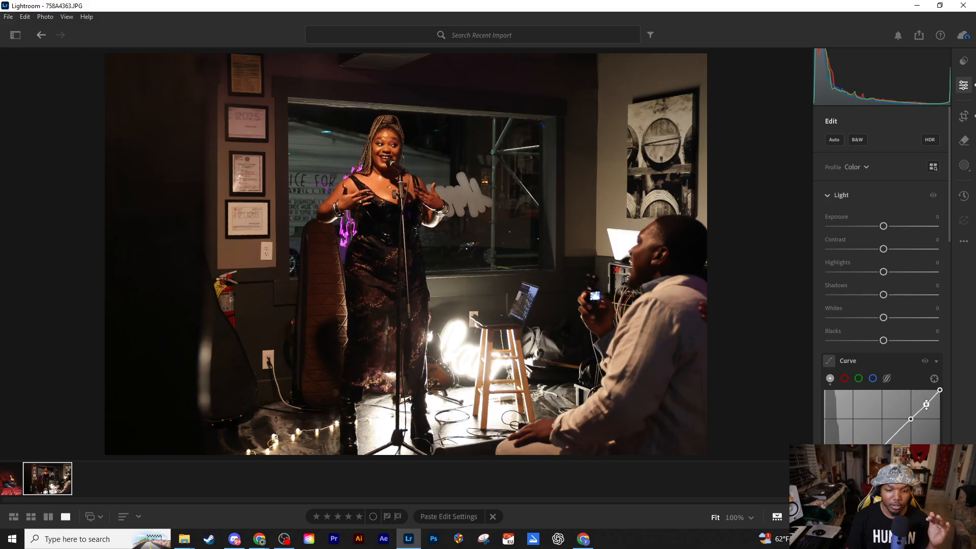
{"action": "mouse_move", "coordinate": [940, 393]}
{"action": "left_mouse_down"}
{"action": "mouse_move", "coordinate": [937, 406]}
{"action": "mouse_move", "coordinate": [938, 390]}
{"action": "left_mouse_up"}
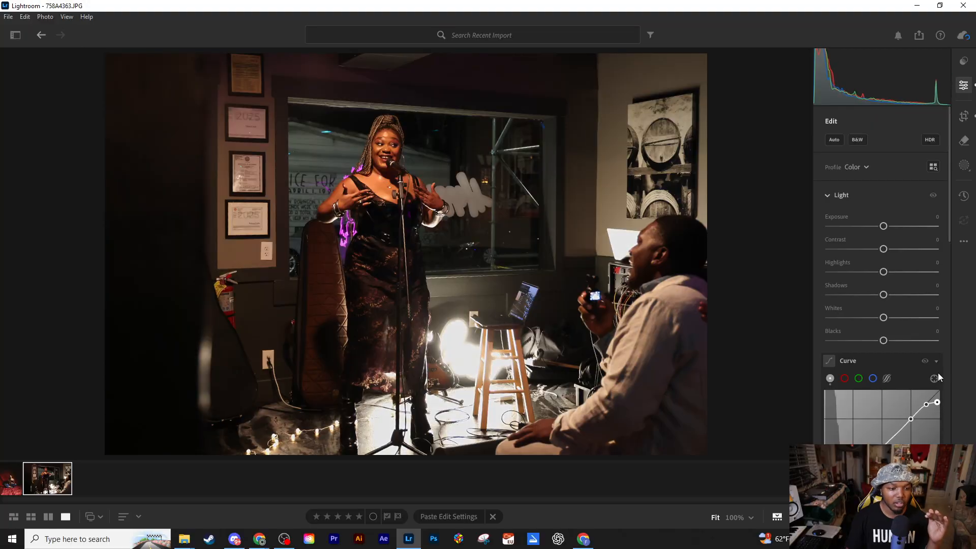
{"action": "left_click", "coordinate": [927, 405]}
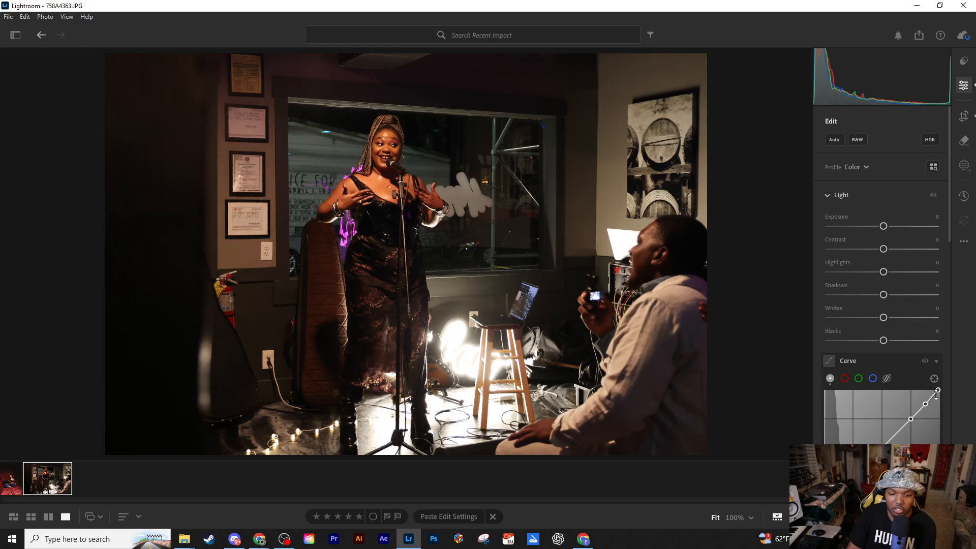
{"action": "mouse_move", "coordinate": [938, 392]}
{"action": "left_mouse_down"}
{"action": "mouse_move", "coordinate": [940, 405]}
{"action": "mouse_move", "coordinate": [939, 387]}
{"action": "left_mouse_up"}
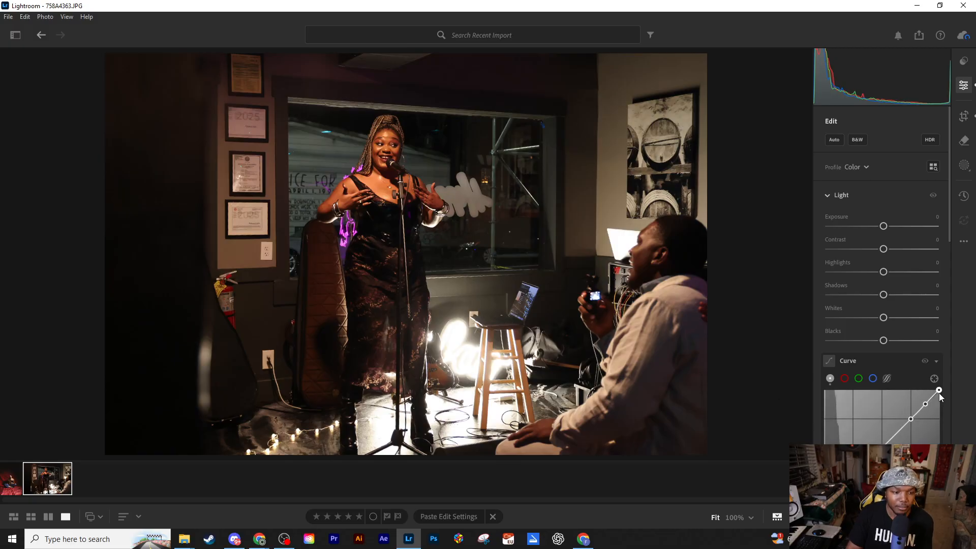
{"action": "left_click_drag", "start_coordinate": [939, 390], "coordinate": [943, 404]}
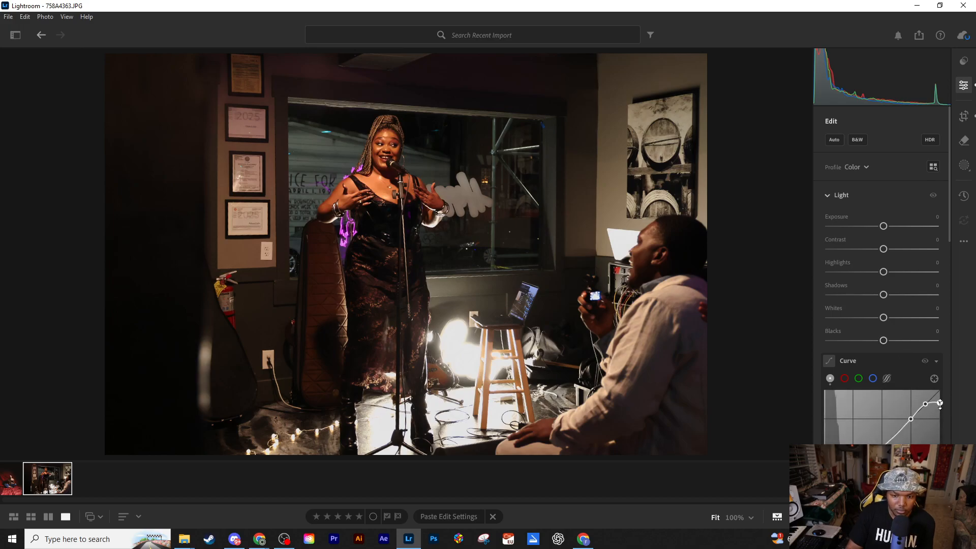
{"action": "left_click_drag", "start_coordinate": [940, 405], "coordinate": [944, 403]}
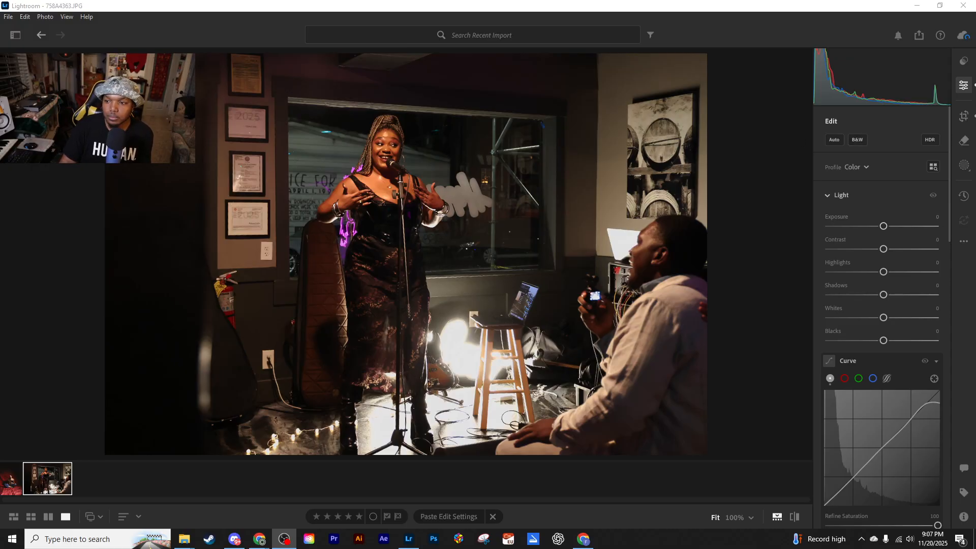
View the portrait with the red backdrop for comparison and return to the singer's stage photo.
{"action": "left_click", "coordinate": [867, 9]}
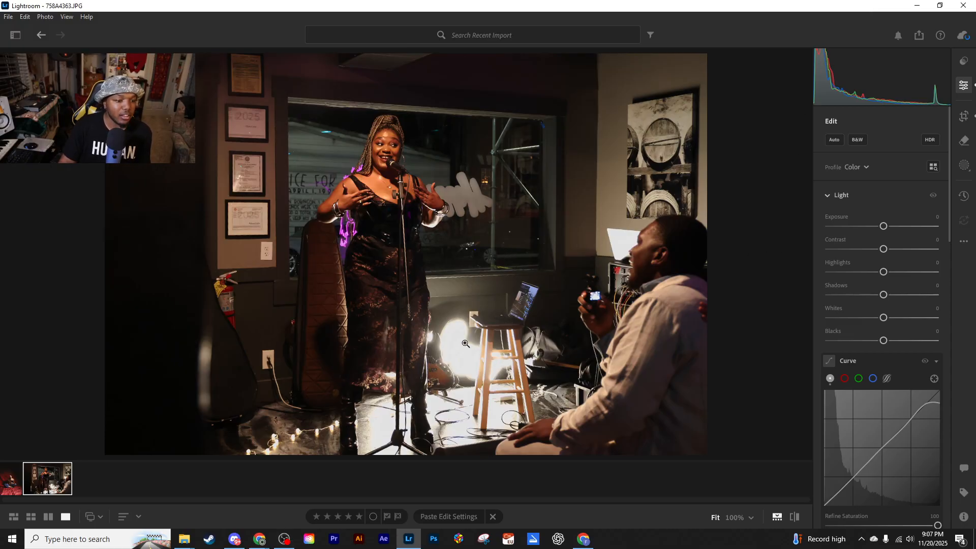
{"action": "key", "text": "Left"}
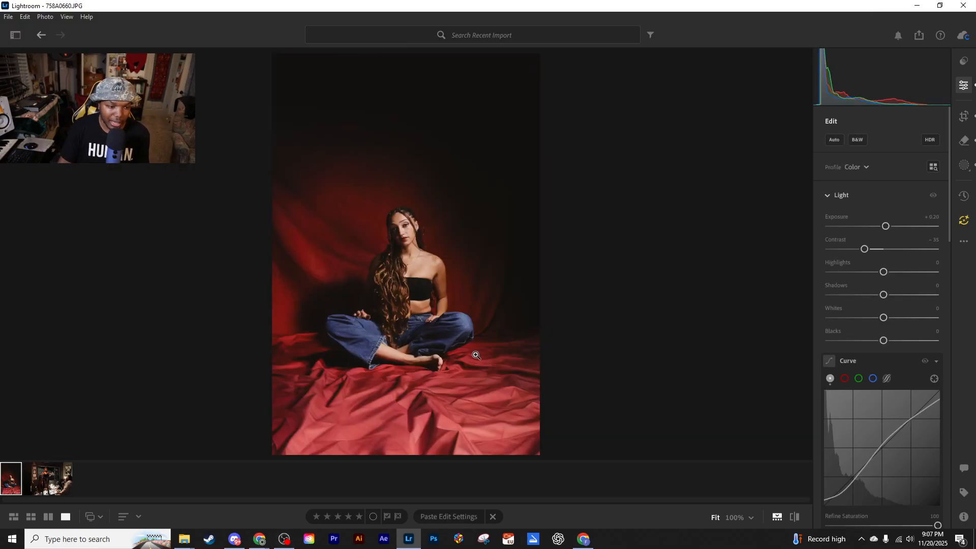
{"action": "left_click", "coordinate": [53, 491]}
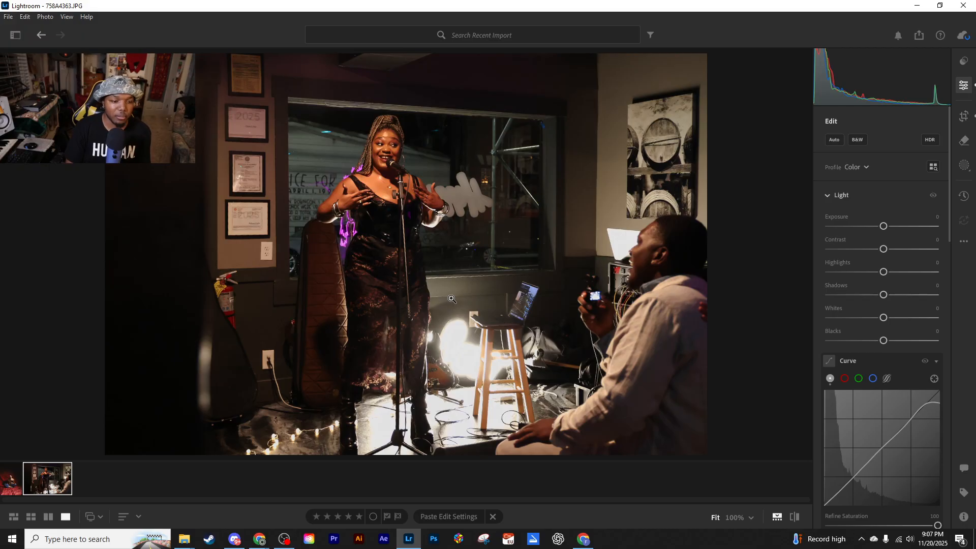
Compare the stage photo's edited version with the original to examine the softened highlights.
{"action": "key", "text": "backslash"}
{"action": "key", "text": "backslash"}
{"action": "key", "text": "backslash"}
{"action": "key", "text": "backslash"}
{"action": "key", "text": "backslash"}
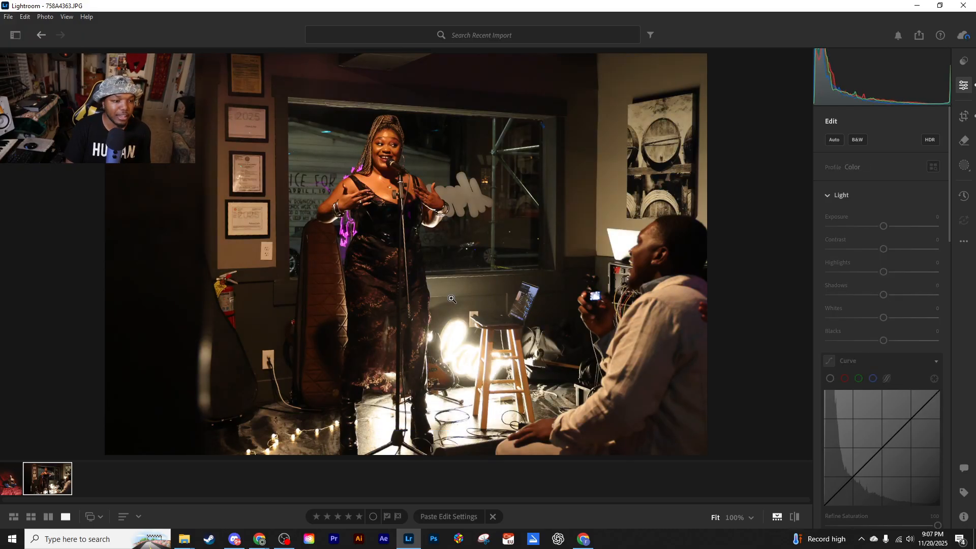
{"action": "key", "text": "backslash"}
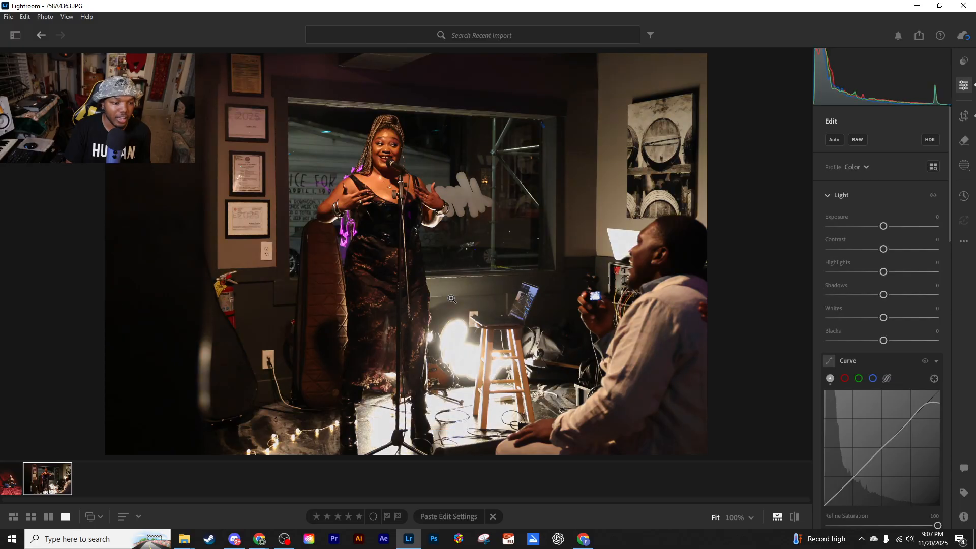
{"action": "key", "text": "backslash"}
{"action": "key", "text": "backslash"}
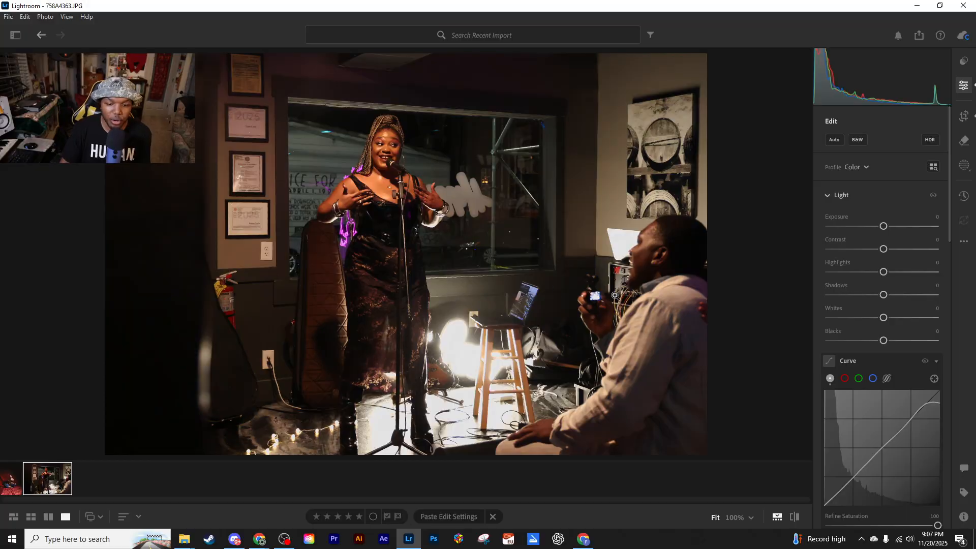
Raise the tone curve's white point to about 96 and adjust the neighbouring anchor for a gentler highlight roll-off.
{"action": "mouse_move", "coordinate": [936, 402]}
{"action": "left_click_drag", "start_coordinate": [939, 403], "coordinate": [943, 396]}
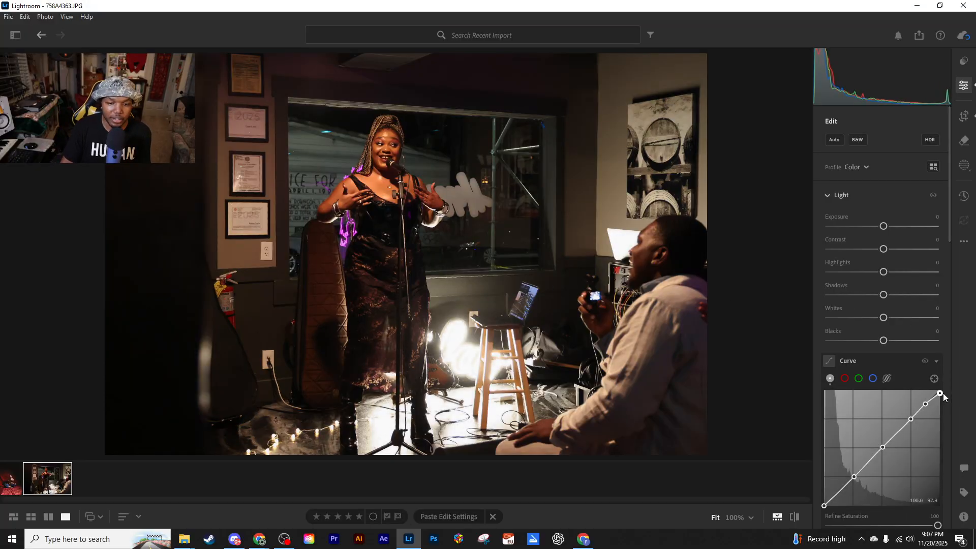
{"action": "left_click_drag", "start_coordinate": [925, 403], "coordinate": [940, 399]}
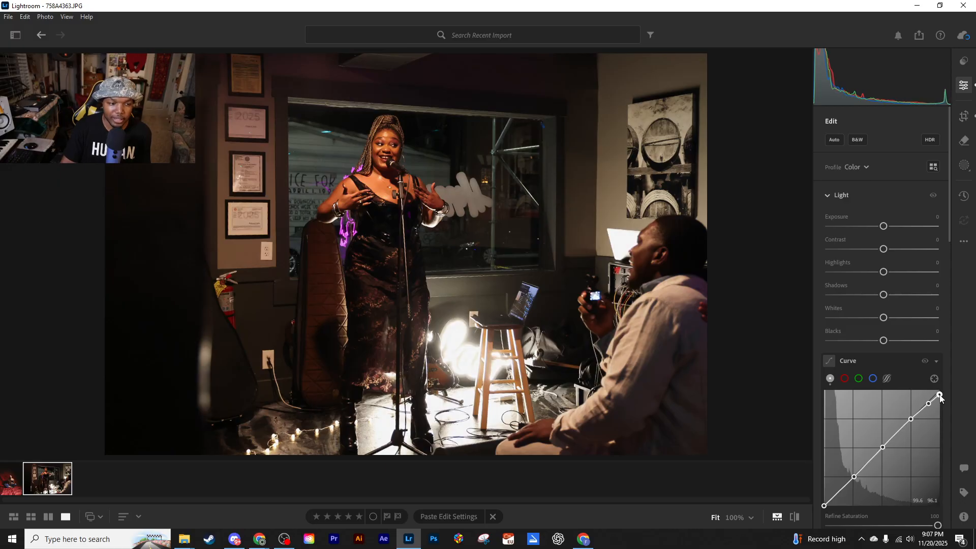
{"action": "left_click_drag", "start_coordinate": [929, 410], "coordinate": [928, 406]}
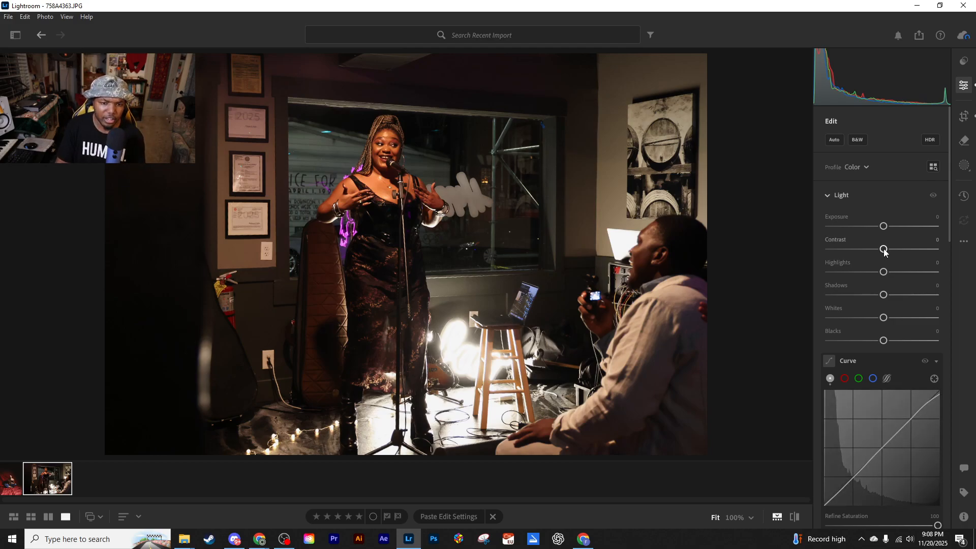
Set Contrast to -15, Shadows to +5 and Blacks to -5.
{"action": "key", "text": "Down"}
{"action": "key", "text": "Down"}
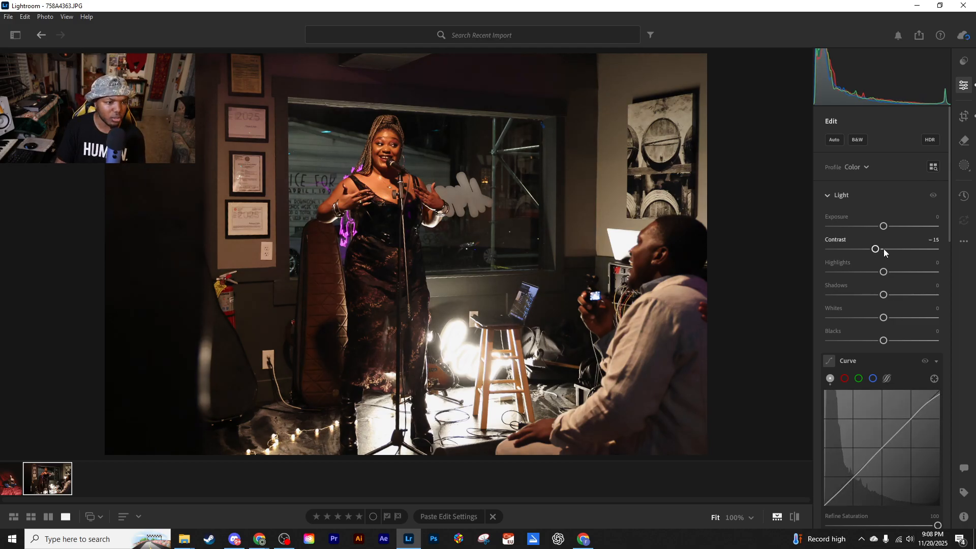
{"action": "key", "text": "Down"}
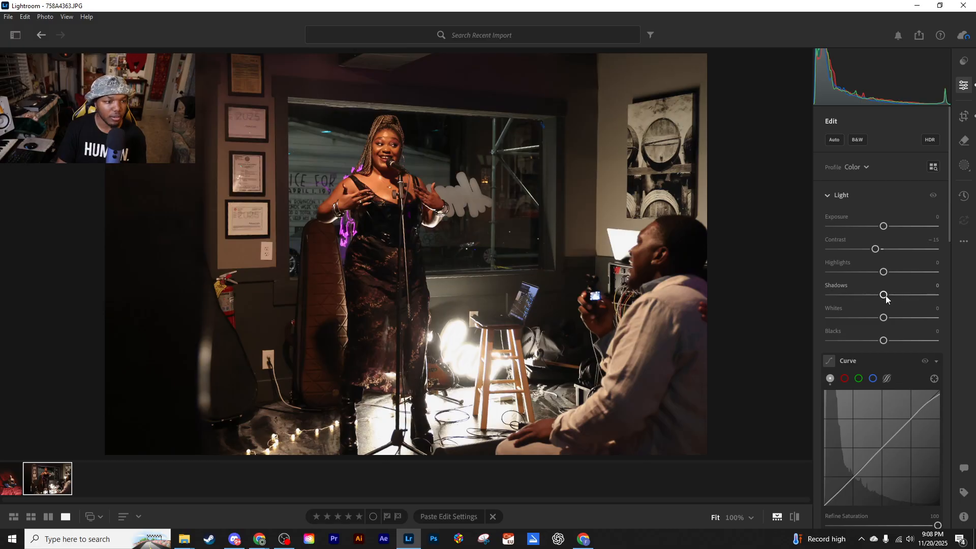
{"action": "key", "text": "Up"}
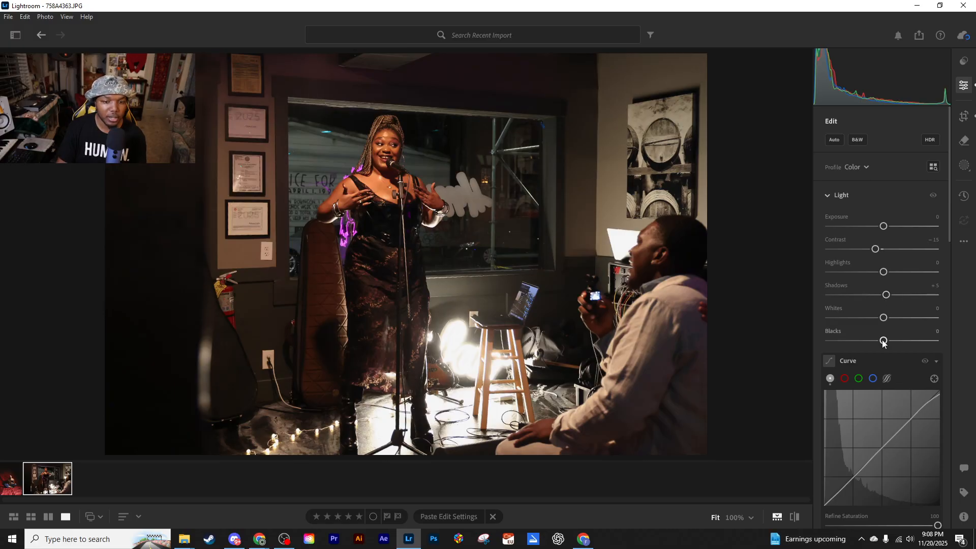
{"action": "key", "text": "Down"}
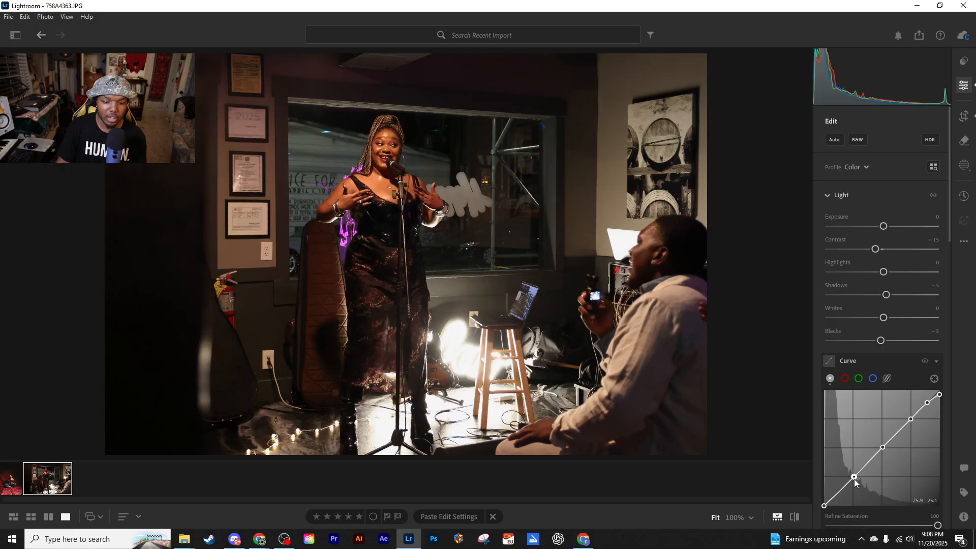
Shape the tone curve's dark end by slightly lowering the shadow anchor, adding an anchor below it and lifting the black point.
{"action": "left_click_drag", "start_coordinate": [854, 479], "coordinate": [855, 481]}
{"action": "key", "text": "Up"}
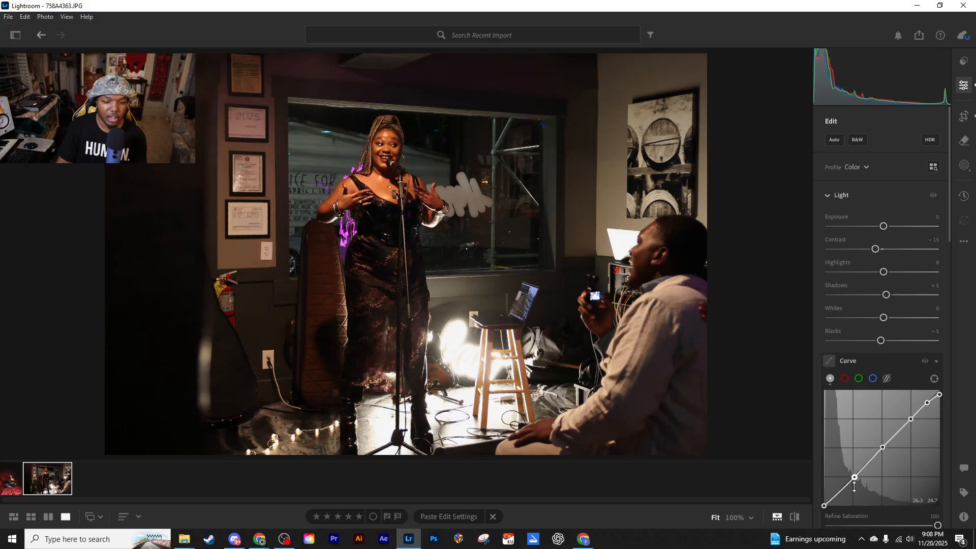
{"action": "left_click_drag", "start_coordinate": [855, 478], "coordinate": [854, 478]}
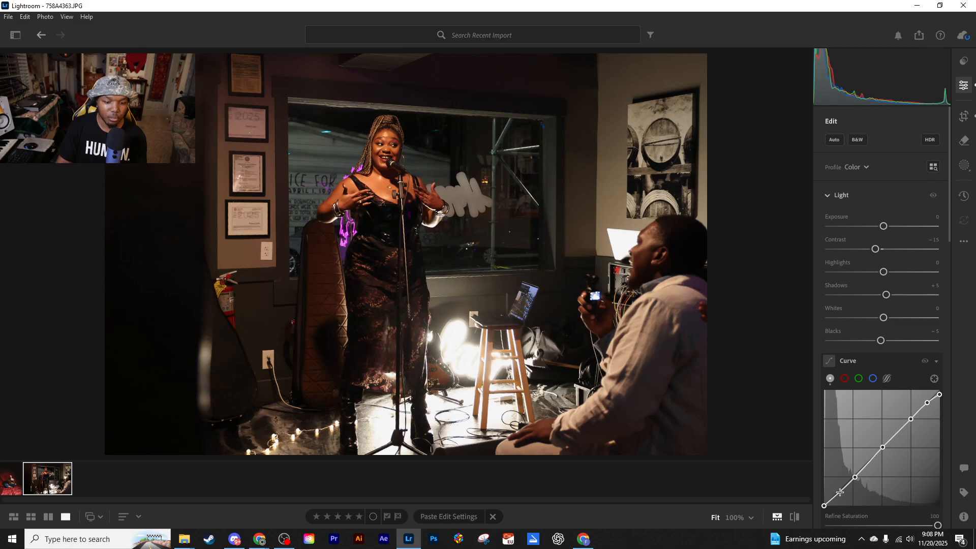
{"action": "left_click", "coordinate": [840, 492]}
{"action": "left_click_drag", "start_coordinate": [823, 505], "coordinate": [823, 501]}
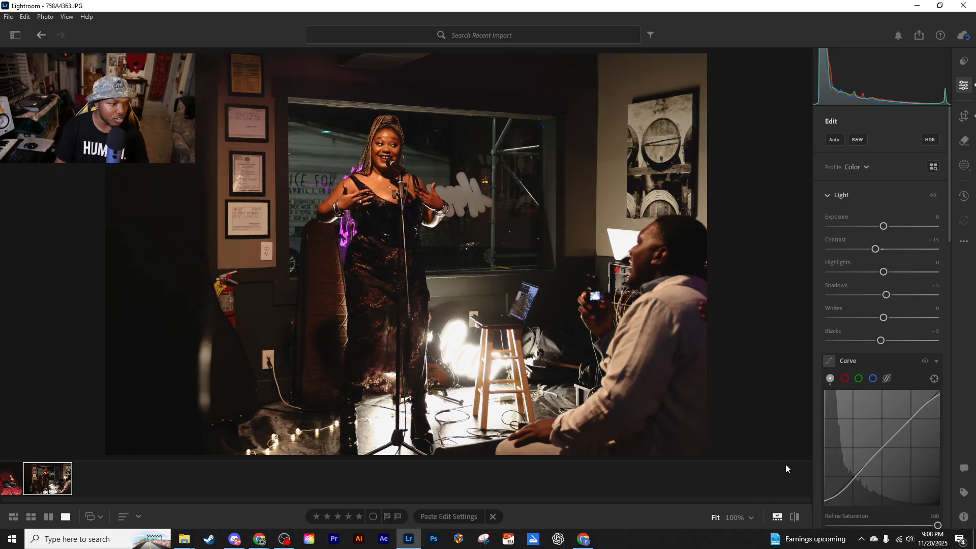
Compare the whole photo before and after the edits, checking the lifted blacks in the dark wall area.
{"action": "key", "text": "backslash"}
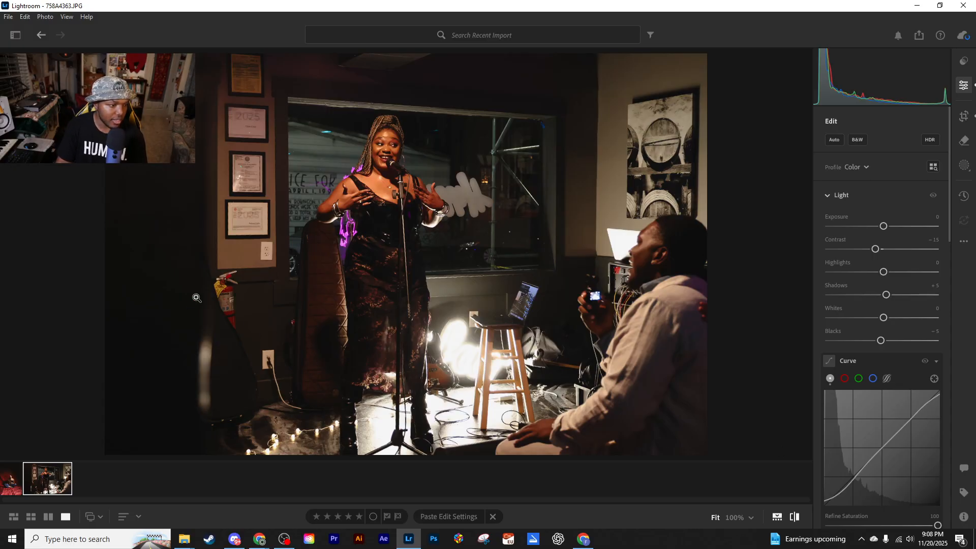
{"action": "key", "text": "backslash"}
{"action": "key", "text": "backslash"}
{"action": "key", "text": "backslash"}
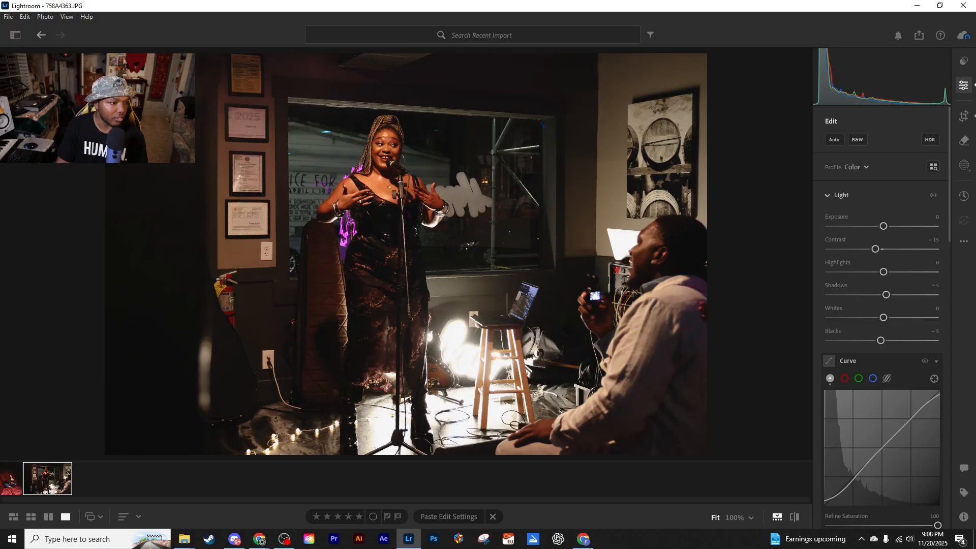
Examine the dark wall, fire extinguisher and seated man's sleeve close up, comparing the edit with the original, and return to the full photo.
{"action": "left_click", "coordinate": [178, 143]}
{"action": "left_click", "coordinate": [632, 436]}
{"action": "left_click", "coordinate": [752, 517]}
{"action": "left_click", "coordinate": [760, 345]}
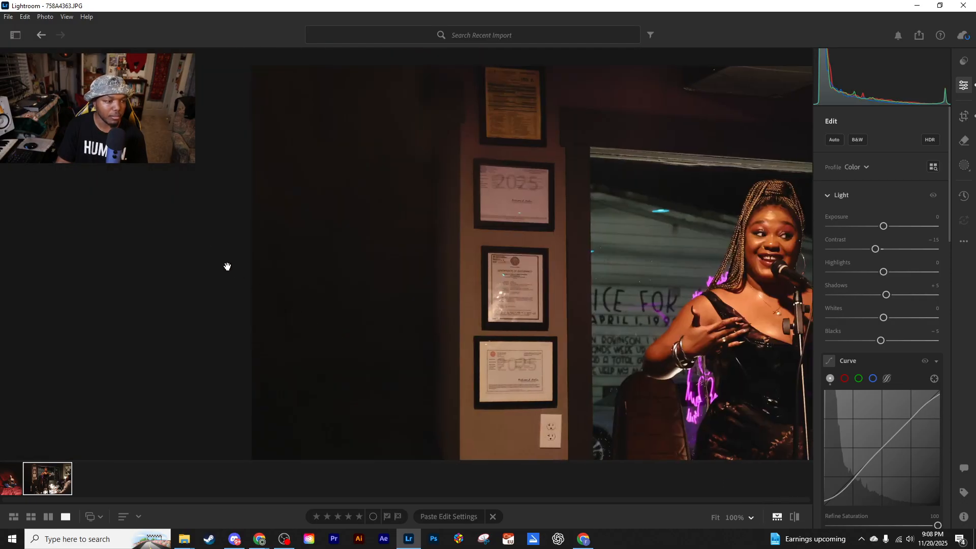
{"action": "key", "text": "backslash"}
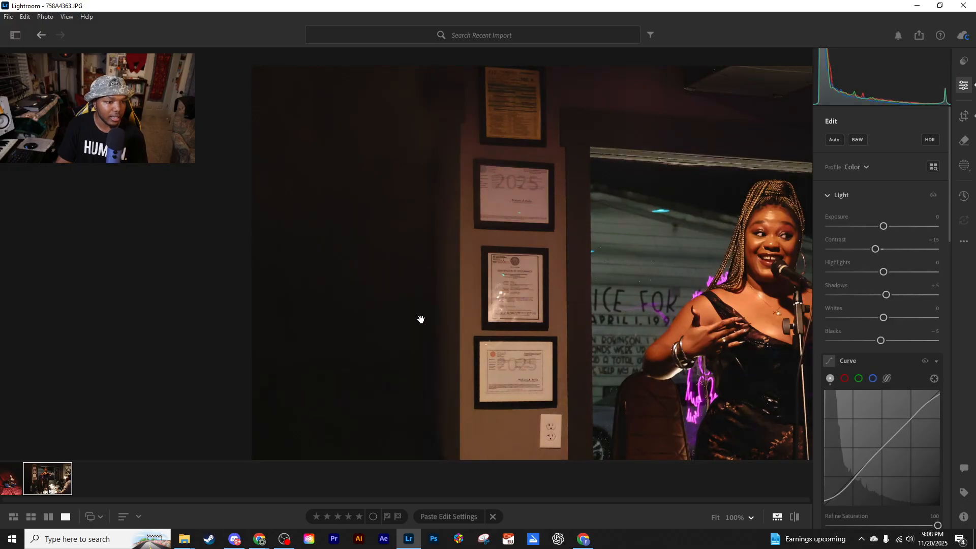
{"action": "left_click_drag", "start_coordinate": [426, 319], "coordinate": [414, 135]}
{"action": "key", "text": "backslash"}
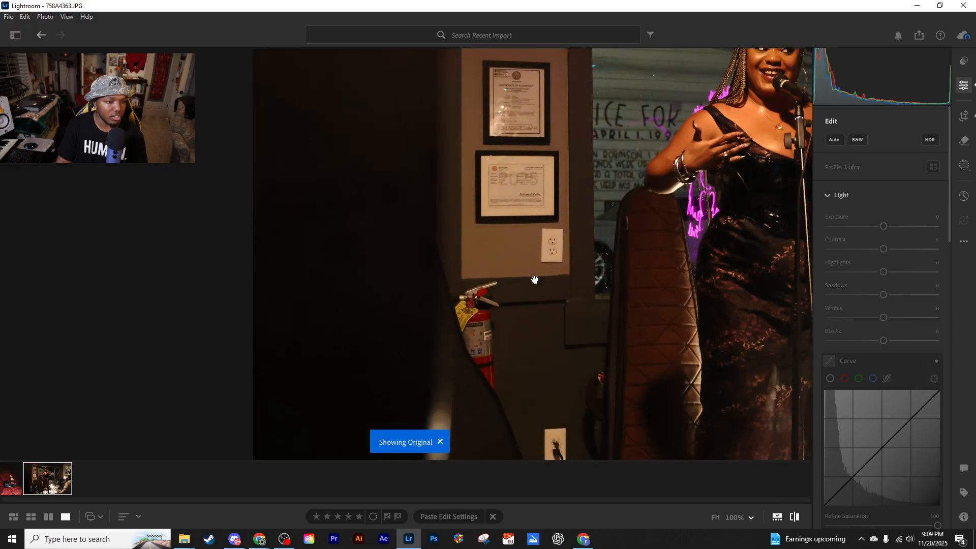
{"action": "key", "text": "backslash"}
{"action": "left_click_drag", "start_coordinate": [534, 279], "coordinate": [475, 137]}
{"action": "key", "text": "backslash"}
{"action": "left_click_drag", "start_coordinate": [619, 236], "coordinate": [153, 183]}
{"action": "left_click_drag", "start_coordinate": [708, 244], "coordinate": [494, 252]}
{"action": "key", "text": "backslash"}
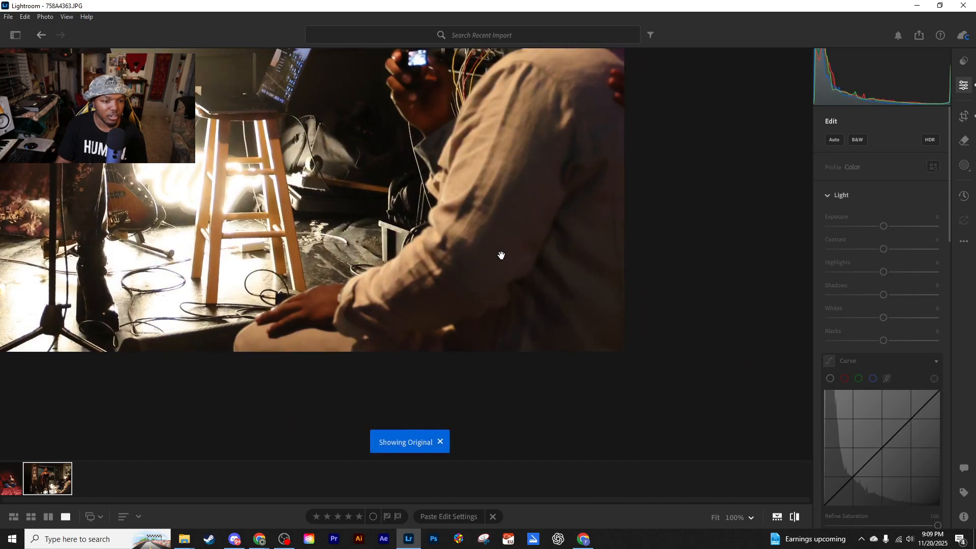
{"action": "key", "text": "backslash"}
{"action": "left_click", "coordinate": [500, 243]}
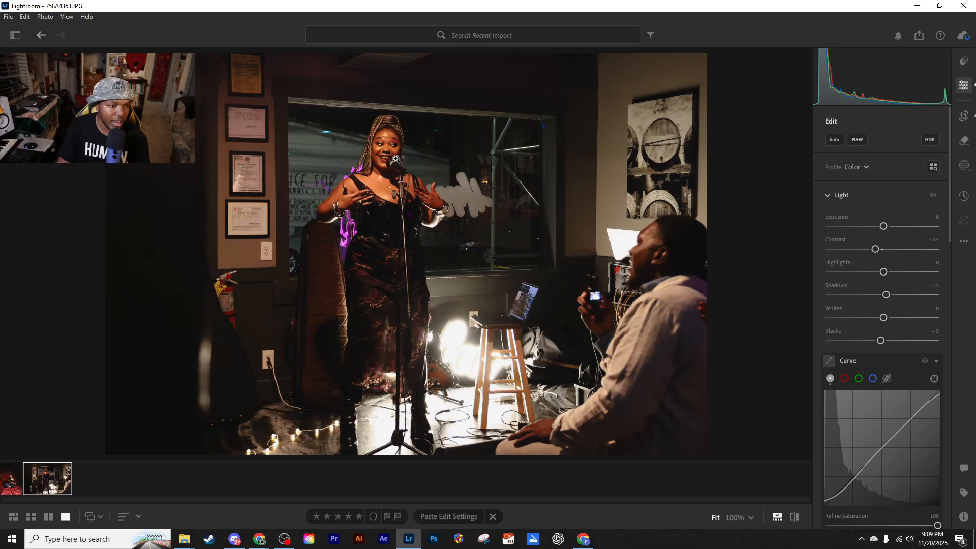
Set Vibrance to -5, keep Saturation at 0, and check the singer's skin tones close up.
{"action": "scroll", "coordinate": [859, 337], "scroll_direction": "down", "scroll_amount": 5}
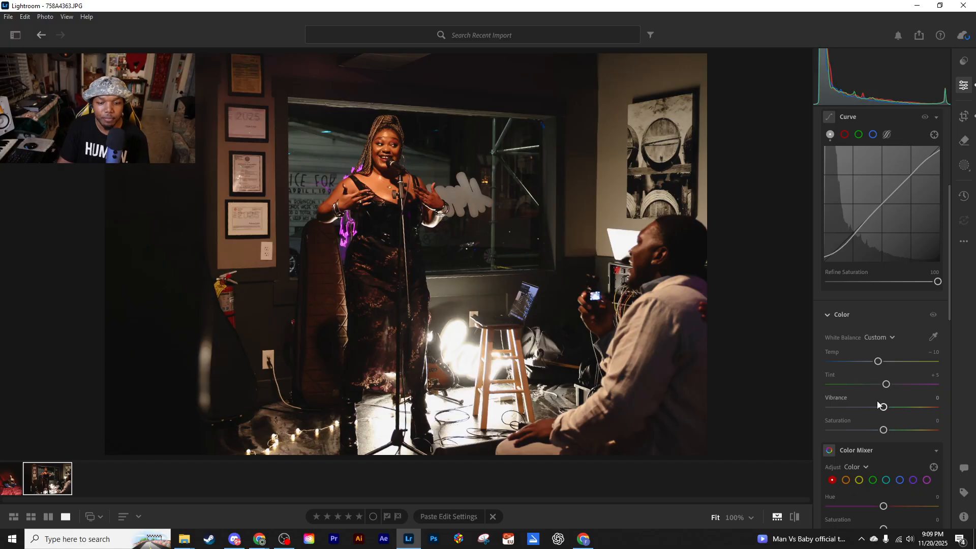
{"action": "mouse_move", "coordinate": [883, 406]}
{"action": "left_mouse_down"}
{"action": "mouse_move", "coordinate": [797, 410]}
{"action": "mouse_move", "coordinate": [938, 407]}
{"action": "mouse_move", "coordinate": [884, 409]}
{"action": "left_mouse_up"}
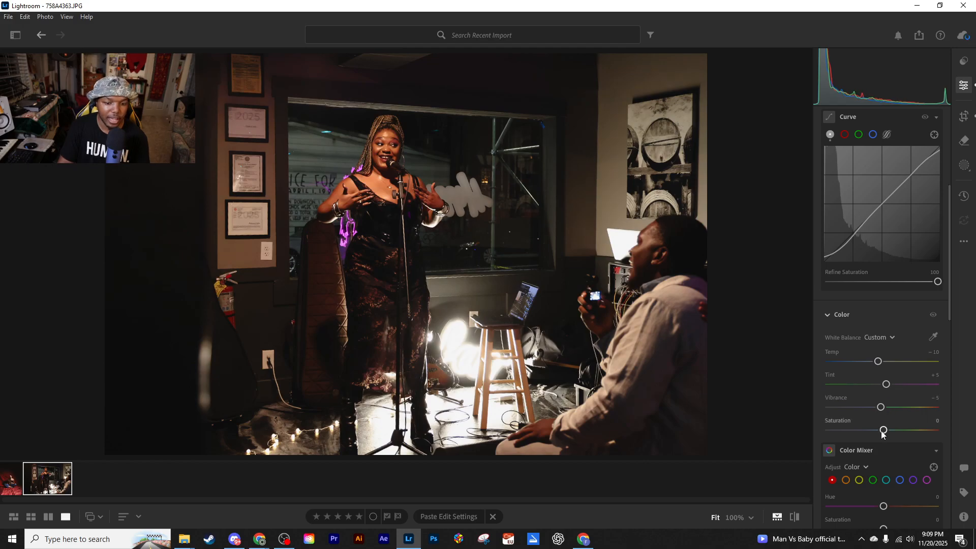
{"action": "left_click_drag", "start_coordinate": [883, 433], "coordinate": [882, 433]}
{"action": "double_click", "coordinate": [883, 431]}
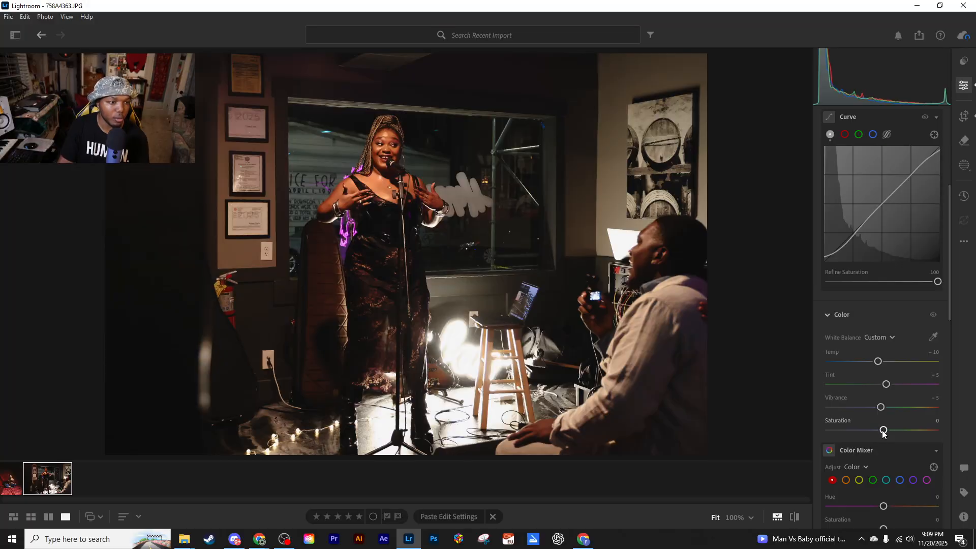
{"action": "left_click", "coordinate": [385, 152]}
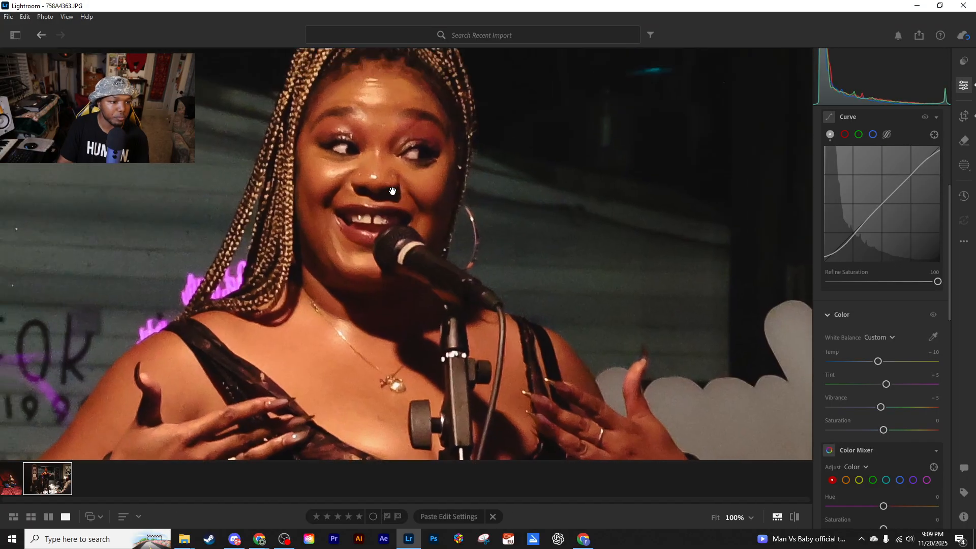
{"action": "left_click", "coordinate": [394, 190]}
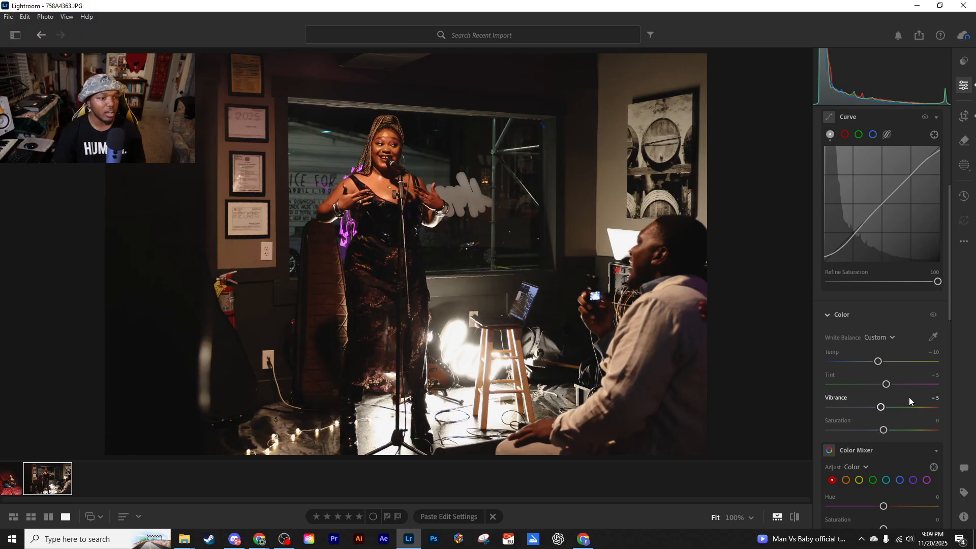
Raise the photo's Exposure to +0.10.
{"action": "scroll", "coordinate": [862, 337], "scroll_direction": "up", "scroll_amount": 1}
{"action": "scroll", "coordinate": [863, 339], "scroll_direction": "up", "scroll_amount": 4}
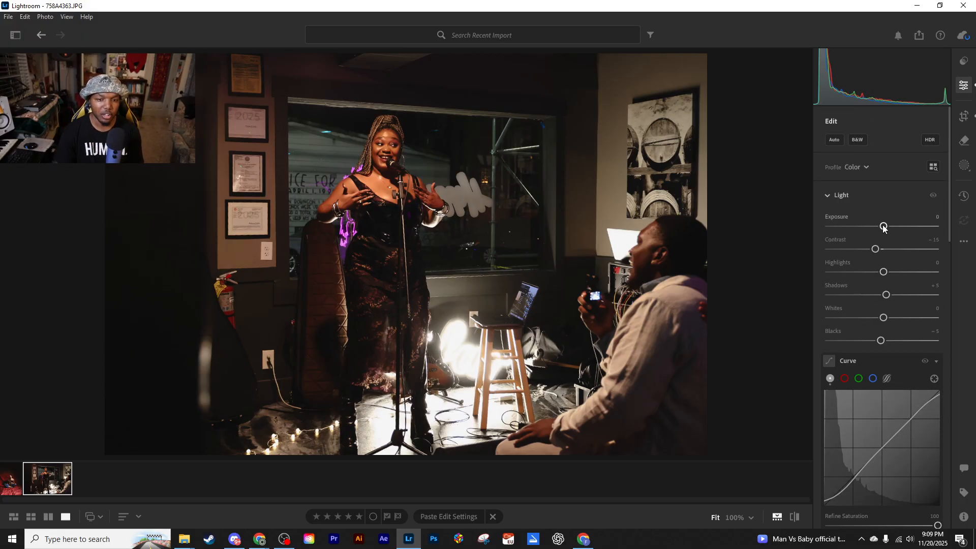
{"action": "left_click_drag", "start_coordinate": [883, 227], "coordinate": [886, 226]}
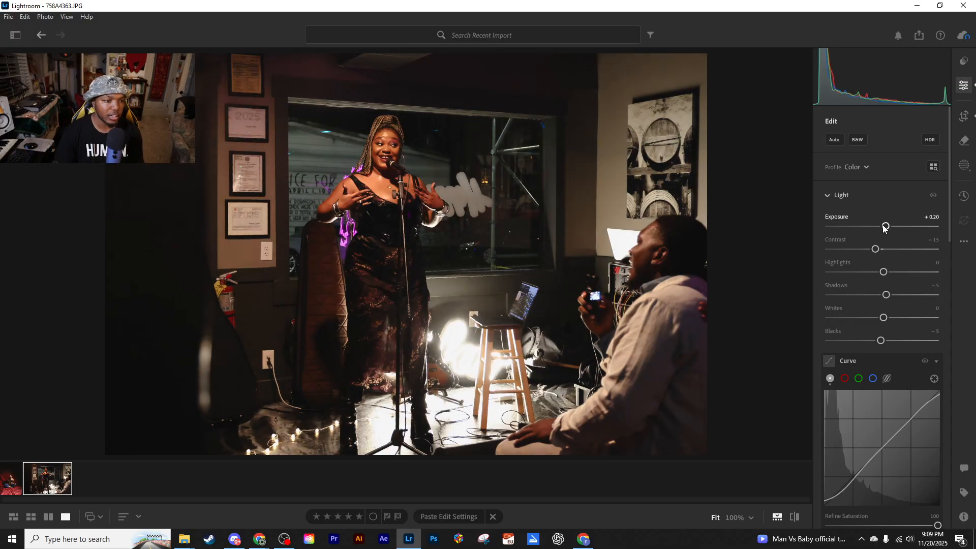
Set the Effects adjustments Texture to +10 and Clarity to +5.
{"action": "scroll", "coordinate": [885, 305], "scroll_direction": "down", "scroll_amount": 11}
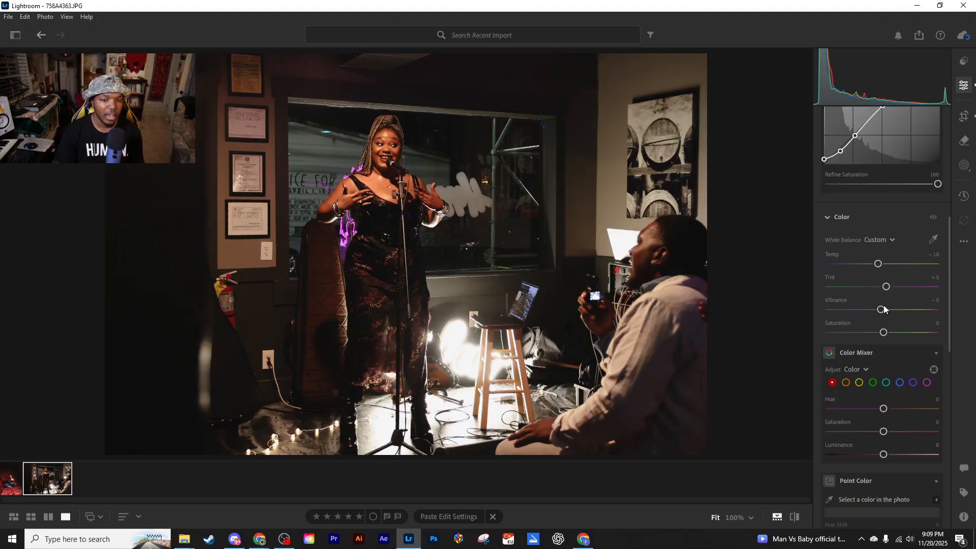
{"action": "scroll", "coordinate": [884, 305], "scroll_direction": "down", "scroll_amount": 5}
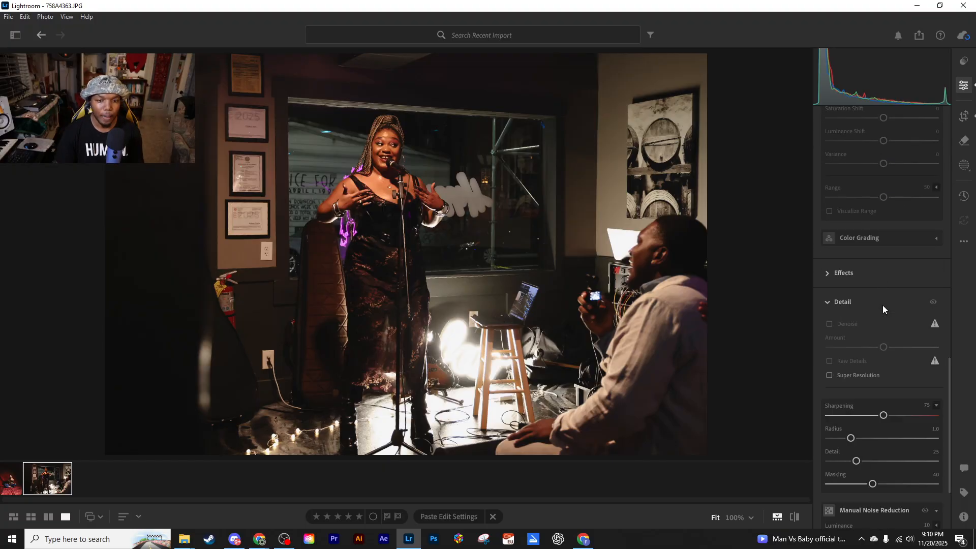
{"action": "left_click", "coordinate": [828, 273]}
{"action": "scroll", "coordinate": [887, 347], "scroll_direction": "up", "scroll_amount": 2}
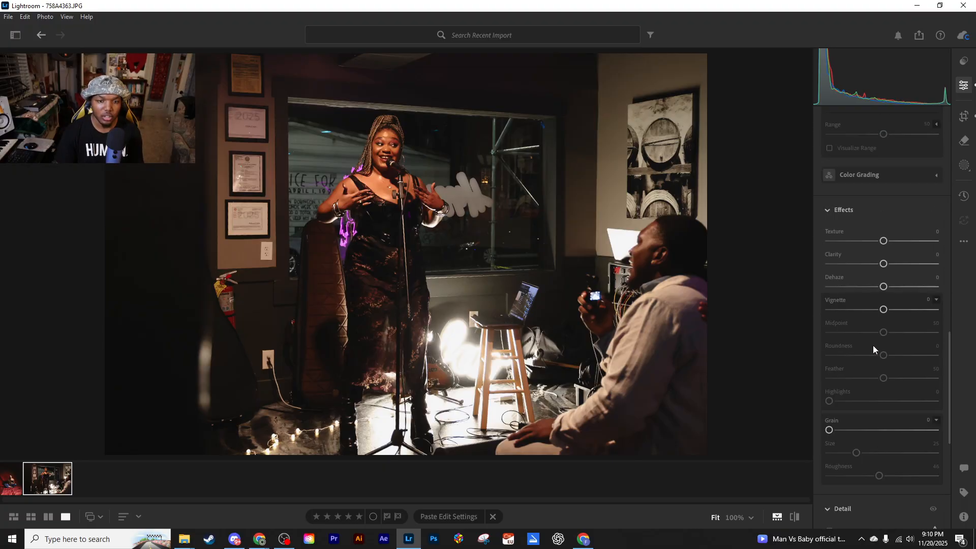
{"action": "scroll", "coordinate": [832, 243], "scroll_direction": "down", "scroll_amount": 3}
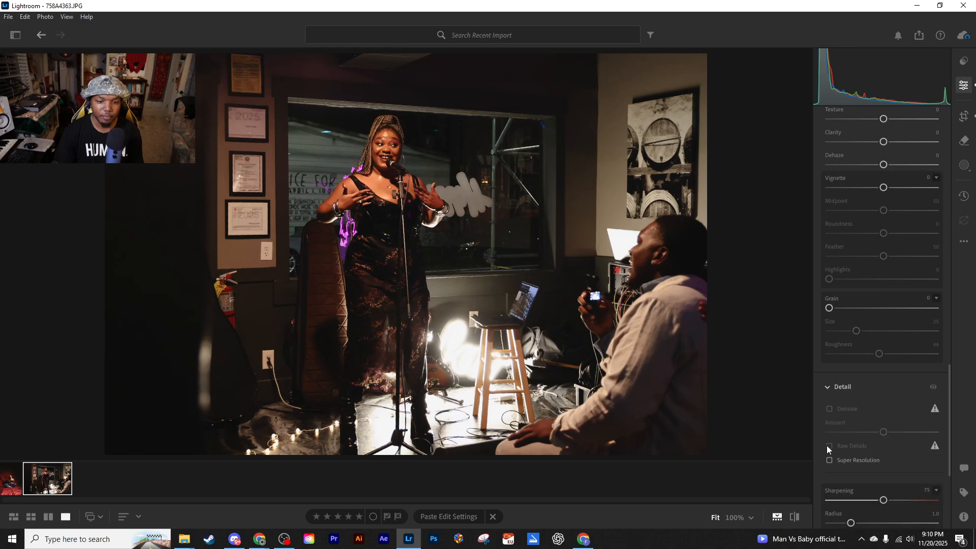
{"action": "scroll", "coordinate": [848, 293], "scroll_direction": "up", "scroll_amount": 8}
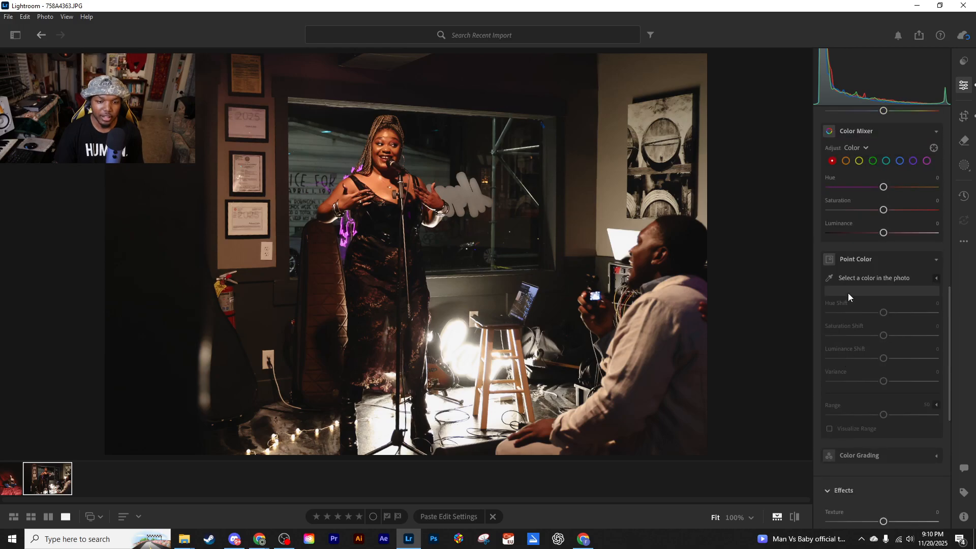
{"action": "scroll", "coordinate": [848, 293], "scroll_direction": "up", "scroll_amount": 7}
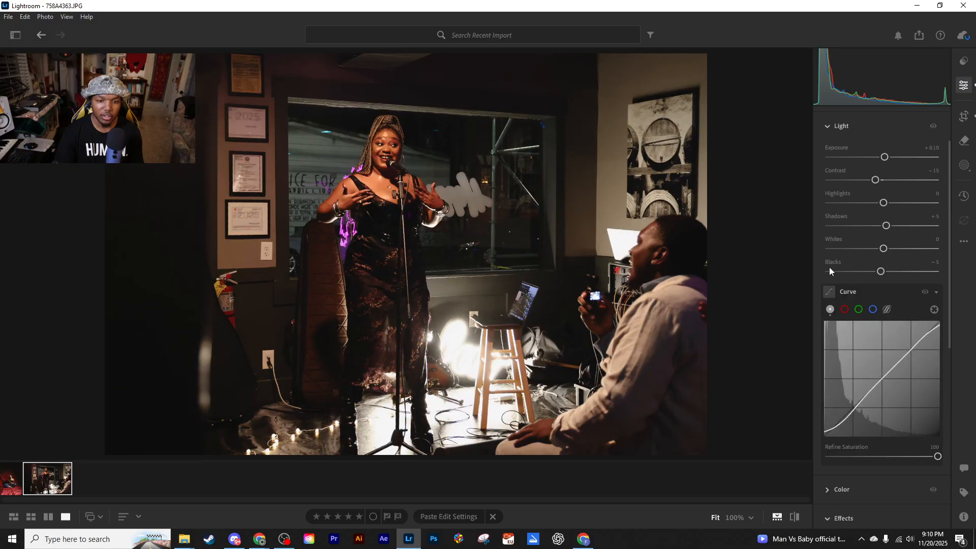
{"action": "left_click", "coordinate": [835, 194]}
{"action": "scroll", "coordinate": [843, 302], "scroll_direction": "down", "scroll_amount": 2}
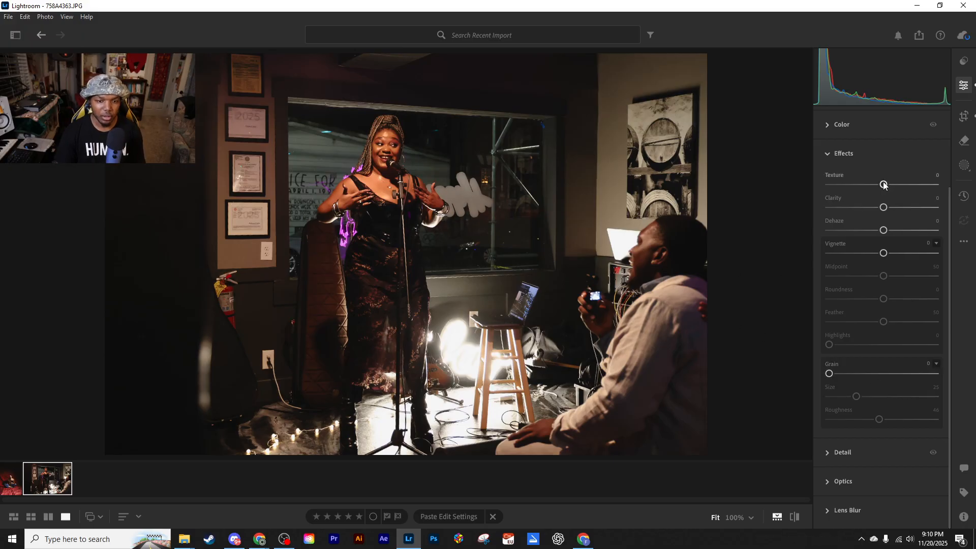
{"action": "left_click_drag", "start_coordinate": [883, 184], "coordinate": [889, 210]}
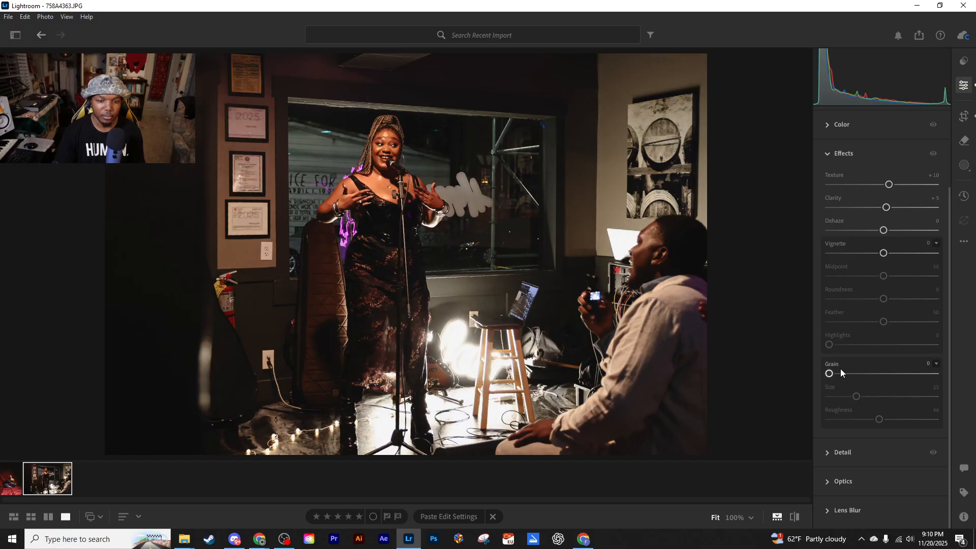
Add film grain to the photo with Grain 35, Size 35 and Roughness 60.
{"action": "left_click_drag", "start_coordinate": [832, 373], "coordinate": [855, 375]}
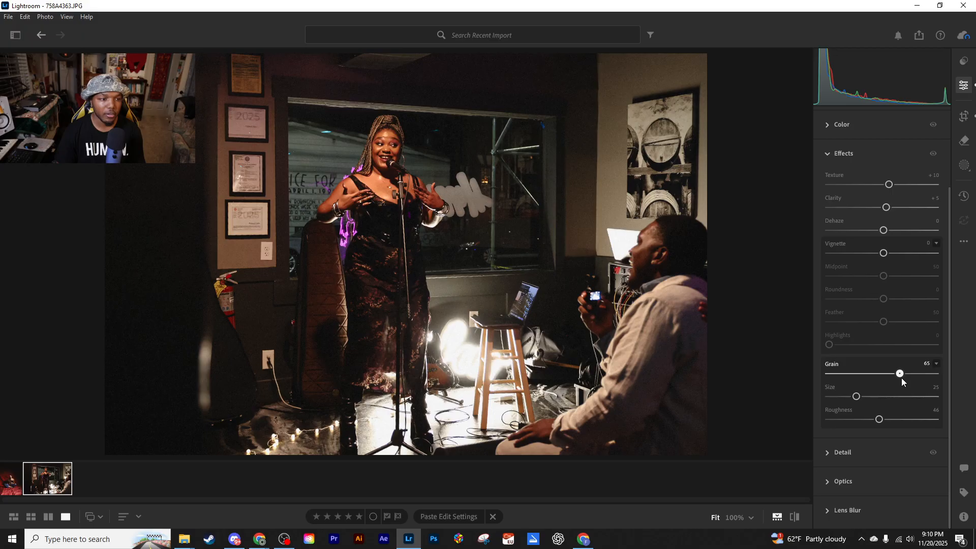
{"action": "key", "text": "ctrl+z"}
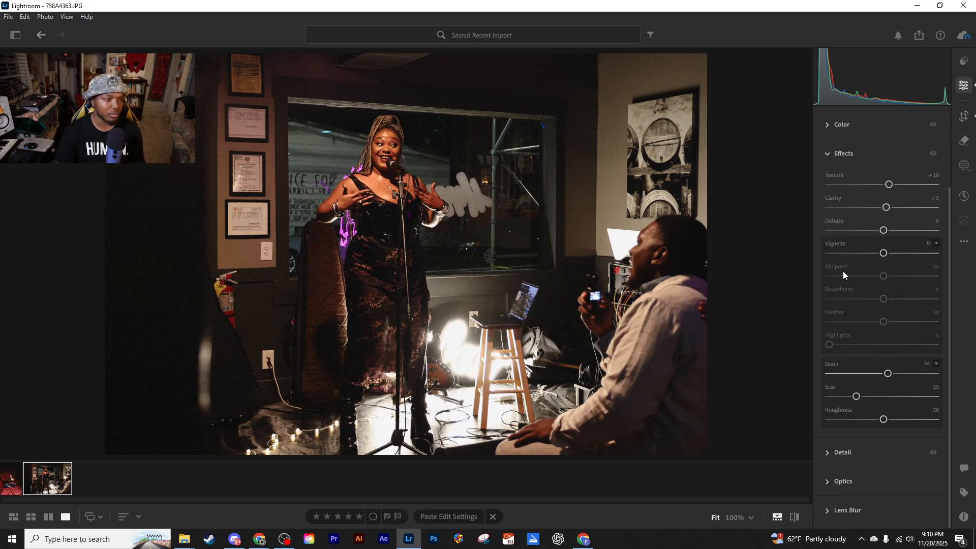
{"action": "mouse_move", "coordinate": [887, 372]}
{"action": "left_mouse_down"}
{"action": "mouse_move", "coordinate": [843, 374]}
{"action": "mouse_move", "coordinate": [894, 381]}
{"action": "mouse_move", "coordinate": [891, 374]}
{"action": "left_mouse_up"}
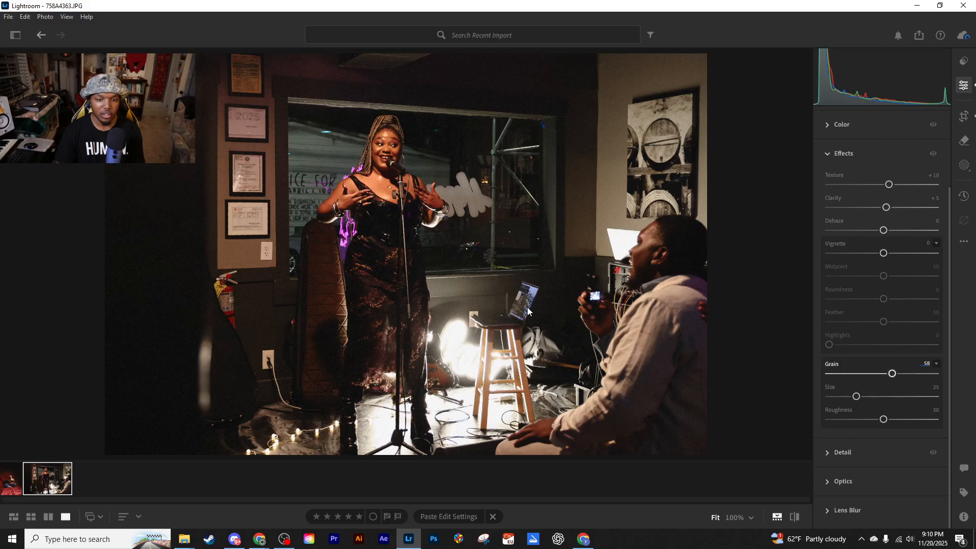
{"action": "left_click_drag", "start_coordinate": [855, 396], "coordinate": [897, 424]}
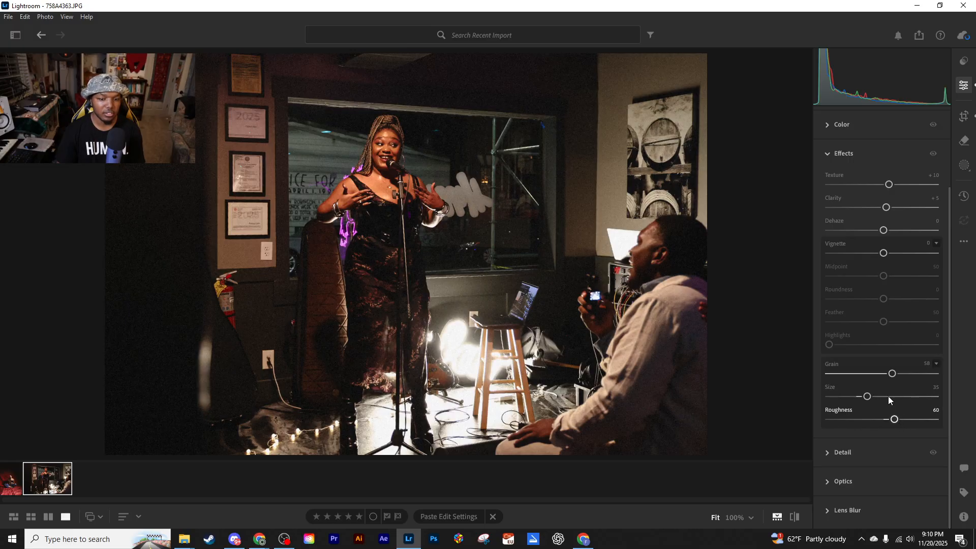
{"action": "left_click_drag", "start_coordinate": [892, 374], "coordinate": [888, 375]}
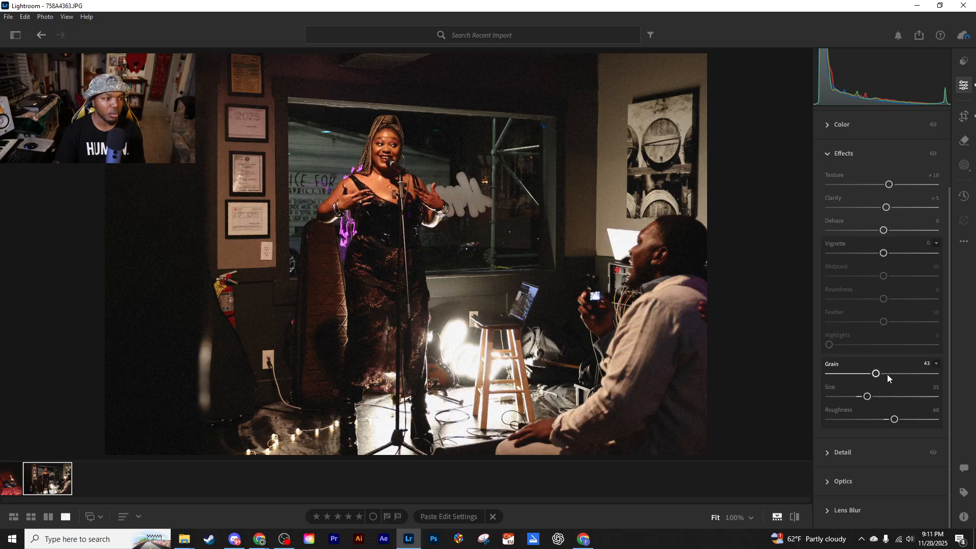
{"action": "mouse_move", "coordinate": [865, 374]}
{"action": "left_mouse_down"}
{"action": "mouse_move", "coordinate": [835, 375]}
{"action": "mouse_move", "coordinate": [867, 375]}
{"action": "left_mouse_up"}
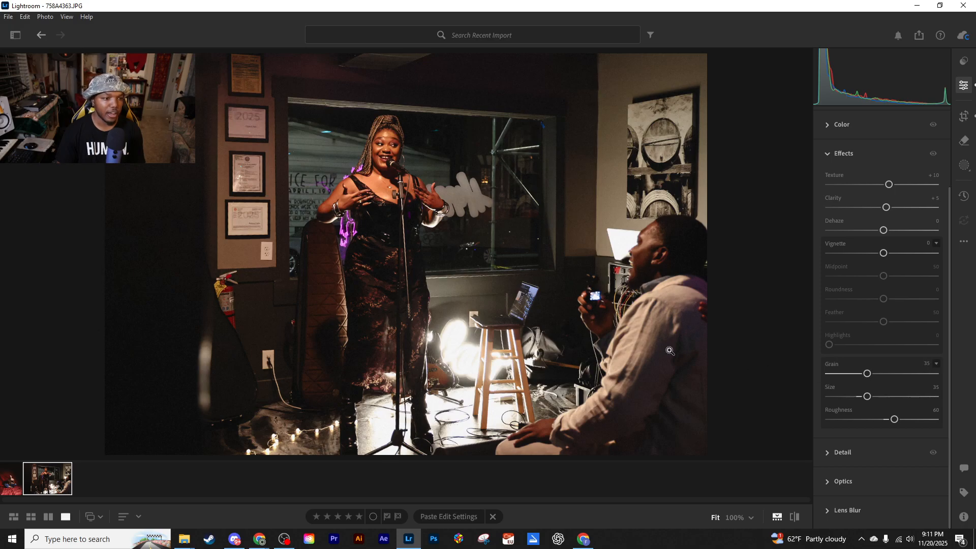
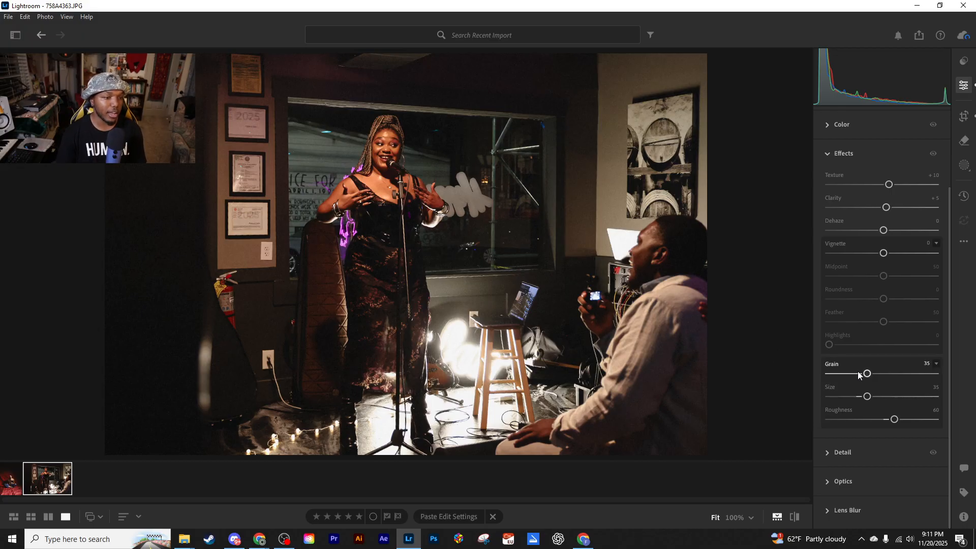
Reset the photo's Exposure to 0 and lower its Contrast to -25.
{"action": "scroll", "coordinate": [858, 374], "scroll_direction": "up", "scroll_amount": 3}
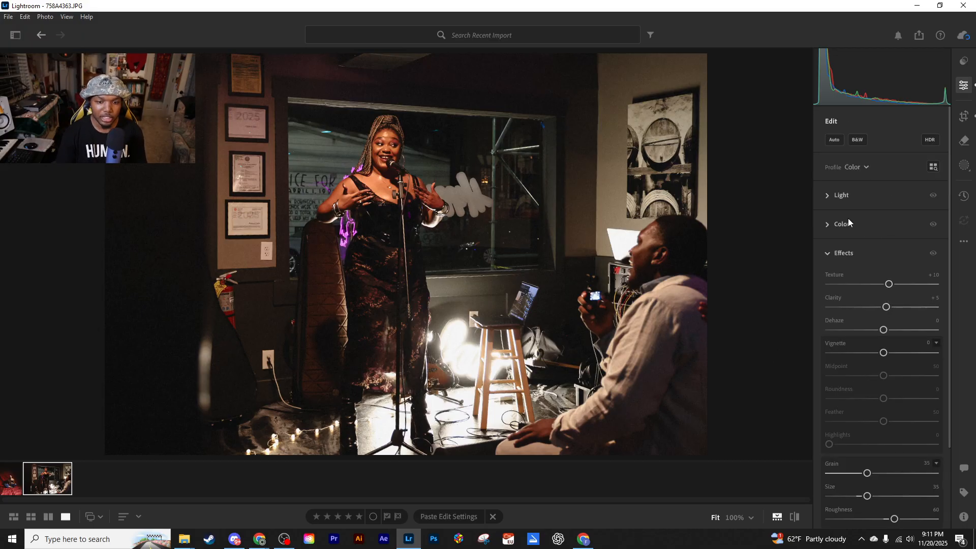
{"action": "left_click", "coordinate": [825, 197]}
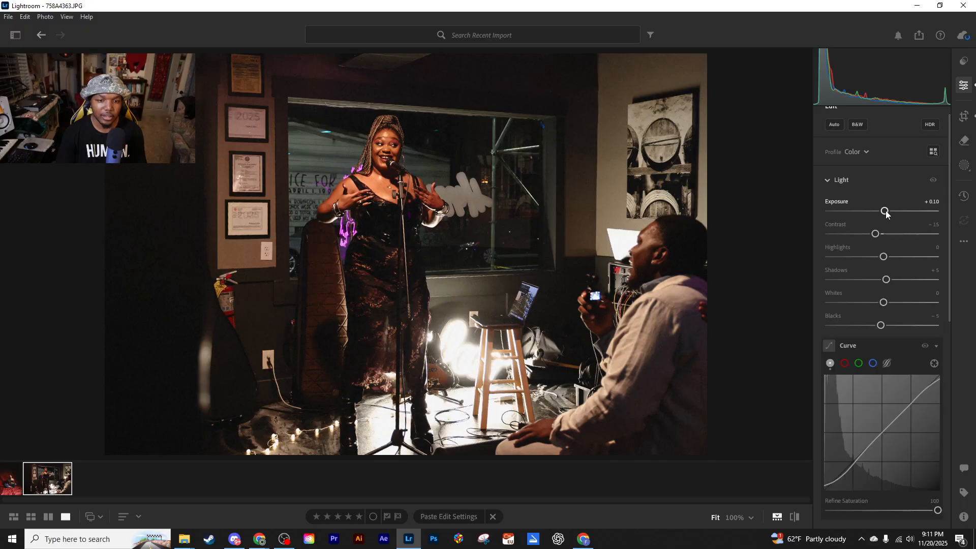
{"action": "double_click", "coordinate": [884, 210]}
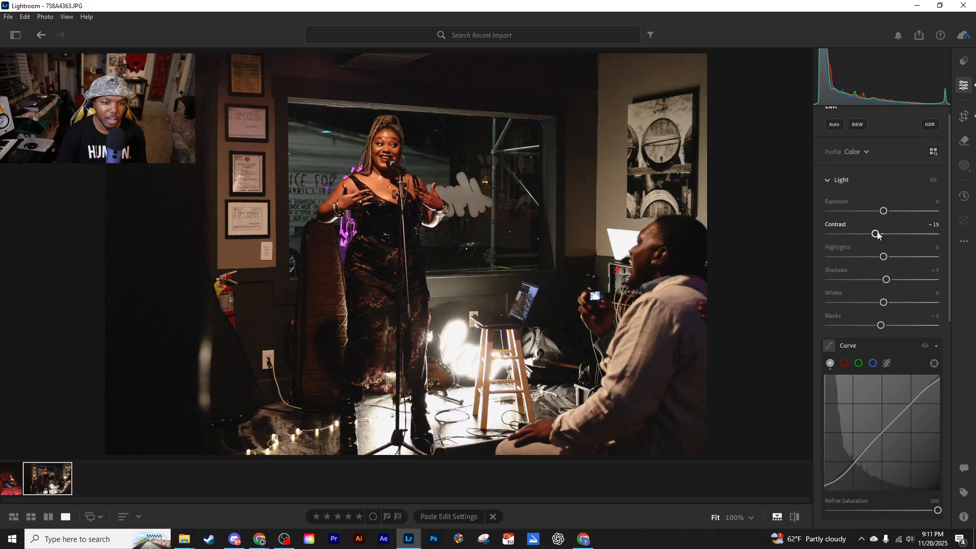
{"action": "key", "text": "Down"}
{"action": "key", "text": "Down"}
{"action": "key", "text": "Up"}
{"action": "key", "text": "Down"}
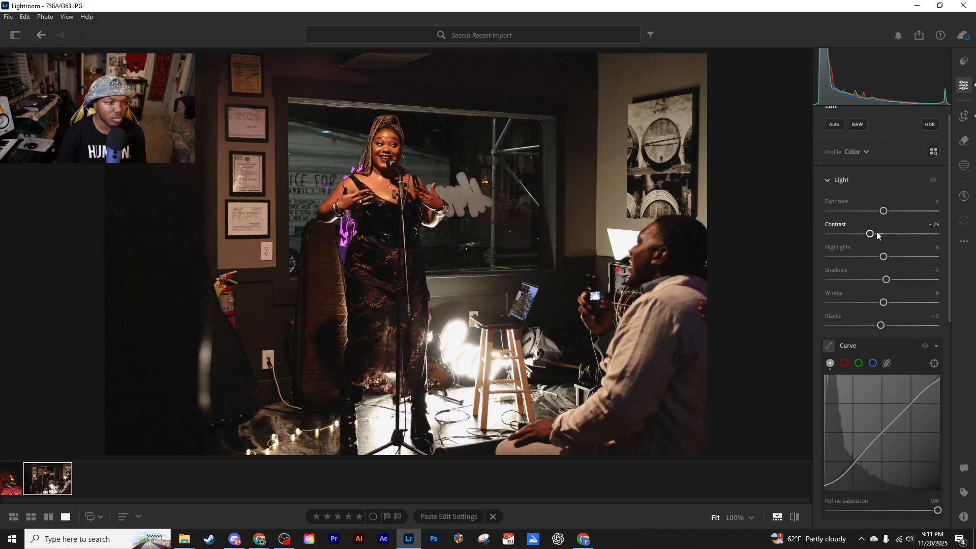
Inspect the singer's face and skin at 100% and return to the full photo.
{"action": "left_click", "coordinate": [387, 150]}
{"action": "left_click_drag", "start_coordinate": [397, 158], "coordinate": [398, 136]}
{"action": "left_click_drag", "start_coordinate": [326, 312], "coordinate": [494, 218]}
{"action": "left_click_drag", "start_coordinate": [446, 265], "coordinate": [441, 399]}
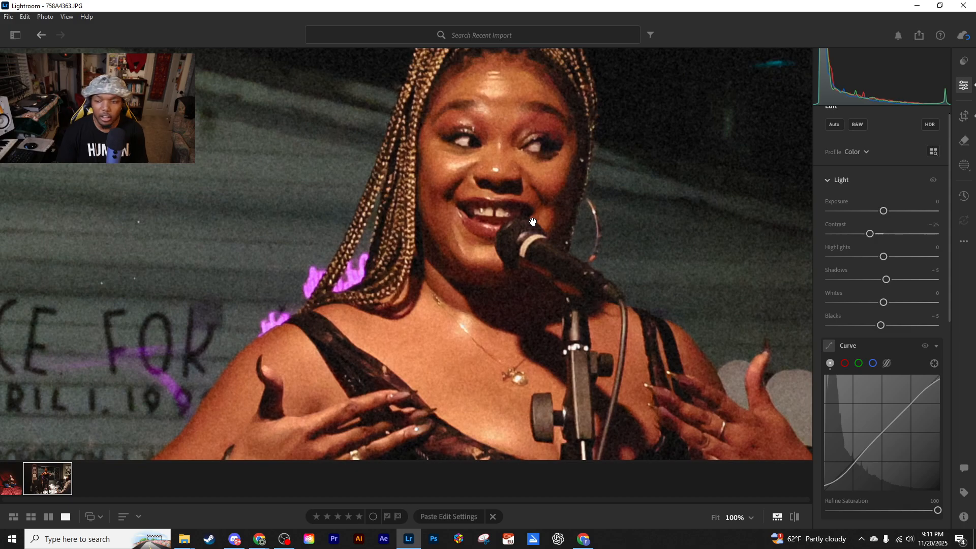
{"action": "left_click_drag", "start_coordinate": [532, 222], "coordinate": [405, 229]}
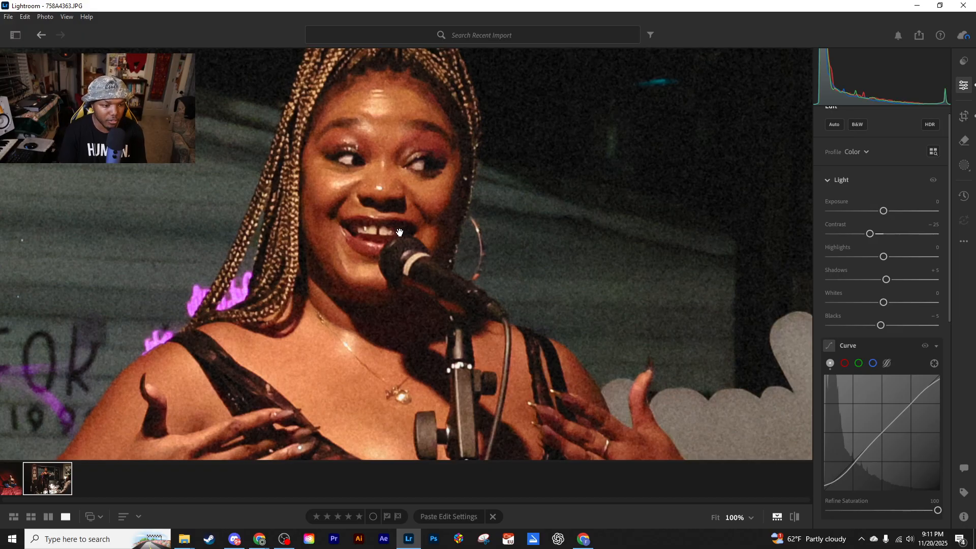
{"action": "left_click", "coordinate": [400, 240]}
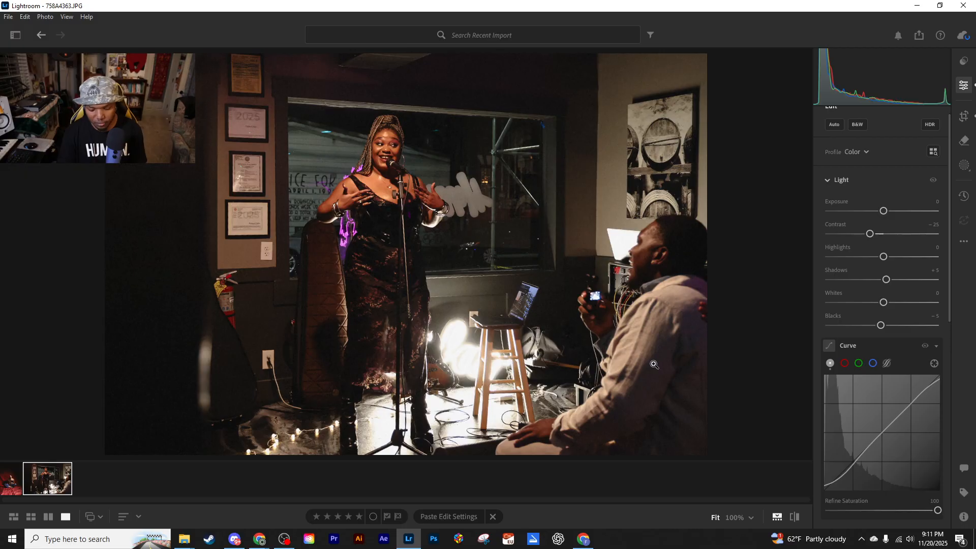
Compare the edited full photo with the original repeatedly, ending on the edited version.
{"action": "key", "text": "backslash"}
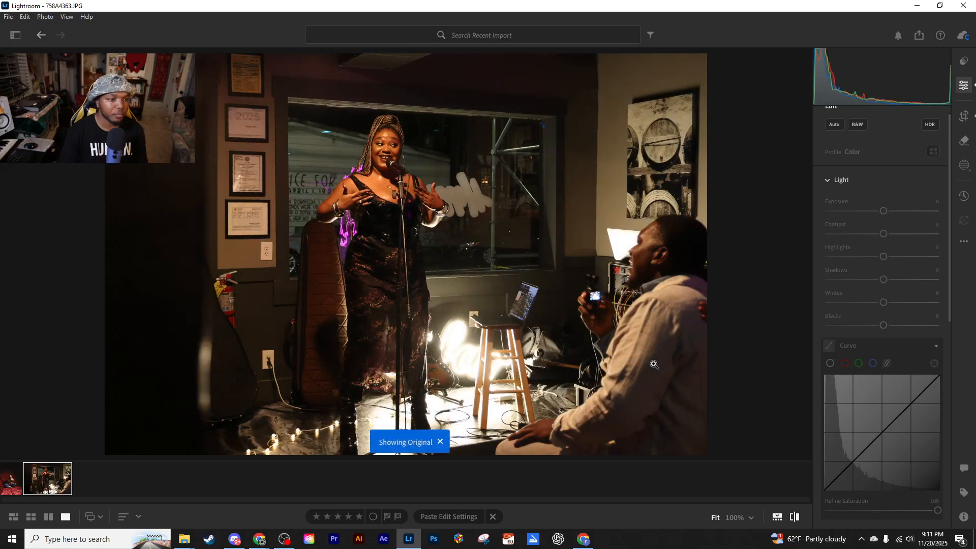
{"action": "key", "text": "backslash"}
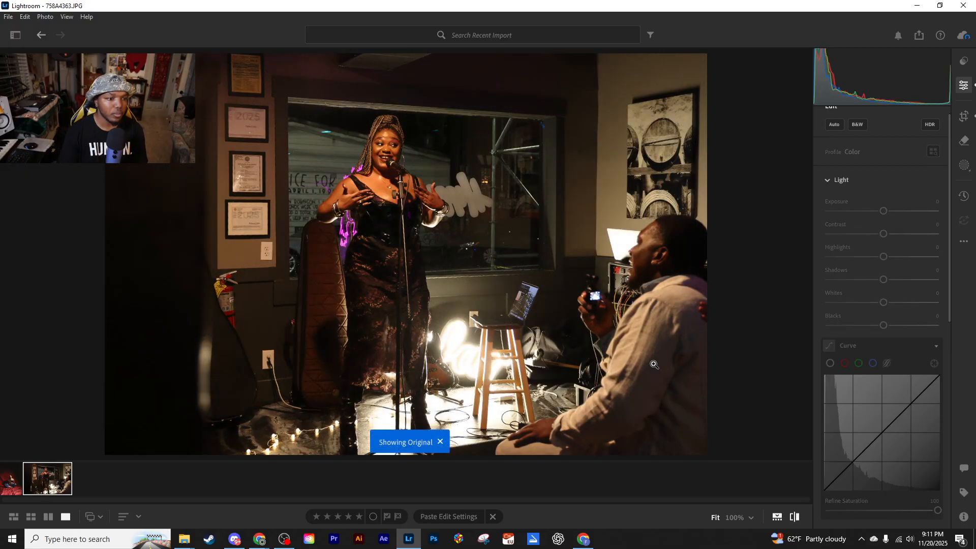
{"action": "key", "text": "backslash"}
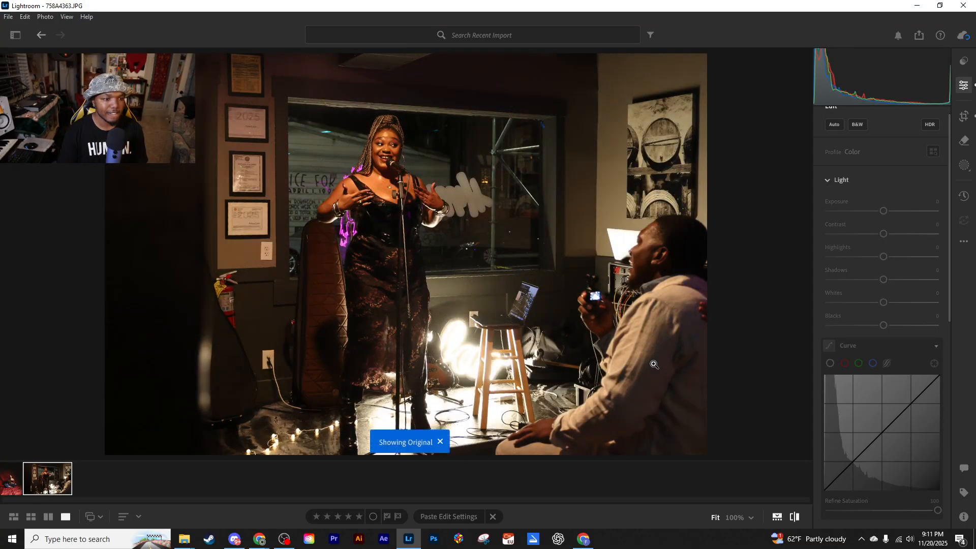
{"action": "key", "text": "backslash"}
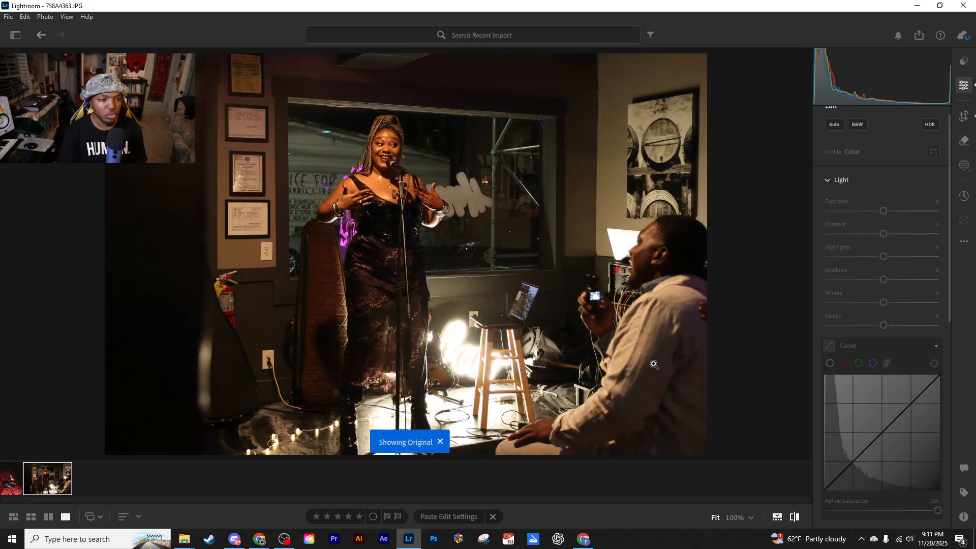
{"action": "key", "text": "backslash"}
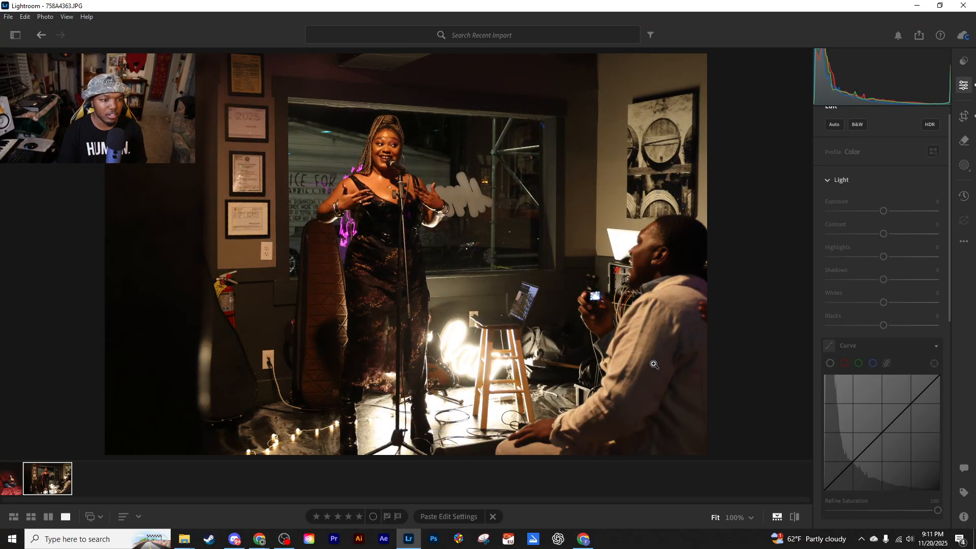
{"action": "key", "text": "backslash"}
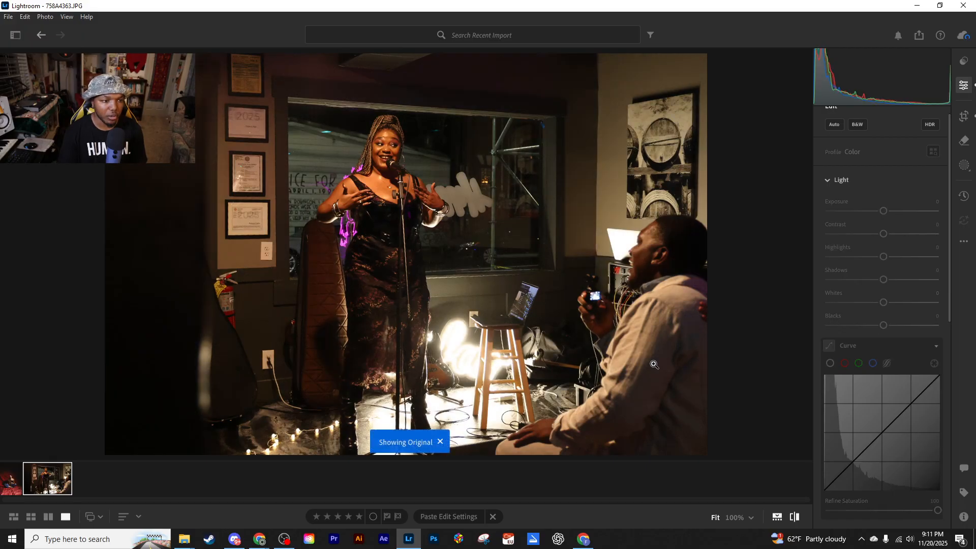
{"action": "key", "text": "backslash"}
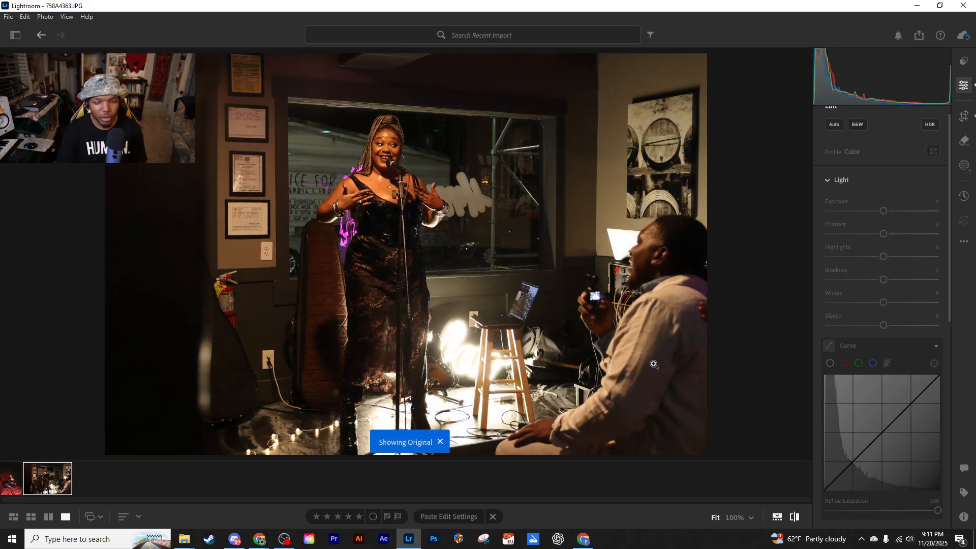
{"action": "key", "text": "backslash"}
{"action": "key", "text": "backslash"}
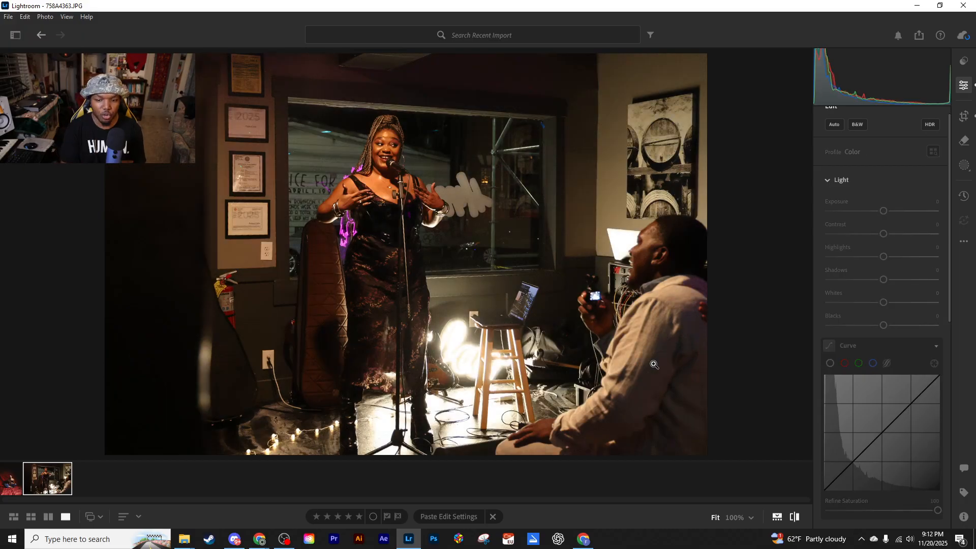
{"action": "key", "text": "backslash"}
{"action": "key", "text": "backslash"}
{"action": "key", "text": "backslash"}
{"action": "key", "text": "backslash"}
{"action": "key", "text": "backslash"}
{"action": "key", "text": "backslash"}
{"action": "key", "text": "backslash"}
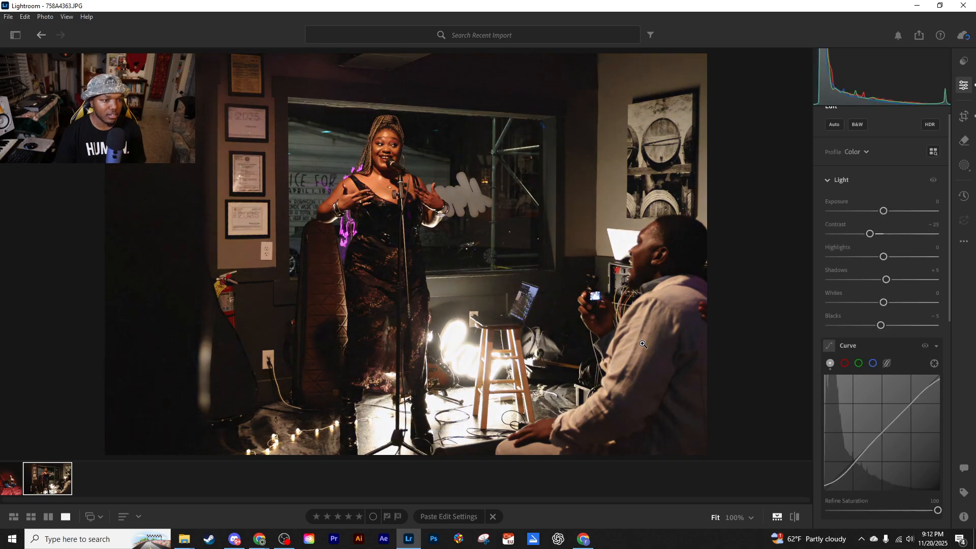
{"action": "key", "text": "backslash"}
{"action": "key", "text": "backslash"}
{"action": "key", "text": "backslash"}
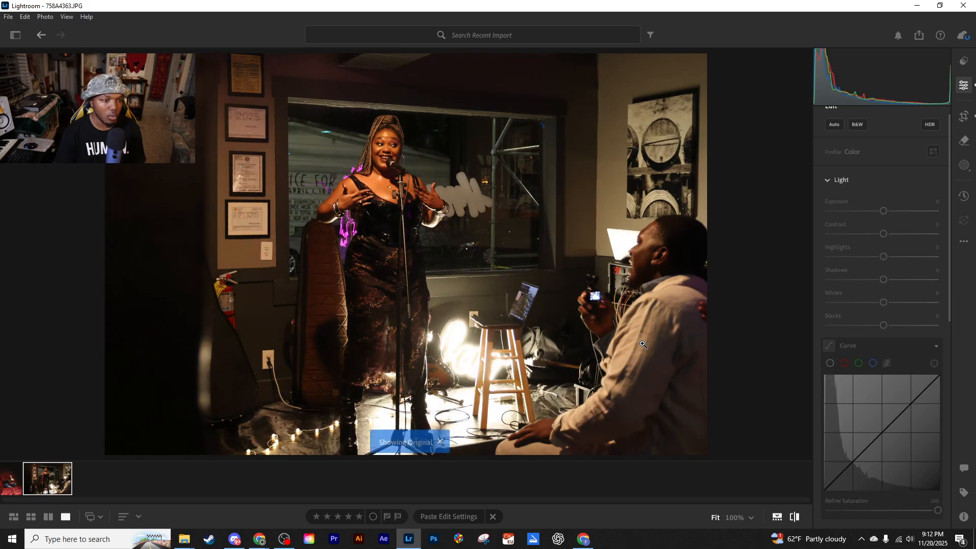
{"action": "key", "text": "backslash"}
{"action": "key", "text": "backslash"}
{"action": "key", "text": "backslash"}
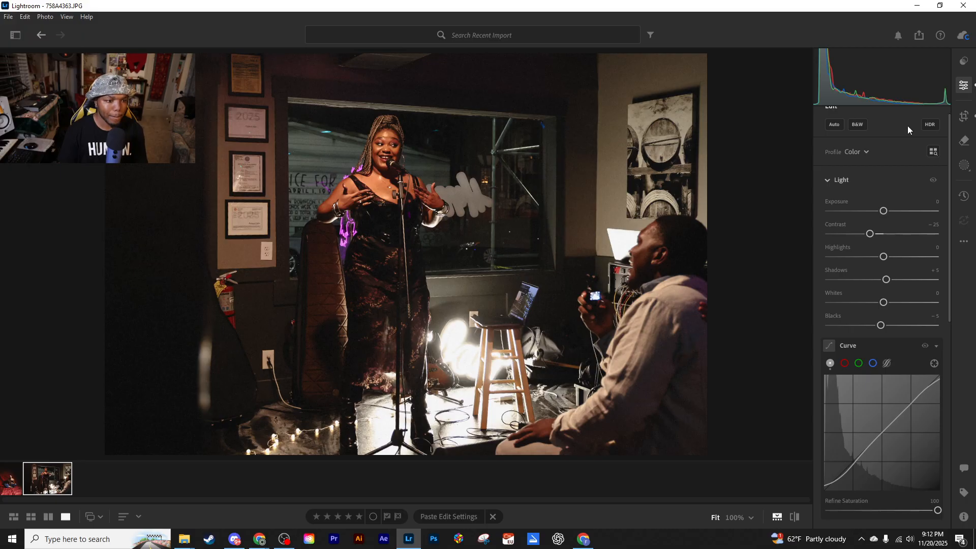
Try a tall custom-ratio crop around the singer with the aspect ratio unlocked, and reset the crop.
{"action": "left_click", "coordinate": [962, 119]}
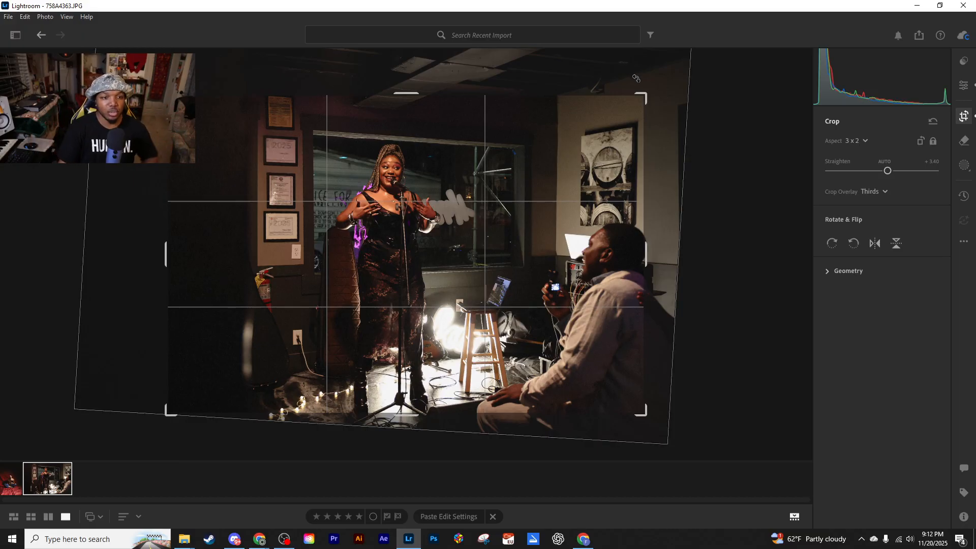
{"action": "left_click", "coordinate": [933, 141]}
{"action": "left_click_drag", "start_coordinate": [644, 99], "coordinate": [642, 43]}
{"action": "left_click_drag", "start_coordinate": [641, 234], "coordinate": [538, 235]}
{"action": "left_click_drag", "start_coordinate": [278, 255], "coordinate": [357, 253]}
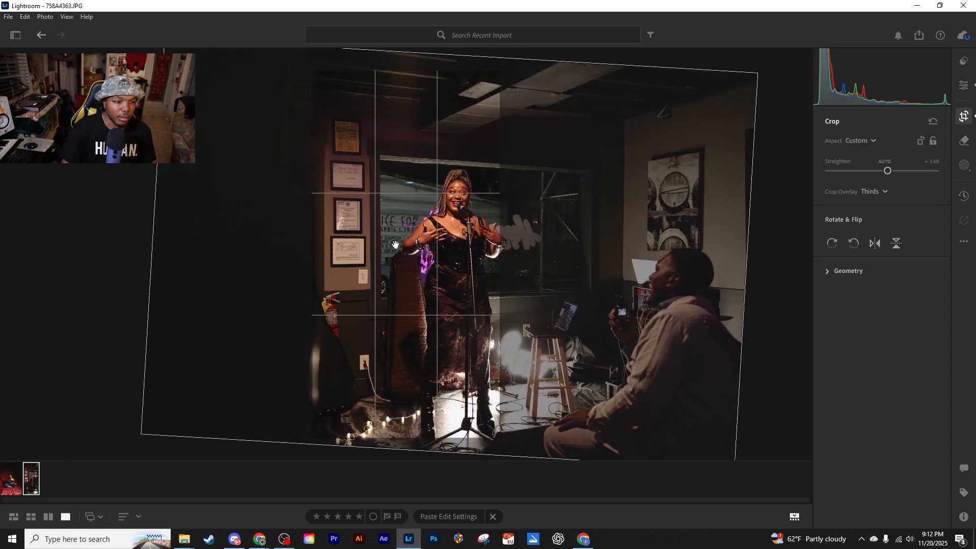
{"action": "left_click_drag", "start_coordinate": [375, 207], "coordinate": [366, 206]}
{"action": "left_click_drag", "start_coordinate": [405, 72], "coordinate": [404, 92]}
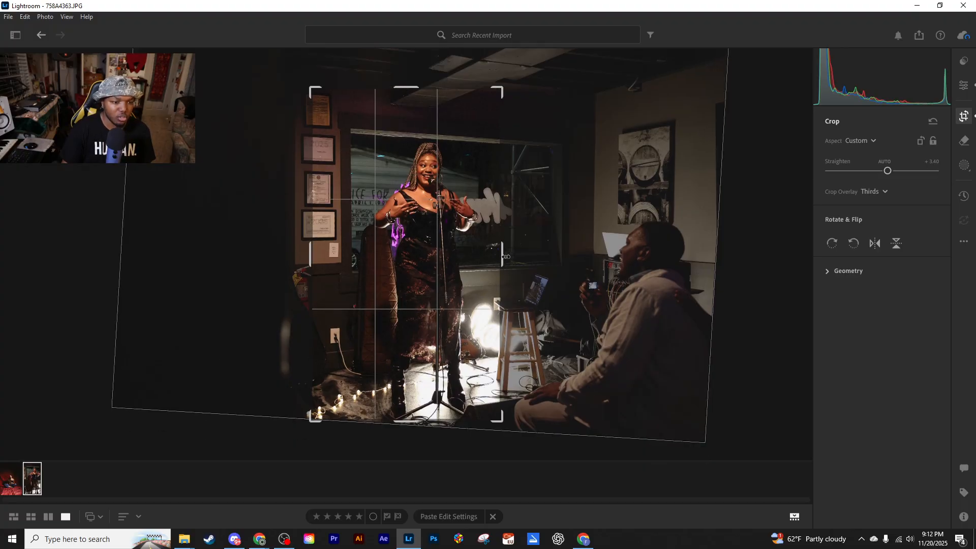
{"action": "left_click_drag", "start_coordinate": [503, 257], "coordinate": [520, 256]}
{"action": "left_click_drag", "start_coordinate": [402, 223], "coordinate": [391, 234]}
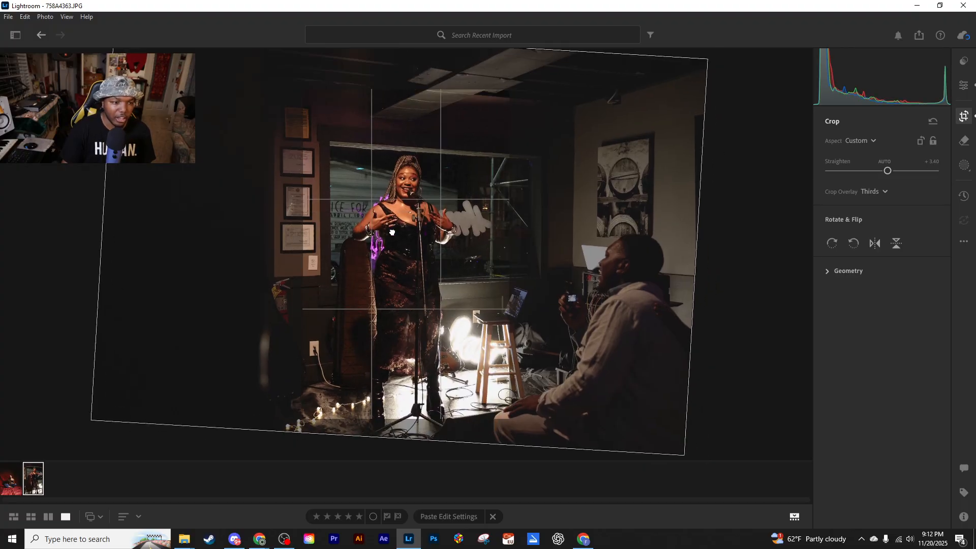
{"action": "left_click_drag", "start_coordinate": [426, 88], "coordinate": [426, 82]}
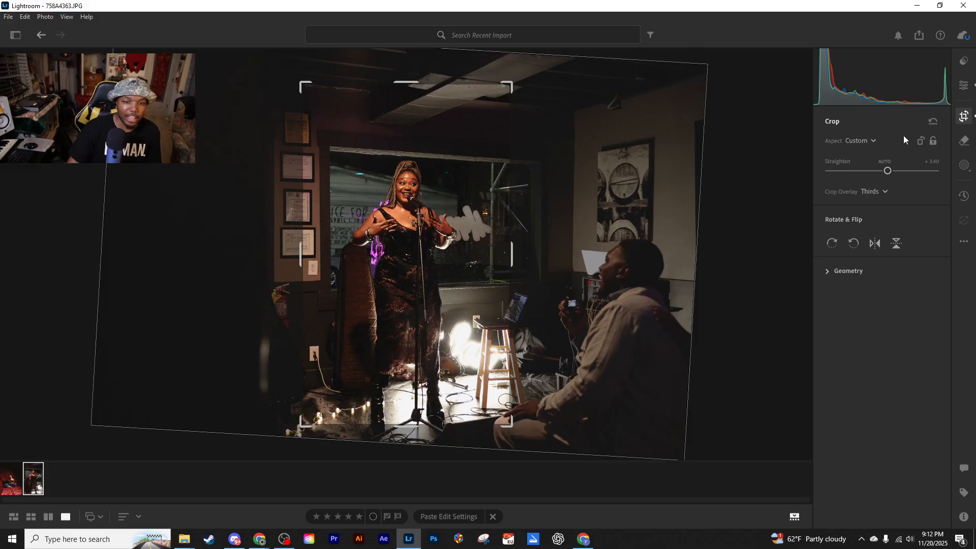
{"action": "left_click", "coordinate": [931, 124]}
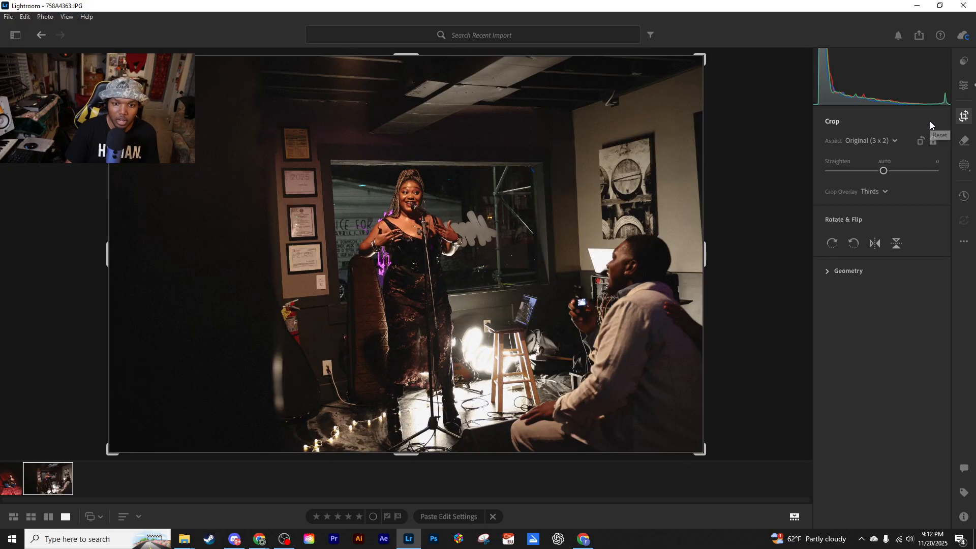
Auto-straighten the stage photo, switch its 3 x 2 crop to portrait orientation, and frame the singer in it.
{"action": "left_click", "coordinate": [885, 162]}
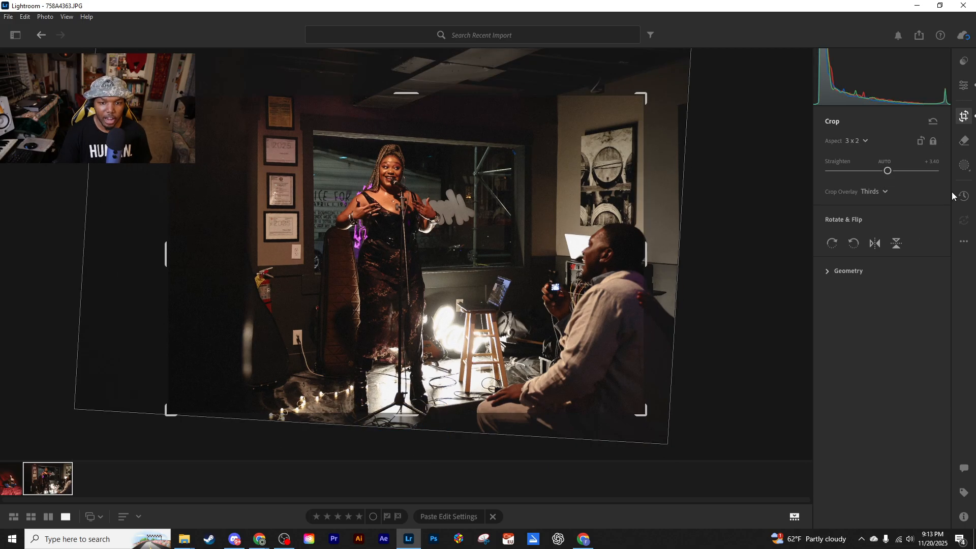
{"action": "left_click", "coordinate": [919, 146]}
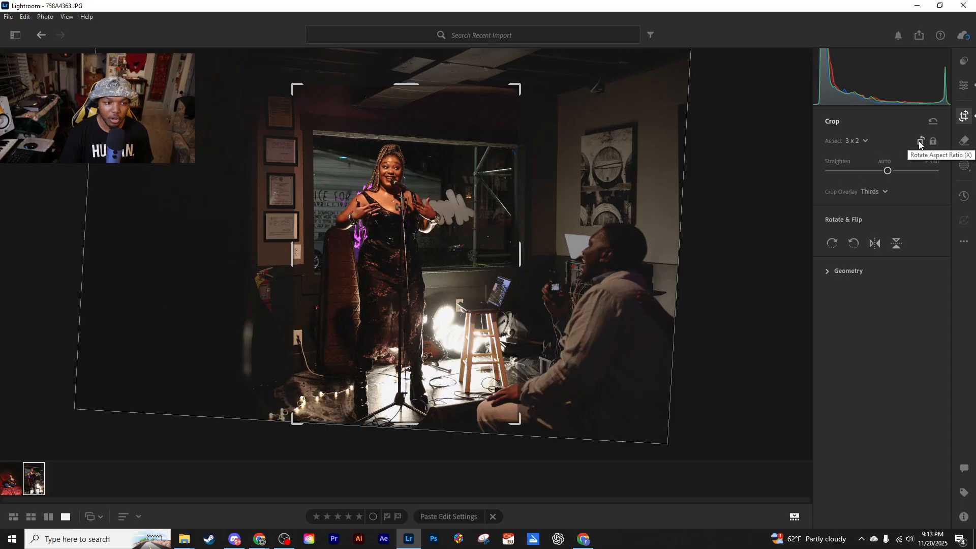
{"action": "left_click_drag", "start_coordinate": [407, 189], "coordinate": [429, 186]}
{"action": "key", "text": "e"}
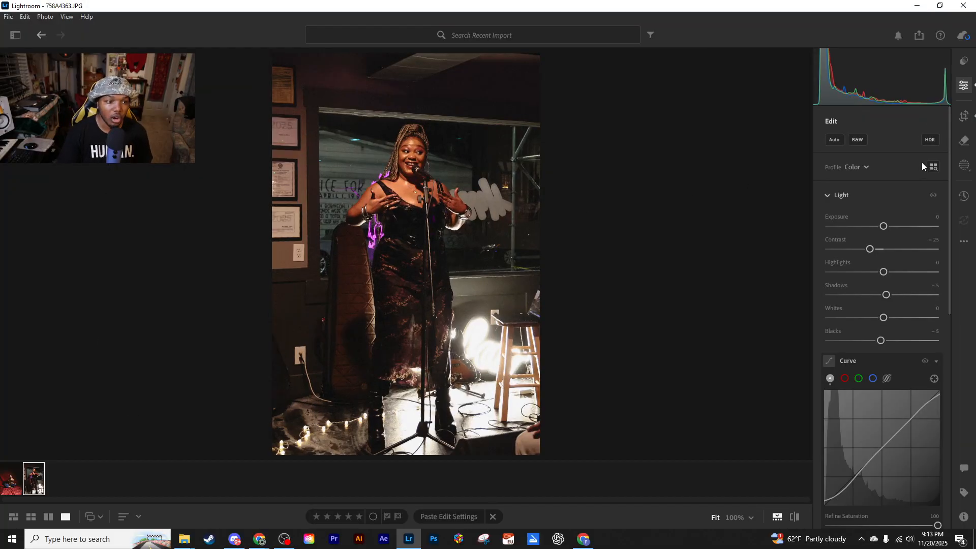
Nudge the portrait crop's framing around the singer, and undo the recent crop edits.
{"action": "left_click", "coordinate": [964, 116]}
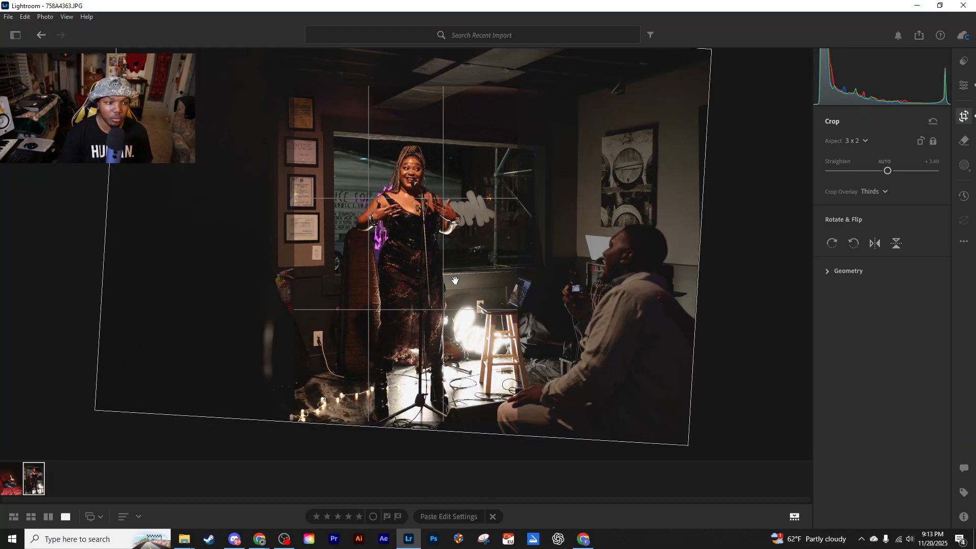
{"action": "left_click_drag", "start_coordinate": [455, 281], "coordinate": [453, 279]}
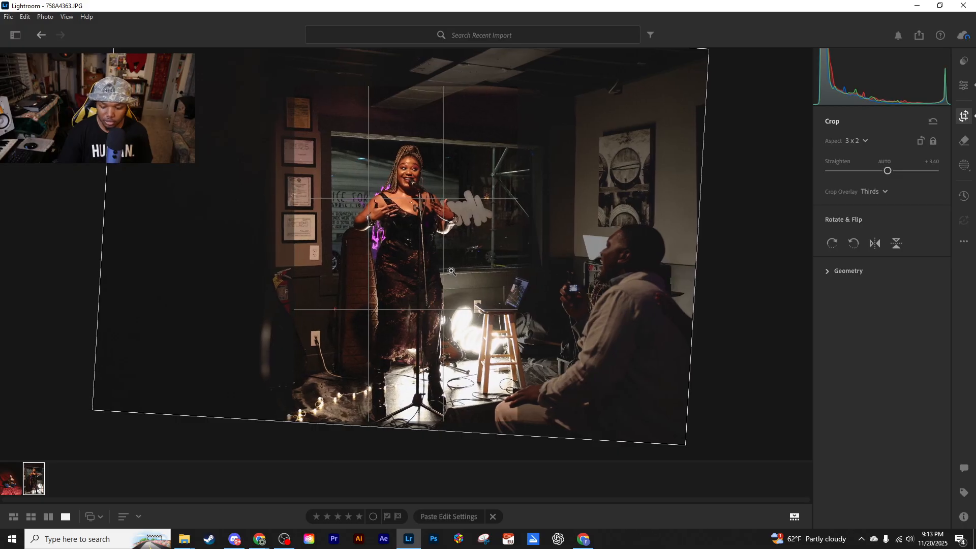
{"action": "key", "text": "e"}
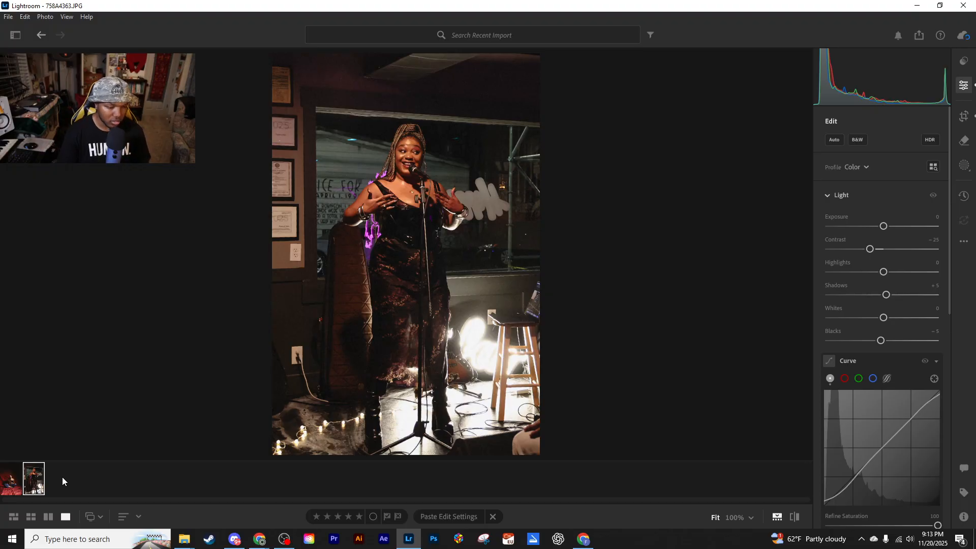
{"action": "key", "text": "ctrl+z"}
{"action": "key", "text": "ctrl+z"}
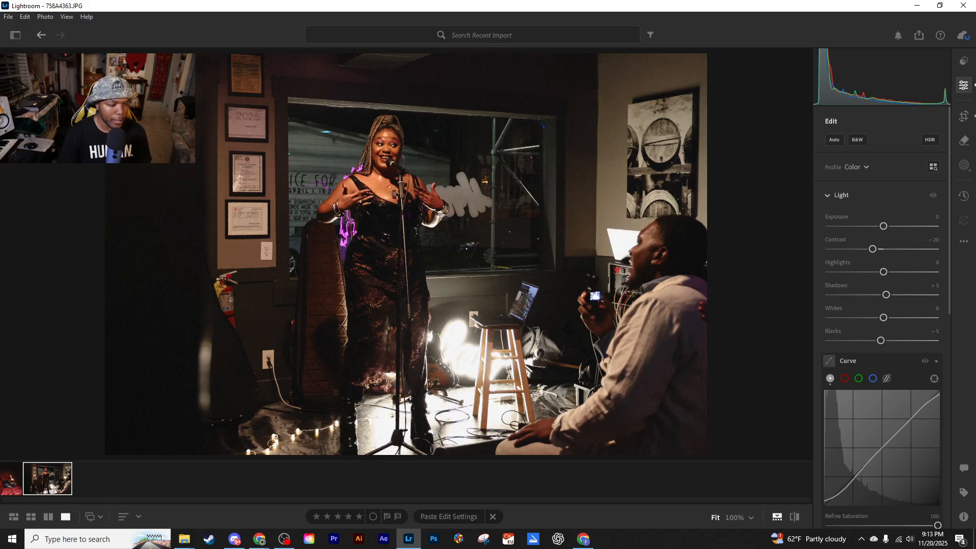
Import the photo 758A9698.JPG from the drive-download folder without adding it to an album.
{"action": "mouse_move", "coordinate": [185, 542]}
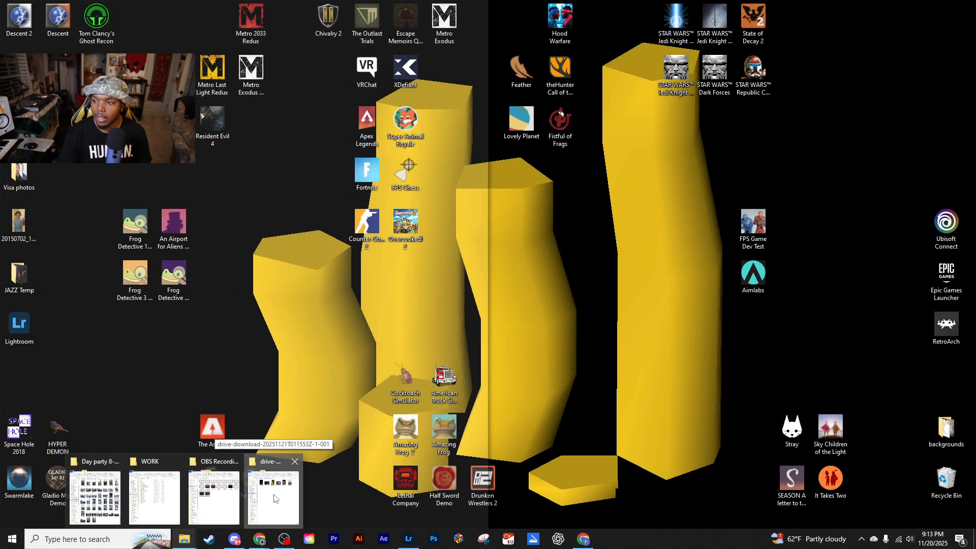
{"action": "left_click", "coordinate": [274, 498]}
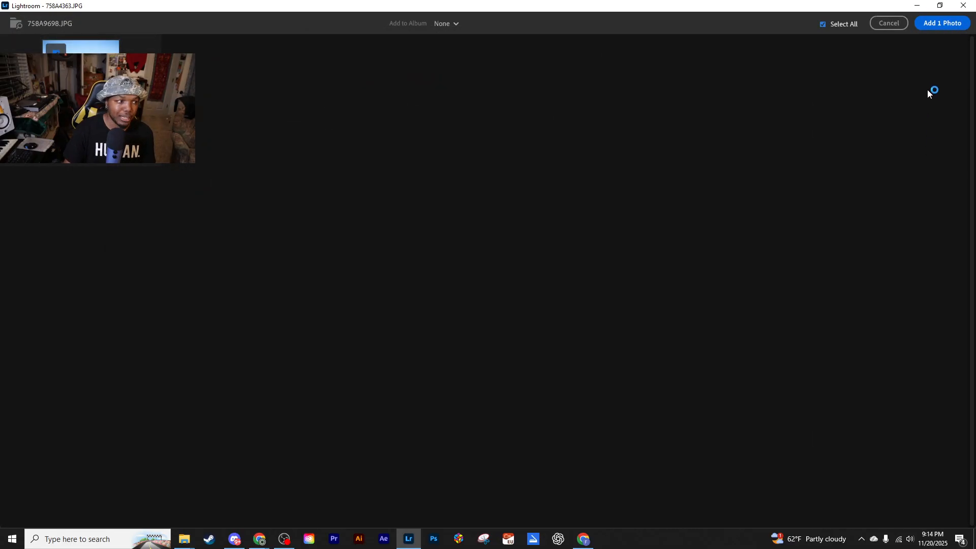
{"action": "left_click", "coordinate": [938, 23]}
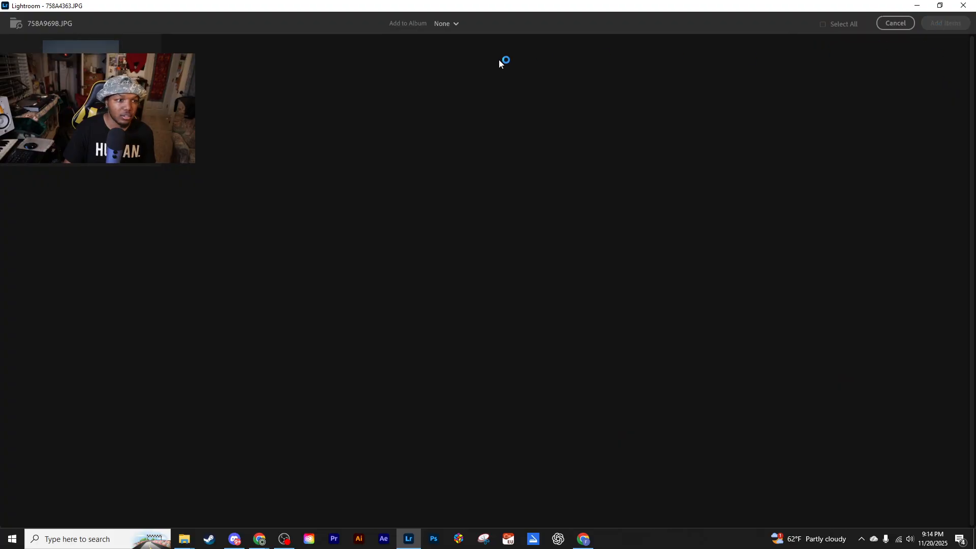
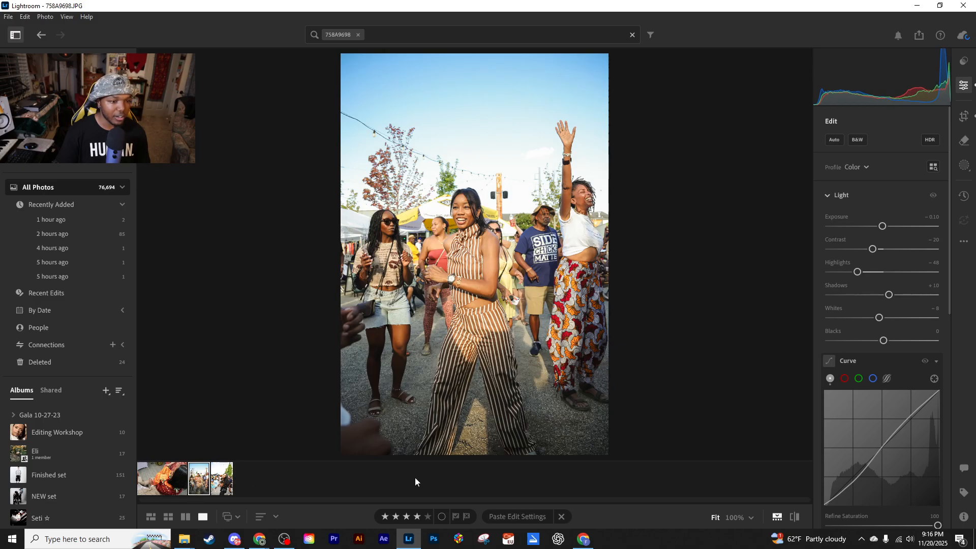
Browse the recommended preset categories for the outdoor dancing photo.
{"action": "left_click", "coordinate": [963, 61]}
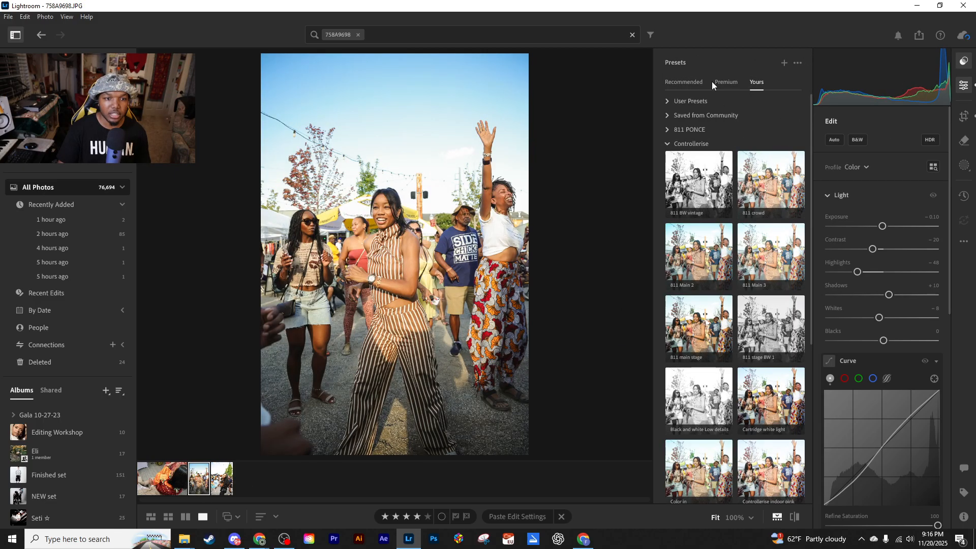
{"action": "left_click", "coordinate": [691, 81]}
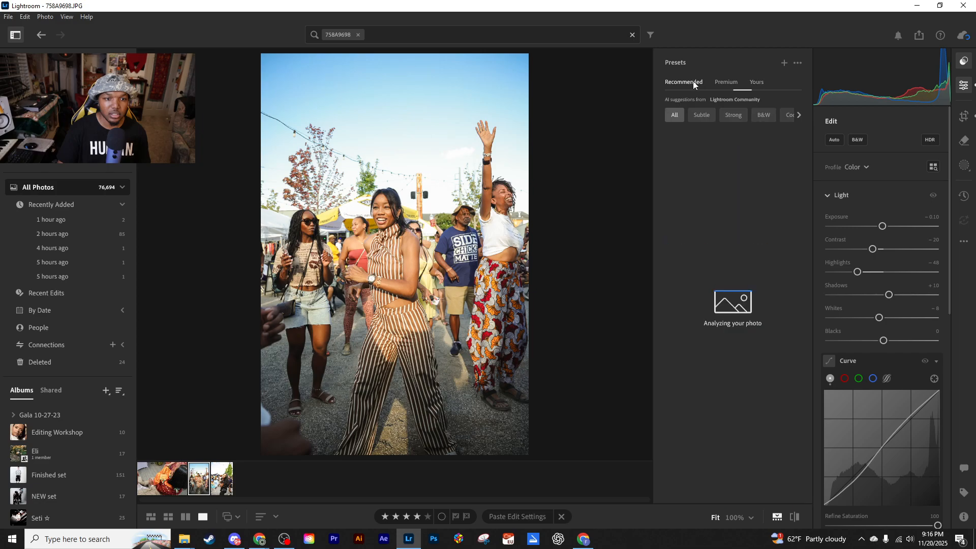
{"action": "left_click", "coordinate": [799, 115]}
Reset all edits on the outdoor dancing photo, and hide the album sidebar and the presets.
{"action": "right_click", "coordinate": [198, 483]}
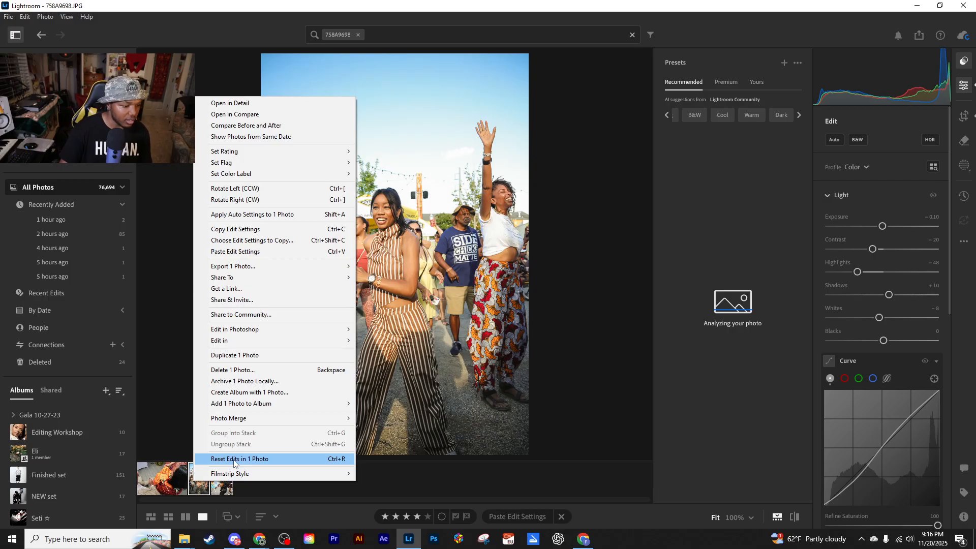
{"action": "left_click", "coordinate": [224, 459]}
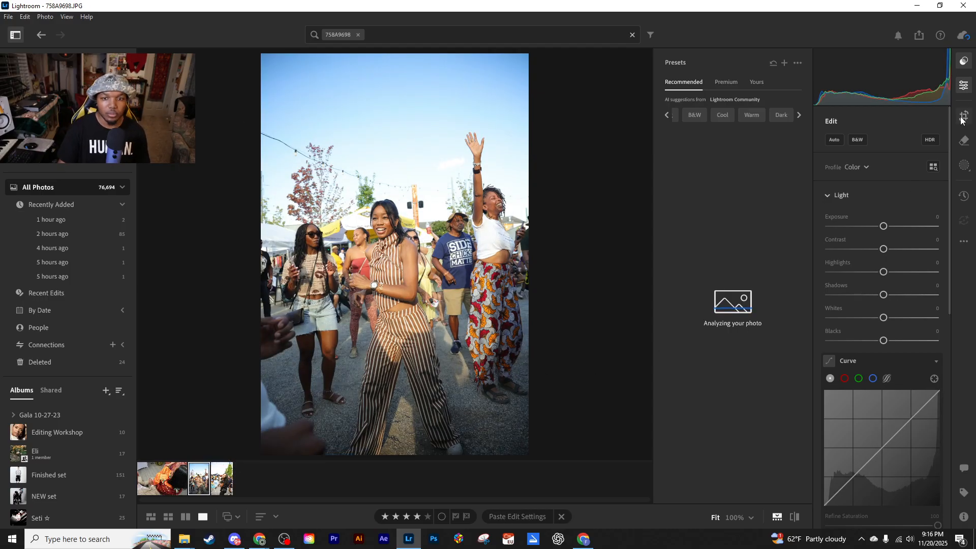
{"action": "left_click", "coordinate": [15, 35]}
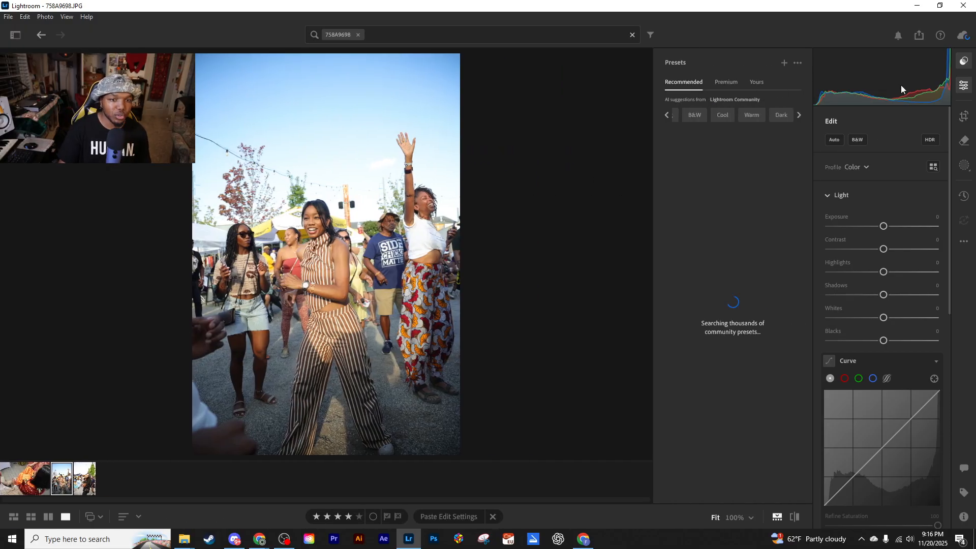
{"action": "left_click", "coordinate": [964, 61]}
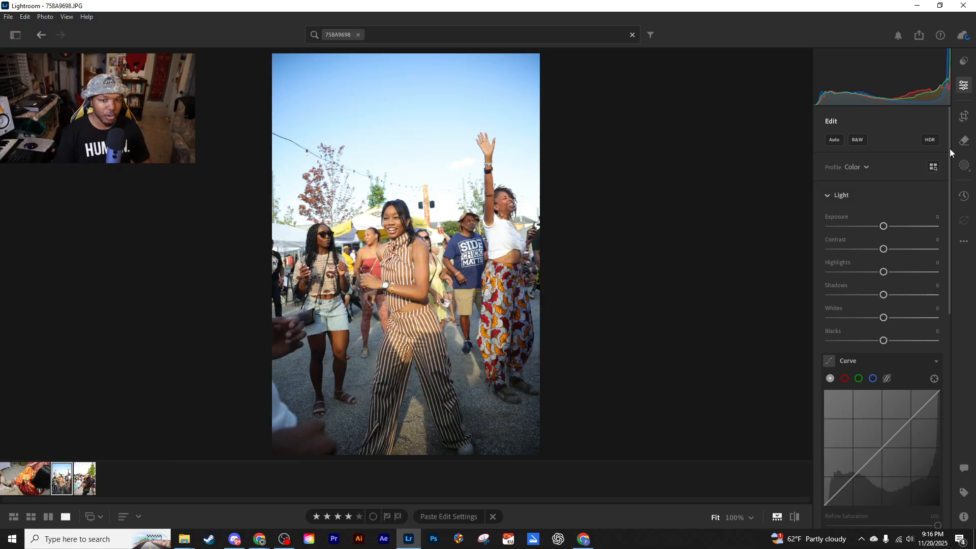
Try straightening the dancing photo with a slight clockwise rotation of the crop, and apply it.
{"action": "left_click", "coordinate": [962, 121]}
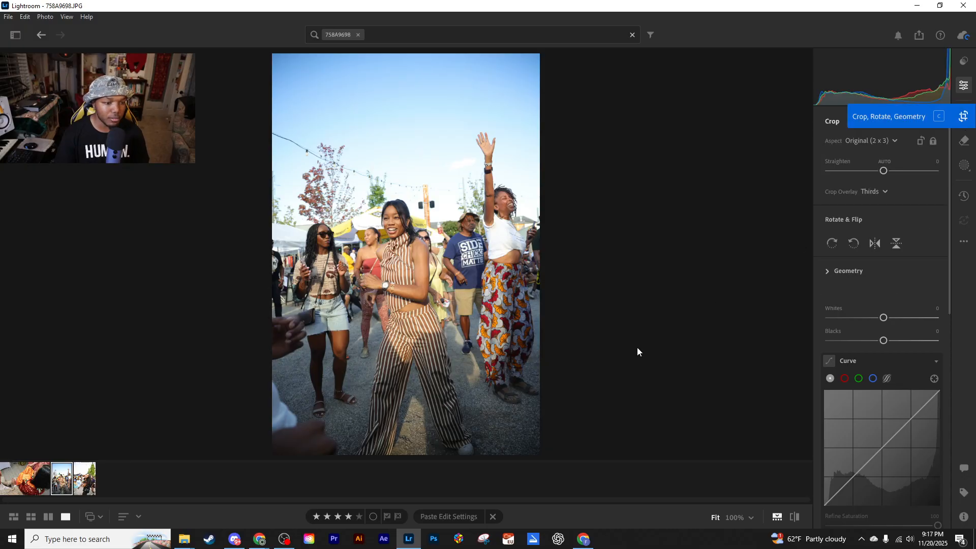
{"action": "mouse_move", "coordinate": [565, 452]}
{"action": "left_mouse_down"}
{"action": "mouse_move", "coordinate": [549, 456]}
{"action": "mouse_move", "coordinate": [554, 444]}
{"action": "left_mouse_up"}
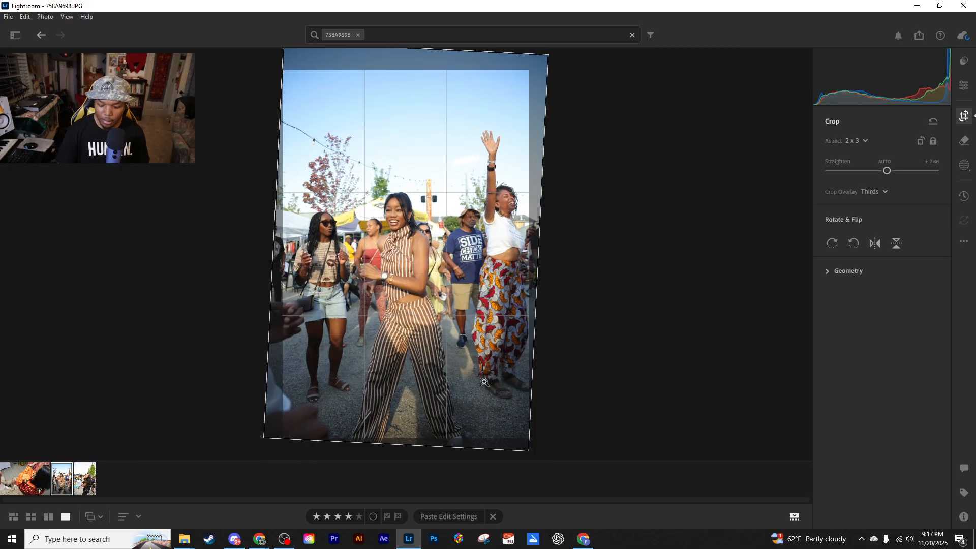
{"action": "key", "text": "Return"}
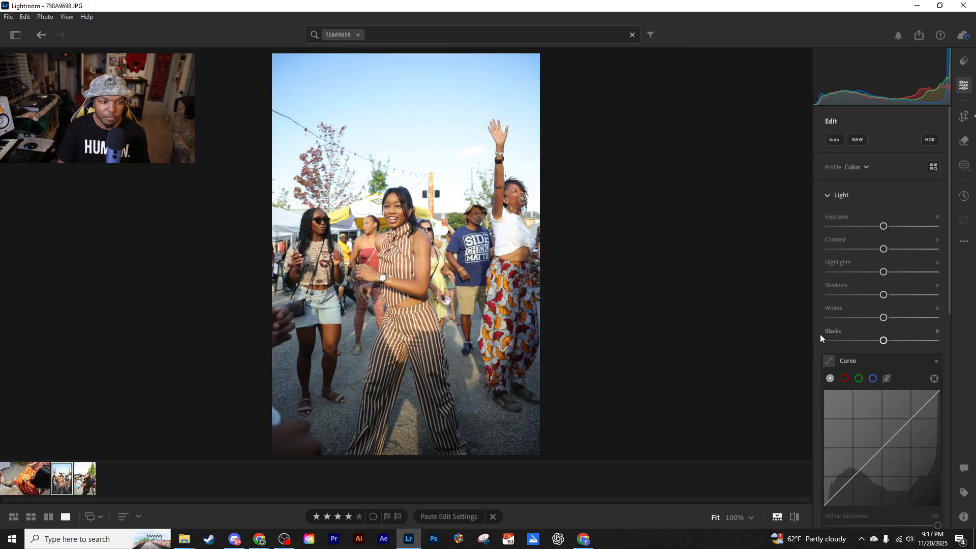
Rotate the dancing photo further to a straighten angle of about +4.31, and reposition it within the crop.
{"action": "left_click", "coordinate": [963, 118]}
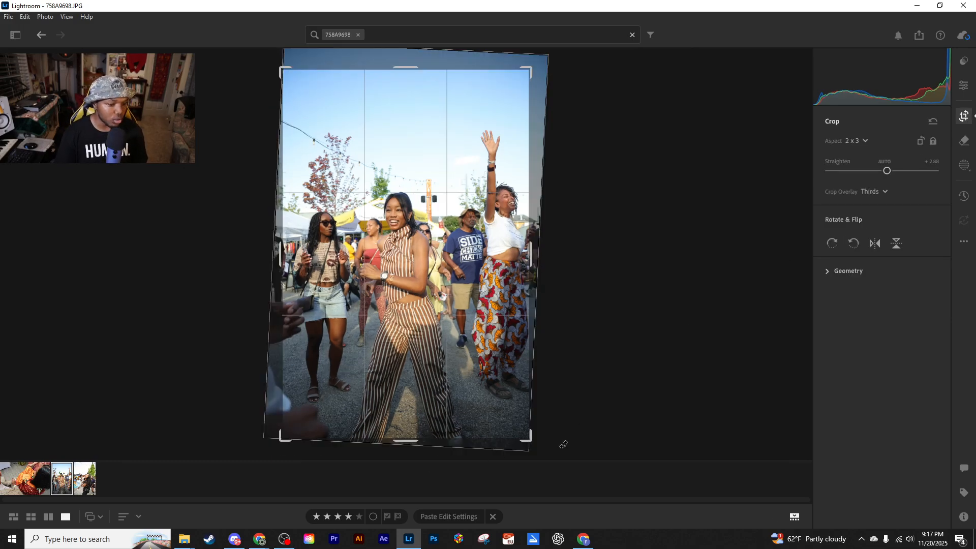
{"action": "left_click_drag", "start_coordinate": [563, 444], "coordinate": [557, 441]}
{"action": "left_click_drag", "start_coordinate": [466, 370], "coordinate": [496, 345]}
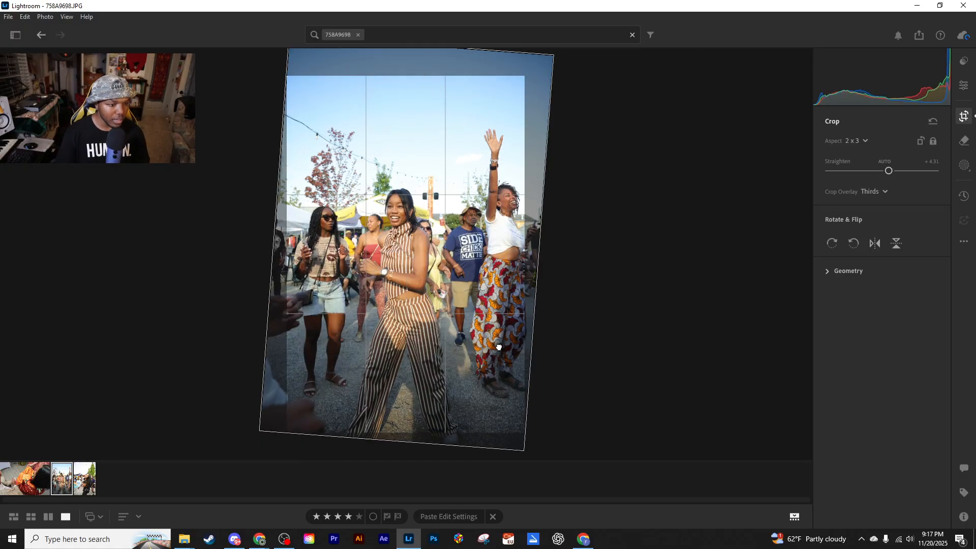
{"action": "key", "text": "e"}
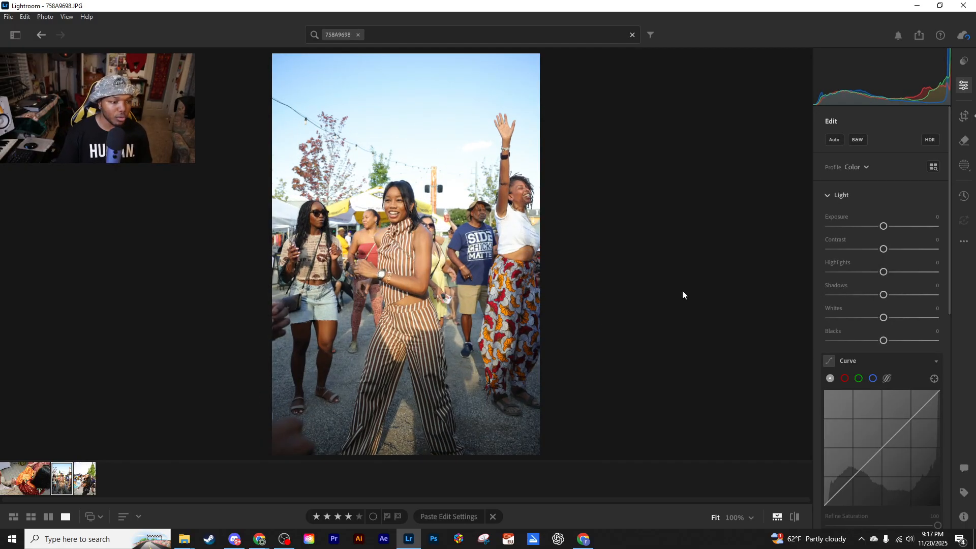
Try a strongly tilted crop of the dancing photo with a straighten angle of about -14.12.
{"action": "left_click", "coordinate": [964, 116]}
{"action": "left_click_drag", "start_coordinate": [546, 443], "coordinate": [607, 406]}
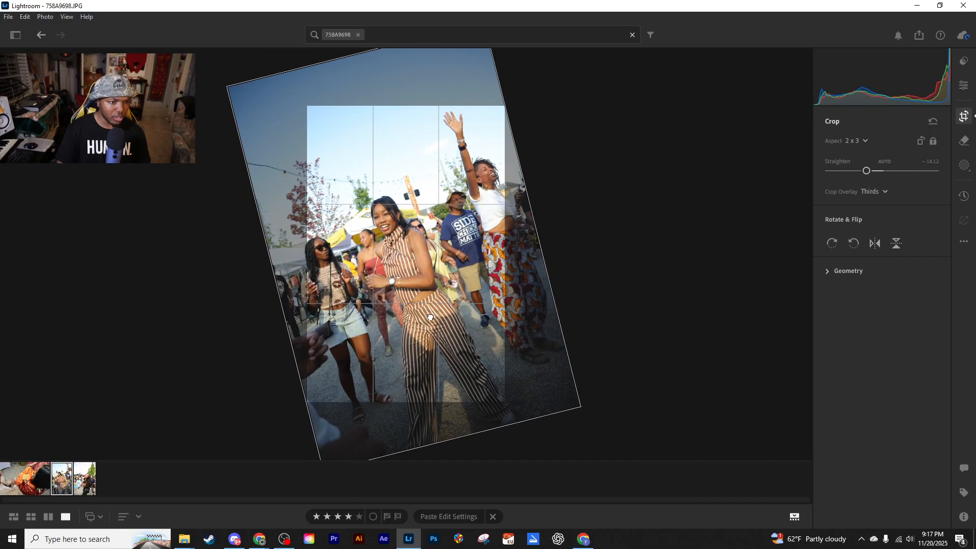
{"action": "key", "text": "e"}
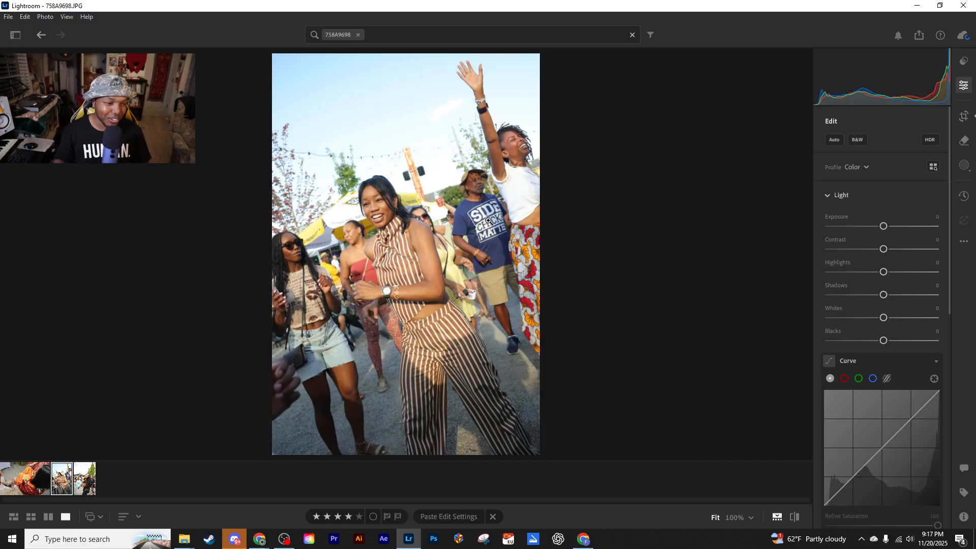
View the neighbouring photo of the smiling woman, return to the tilted dancing photo, and reset its crop.
{"action": "left_click", "coordinate": [84, 488]}
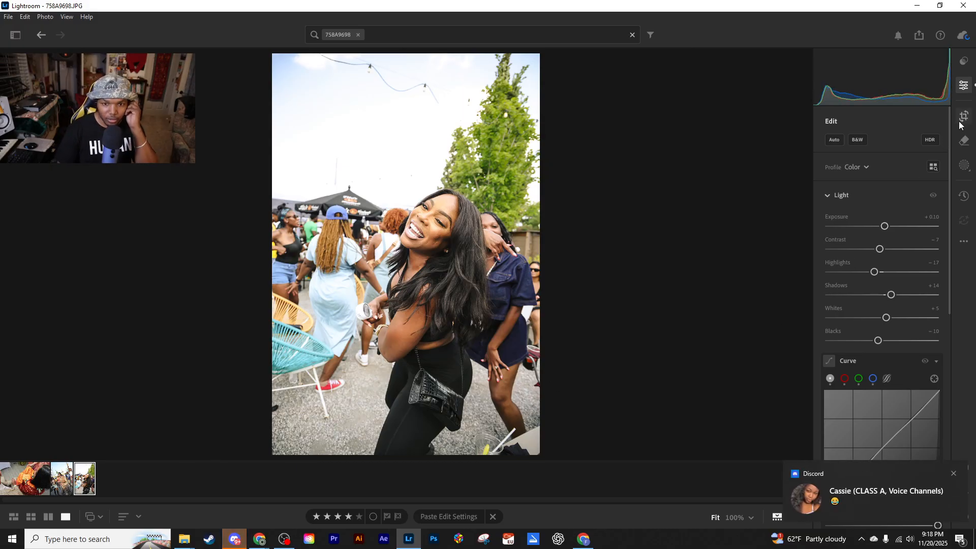
{"action": "left_click", "coordinate": [58, 484]}
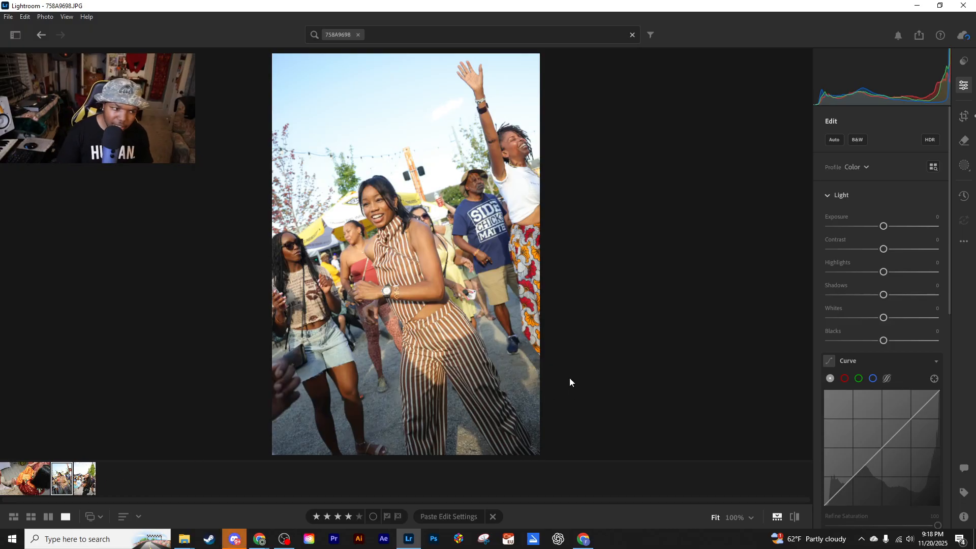
{"action": "left_click", "coordinate": [963, 116]}
{"action": "left_click", "coordinate": [884, 161]}
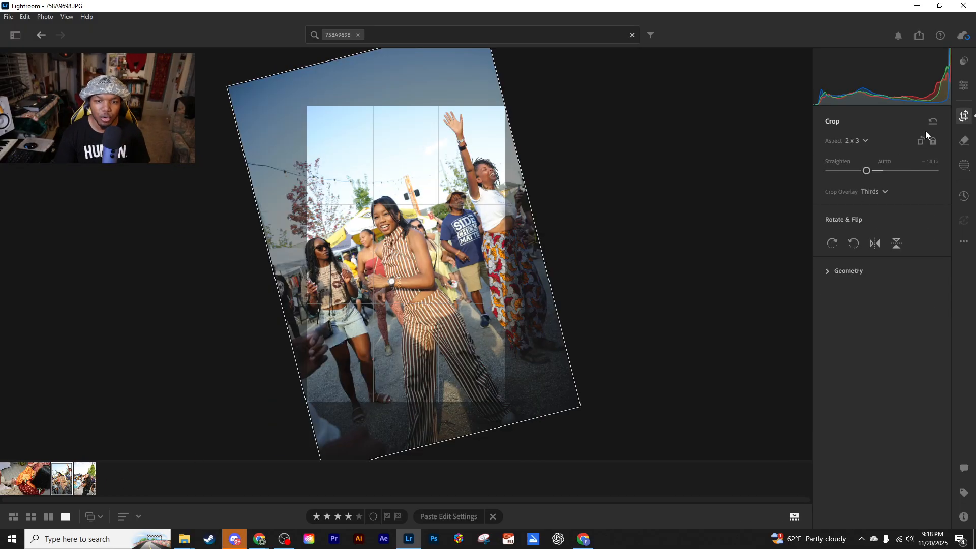
{"action": "left_click", "coordinate": [932, 121]}
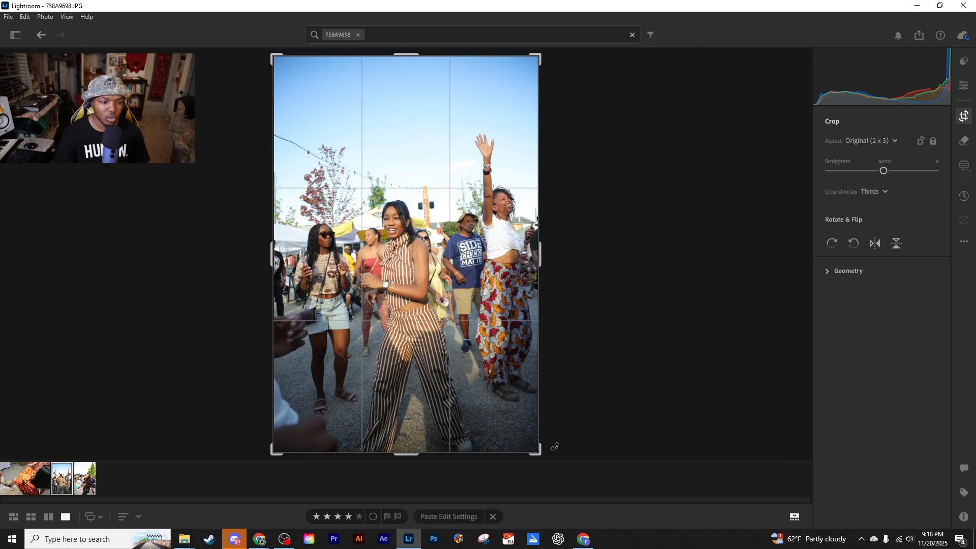
Try straightening the dancing photo to about +3.29 with a repositioned and enlarged 2 x 3 crop, and reset the crop.
{"action": "left_click_drag", "start_coordinate": [555, 451], "coordinate": [522, 427]}
{"action": "left_click_drag", "start_coordinate": [440, 344], "coordinate": [396, 314]}
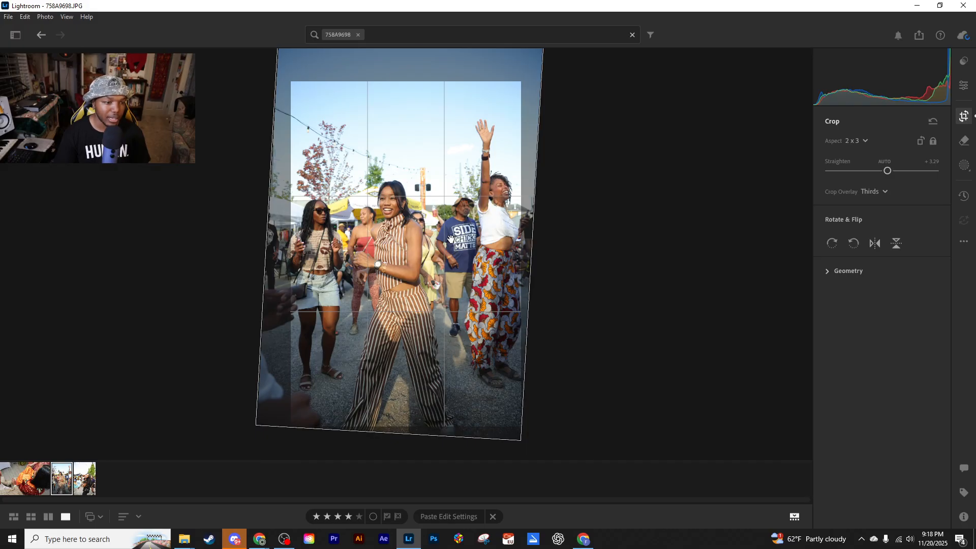
{"action": "left_click_drag", "start_coordinate": [338, 290], "coordinate": [337, 295]}
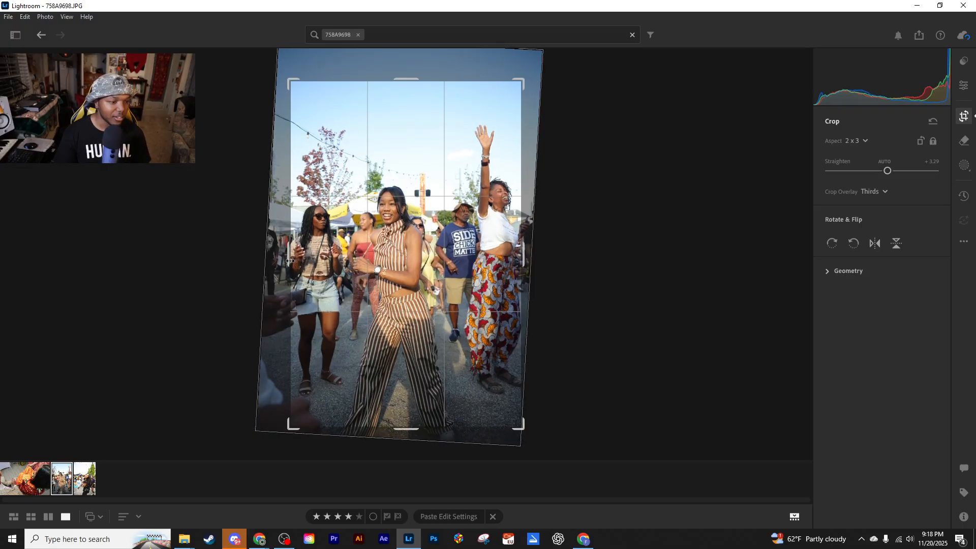
{"action": "left_click_drag", "start_coordinate": [409, 330], "coordinate": [401, 335]}
{"action": "left_click_drag", "start_coordinate": [291, 260], "coordinate": [276, 259]}
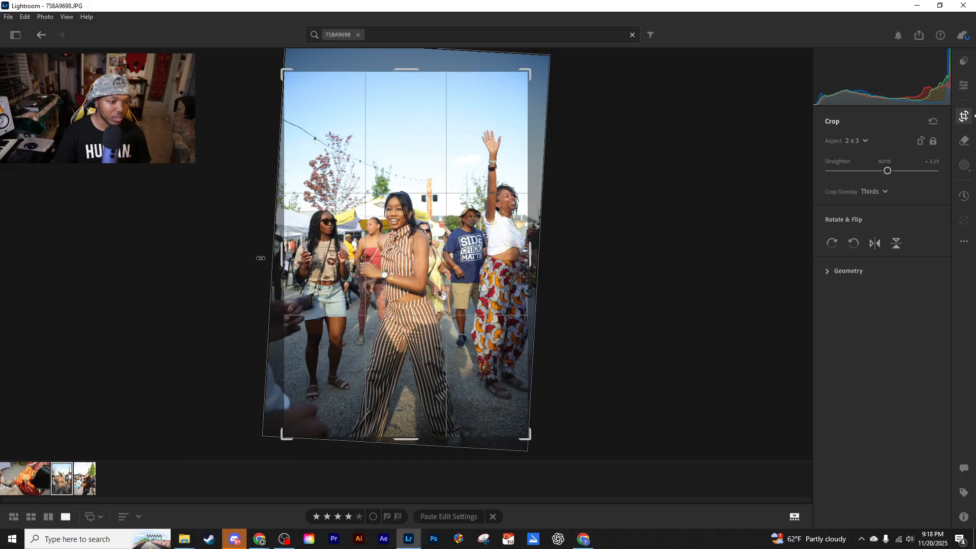
{"action": "left_click", "coordinate": [933, 120]}
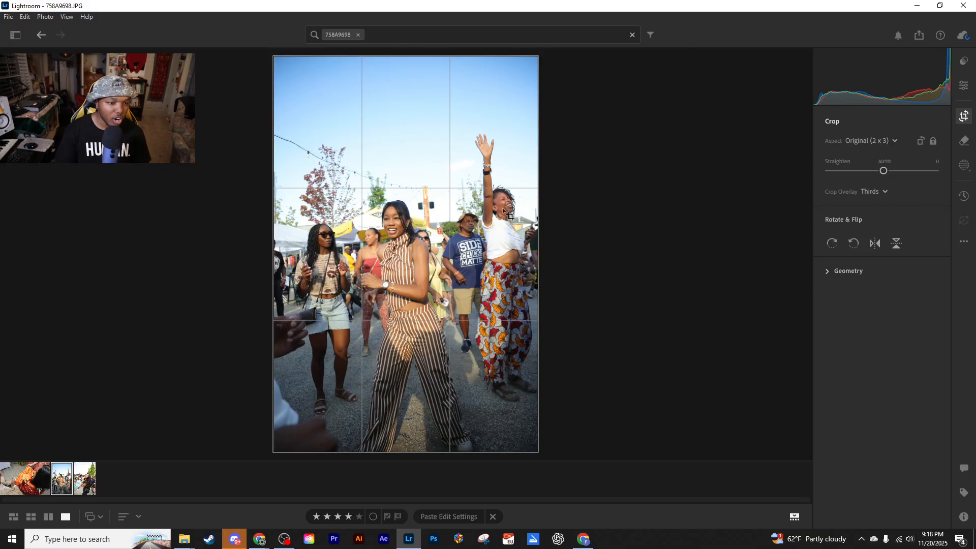
Straighten the dancing photo to about +3.27, tighten the 2 x 3 crop around the dancers and reposition the photo within it.
{"action": "left_click_drag", "start_coordinate": [551, 453], "coordinate": [548, 468]}
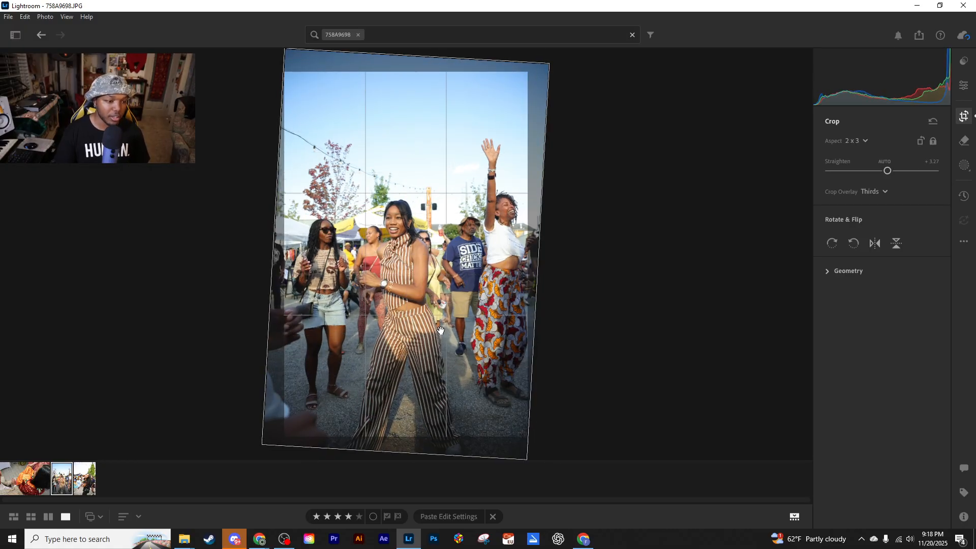
{"action": "left_click_drag", "start_coordinate": [531, 254], "coordinate": [529, 253]}
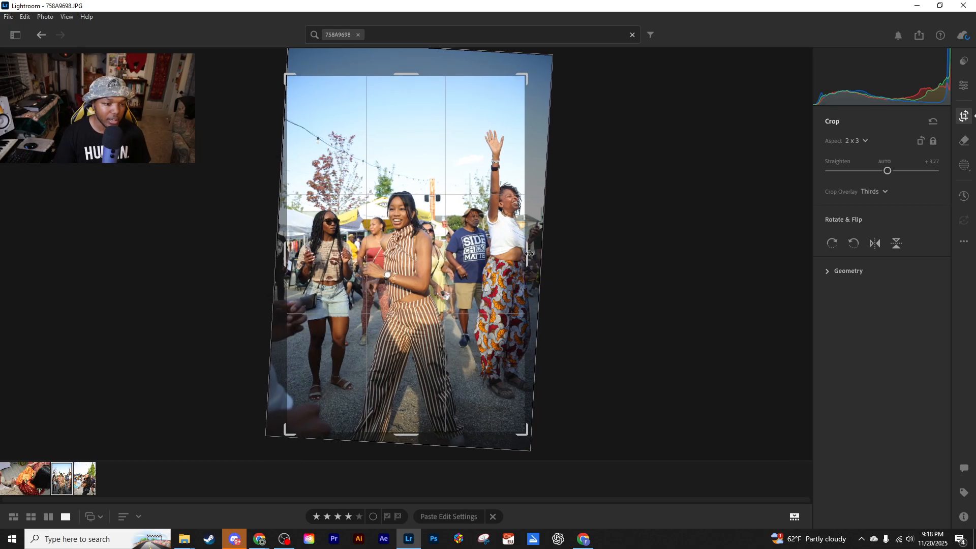
{"action": "left_click_drag", "start_coordinate": [283, 251], "coordinate": [289, 253]}
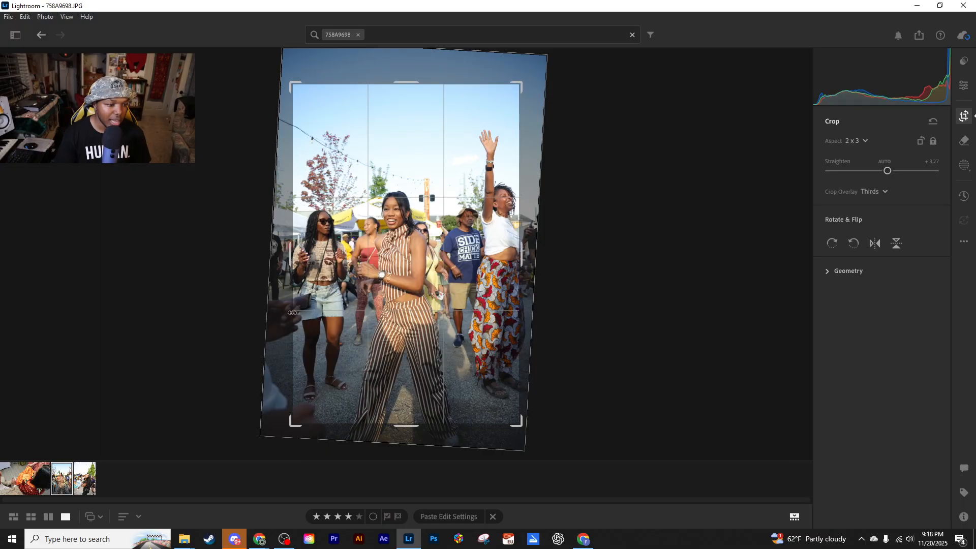
{"action": "left_click_drag", "start_coordinate": [289, 252], "coordinate": [293, 253]}
Tilt the dancing photo further to about +4.84, tighten and recentre the crop on the woman in stripes, and finish cropping.
{"action": "left_click_drag", "start_coordinate": [406, 417], "coordinate": [377, 361]}
{"action": "left_click_drag", "start_coordinate": [519, 413], "coordinate": [514, 416]}
{"action": "left_click_drag", "start_coordinate": [445, 375], "coordinate": [430, 375]}
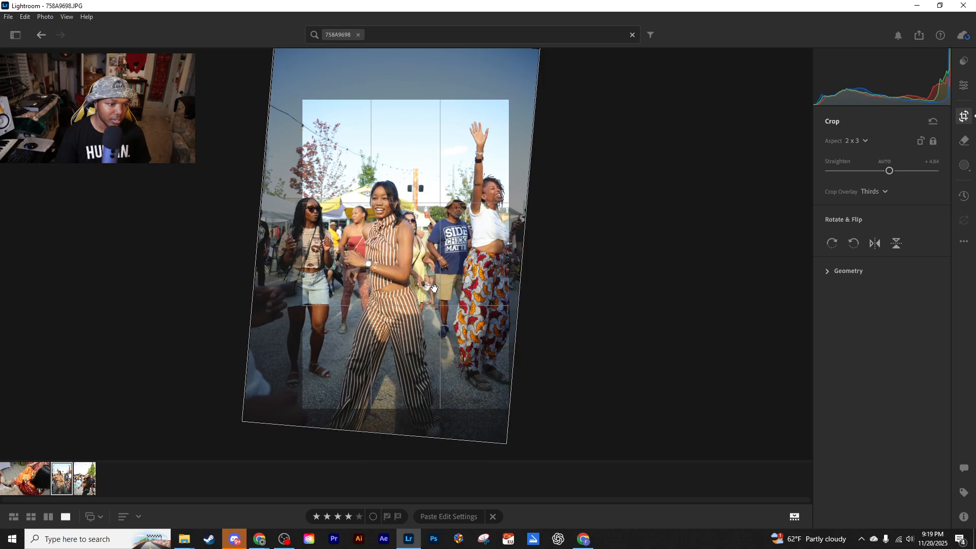
{"action": "left_click_drag", "start_coordinate": [410, 281], "coordinate": [413, 280]}
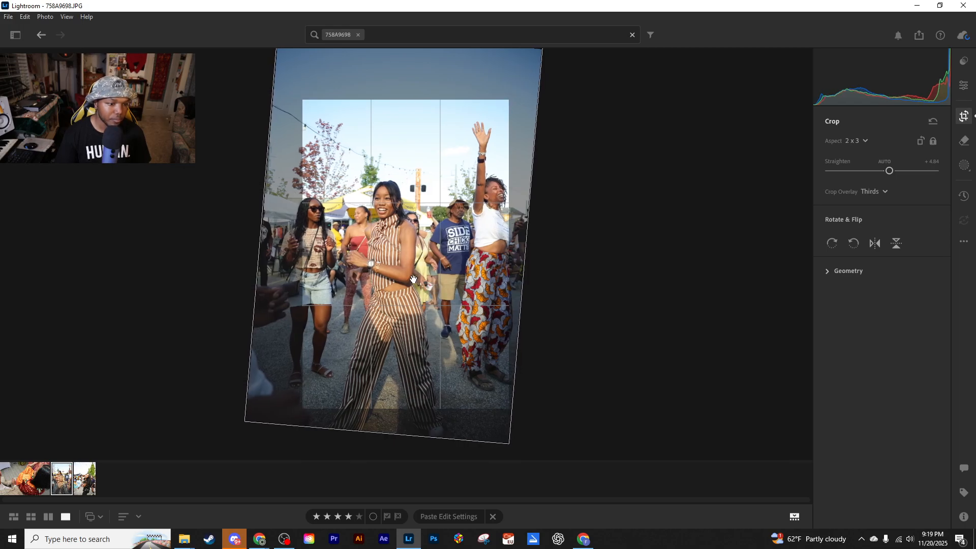
{"action": "key", "text": "e"}
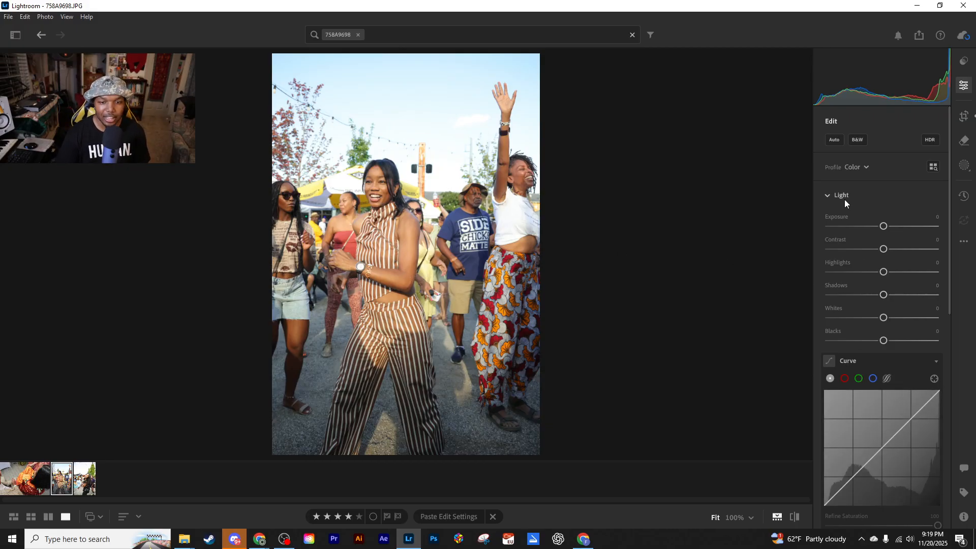
Set the photo's Sharpening to 70 with Masking 16, and the manual luminance noise reduction to 10.
{"action": "scroll", "coordinate": [895, 284], "scroll_direction": "down", "scroll_amount": 8}
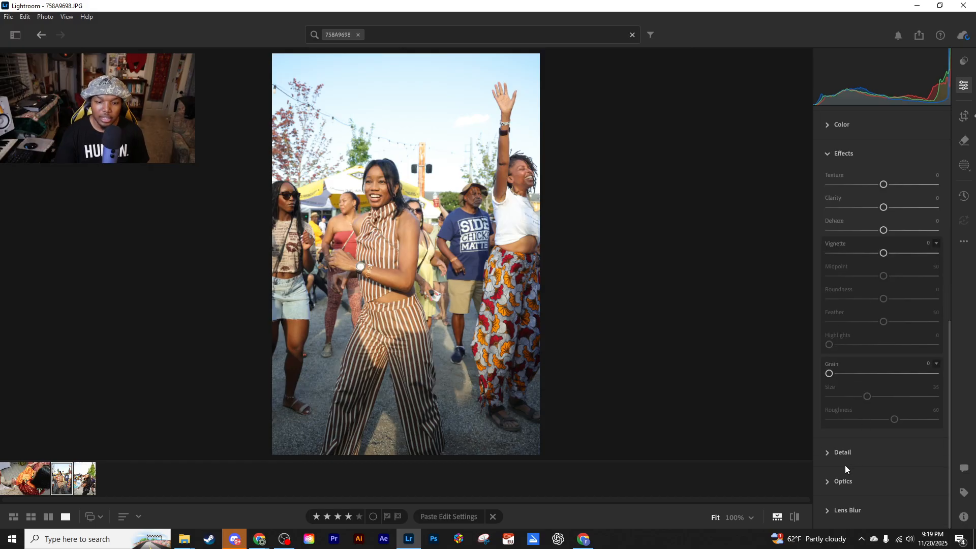
{"action": "left_click", "coordinate": [829, 453]}
{"action": "left_click_drag", "start_coordinate": [887, 370], "coordinate": [885, 371]}
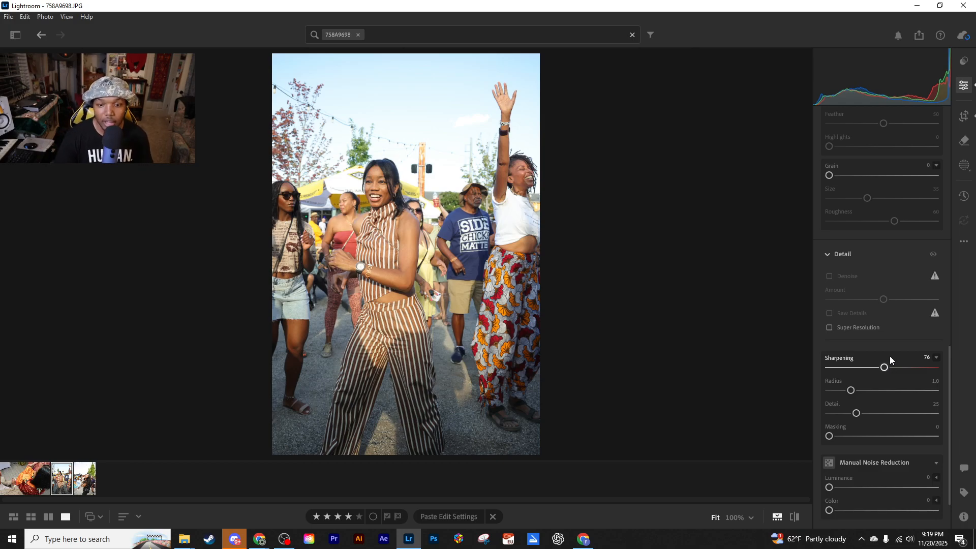
{"action": "left_click_drag", "start_coordinate": [884, 367], "coordinate": [882, 372]}
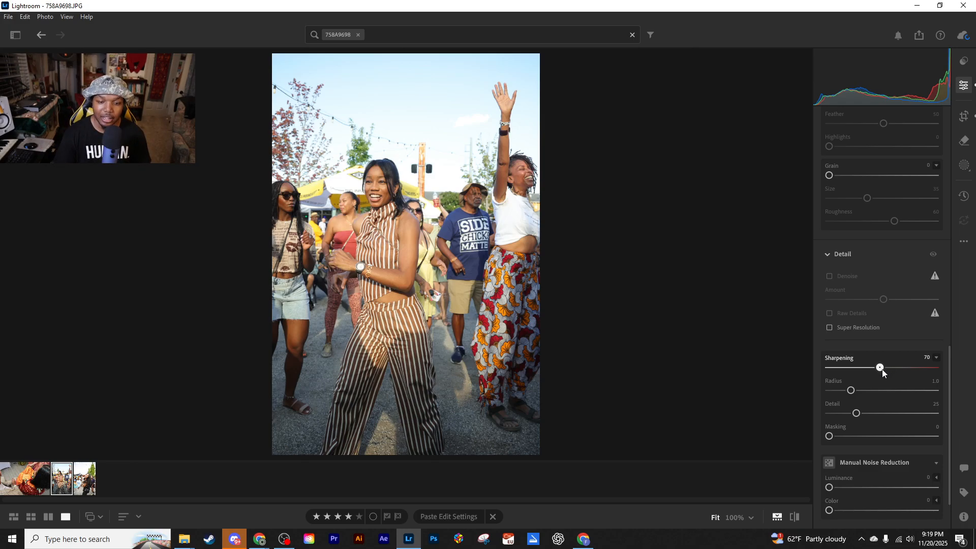
{"action": "left_click_drag", "start_coordinate": [828, 436], "coordinate": [852, 440]}
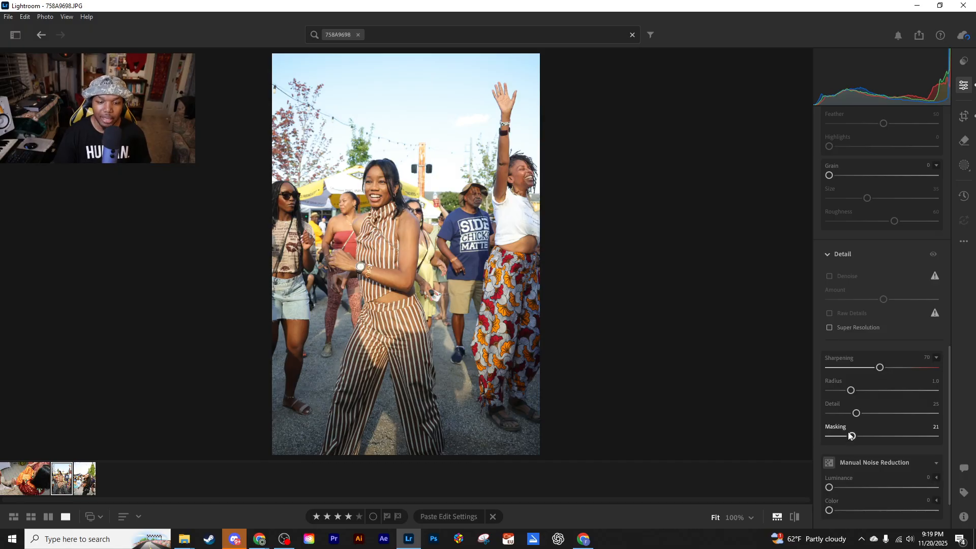
{"action": "left_click_drag", "start_coordinate": [852, 436], "coordinate": [846, 436]}
{"action": "left_click_drag", "start_coordinate": [840, 489], "coordinate": [843, 490]}
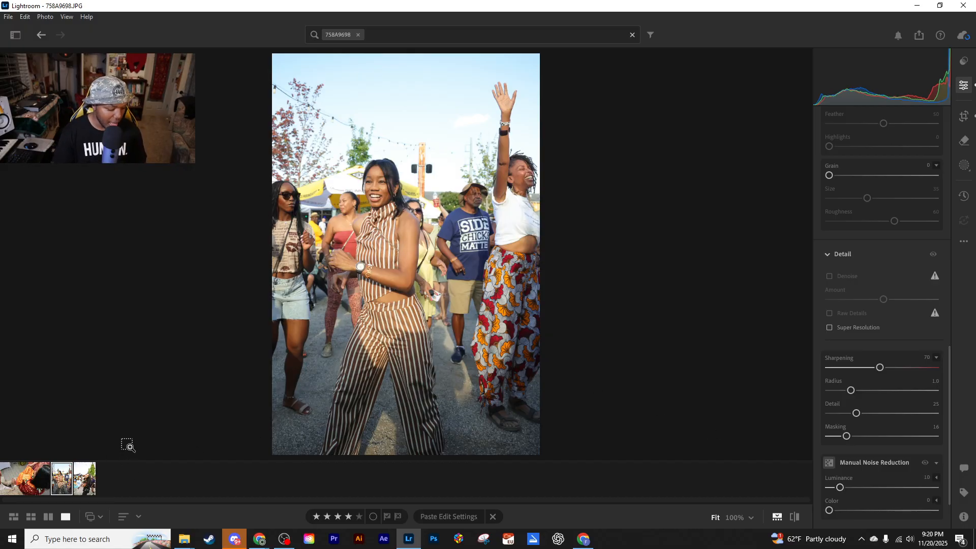
{"action": "key", "text": "ctrl+c"}
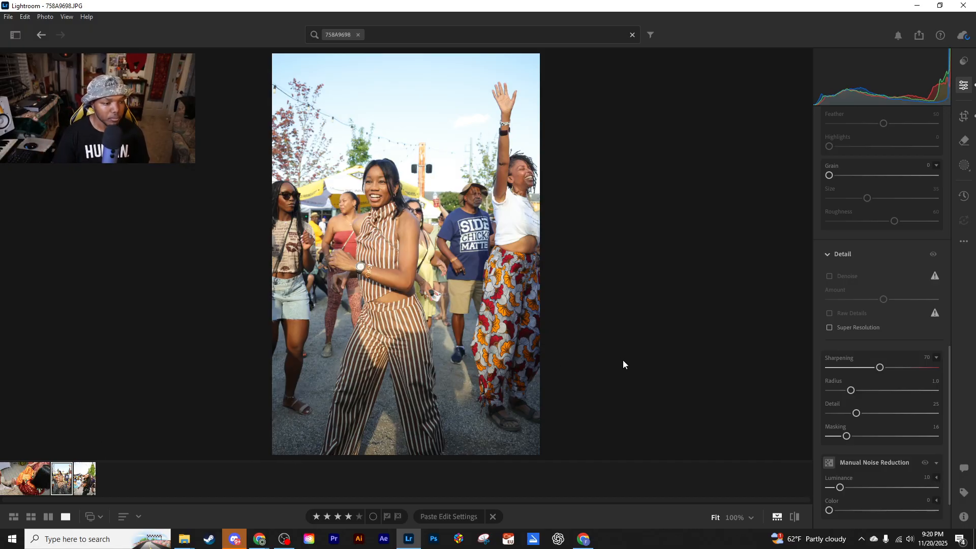
Set Texture to +10 and Clarity to +5, checking the central woman's face at 100% zoom.
{"action": "scroll", "coordinate": [878, 329], "scroll_direction": "up", "scroll_amount": 6}
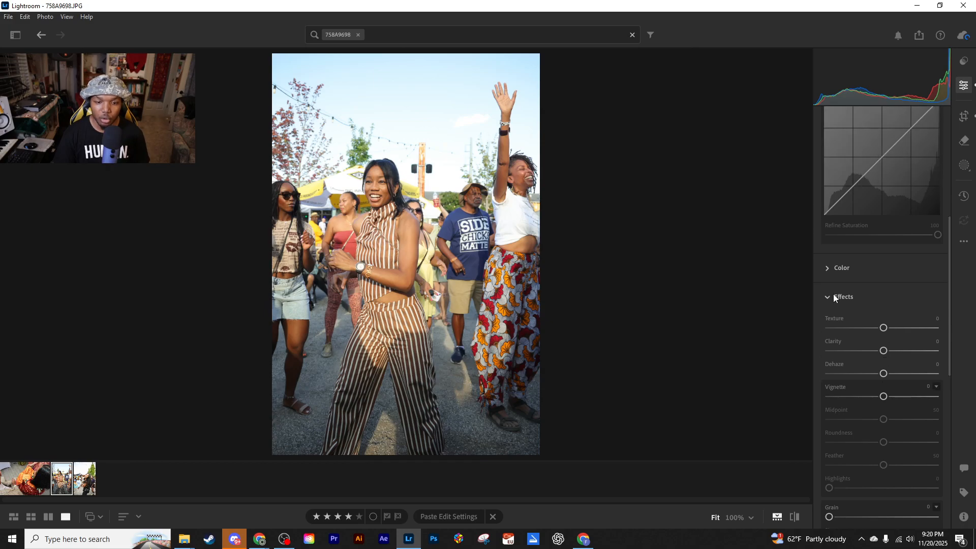
{"action": "left_click_drag", "start_coordinate": [883, 328], "coordinate": [884, 329]}
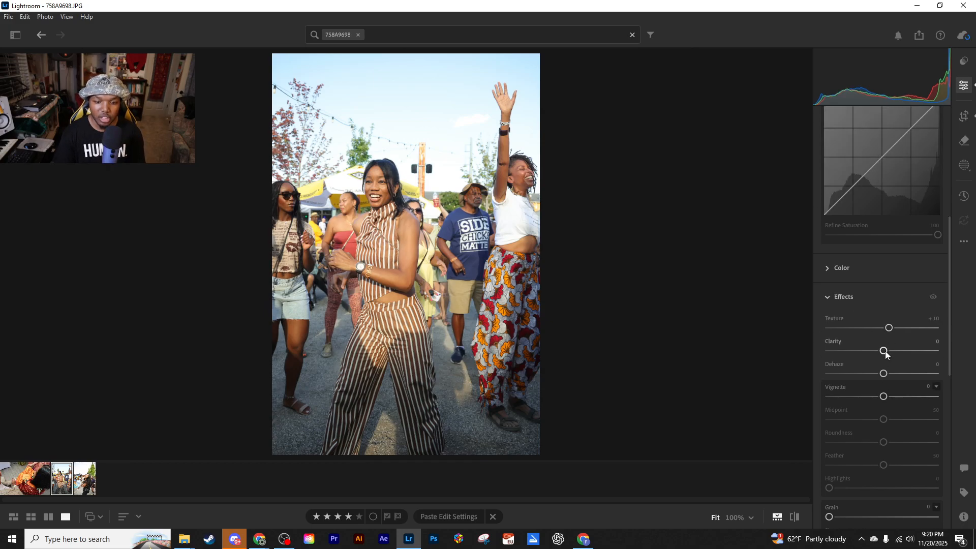
{"action": "left_click_drag", "start_coordinate": [885, 350], "coordinate": [884, 352]}
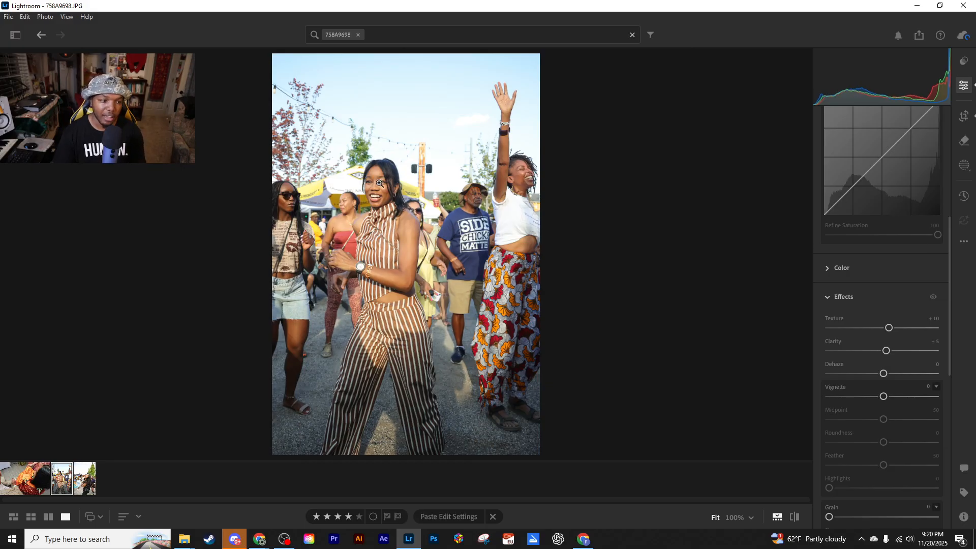
{"action": "left_click", "coordinate": [381, 202]}
{"action": "left_click_drag", "start_coordinate": [398, 204], "coordinate": [436, 198]}
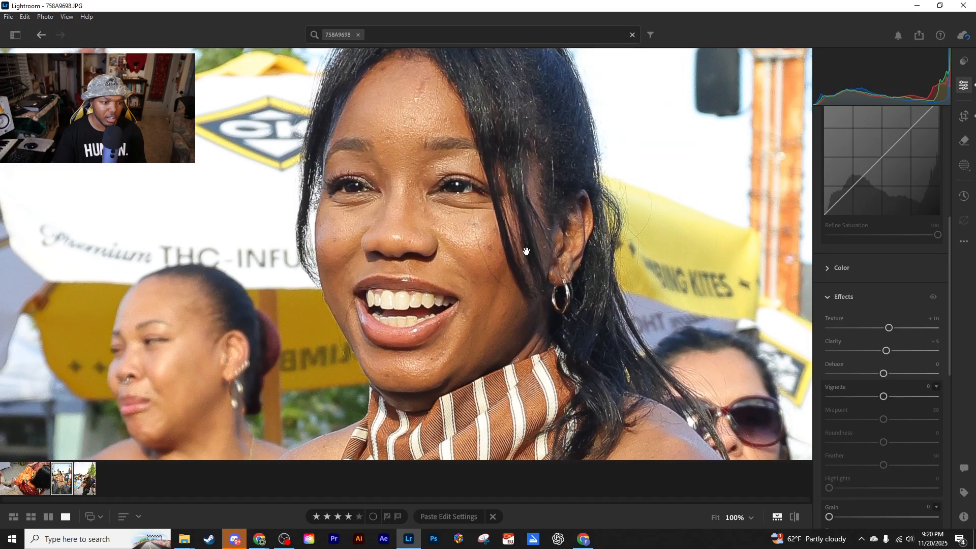
{"action": "mouse_move", "coordinate": [888, 353]}
{"action": "left_mouse_down"}
{"action": "mouse_move", "coordinate": [964, 354]}
{"action": "mouse_move", "coordinate": [886, 351]}
{"action": "left_mouse_up"}
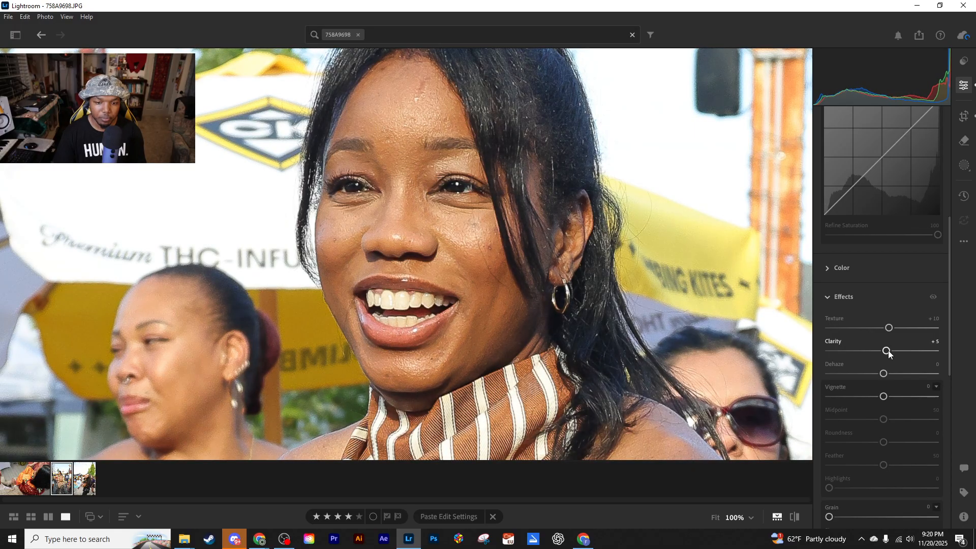
Raise the sharpening Masking to 23 and luminance noise reduction to 12, and return to the full photo view.
{"action": "scroll", "coordinate": [838, 381], "scroll_direction": "down", "scroll_amount": 3}
{"action": "scroll", "coordinate": [840, 384], "scroll_direction": "down", "scroll_amount": 5}
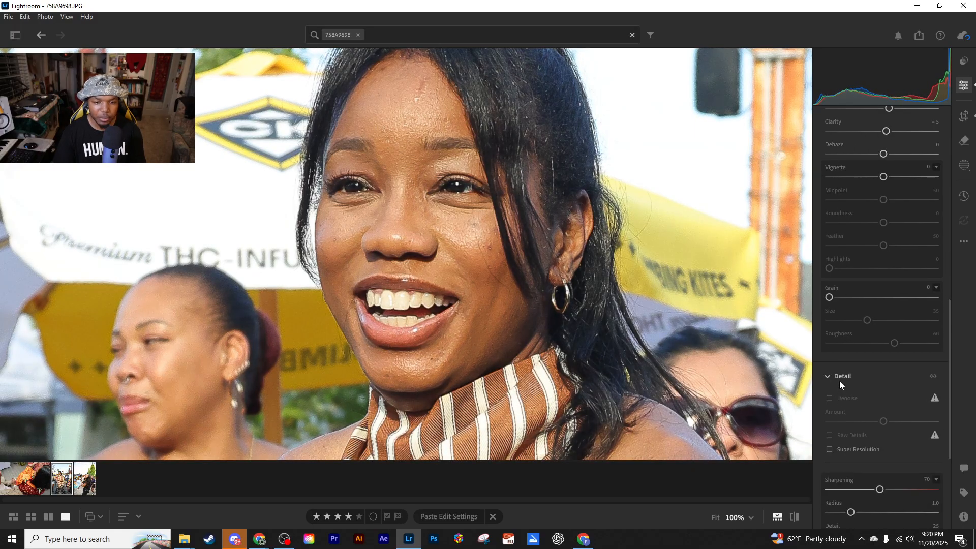
{"action": "mouse_move", "coordinate": [844, 461]}
{"action": "left_mouse_down"}
{"action": "mouse_move", "coordinate": [862, 459]}
{"action": "mouse_move", "coordinate": [815, 461]}
{"action": "mouse_move", "coordinate": [855, 460]}
{"action": "left_mouse_up"}
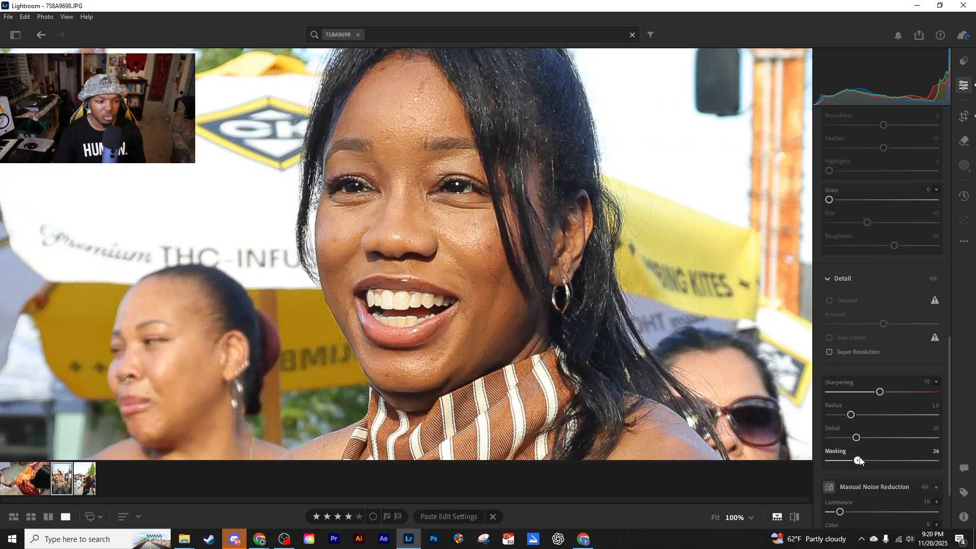
{"action": "scroll", "coordinate": [851, 456], "scroll_direction": "down", "scroll_amount": 3}
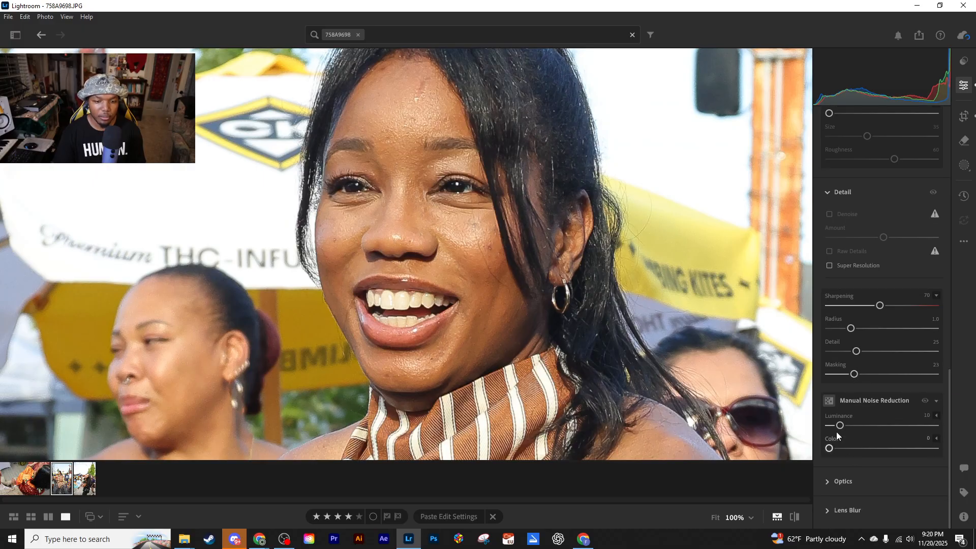
{"action": "key", "text": "z"}
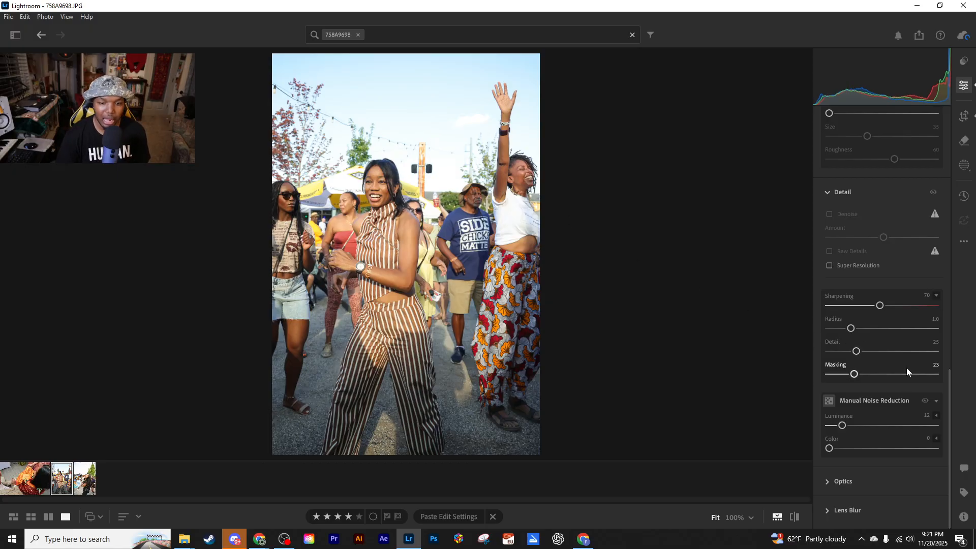
Collapse the Effects settings and expand the Color settings to reach the Color Mixer.
{"action": "scroll", "coordinate": [863, 359], "scroll_direction": "up", "scroll_amount": 8}
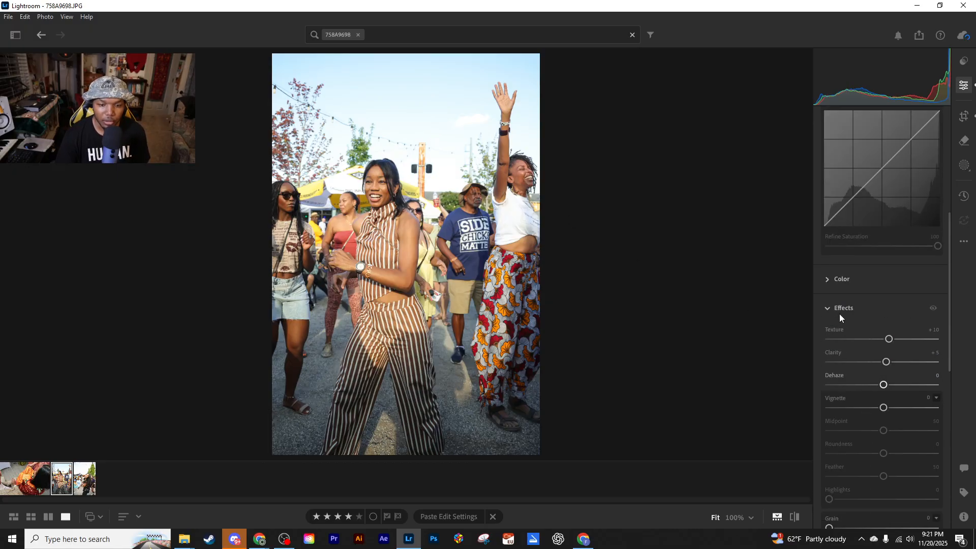
{"action": "left_click", "coordinate": [829, 307]}
{"action": "left_click", "coordinate": [827, 348]}
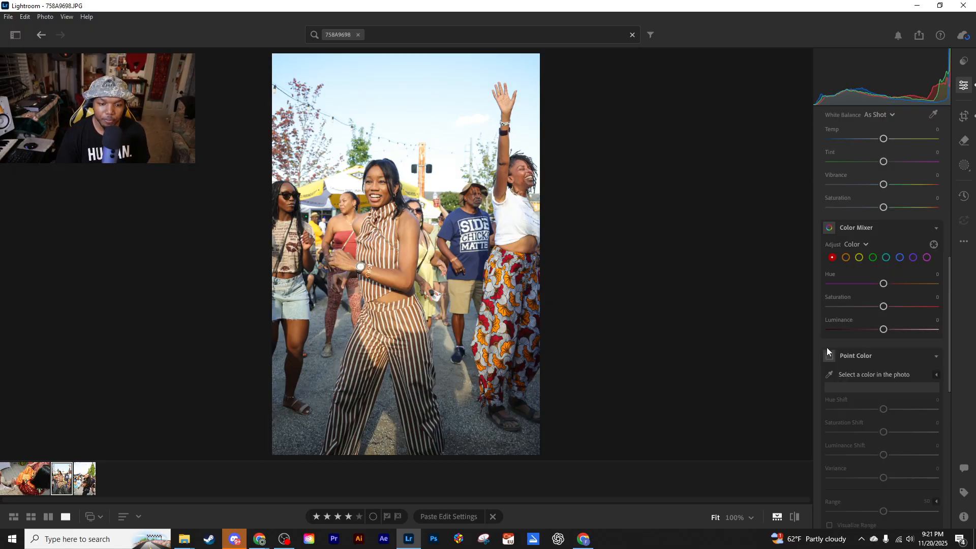
{"action": "scroll", "coordinate": [871, 225], "scroll_direction": "down", "scroll_amount": 3}
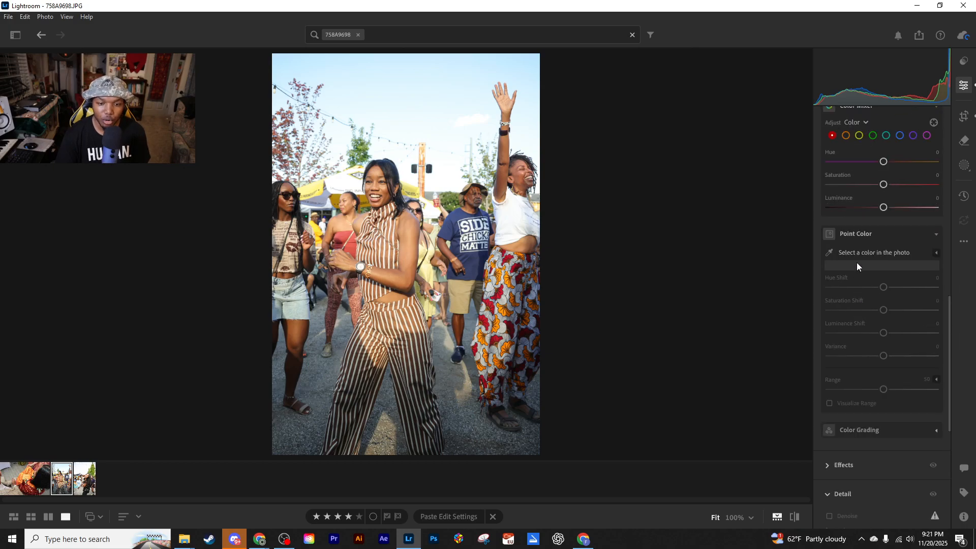
{"action": "scroll", "coordinate": [857, 275], "scroll_direction": "up", "scroll_amount": 3}
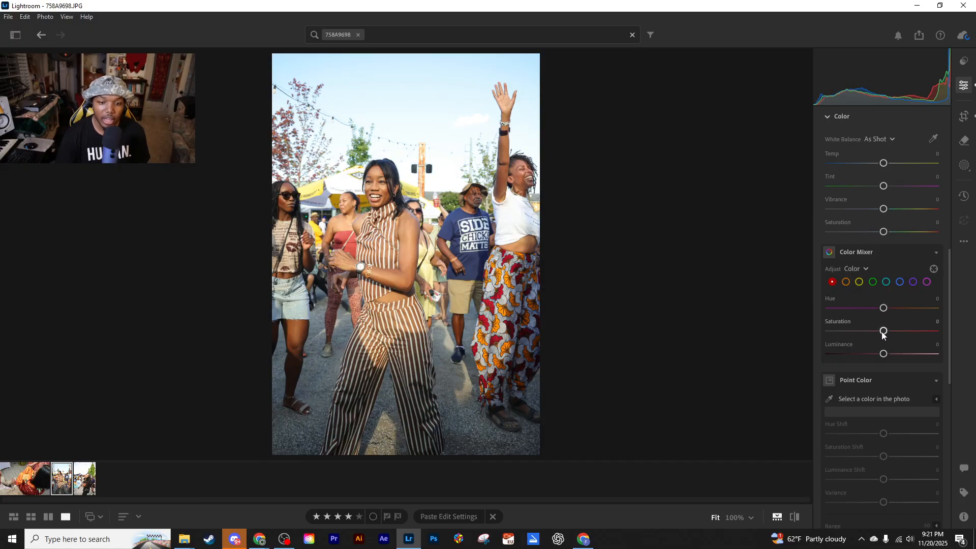
Try adjusting the aqua luminance and darkening the blue luminance to about -61 in the Color Mixer, and restore it to 0.
{"action": "left_click", "coordinate": [885, 282]}
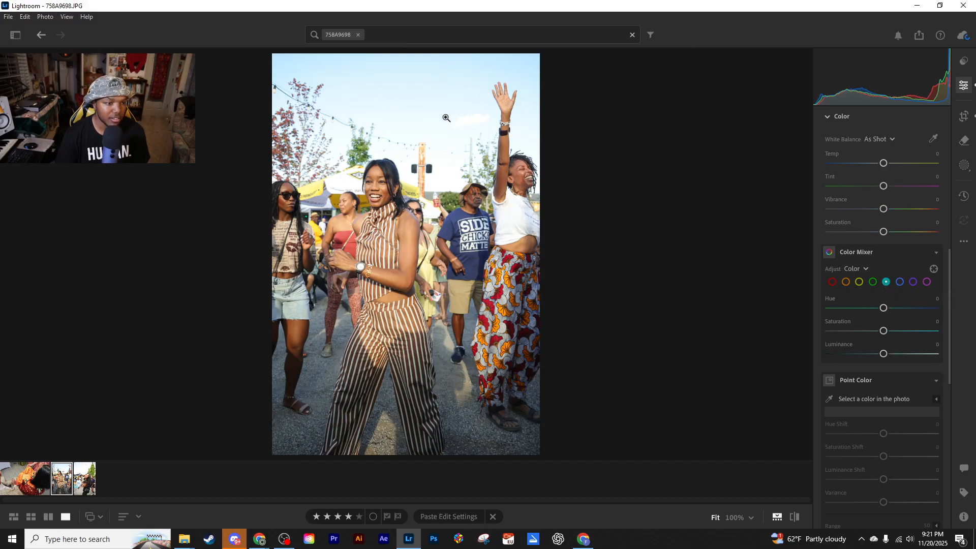
{"action": "mouse_move", "coordinate": [884, 356]}
{"action": "left_mouse_down"}
{"action": "mouse_move", "coordinate": [819, 352]}
{"action": "mouse_move", "coordinate": [965, 352]}
{"action": "mouse_move", "coordinate": [752, 361]}
{"action": "mouse_move", "coordinate": [851, 370]}
{"action": "mouse_move", "coordinate": [826, 355]}
{"action": "mouse_move", "coordinate": [883, 354]}
{"action": "left_mouse_up"}
{"action": "left_click", "coordinate": [899, 282]}
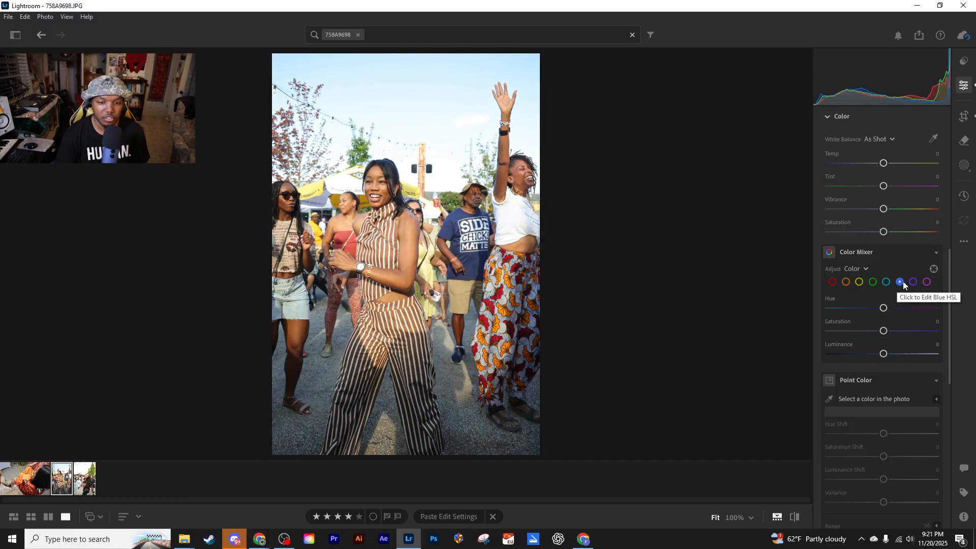
{"action": "left_click_drag", "start_coordinate": [883, 353], "coordinate": [863, 330]}
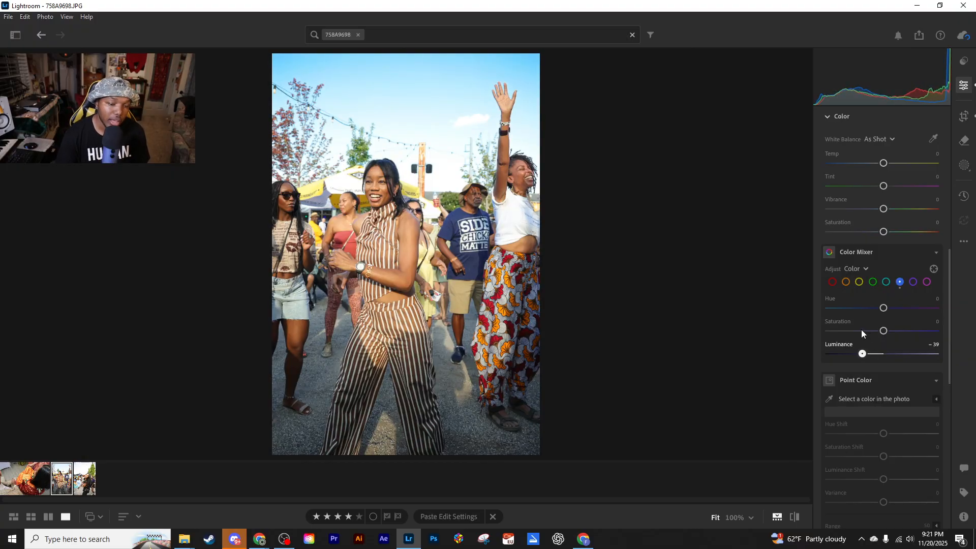
{"action": "left_click_drag", "start_coordinate": [861, 333], "coordinate": [851, 331]}
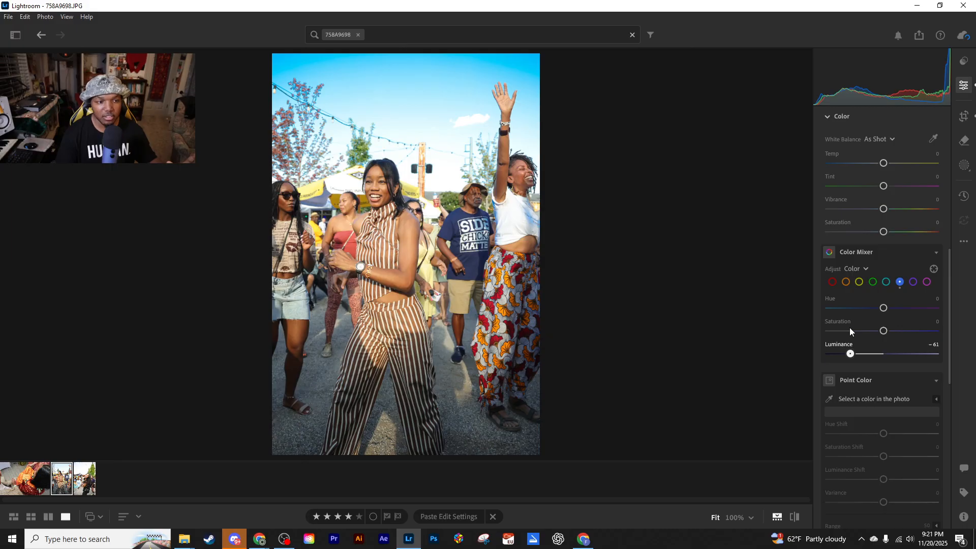
{"action": "left_click_drag", "start_coordinate": [849, 330], "coordinate": [883, 355]}
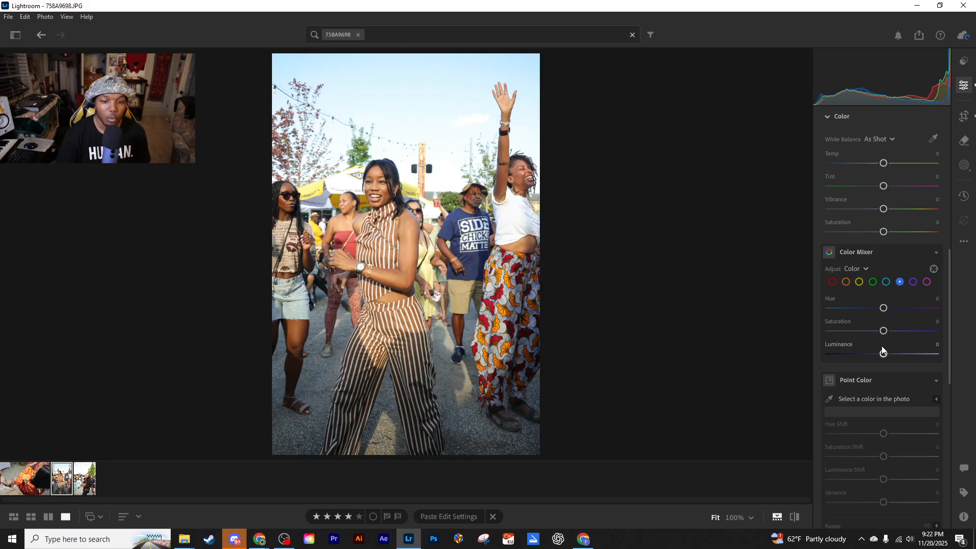
Set the blue luminance to -59 while inspecting the red-leaved tree and string lights at 100% zoom.
{"action": "left_click", "coordinate": [308, 115]}
{"action": "left_click_drag", "start_coordinate": [308, 103], "coordinate": [401, 290]}
{"action": "left_click_drag", "start_coordinate": [368, 145], "coordinate": [388, 228]}
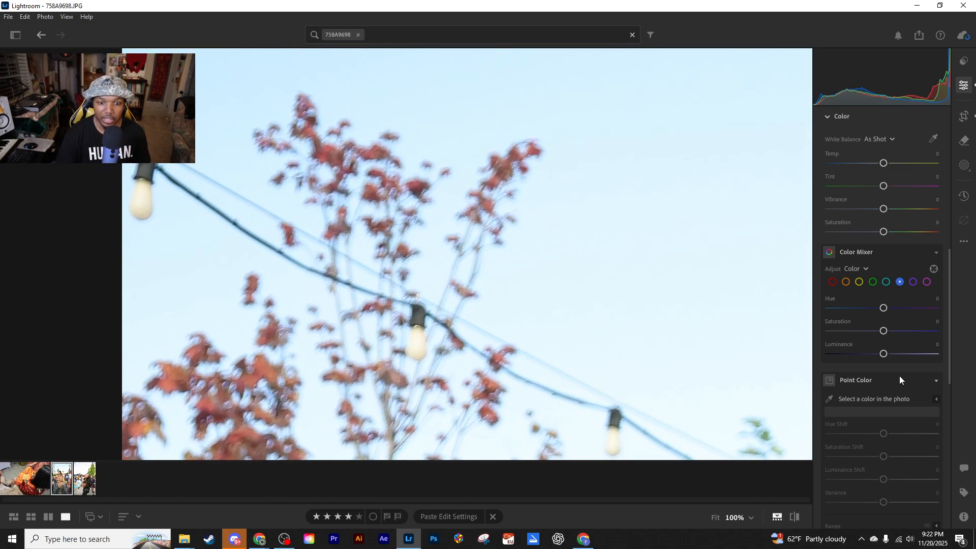
{"action": "left_click_drag", "start_coordinate": [884, 356], "coordinate": [851, 355]}
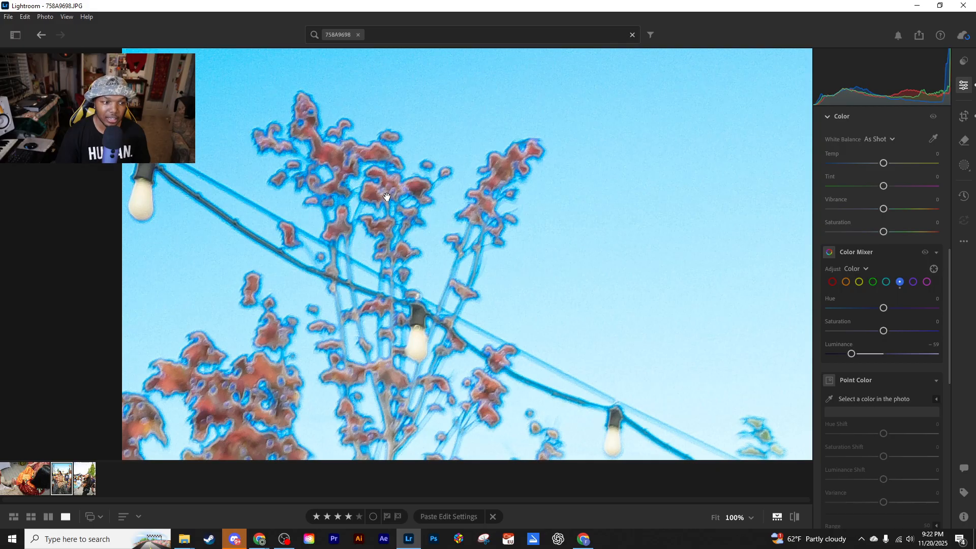
Lower the purple luminance in the Color Mixer, and darken the aqua luminance to about -47.
{"action": "left_click", "coordinate": [913, 282]}
{"action": "left_click_drag", "start_coordinate": [883, 354], "coordinate": [840, 359]}
{"action": "left_click", "coordinate": [888, 283]}
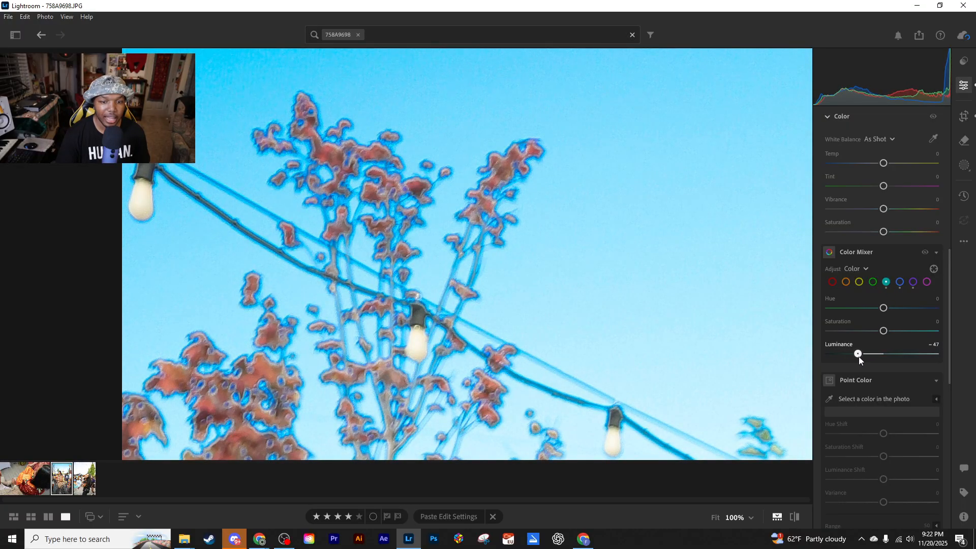
Try lowering the green luminance in the Color Mixer, and reset it.
{"action": "left_click", "coordinate": [872, 283]}
{"action": "left_click_drag", "start_coordinate": [883, 353], "coordinate": [812, 359]}
{"action": "double_click", "coordinate": [843, 356]}
Set the magenta luminance to -100 and compare the edited sky with the original photo.
{"action": "left_click", "coordinate": [927, 283]}
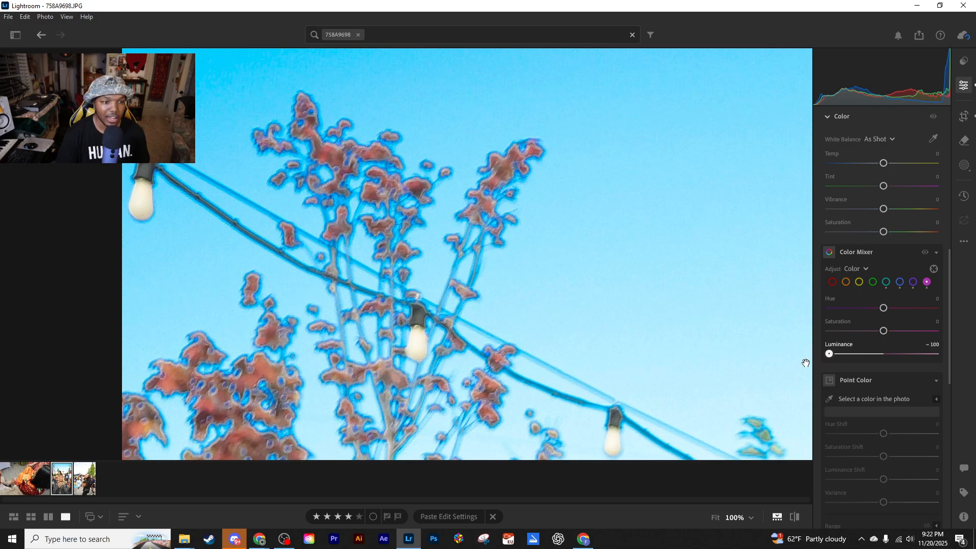
{"action": "key", "text": "backslash"}
{"action": "key", "text": "backslash"}
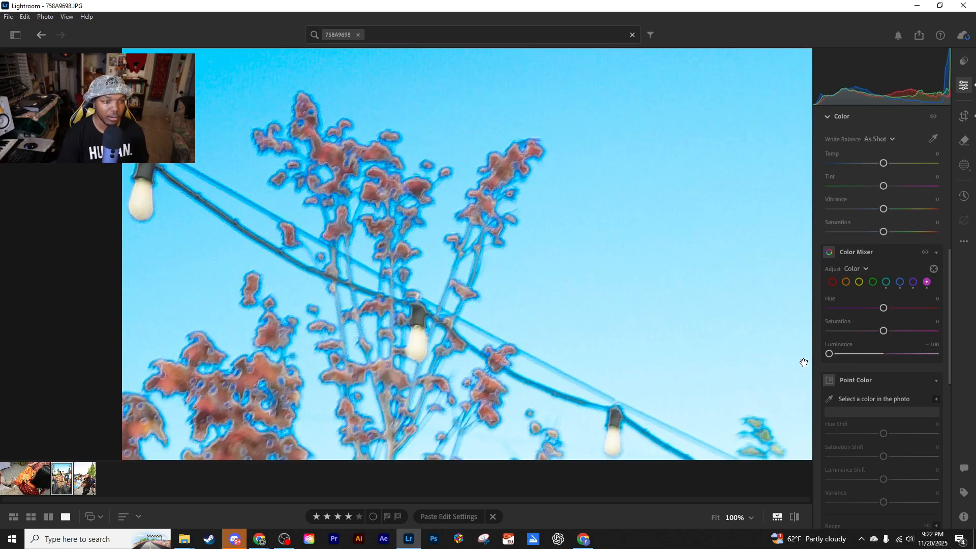
Reset the blue saturation and luminance in the Color Mixer.
{"action": "left_click_drag", "start_coordinate": [828, 354], "coordinate": [854, 322]}
{"action": "left_click", "coordinate": [899, 282]}
{"action": "double_click", "coordinate": [852, 331]}
{"action": "double_click", "coordinate": [853, 352]}
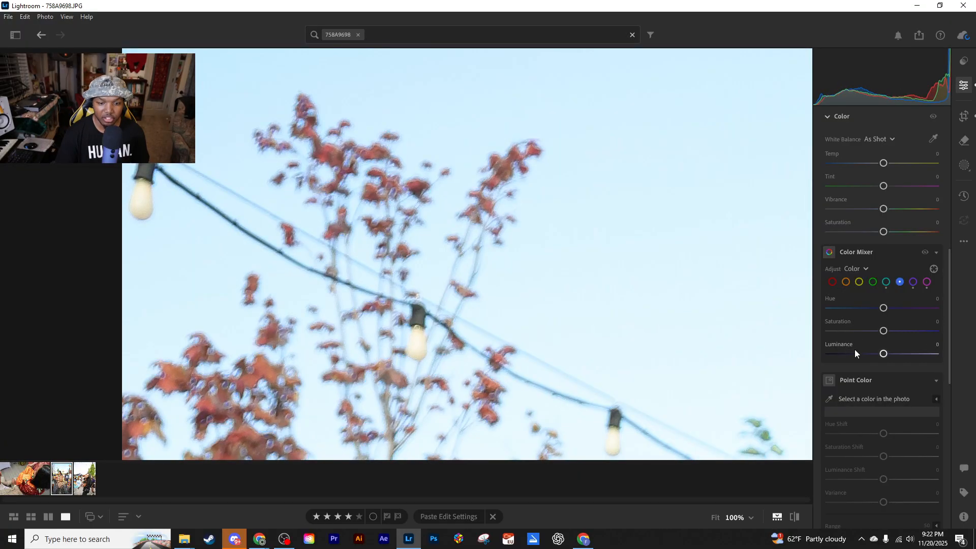
Reset the purple, magenta and aqua luminance in the Color Mixer, and return to the whole-photo view.
{"action": "left_click", "coordinate": [885, 282]}
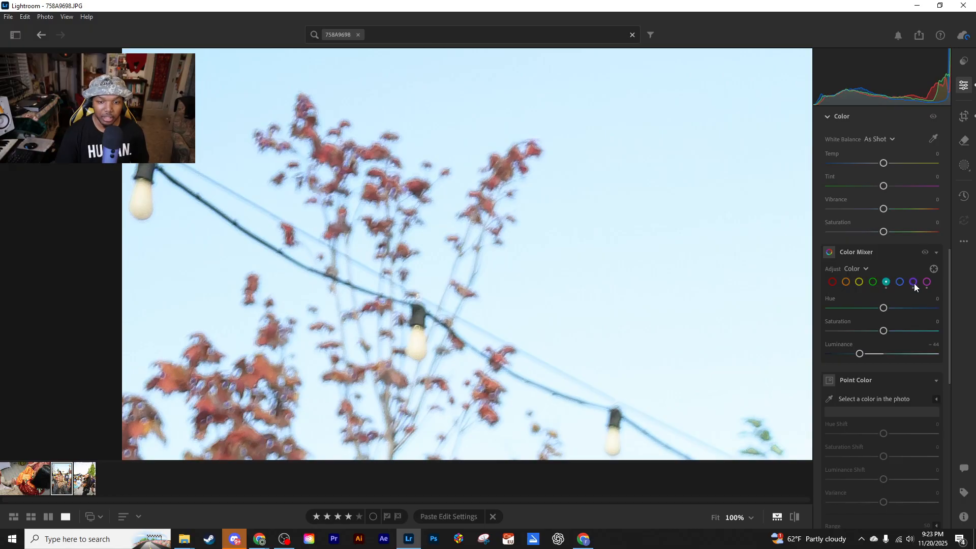
{"action": "left_click", "coordinate": [913, 281]}
{"action": "double_click", "coordinate": [852, 355]}
{"action": "left_click", "coordinate": [927, 281]}
{"action": "double_click", "coordinate": [854, 354]}
{"action": "left_click", "coordinate": [886, 282]}
{"action": "double_click", "coordinate": [859, 355]}
{"action": "left_click", "coordinate": [595, 282]}
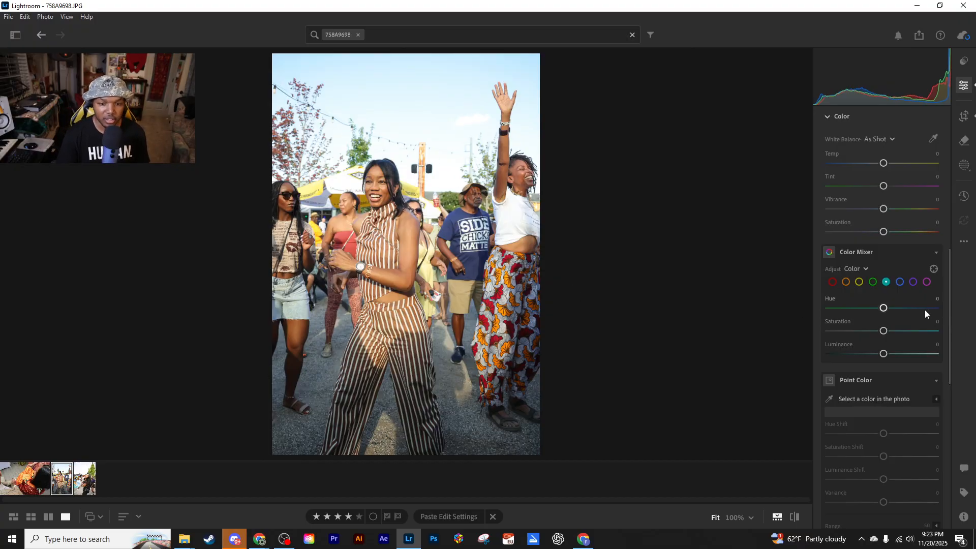
Set the blue saturation to -5 and darken the sky with the blue and aqua luminance in the Color Mixer.
{"action": "mouse_move", "coordinate": [884, 355]}
{"action": "left_mouse_down"}
{"action": "mouse_move", "coordinate": [873, 354]}
{"action": "mouse_move", "coordinate": [888, 353]}
{"action": "left_mouse_up"}
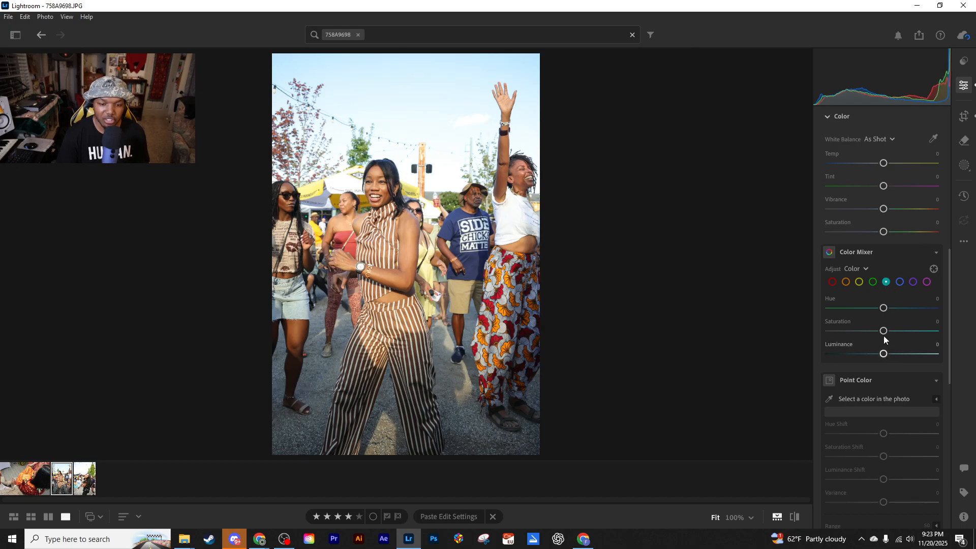
{"action": "left_click", "coordinate": [899, 282]}
{"action": "mouse_move", "coordinate": [883, 331]}
{"action": "left_mouse_down"}
{"action": "mouse_move", "coordinate": [905, 331]}
{"action": "mouse_move", "coordinate": [881, 331]}
{"action": "left_mouse_up"}
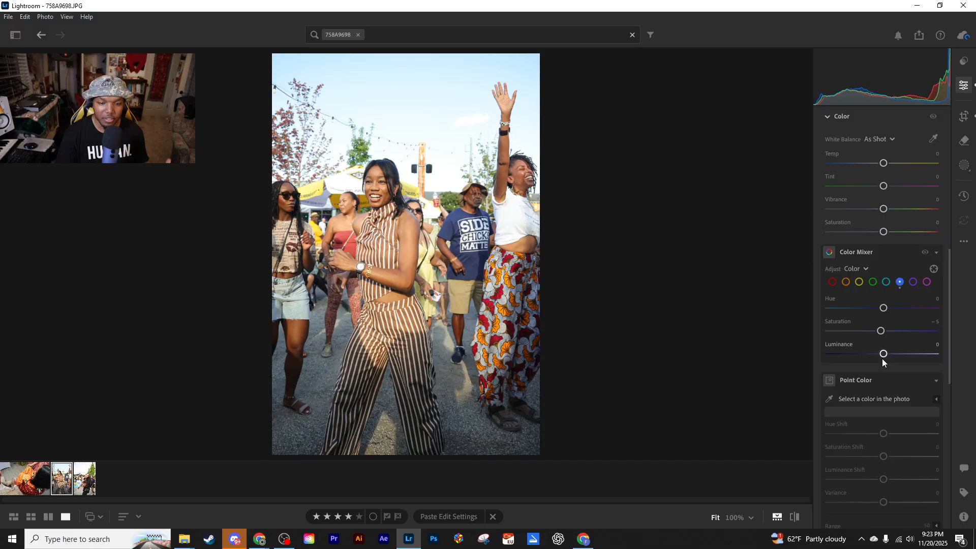
{"action": "left_click_drag", "start_coordinate": [884, 355], "coordinate": [939, 354]}
{"action": "left_click", "coordinate": [885, 281]}
Set the purple saturation to -15 and luminance to -20 while checking the red-leaved tree at 100% zoom.
{"action": "left_click", "coordinate": [911, 281]}
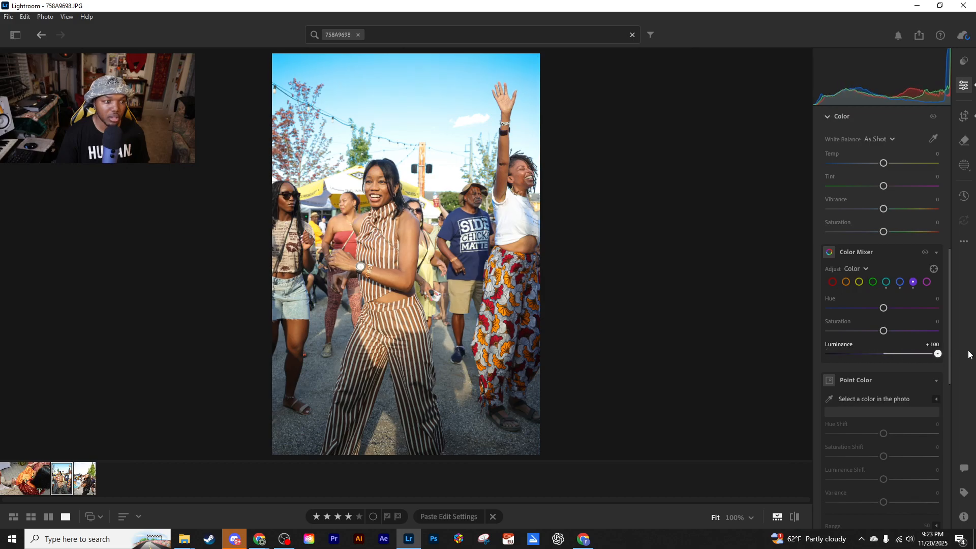
{"action": "left_click", "coordinate": [309, 94]}
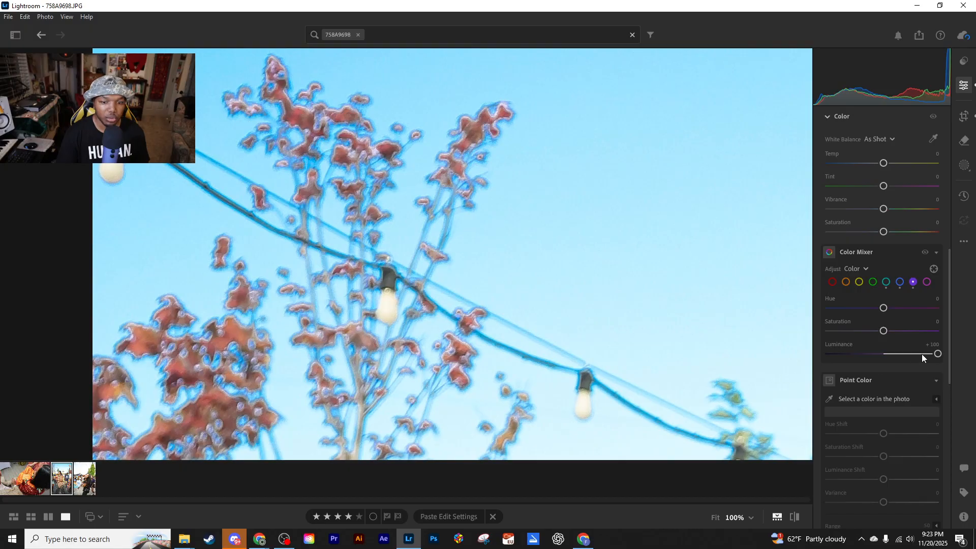
{"action": "left_click_drag", "start_coordinate": [922, 354], "coordinate": [875, 333]}
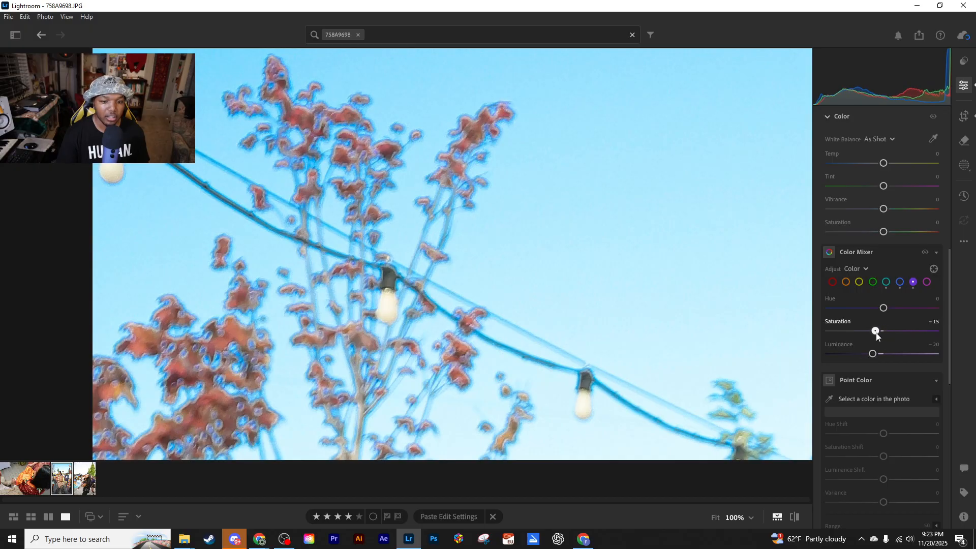
{"action": "left_click", "coordinate": [541, 286]}
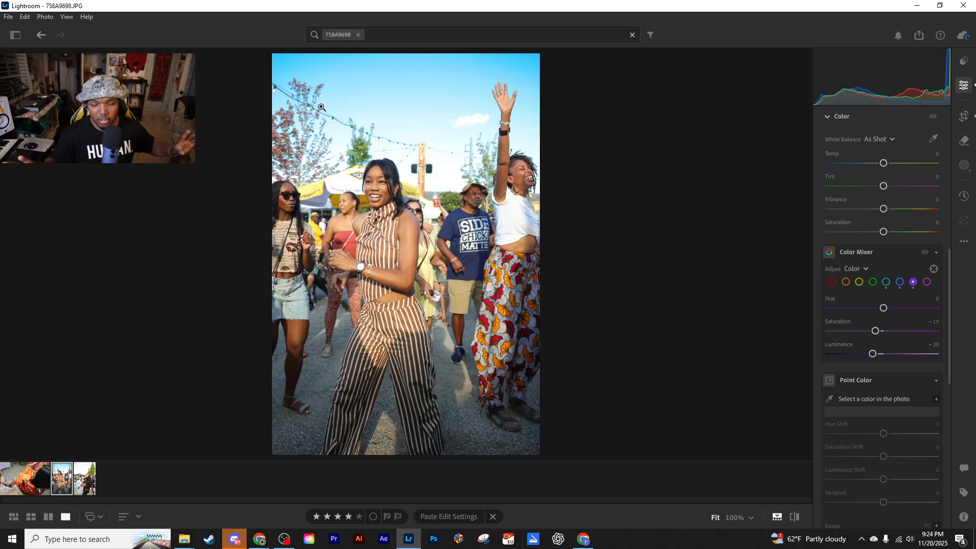
Examine the color fringing around the string lights, wooden pole, speakers, trees and people against the sky at 100% zoom.
{"action": "left_click", "coordinate": [474, 143]}
{"action": "left_click_drag", "start_coordinate": [357, 228], "coordinate": [568, 222]}
{"action": "left_click_drag", "start_coordinate": [262, 163], "coordinate": [372, 216]}
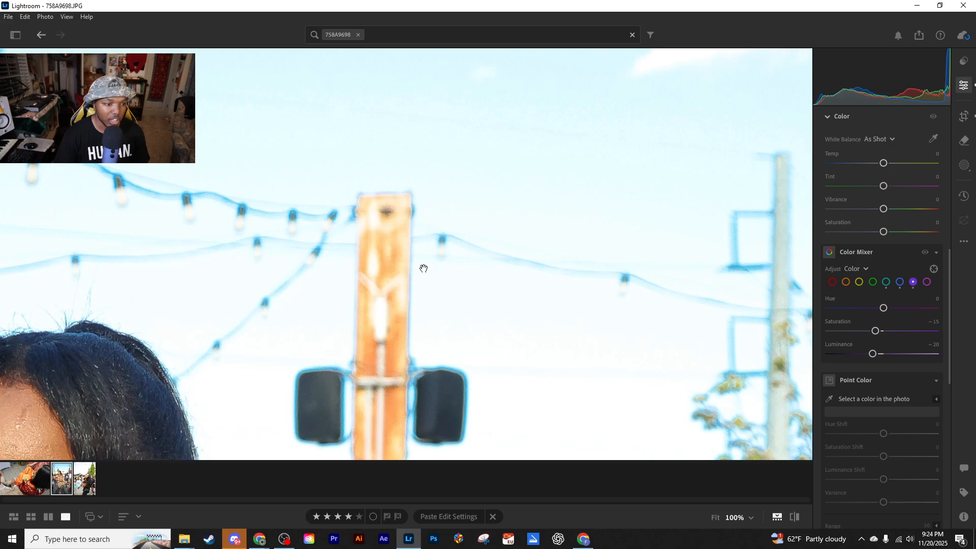
{"action": "left_click_drag", "start_coordinate": [362, 338], "coordinate": [386, 212]}
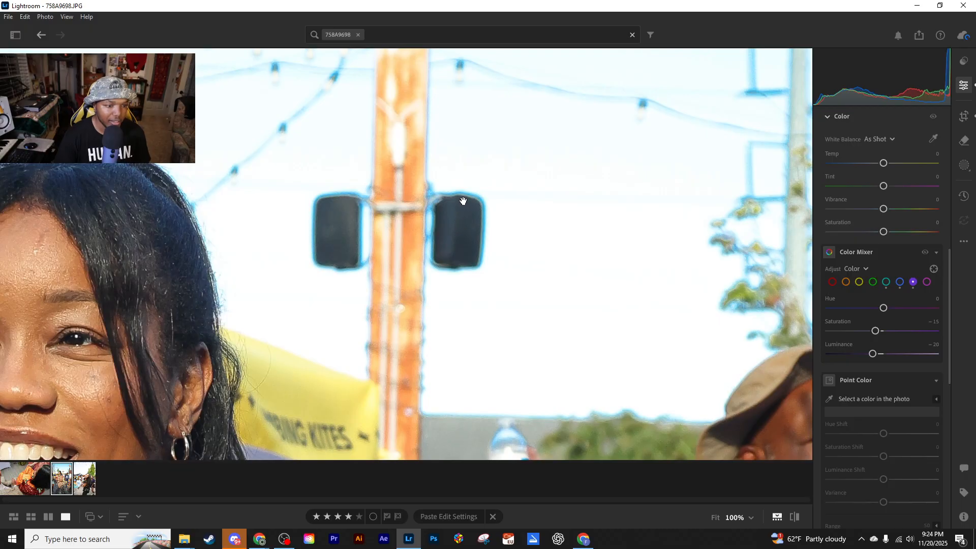
{"action": "left_click_drag", "start_coordinate": [402, 220], "coordinate": [167, 183]}
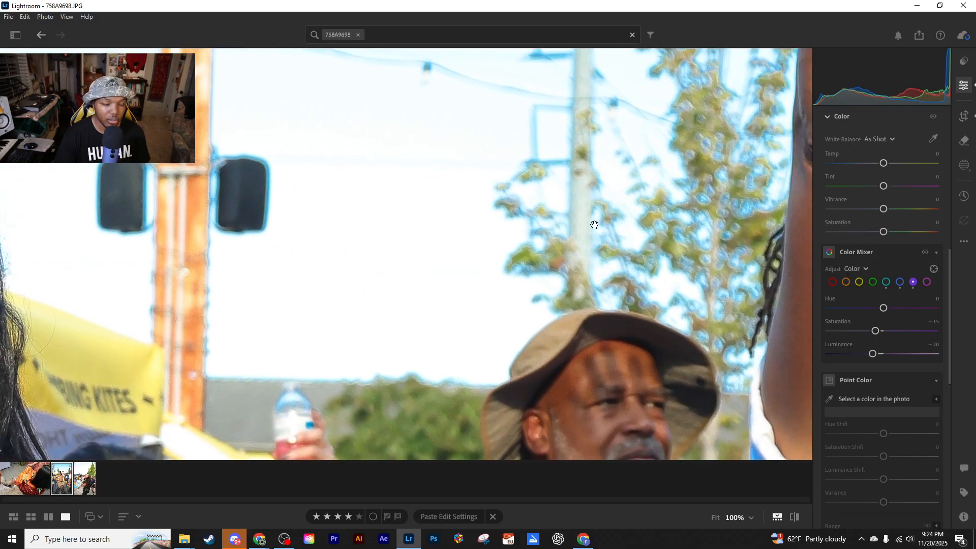
{"action": "left_click_drag", "start_coordinate": [490, 311], "coordinate": [536, 218]}
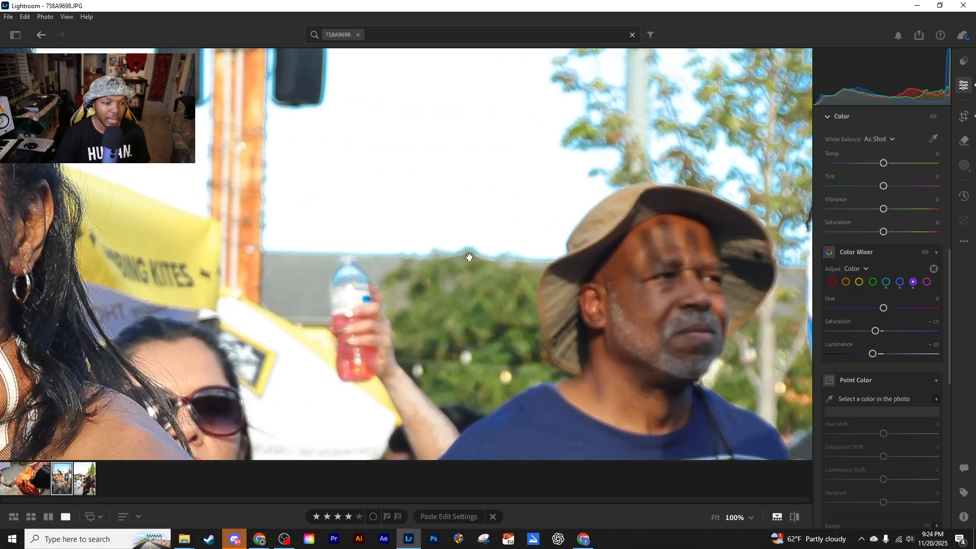
{"action": "left_click_drag", "start_coordinate": [127, 301], "coordinate": [540, 250]}
{"action": "left_click_drag", "start_coordinate": [341, 254], "coordinate": [623, 420]}
{"action": "left_click_drag", "start_coordinate": [306, 236], "coordinate": [637, 211]}
{"action": "left_click_drag", "start_coordinate": [604, 447], "coordinate": [439, 178]}
{"action": "left_click_drag", "start_coordinate": [617, 277], "coordinate": [328, 274]}
{"action": "left_click_drag", "start_coordinate": [808, 289], "coordinate": [420, 252]}
{"action": "left_click_drag", "start_coordinate": [588, 246], "coordinate": [375, 305]}
{"action": "left_click_drag", "start_coordinate": [442, 263], "coordinate": [307, 399]}
{"action": "left_click_drag", "start_coordinate": [534, 238], "coordinate": [517, 271]}
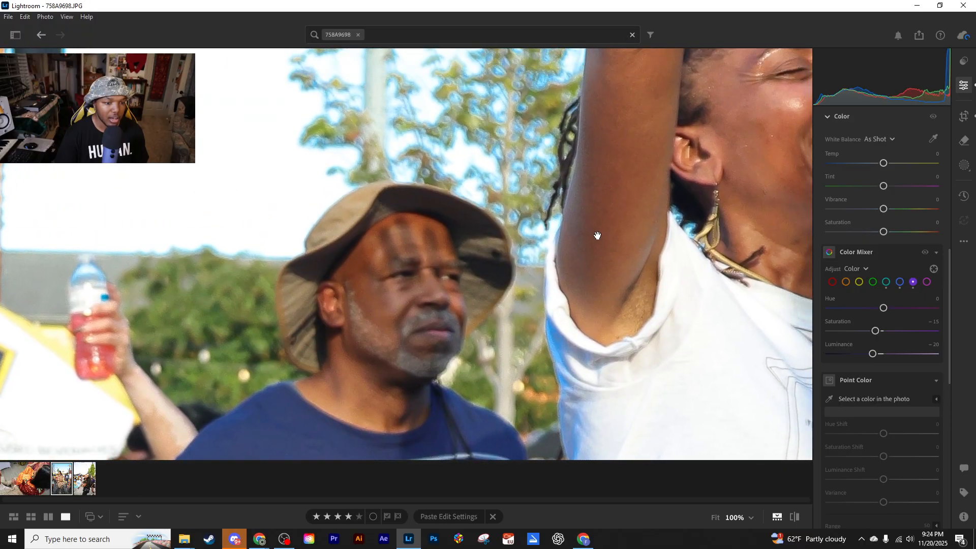
{"action": "left_click_drag", "start_coordinate": [593, 204], "coordinate": [564, 346]}
{"action": "left_click_drag", "start_coordinate": [646, 229], "coordinate": [526, 337]}
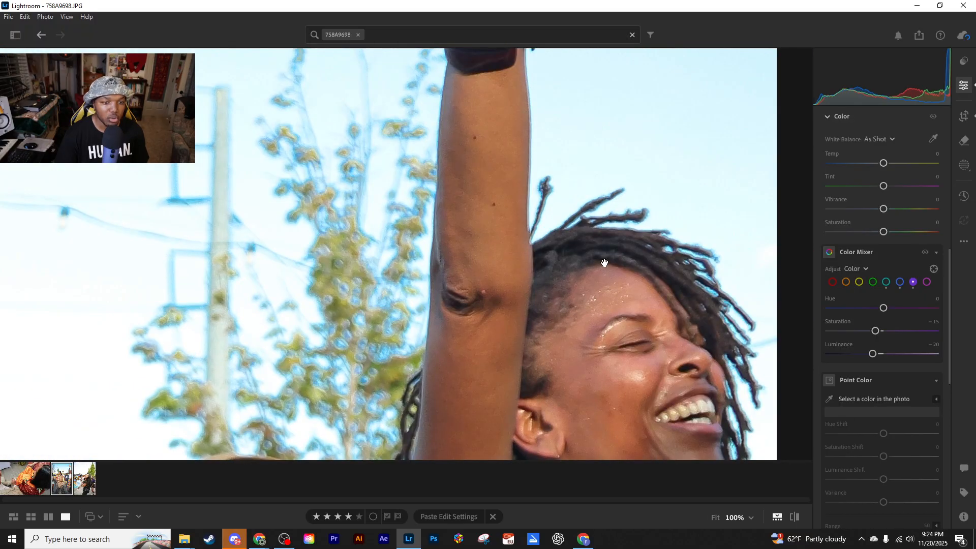
{"action": "left_click", "coordinate": [410, 265]}
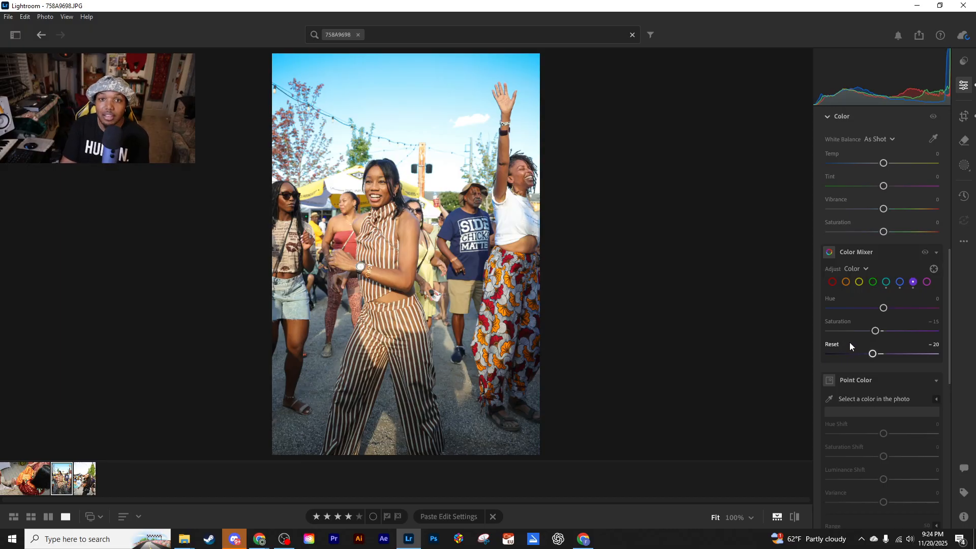
Enable Remove Chromatic Aberration in the photo's Optics settings.
{"action": "scroll", "coordinate": [849, 343], "scroll_direction": "down", "scroll_amount": 10}
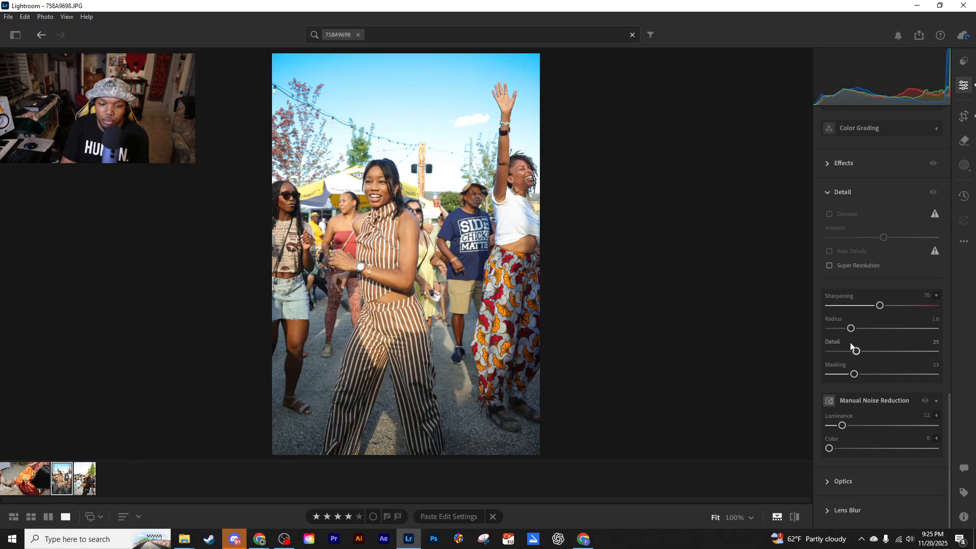
{"action": "left_click", "coordinate": [831, 486]}
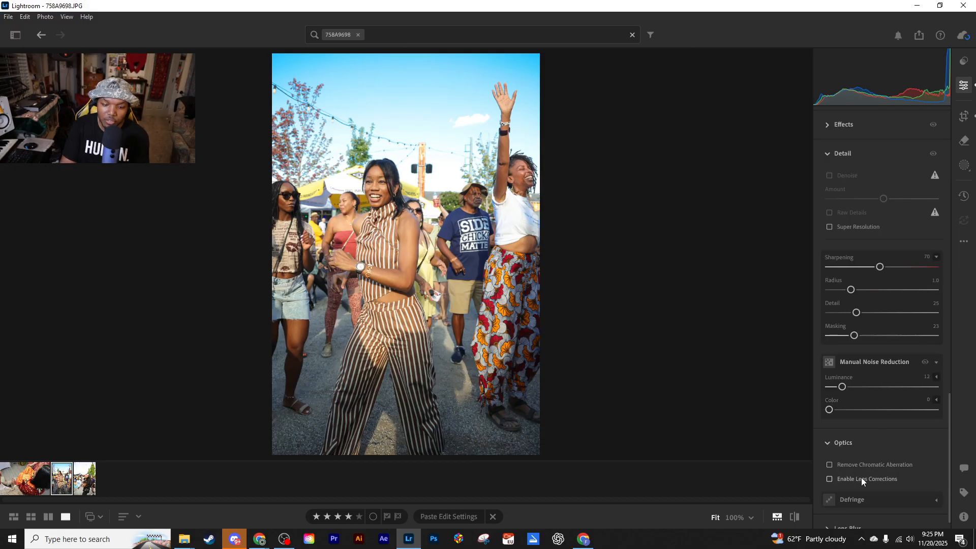
{"action": "scroll", "coordinate": [854, 471], "scroll_direction": "down", "scroll_amount": 1}
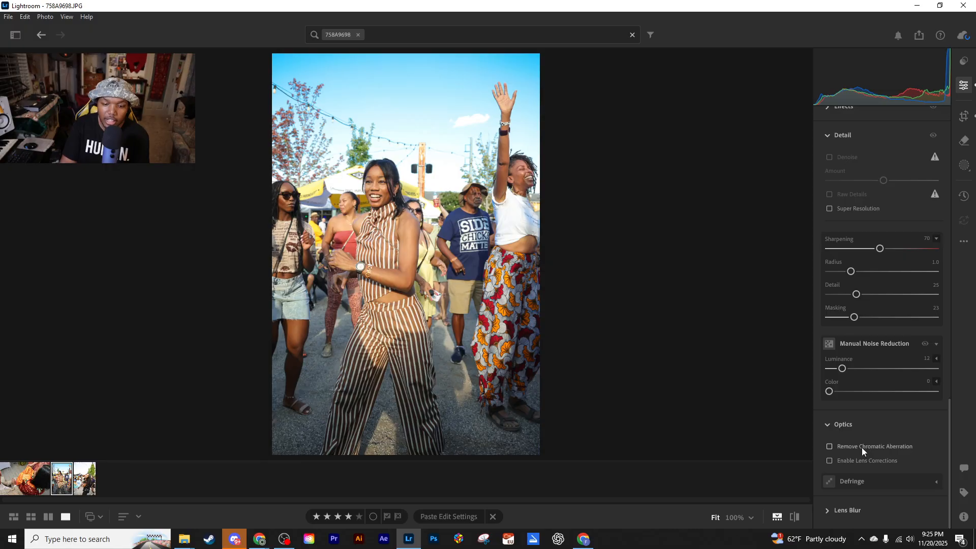
{"action": "left_click", "coordinate": [830, 446]}
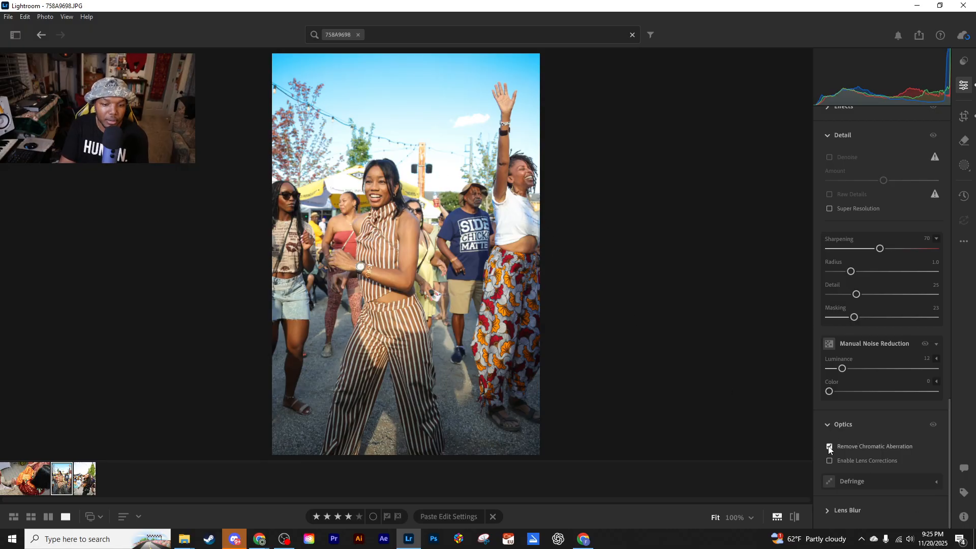
Compare the wooden pole and the red-leaved tree at 100% zoom with Remove Chromatic Aberration off and on, leaving it enabled.
{"action": "key", "text": "z"}
{"action": "left_click", "coordinate": [829, 445]}
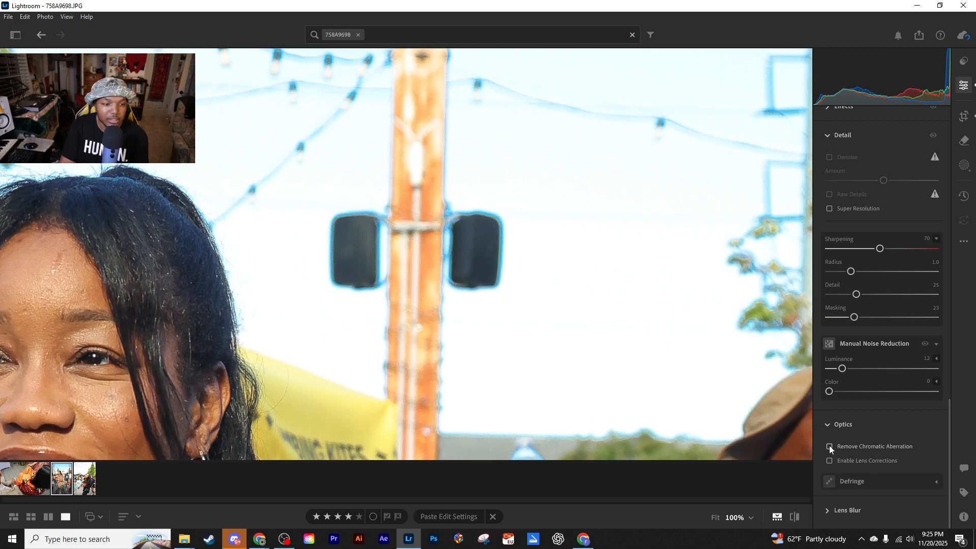
{"action": "left_click", "coordinate": [829, 446]}
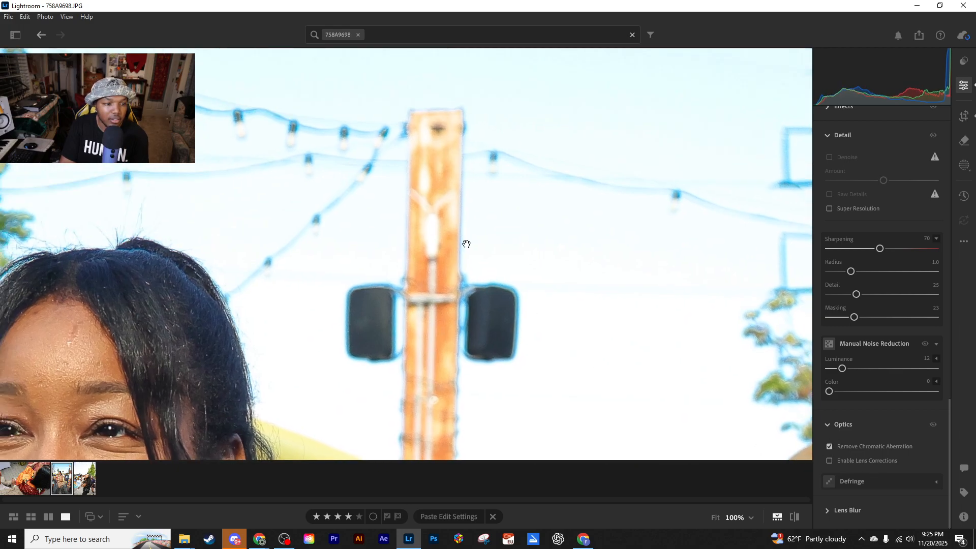
{"action": "left_click", "coordinate": [829, 447]}
{"action": "left_click", "coordinate": [829, 447]}
{"action": "left_click_drag", "start_coordinate": [328, 278], "coordinate": [685, 326]}
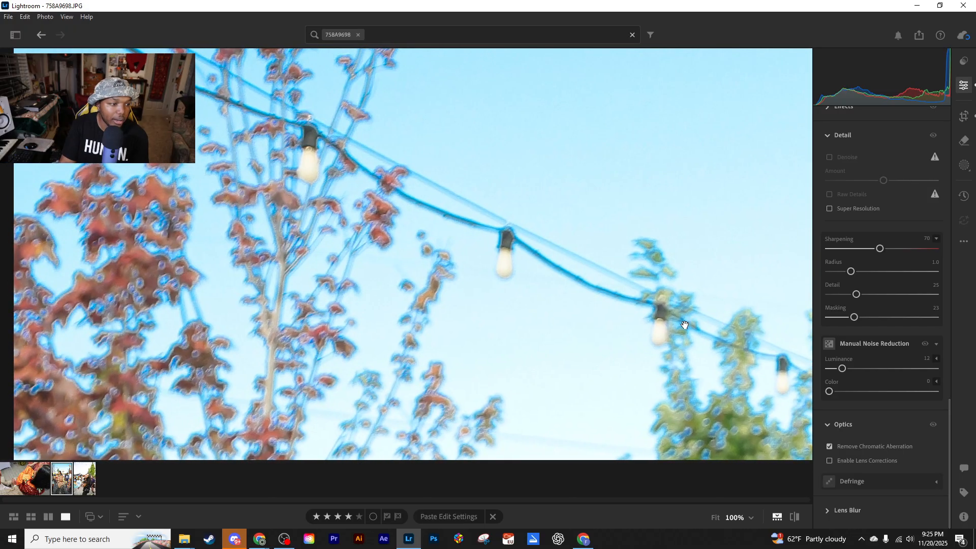
{"action": "left_click", "coordinate": [830, 447]}
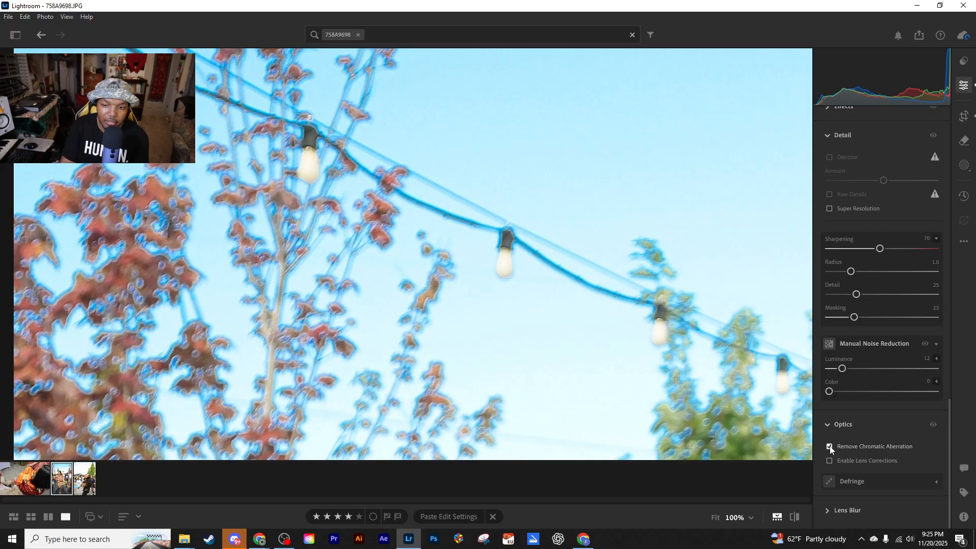
{"action": "left_click", "coordinate": [828, 446]}
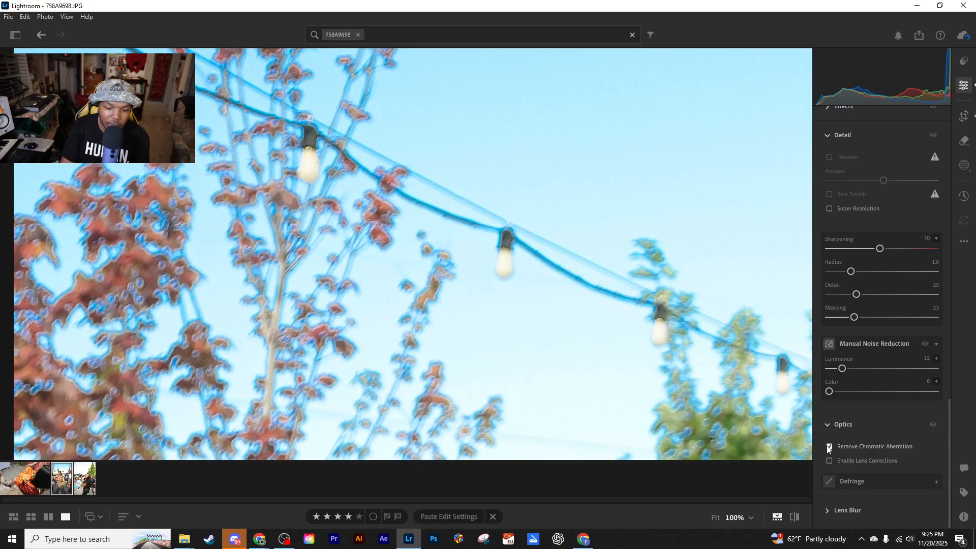
{"action": "left_click", "coordinate": [753, 391]}
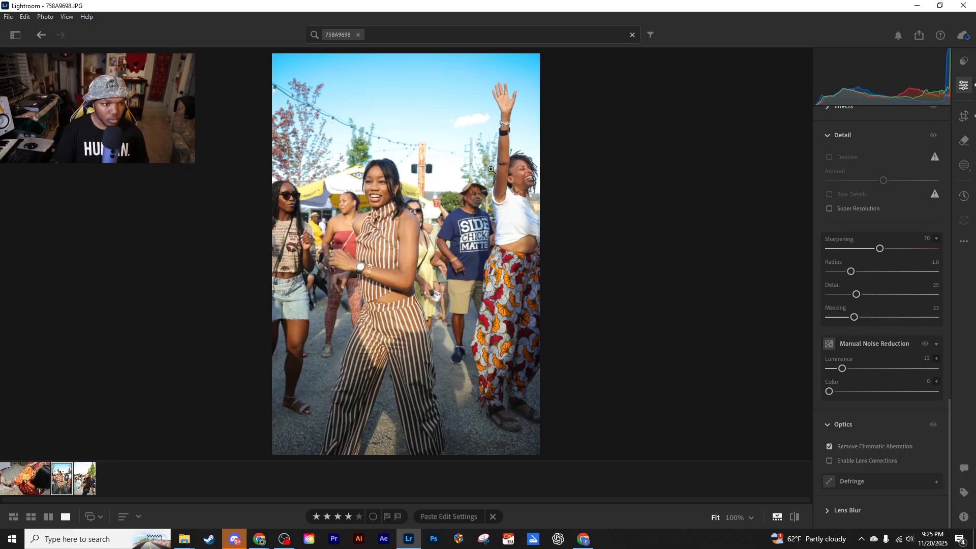
Check the raised hand up close, and compare the whole edited photo with the original several times.
{"action": "left_click", "coordinate": [508, 93]}
{"action": "left_click", "coordinate": [443, 179]}
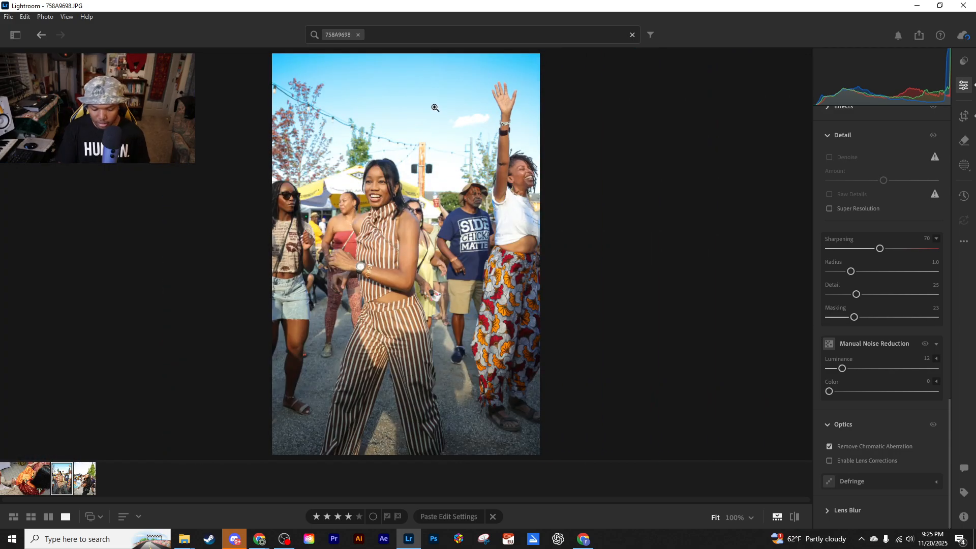
{"action": "key", "text": "backslash"}
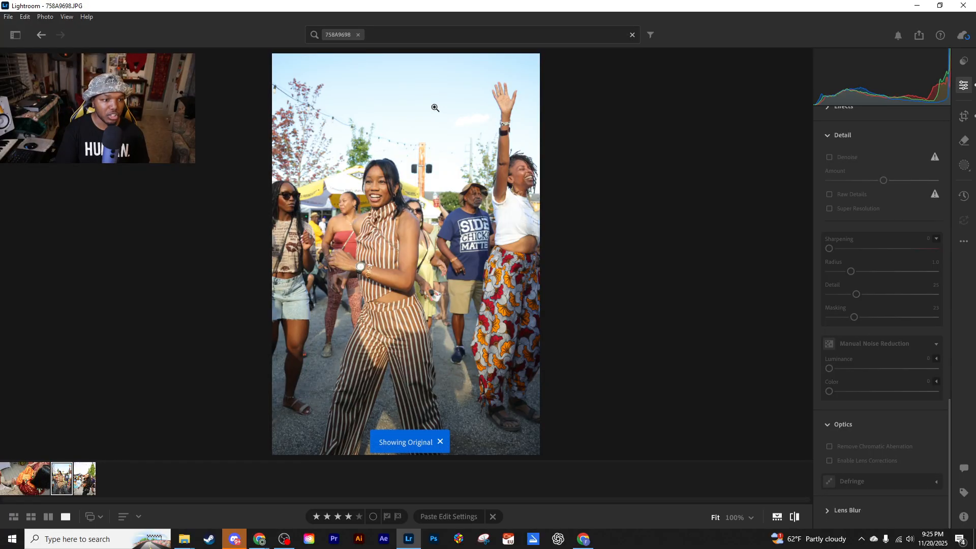
{"action": "key", "text": "backslash"}
{"action": "key", "text": "backslash"}
{"action": "key", "text": "backslash"}
{"action": "key", "text": "backslash"}
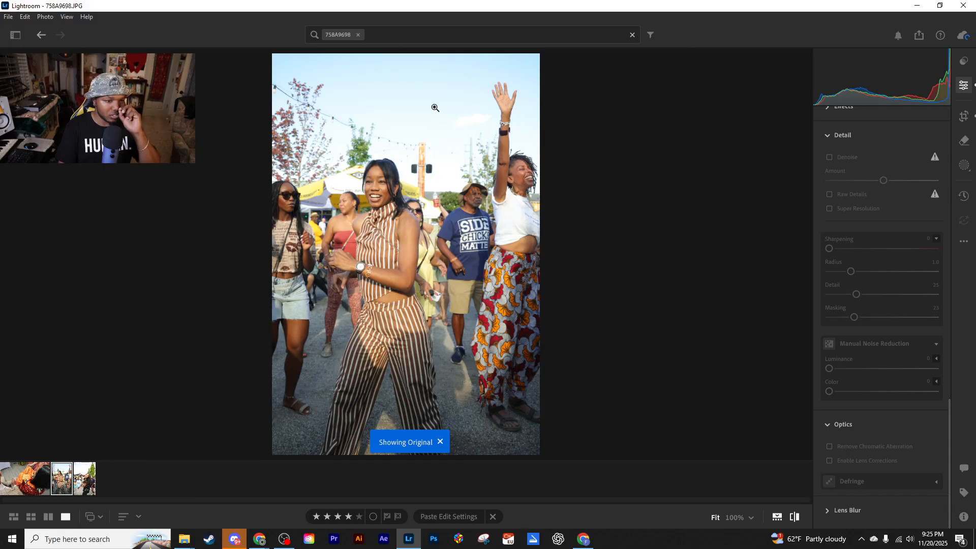
{"action": "key", "text": "backslash"}
{"action": "key", "text": "backslash"}
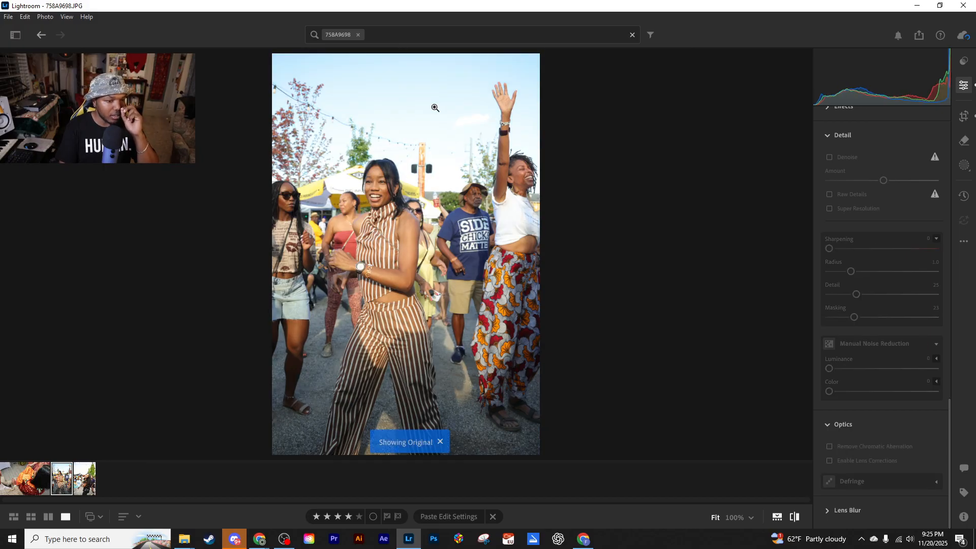
{"action": "key", "text": "backslash"}
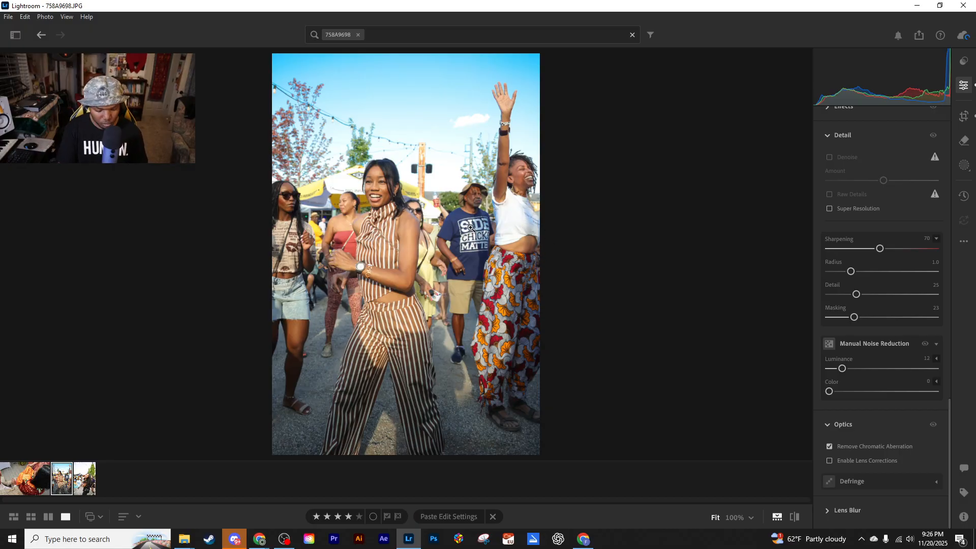
{"action": "key", "text": "backslash"}
{"action": "key", "text": "backslash"}
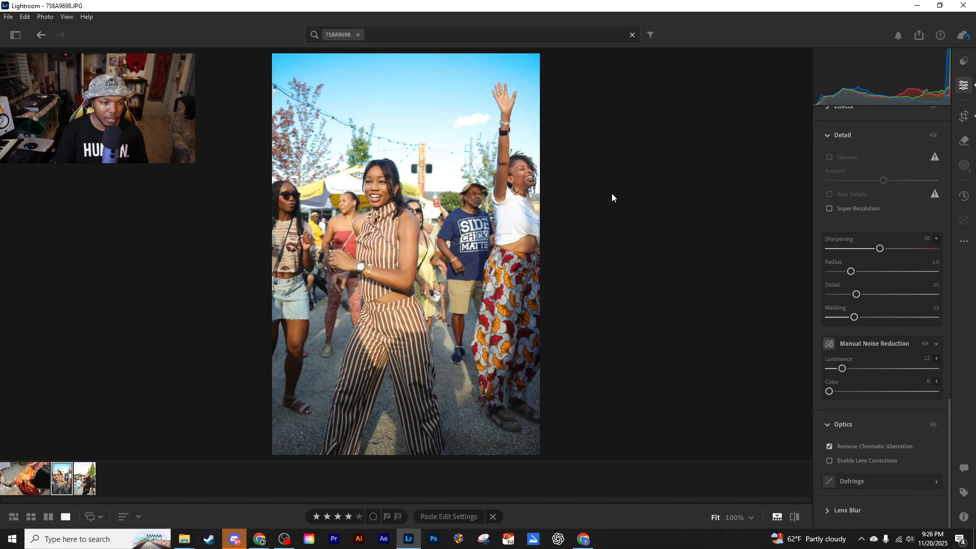
Compare the white and blue T-shirts in the edited and original versions at 100% zoom.
{"action": "left_click", "coordinate": [536, 210]}
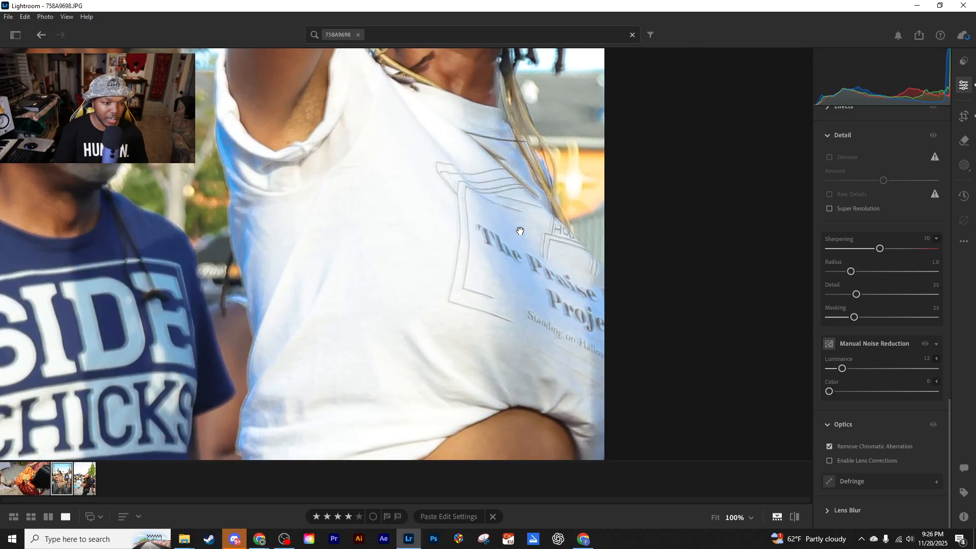
{"action": "key", "text": "backslash"}
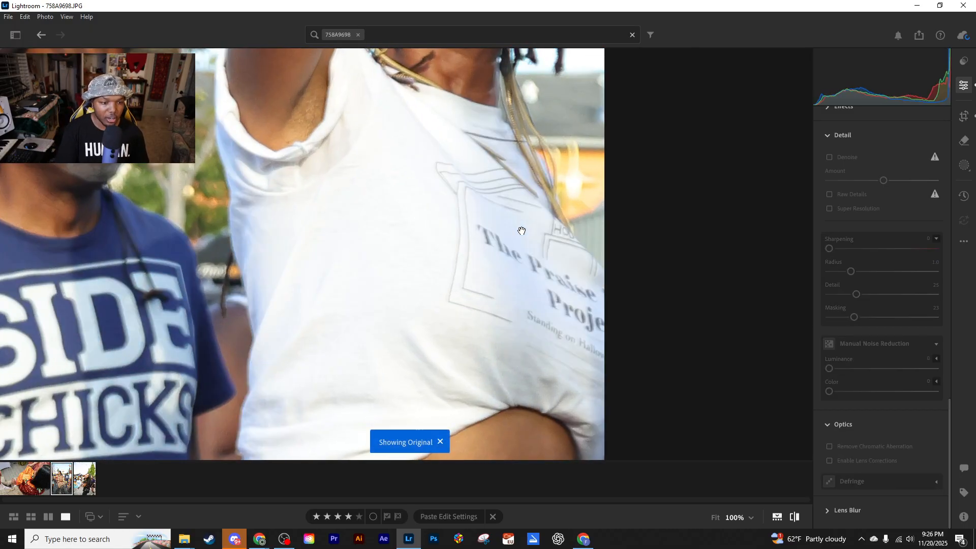
{"action": "key", "text": "backslash"}
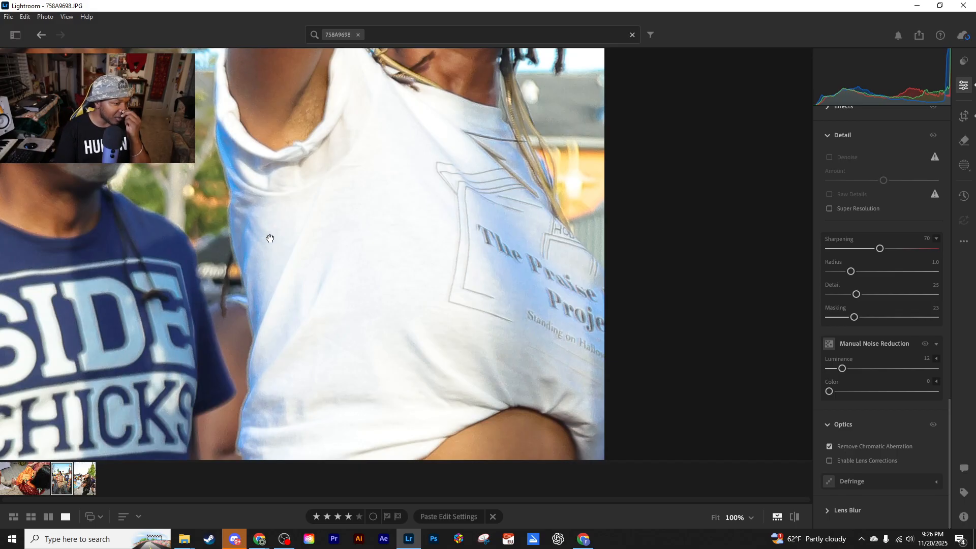
Check the blue cast along the white T-shirt's sleeve and side against the original photo.
{"action": "key", "text": "backslash"}
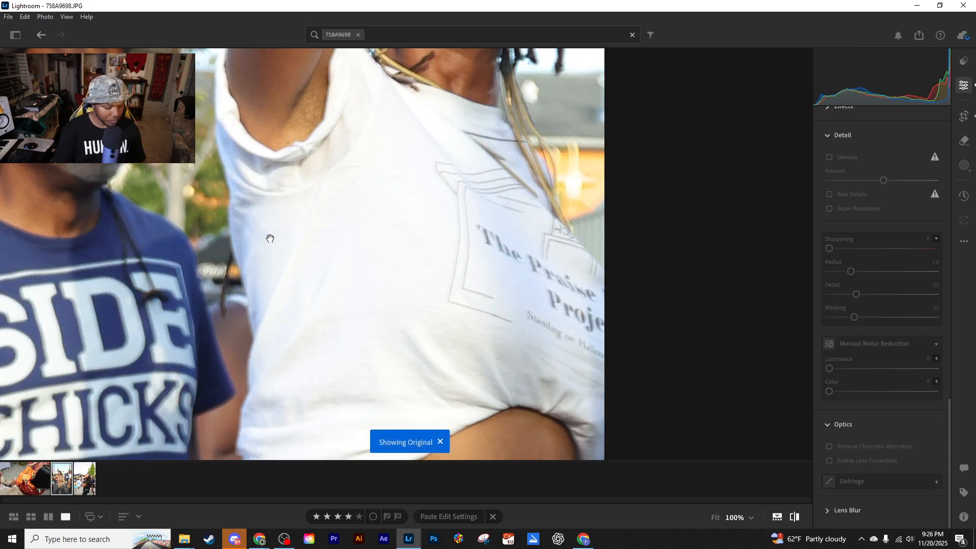
{"action": "key", "text": "backslash"}
{"action": "left_click_drag", "start_coordinate": [270, 238], "coordinate": [427, 229]}
Paint a new brush mask with Auto Mask over the blue-tinted sleeve, side and printed chest areas of the white T-shirt.
{"action": "left_click", "coordinate": [963, 164]}
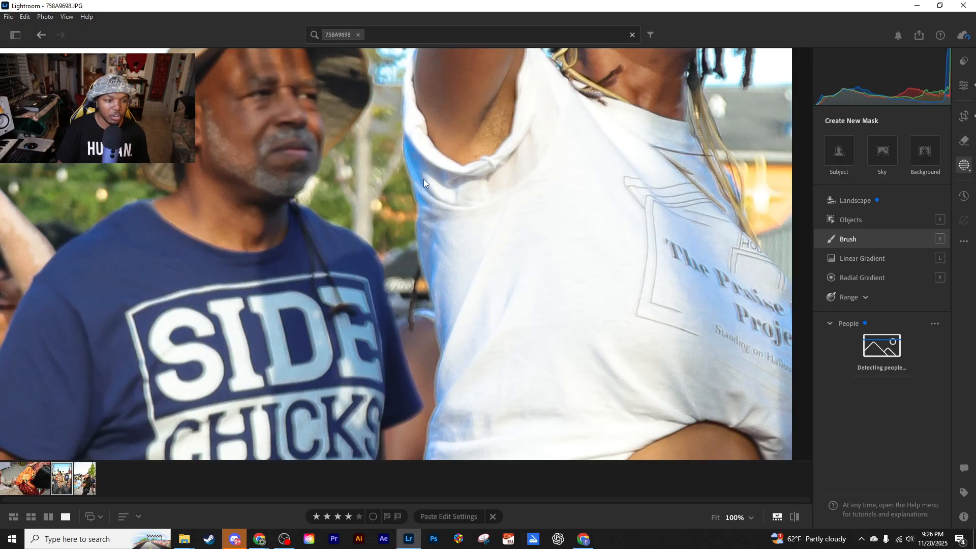
{"action": "key", "text": "b"}
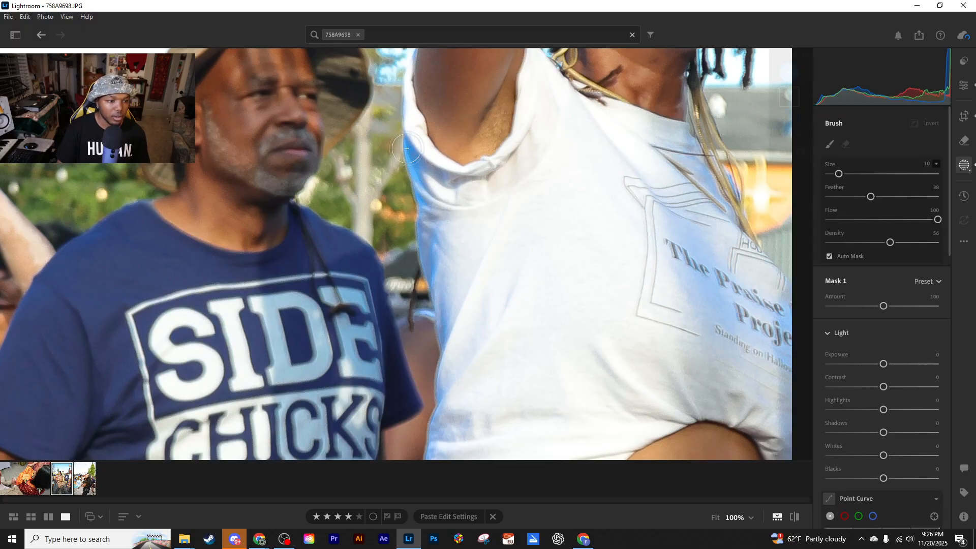
{"action": "mouse_move", "coordinate": [407, 148]}
{"action": "left_mouse_down"}
{"action": "mouse_move", "coordinate": [444, 190]}
{"action": "mouse_move", "coordinate": [422, 173]}
{"action": "mouse_move", "coordinate": [416, 194]}
{"action": "mouse_move", "coordinate": [429, 275]}
{"action": "left_mouse_up"}
{"action": "left_click_drag", "start_coordinate": [444, 342], "coordinate": [431, 431]}
{"action": "mouse_move", "coordinate": [690, 248]}
{"action": "left_mouse_down"}
{"action": "mouse_move", "coordinate": [784, 341]}
{"action": "mouse_move", "coordinate": [761, 301]}
{"action": "mouse_move", "coordinate": [790, 331]}
{"action": "mouse_move", "coordinate": [786, 302]}
{"action": "mouse_move", "coordinate": [784, 352]}
{"action": "mouse_move", "coordinate": [751, 331]}
{"action": "mouse_move", "coordinate": [679, 232]}
{"action": "mouse_move", "coordinate": [703, 305]}
{"action": "mouse_move", "coordinate": [691, 287]}
{"action": "mouse_move", "coordinate": [679, 224]}
{"action": "mouse_move", "coordinate": [739, 316]}
{"action": "mouse_move", "coordinate": [767, 326]}
{"action": "mouse_move", "coordinate": [712, 255]}
{"action": "mouse_move", "coordinate": [720, 175]}
{"action": "mouse_move", "coordinate": [738, 195]}
{"action": "mouse_move", "coordinate": [686, 145]}
{"action": "left_mouse_up"}
{"action": "mouse_move", "coordinate": [766, 335]}
{"action": "left_mouse_down"}
{"action": "mouse_move", "coordinate": [706, 296]}
{"action": "mouse_move", "coordinate": [526, 223]}
{"action": "mouse_move", "coordinate": [447, 175]}
{"action": "mouse_move", "coordinate": [431, 242]}
{"action": "mouse_move", "coordinate": [435, 286]}
{"action": "mouse_move", "coordinate": [407, 144]}
{"action": "left_mouse_up"}
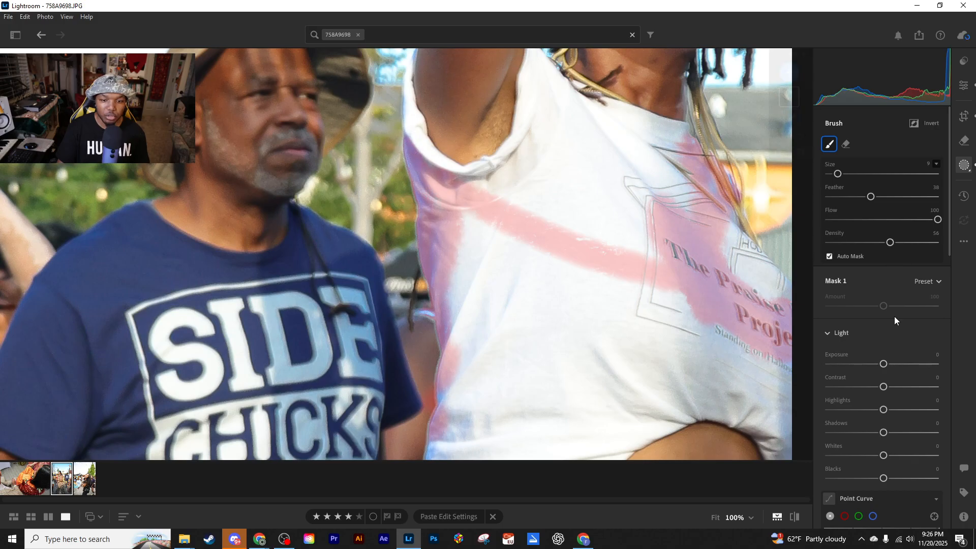
Sample the blue cast on the white T-shirt with the mask's Point Color, setting Saturation Shift to -100 and Luminance Shift to +58.
{"action": "scroll", "coordinate": [877, 341], "scroll_direction": "down", "scroll_amount": 10}
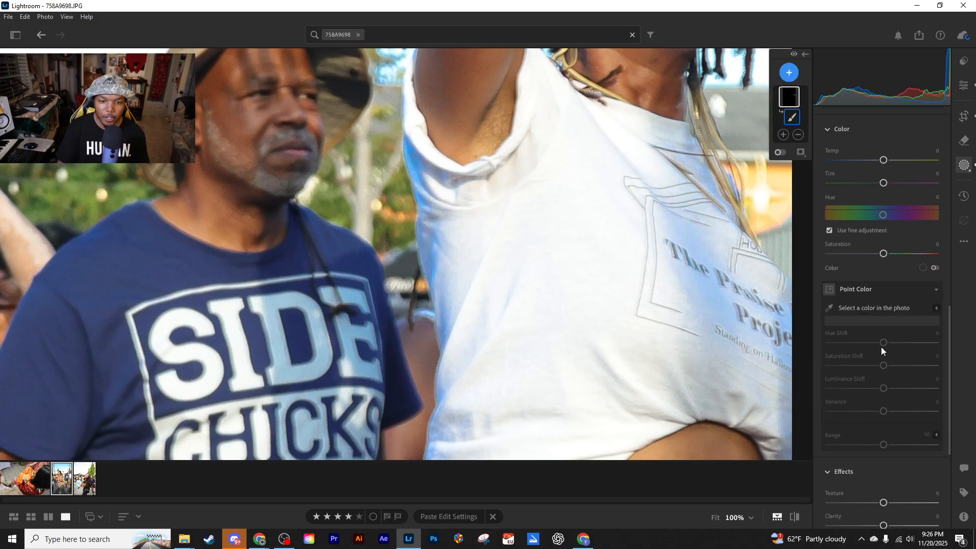
{"action": "scroll", "coordinate": [884, 346], "scroll_direction": "down", "scroll_amount": 2}
{"action": "left_click", "coordinate": [861, 239]}
{"action": "left_click", "coordinate": [884, 320]}
{"action": "scroll", "coordinate": [885, 320], "scroll_direction": "down", "scroll_amount": 3}
{"action": "scroll", "coordinate": [895, 325], "scroll_direction": "up", "scroll_amount": 4}
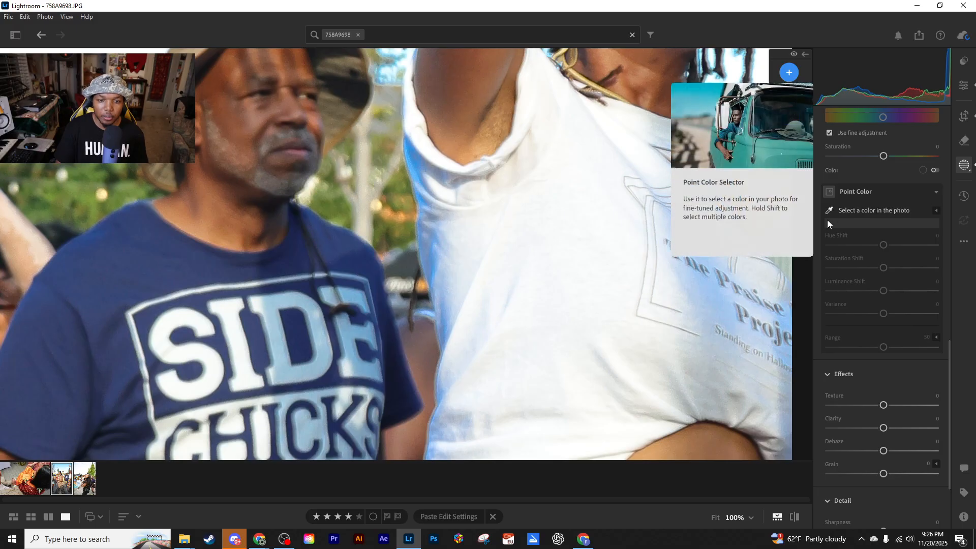
{"action": "left_click", "coordinate": [420, 194]}
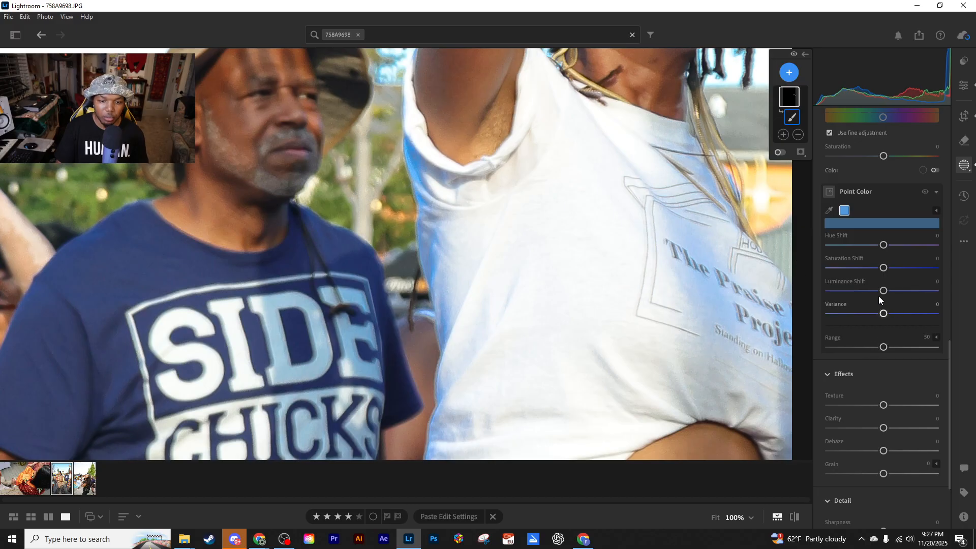
{"action": "left_click_drag", "start_coordinate": [883, 267], "coordinate": [820, 274]}
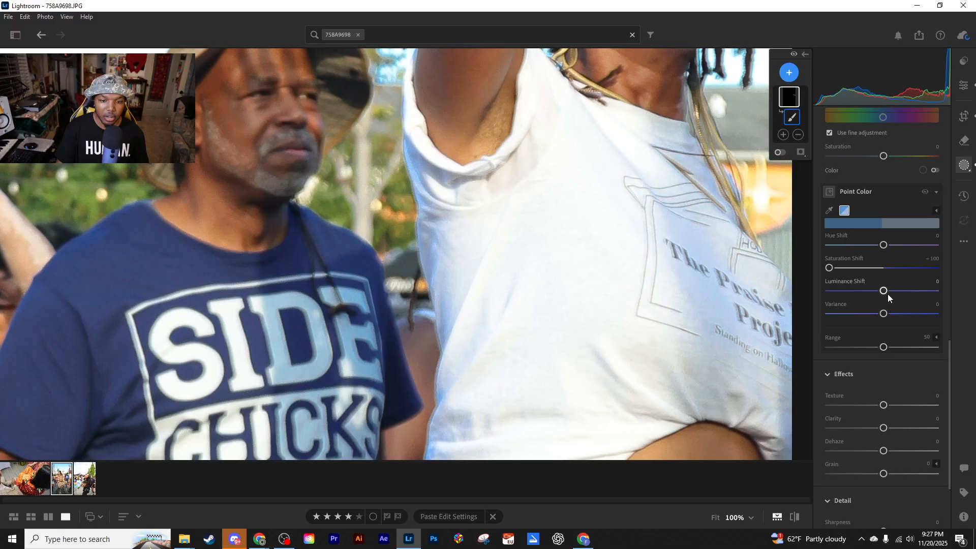
{"action": "left_click_drag", "start_coordinate": [888, 290], "coordinate": [914, 294]}
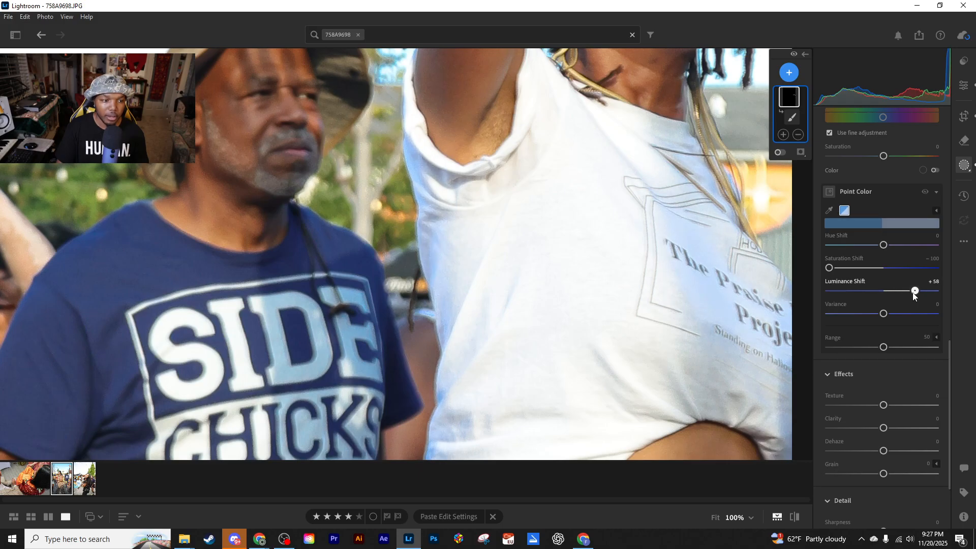
Return to the general edit settings and inspect the white and blue T-shirts up close and in the full photo.
{"action": "left_click", "coordinate": [968, 88]}
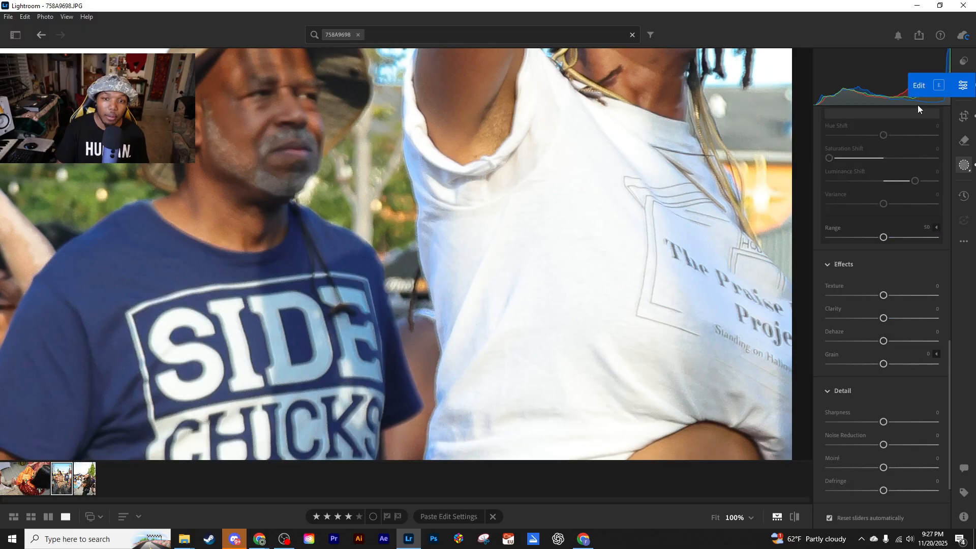
{"action": "left_click", "coordinate": [610, 203]}
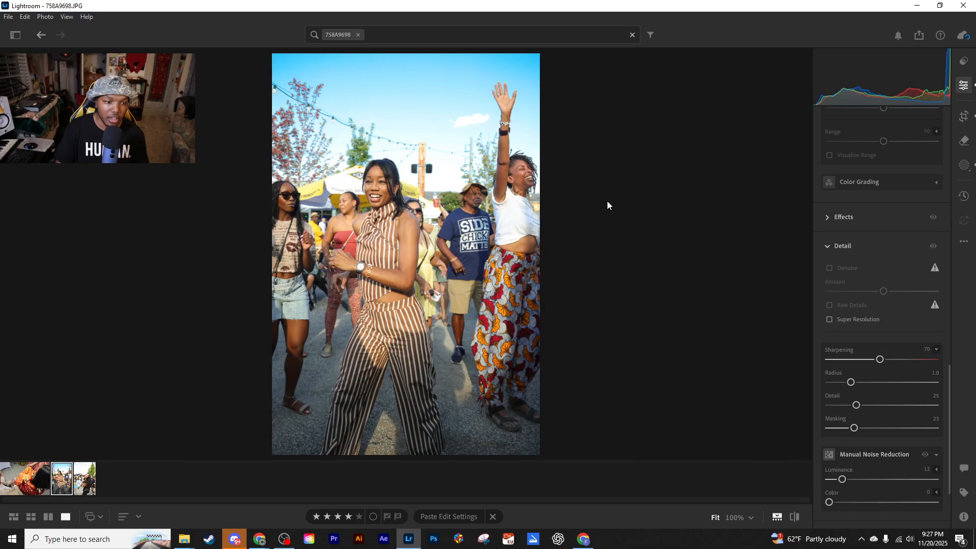
{"action": "left_click", "coordinate": [493, 208]}
{"action": "left_click_drag", "start_coordinate": [573, 239], "coordinate": [677, 224]}
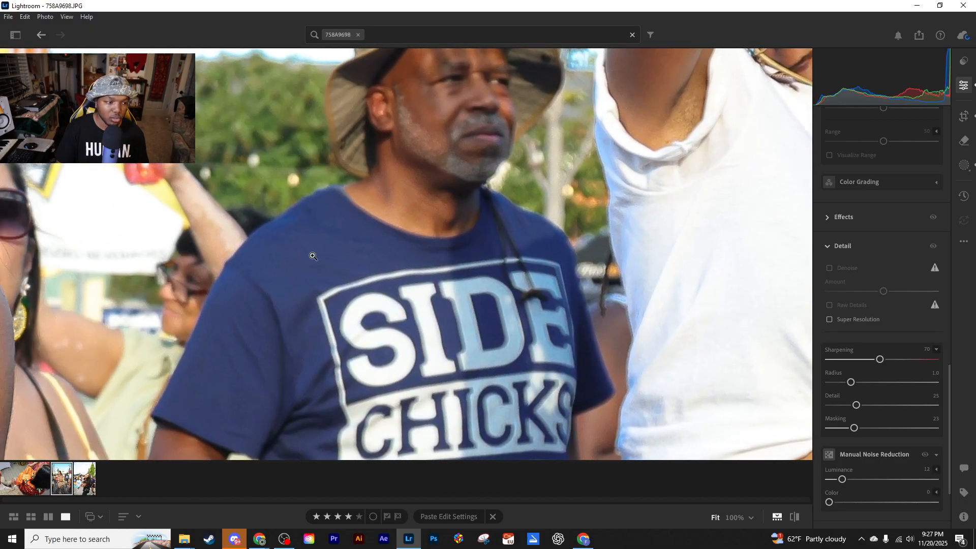
{"action": "left_click", "coordinate": [316, 257]}
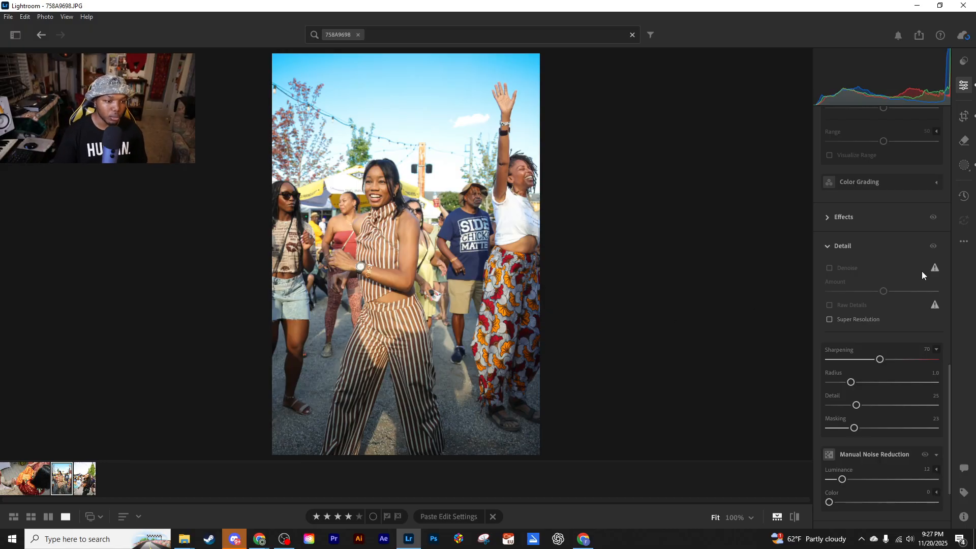
Collapse the Light, Color and Detail sections of the edit settings.
{"action": "scroll", "coordinate": [902, 259], "scroll_direction": "up", "scroll_amount": 5}
{"action": "scroll", "coordinate": [900, 259], "scroll_direction": "up", "scroll_amount": 10}
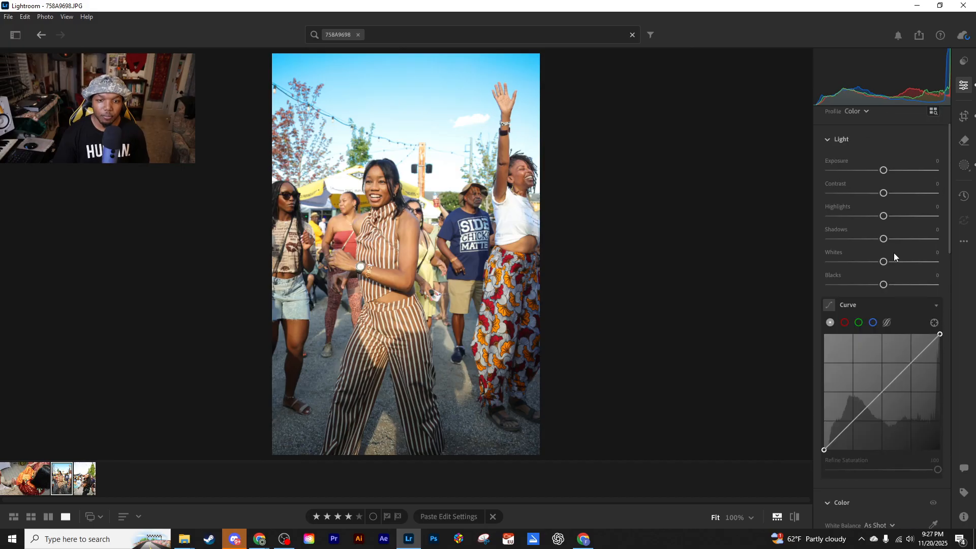
{"action": "left_click", "coordinate": [829, 197]}
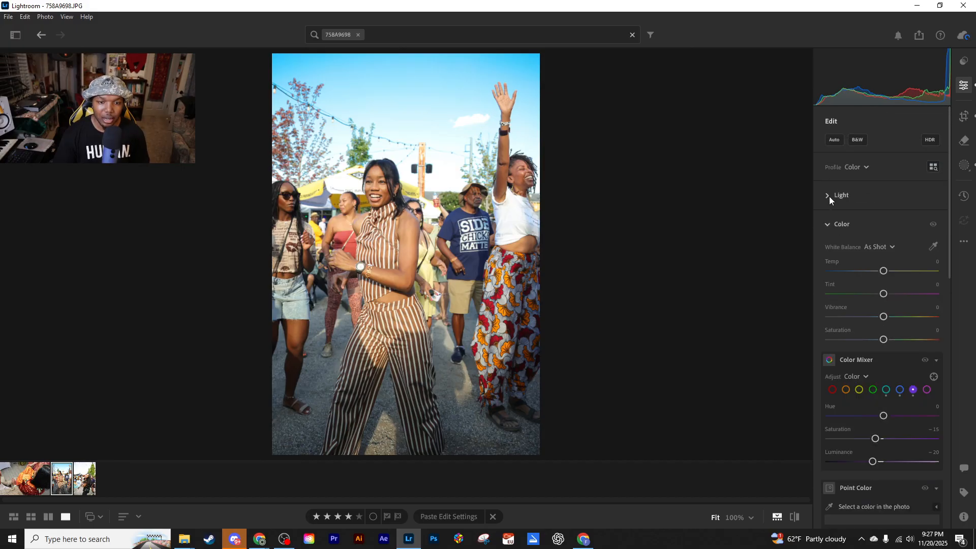
{"action": "left_click", "coordinate": [830, 222]}
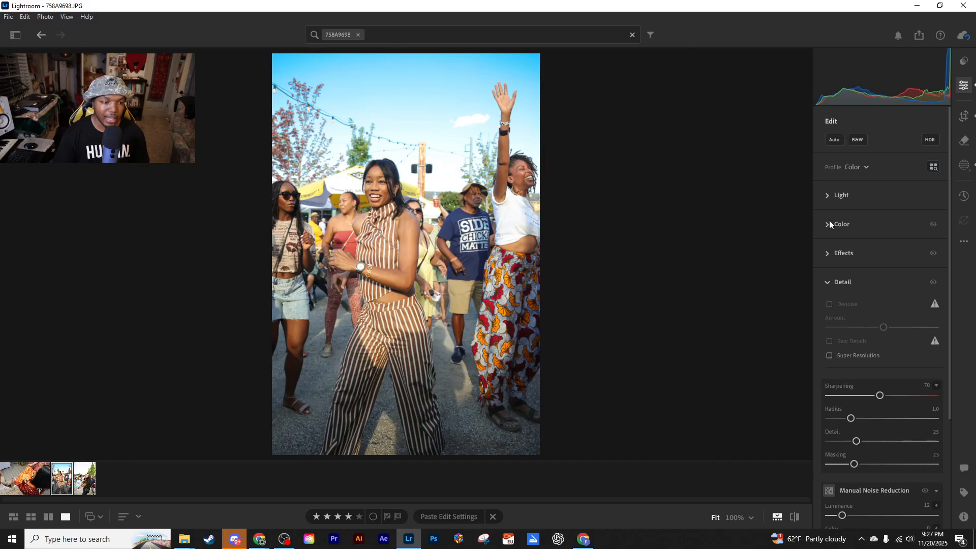
{"action": "left_click", "coordinate": [830, 283]}
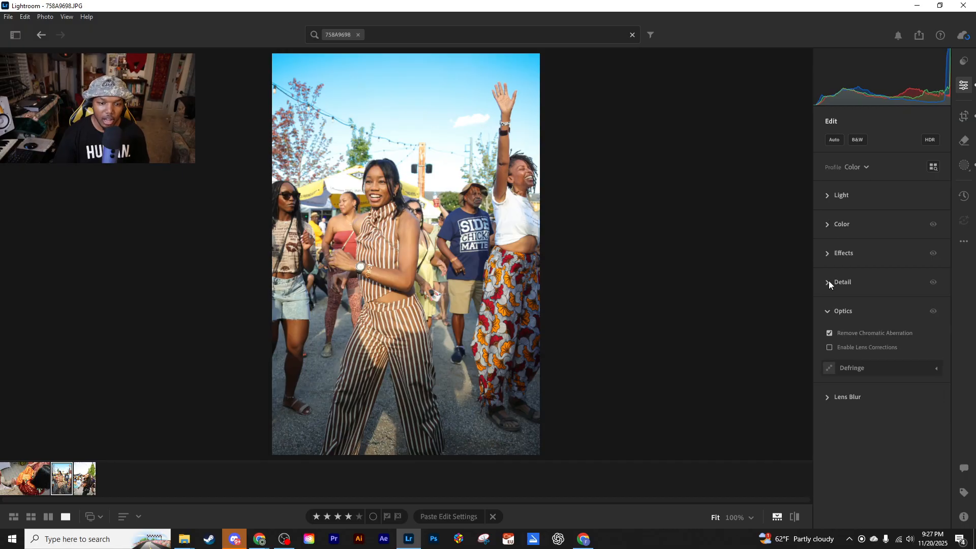
Apply a warm yellow Global color grade to the photo with hue 49 and saturation 23.
{"action": "left_click", "coordinate": [827, 224]}
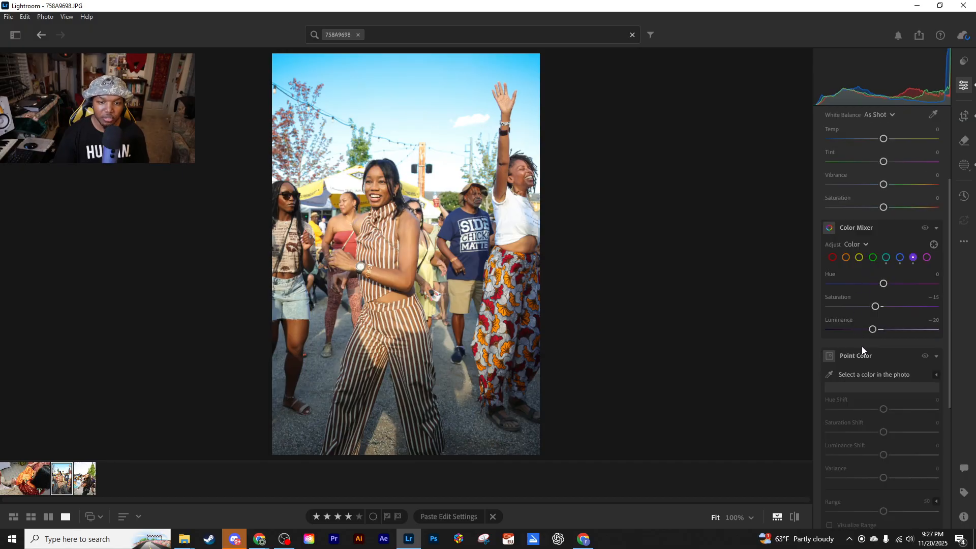
{"action": "scroll", "coordinate": [847, 385], "scroll_direction": "down", "scroll_amount": 5}
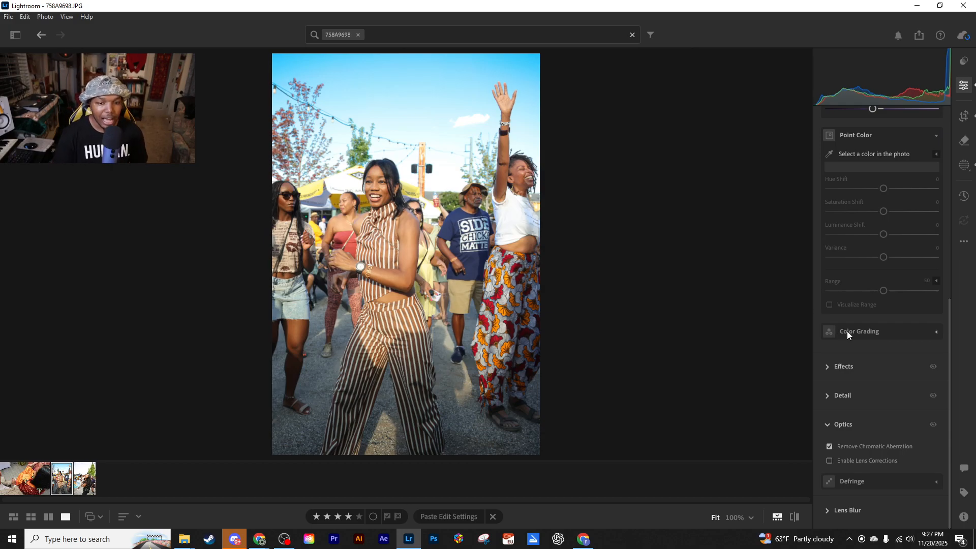
{"action": "left_click", "coordinate": [932, 331]}
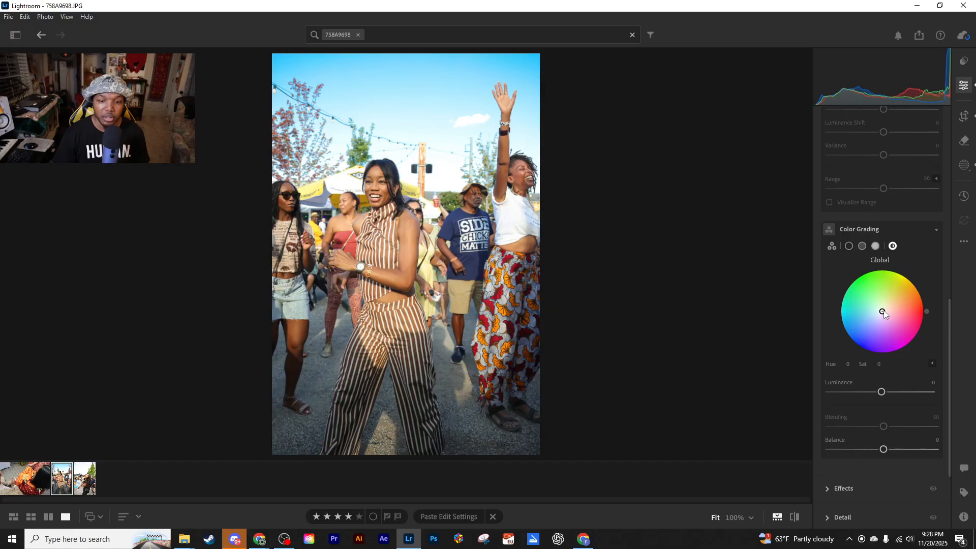
{"action": "left_click_drag", "start_coordinate": [883, 312], "coordinate": [886, 311]}
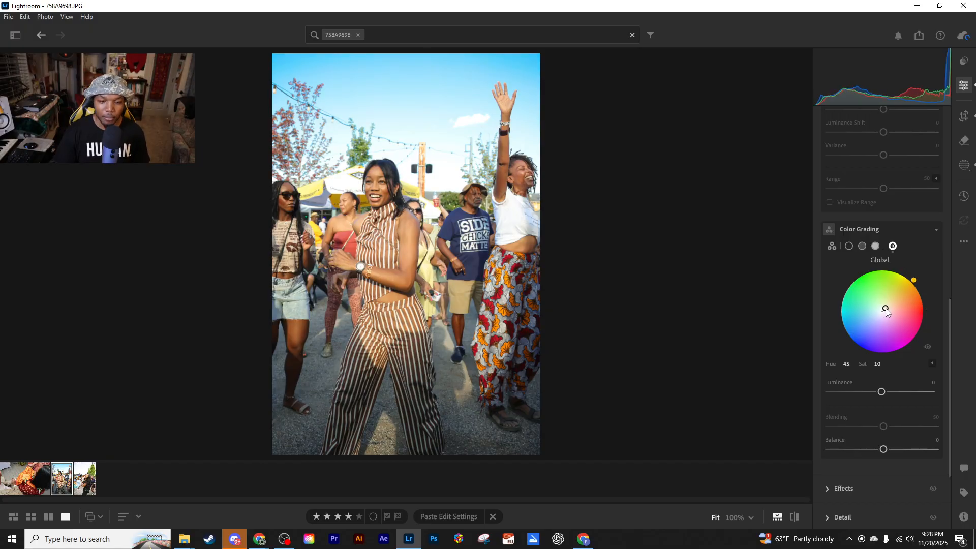
{"action": "left_click_drag", "start_coordinate": [886, 308], "coordinate": [888, 307]}
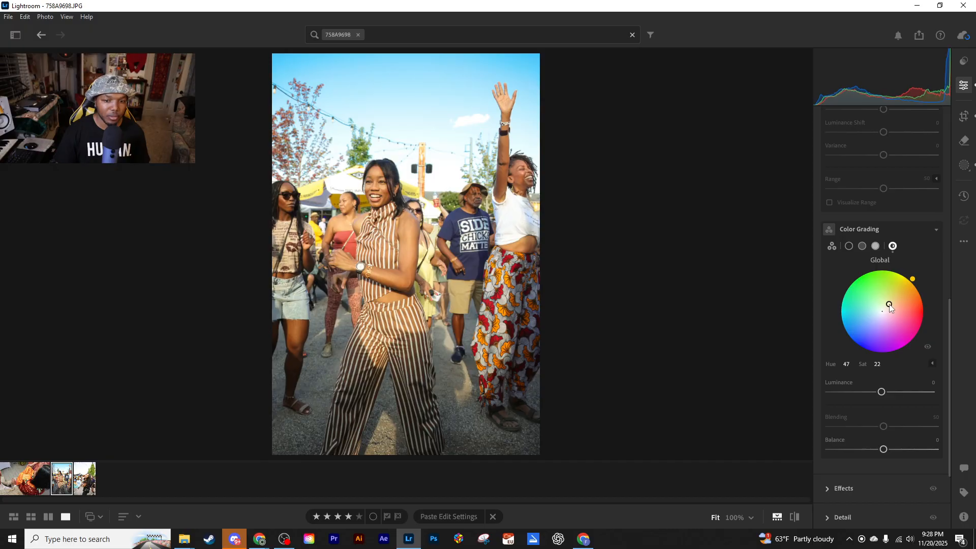
{"action": "left_click_drag", "start_coordinate": [891, 303], "coordinate": [889, 304]}
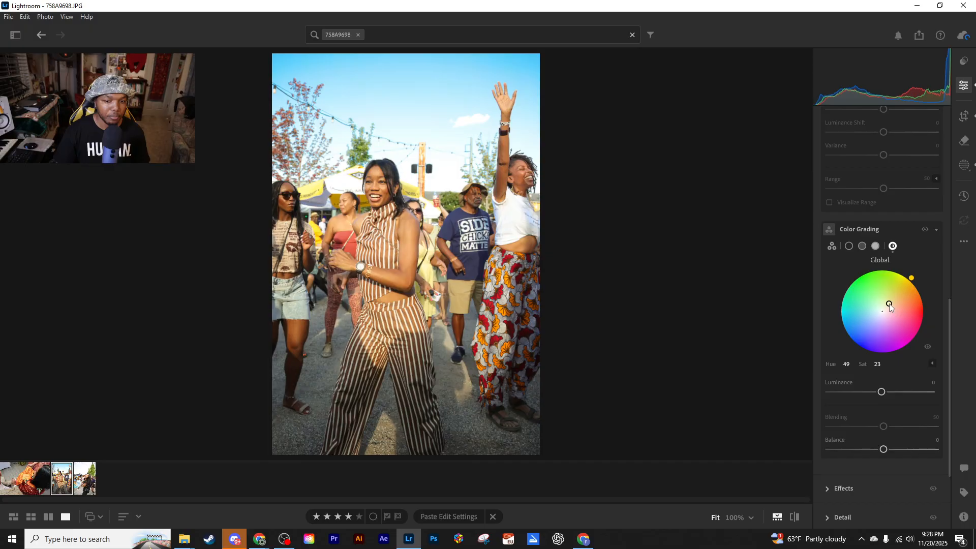
{"action": "left_click", "coordinate": [847, 364]}
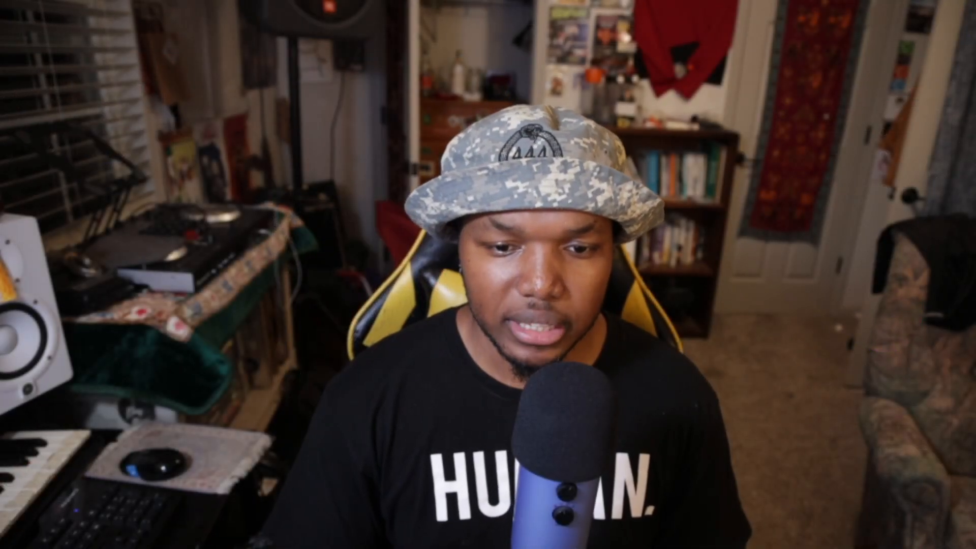
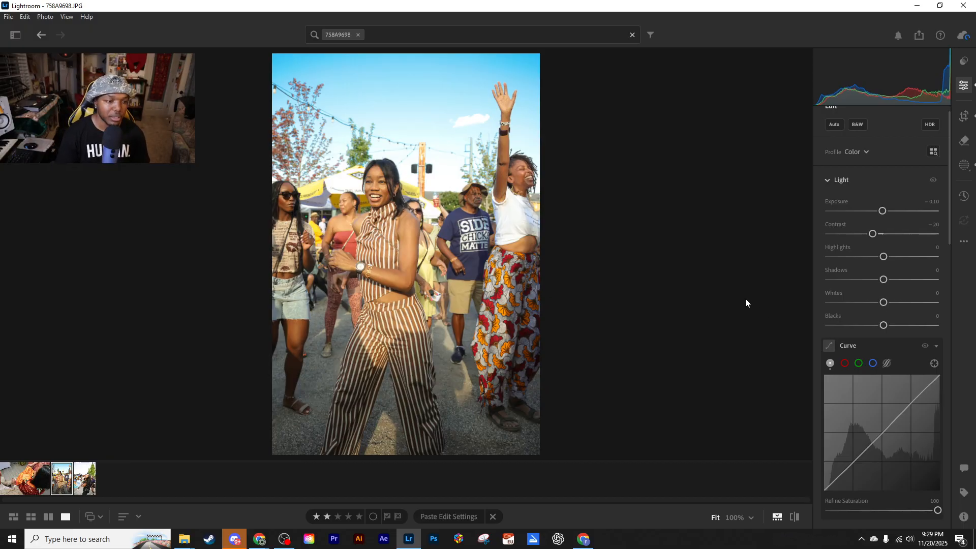
Shape the tone curve into a gentle S by slightly lowering the shadows point and lifting the highlights point.
{"action": "mouse_move", "coordinate": [889, 431]}
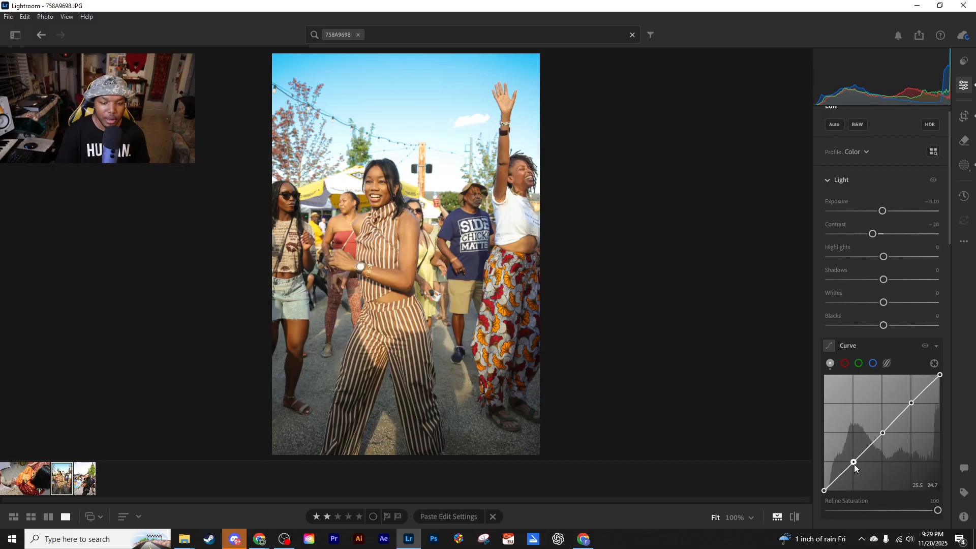
{"action": "left_click_drag", "start_coordinate": [854, 465], "coordinate": [855, 463]}
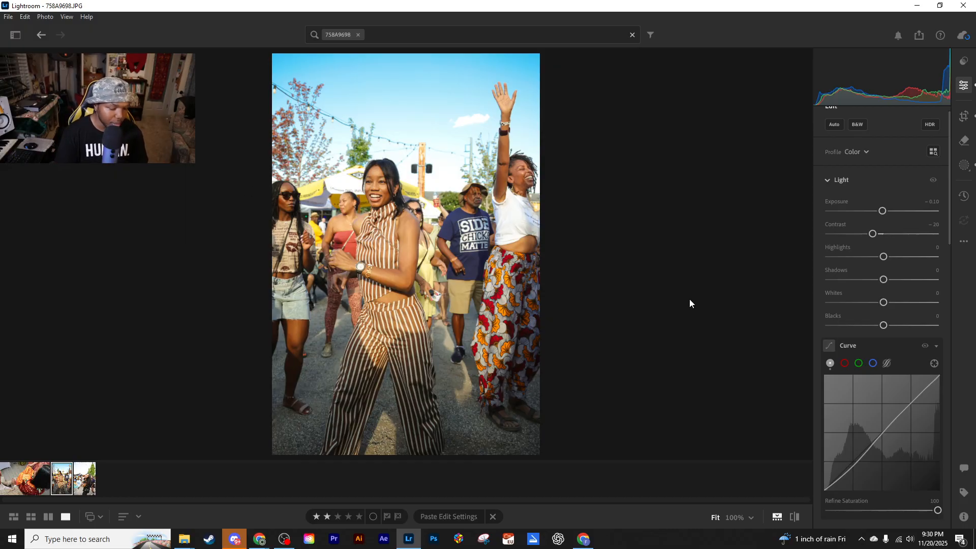
{"action": "mouse_move", "coordinate": [896, 436]}
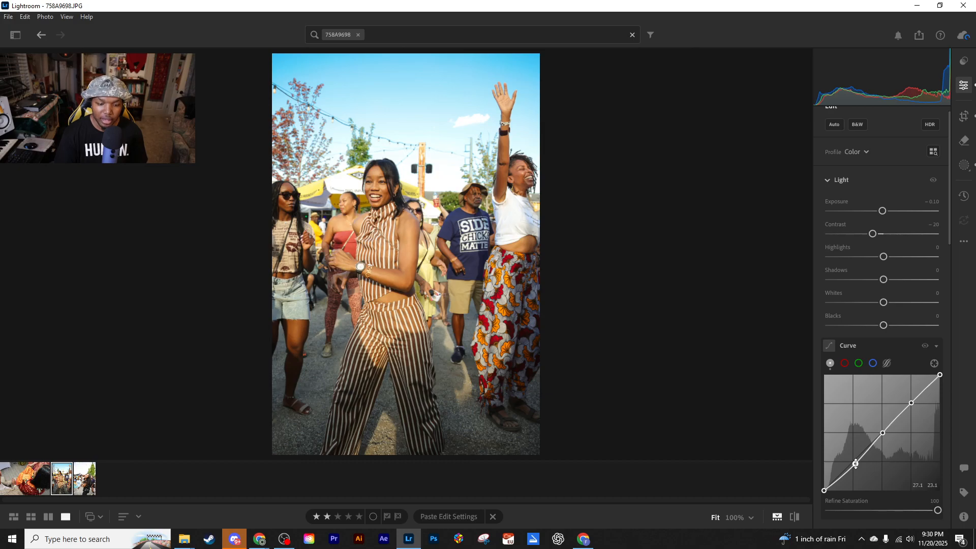
{"action": "left_click_drag", "start_coordinate": [855, 463], "coordinate": [855, 462]}
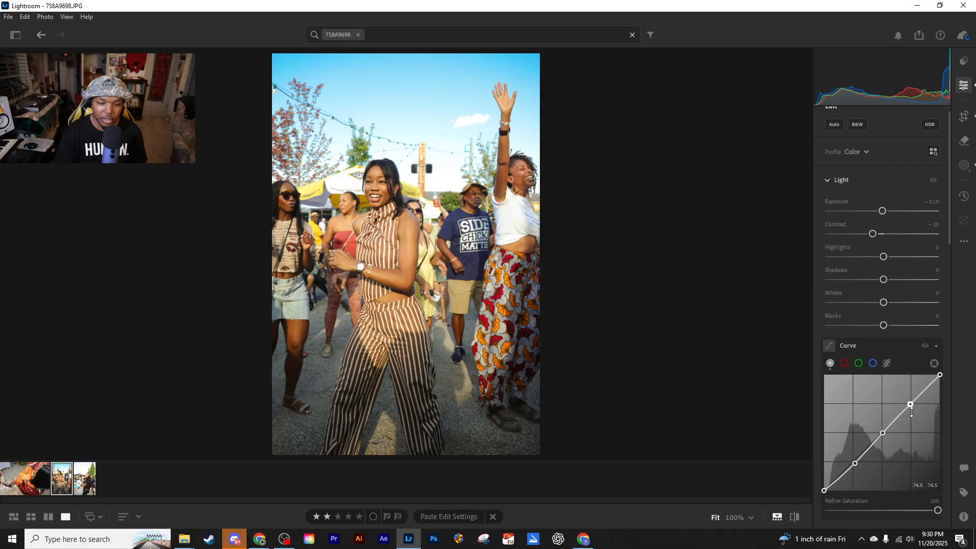
{"action": "left_click_drag", "start_coordinate": [910, 405], "coordinate": [908, 402]}
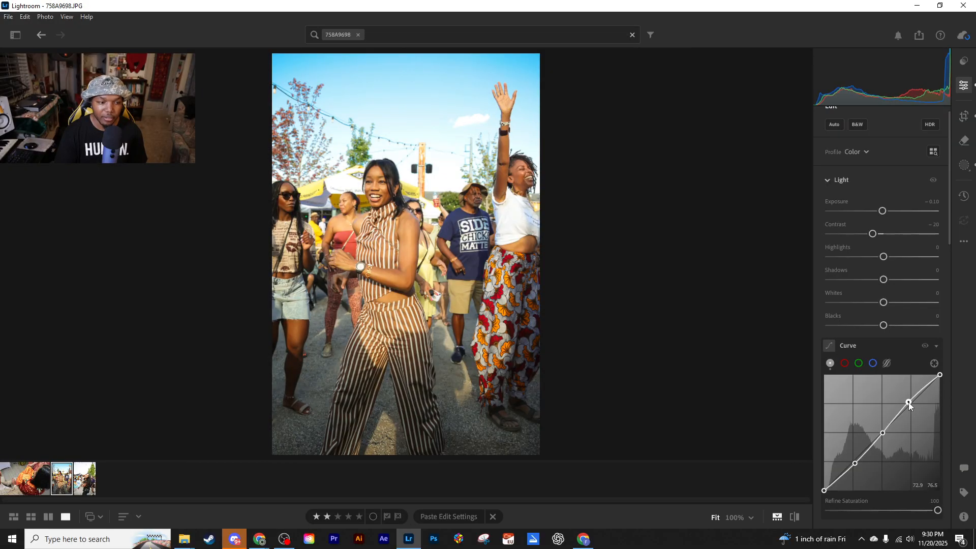
{"action": "double_click", "coordinate": [908, 401]}
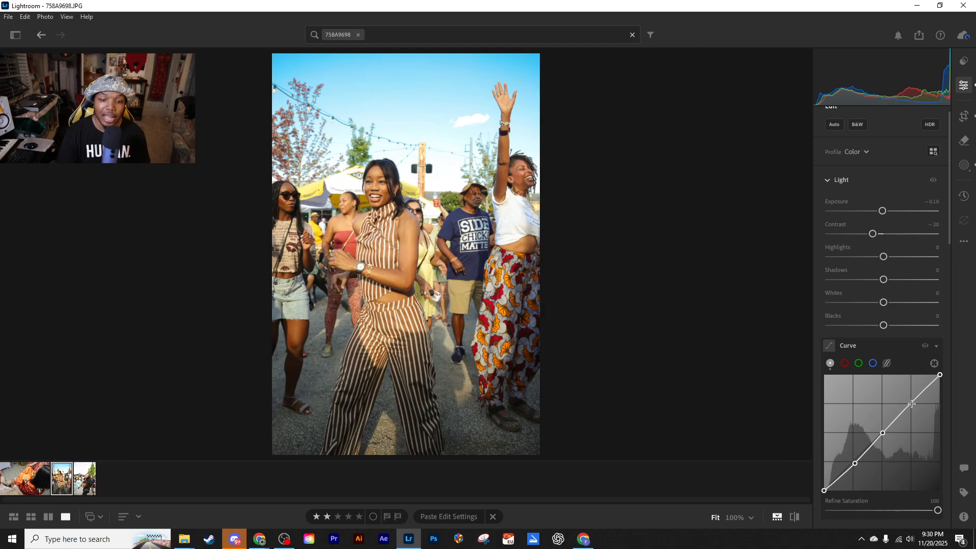
{"action": "left_click", "coordinate": [911, 405]}
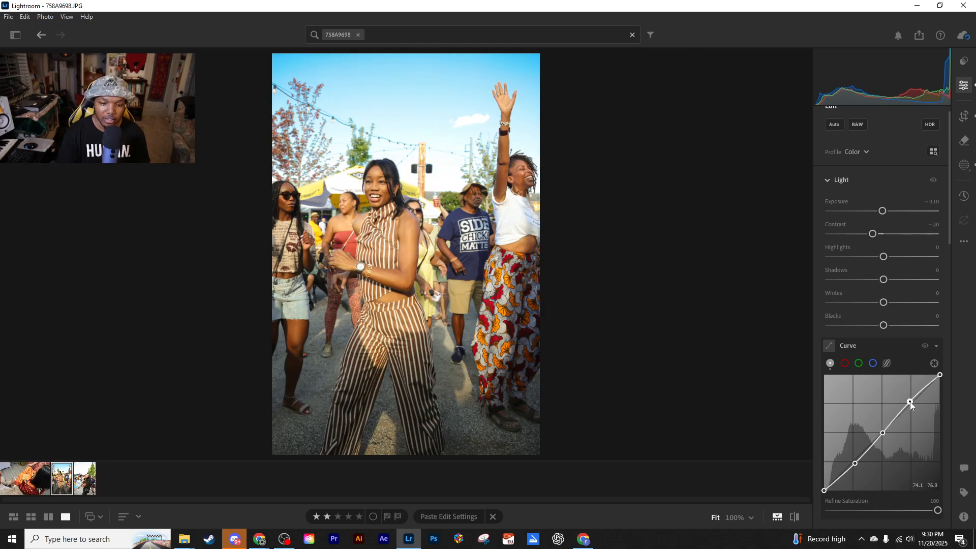
{"action": "left_click_drag", "start_coordinate": [911, 404], "coordinate": [908, 402]}
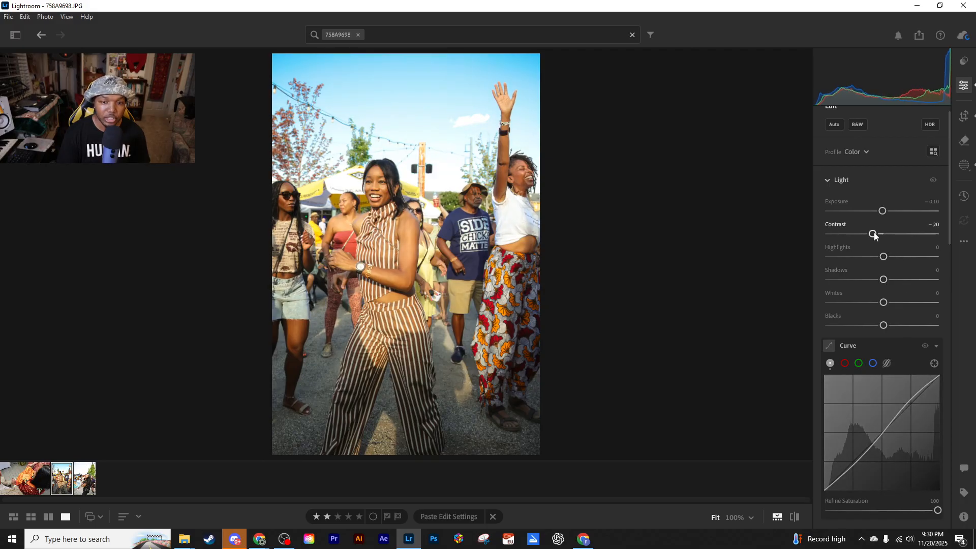
Try a Contrast of -41 with a slightly raised black endpoint and a slightly lowered white endpoint on the tone curve, viewed at 33%.
{"action": "left_click_drag", "start_coordinate": [872, 234], "coordinate": [861, 235]}
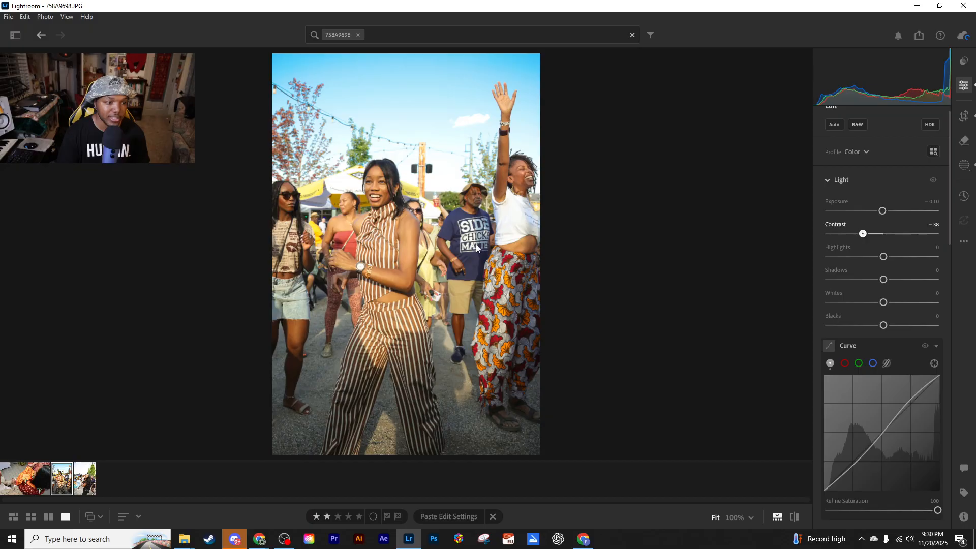
{"action": "left_click", "coordinate": [751, 517]}
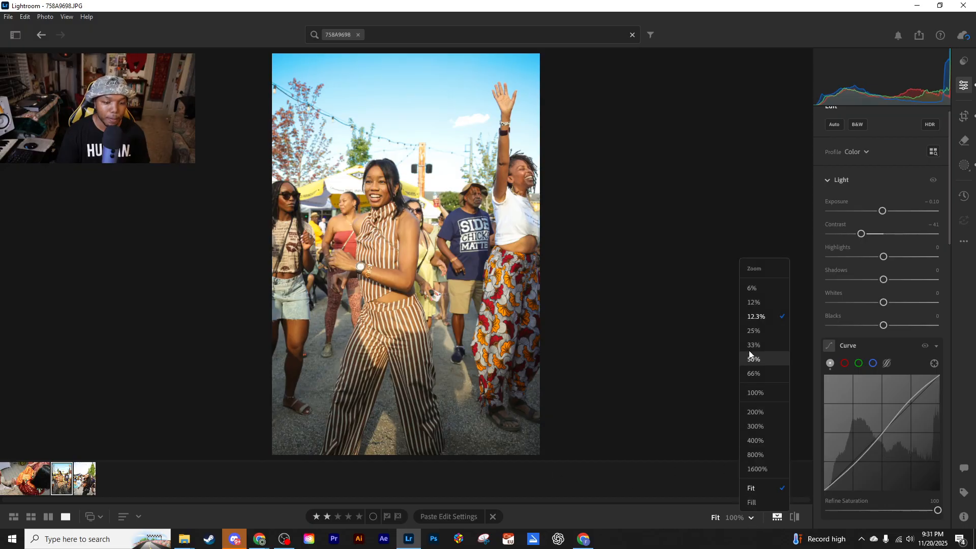
{"action": "left_click", "coordinate": [754, 339]}
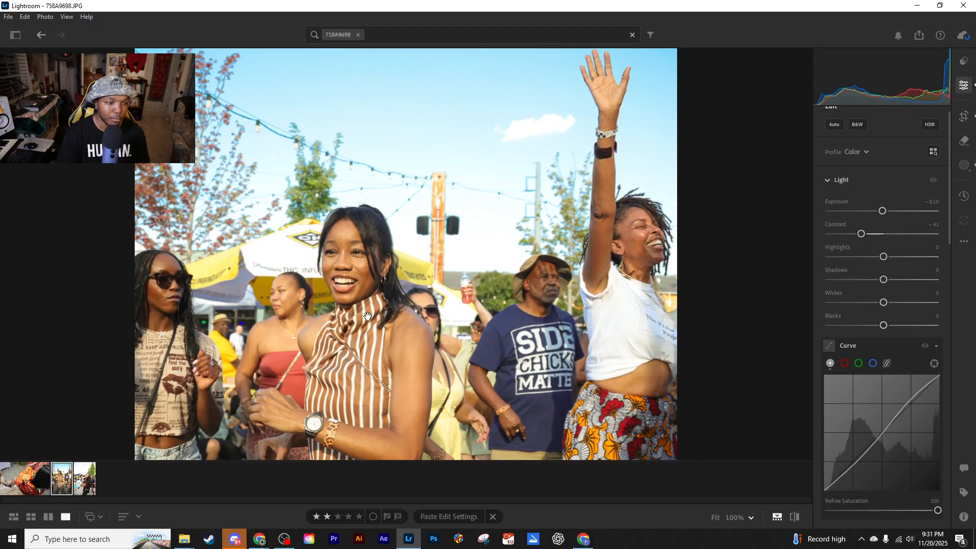
{"action": "left_click_drag", "start_coordinate": [368, 316], "coordinate": [363, 243]}
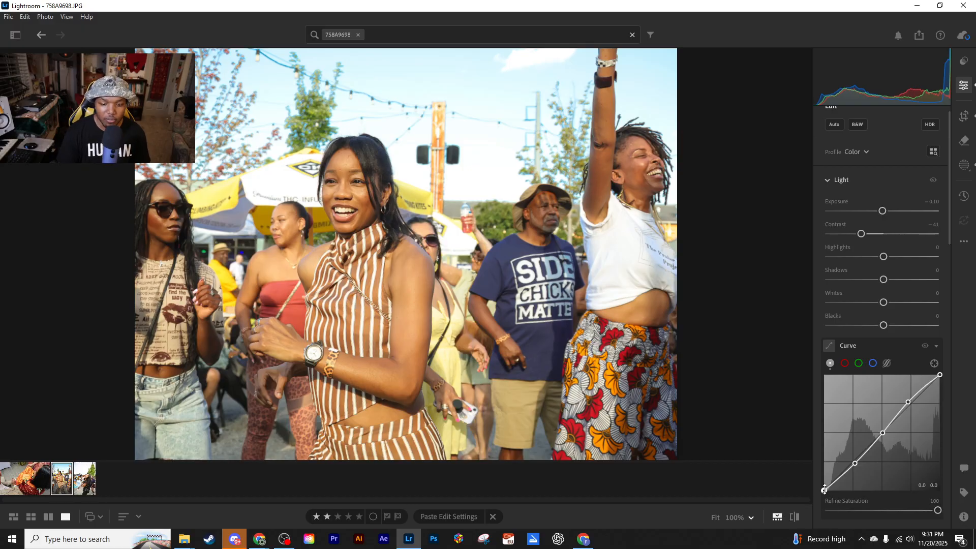
{"action": "left_click_drag", "start_coordinate": [825, 491], "coordinate": [824, 489]}
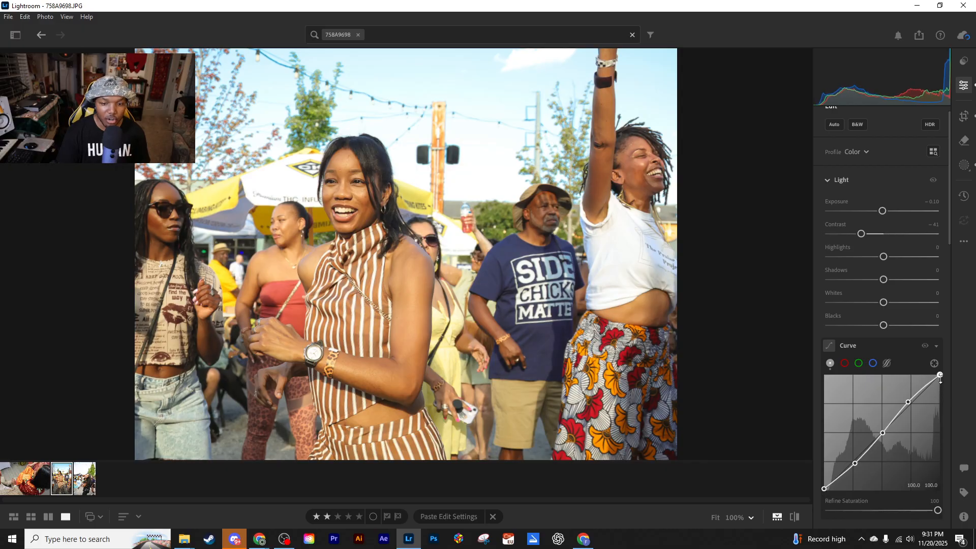
{"action": "left_click_drag", "start_coordinate": [940, 378], "coordinate": [940, 376]}
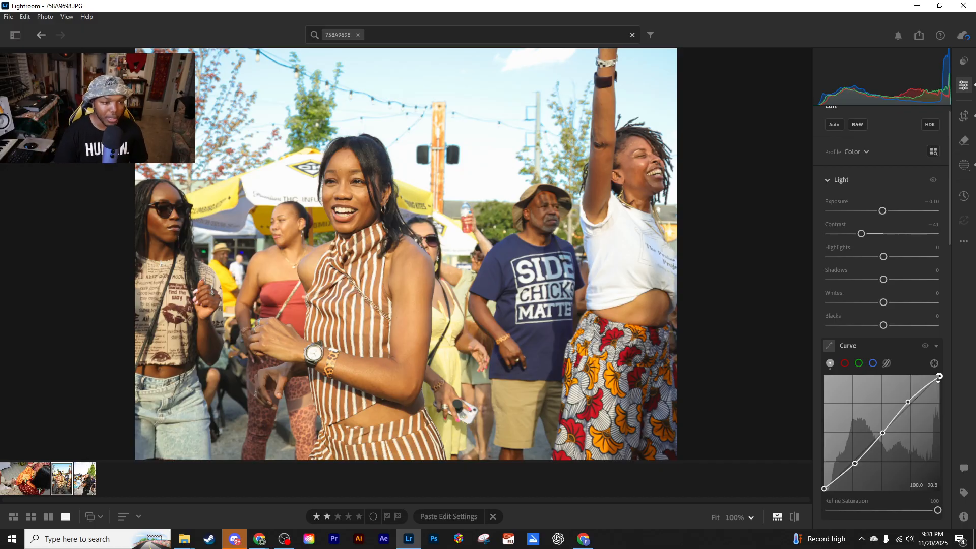
Undo the curve endpoint and contrast changes, and ease the curve's highlights point back to the diagonal.
{"action": "key", "text": "ctrl+z"}
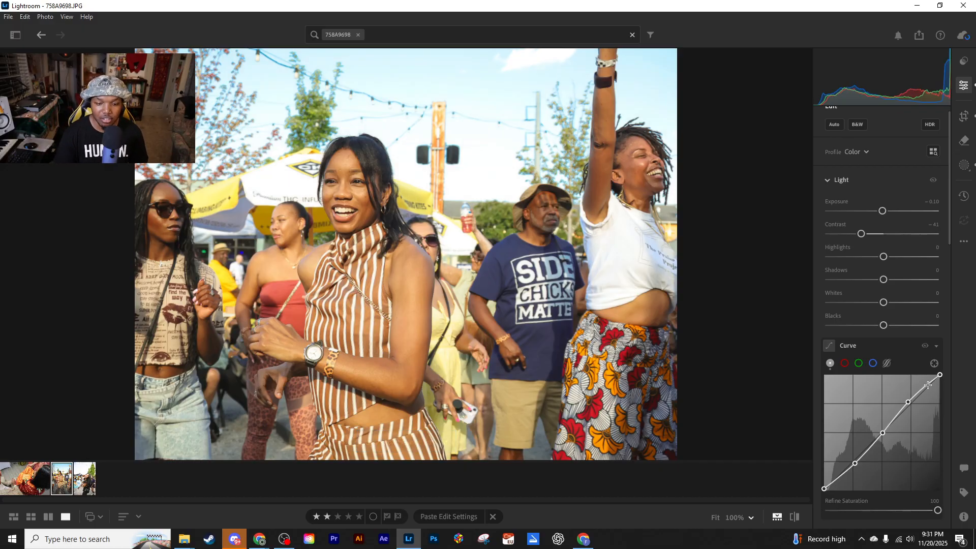
{"action": "key", "text": "ctrl+z"}
{"action": "key", "text": "ctrl+z"}
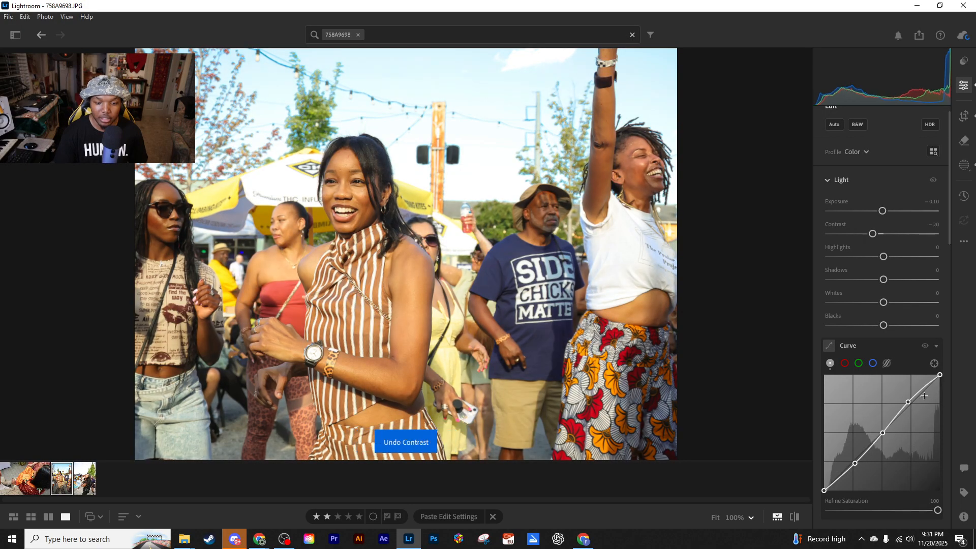
{"action": "left_click_drag", "start_coordinate": [909, 405], "coordinate": [911, 404]}
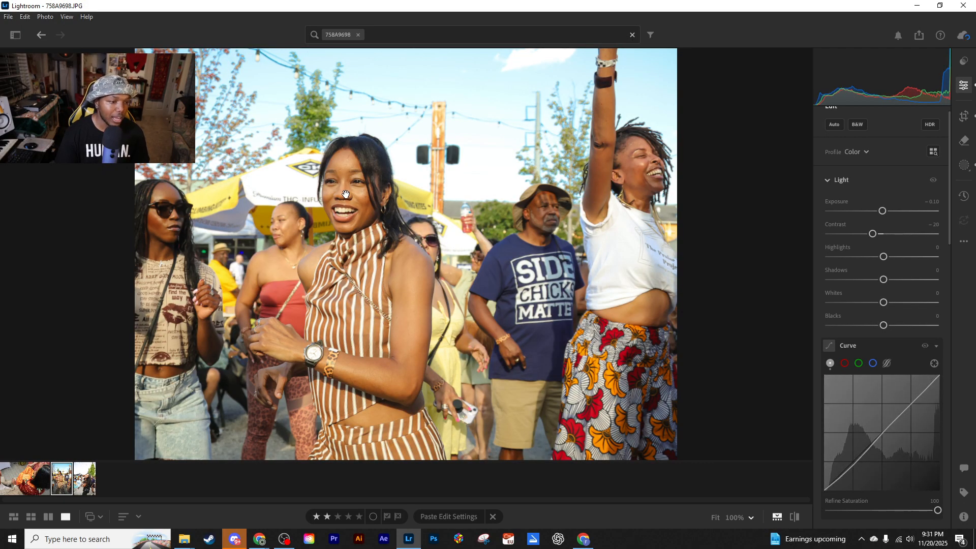
Compare the edited photo with the original repeatedly at the closer zoom, looking at skin tones, clothing and sky.
{"action": "scroll", "coordinate": [343, 196], "scroll_direction": "down", "scroll_amount": 2}
{"action": "left_click_drag", "start_coordinate": [336, 189], "coordinate": [333, 232]}
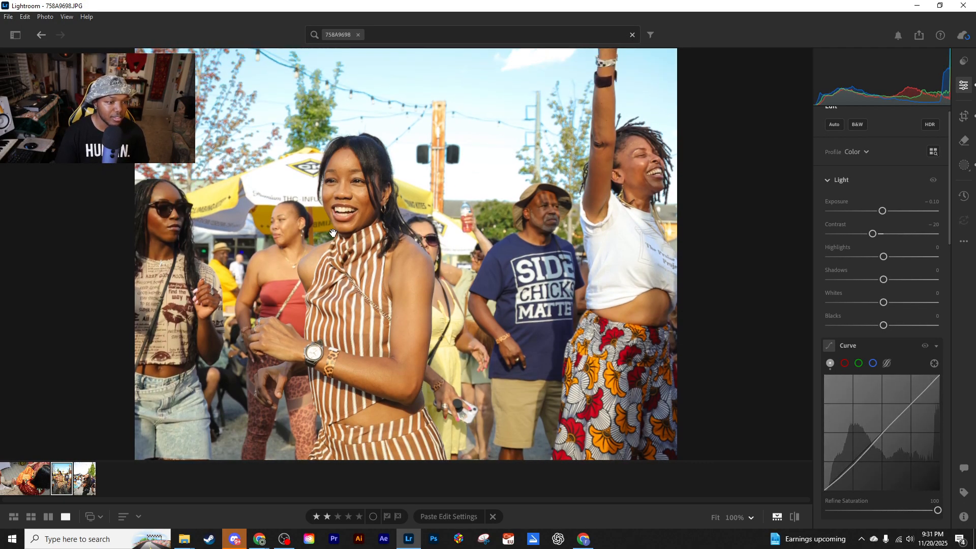
{"action": "key", "text": "backslash"}
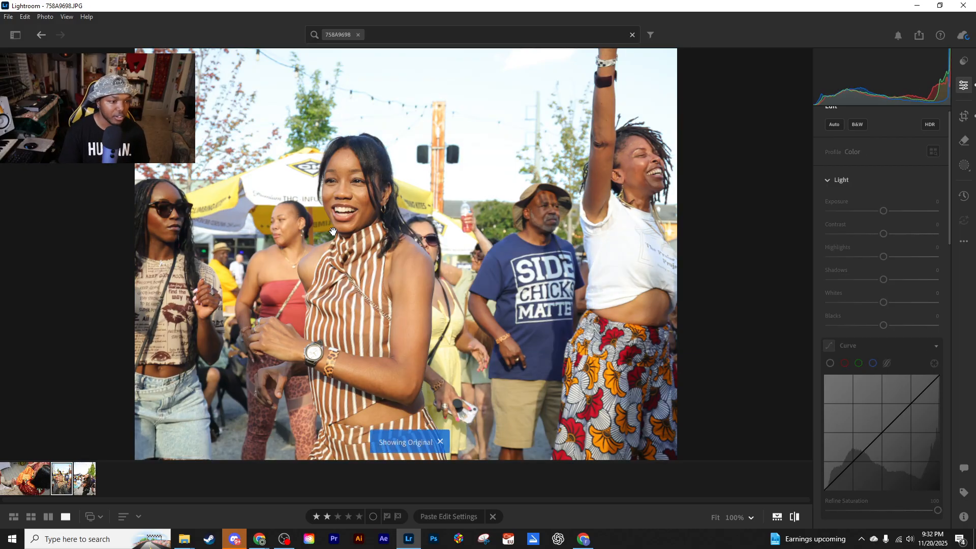
{"action": "key", "text": "backslash"}
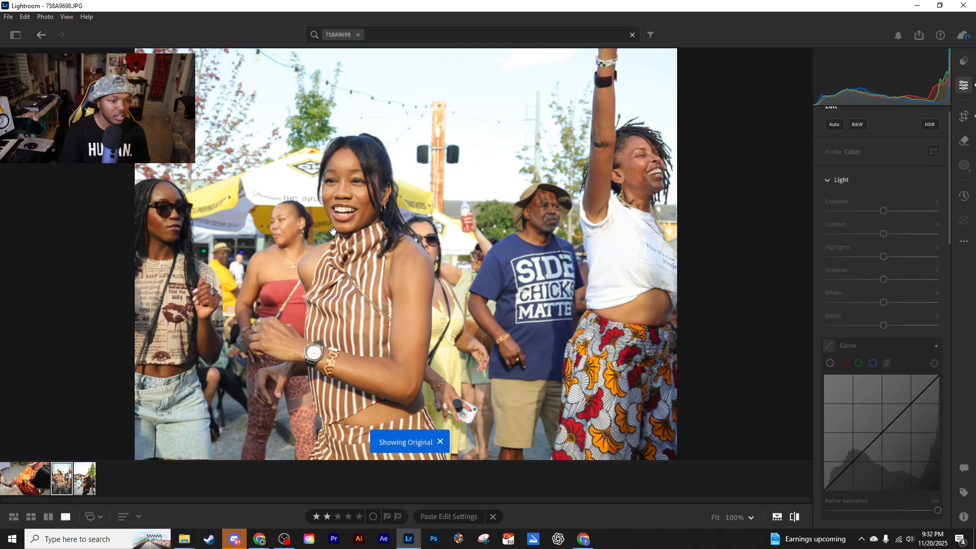
{"action": "key", "text": "backslash"}
{"action": "key", "text": "backslash"}
{"action": "key", "text": "backslash"}
{"action": "key", "text": "backslash"}
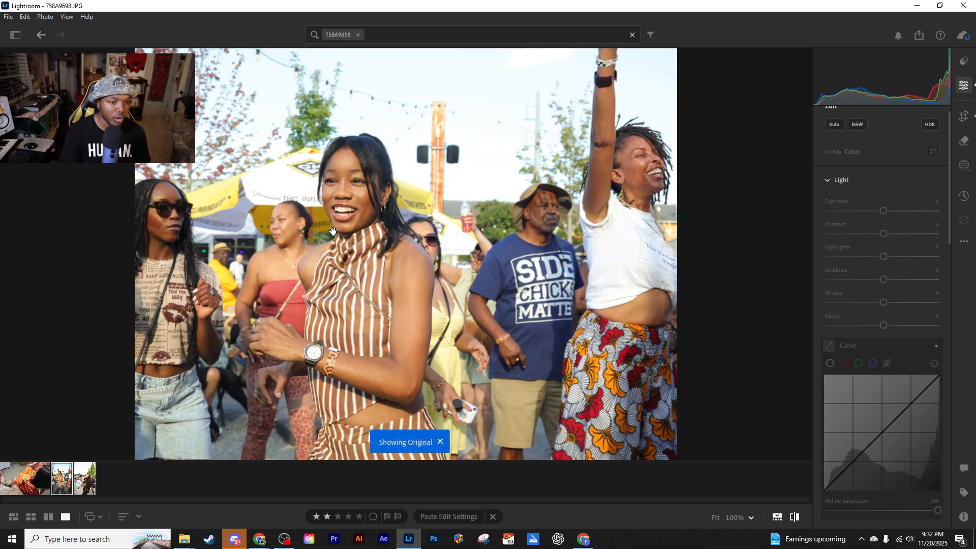
{"action": "key", "text": "backslash"}
{"action": "key", "text": "backslash"}
{"action": "key", "text": "backslash"}
{"action": "key", "text": "backslash"}
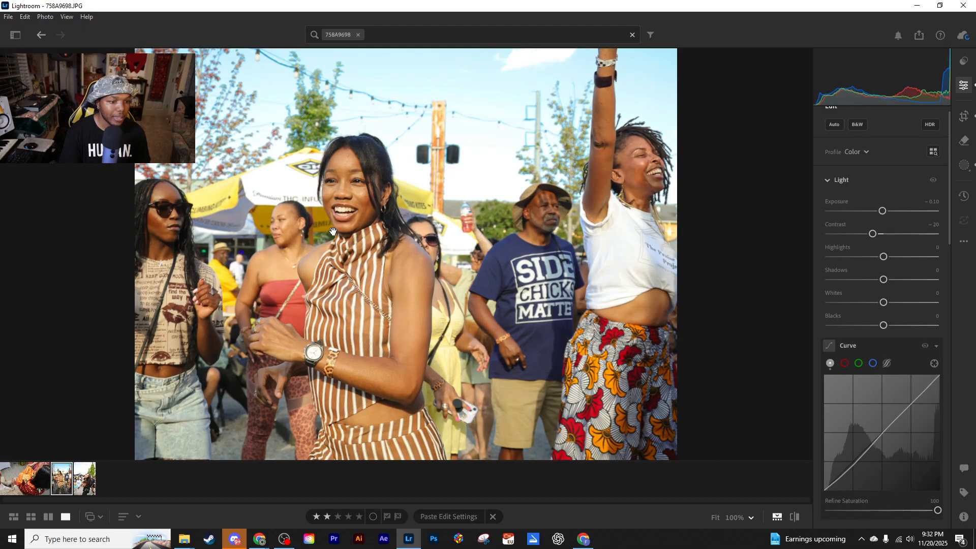
{"action": "key", "text": "backslash"}
{"action": "key", "text": "backslash"}
{"action": "key", "text": "backslash"}
{"action": "key", "text": "backslash"}
{"action": "key", "text": "backslash"}
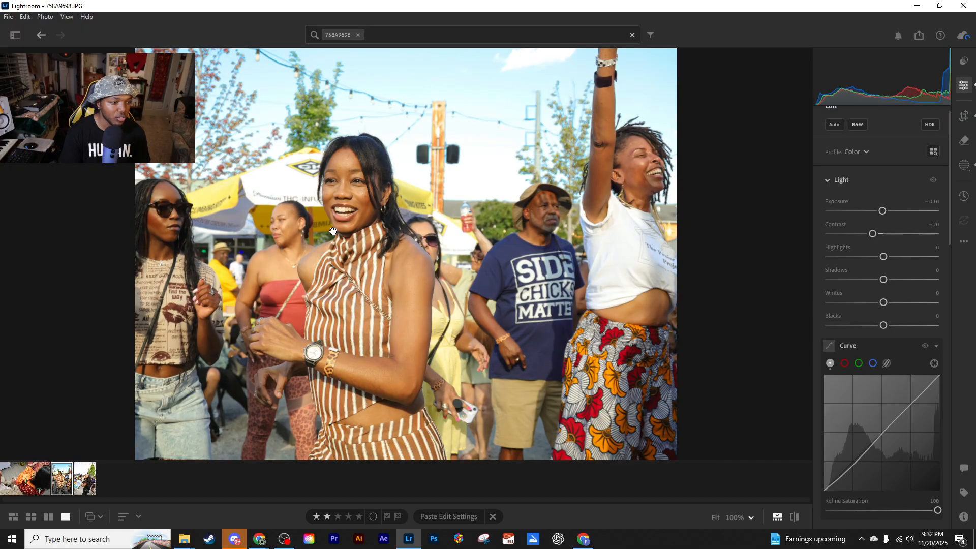
{"action": "key", "text": "backslash"}
{"action": "key", "text": "backslash"}
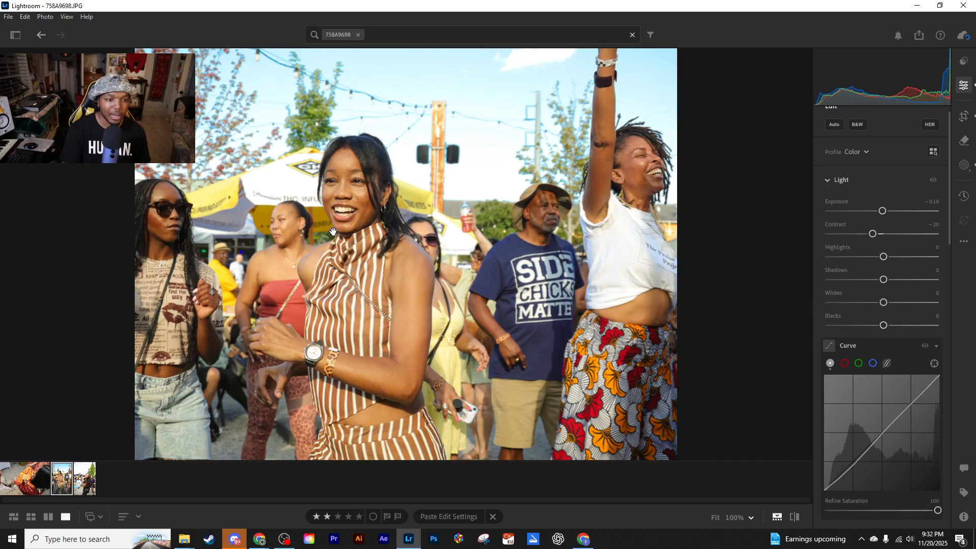
Examine the edges of the power lines, tree and raised arm against the sky, both up close and in the full photo.
{"action": "left_click", "coordinate": [393, 222]}
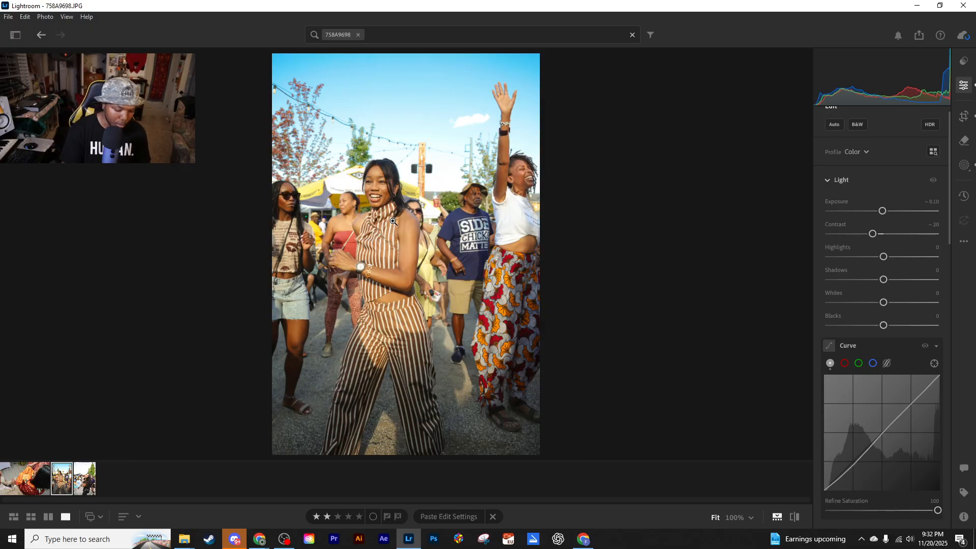
{"action": "left_click", "coordinate": [476, 161]}
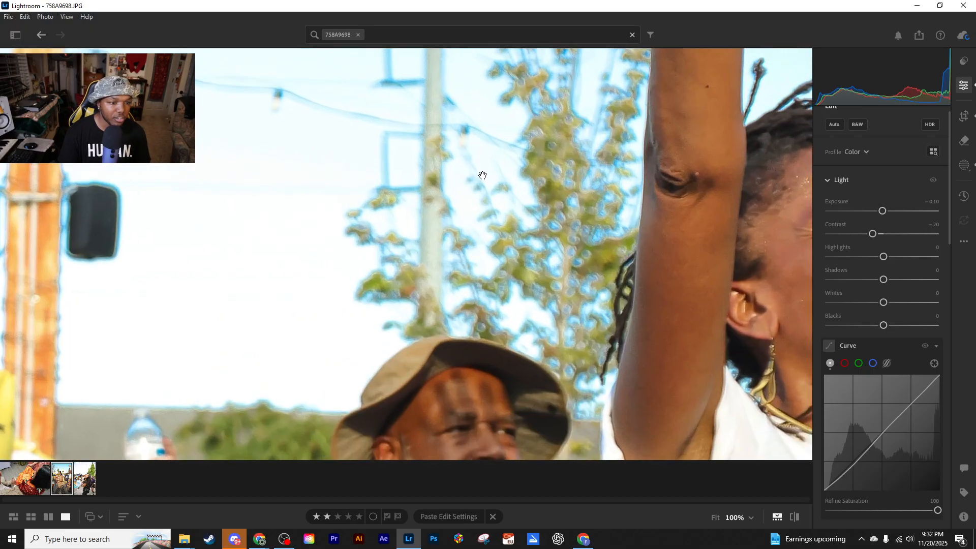
{"action": "left_click", "coordinate": [483, 175]}
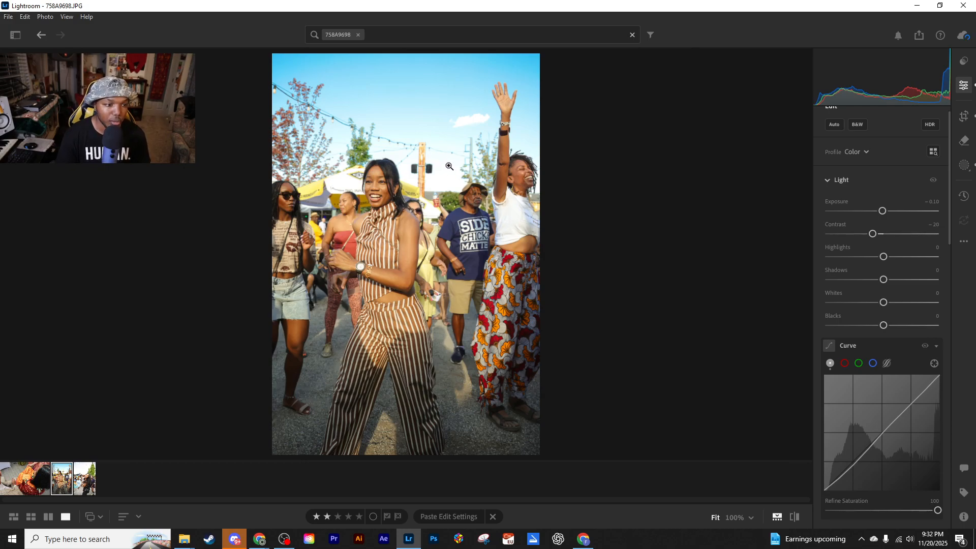
{"action": "left_click", "coordinate": [477, 162]}
{"action": "left_click_drag", "start_coordinate": [431, 163], "coordinate": [444, 207]}
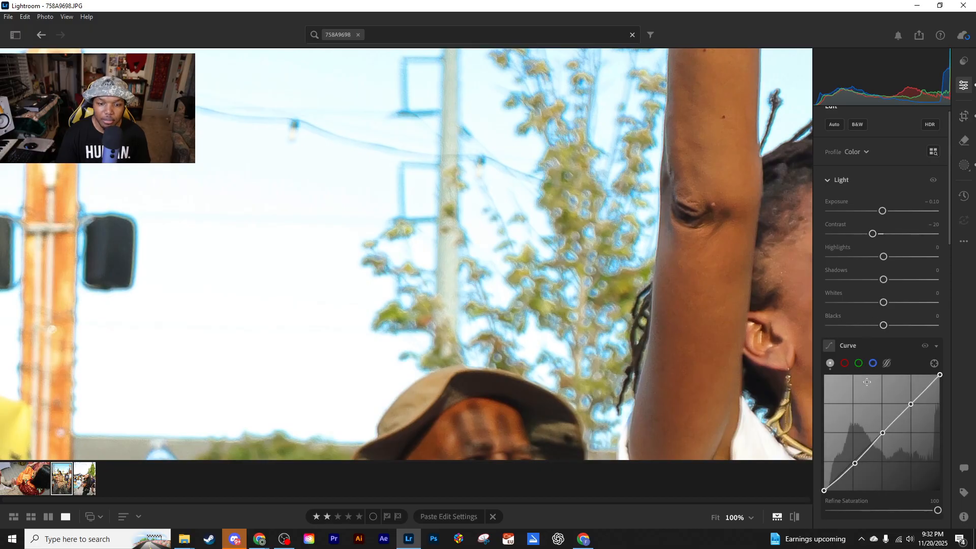
{"action": "scroll", "coordinate": [873, 377], "scroll_direction": "down", "scroll_amount": 5}
{"action": "scroll", "coordinate": [912, 337], "scroll_direction": "down", "scroll_amount": 3}
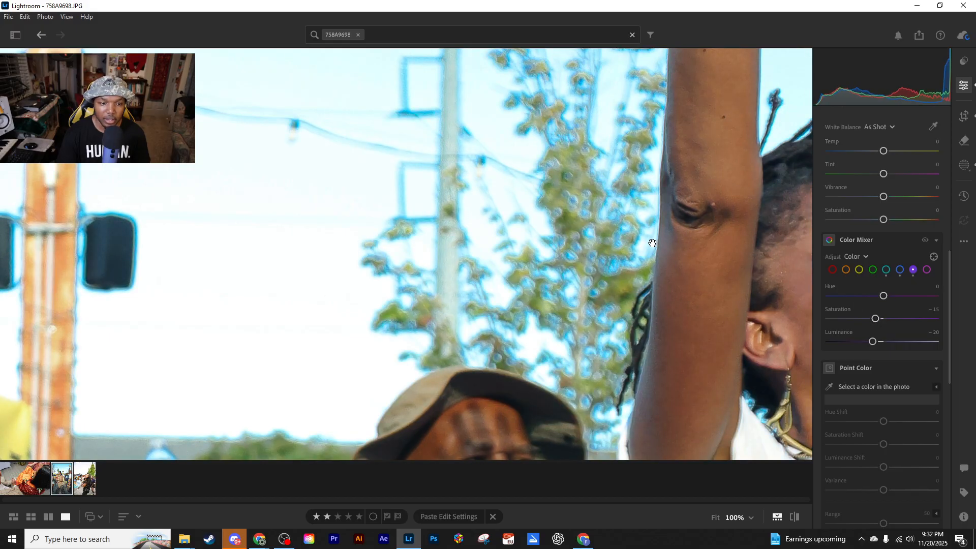
{"action": "left_click", "coordinate": [651, 239]}
{"action": "left_click", "coordinate": [476, 155]}
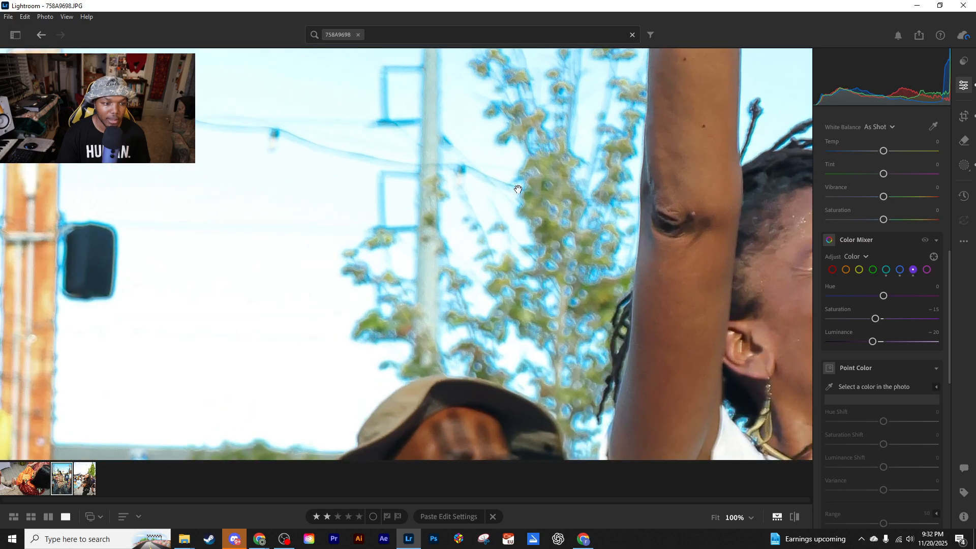
{"action": "left_click_drag", "start_coordinate": [523, 195], "coordinate": [541, 226]}
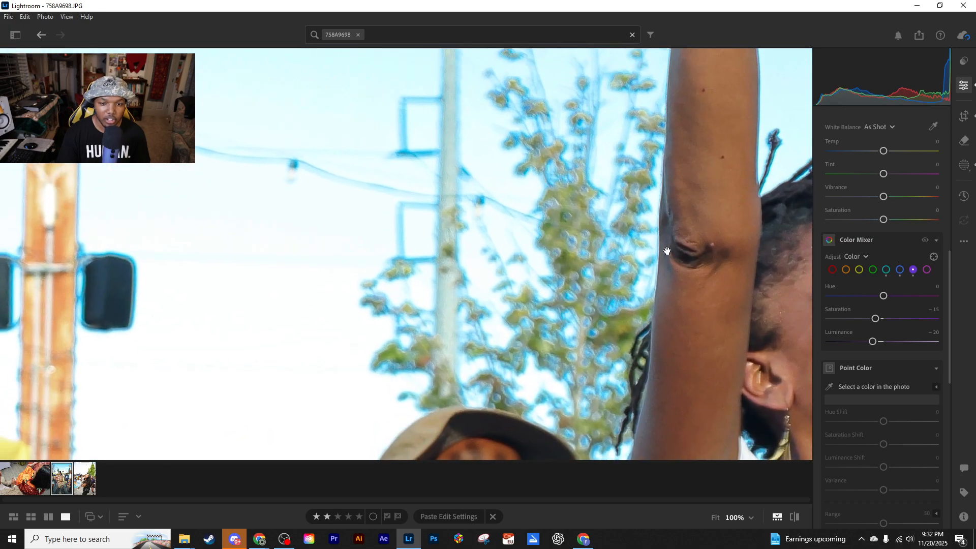
{"action": "left_click", "coordinate": [481, 198]}
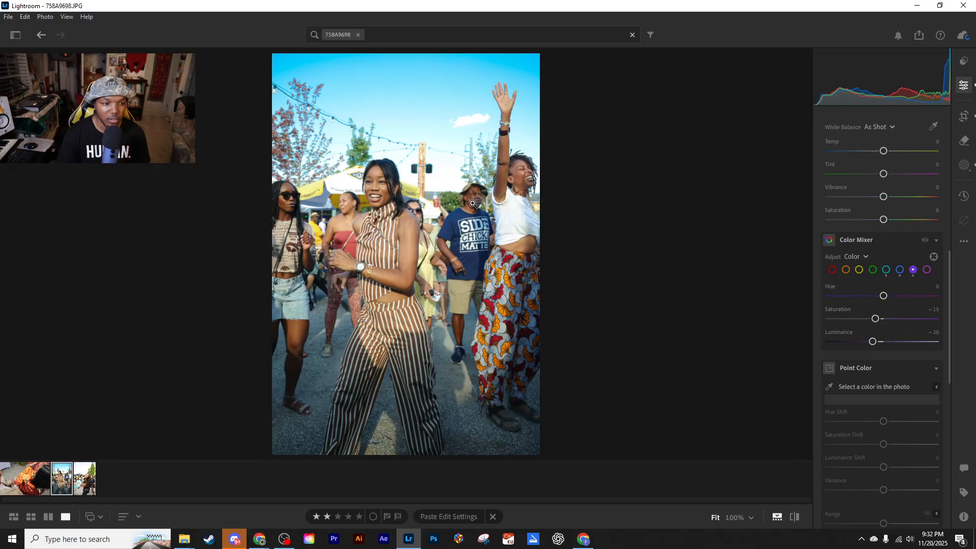
{"action": "left_click", "coordinate": [474, 163]}
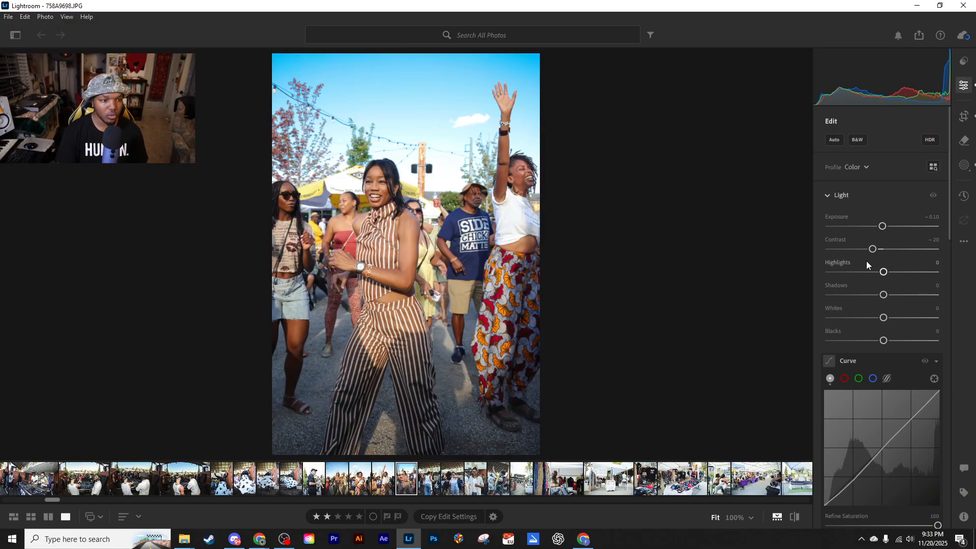
Compare the photo with its original and set the purple Saturation and Luminance to -9 in the Color Mixer.
{"action": "key", "text": "backslash"}
{"action": "key", "text": "backslash"}
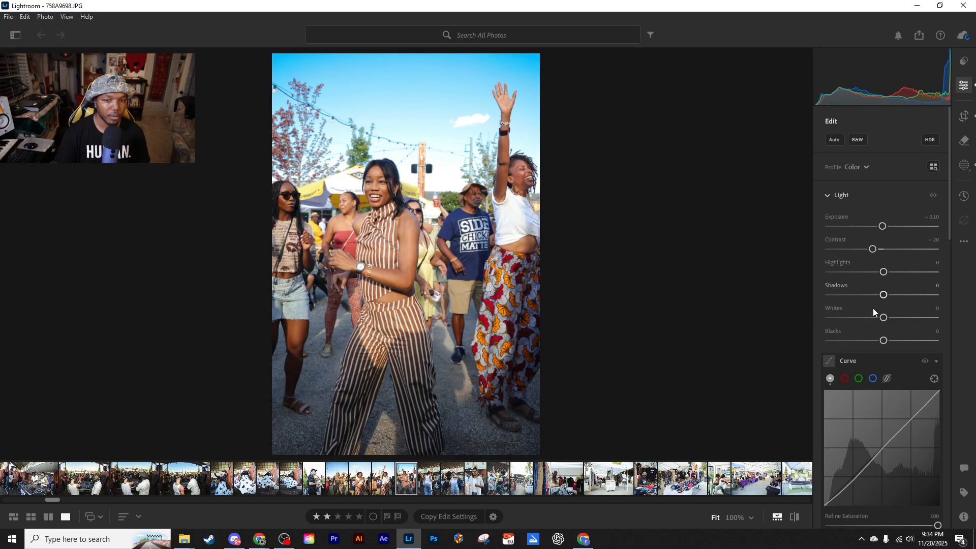
{"action": "scroll", "coordinate": [879, 351], "scroll_direction": "down", "scroll_amount": 6}
{"action": "scroll", "coordinate": [886, 377], "scroll_direction": "down", "scroll_amount": 8}
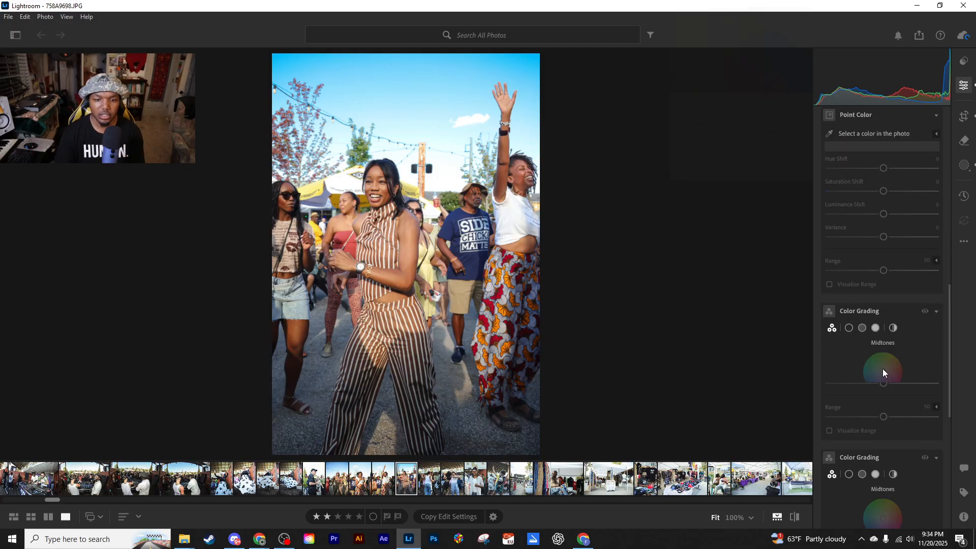
{"action": "scroll", "coordinate": [883, 372], "scroll_direction": "up", "scroll_amount": 5}
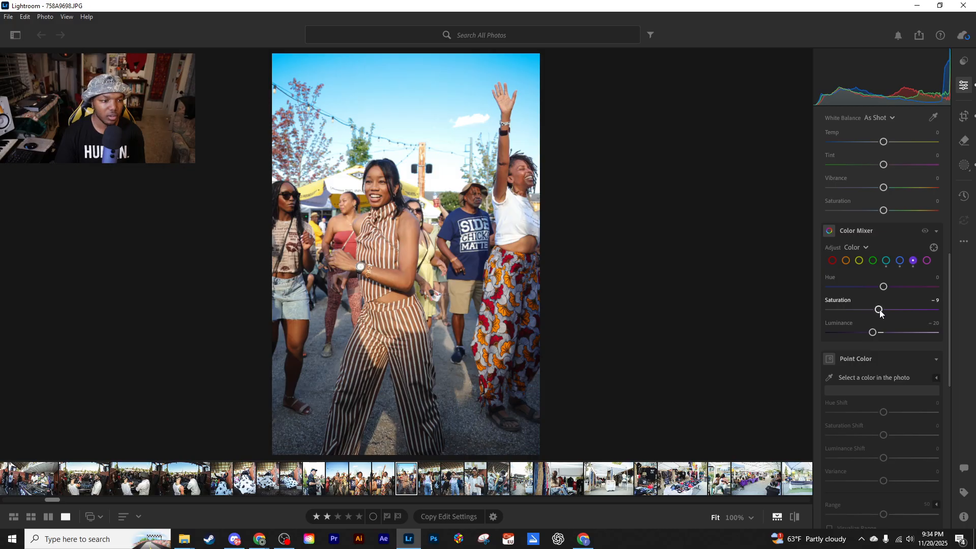
{"action": "left_click_drag", "start_coordinate": [877, 332], "coordinate": [879, 332]}
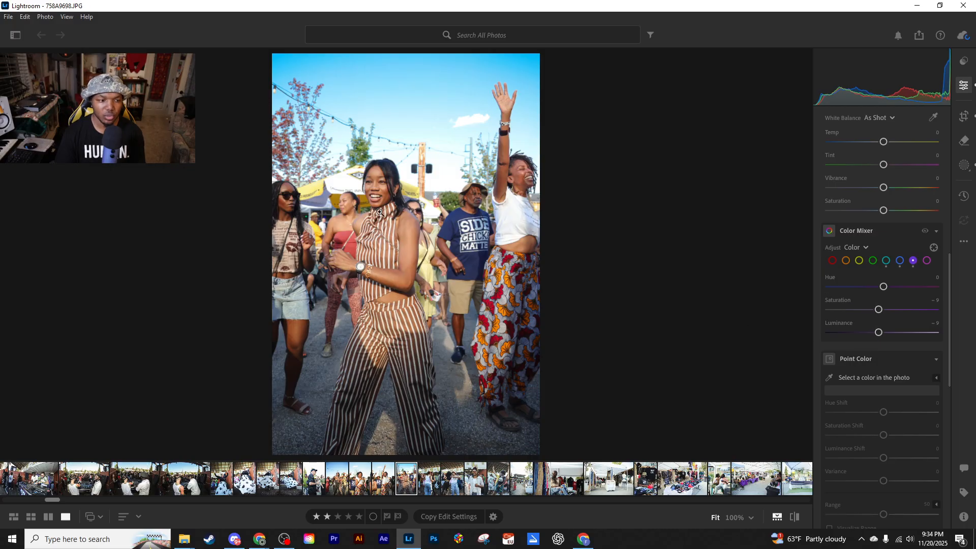
Set the blue Hue to +2 with the Color Mixer's targeted adjustment on the fringe around the utility pole.
{"action": "left_click", "coordinate": [474, 162]}
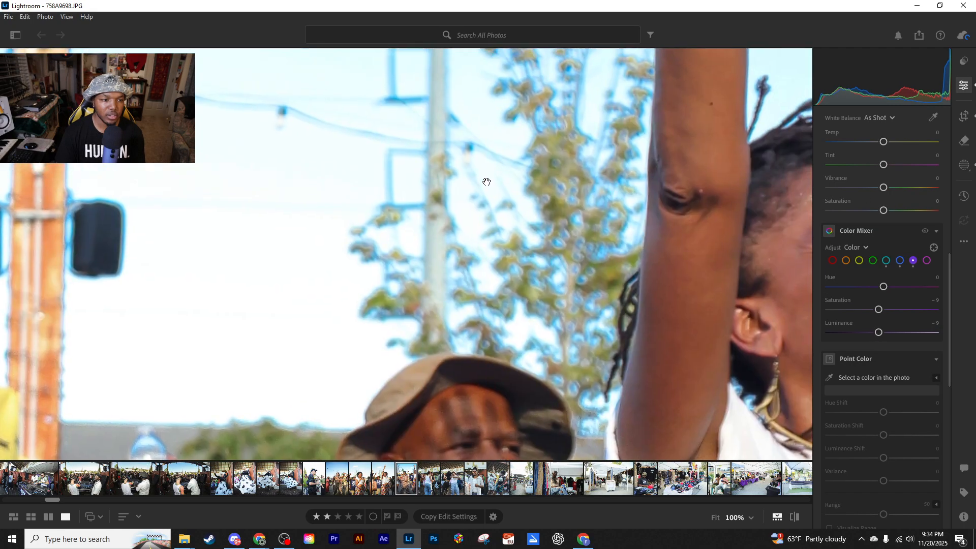
{"action": "left_click", "coordinate": [933, 248]}
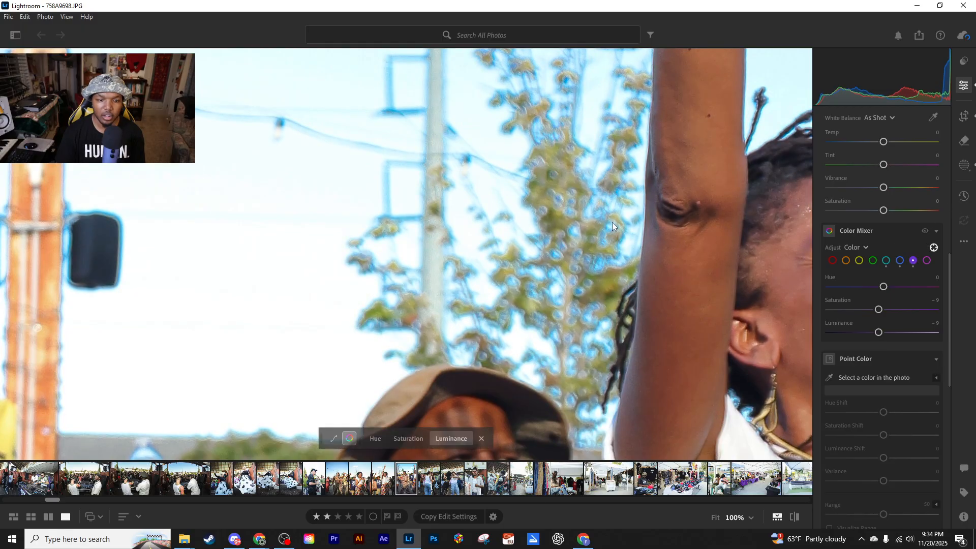
{"action": "left_click", "coordinate": [390, 432]}
{"action": "left_click_drag", "start_coordinate": [325, 435], "coordinate": [239, 206]}
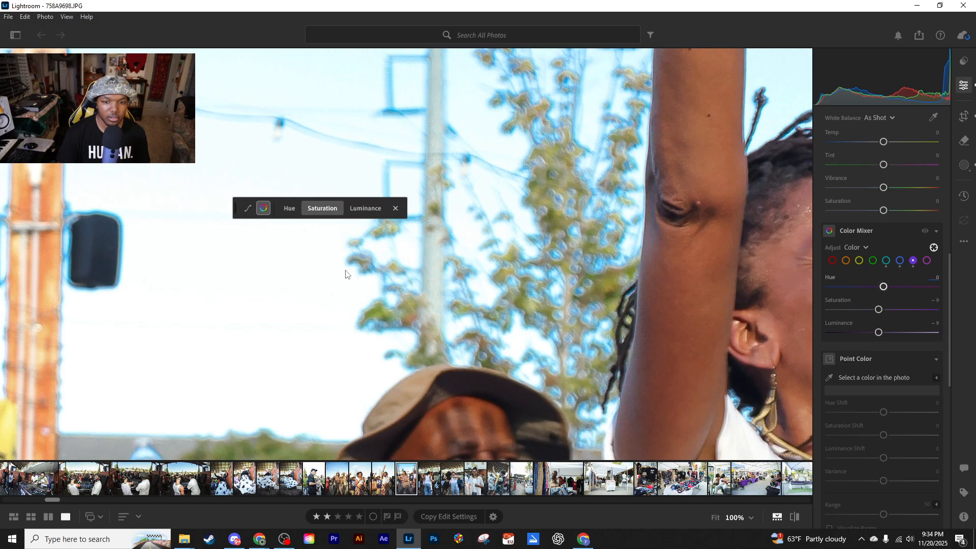
{"action": "left_click", "coordinate": [360, 209]}
{"action": "left_click", "coordinate": [316, 209]}
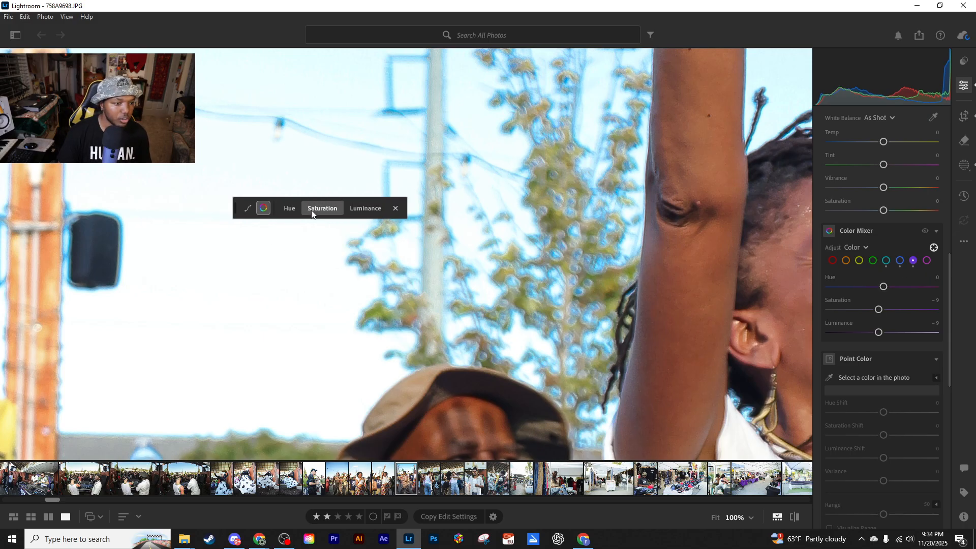
{"action": "left_click", "coordinate": [288, 210]}
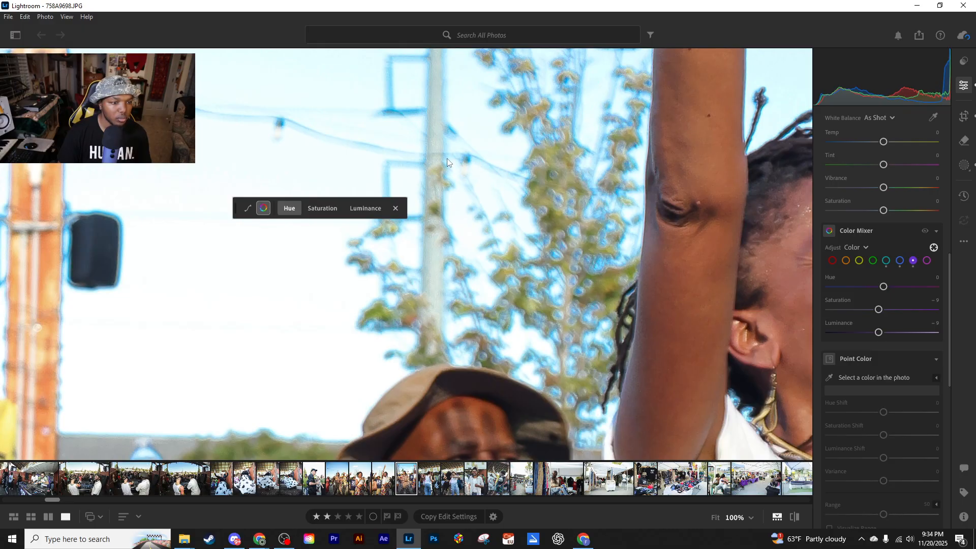
{"action": "left_click", "coordinate": [465, 155]}
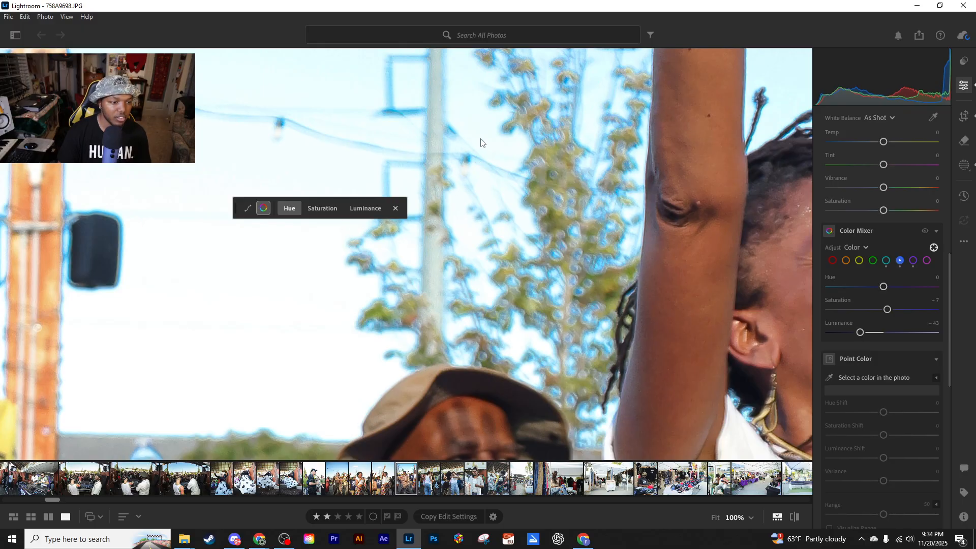
{"action": "left_click", "coordinate": [391, 105]}
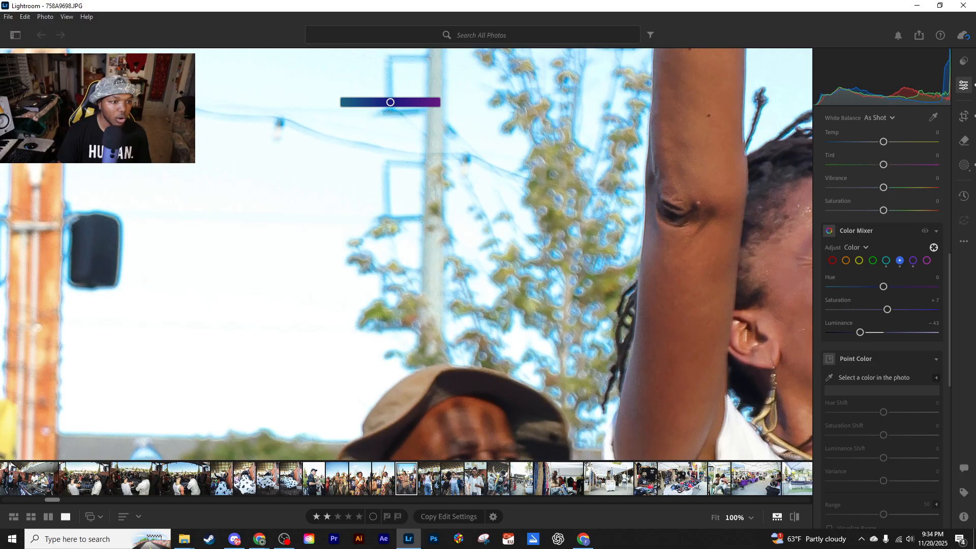
{"action": "mouse_move", "coordinate": [391, 102]}
{"action": "left_mouse_down"}
{"action": "mouse_move", "coordinate": [435, 100]}
{"action": "mouse_move", "coordinate": [345, 102]}
{"action": "mouse_move", "coordinate": [391, 102]}
{"action": "left_mouse_up"}
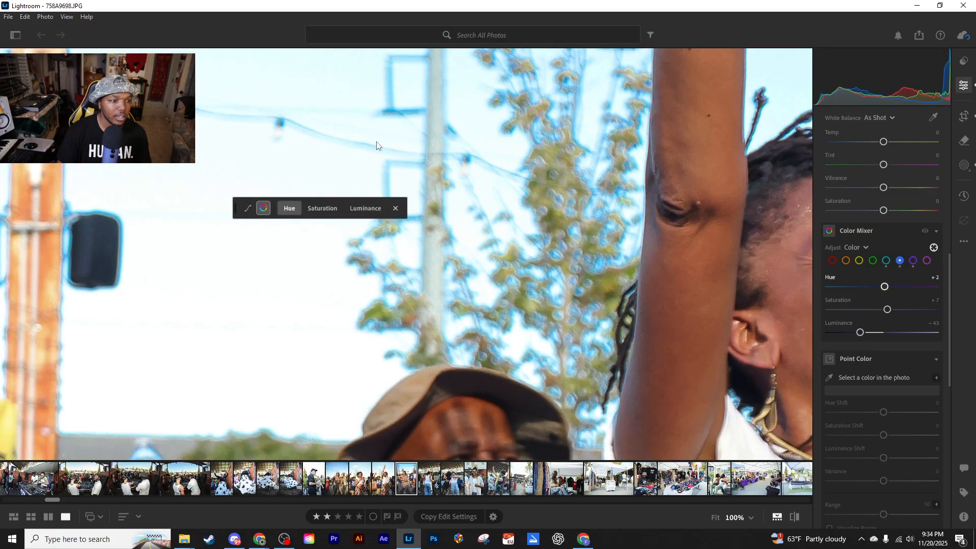
Set the blue Luminance to -7 and Saturation to +11 using targeted adjustment around the utility pole, and return to the full photo.
{"action": "left_click", "coordinate": [364, 209]}
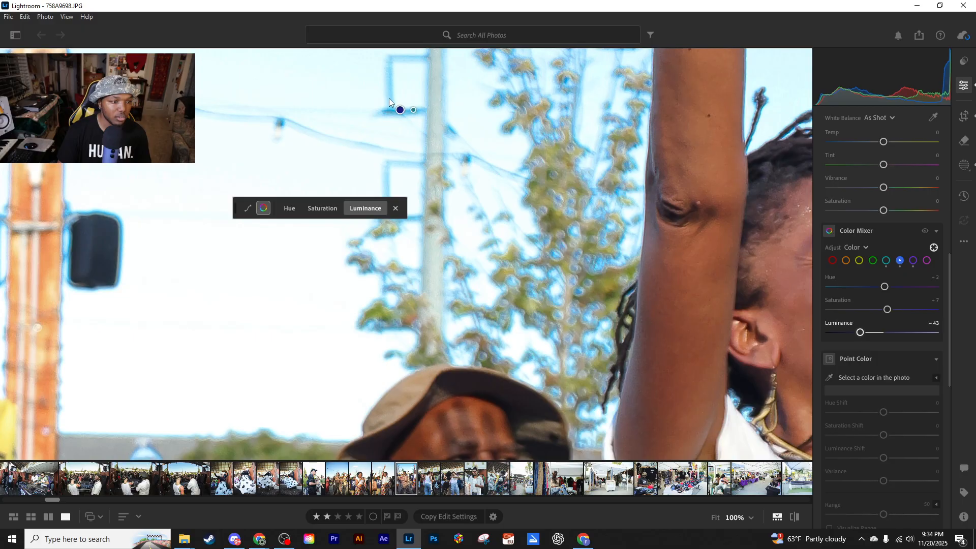
{"action": "left_click_drag", "start_coordinate": [390, 104], "coordinate": [344, 98]}
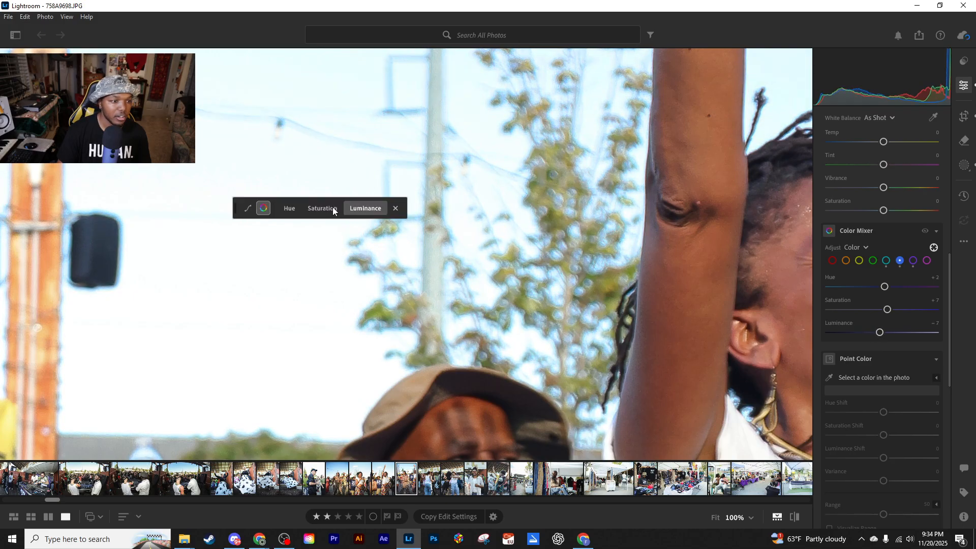
{"action": "left_click", "coordinate": [318, 207]}
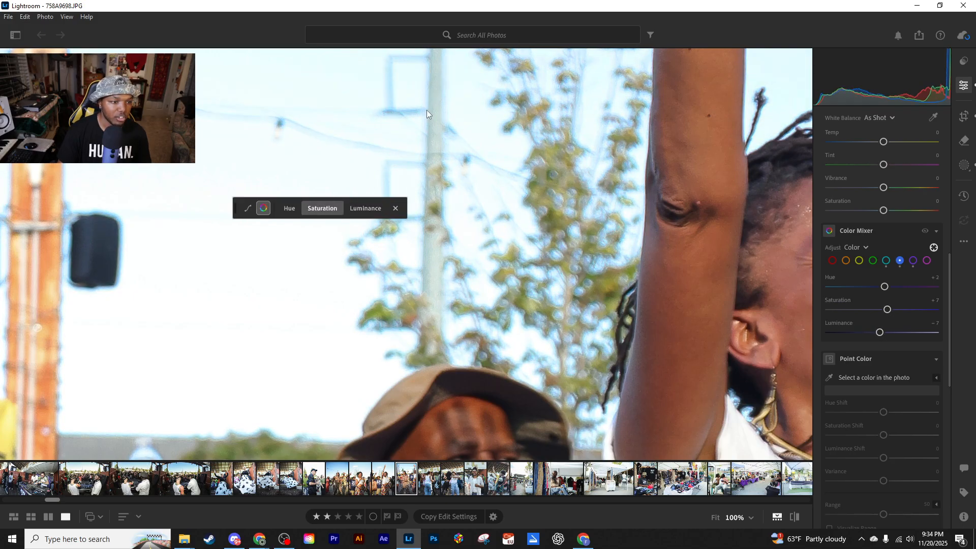
{"action": "left_click_drag", "start_coordinate": [415, 109], "coordinate": [419, 110]}
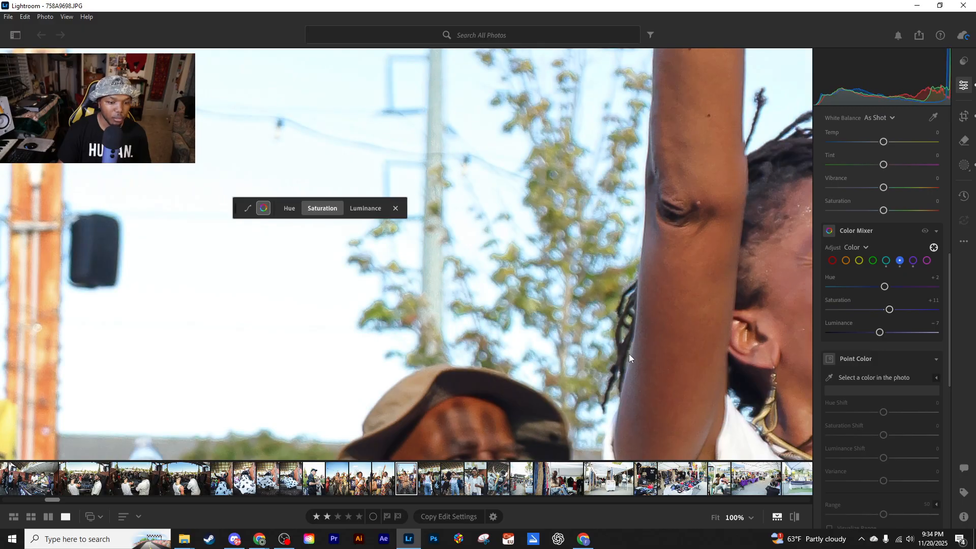
{"action": "left_click", "coordinate": [717, 517]}
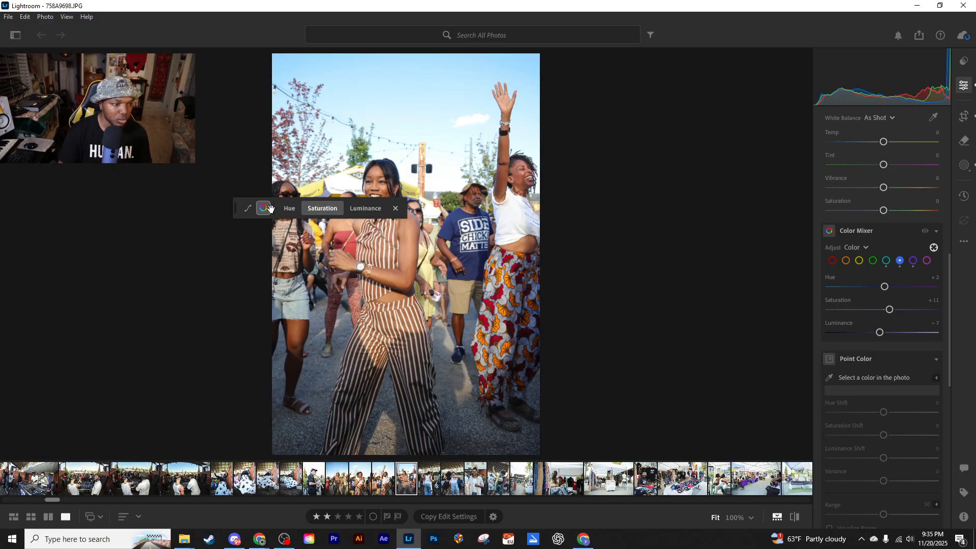
Try a targeted hue shift on the reds near the central woman's striped top, and undo it.
{"action": "left_click", "coordinate": [247, 208]}
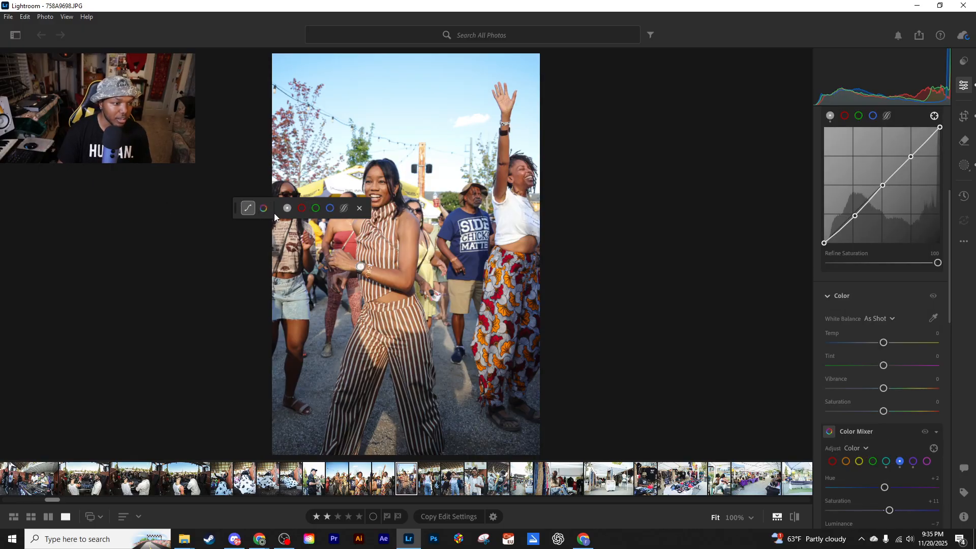
{"action": "left_click_drag", "start_coordinate": [366, 201], "coordinate": [201, 200]}
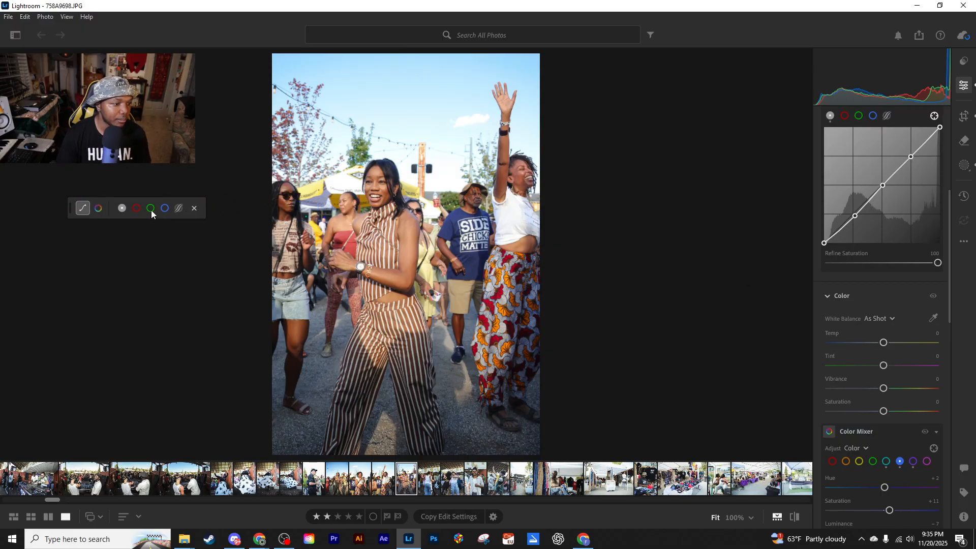
{"action": "left_click", "coordinate": [99, 210]}
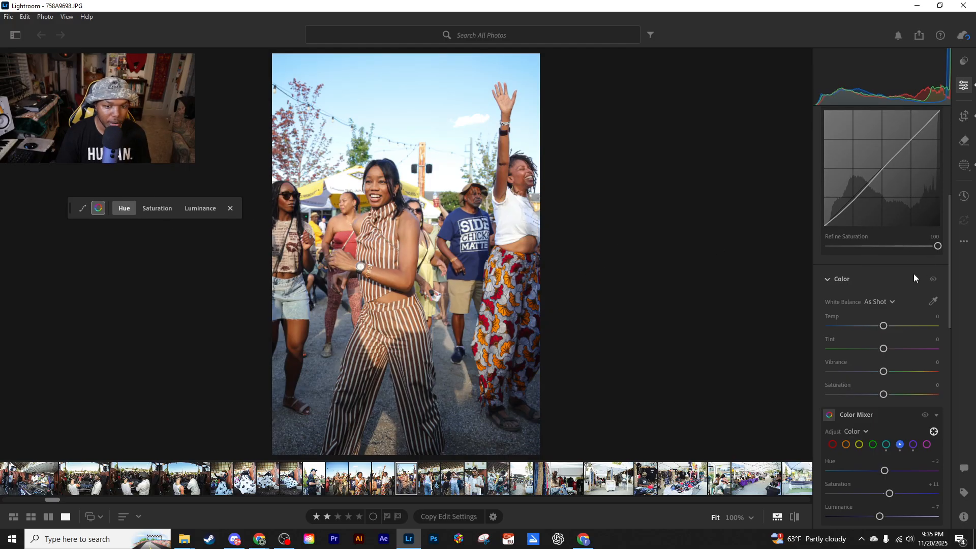
{"action": "scroll", "coordinate": [904, 419], "scroll_direction": "down", "scroll_amount": 1}
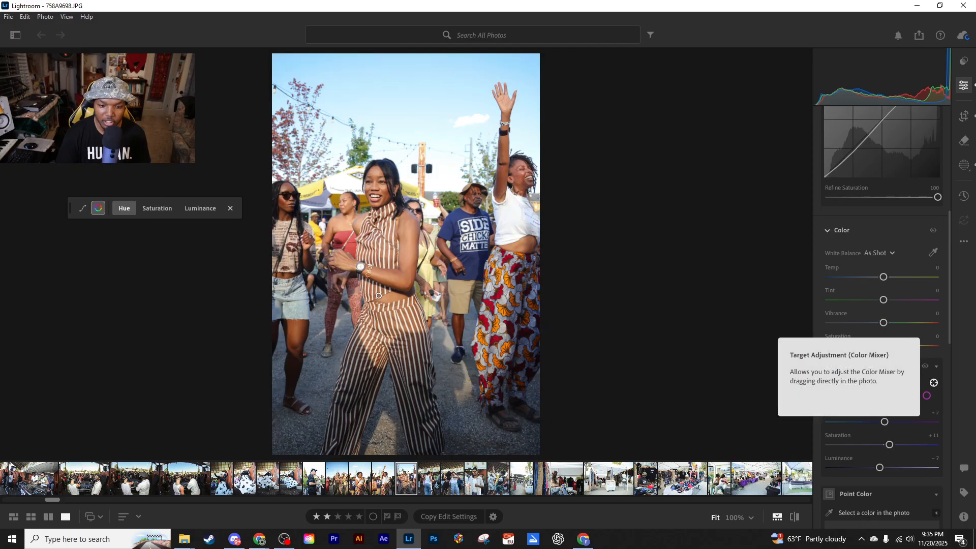
{"action": "left_click", "coordinate": [156, 208]}
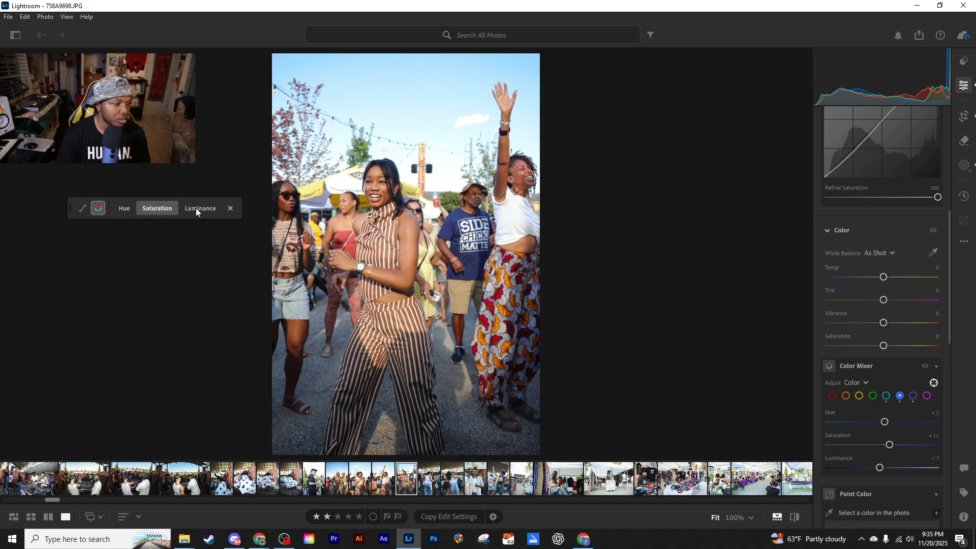
{"action": "left_click", "coordinate": [124, 207]}
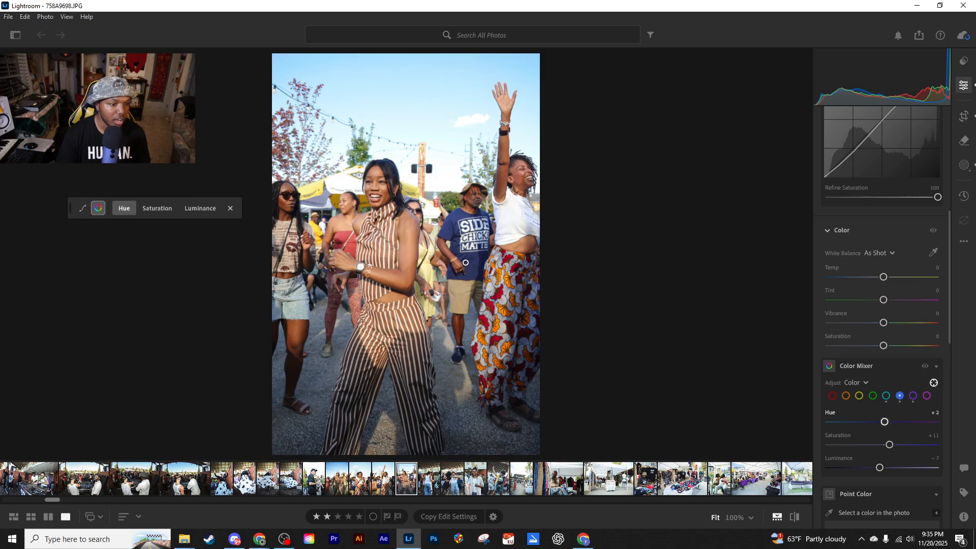
{"action": "mouse_move", "coordinate": [351, 246]}
{"action": "left_mouse_down"}
{"action": "mouse_move", "coordinate": [367, 246]}
{"action": "mouse_move", "coordinate": [313, 246]}
{"action": "mouse_move", "coordinate": [354, 246]}
{"action": "left_mouse_up"}
{"action": "key", "text": "ctrl+z"}
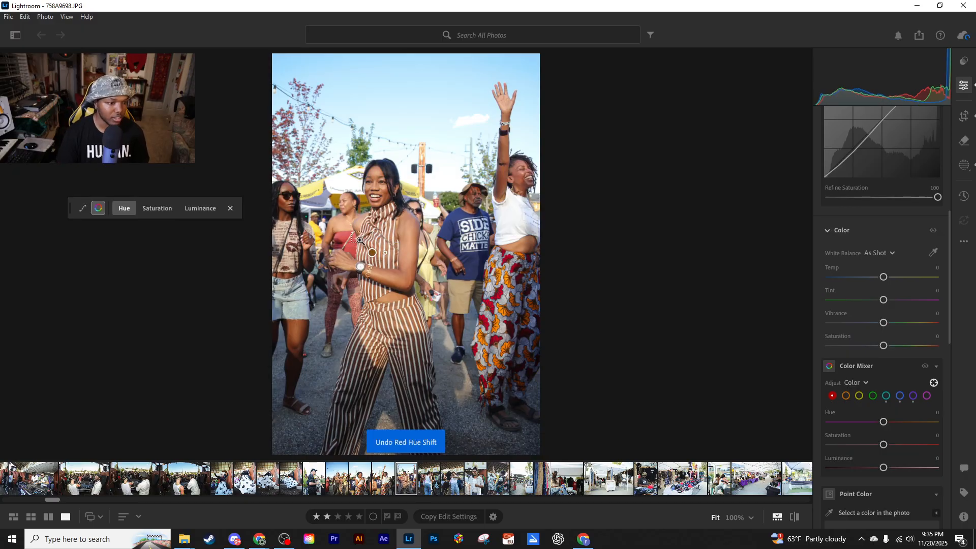
Raise the blue Saturation to +63 with targeted adjustment on the sky, and close the targeted adjustment tool.
{"action": "left_click", "coordinate": [157, 209]}
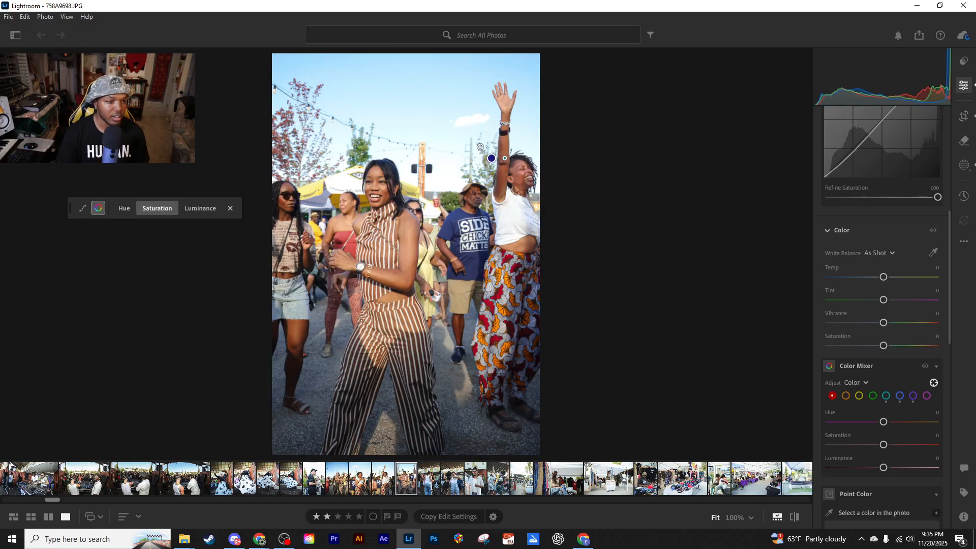
{"action": "left_click_drag", "start_coordinate": [480, 146], "coordinate": [509, 145]}
{"action": "left_click", "coordinate": [231, 208]}
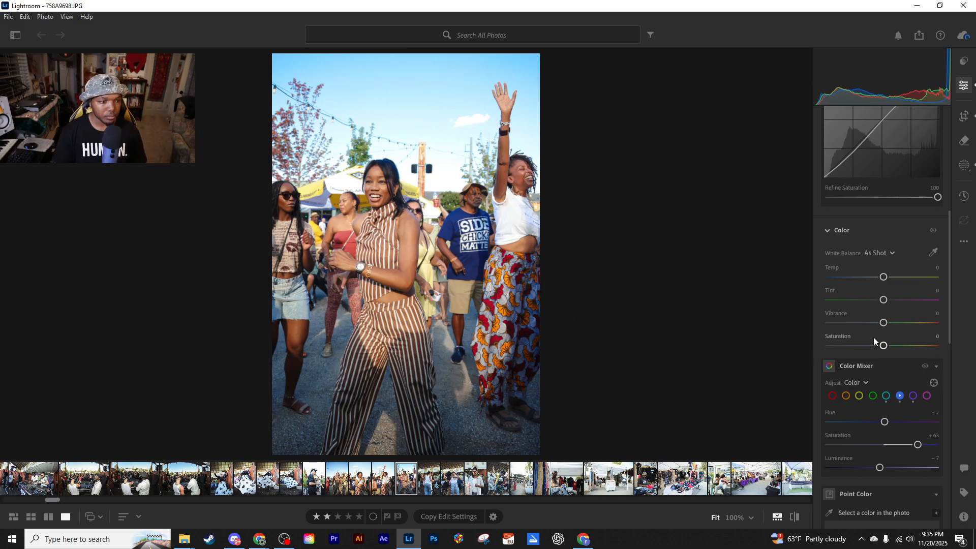
Set Exposure to +0.10, Contrast to -10, and both Shadows and Blacks to -5.
{"action": "scroll", "coordinate": [883, 340], "scroll_direction": "up", "scroll_amount": 5}
{"action": "scroll", "coordinate": [883, 340], "scroll_direction": "up", "scroll_amount": 2}
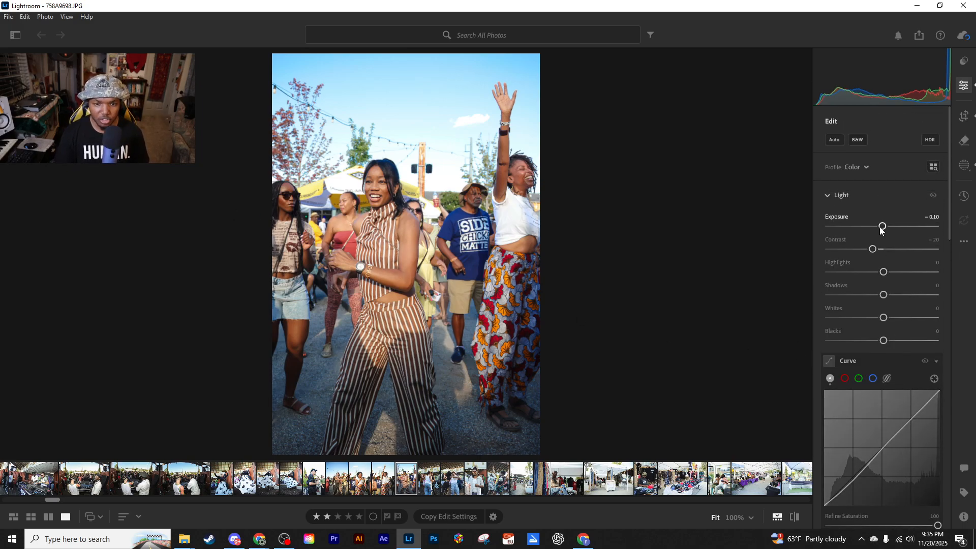
{"action": "left_click_drag", "start_coordinate": [882, 227], "coordinate": [878, 249]}
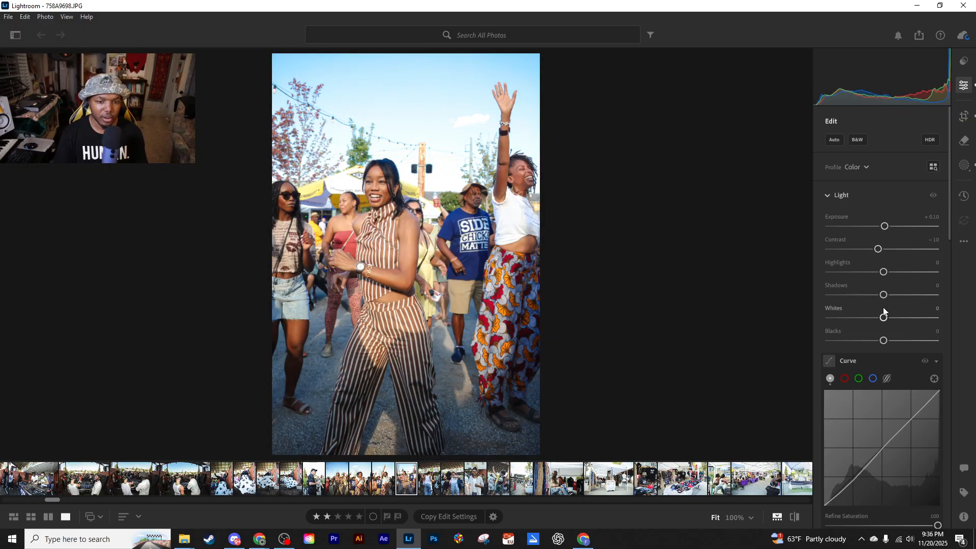
{"action": "left_click_drag", "start_coordinate": [883, 296], "coordinate": [881, 295]}
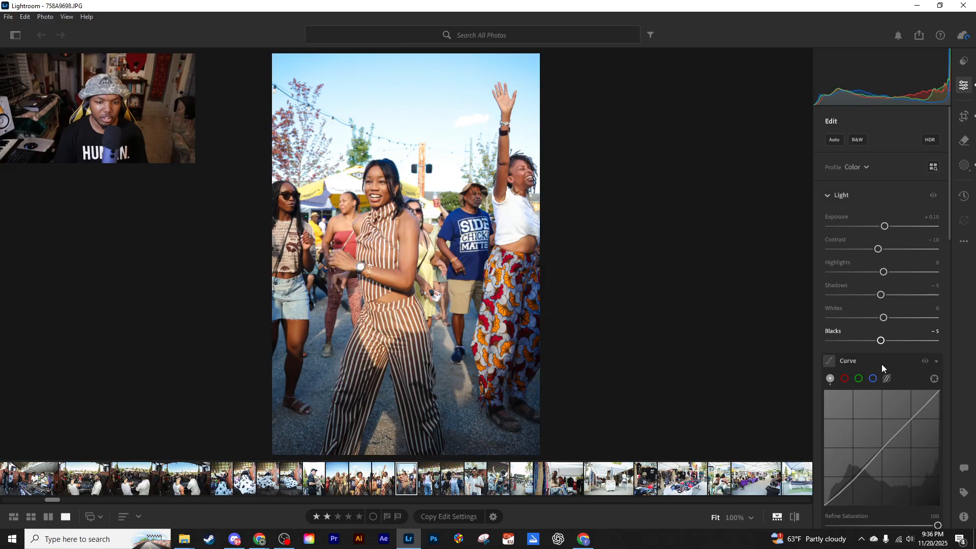
{"action": "mouse_move", "coordinate": [868, 482]}
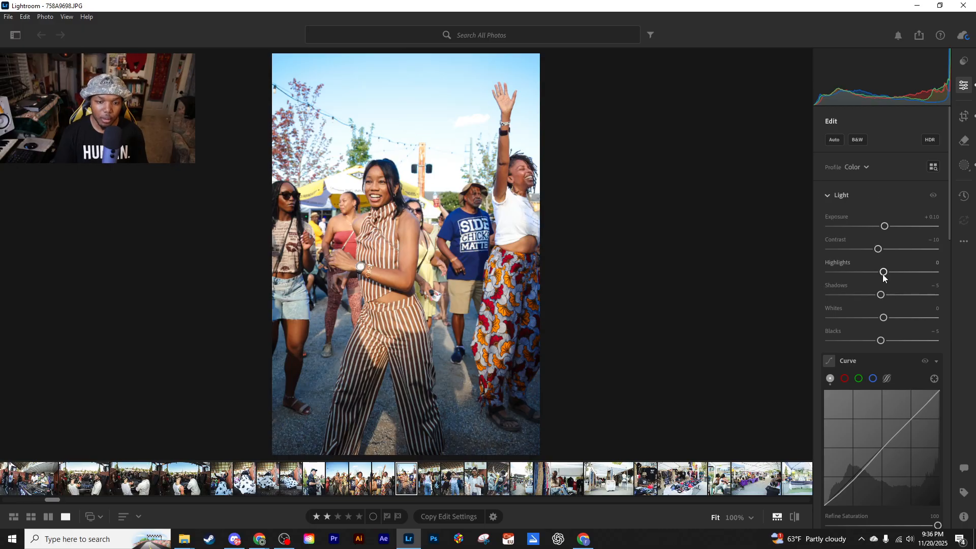
Set Exposure and Blacks to 0, trying Shadows at -10 before settling on -5.
{"action": "key", "text": "Down"}
{"action": "key", "text": "Down"}
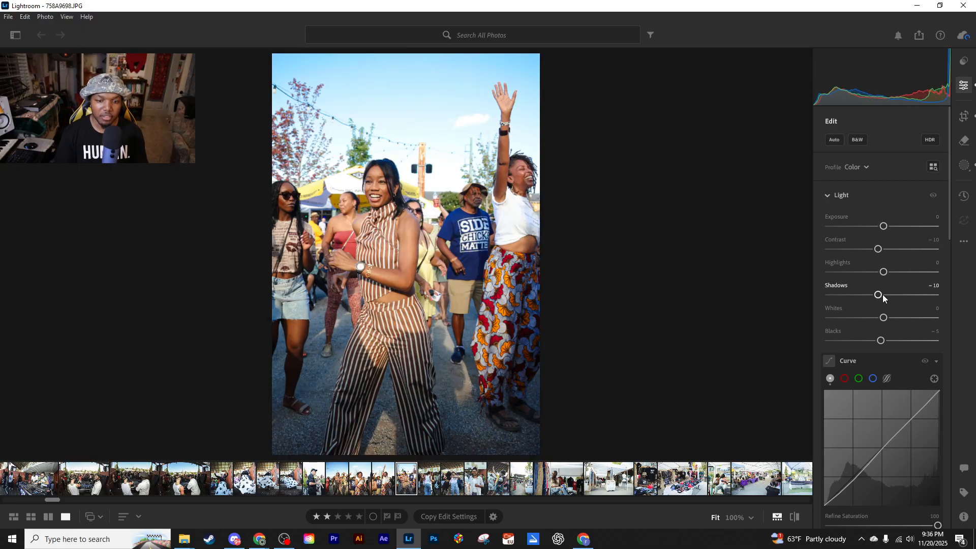
{"action": "key", "text": "Up"}
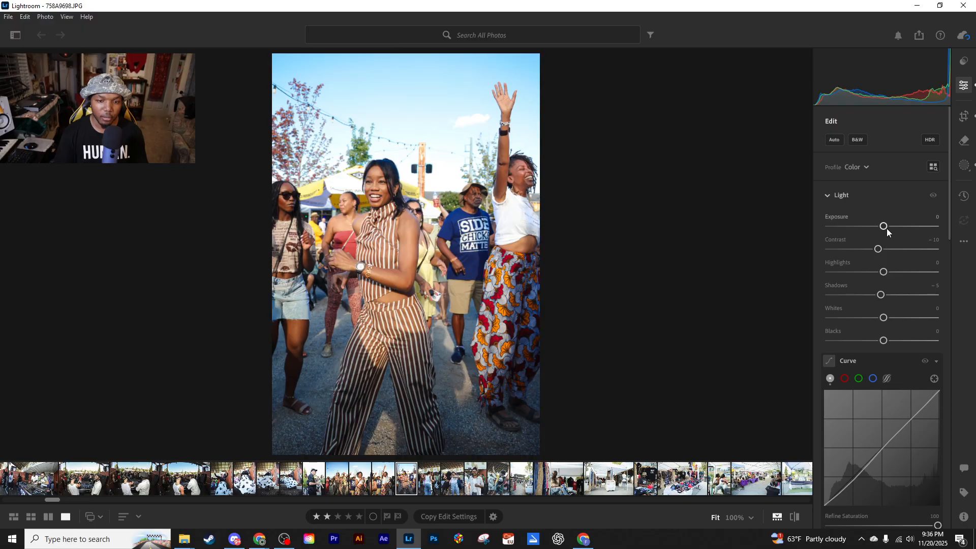
Rebalance the light settings to Exposure 0, Contrast -10, Shadows +5 and Blacks -5.
{"action": "left_click_drag", "start_coordinate": [885, 226], "coordinate": [874, 249]}
{"action": "double_click", "coordinate": [880, 294]}
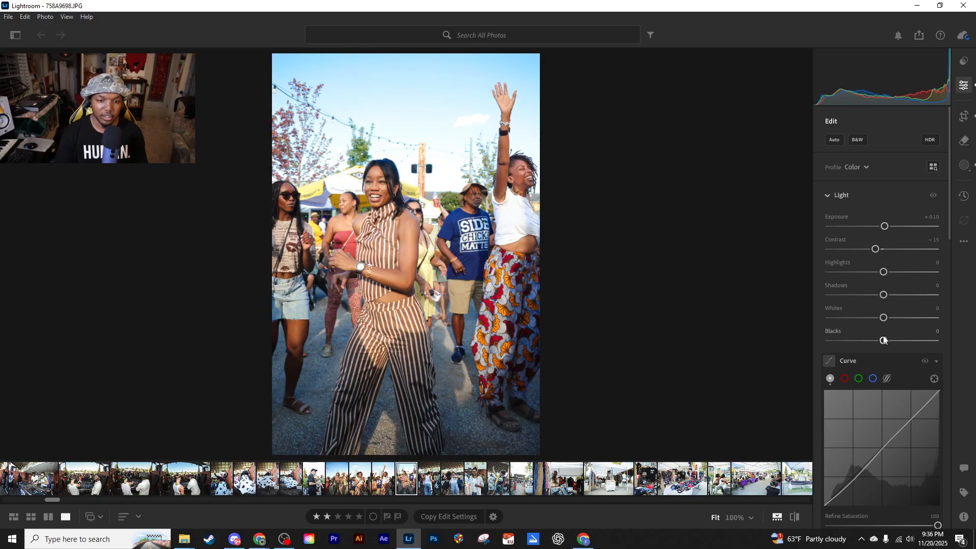
{"action": "left_click_drag", "start_coordinate": [884, 340], "coordinate": [881, 340]}
{"action": "left_click_drag", "start_coordinate": [883, 294], "coordinate": [887, 295]}
{"action": "double_click", "coordinate": [883, 226]}
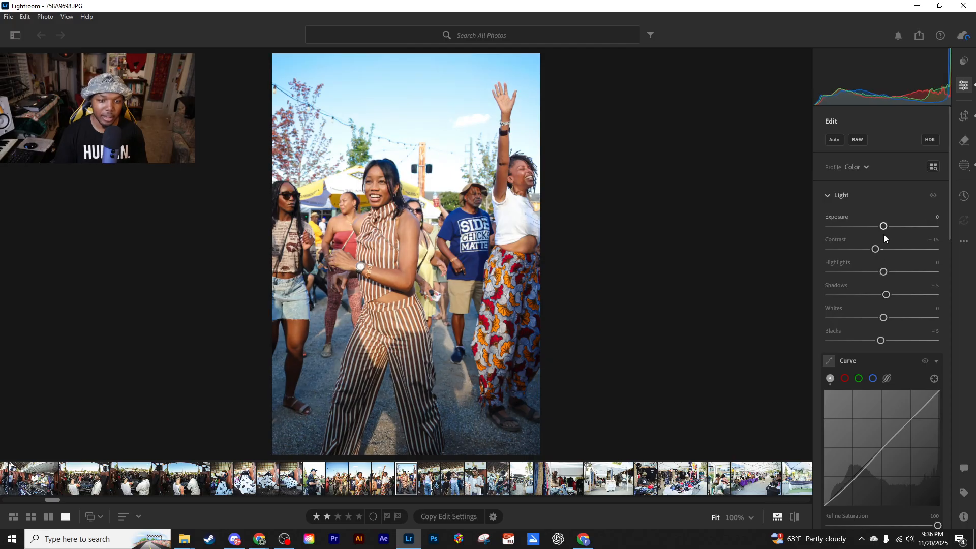
{"action": "left_click_drag", "start_coordinate": [875, 248], "coordinate": [878, 249]}
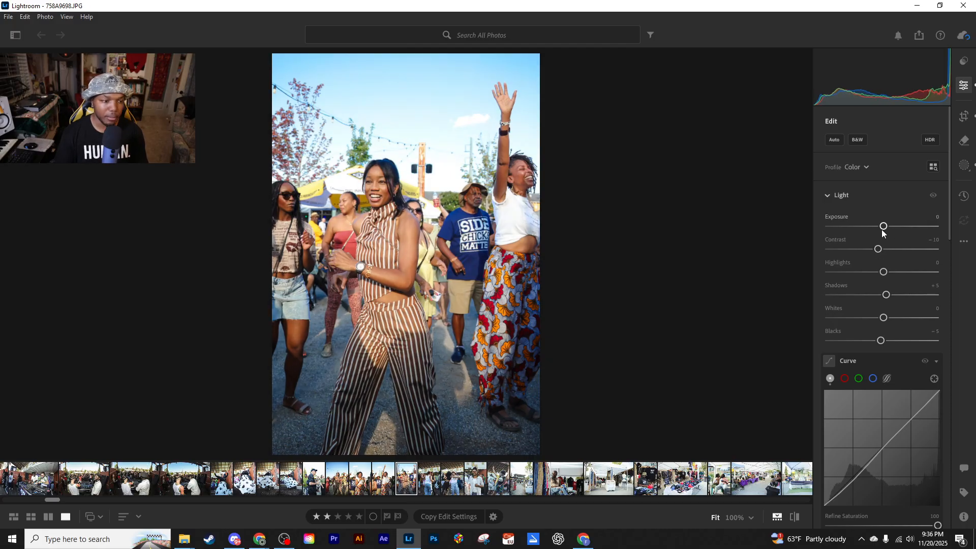
Copy the edit settings of photo 758A9698 and browse the neighbouring photos as far as 758A9746.
{"action": "left_click", "coordinate": [448, 516]}
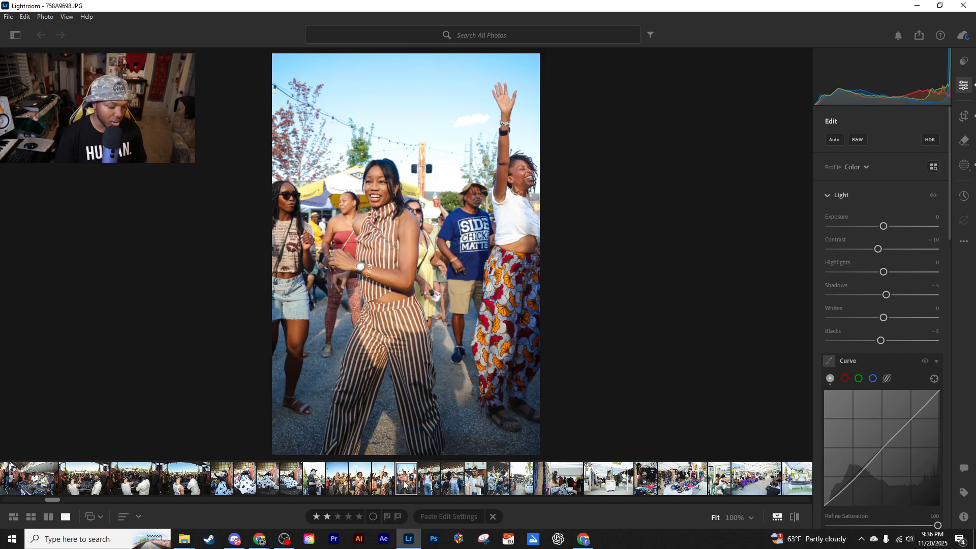
{"action": "key", "text": "Right"}
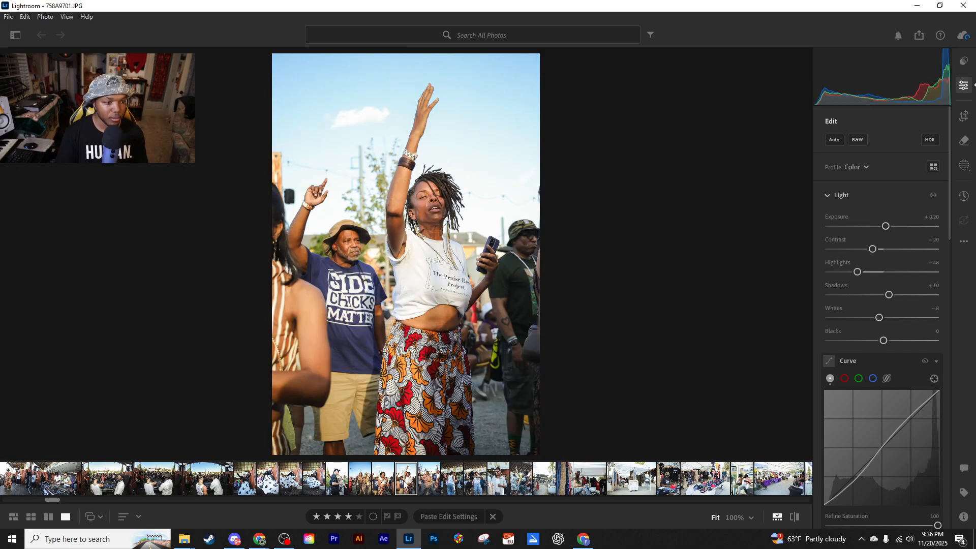
{"action": "key", "text": "Right"}
{"action": "key", "text": "Right"}
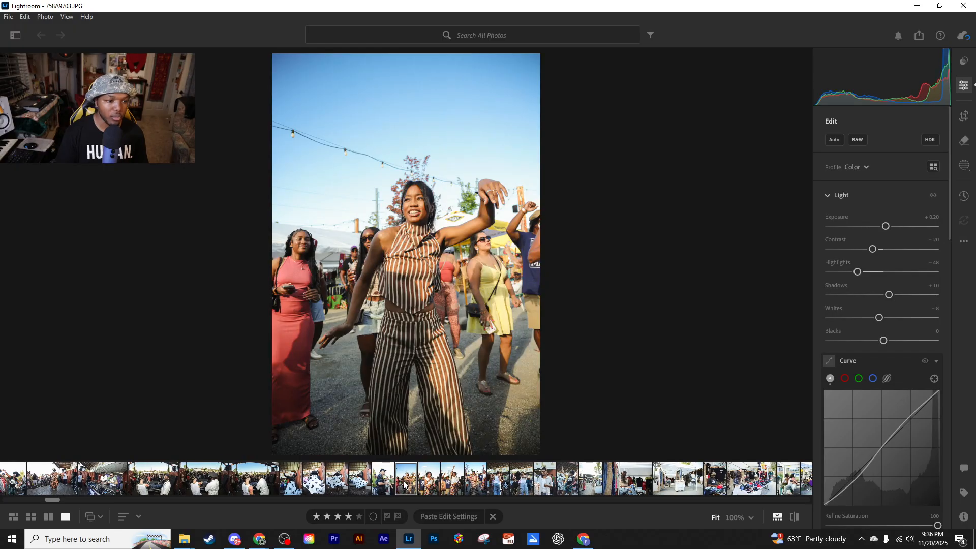
{"action": "key", "text": "Left"}
{"action": "key", "text": "Left"}
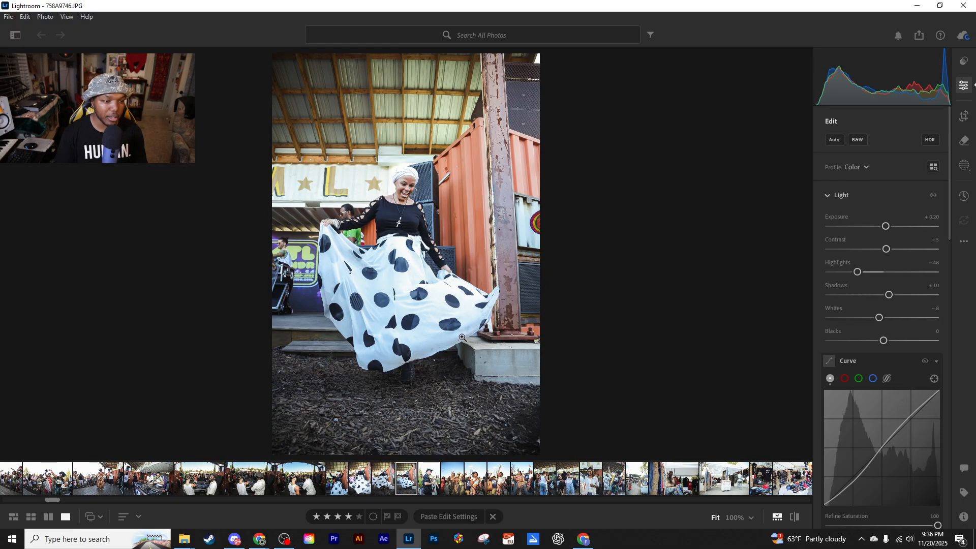
Go to photo 758A9784 and lower its Exposure to -0.20.
{"action": "key", "text": "Left"}
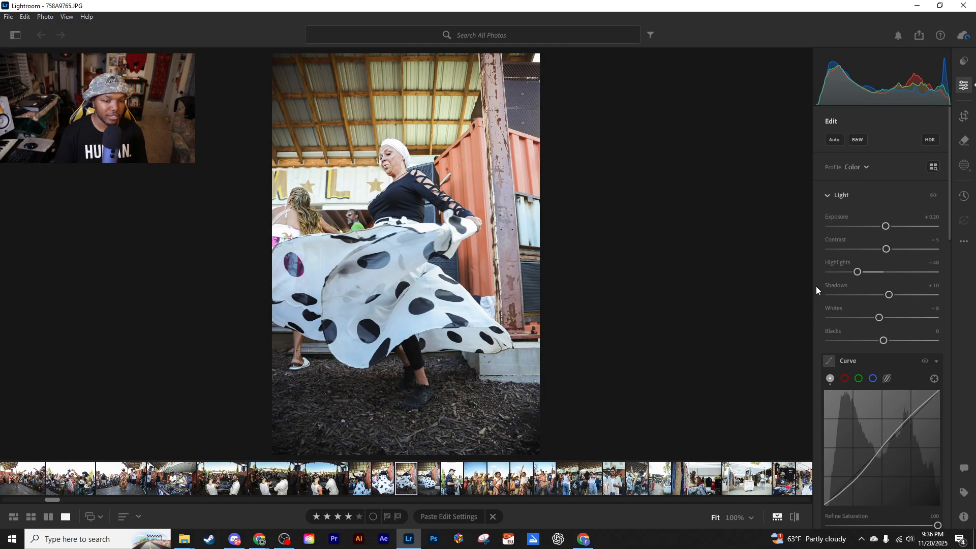
{"action": "left_click_drag", "start_coordinate": [885, 226], "coordinate": [885, 227]}
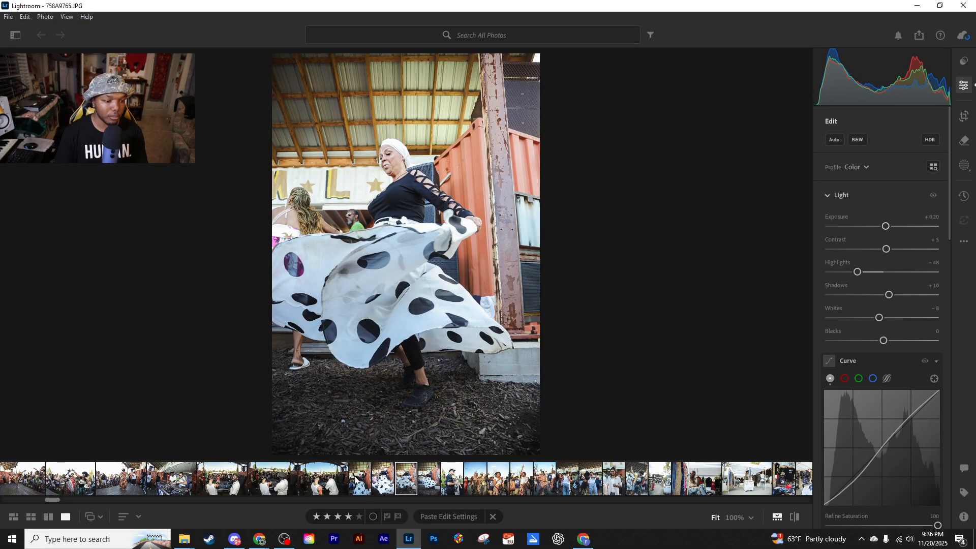
{"action": "left_click", "coordinate": [389, 485]}
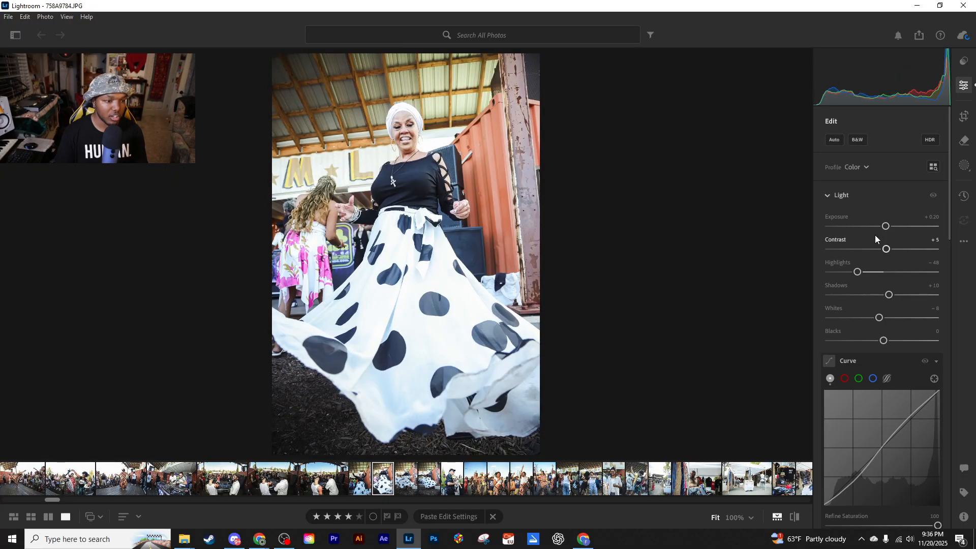
{"action": "key", "text": "Down"}
{"action": "key", "text": "Down"}
{"action": "key", "text": "Down"}
{"action": "key", "text": "Down"}
{"action": "key", "text": "Down"}
{"action": "key", "text": "Down"}
{"action": "key", "text": "Down"}
{"action": "key", "text": "Down"}
{"action": "key", "text": "Down"}
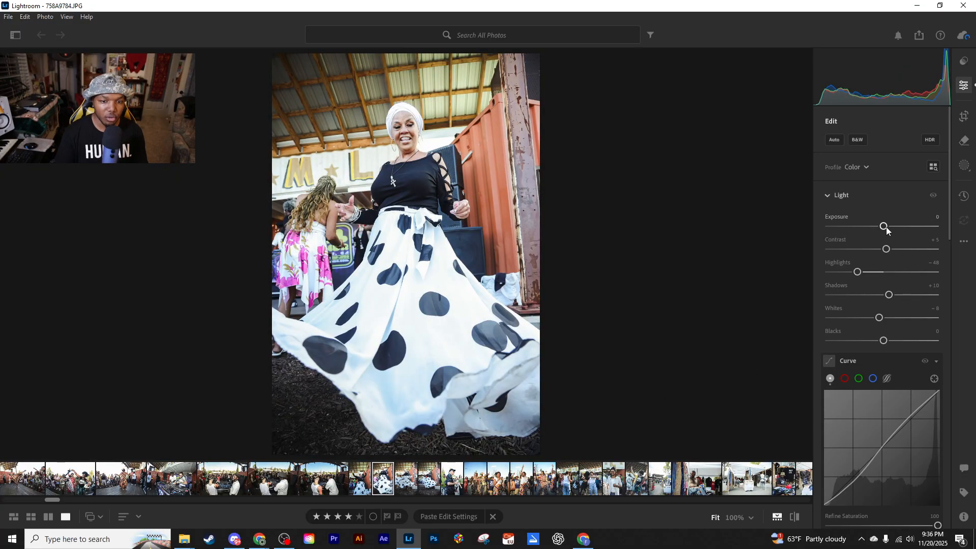
{"action": "key", "text": "Up"}
{"action": "key", "text": "Up"}
{"action": "key", "text": "Down"}
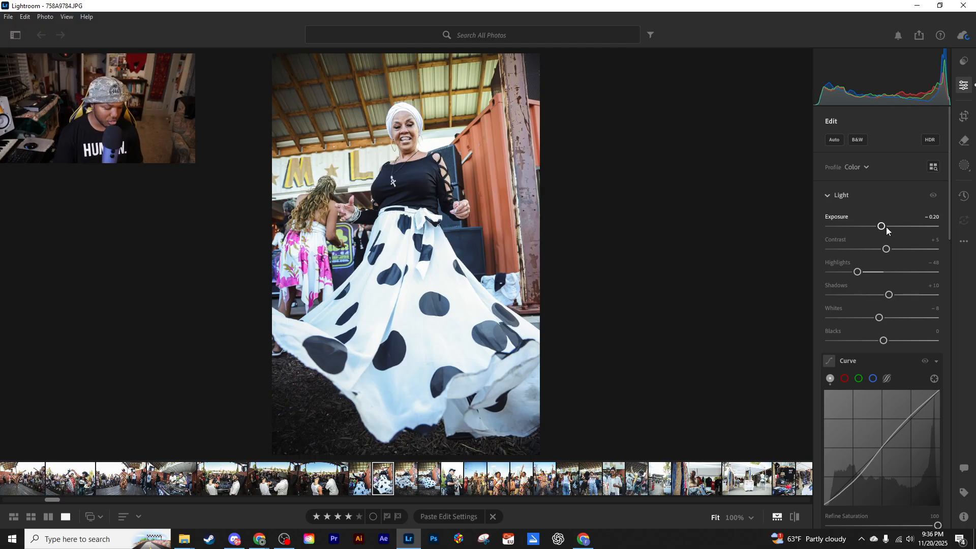
Copy the edit settings of photo 758A9784 and try selecting the adjacent run of crowd and DJ photos.
{"action": "key", "text": "ctrl+c"}
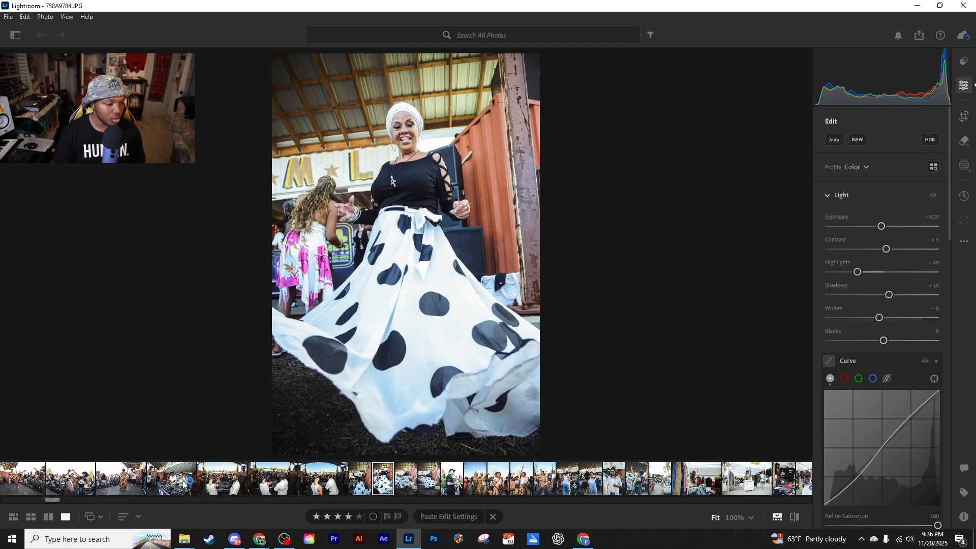
{"action": "left_click", "coordinate": [127, 487], "text": "shift"}
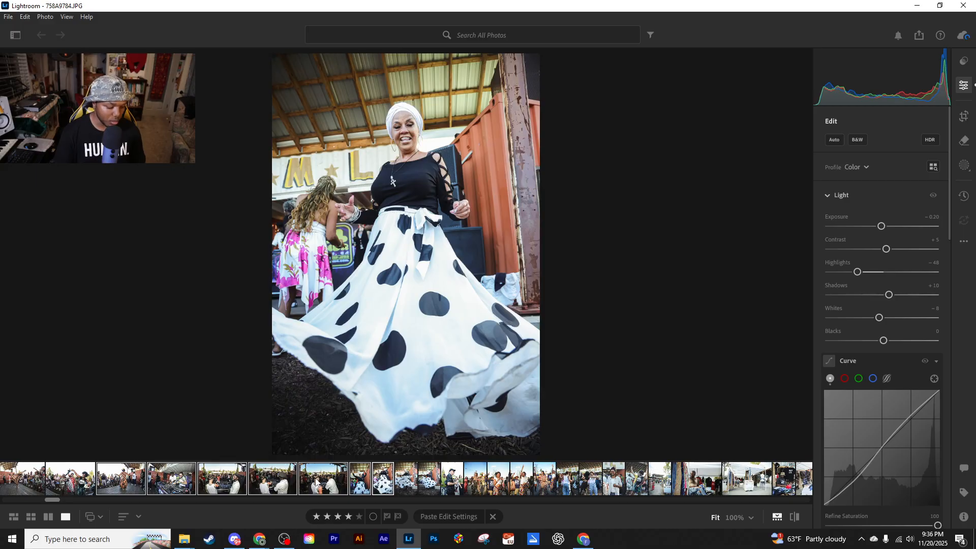
{"action": "key", "text": "shift"}
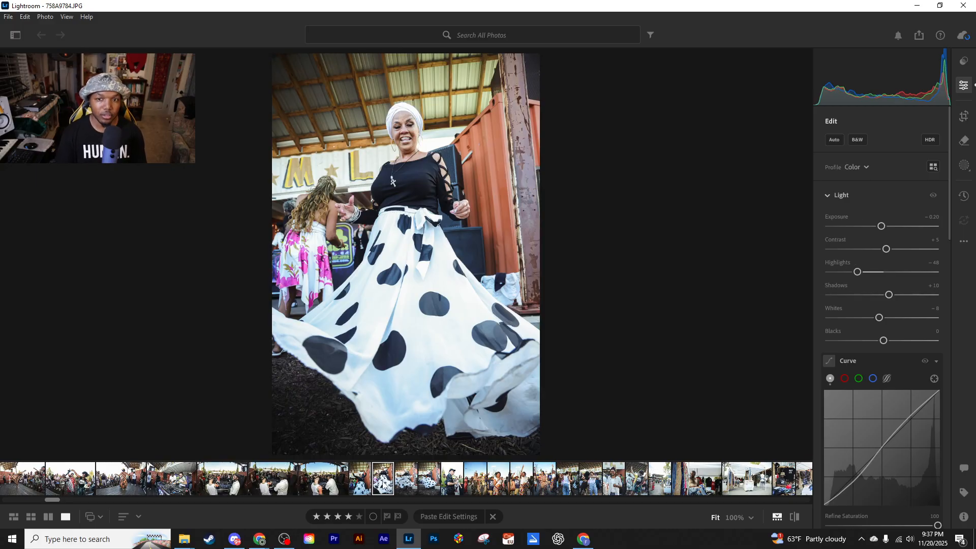
Go to photo 758A9842 and set Exposure -0.30, Contrast 0, Highlights -30, Shadows +12, Whites -13 and Blacks -5.
{"action": "left_click", "coordinate": [406, 478]}
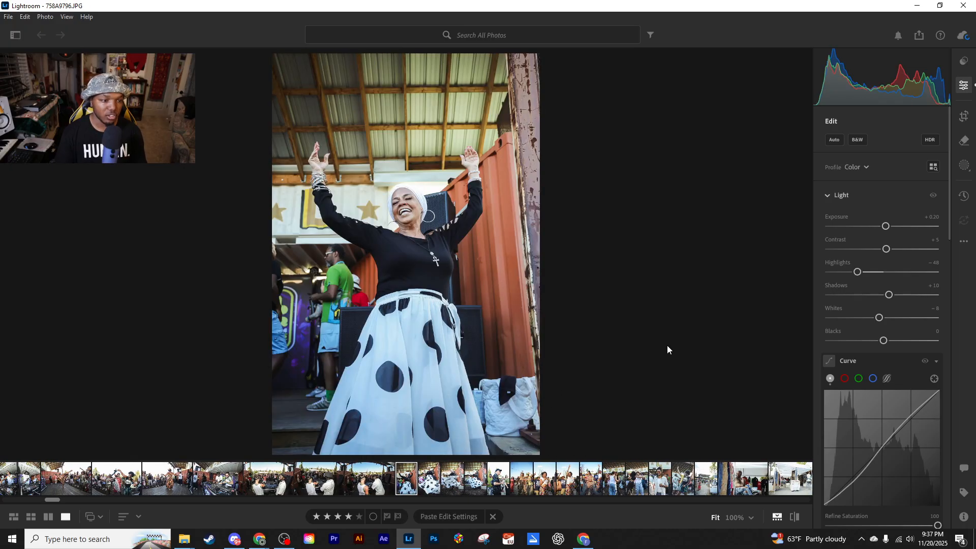
{"action": "key", "text": "Left"}
{"action": "key", "text": "Left"}
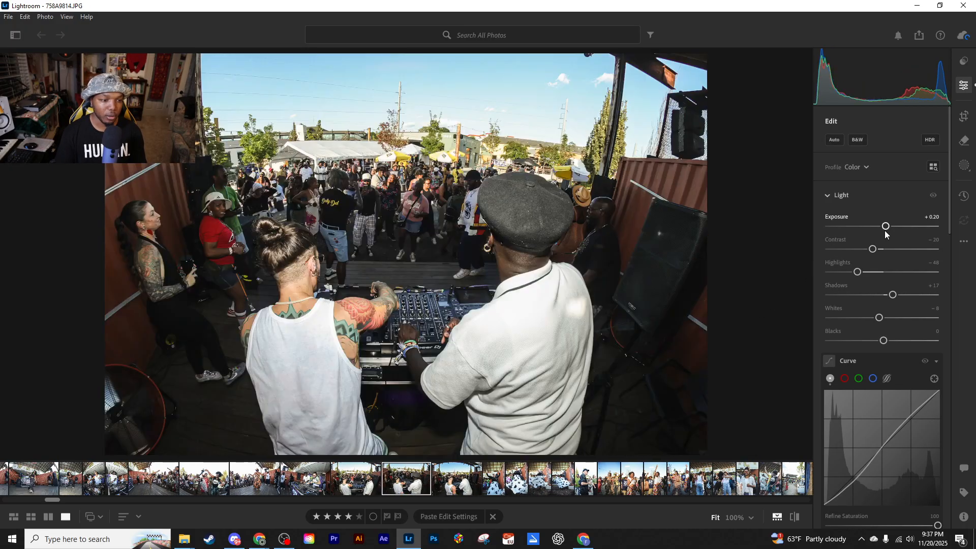
{"action": "key", "text": "Left"}
{"action": "key", "text": "Left"}
{"action": "key", "text": "Left"}
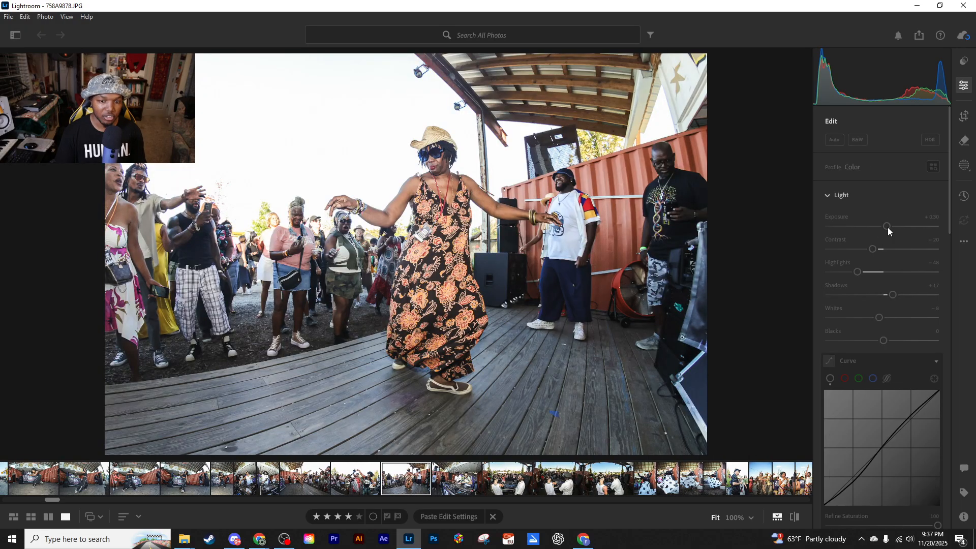
{"action": "key", "text": "Right"}
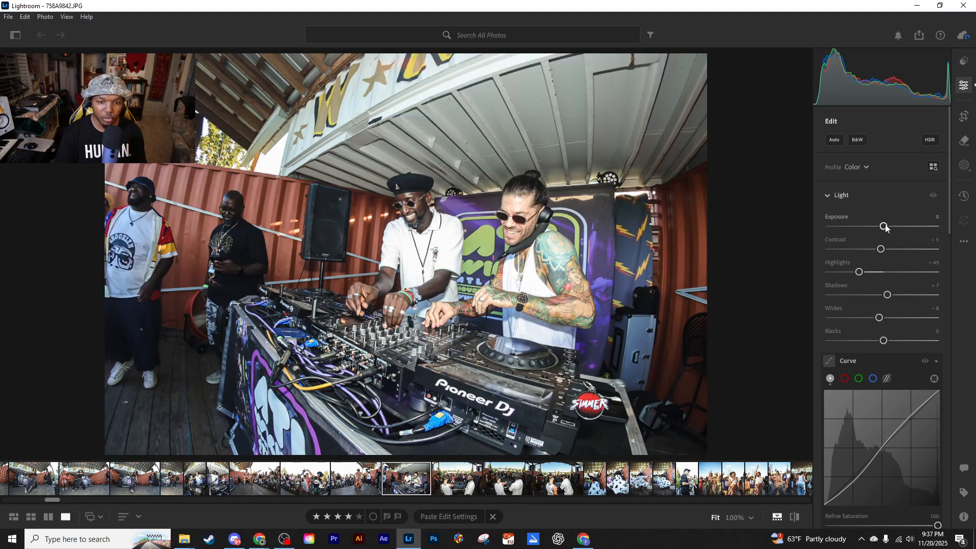
{"action": "left_click_drag", "start_coordinate": [879, 249], "coordinate": [886, 229]}
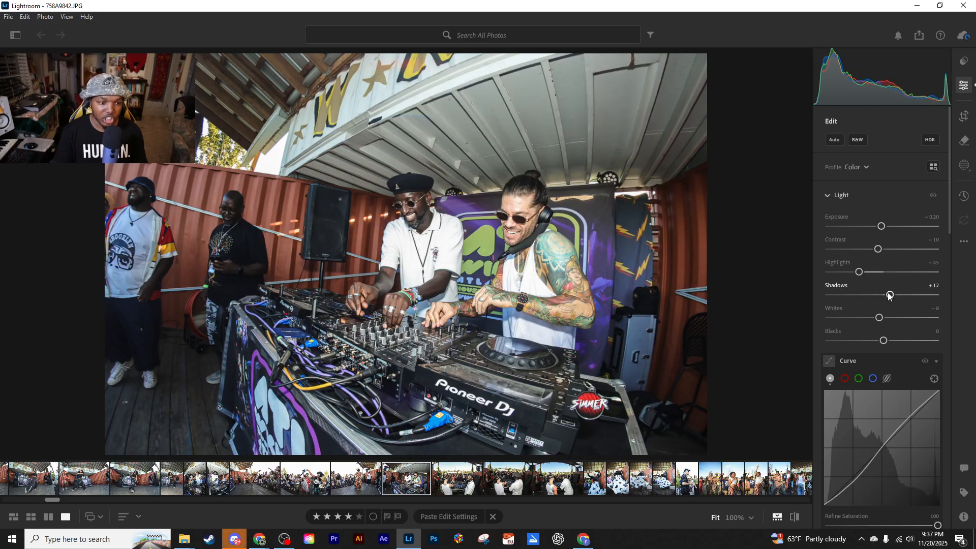
{"action": "left_click_drag", "start_coordinate": [859, 271], "coordinate": [879, 226]}
{"action": "left_click_drag", "start_coordinate": [879, 318], "coordinate": [881, 340]}
{"action": "left_click_drag", "start_coordinate": [887, 294], "coordinate": [883, 248]}
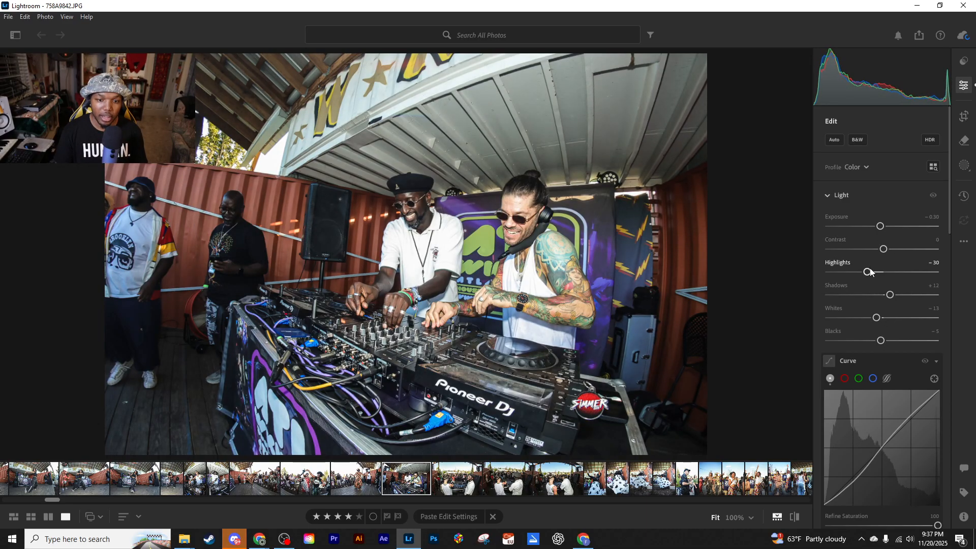
Set the Exposure of photo 758A9891 to +0.30 and review the neighbouring photos as far as 758A0005.
{"action": "key", "text": "Right"}
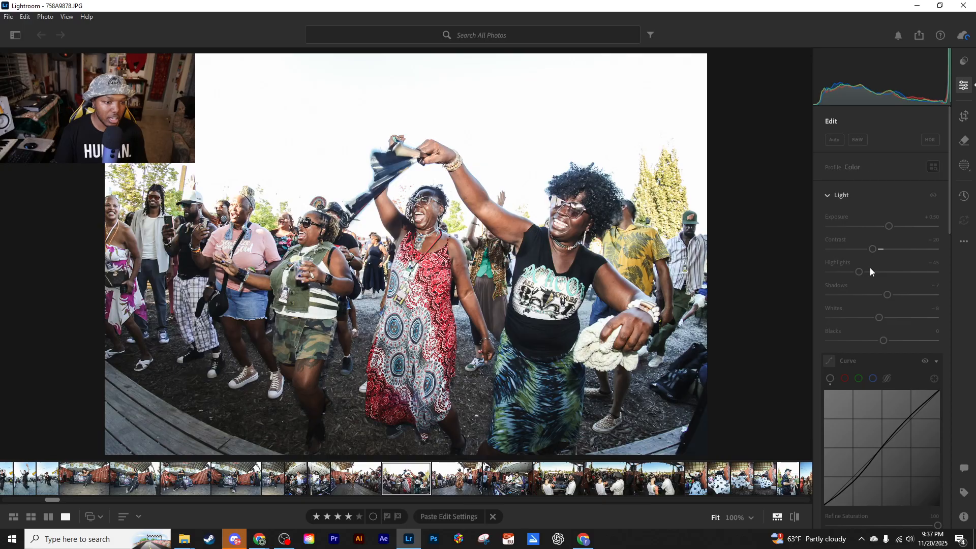
{"action": "left_click_drag", "start_coordinate": [888, 226], "coordinate": [886, 226]}
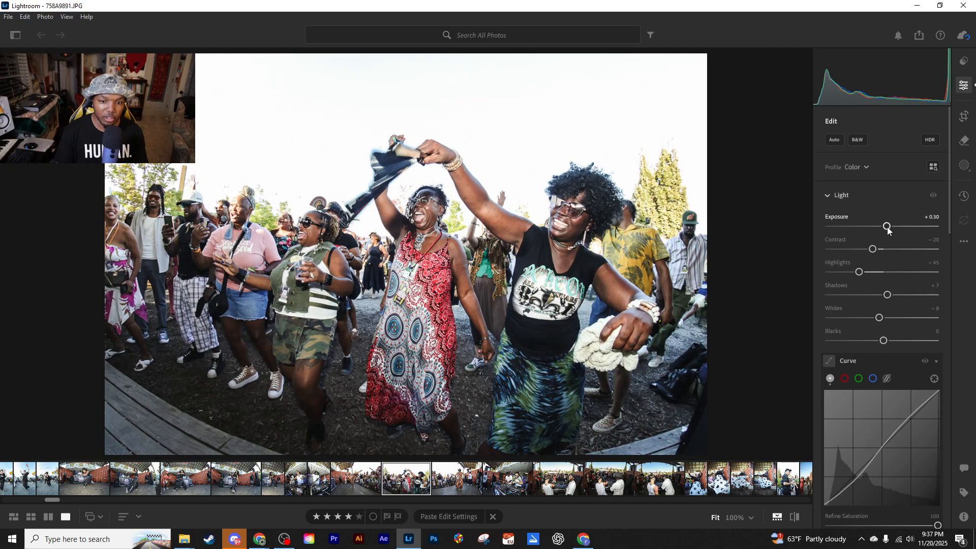
{"action": "key", "text": "Right"}
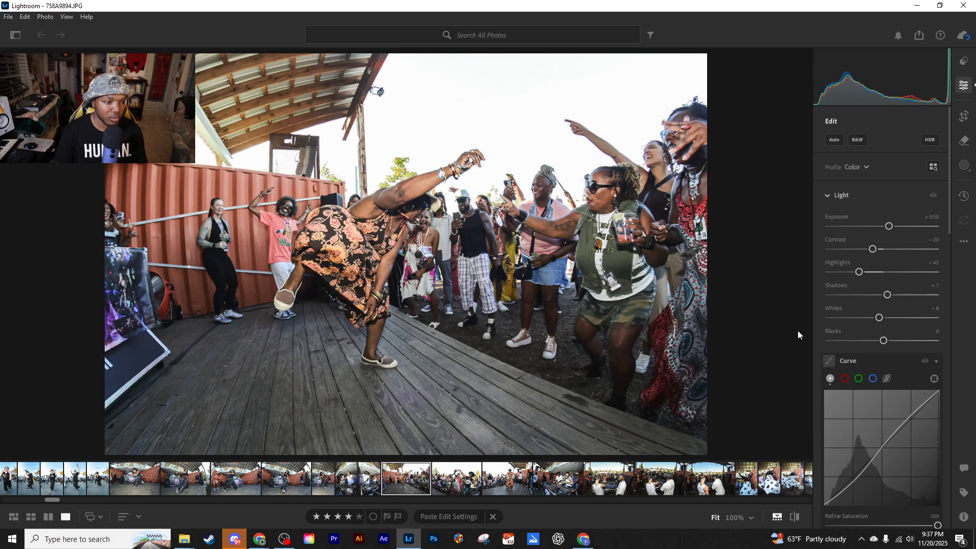
{"action": "key", "text": "Right"}
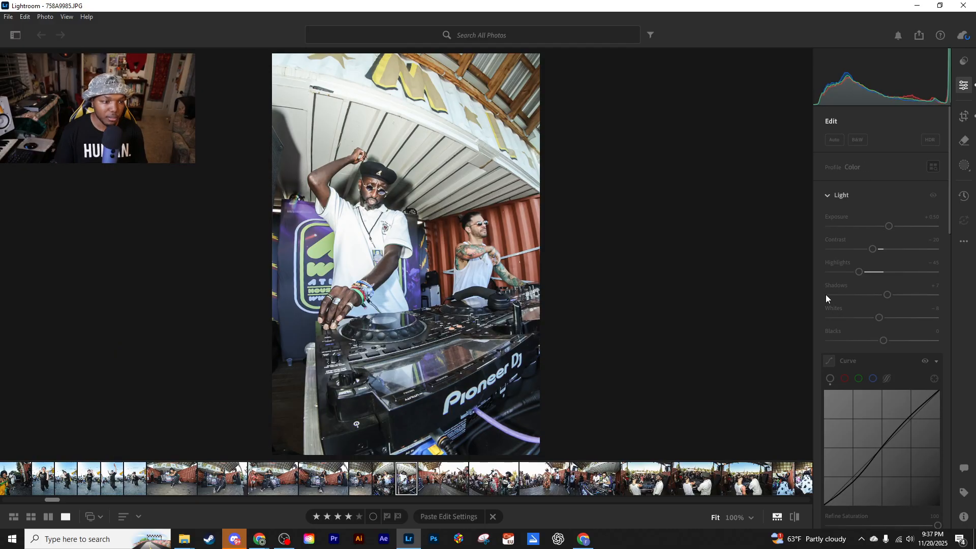
{"action": "key", "text": "Right"}
{"action": "key", "text": "Right"}
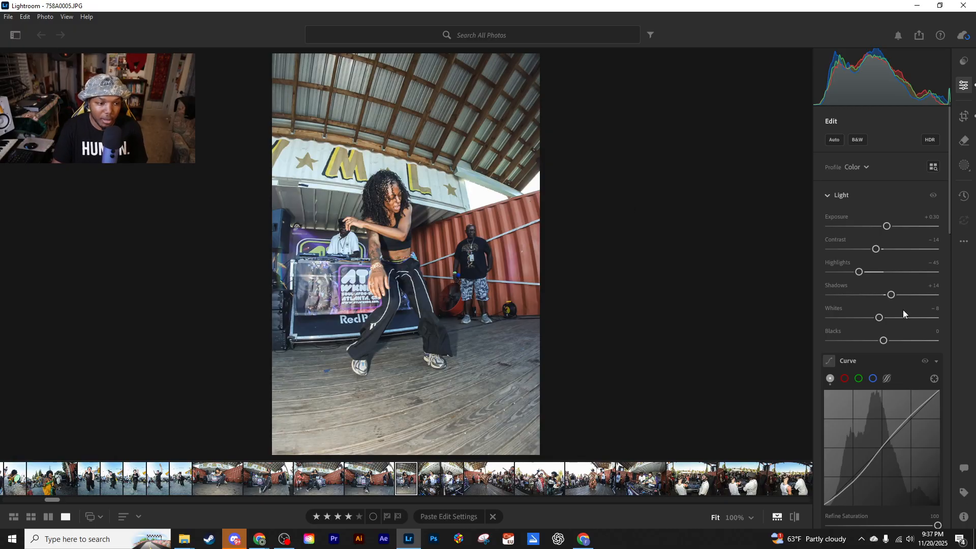
Show the recently added photos from 3 hours ago and open the last one, 758A6171.
{"action": "left_click", "coordinate": [16, 35]}
{"action": "left_click", "coordinate": [63, 276]}
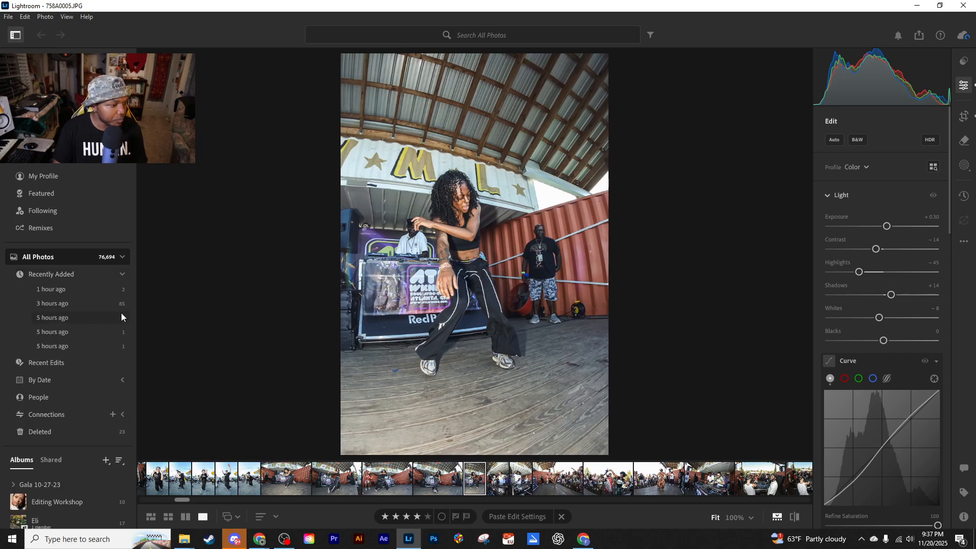
{"action": "left_click", "coordinate": [109, 303]}
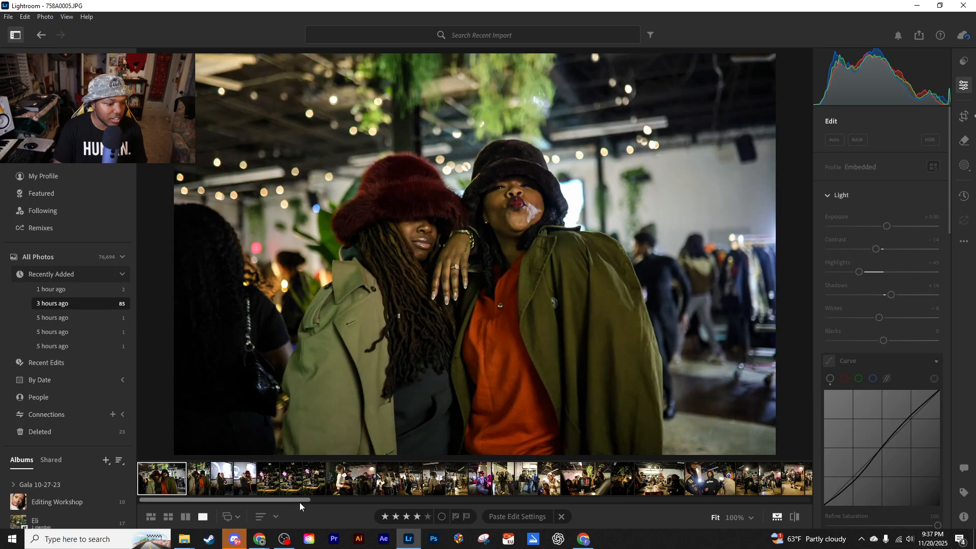
{"action": "left_click_drag", "start_coordinate": [302, 500], "coordinate": [774, 493]}
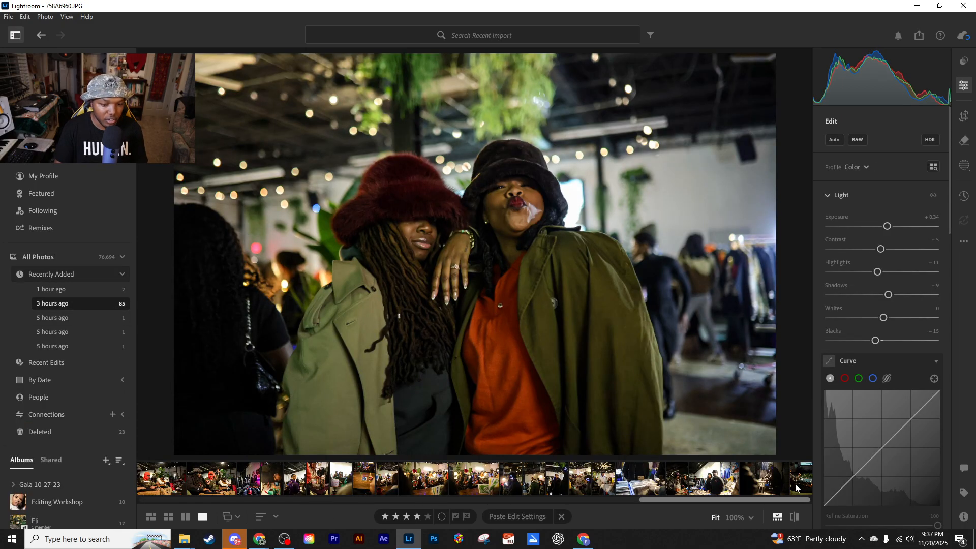
{"action": "left_click", "coordinate": [801, 478]}
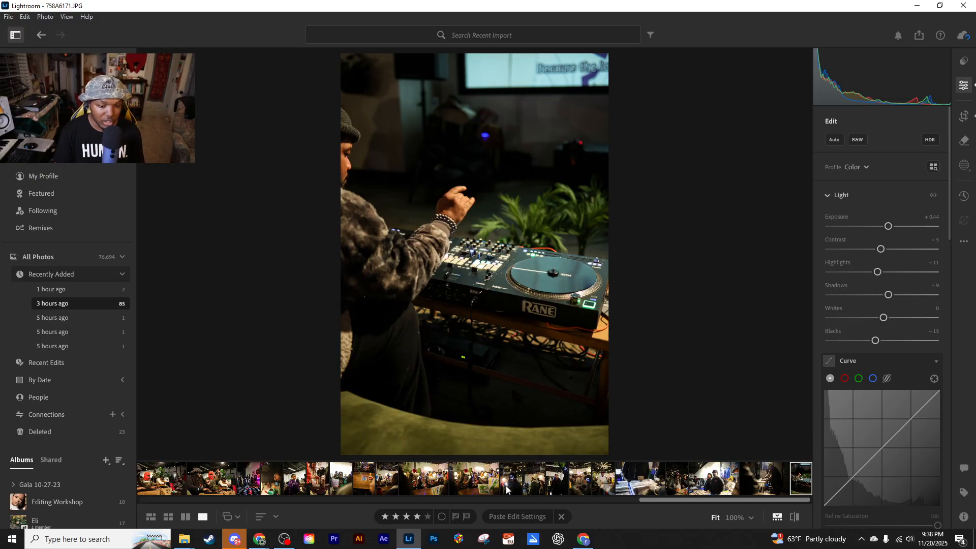
Copy the edit settings of photo 758A6171 and browse the neighbouring photos as far as 758A6186.
{"action": "key", "text": "ctrl+c"}
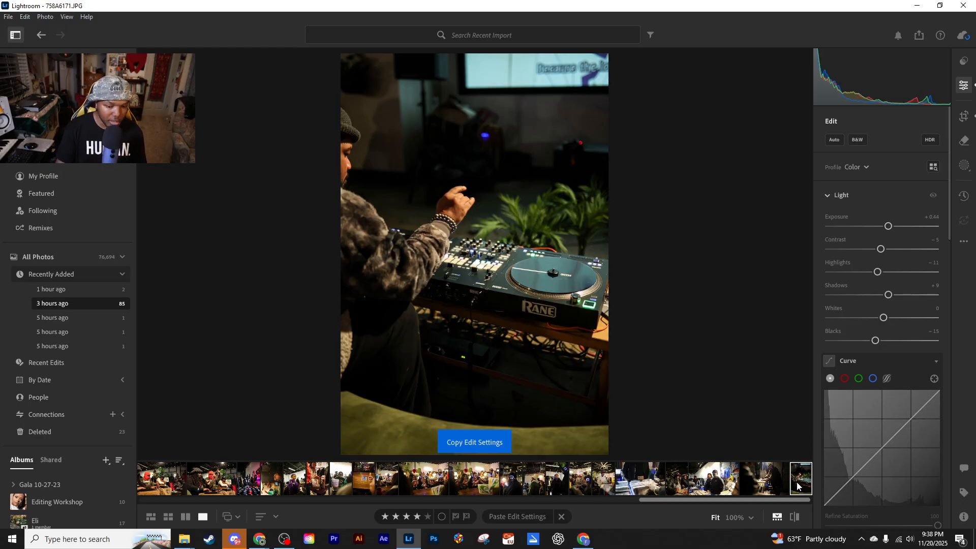
{"action": "left_click_drag", "start_coordinate": [789, 502], "coordinate": [742, 502]}
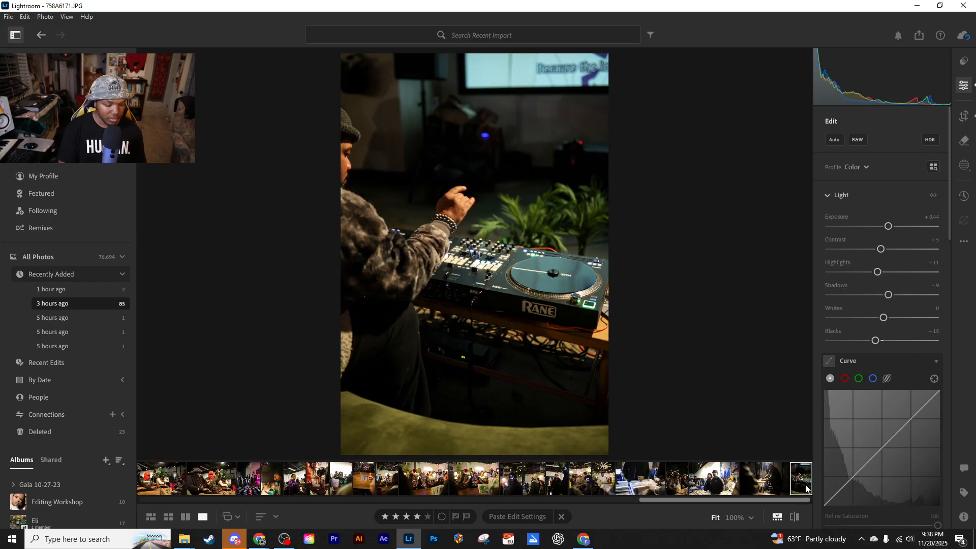
{"action": "key", "text": "ctrl+c"}
{"action": "key", "text": "Left"}
{"action": "key", "text": "Left"}
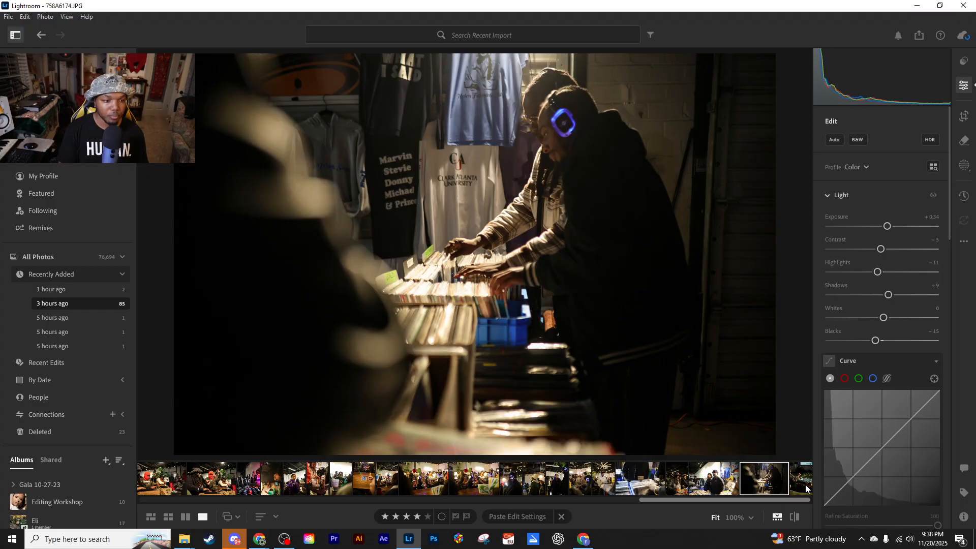
{"action": "key", "text": "Left"}
{"action": "key", "text": "Left"}
{"action": "key", "text": "Left"}
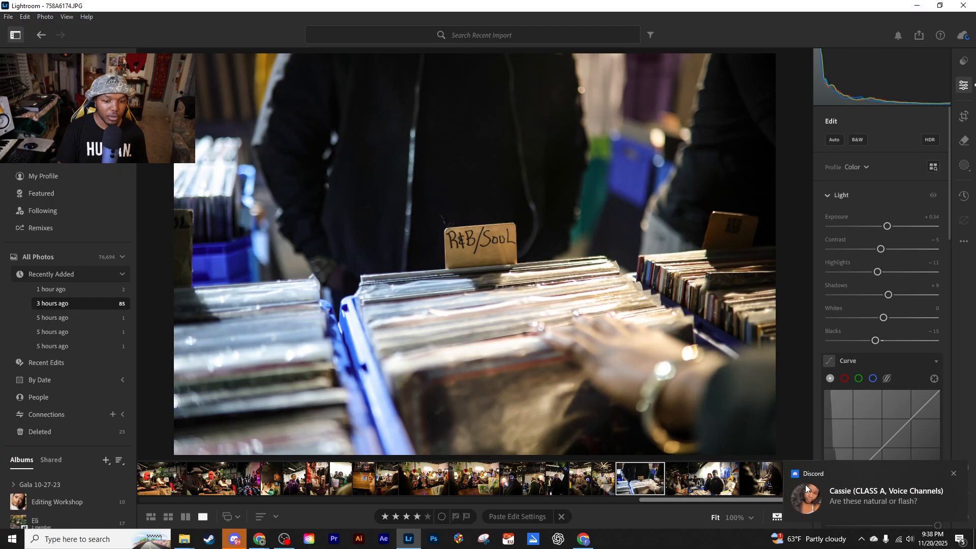
{"action": "key", "text": "ctrl+v"}
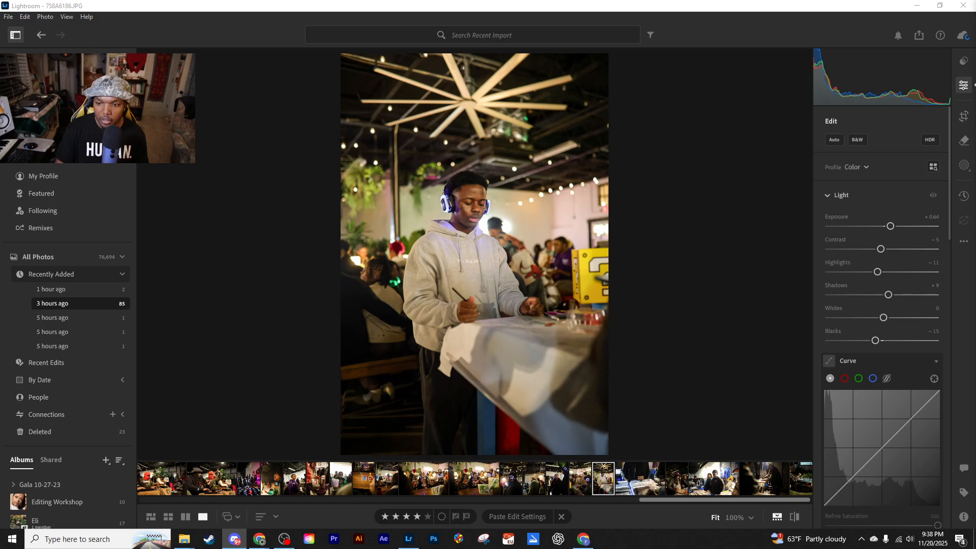
Examine the exposure of the indoor event photos from 758A6186 through 758A6196.
{"action": "left_click", "coordinate": [859, 6]}
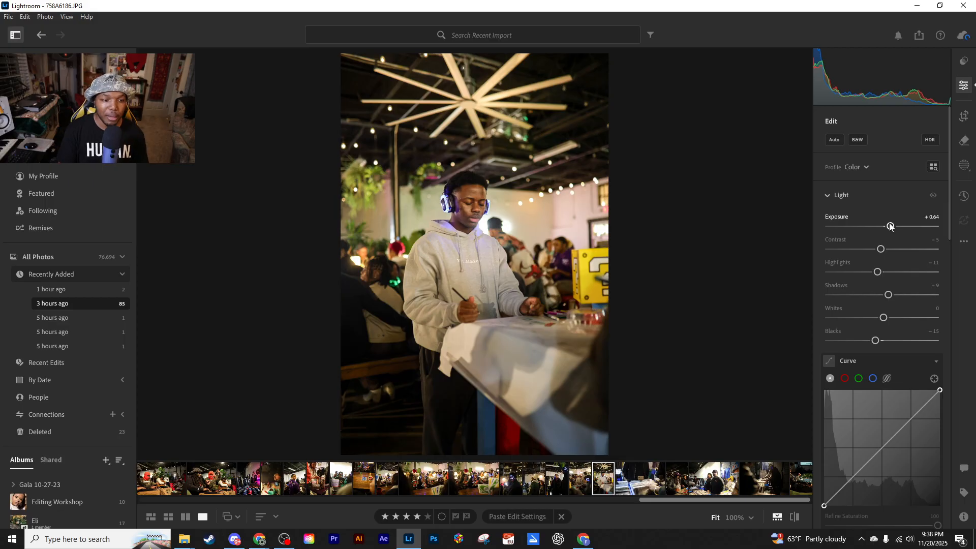
{"action": "key", "text": "Left"}
{"action": "key", "text": "Left"}
{"action": "key", "text": "Left"}
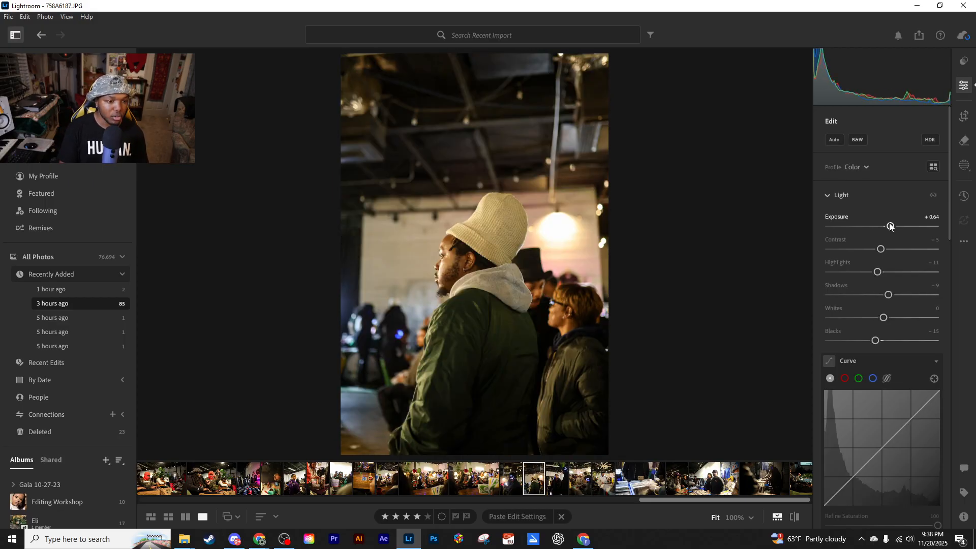
{"action": "key", "text": "Right"}
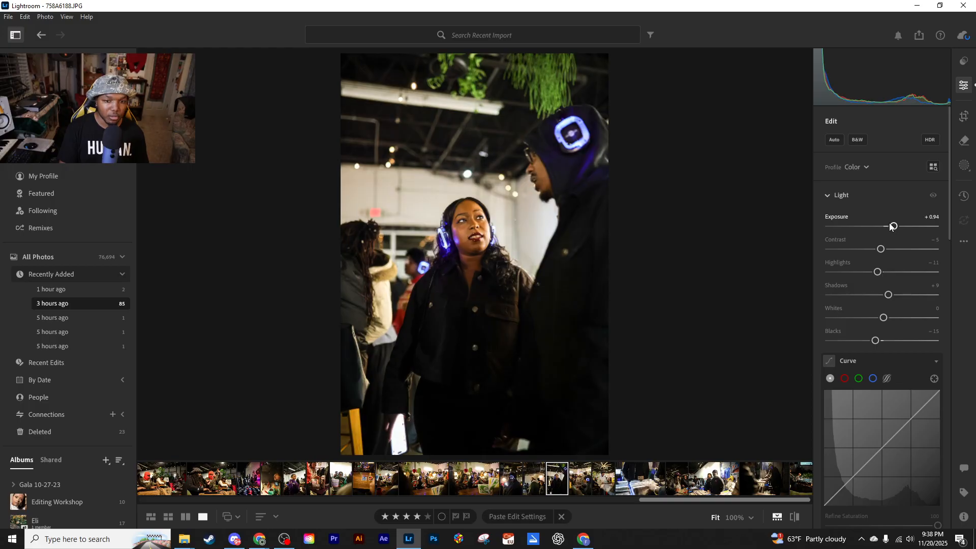
{"action": "key", "text": "Left"}
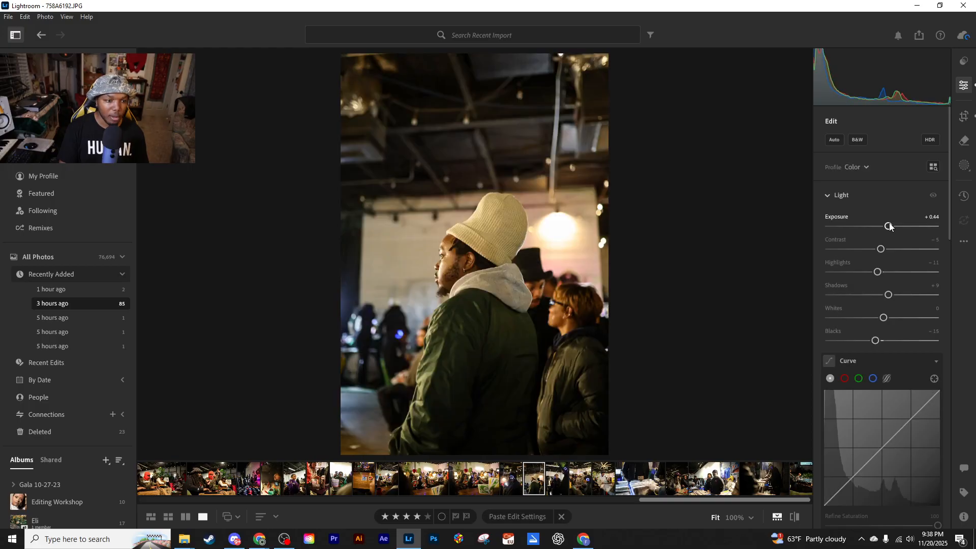
{"action": "key", "text": "Left"}
{"action": "key", "text": "Left"}
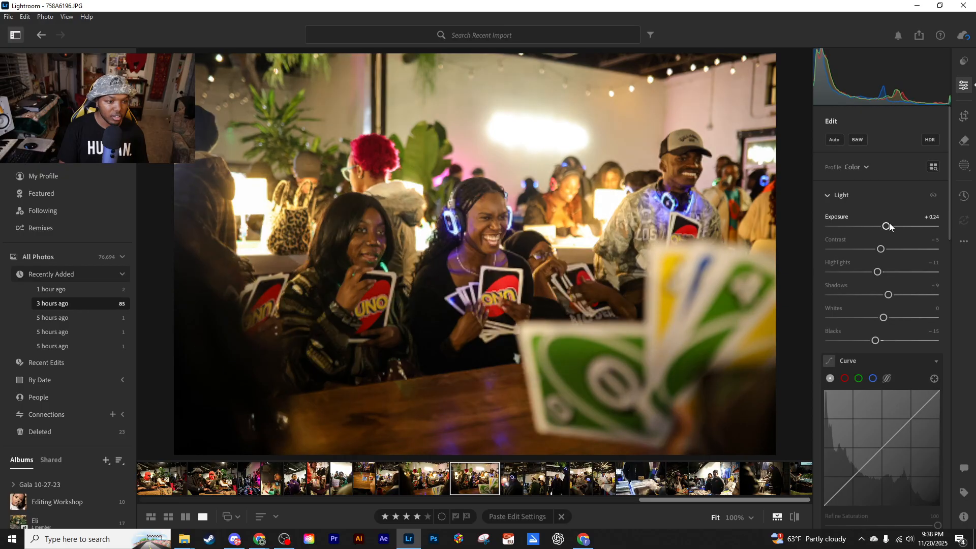
Go to photo 758A6210 and raise its Exposure to +0.24.
{"action": "key", "text": "Right"}
{"action": "key", "text": "Right"}
{"action": "key", "text": "Right"}
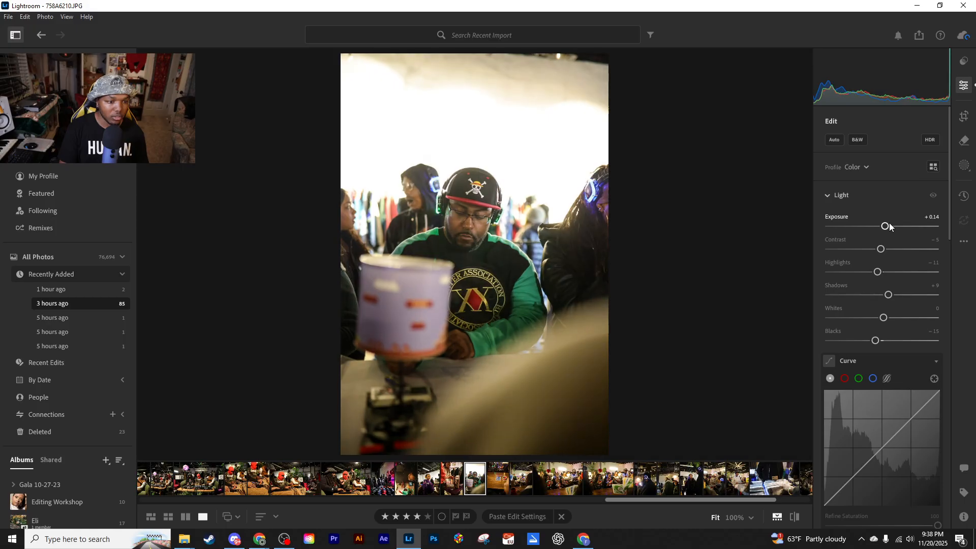
{"action": "key", "text": "Up"}
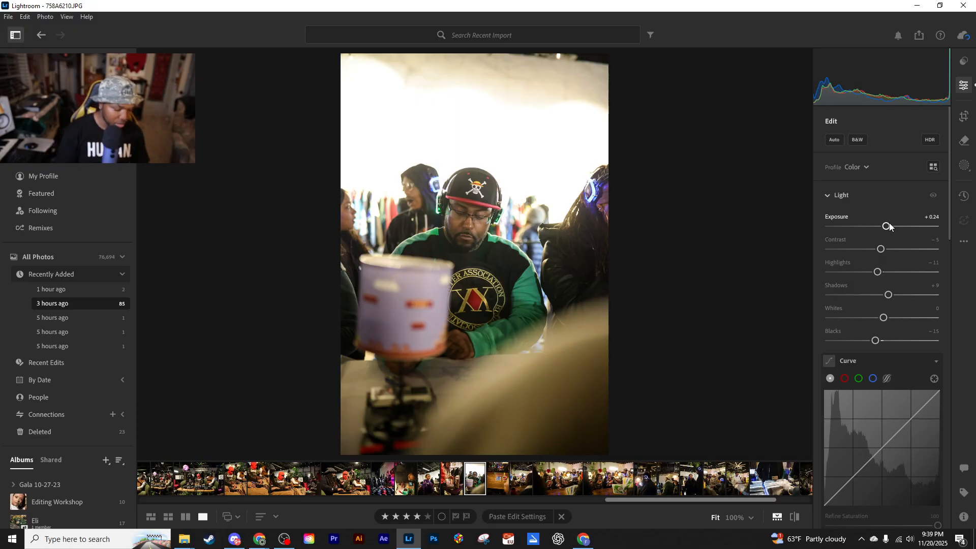
Go to photo 758A6276 of the three seated performers, reset its Blacks to 0 and raise Shadows to +18.
{"action": "key", "text": "Left"}
{"action": "key", "text": "Left"}
{"action": "key", "text": "Left"}
{"action": "key", "text": "Left"}
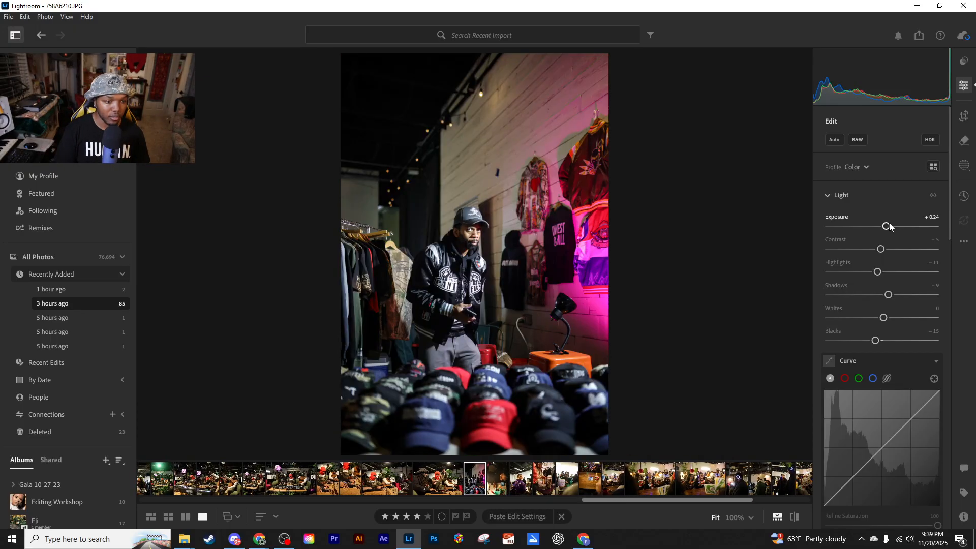
{"action": "key", "text": "Left"}
{"action": "key", "text": "Left"}
{"action": "key", "text": "Left"}
{"action": "key", "text": "Left"}
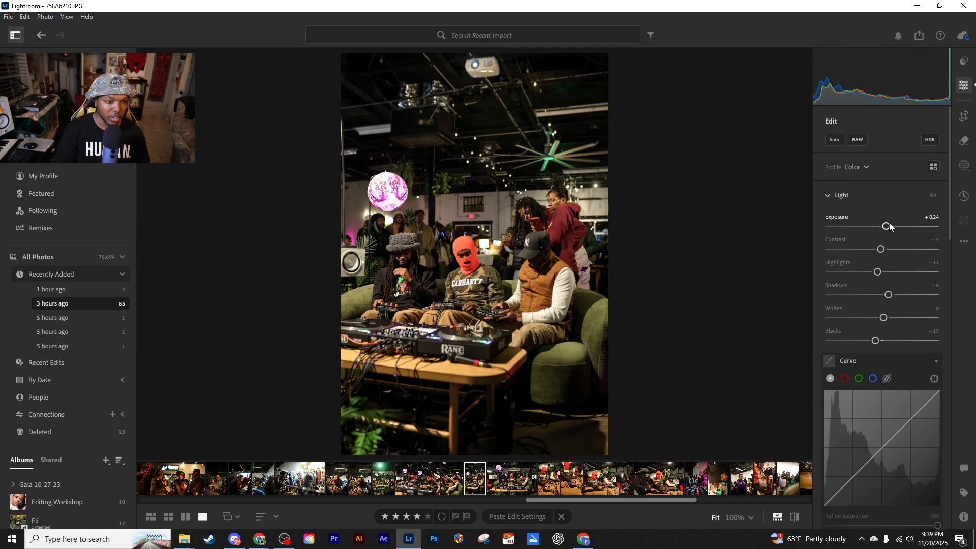
{"action": "key", "text": "Right"}
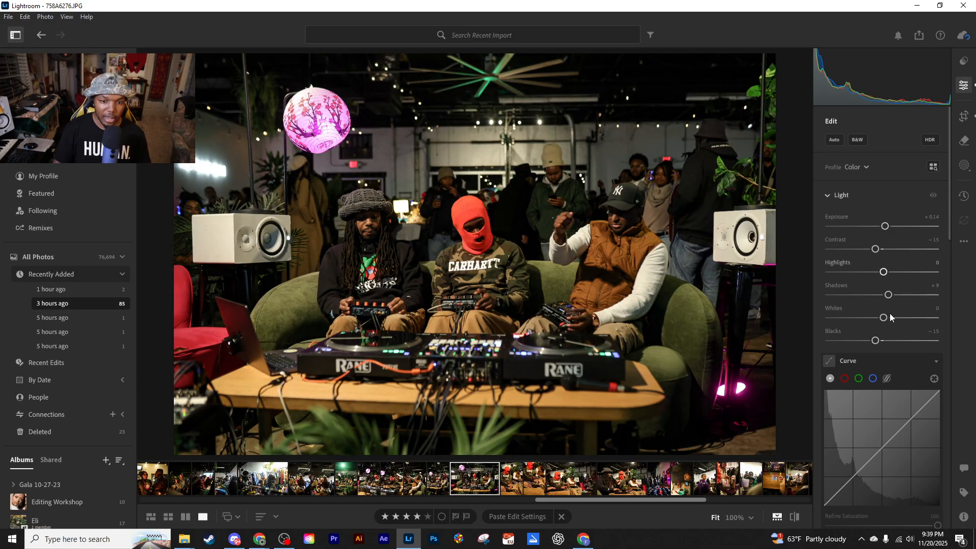
{"action": "key", "text": "shift+Up"}
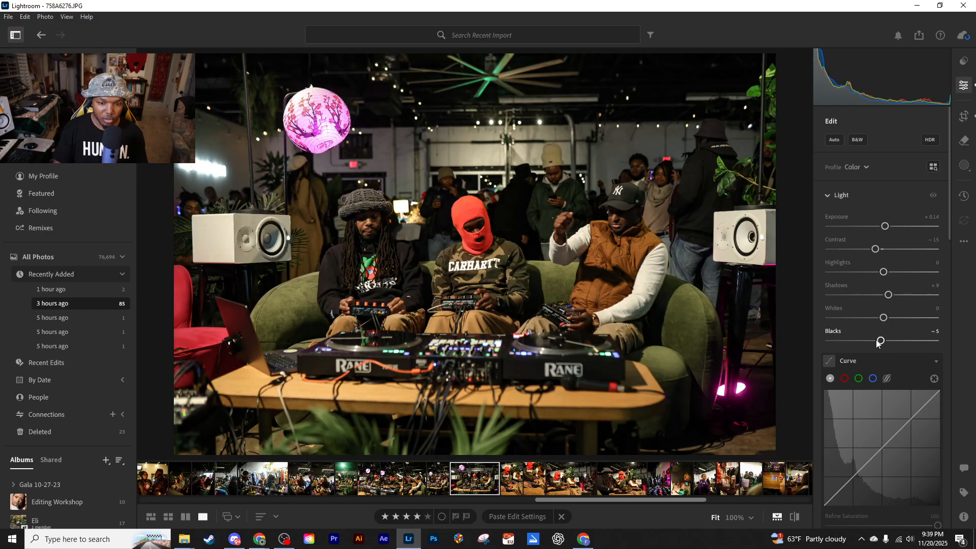
{"action": "double_click", "coordinate": [880, 340]}
{"action": "left_click_drag", "start_coordinate": [888, 294], "coordinate": [893, 296]}
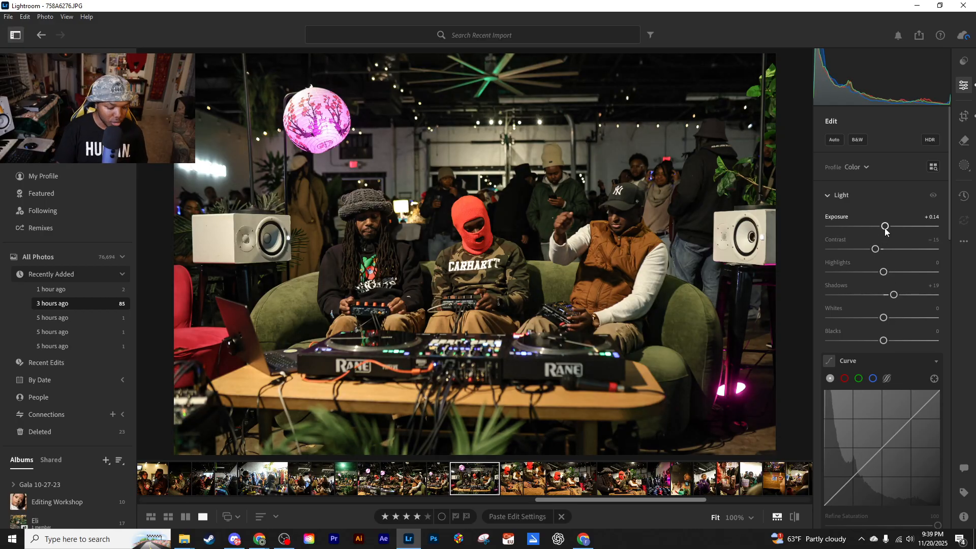
Examine the light and exposure of the event photos from 758A6290 through 758A6341.
{"action": "key", "text": "Left"}
{"action": "key", "text": "Left"}
{"action": "key", "text": "Left"}
{"action": "key", "text": "Left"}
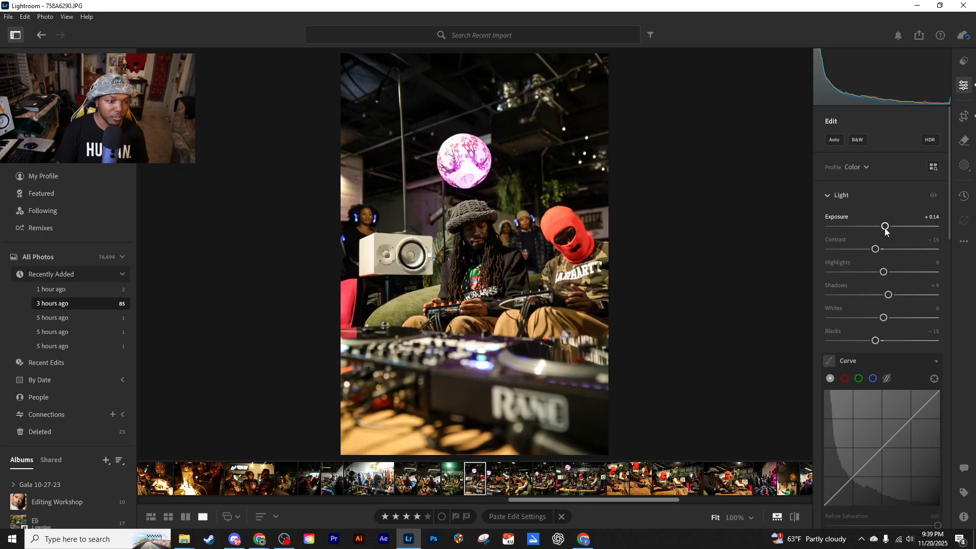
{"action": "key", "text": "Left"}
{"action": "key", "text": "Left"}
{"action": "key", "text": "Left"}
{"action": "key", "text": "Left"}
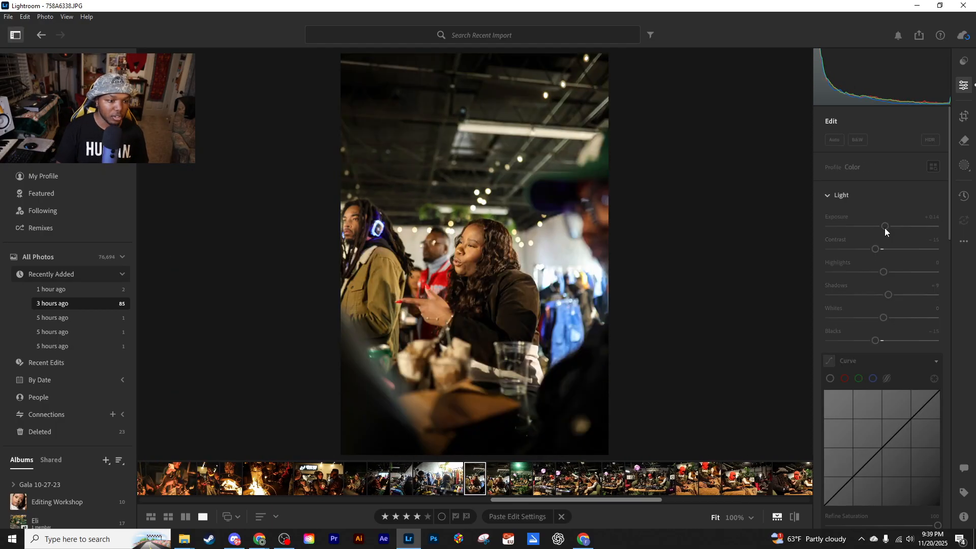
{"action": "key", "text": "Left"}
{"action": "key", "text": "Left"}
{"action": "key", "text": "Left"}
{"action": "key", "text": "Left"}
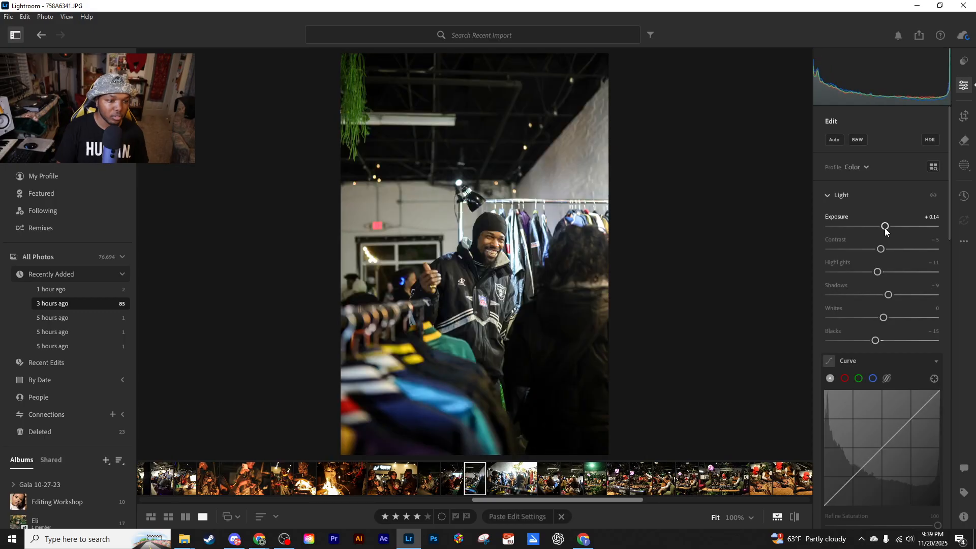
Go through the fire pit photos to 758A6408, the hand holding a s'more, and lower its Exposure to +0.60.
{"action": "key", "text": "Left"}
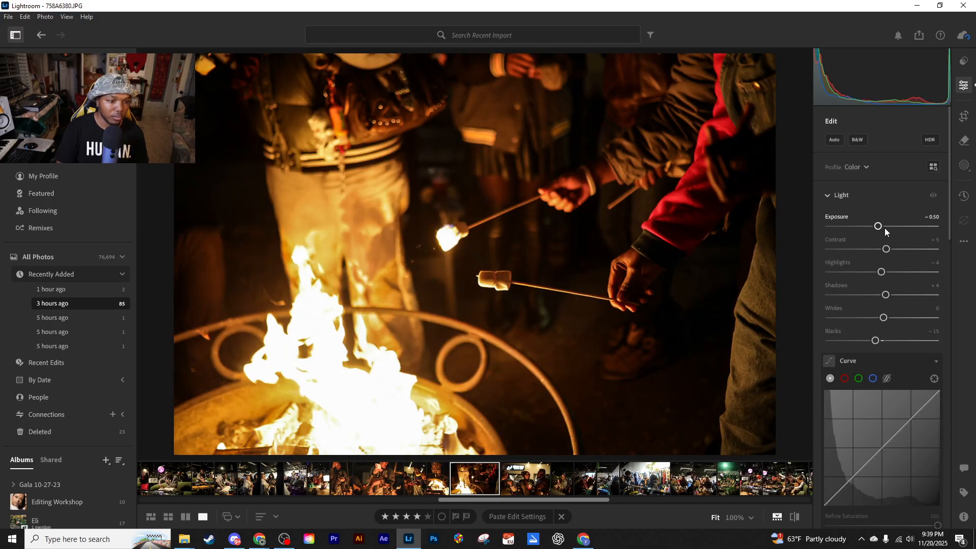
{"action": "key", "text": "Left"}
{"action": "key", "text": "Left"}
{"action": "key", "text": "Left"}
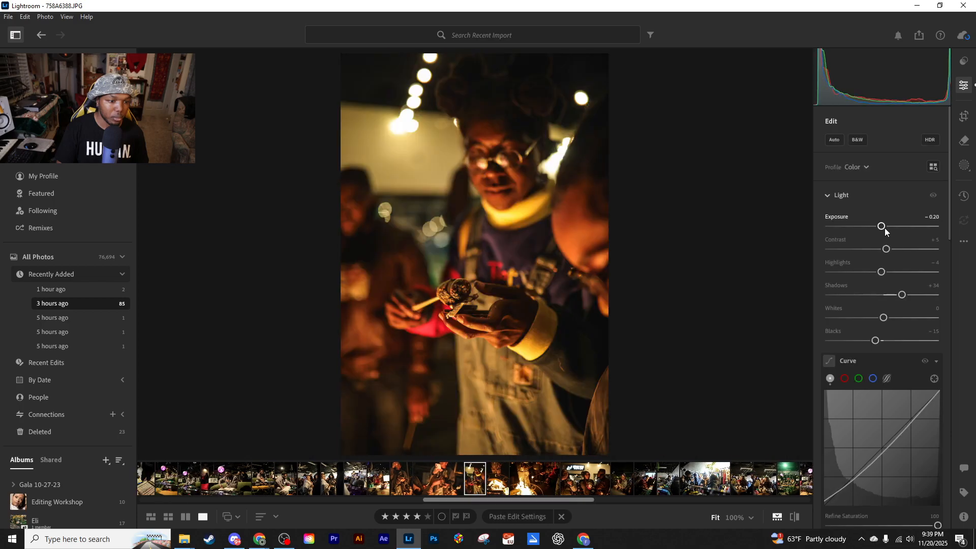
{"action": "key", "text": "Left"}
{"action": "key", "text": "Left"}
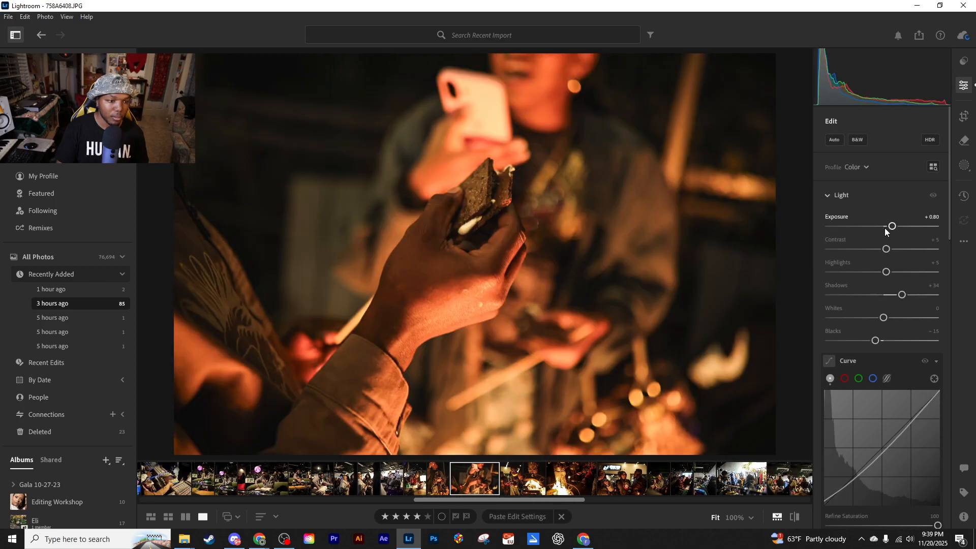
{"action": "key", "text": "Down"}
{"action": "key", "text": "Down"}
Check the exposure of the photos following 758A6408 as far as 758A6412.
{"action": "key", "text": "Left"}
{"action": "key", "text": "Left"}
{"action": "key", "text": "Left"}
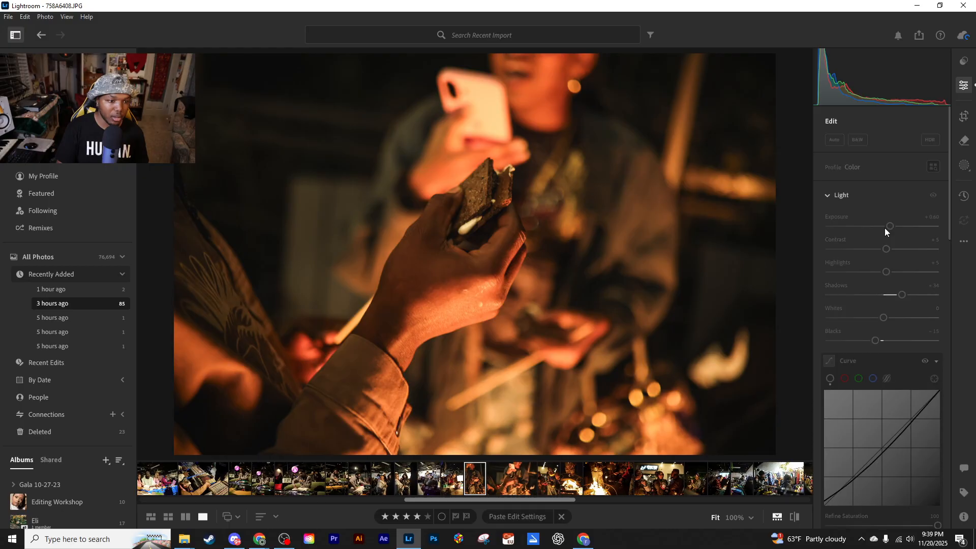
{"action": "key", "text": "Left"}
{"action": "key", "text": "Left"}
{"action": "key", "text": "Left"}
{"action": "key", "text": "Left"}
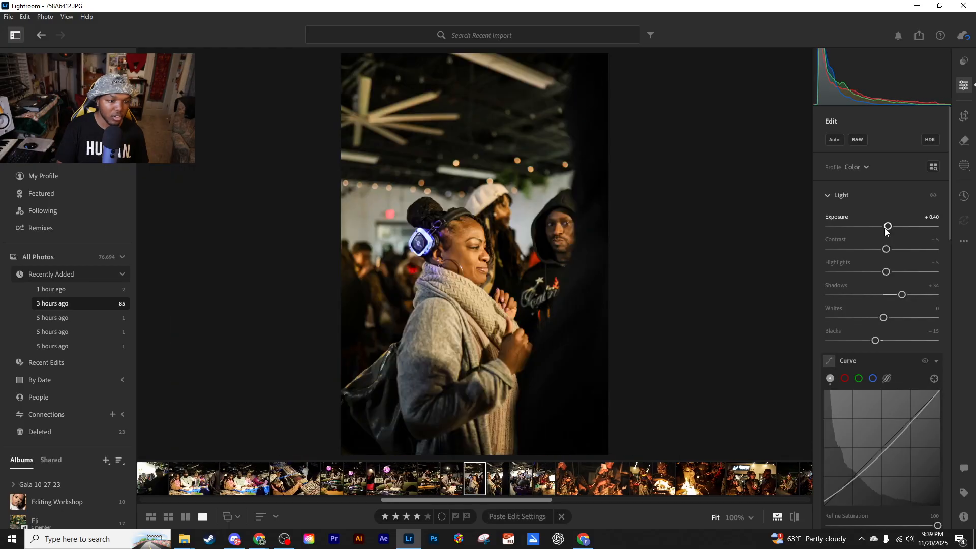
Go to photo 758A6493 of the record crates and raise its Exposure to +0.50.
{"action": "key", "text": "Left"}
{"action": "key", "text": "Left"}
{"action": "key", "text": "Left"}
{"action": "key", "text": "Left"}
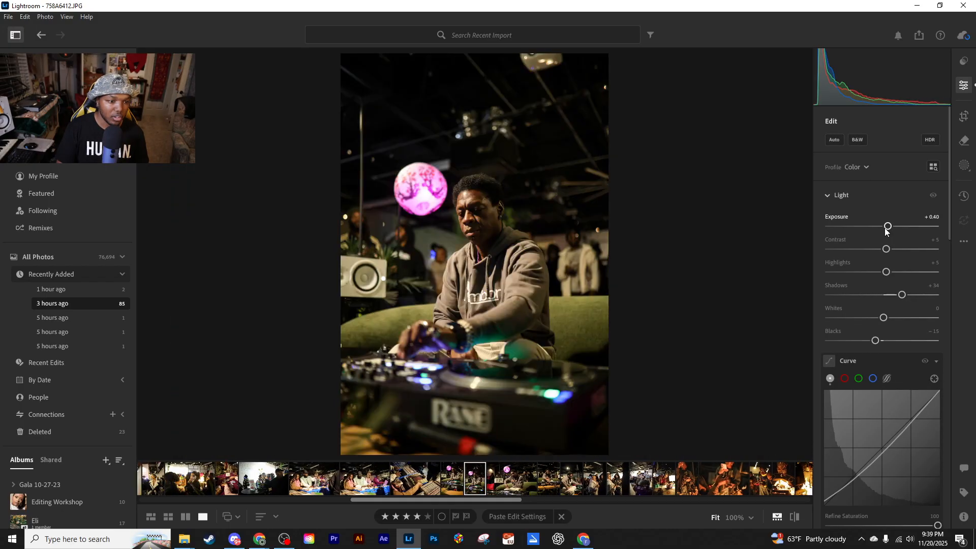
{"action": "key", "text": "Right"}
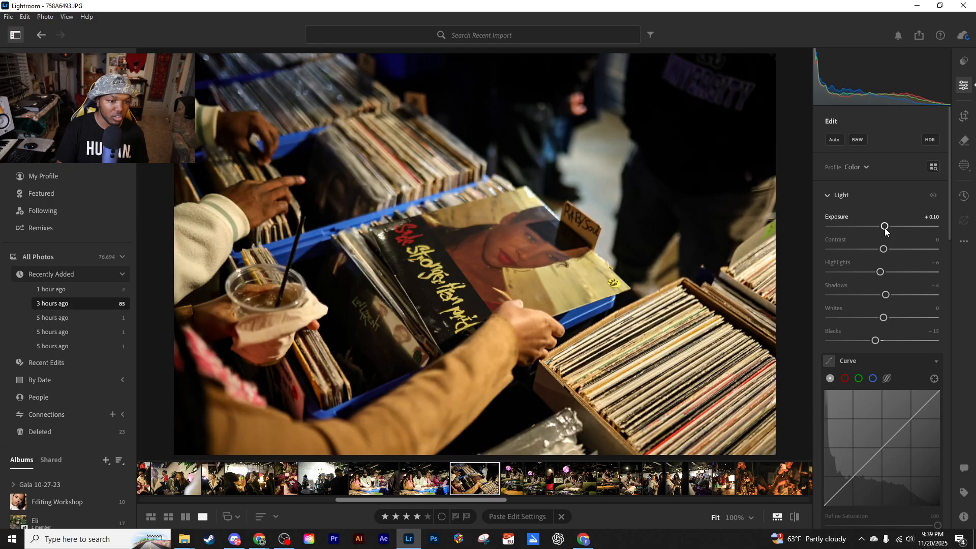
{"action": "key", "text": "Up"}
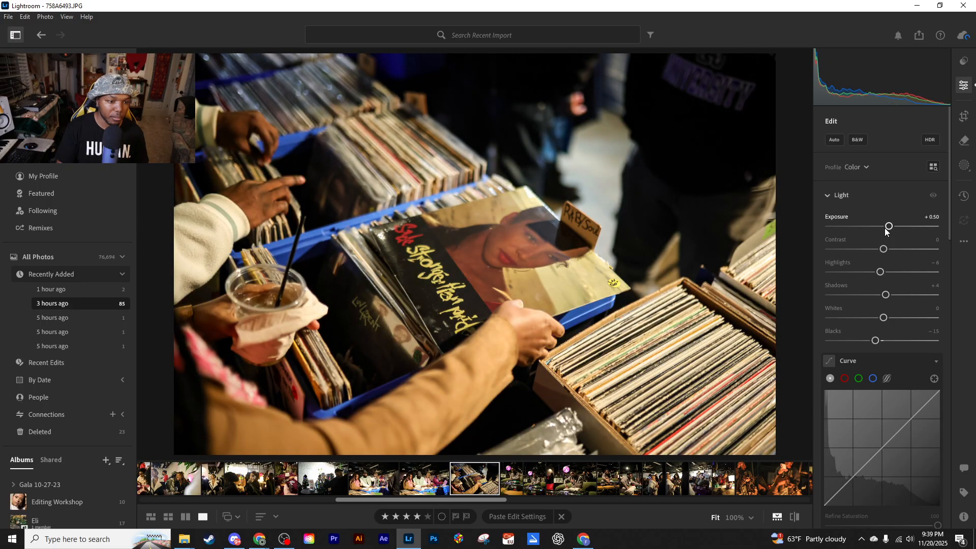
Examine the event photos from 758A6496 through 758A6566 and return to the photo at the far end of the filmstrip.
{"action": "key", "text": "Left"}
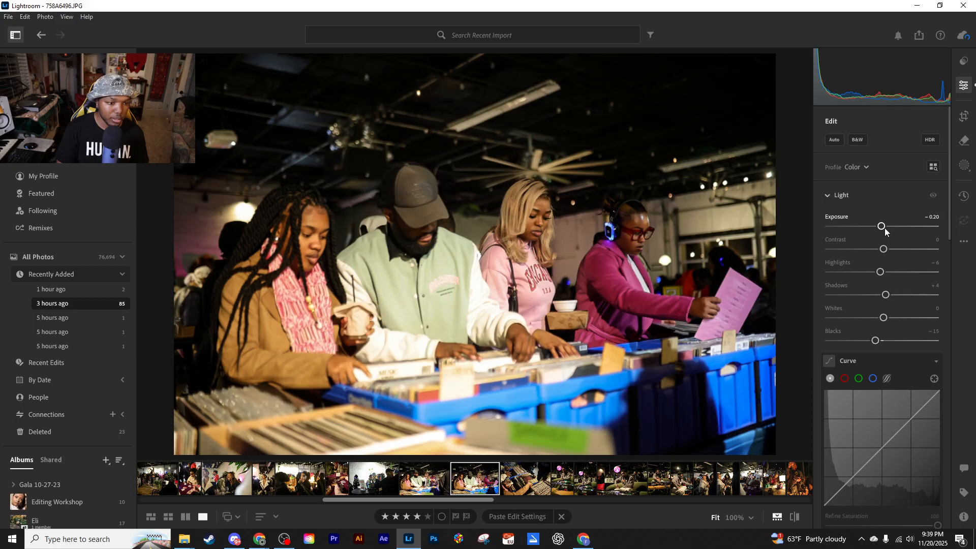
{"action": "key", "text": "Right"}
{"action": "key", "text": "Right"}
{"action": "key", "text": "Right"}
{"action": "key", "text": "Right"}
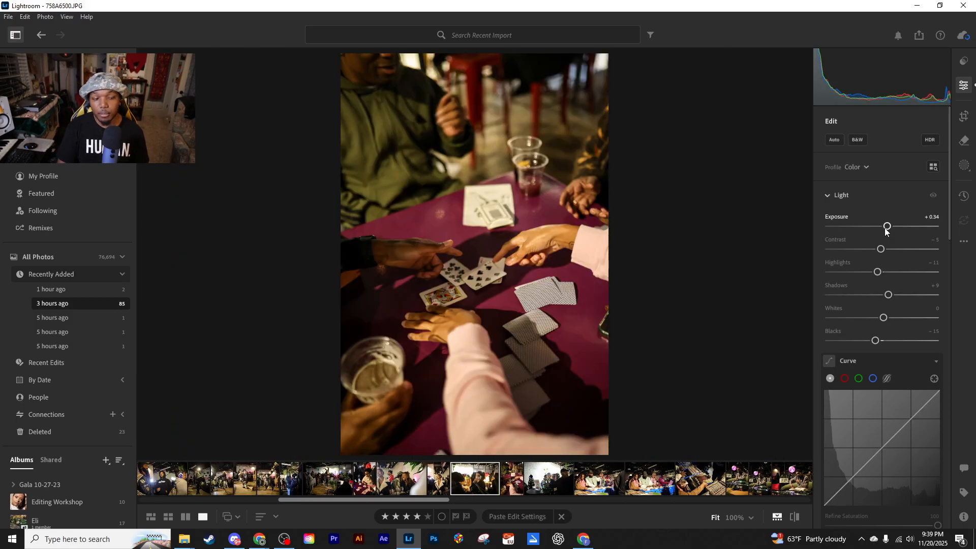
{"action": "key", "text": "Left"}
{"action": "key", "text": "Left"}
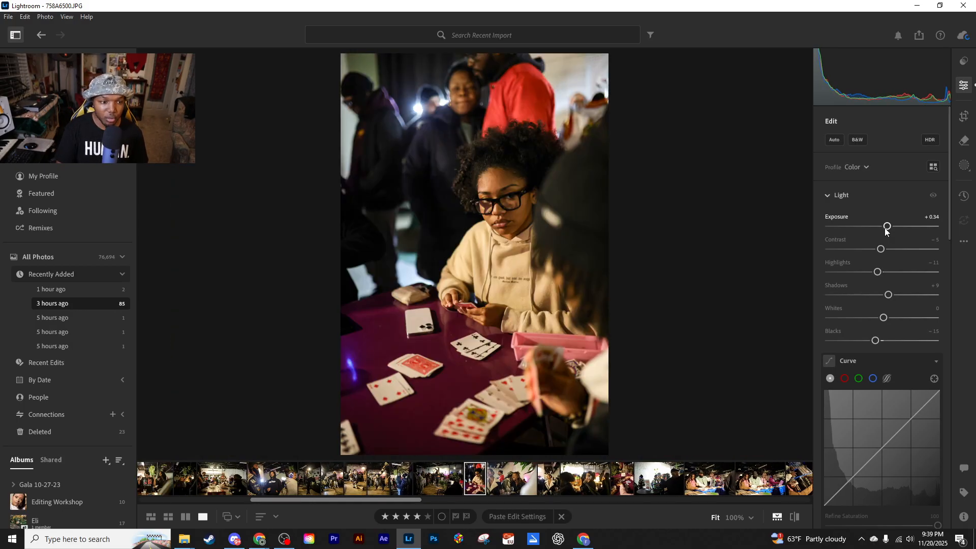
{"action": "key", "text": "Left"}
{"action": "key", "text": "Left"}
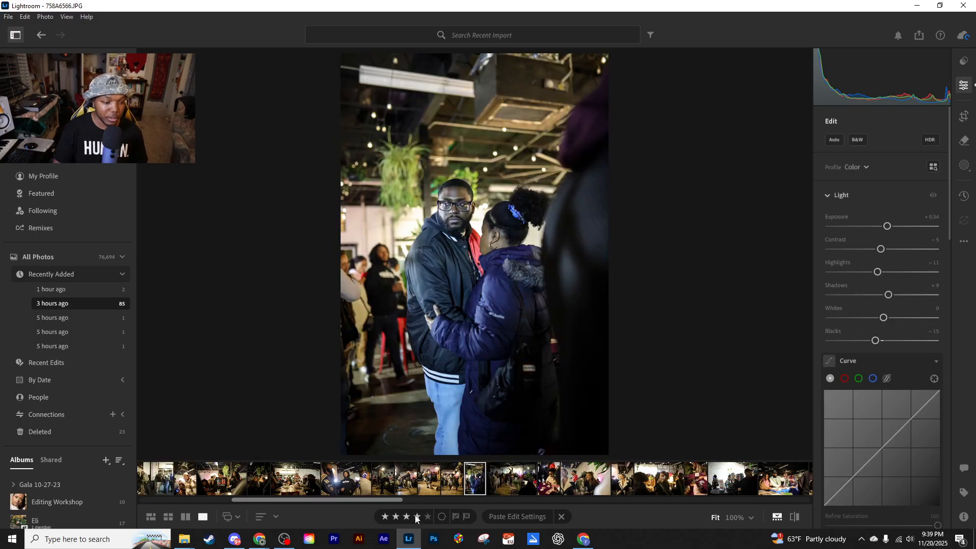
{"action": "scroll", "coordinate": [624, 480], "scroll_direction": "down", "scroll_amount": 10}
{"action": "left_click", "coordinate": [800, 480]}
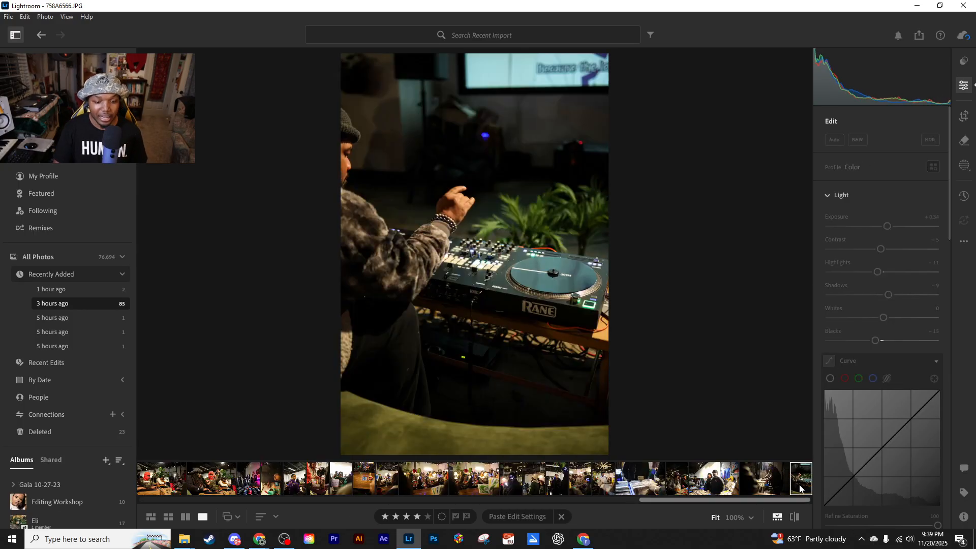